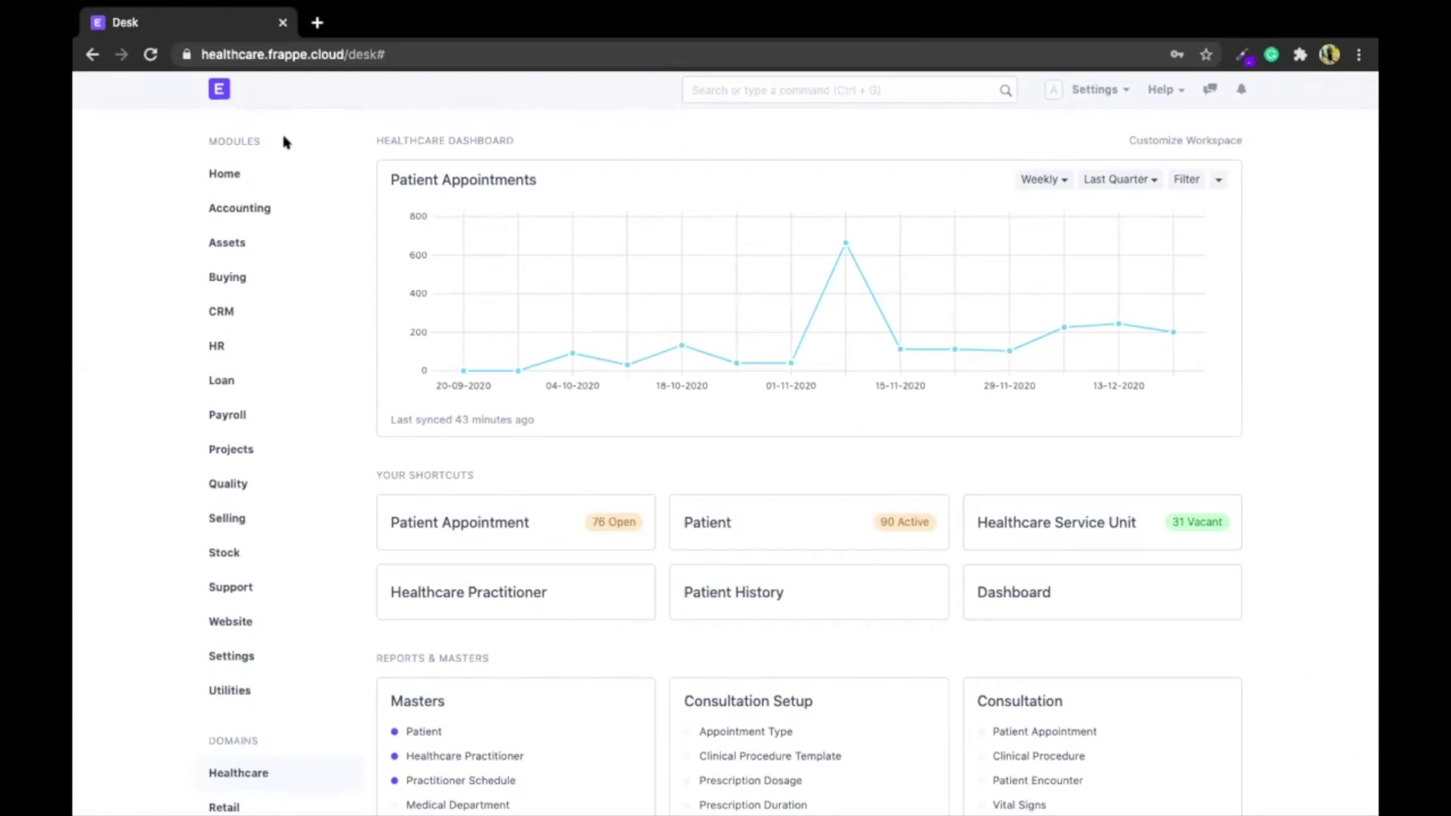
Enter customization mode on the Healthcare workspace, browse its layout, then finish customizing
scroll(106, 391, "down", 2)
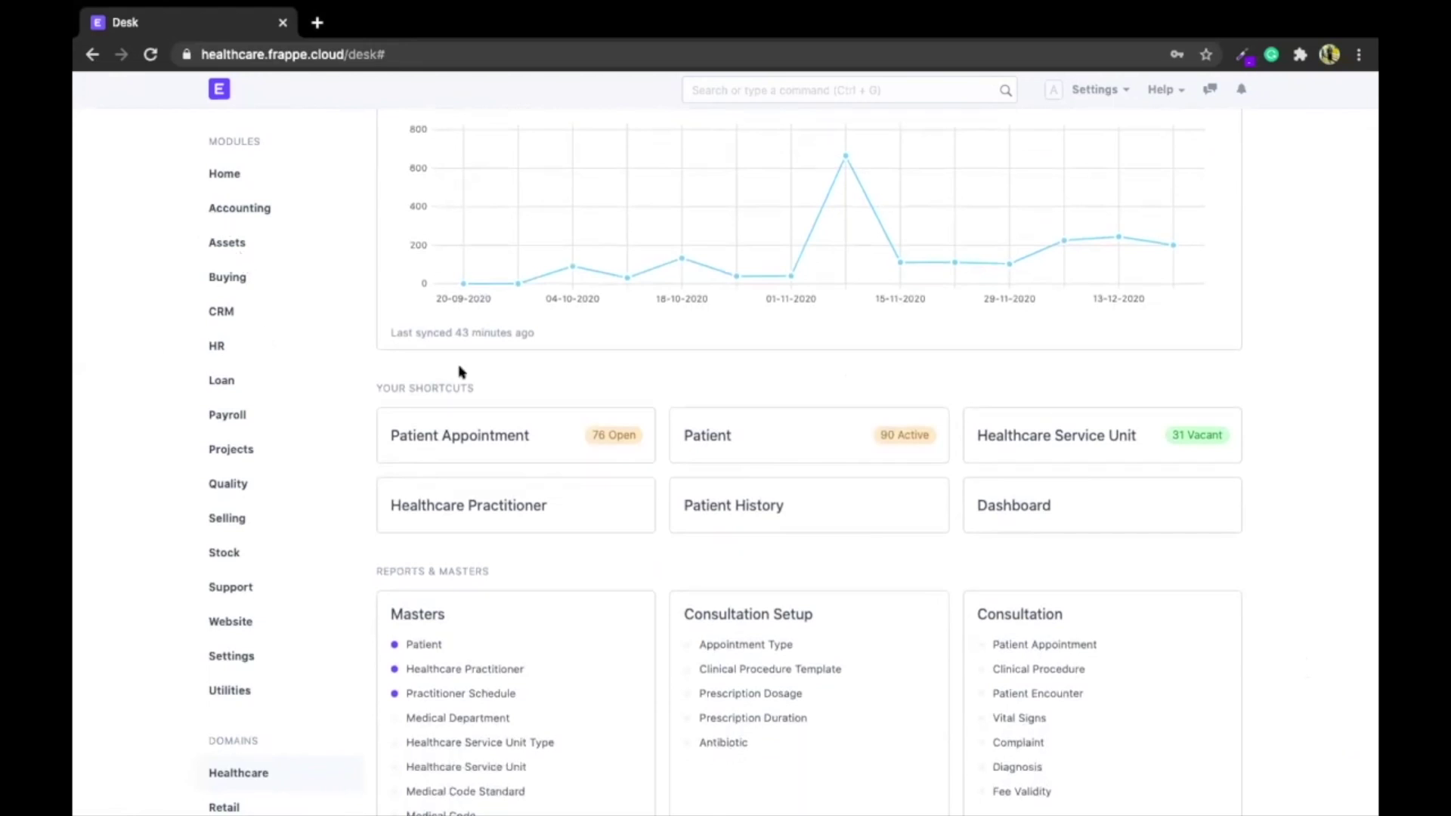
scroll(557, 421, "up", 2)
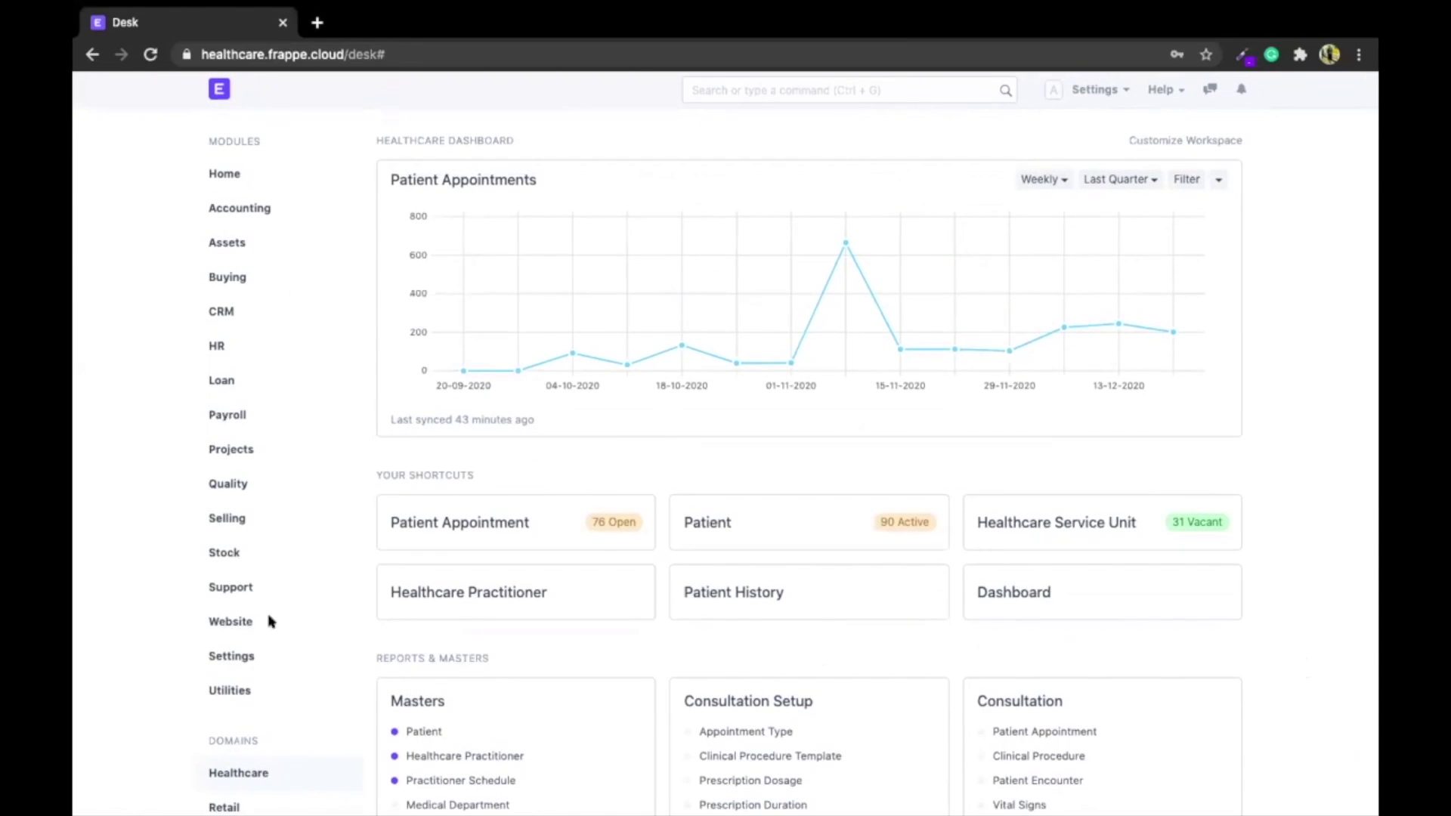
scroll(271, 650, "down", 3)
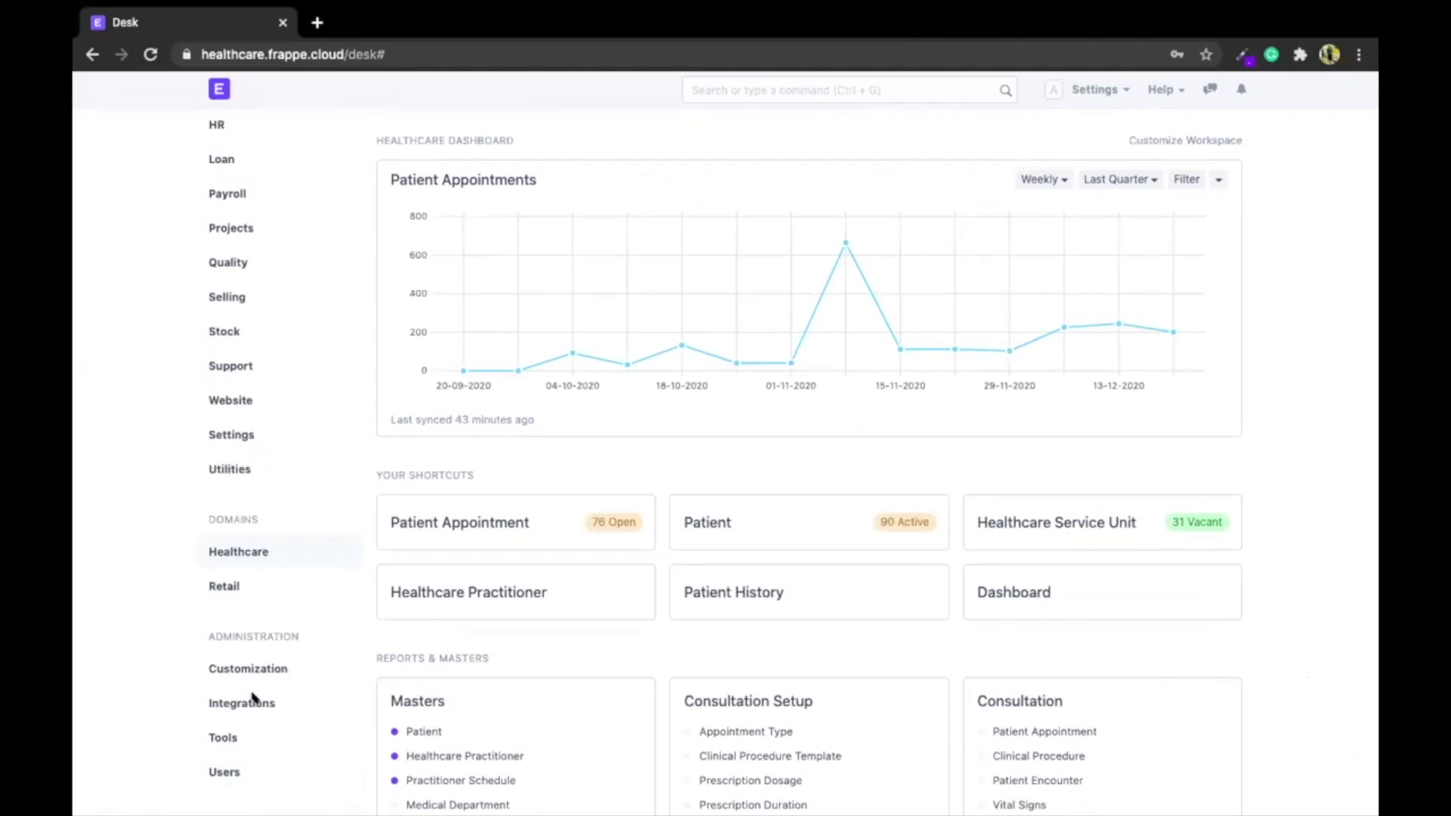
scroll(266, 446, "up", 3)
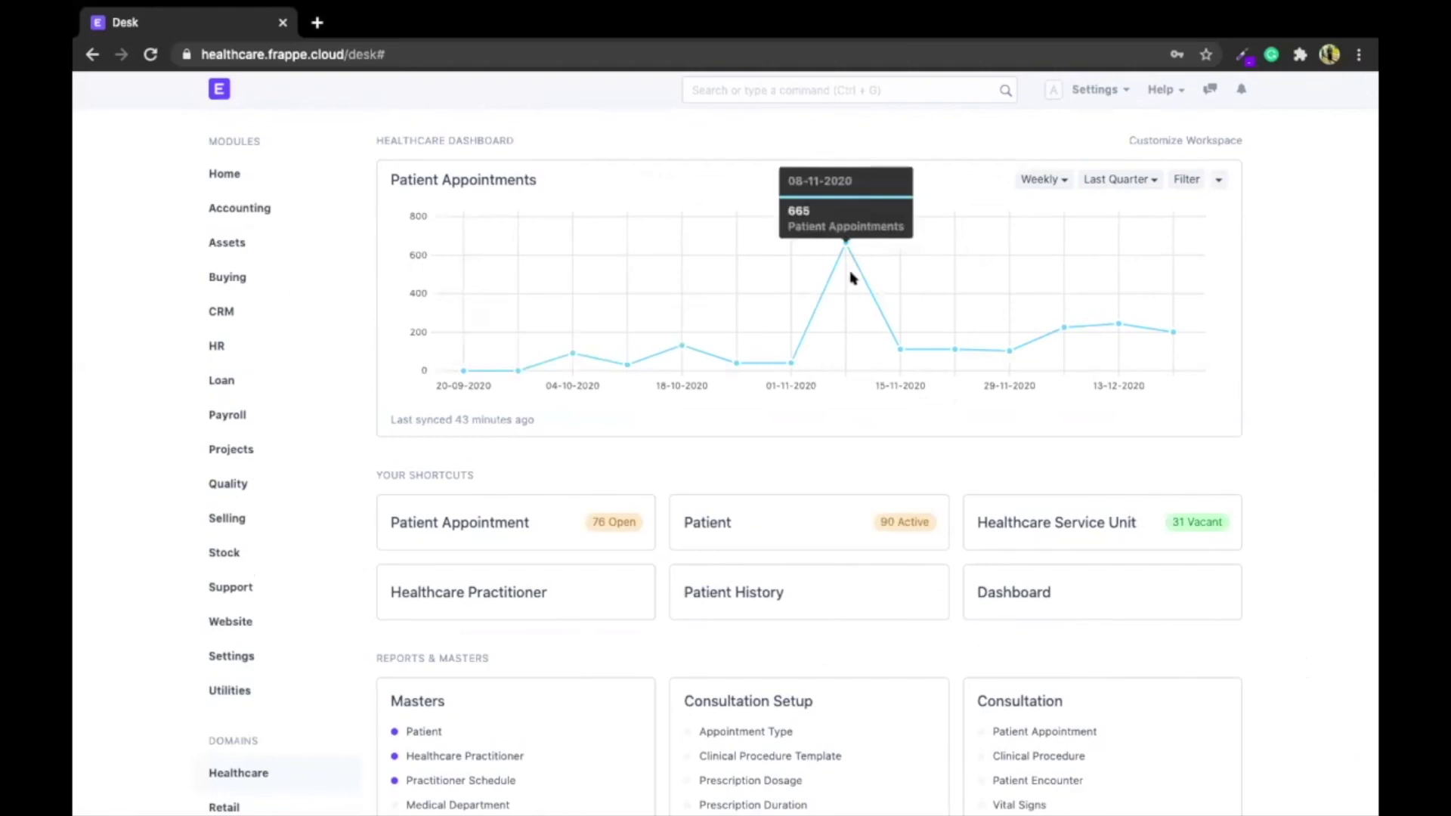
scroll(772, 458, "down", 1)
scroll(772, 458, "down", 1)
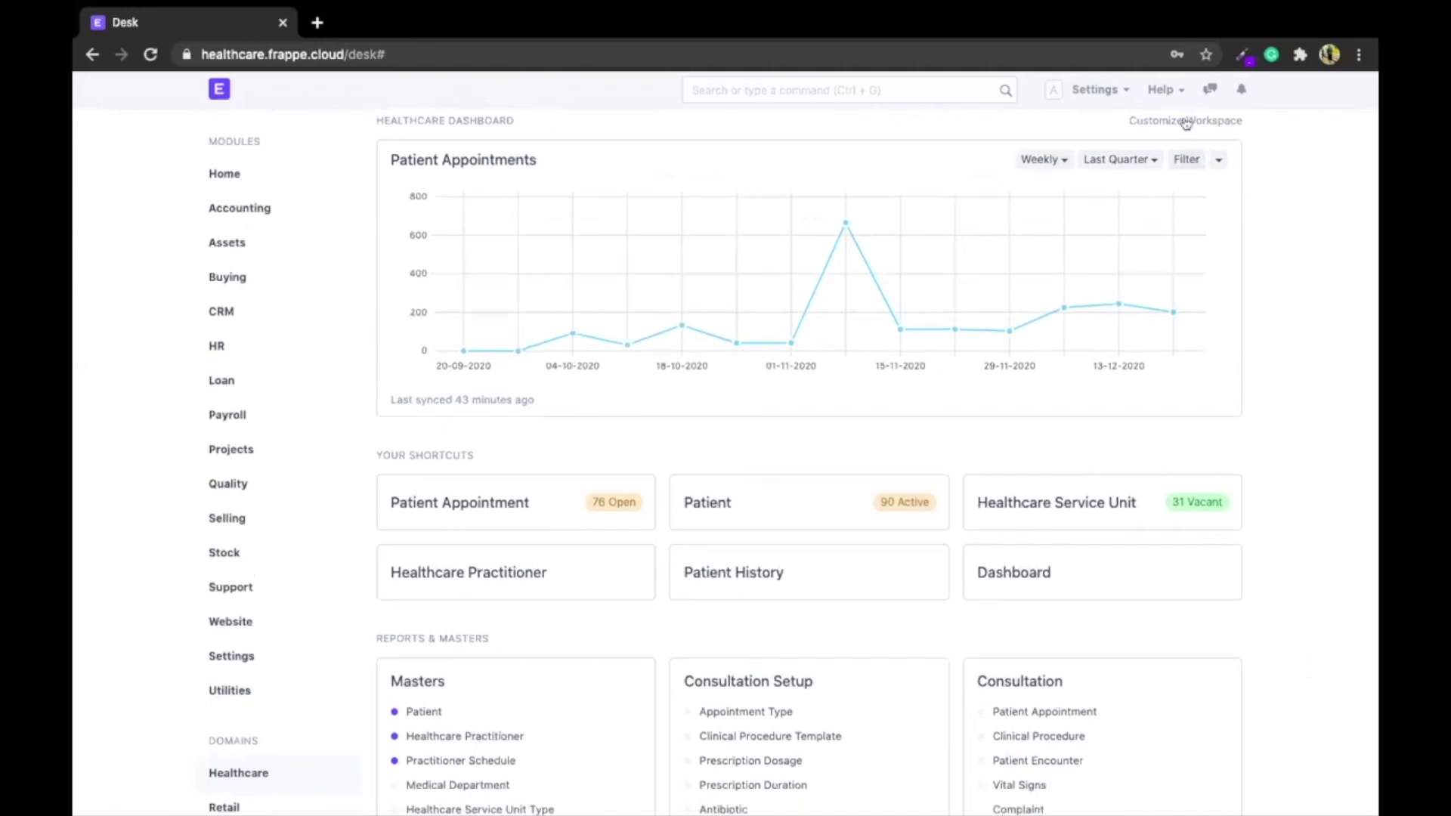
left_click(1187, 123)
scroll(824, 452, "down", 3)
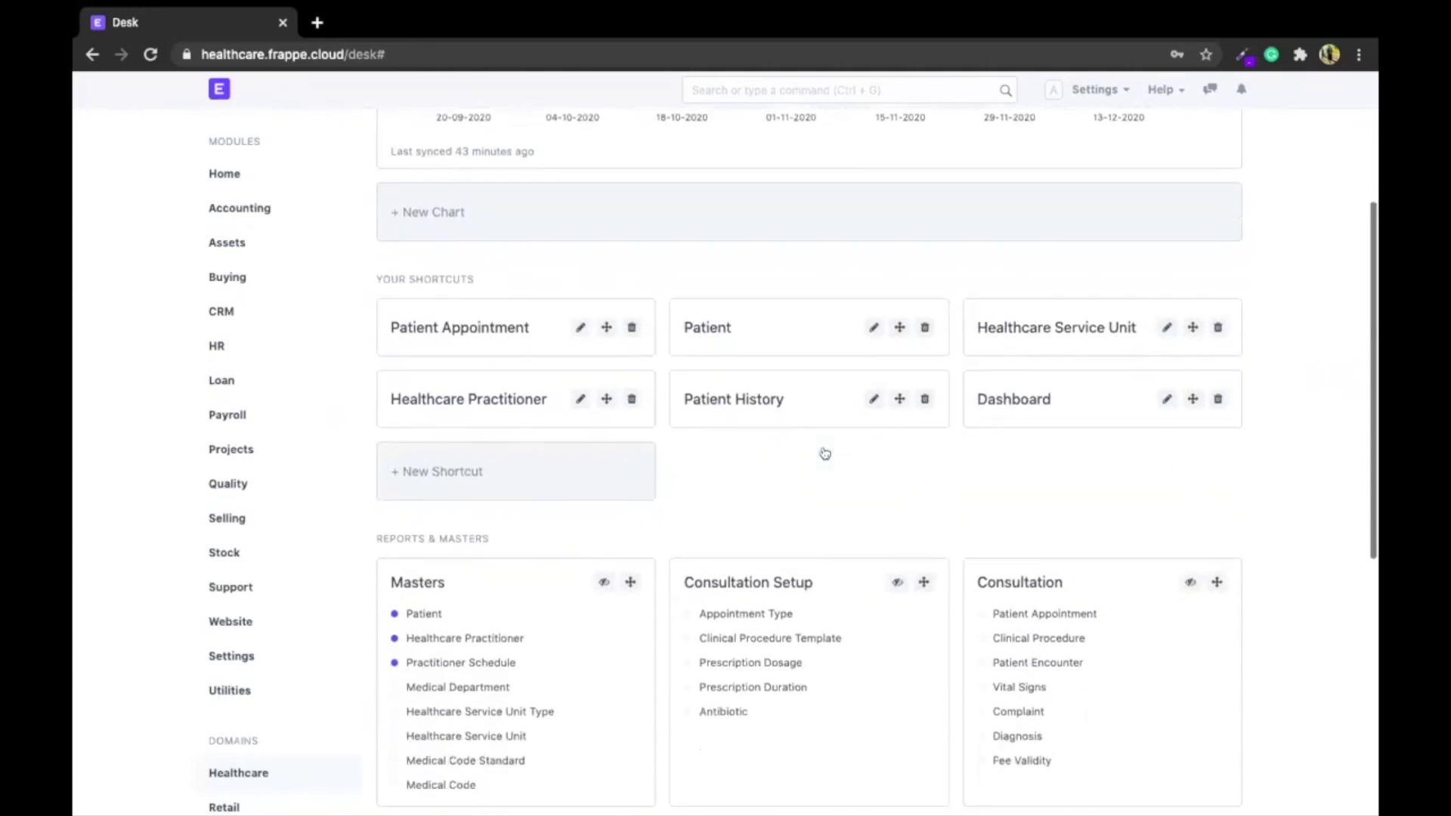
scroll(689, 450, "down", 2)
scroll(687, 450, "down", 4)
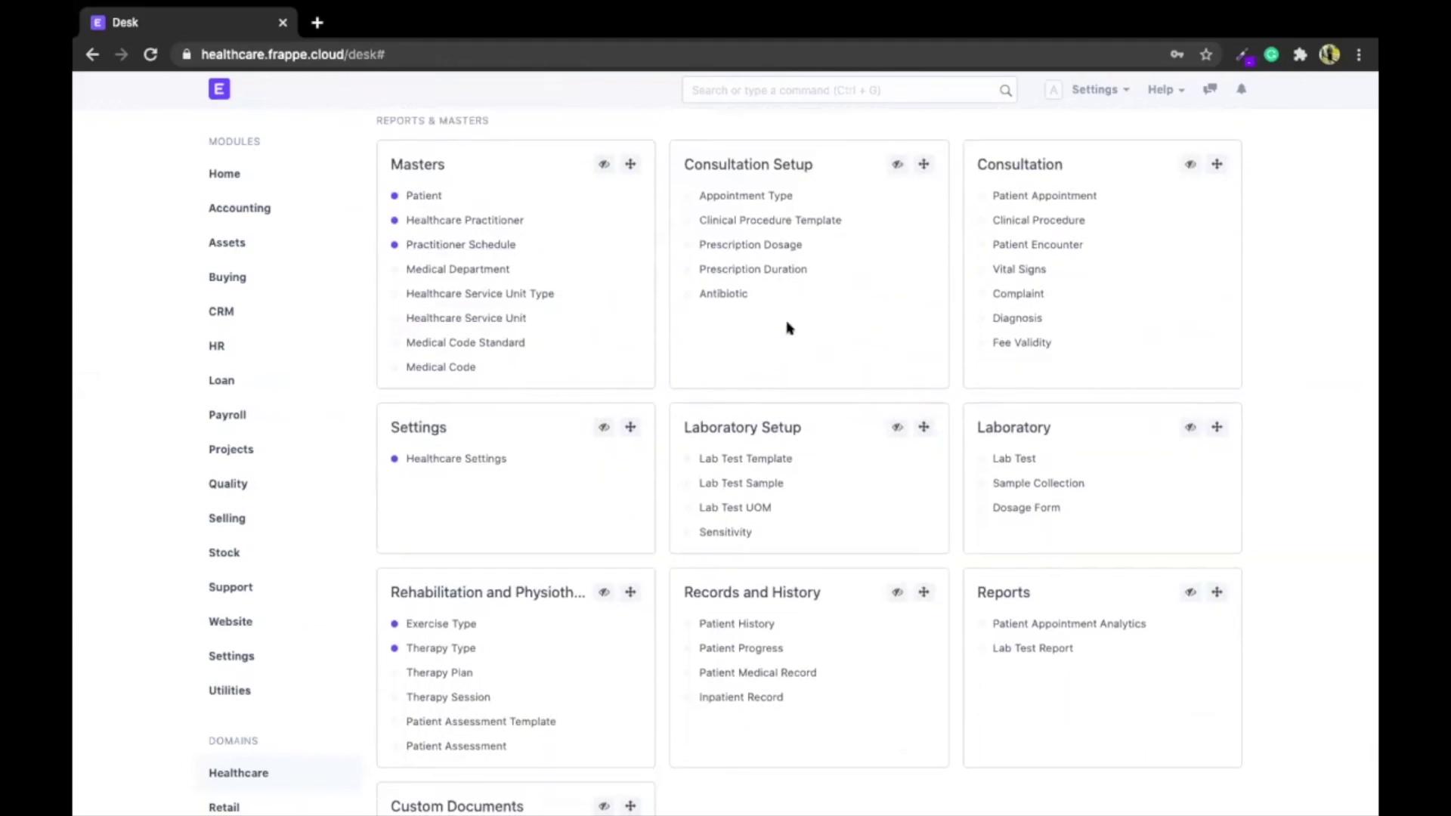
scroll(787, 328, "down", 2)
scroll(1095, 137, "up", 10)
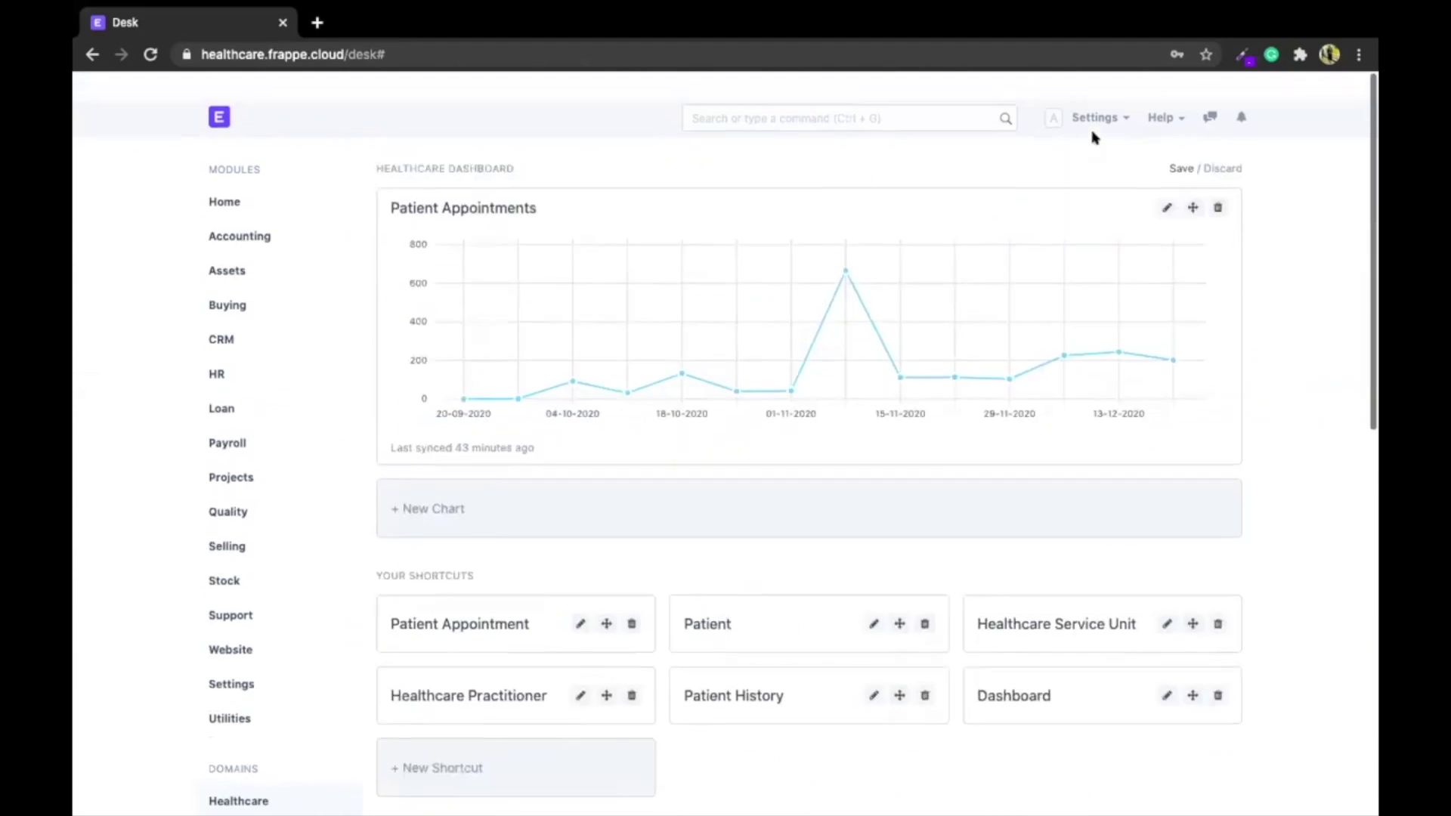
left_click(1208, 141)
Open a new Patient Appointment form from the search bar
scroll(811, 257, "down", 7)
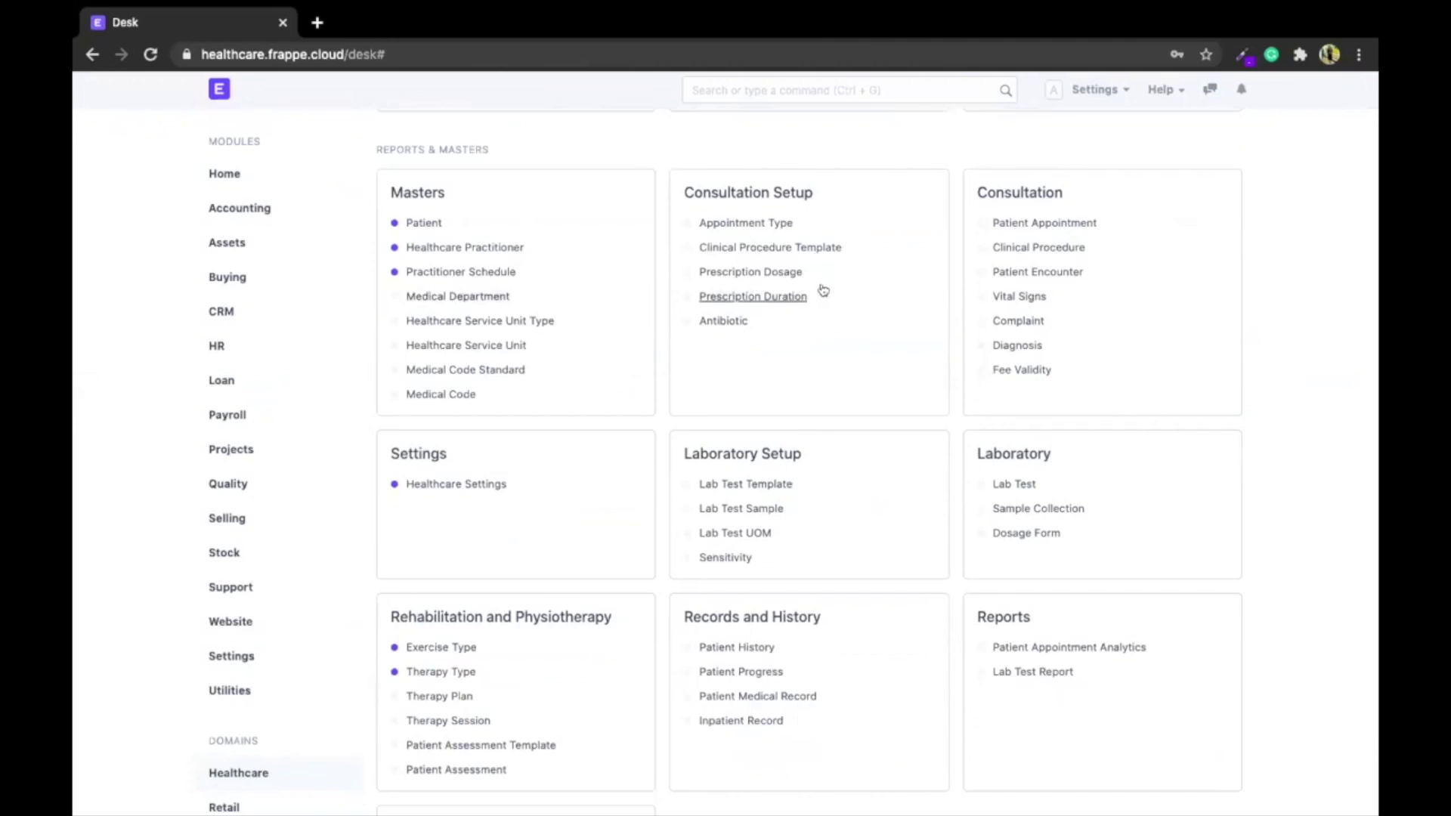
scroll(836, 374, "down", 1)
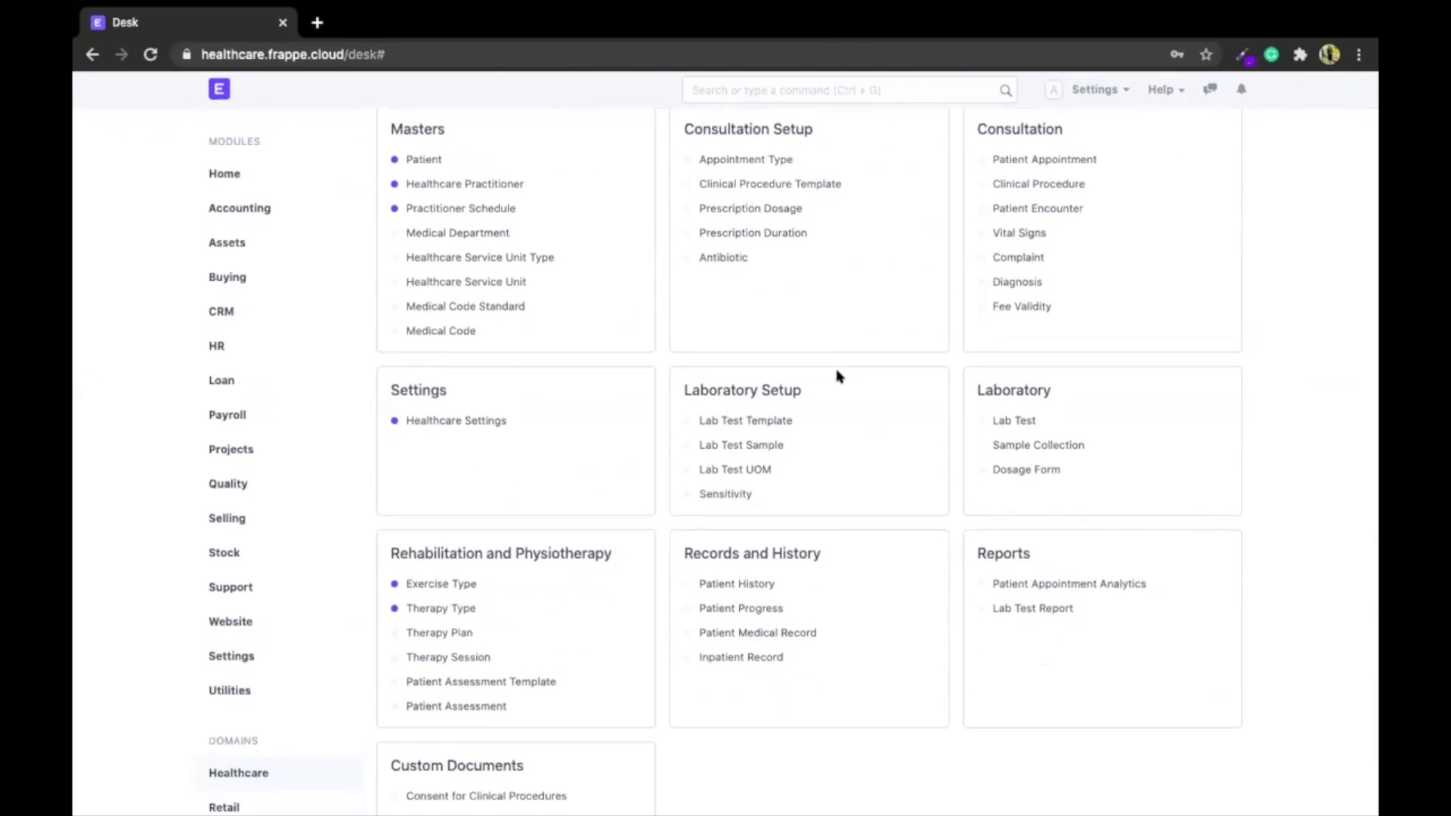
scroll(836, 376, "down", 1)
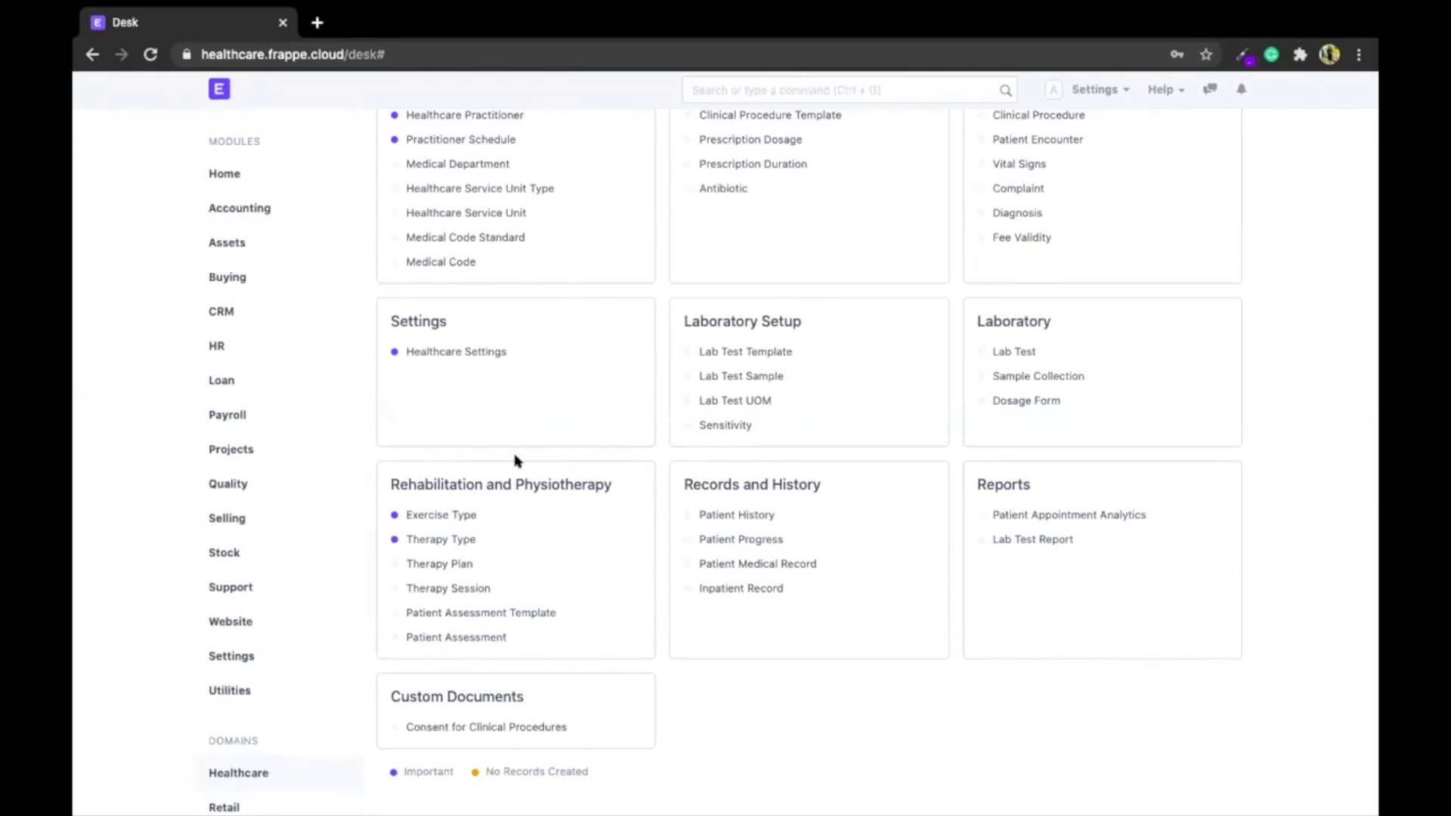
scroll(517, 461, "up", 9)
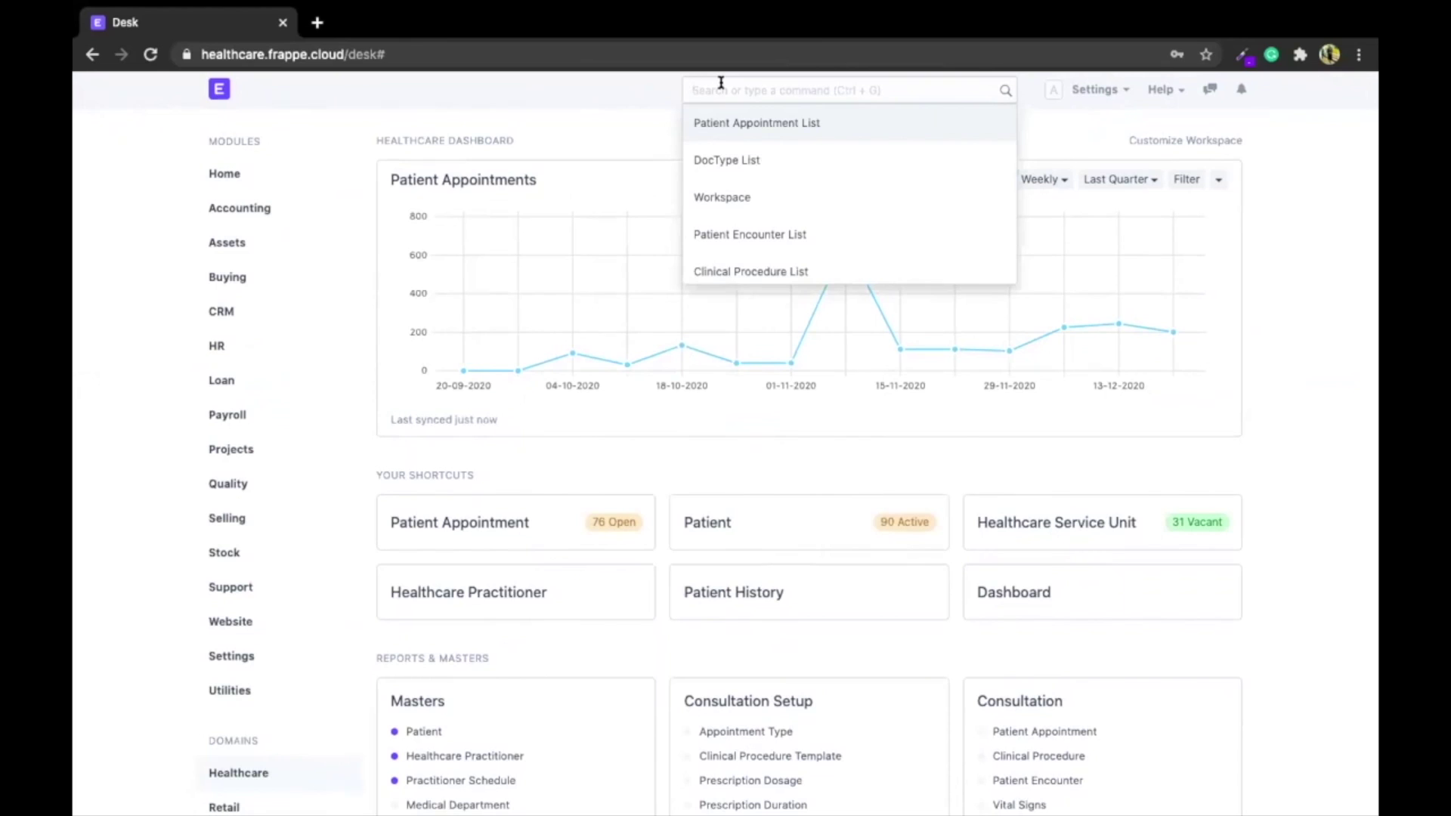
type("new pat")
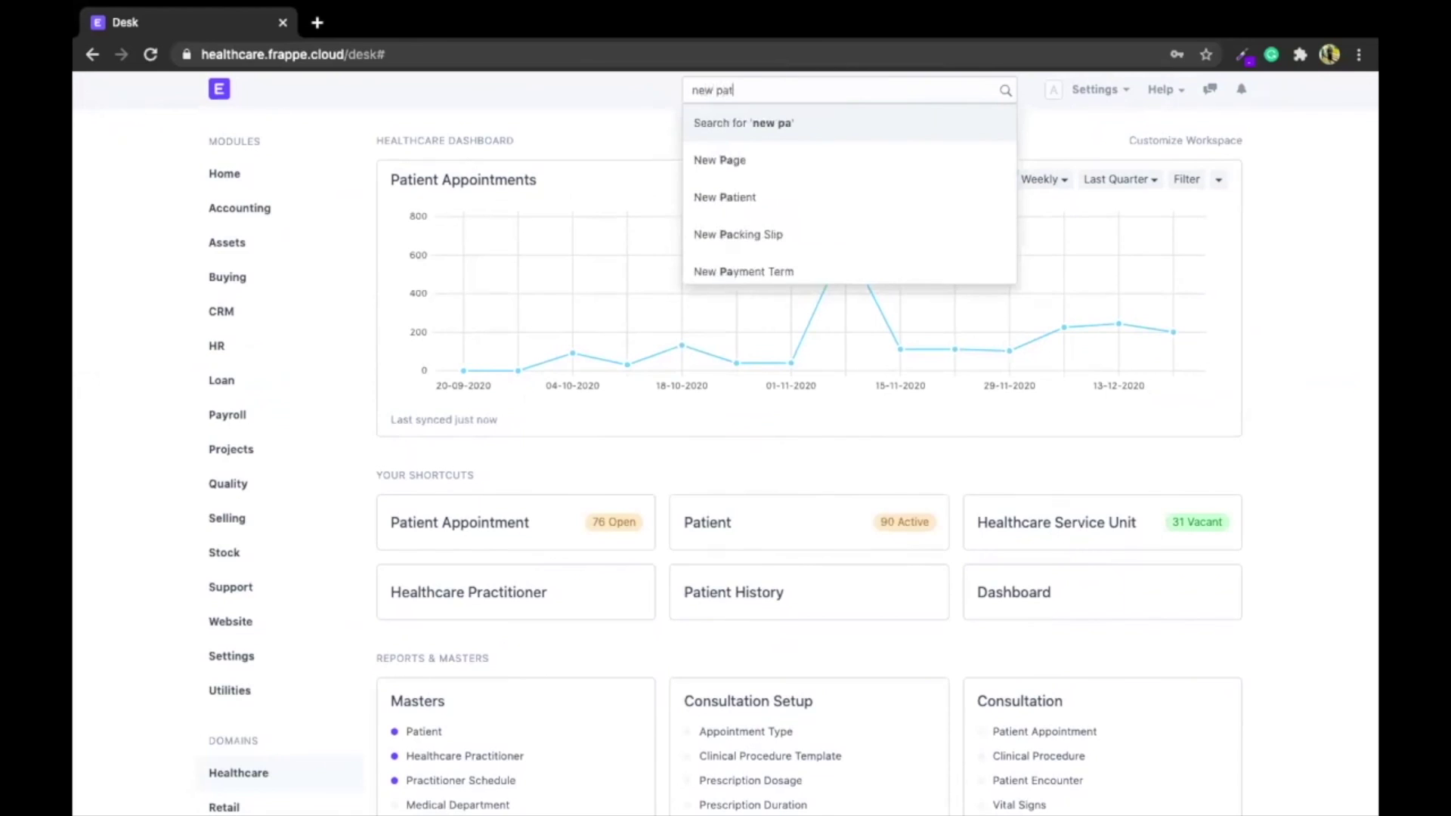
type("ient appo")
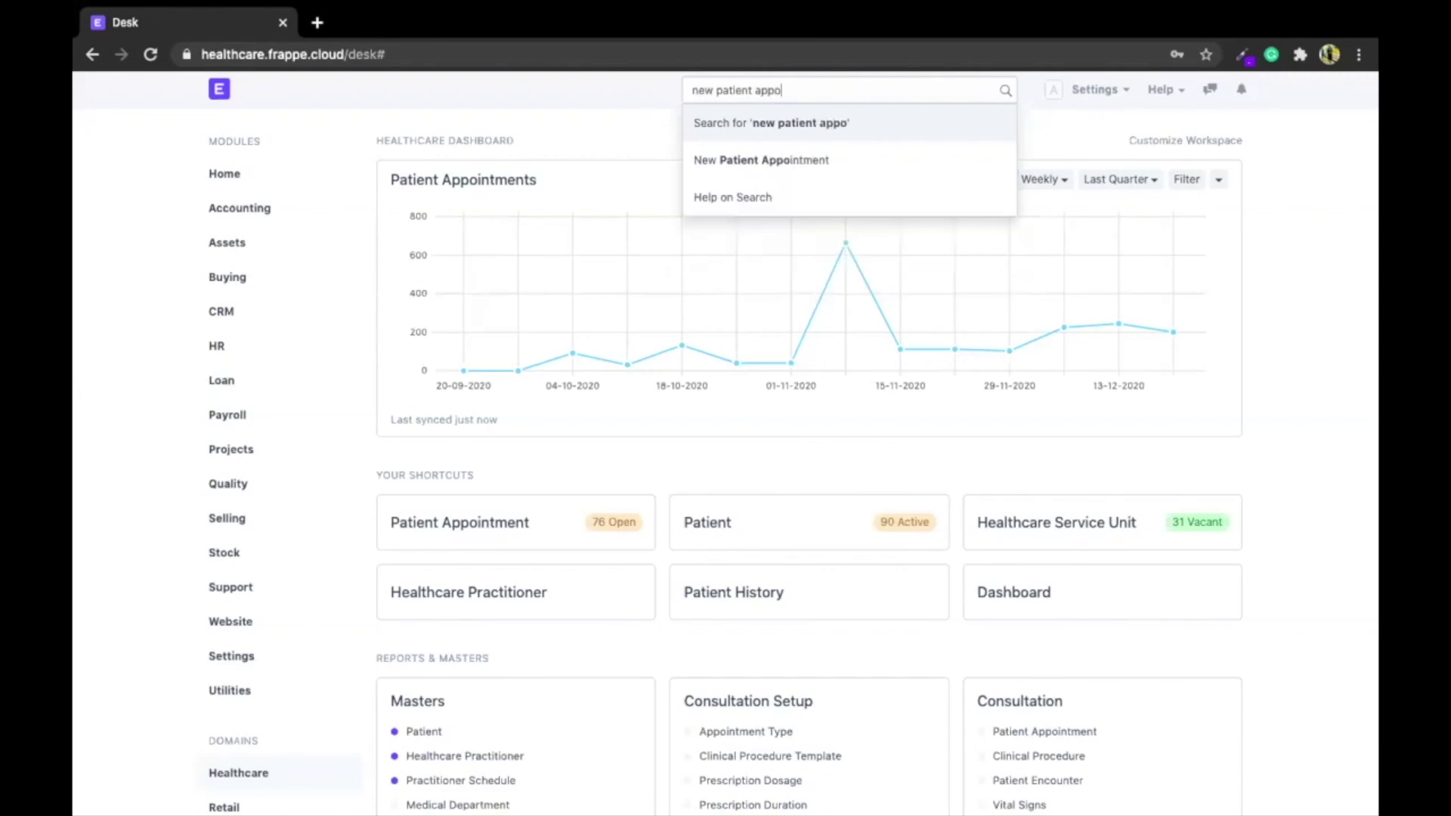
type("intment")
key("Down")
key("Return")
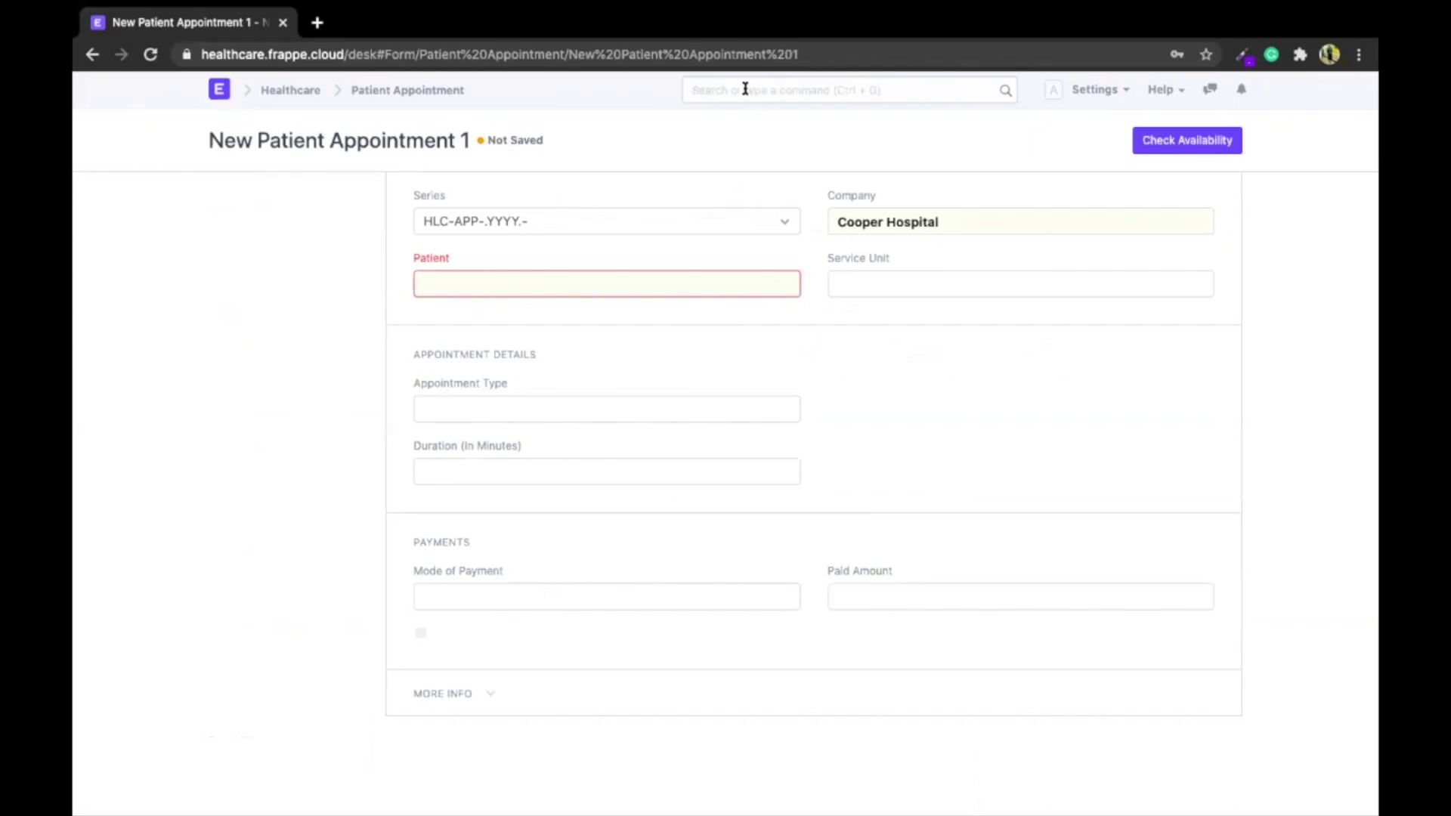
Open the Patient Appointment List from the search bar
type("patien")
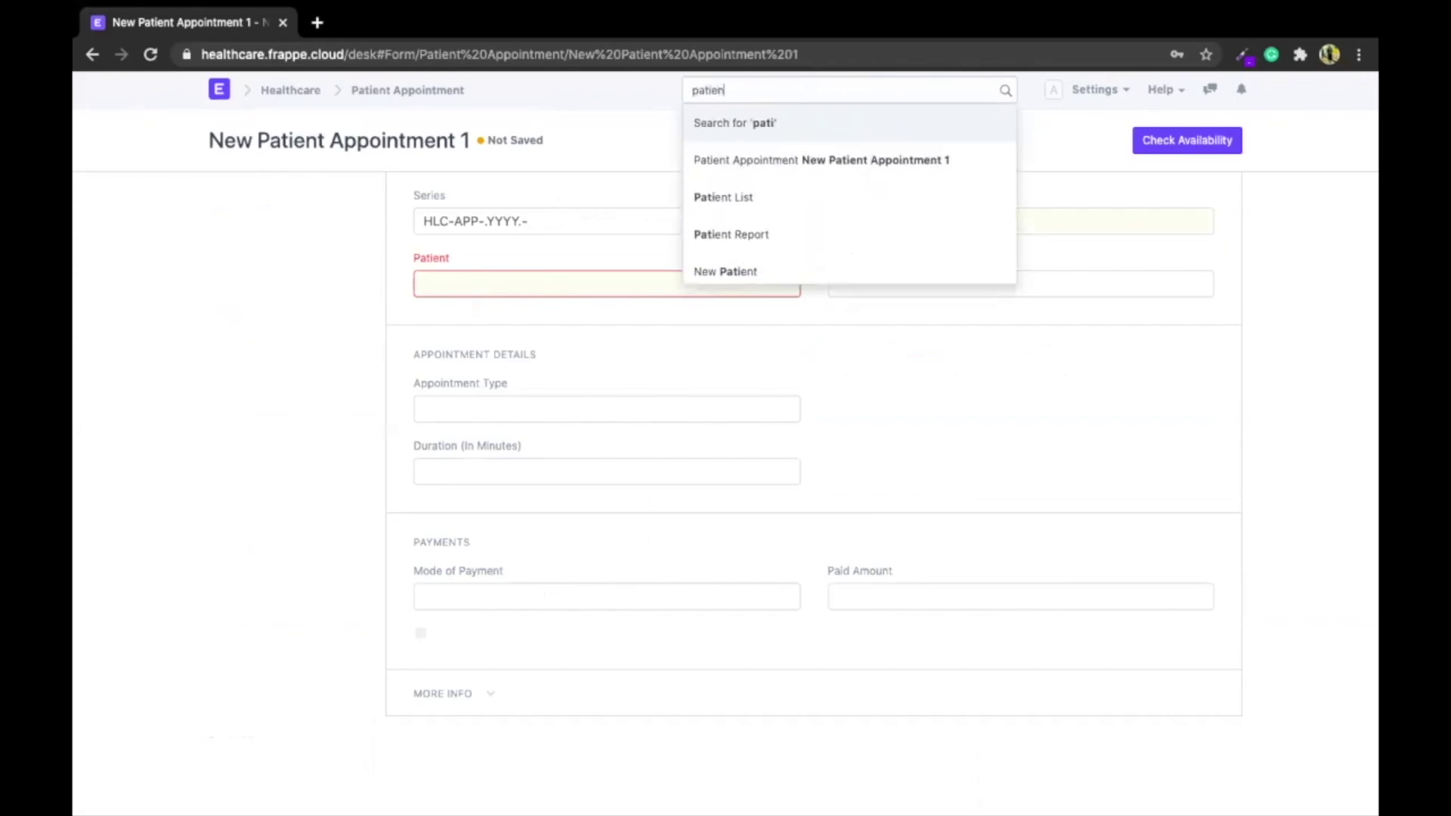
type("t appointmw")
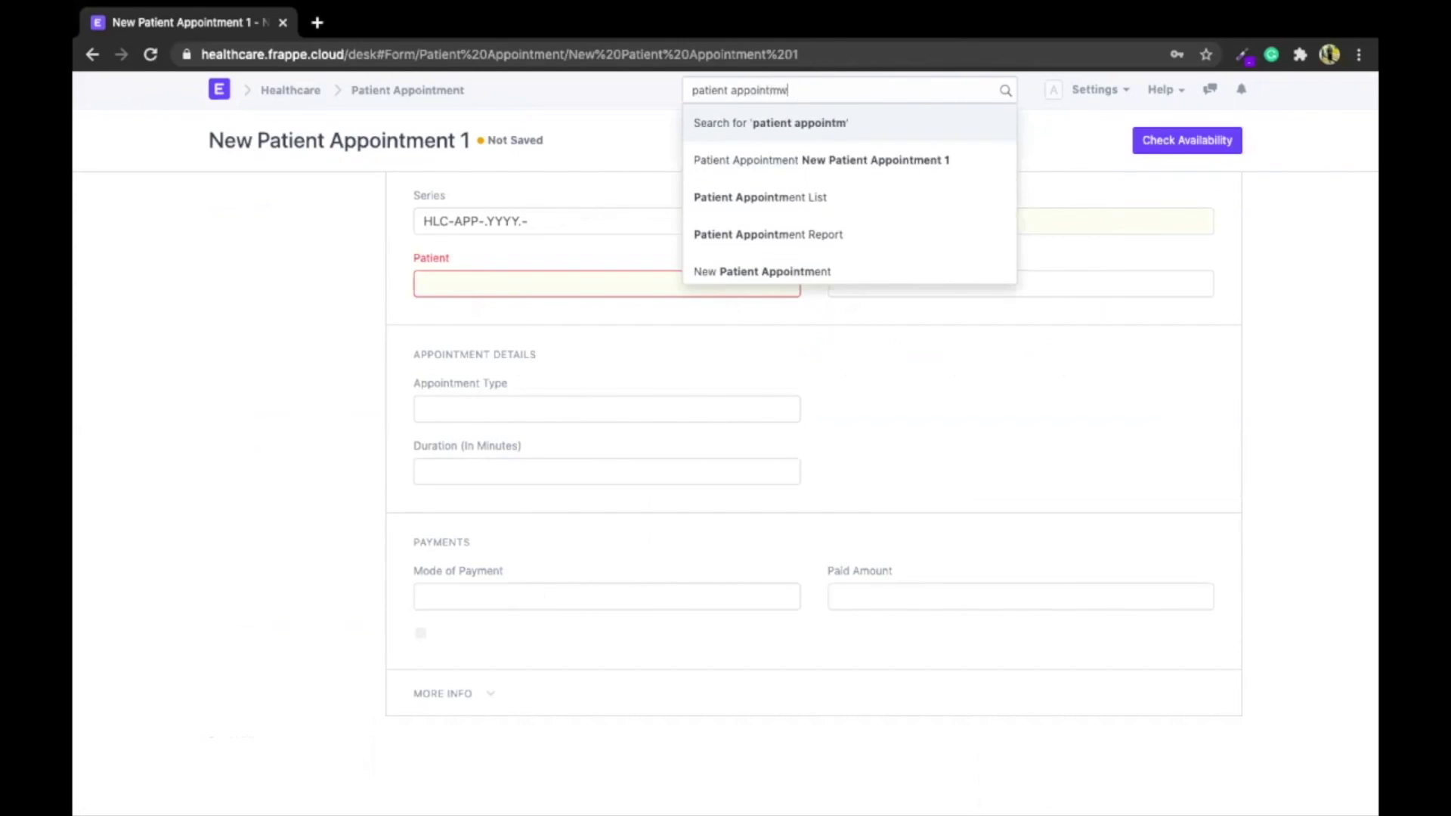
key("BackSpace")
type("ent")
key("Down")
key("Down")
key("Return")
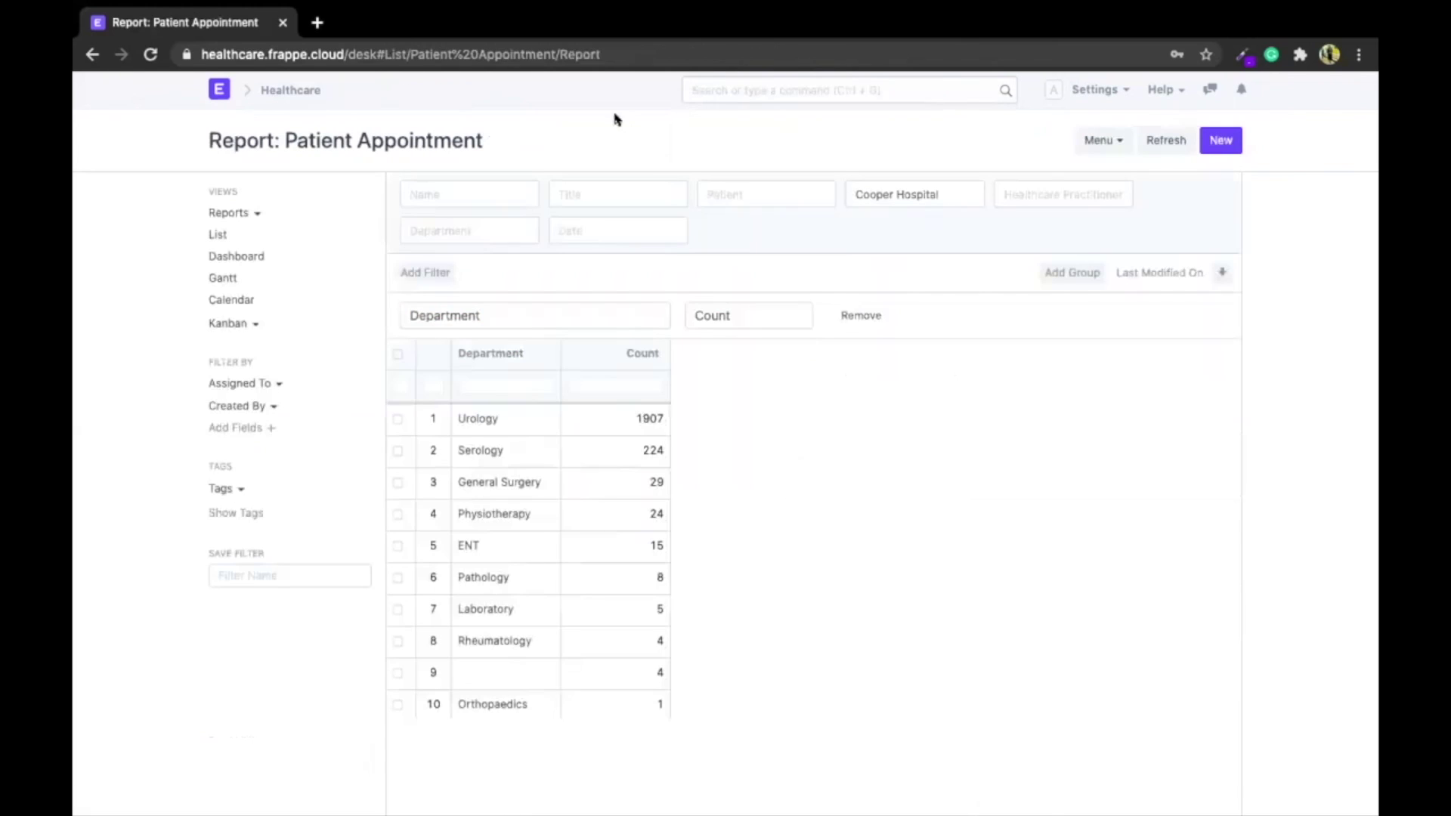
Return to the Healthcare workspace, run a full global search for the patient's name, then close the results
left_click(274, 91)
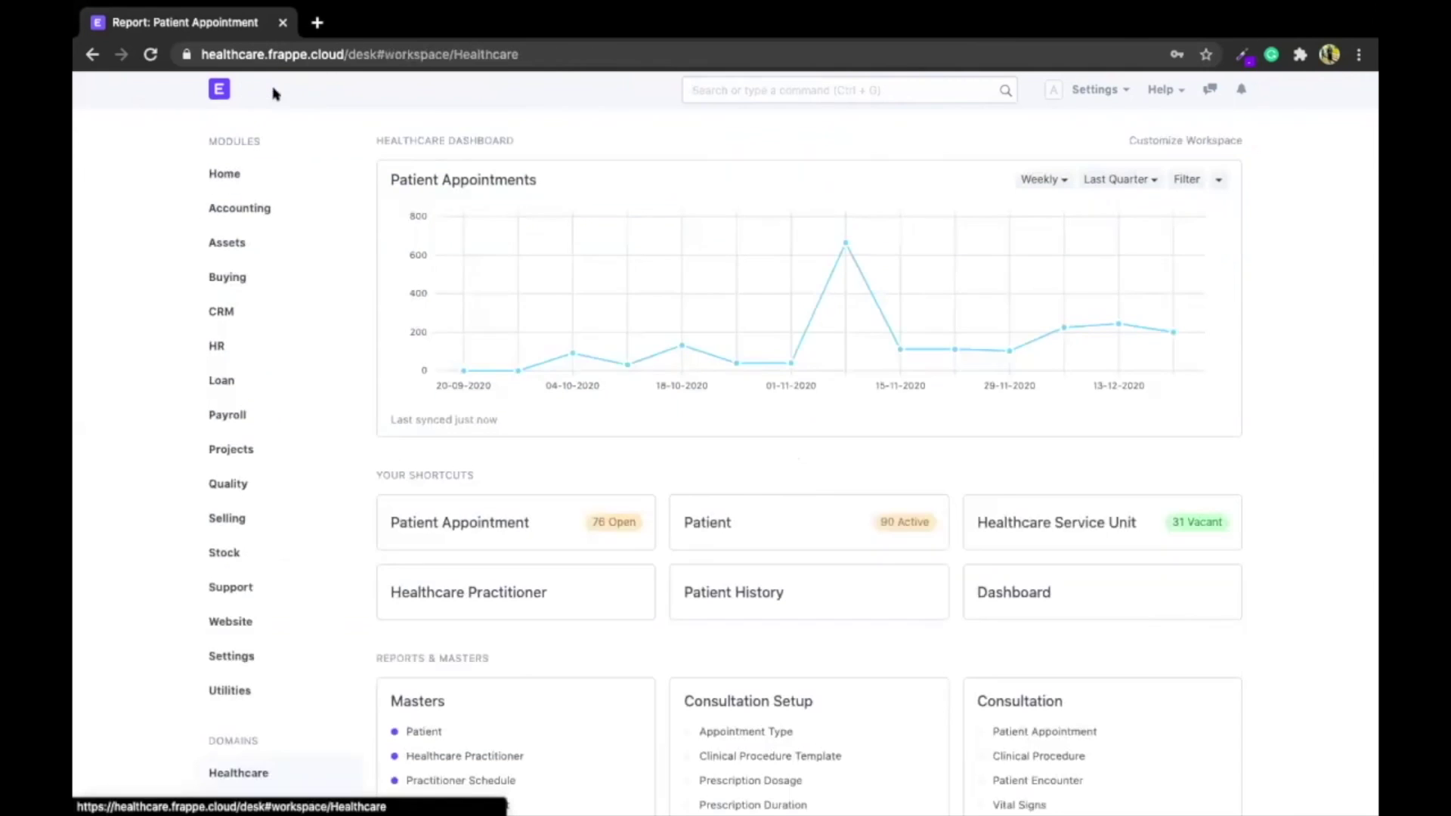
left_click(742, 75)
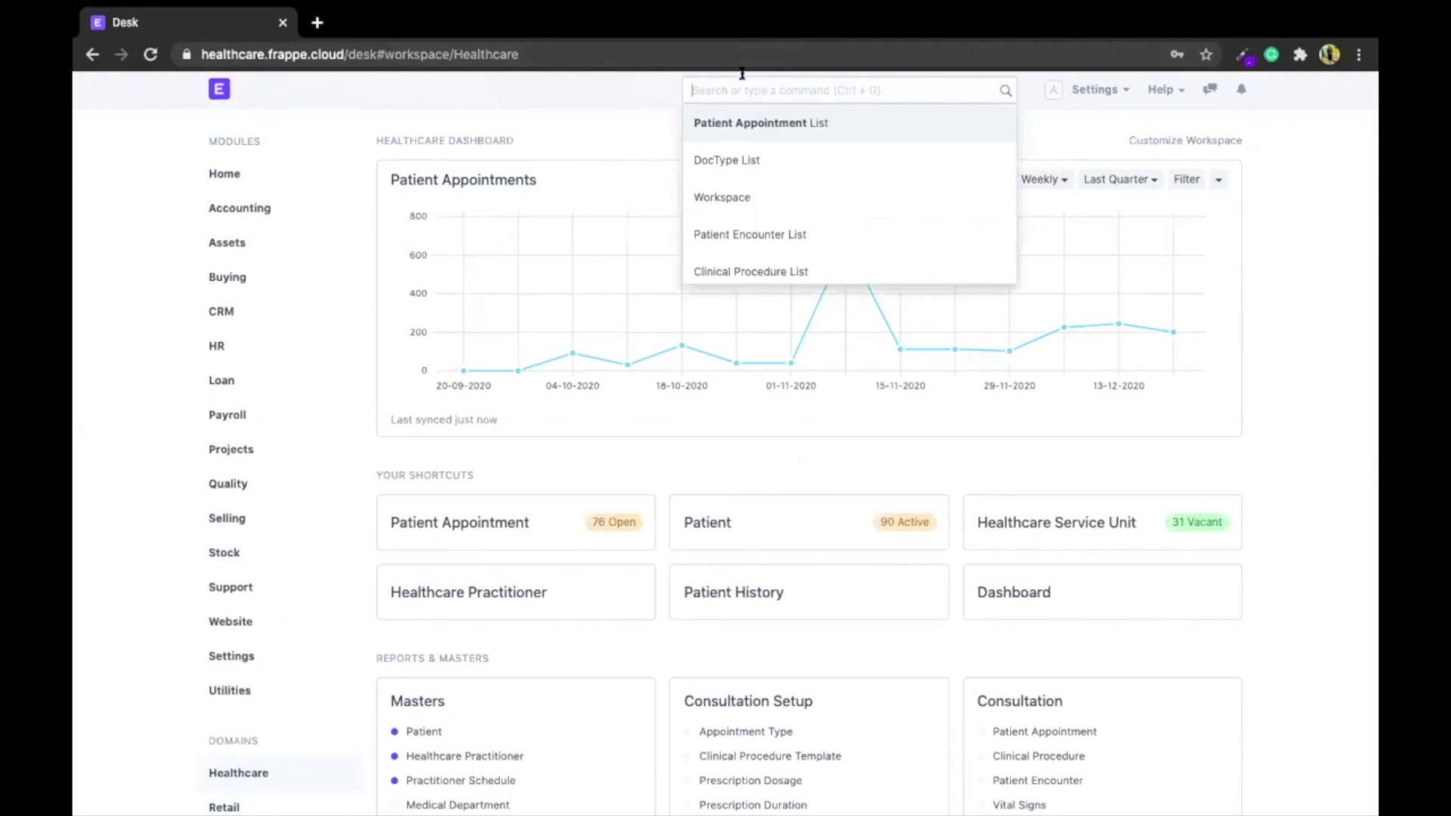
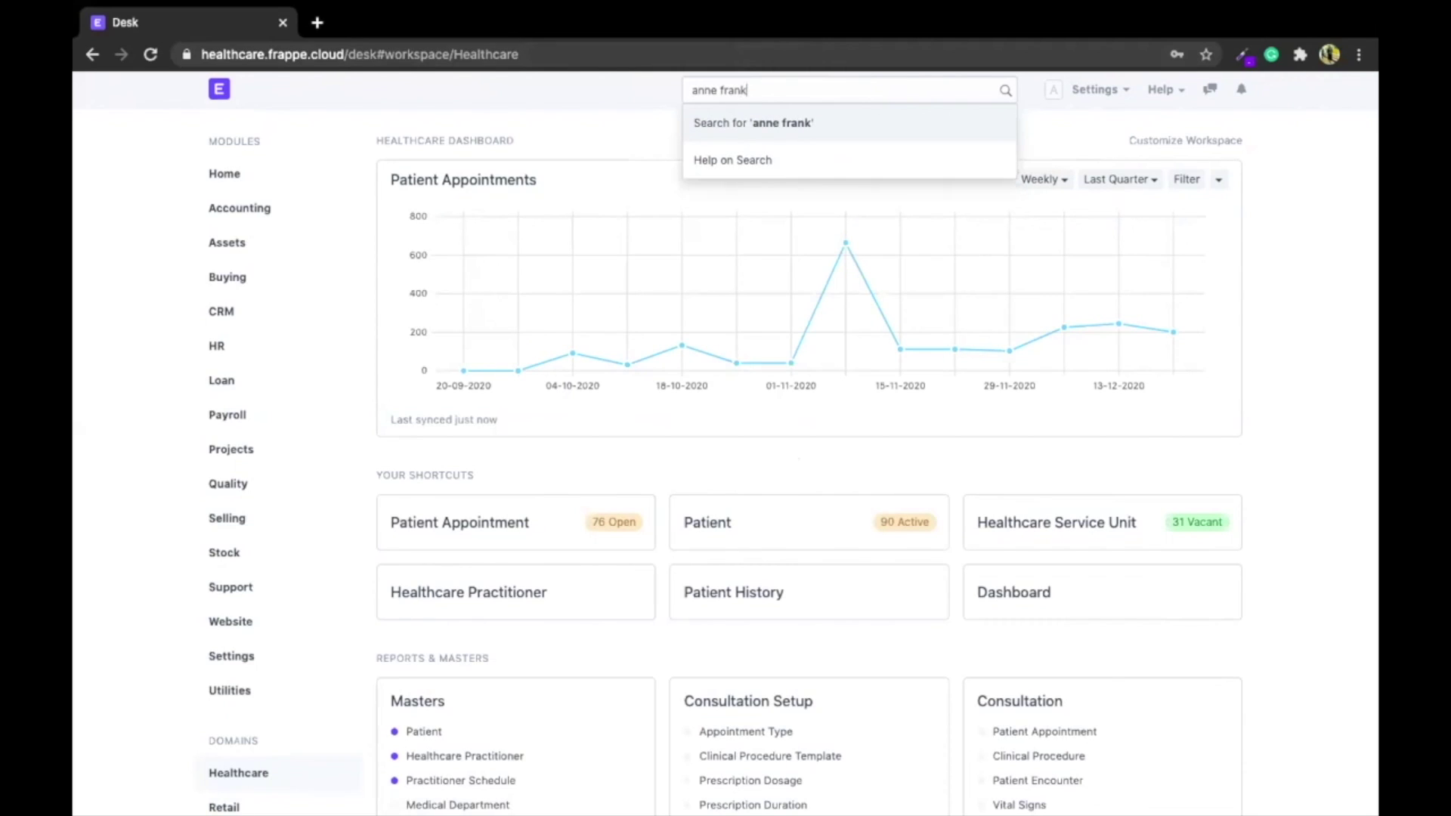
key("Return")
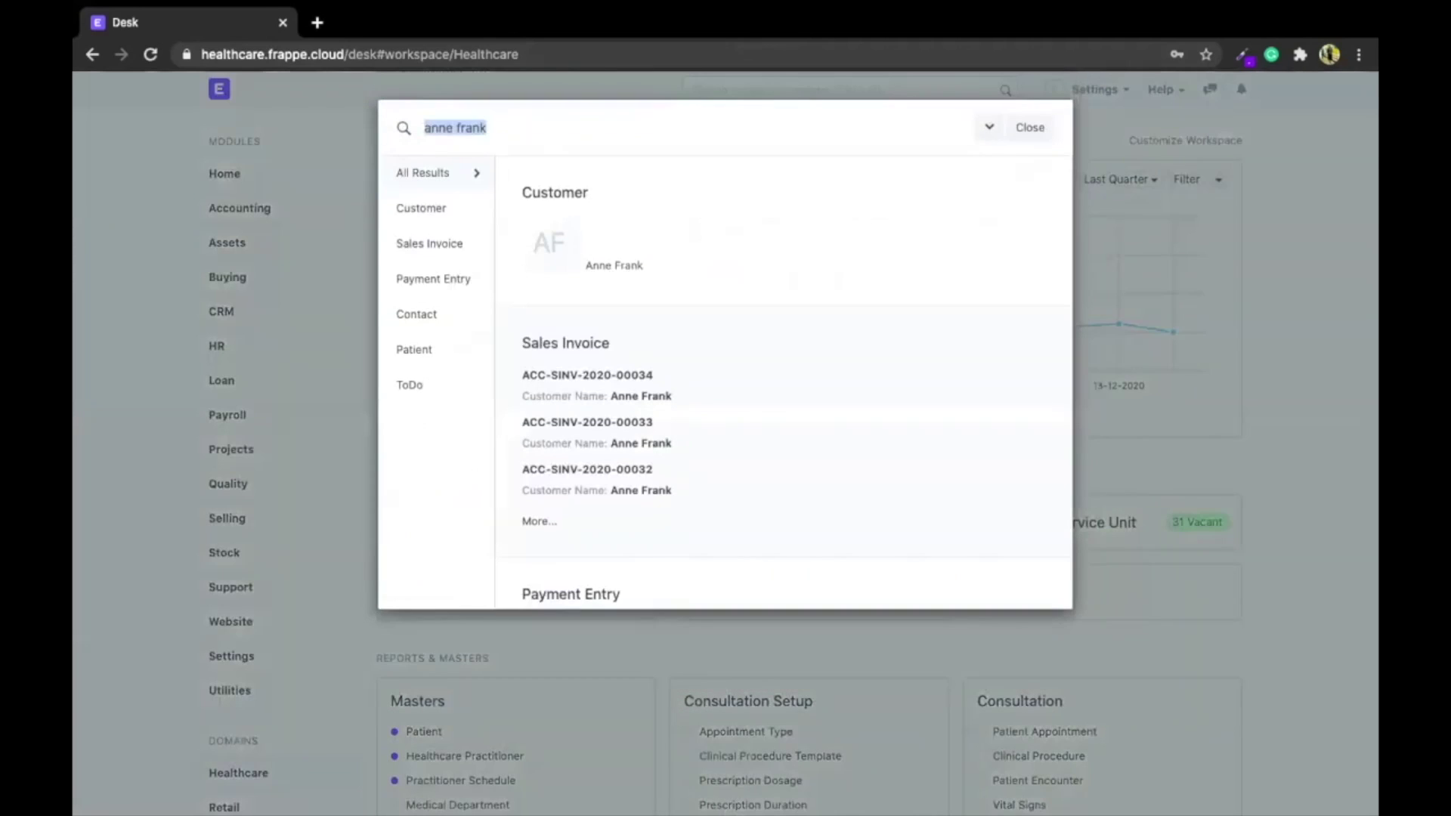
scroll(670, 453, "down", 3)
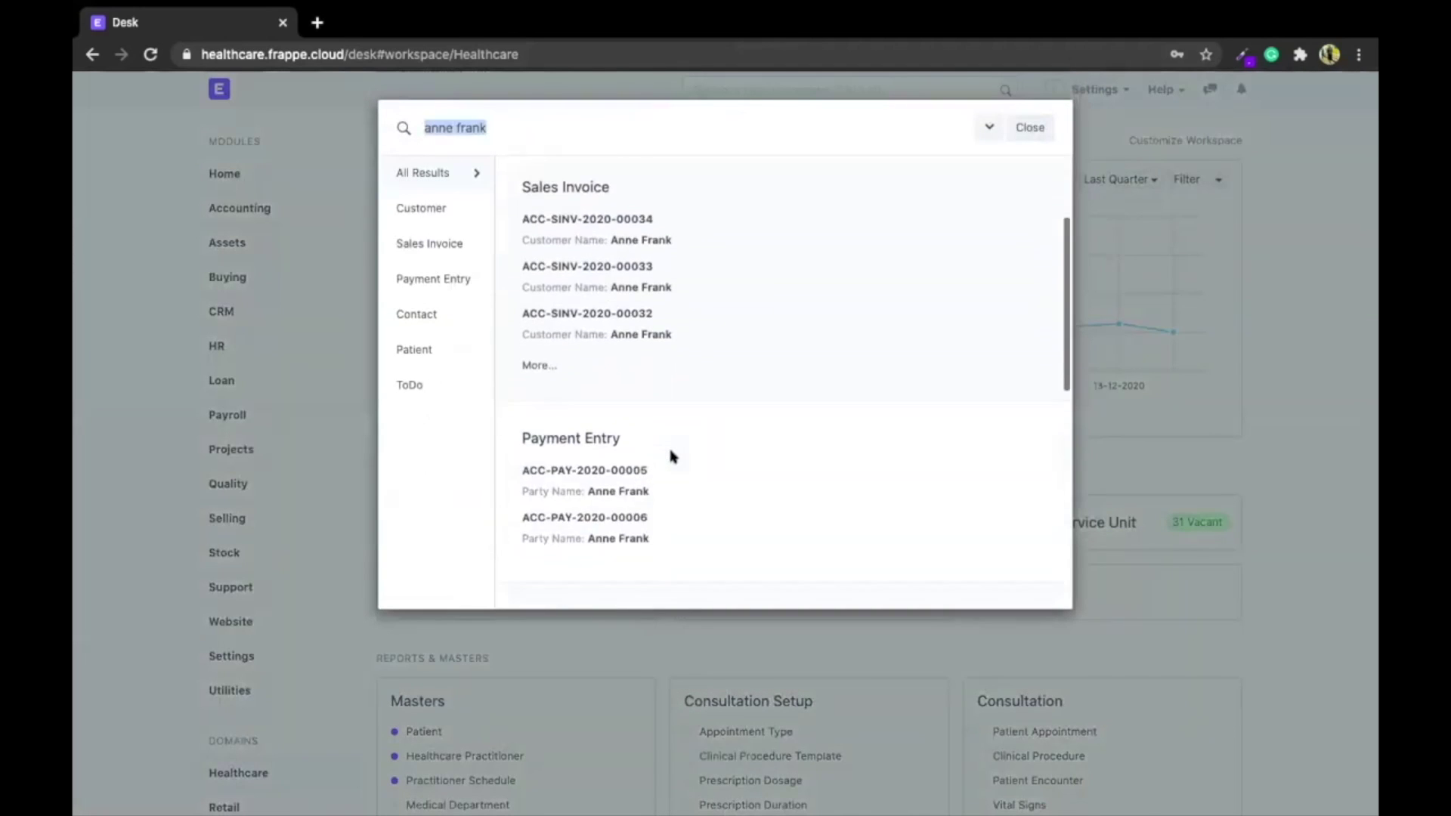
scroll(670, 453, "down", 5)
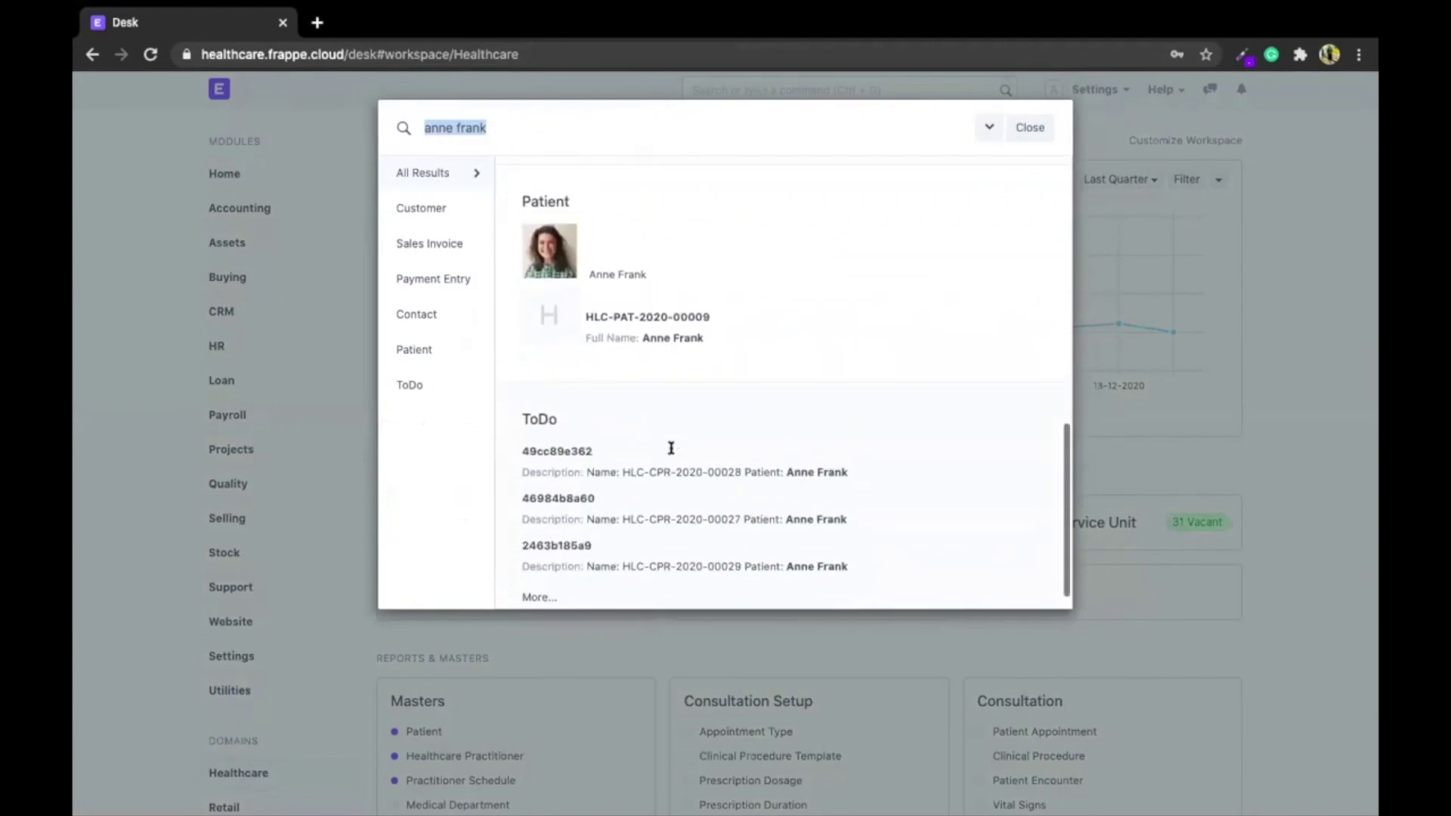
scroll(671, 449, "up", 8)
scroll(650, 450, "down", 3)
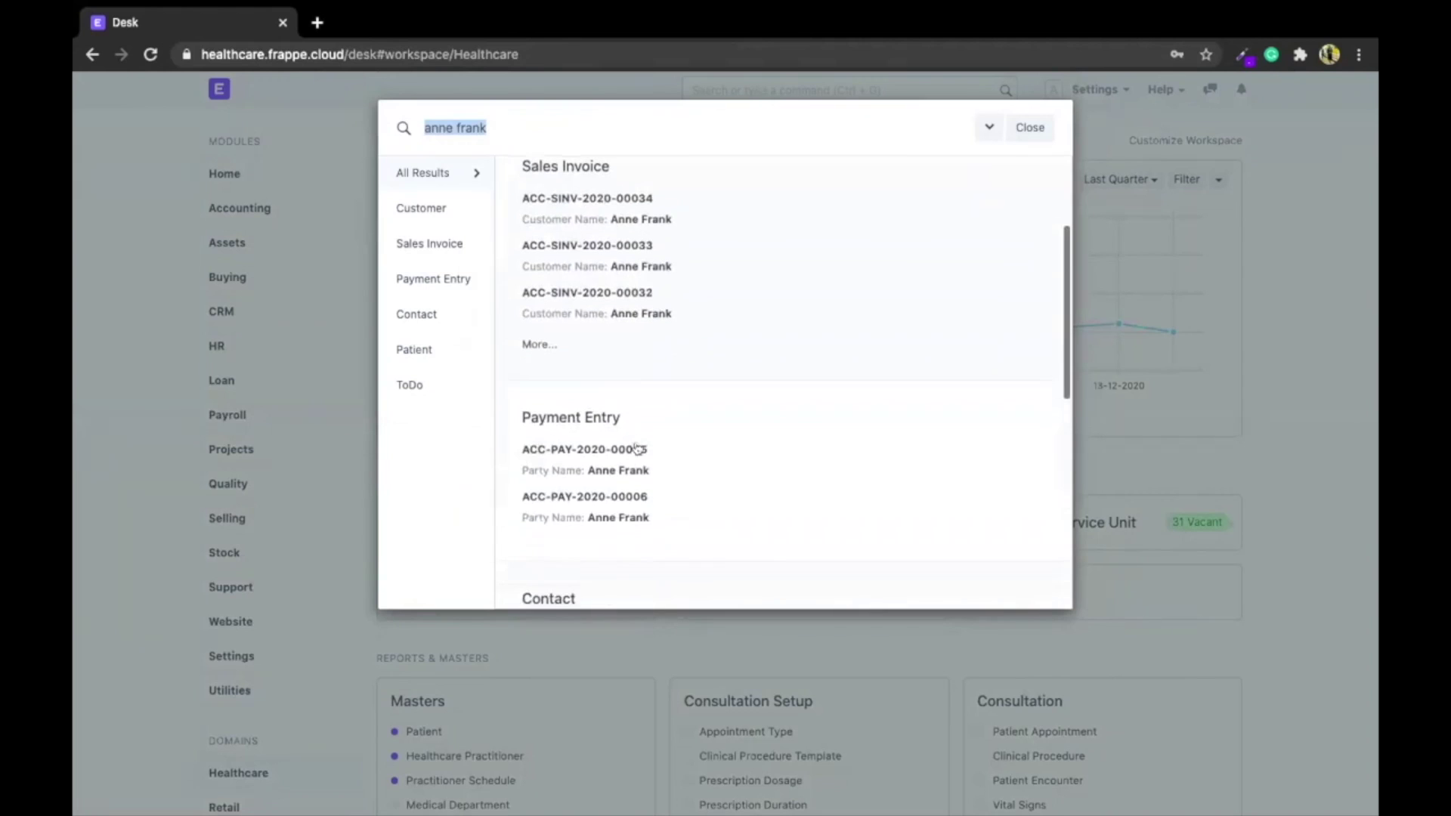
scroll(635, 448, "down", 9)
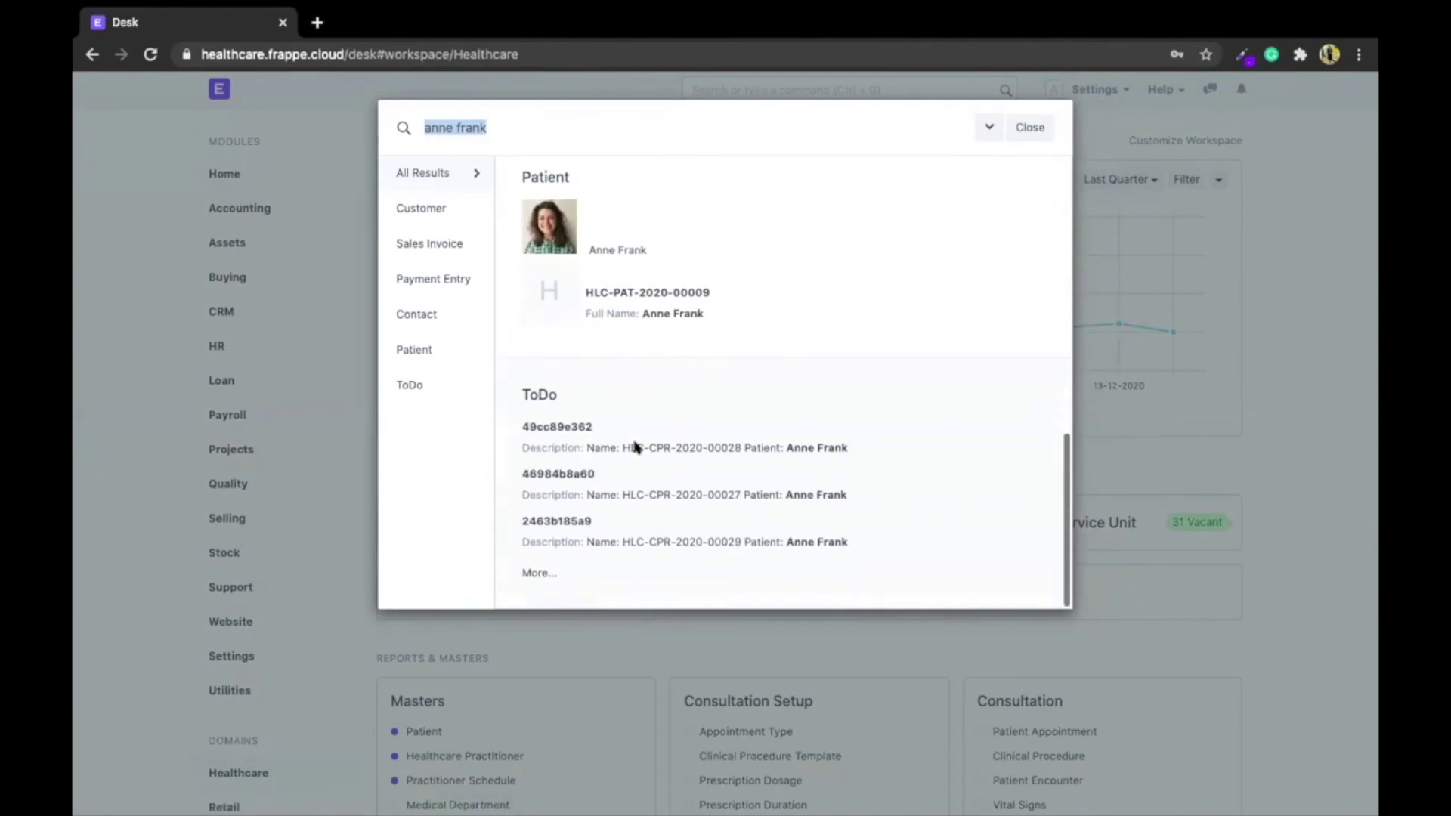
scroll(796, 415, "up", 9)
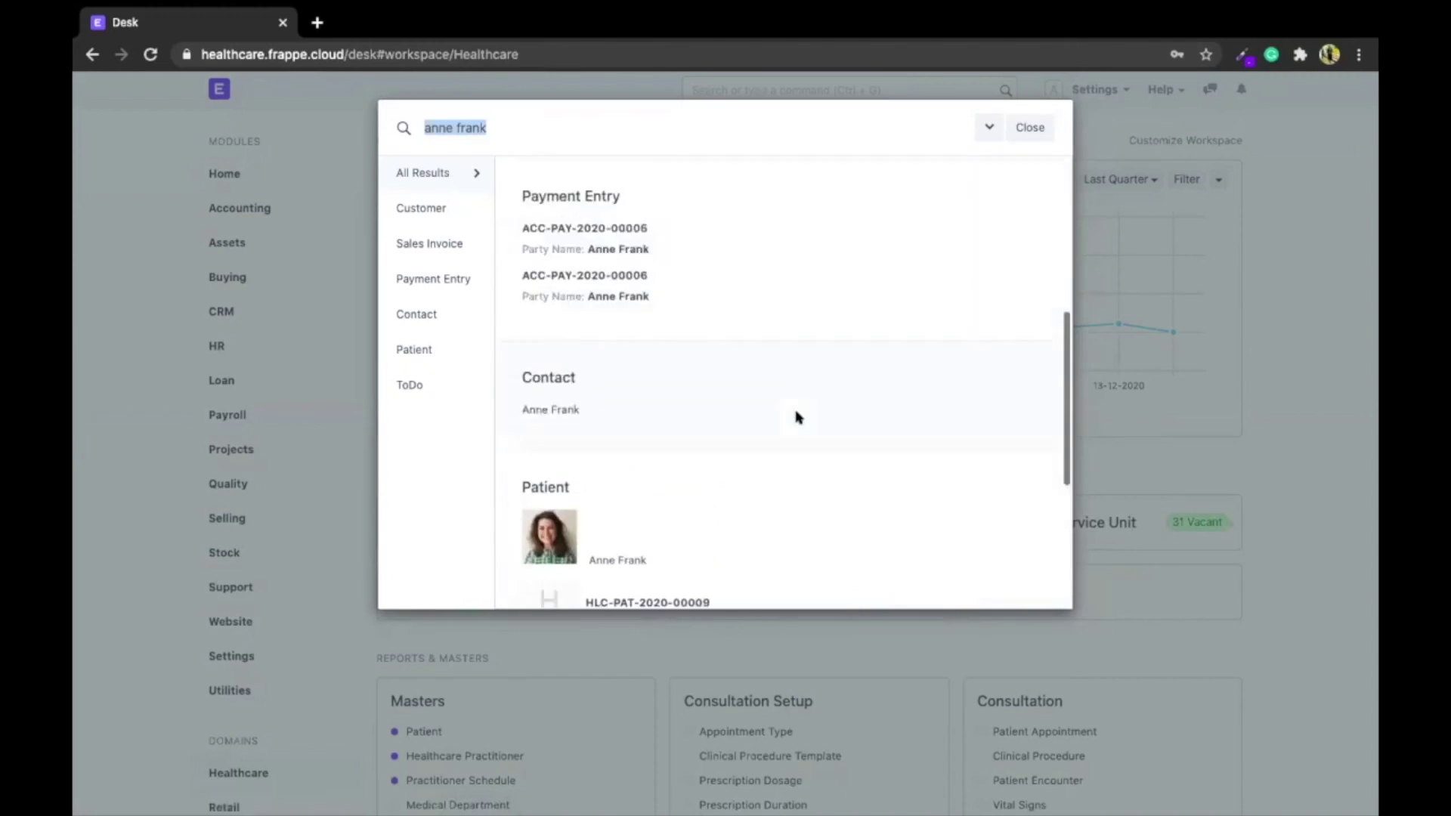
left_click(1006, 132)
Try the calculation 235 * 234 in the global search, then clear it
left_click(863, 81)
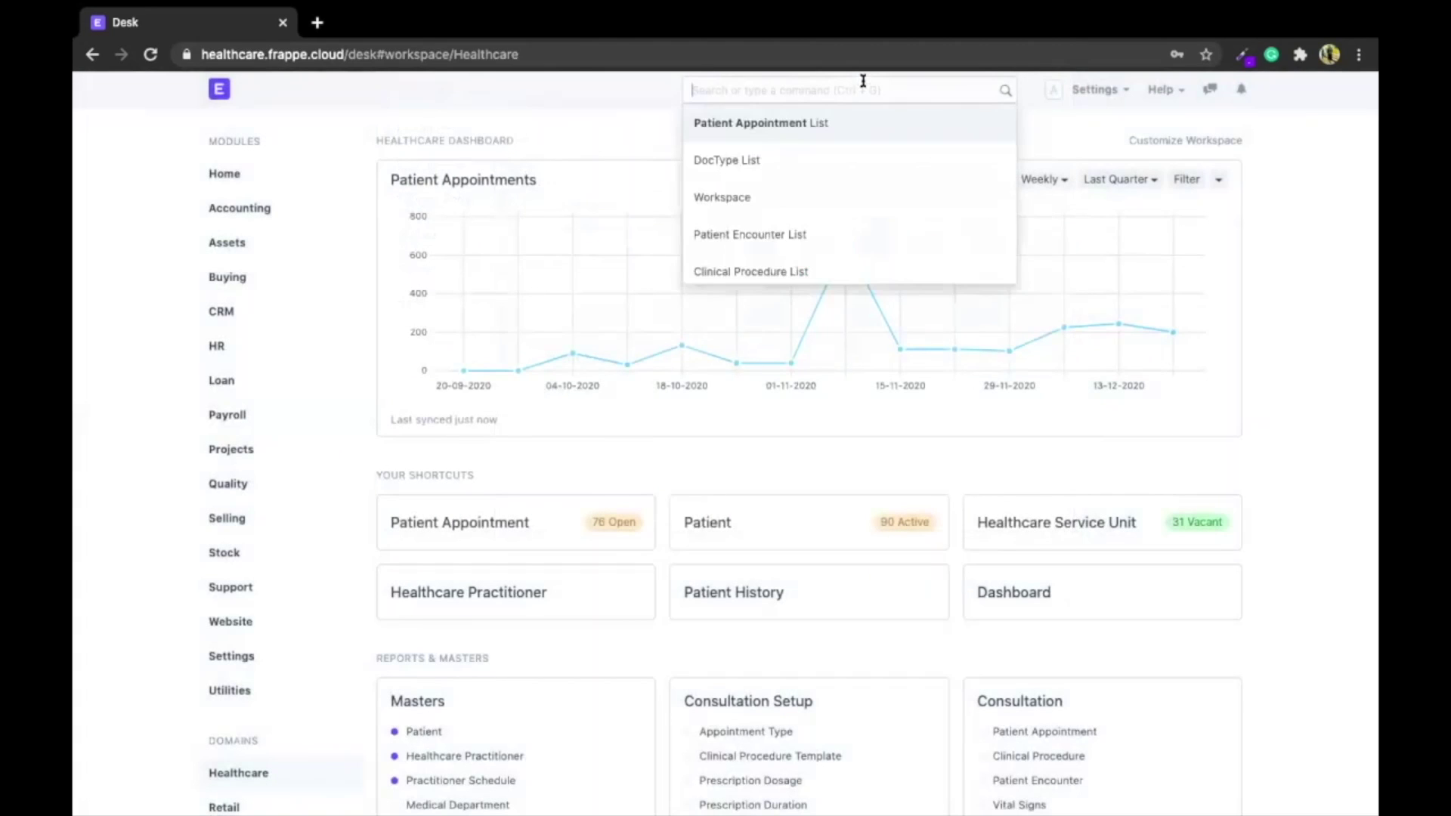
type("235")
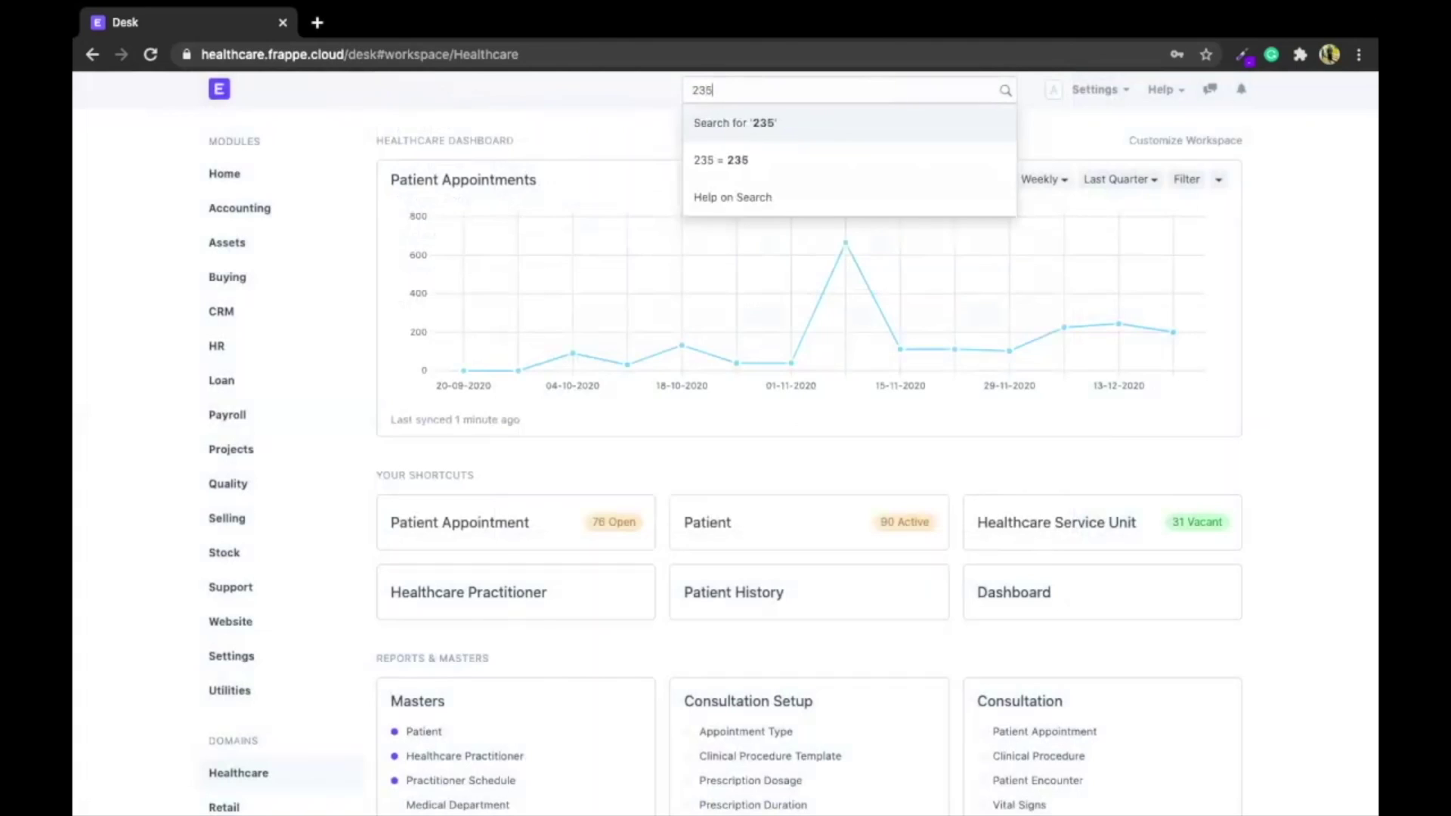
type(" * 234")
key("ctrl+shift+Left")
key("ctrl+shift+Left")
key("ctrl+shift+Left")
key("BackSpace")
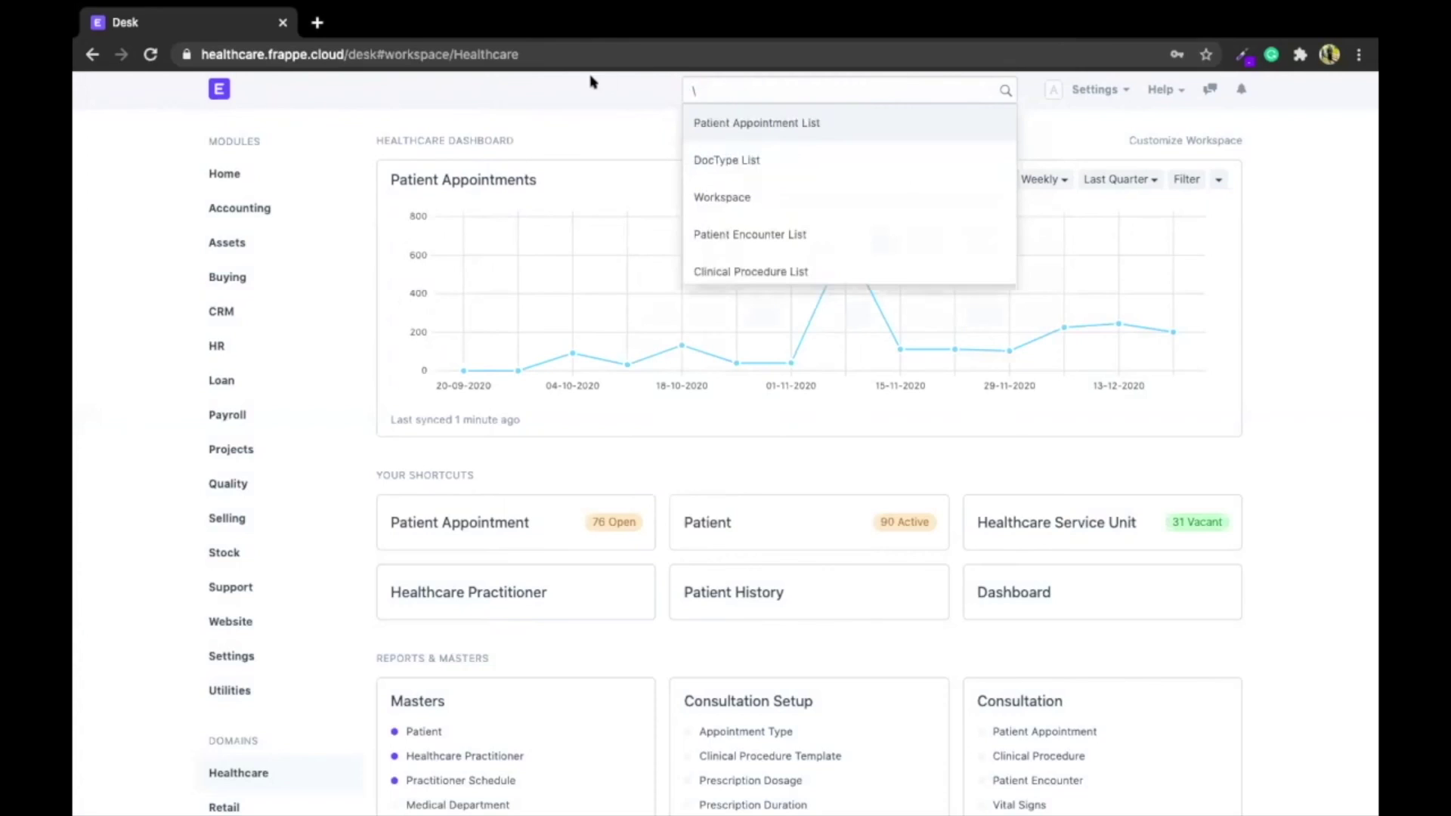
left_click(534, 103)
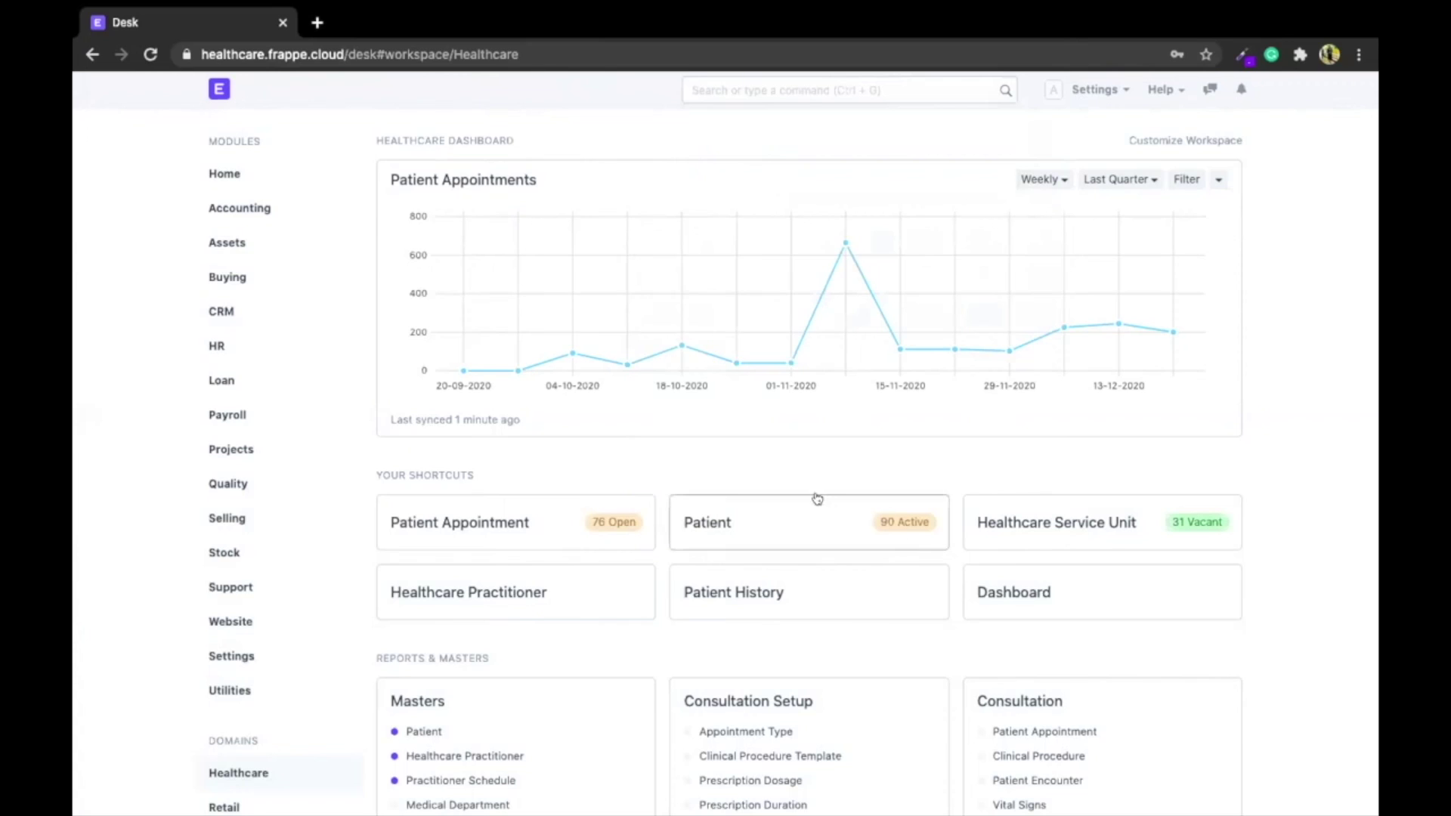
Open the Patient list, filter Full Name by 'a', and open the matching patient
left_click(786, 539)
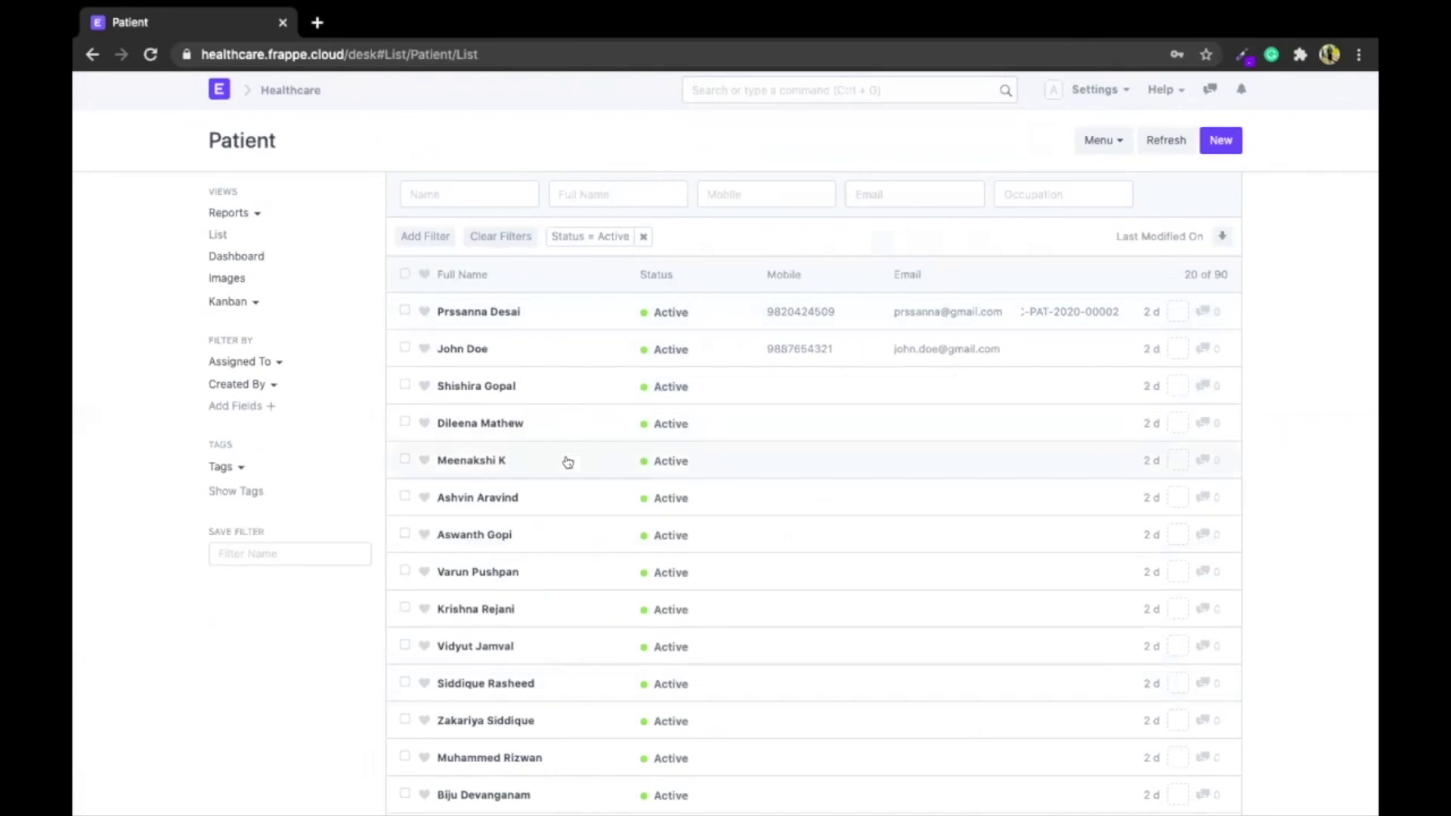
scroll(568, 462, "down", 1)
scroll(567, 462, "down", 2)
scroll(574, 378, "up", 4)
left_click(600, 185)
type("a")
left_click(480, 301)
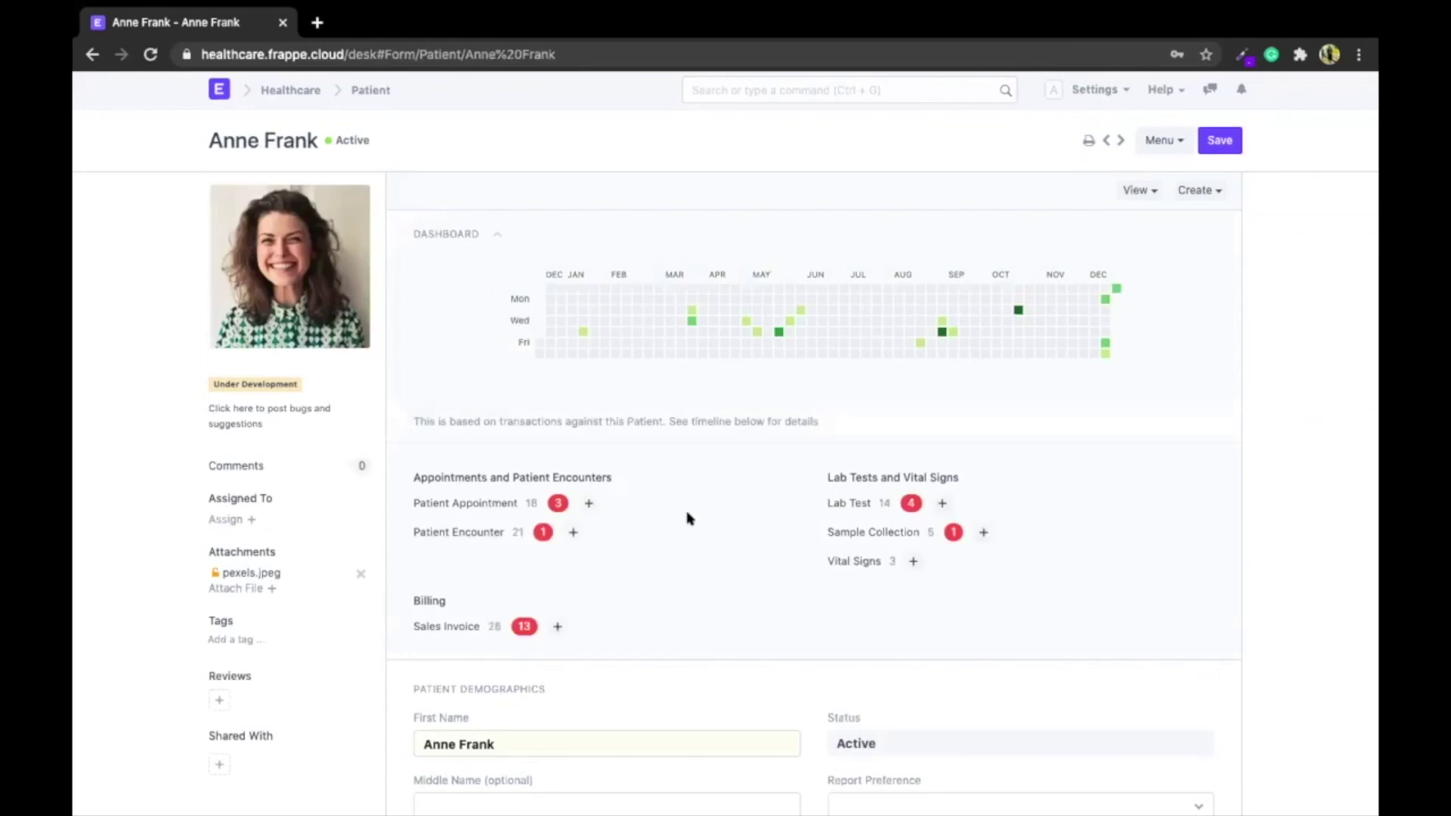
Review the patient's dashboard counts and demographics on the patient form
scroll(688, 517, "down", 2)
scroll(688, 516, "down", 8)
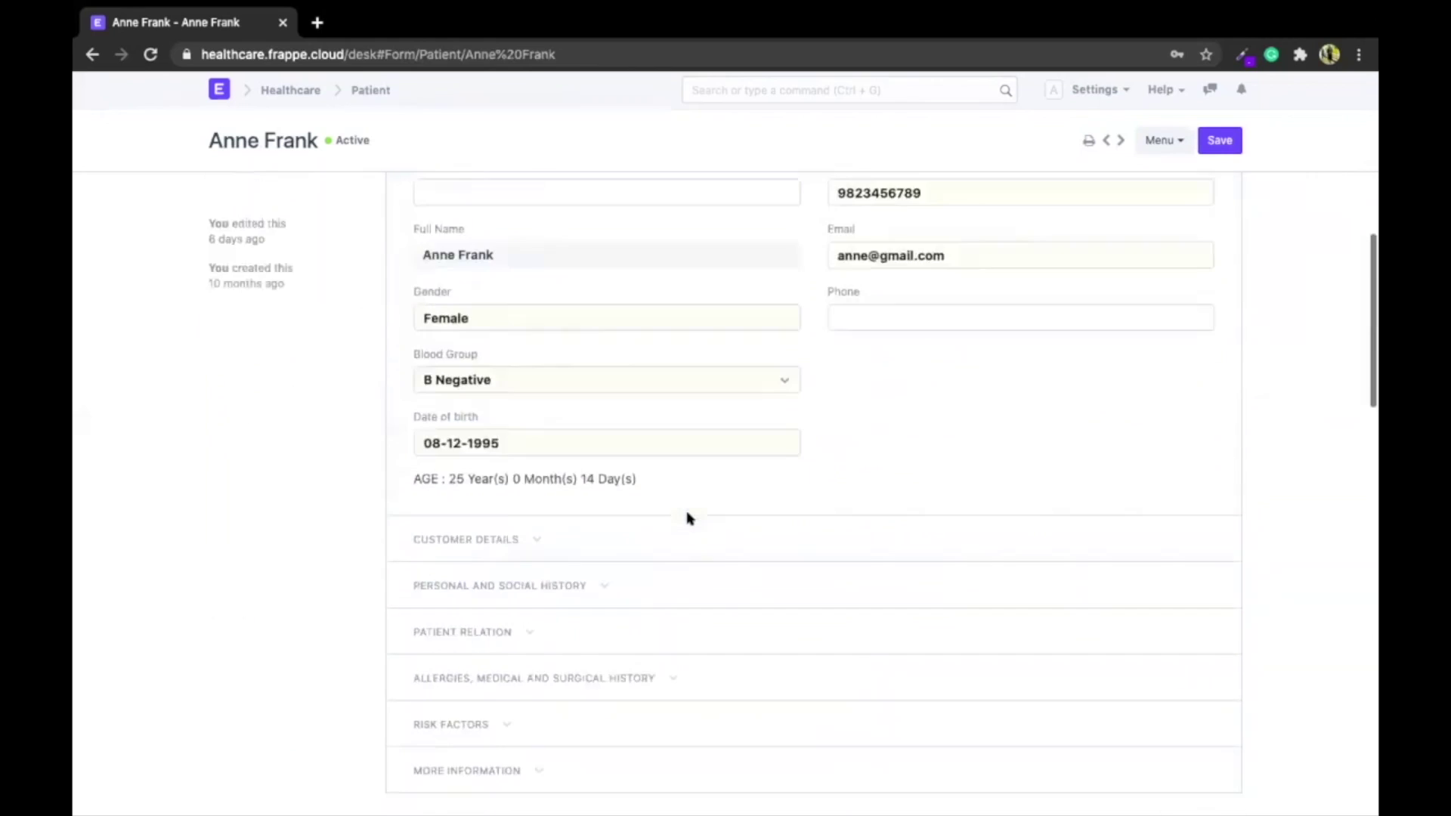
scroll(687, 517, "up", 10)
mouse_move(686, 321)
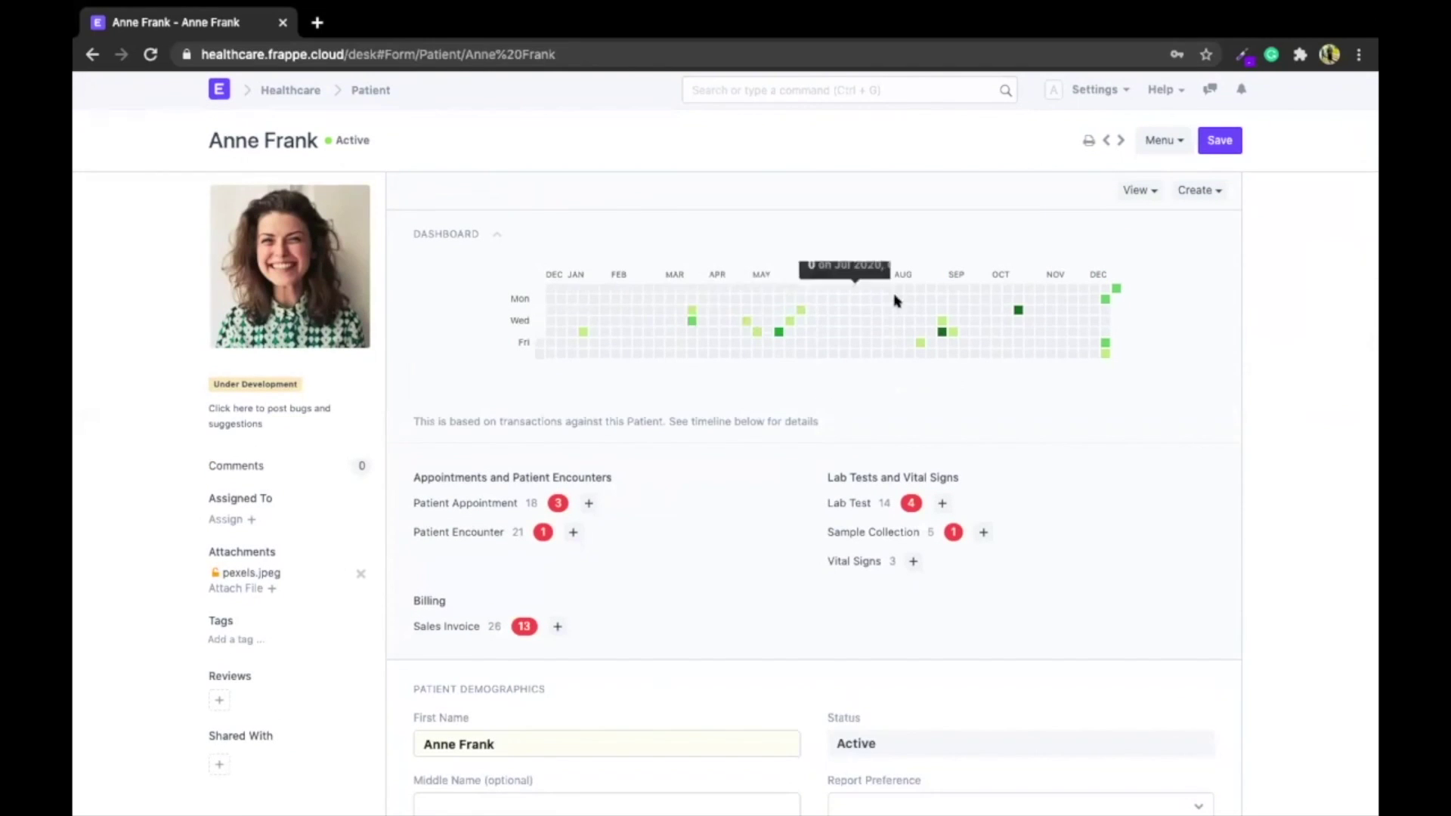
scroll(1020, 294, "down", 1)
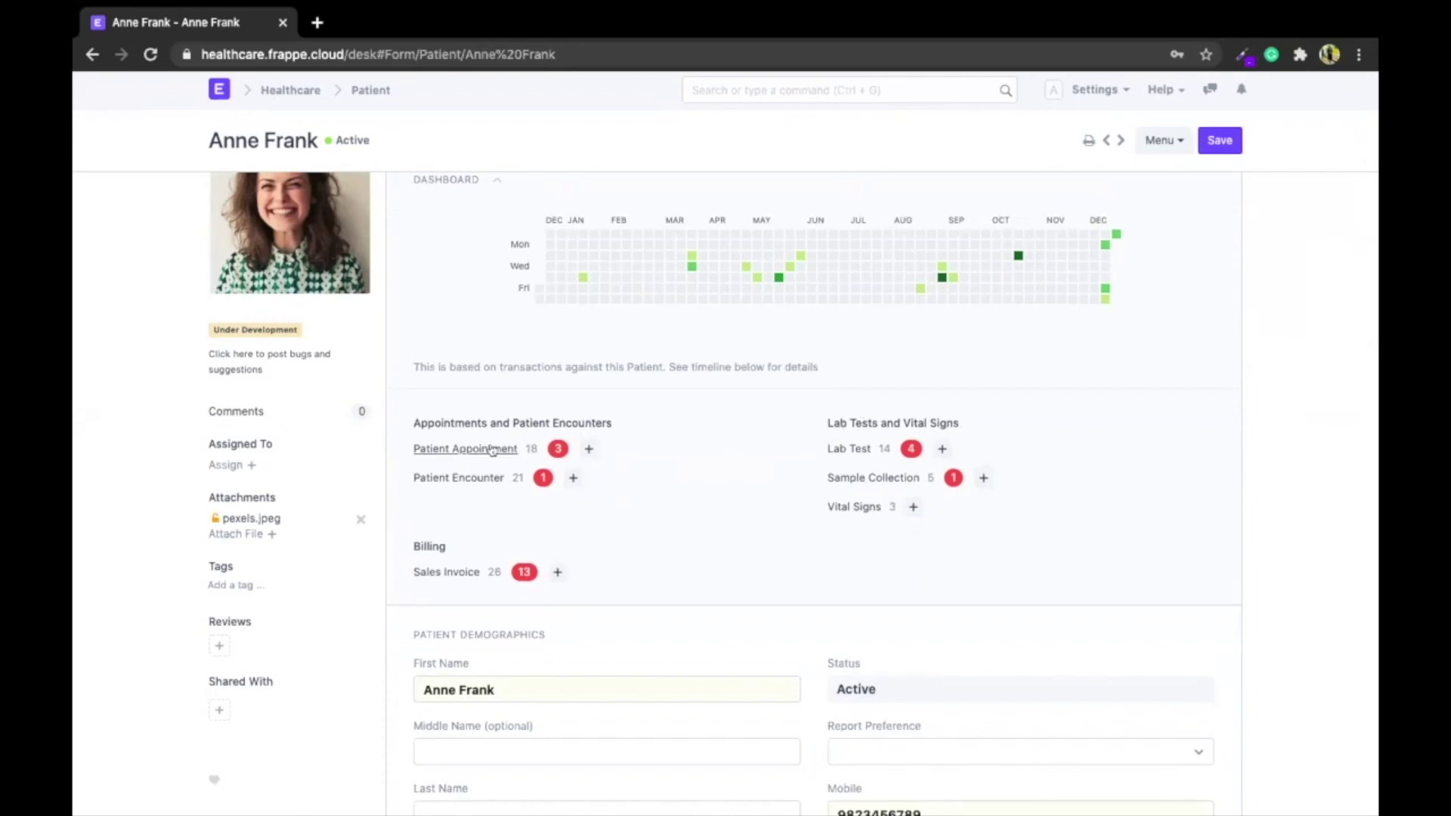
scroll(657, 481, "down", 2)
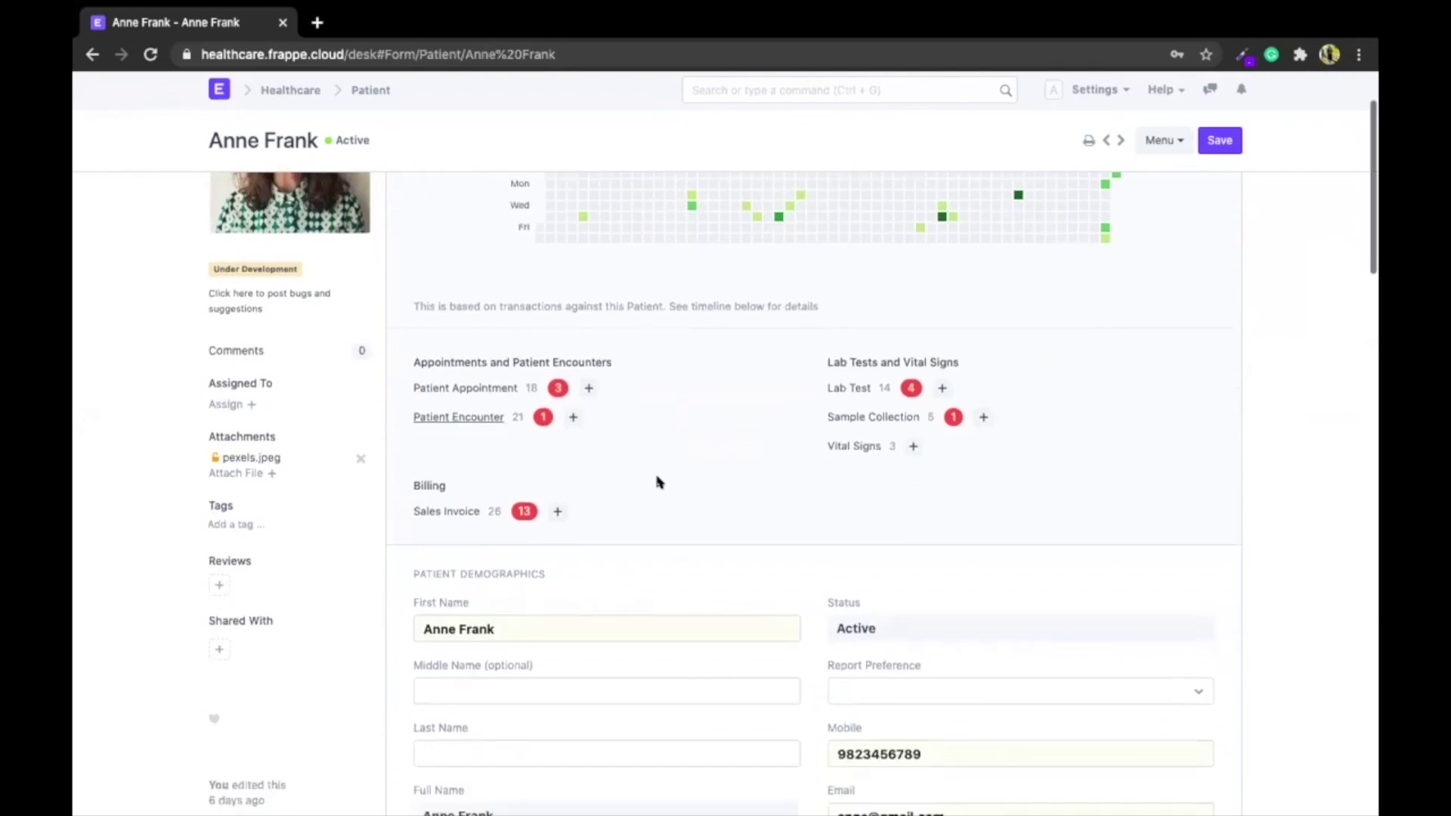
scroll(657, 481, "up", 3)
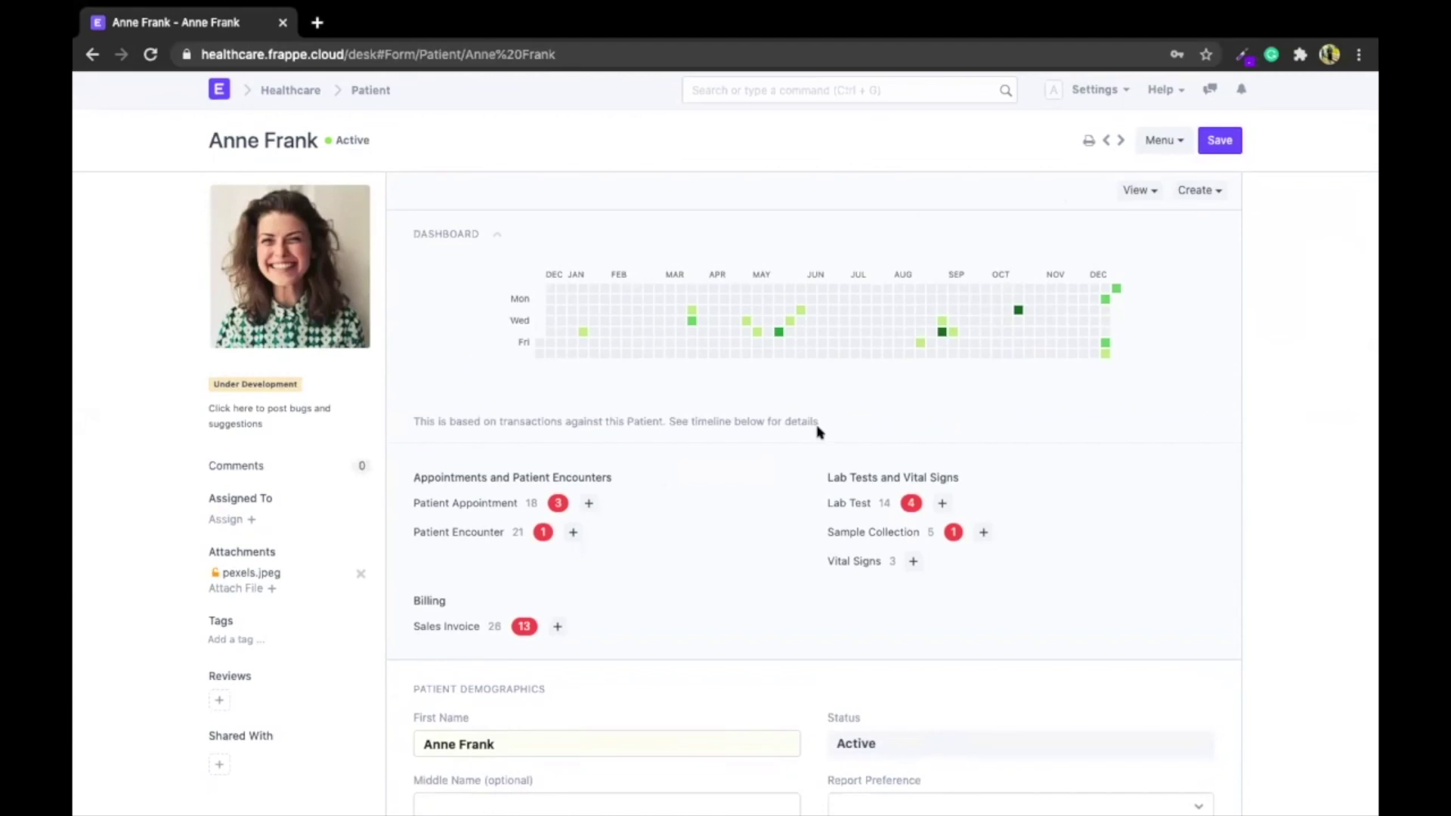
scroll(820, 433, "down", 3)
scroll(820, 432, "up", 3)
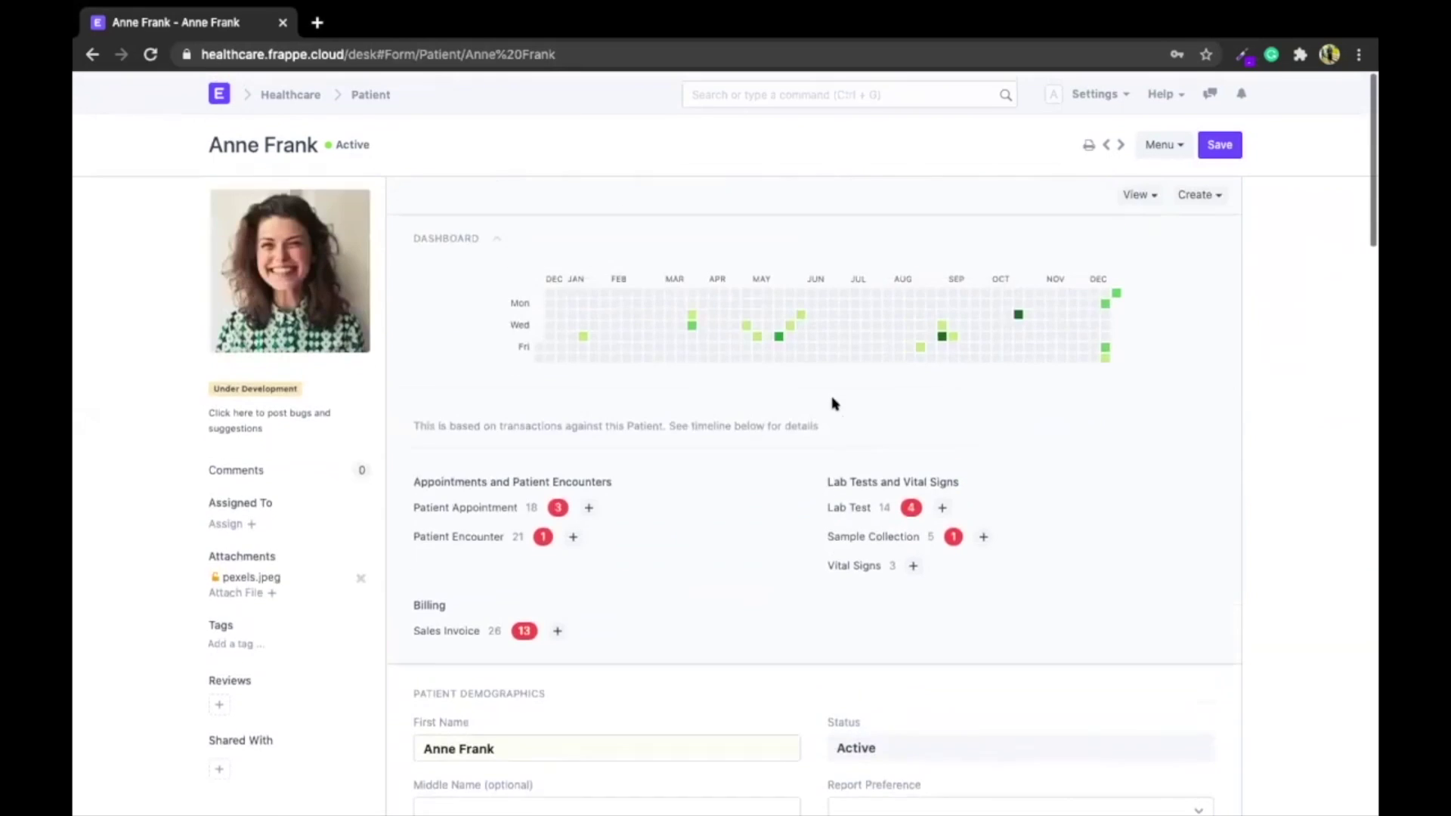
left_click(1141, 191)
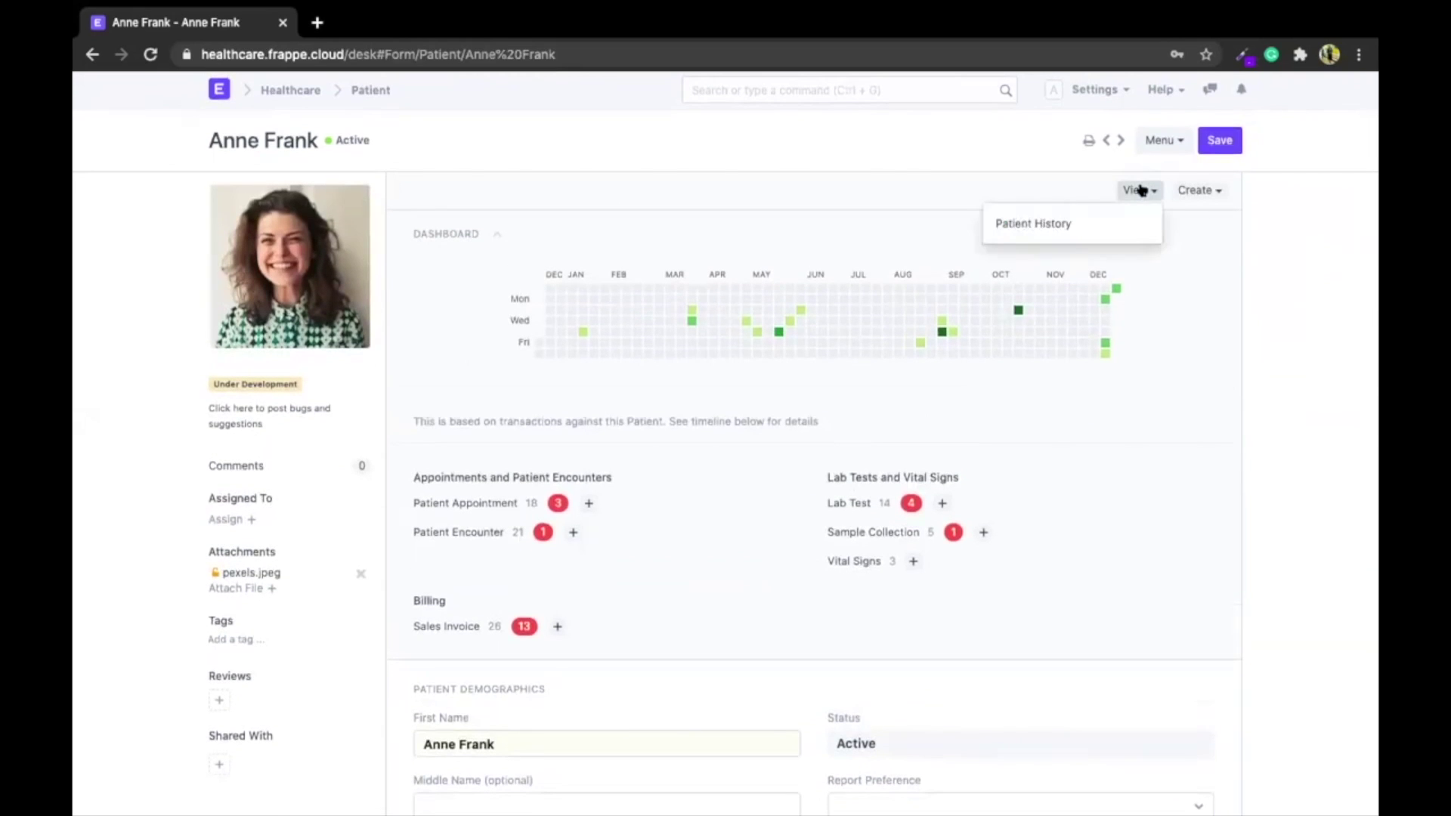
left_click(1010, 221)
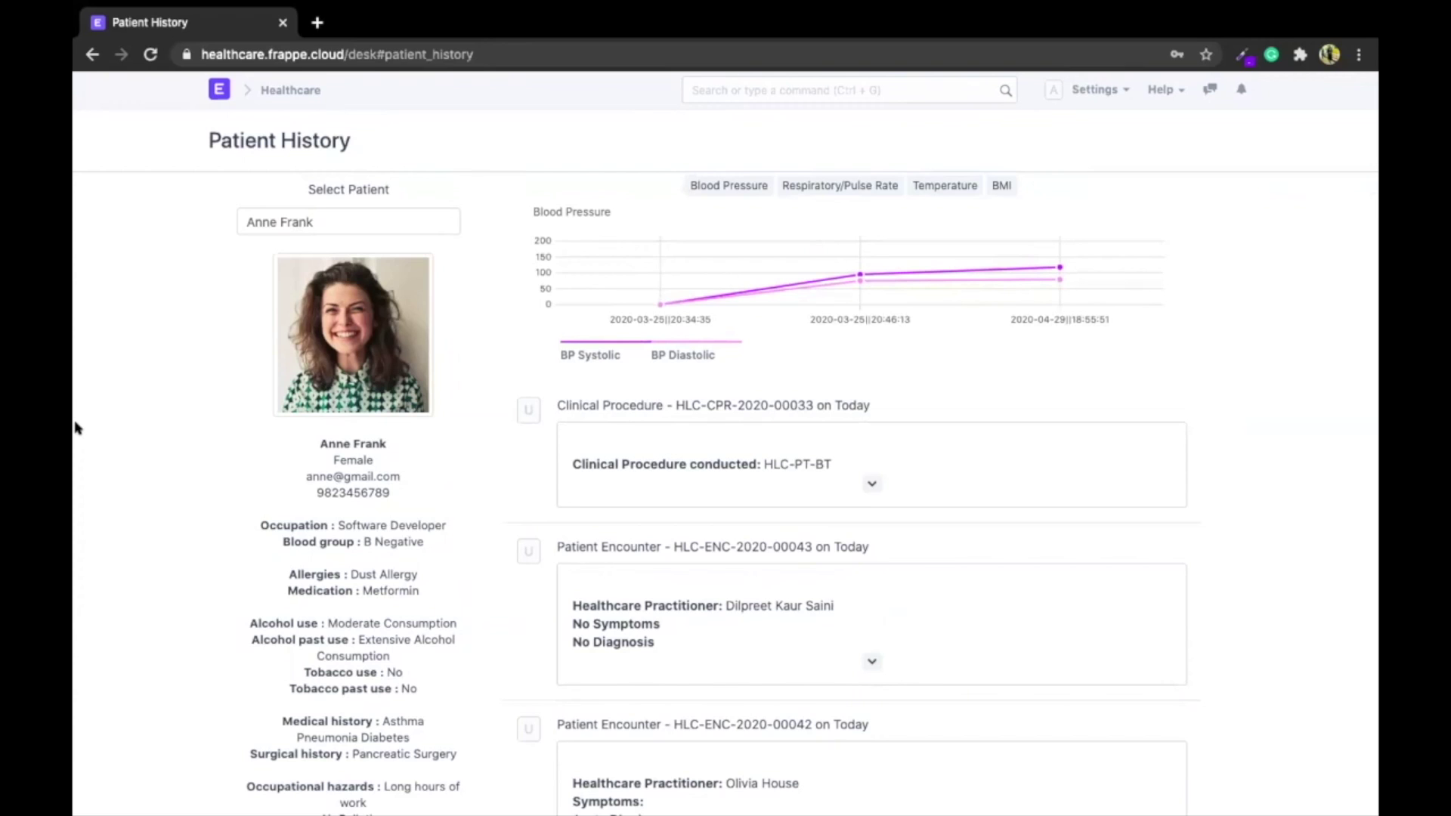
scroll(448, 478, "down", 1)
scroll(261, 468, "up", 1)
scroll(257, 466, "down", 1)
double_click(285, 221)
left_click(273, 386)
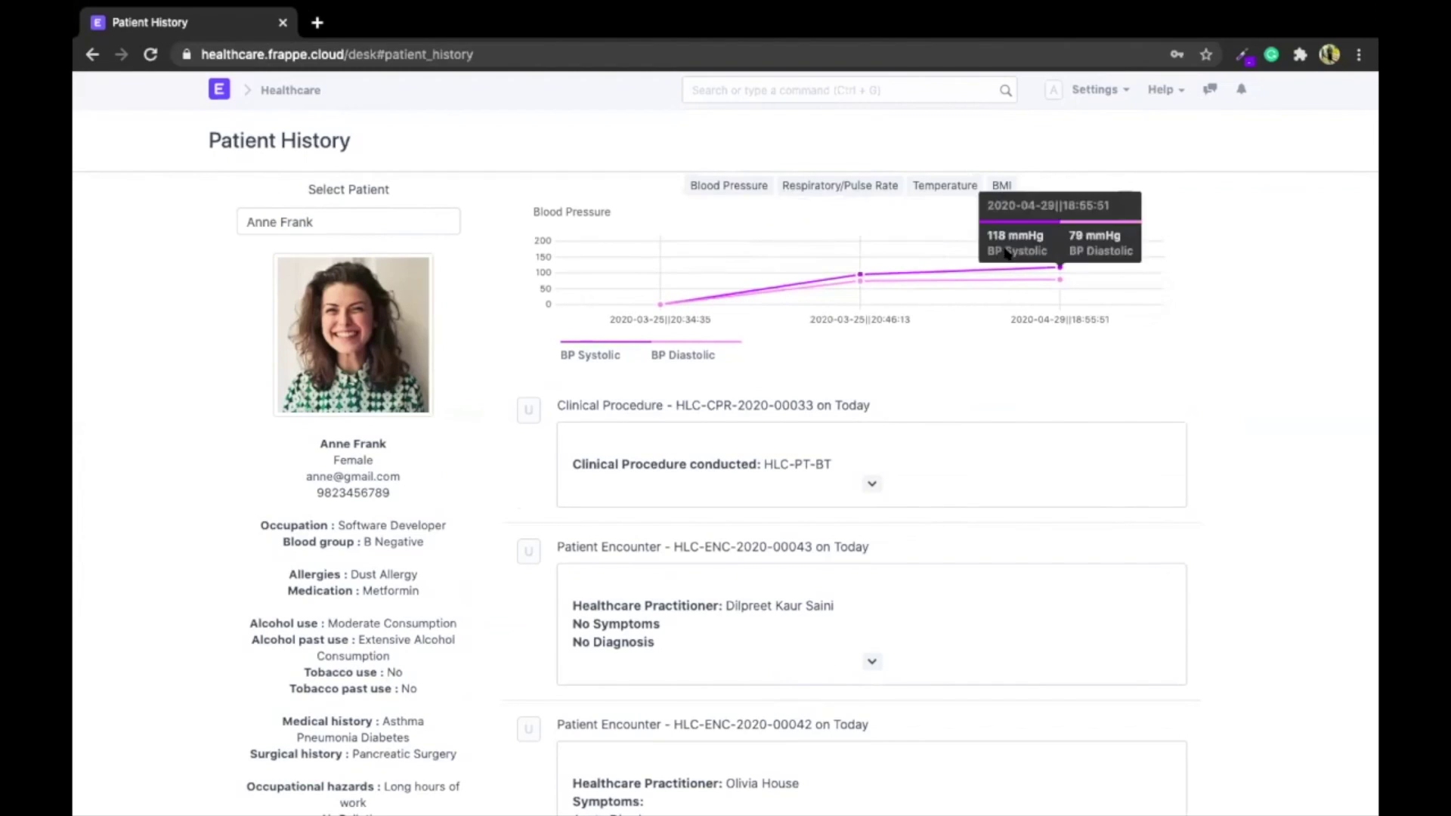
left_click(828, 187)
left_click(707, 184)
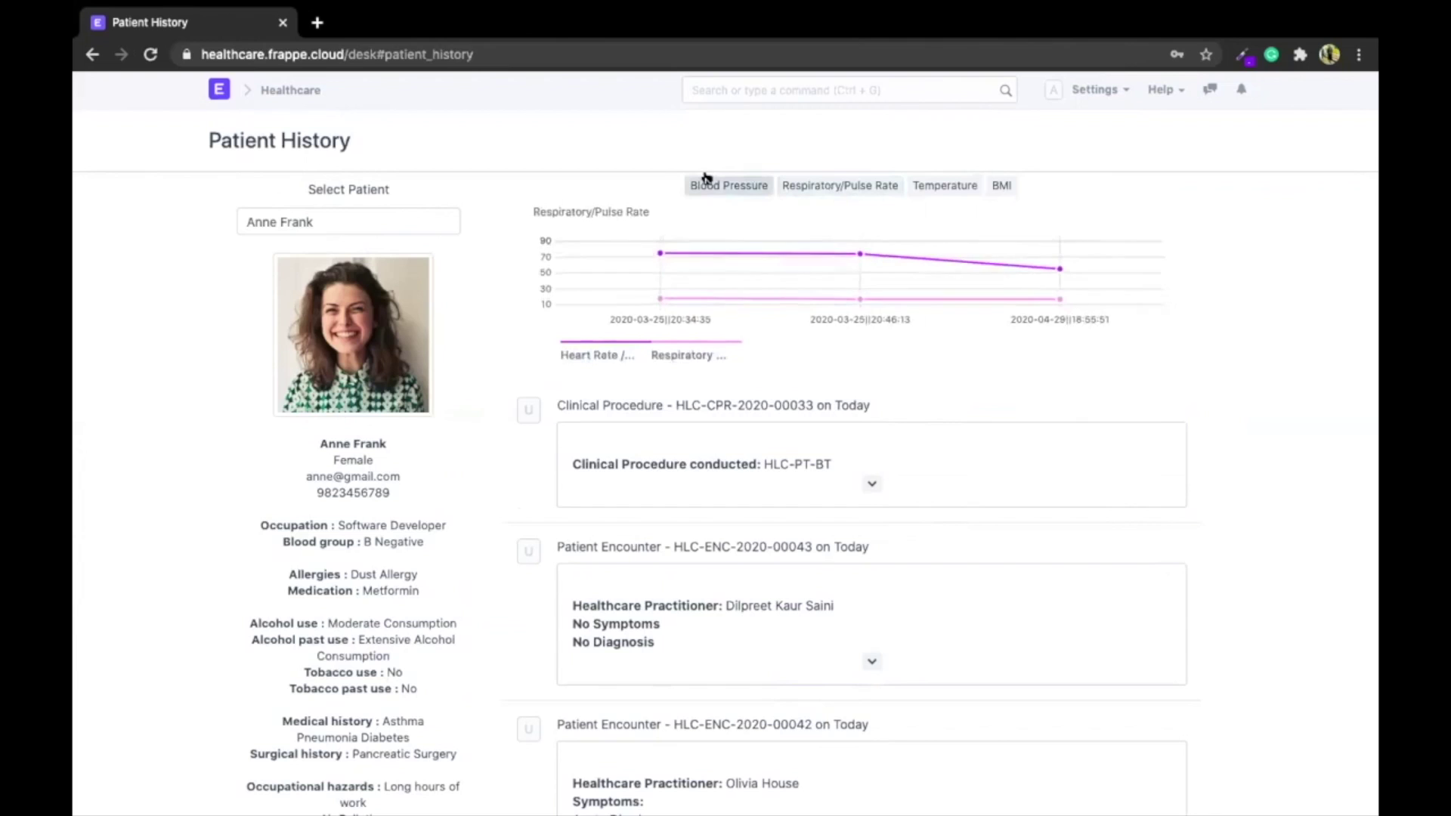
left_click(963, 187)
left_click(1000, 185)
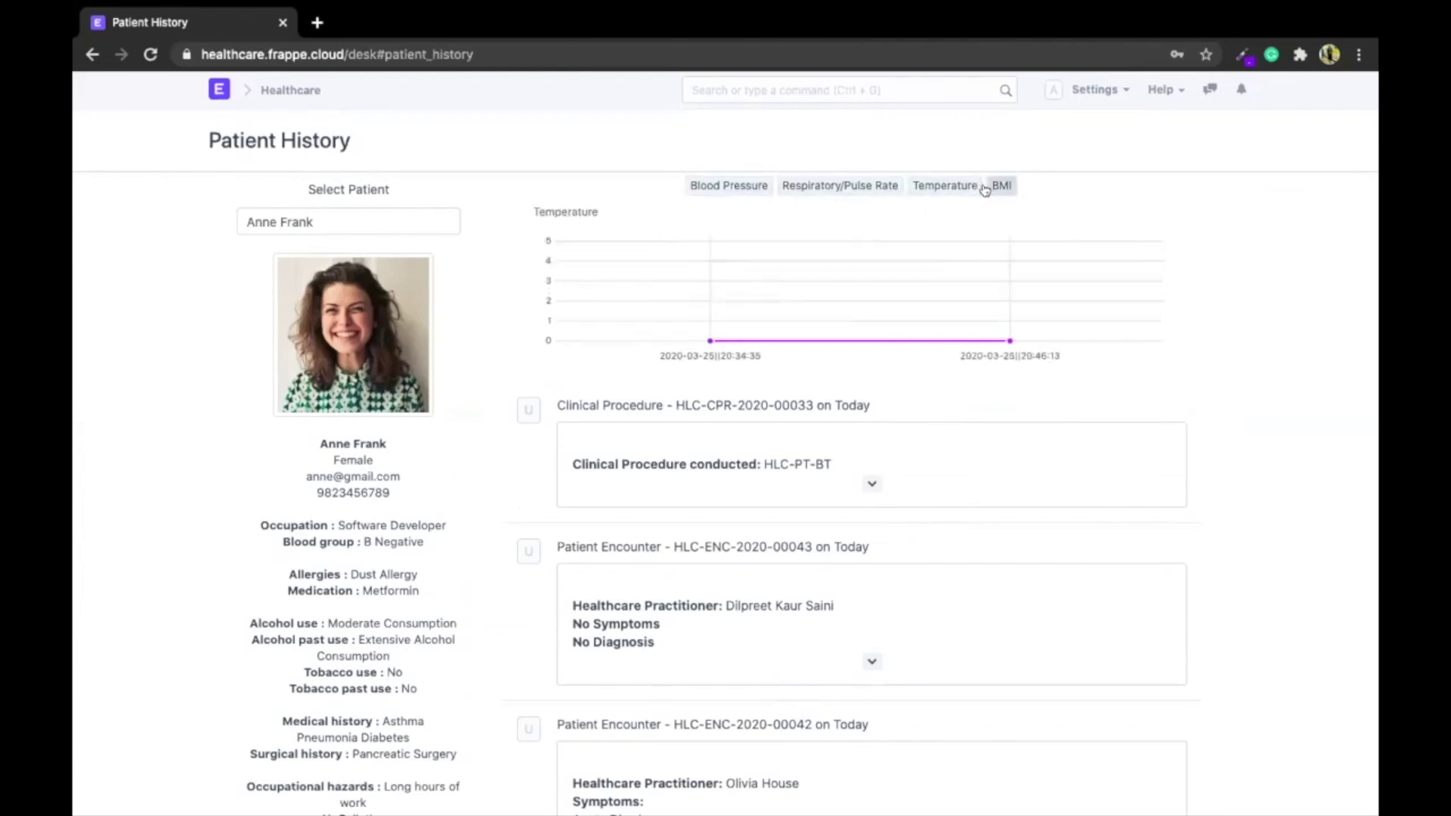
scroll(978, 364, "down", 3)
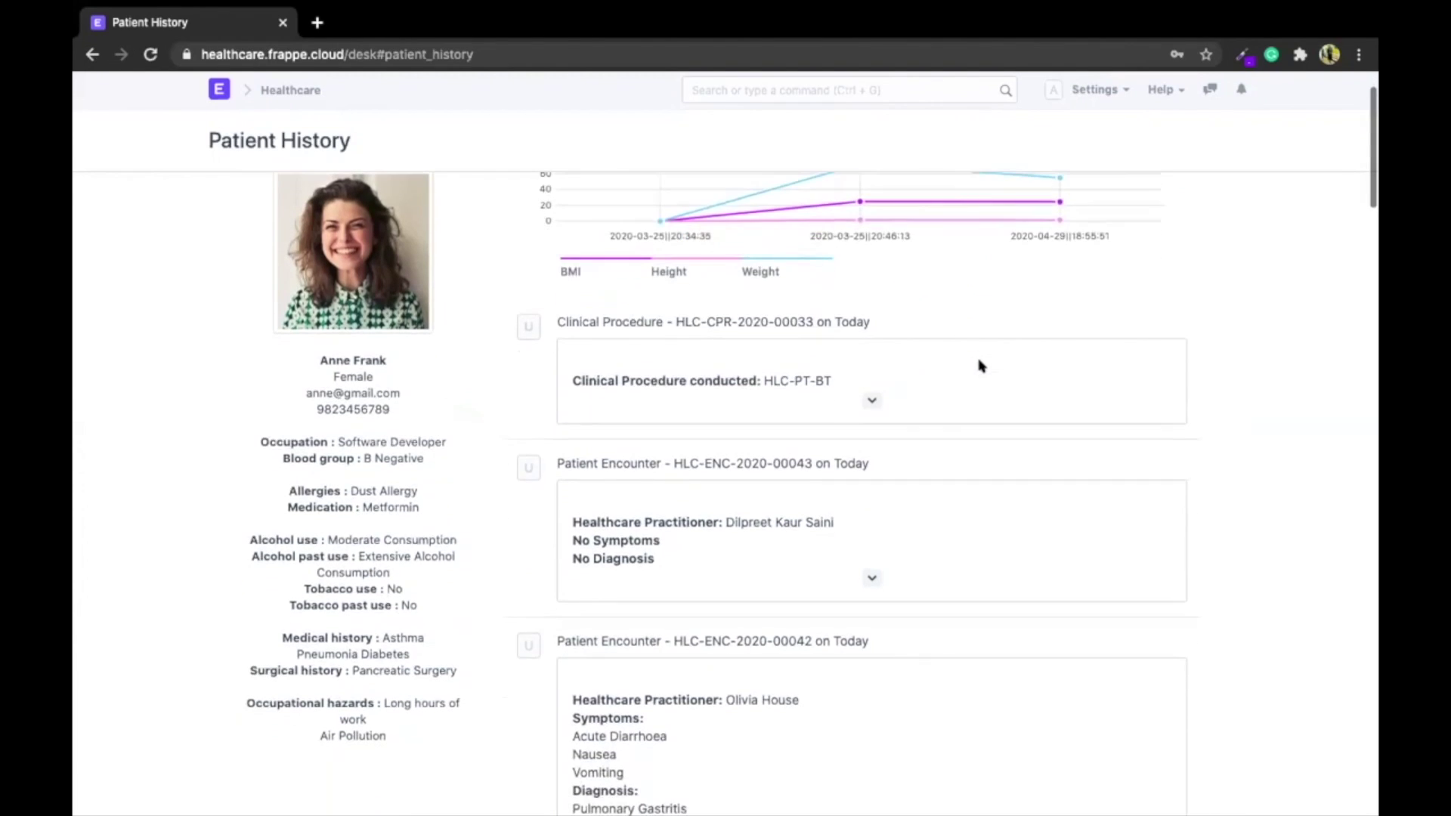
scroll(828, 556, "down", 8)
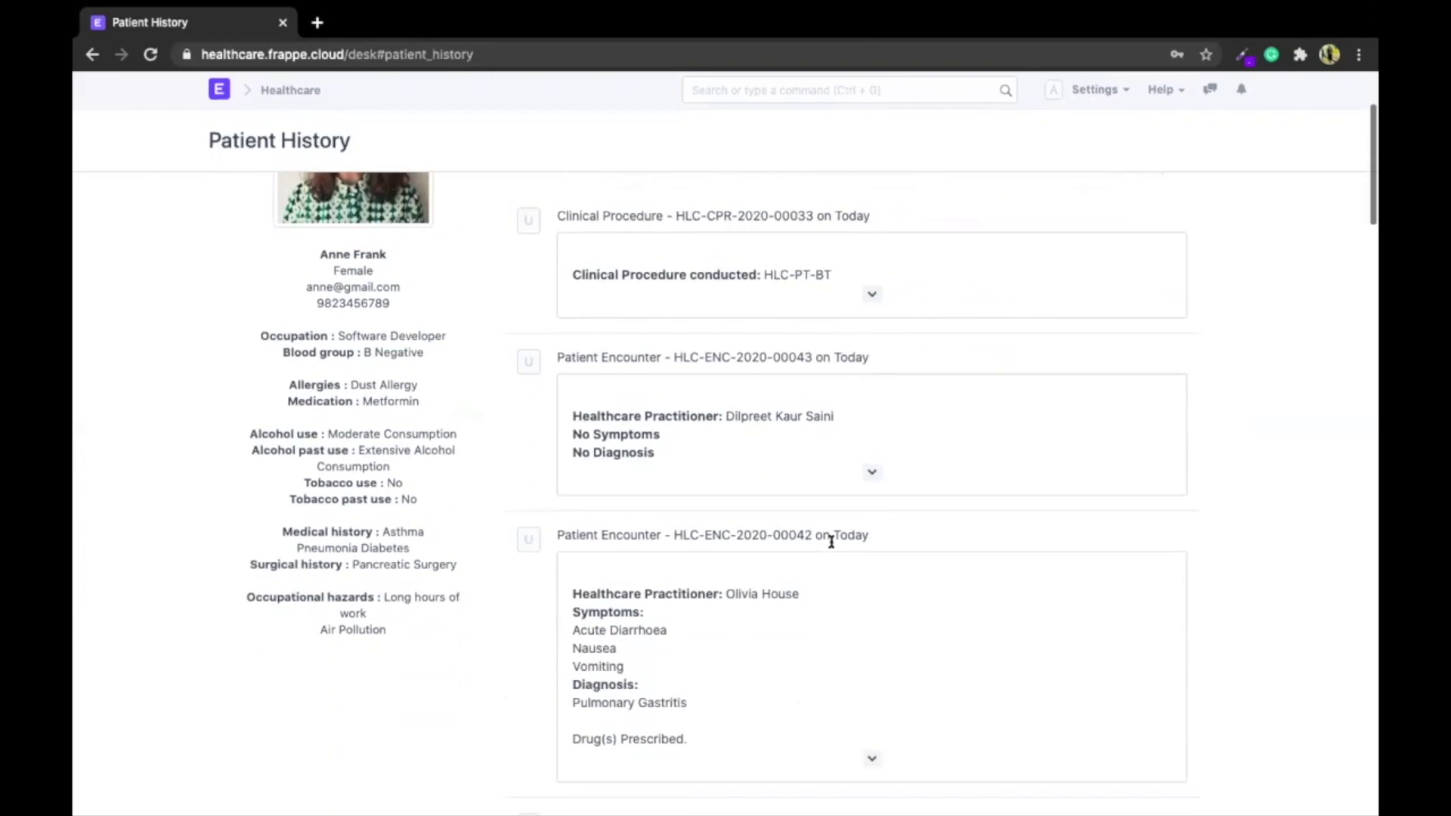
scroll(832, 542, "down", 20)
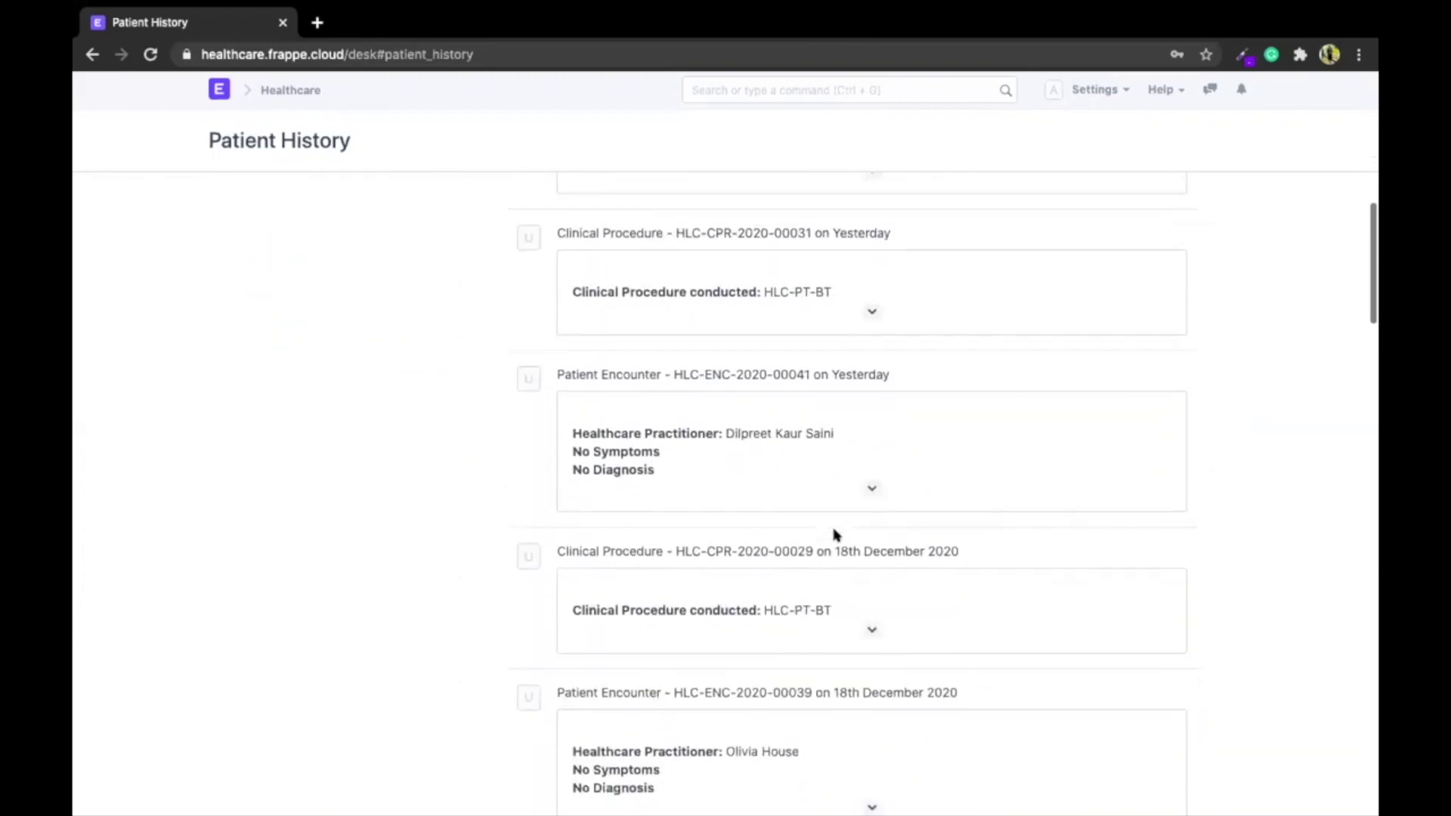
scroll(835, 535, "down", 12)
scroll(836, 535, "up", 20)
scroll(835, 535, "up", 5)
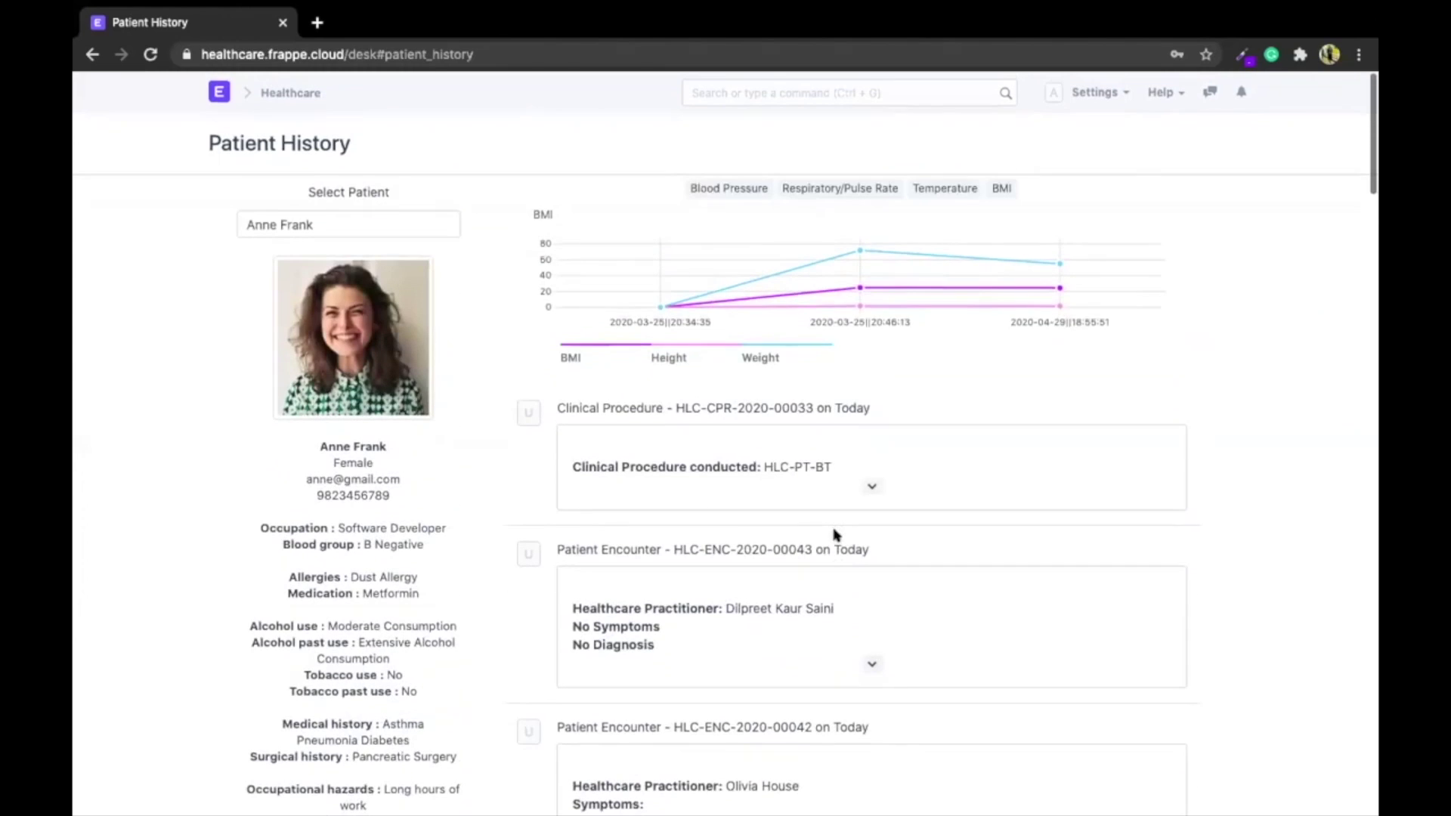
left_click(871, 660)
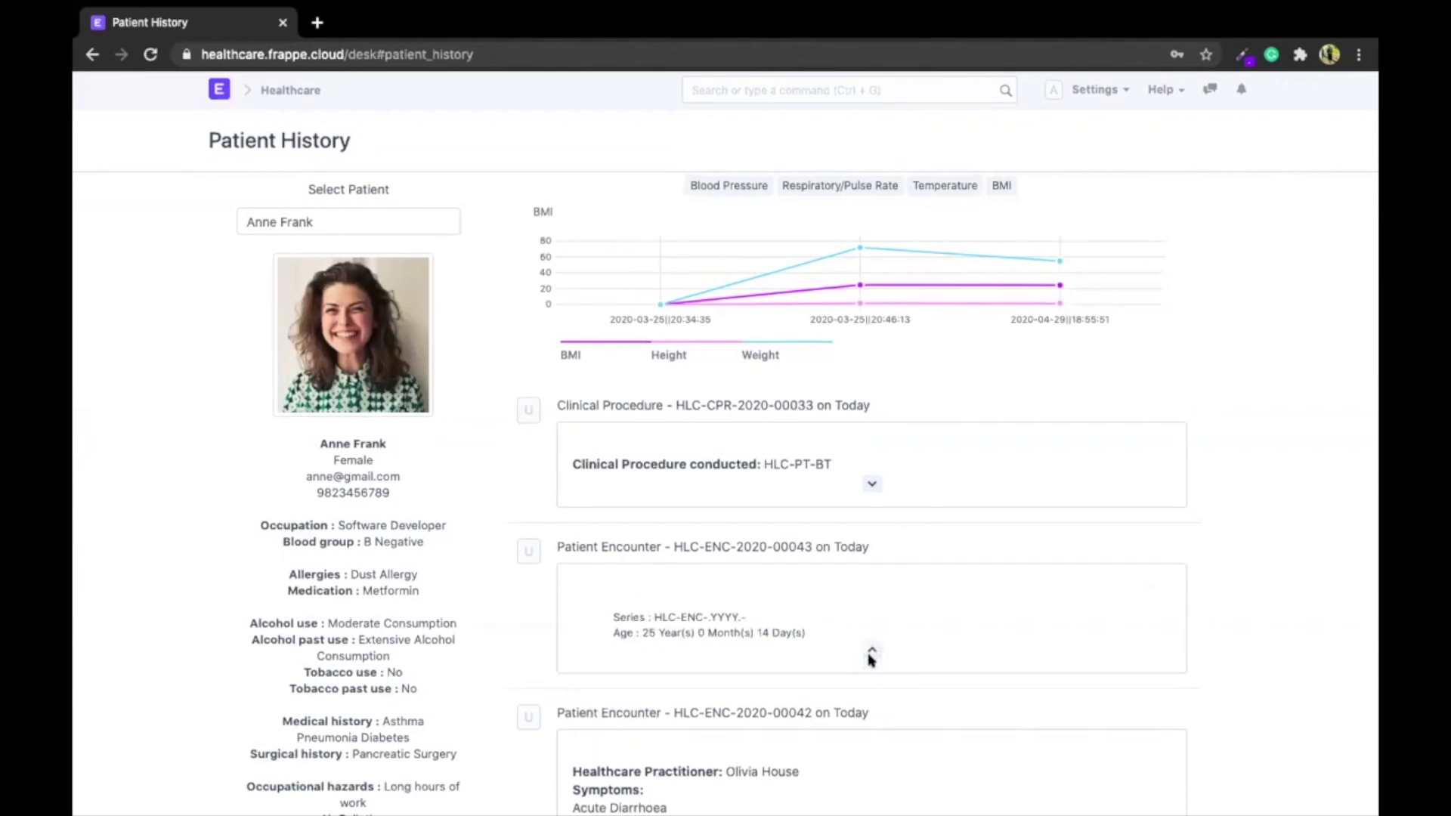
left_click(871, 484)
scroll(866, 485, "down", 2)
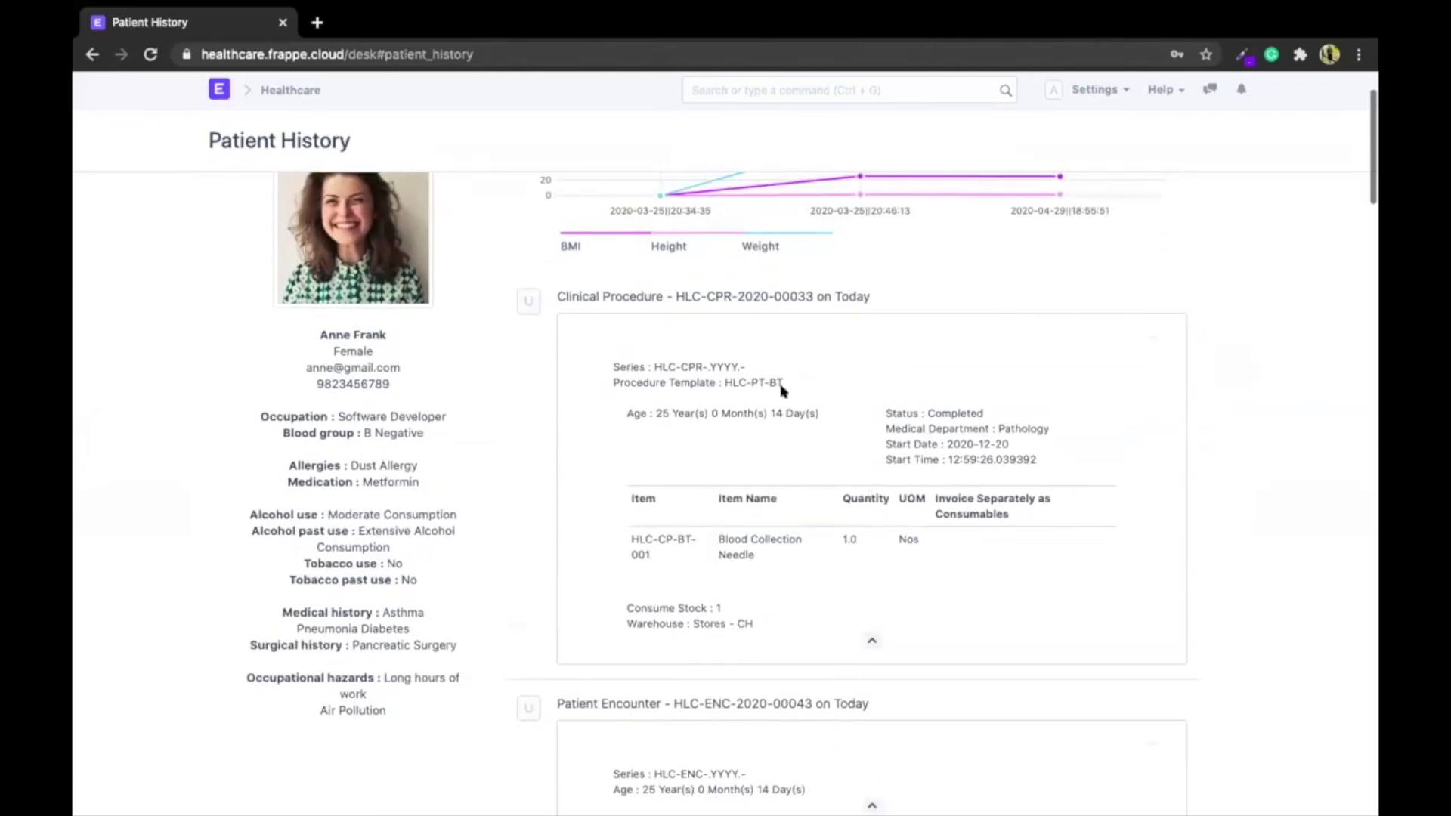
scroll(996, 562, "up", 2)
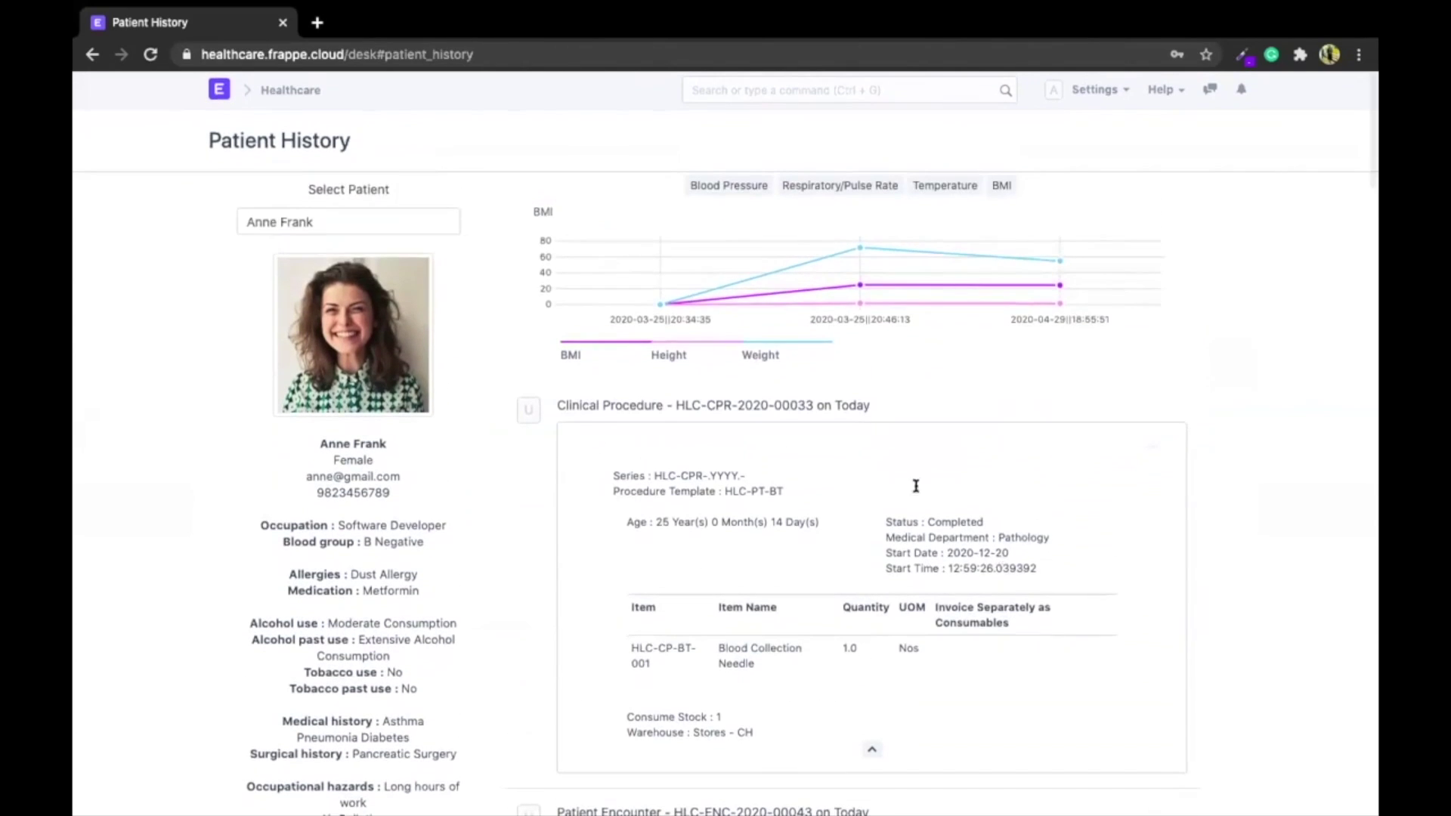
mouse_move(661, 299)
key("alt+Left")
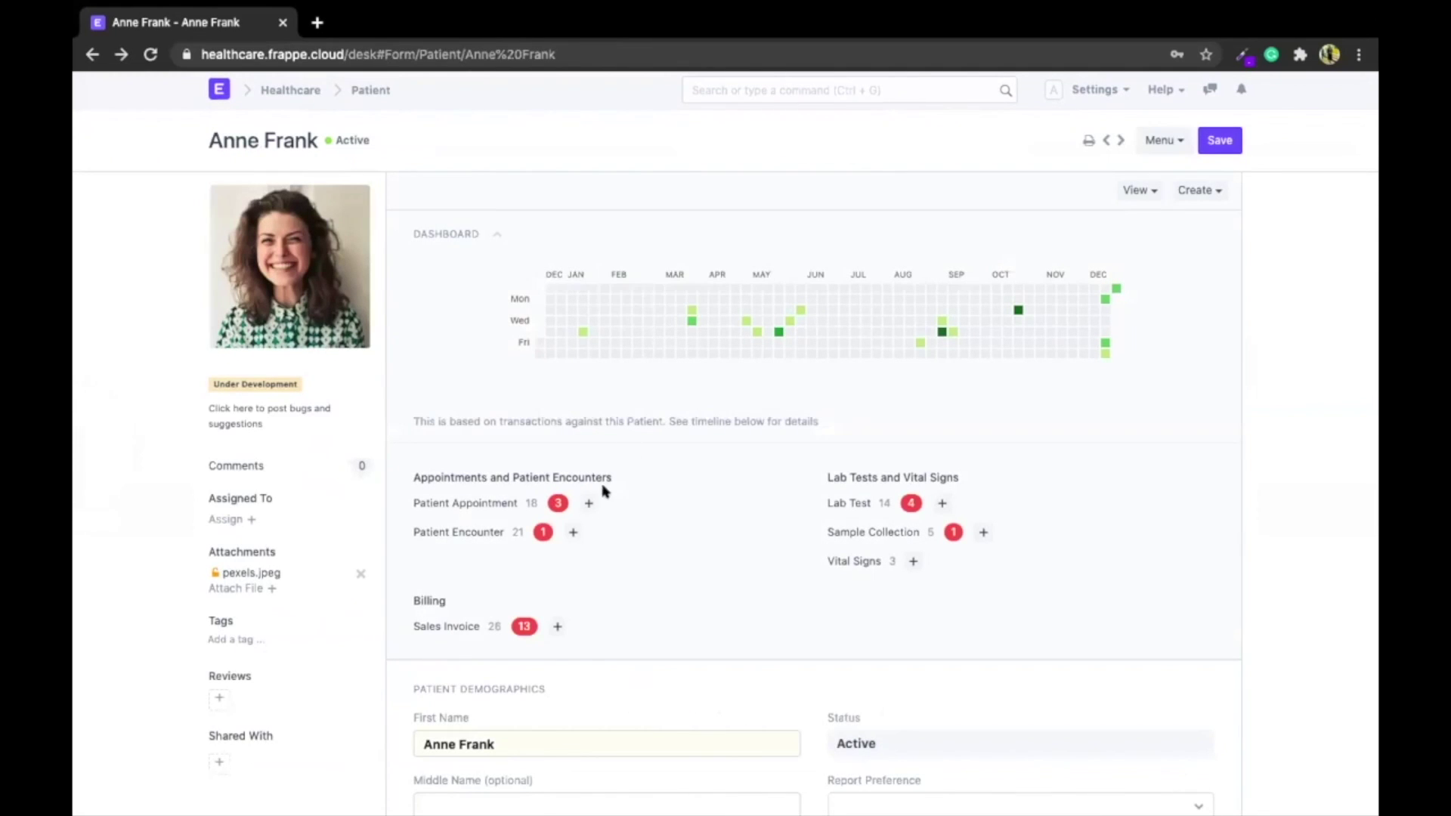
Create the patient's appointment with Mode of Payment Cash and Paid Amount 200.00, then check availability
left_click(590, 501)
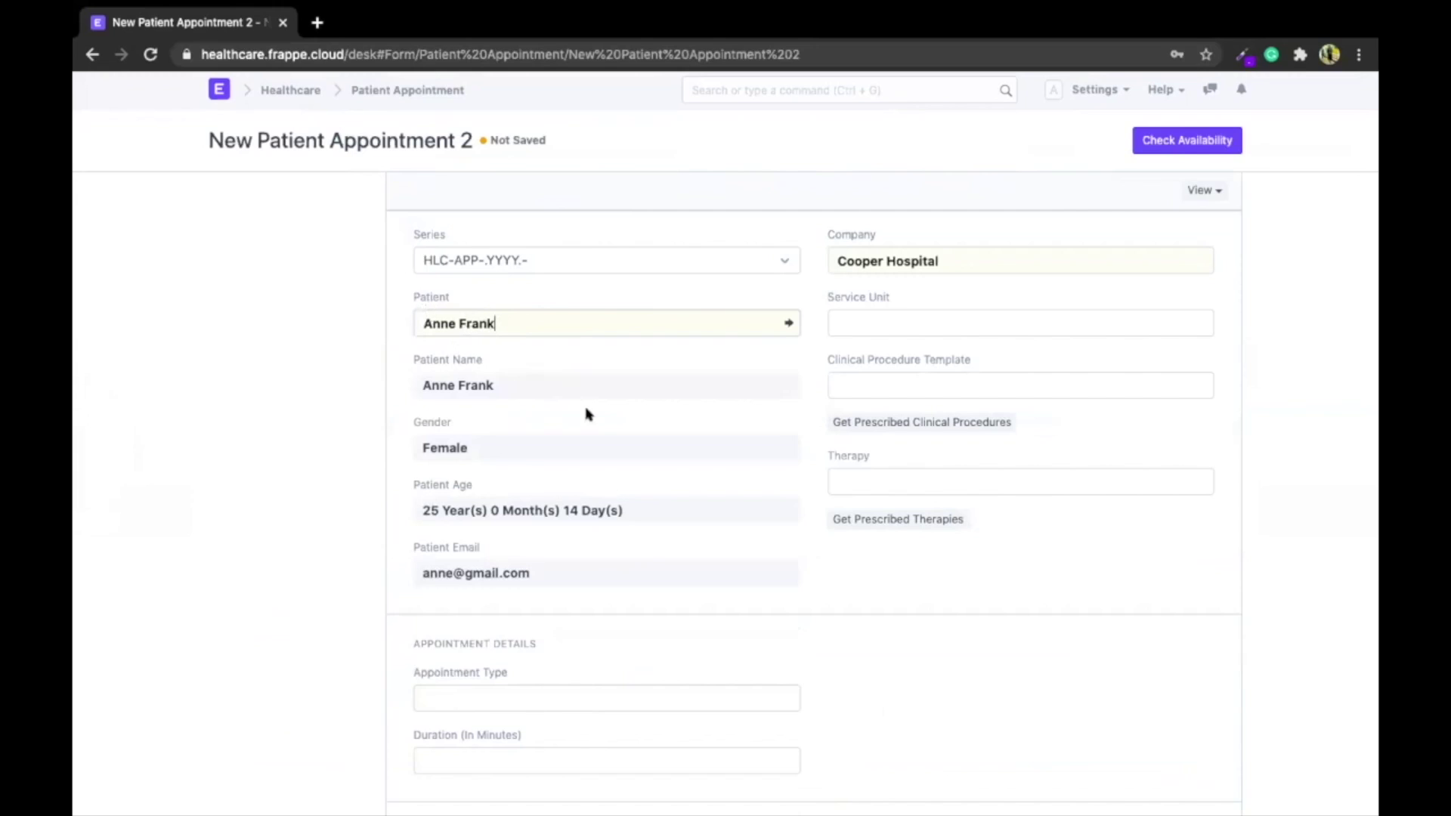
scroll(661, 446, "down", 3)
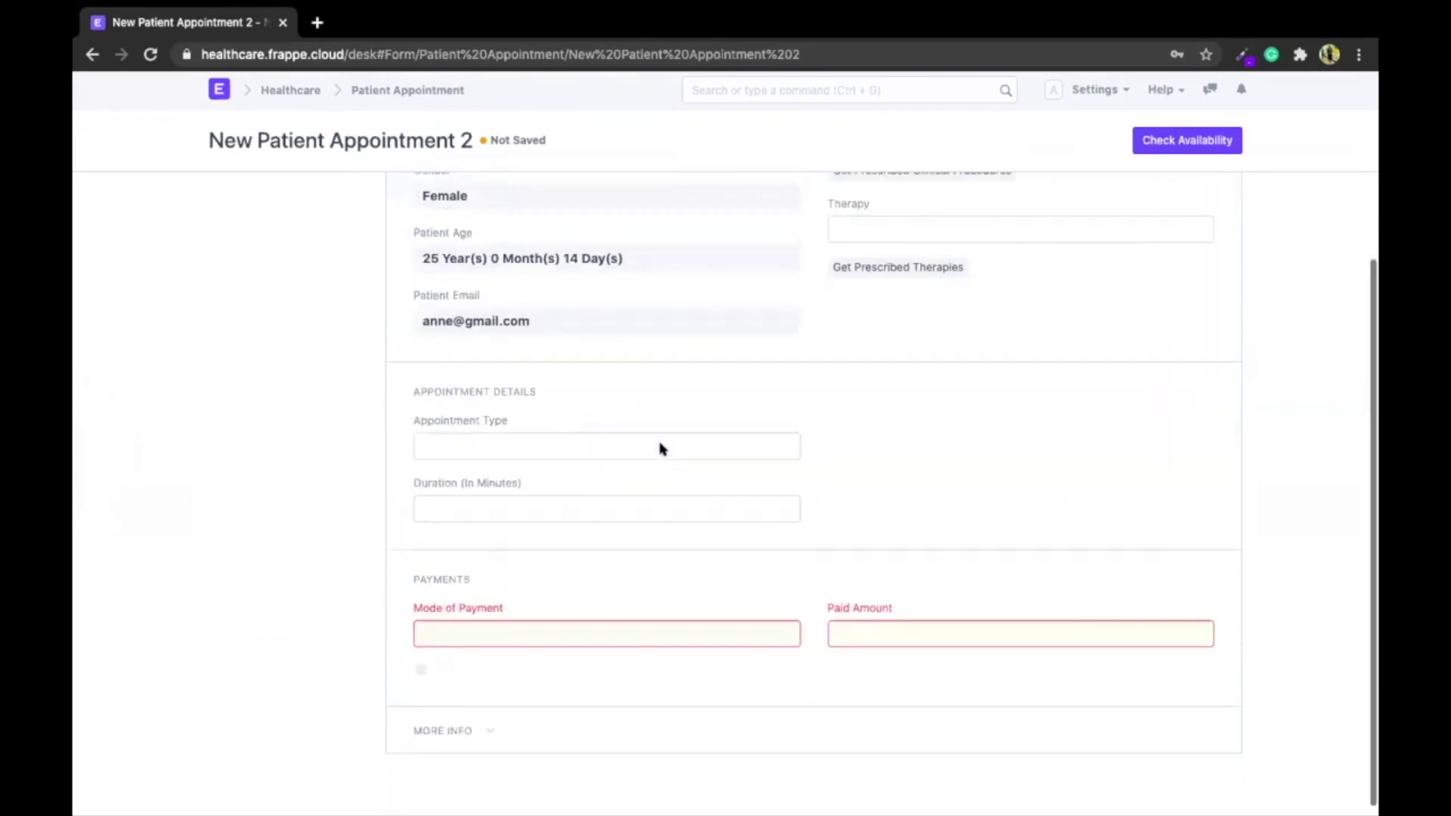
left_click(568, 617)
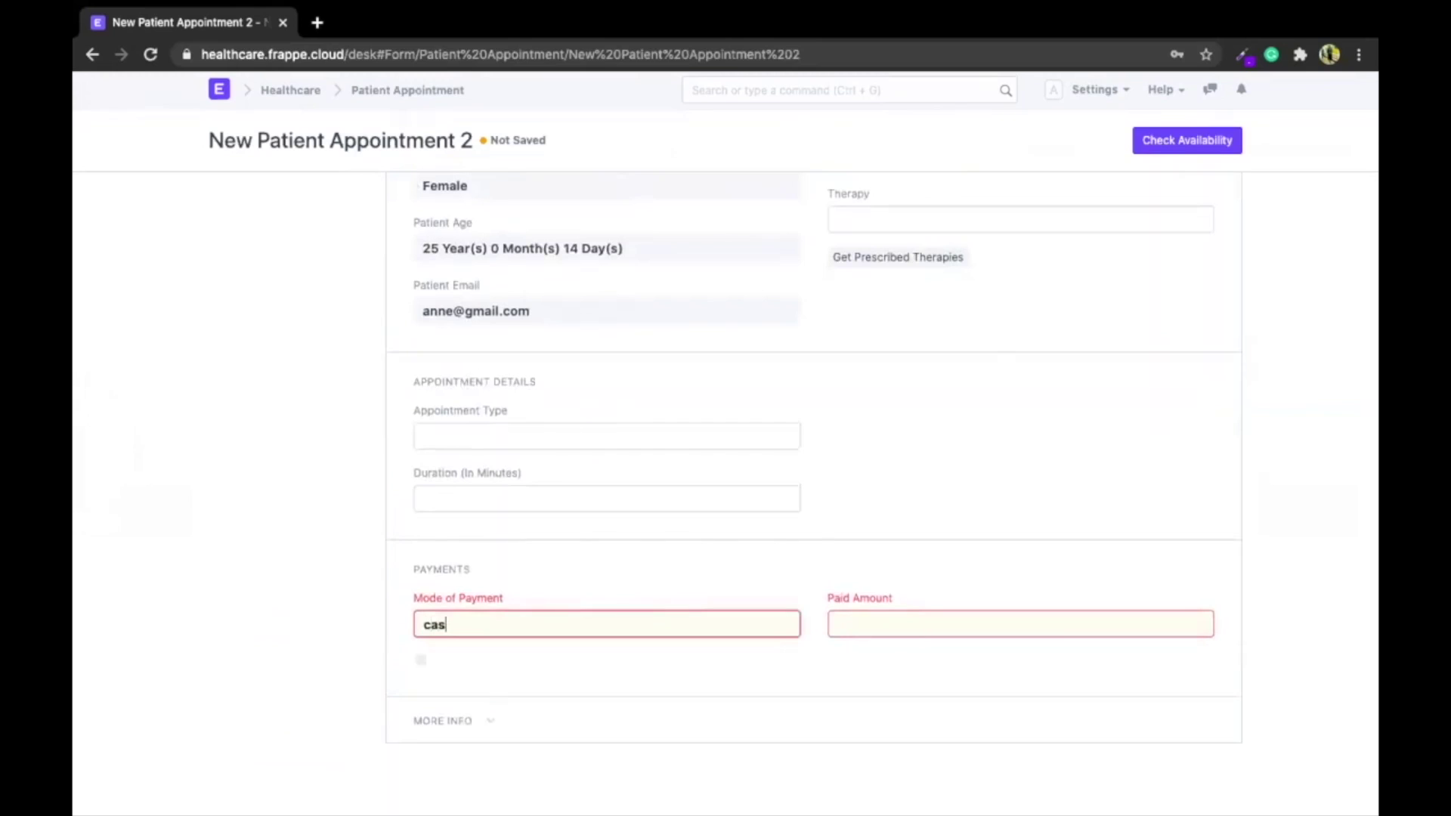
type("cas")
key("Return")
type("200")
left_click(919, 532)
scroll(918, 525, "up", 4)
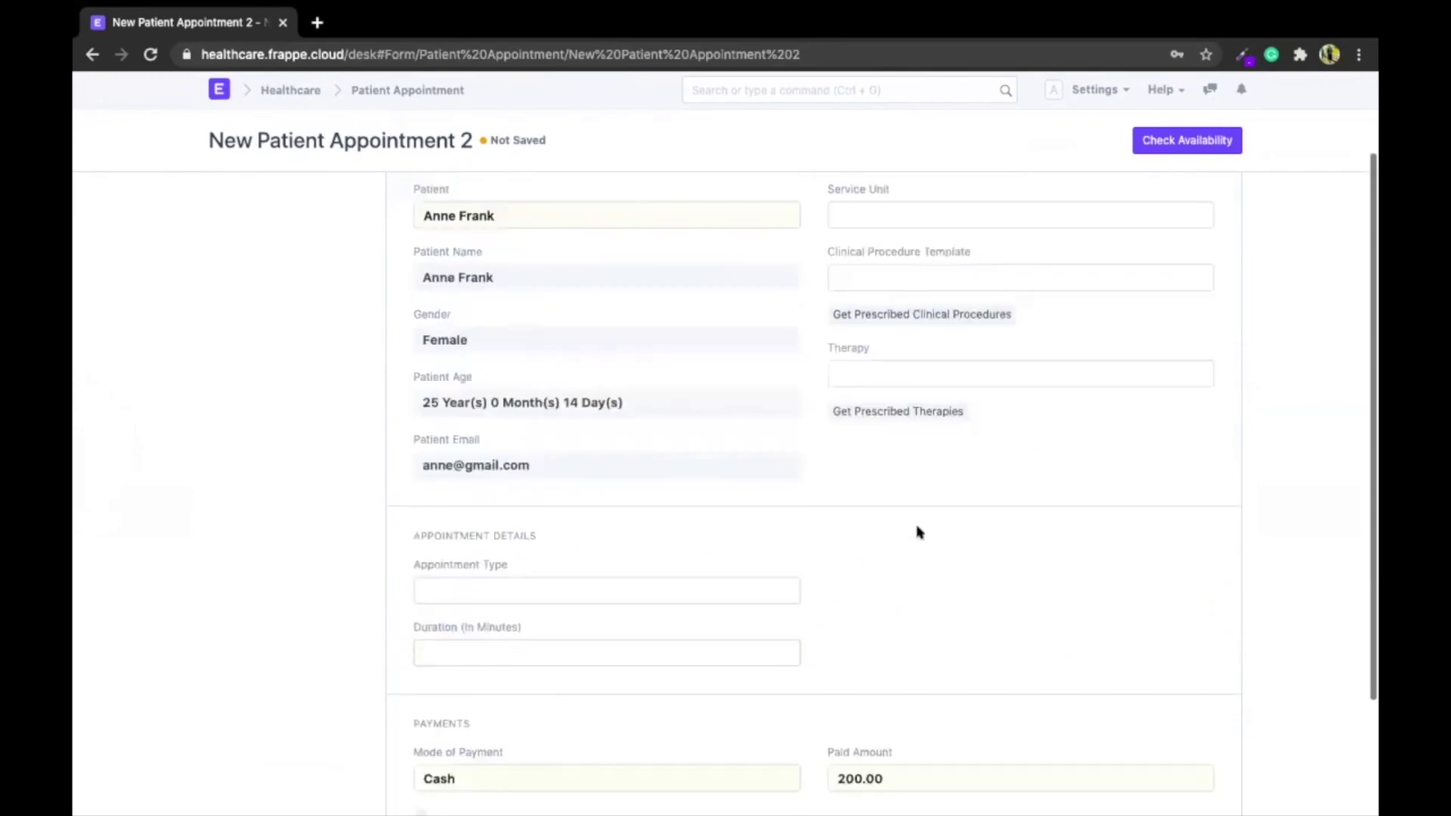
left_click(1199, 146)
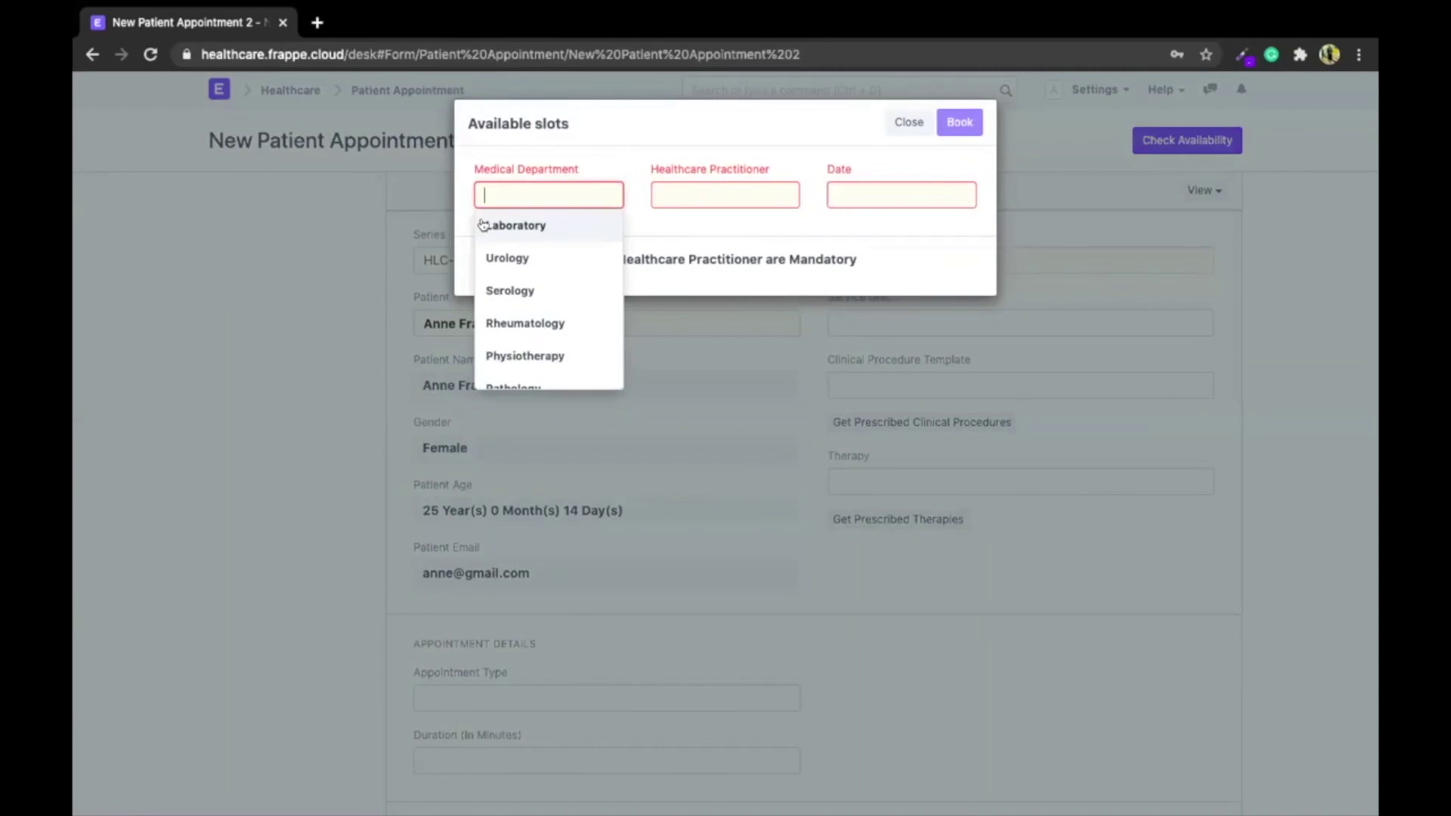
Book the 9:00 slot on 21-12-2020 with the matching Urology practitioner
left_click(496, 258)
left_click(703, 175)
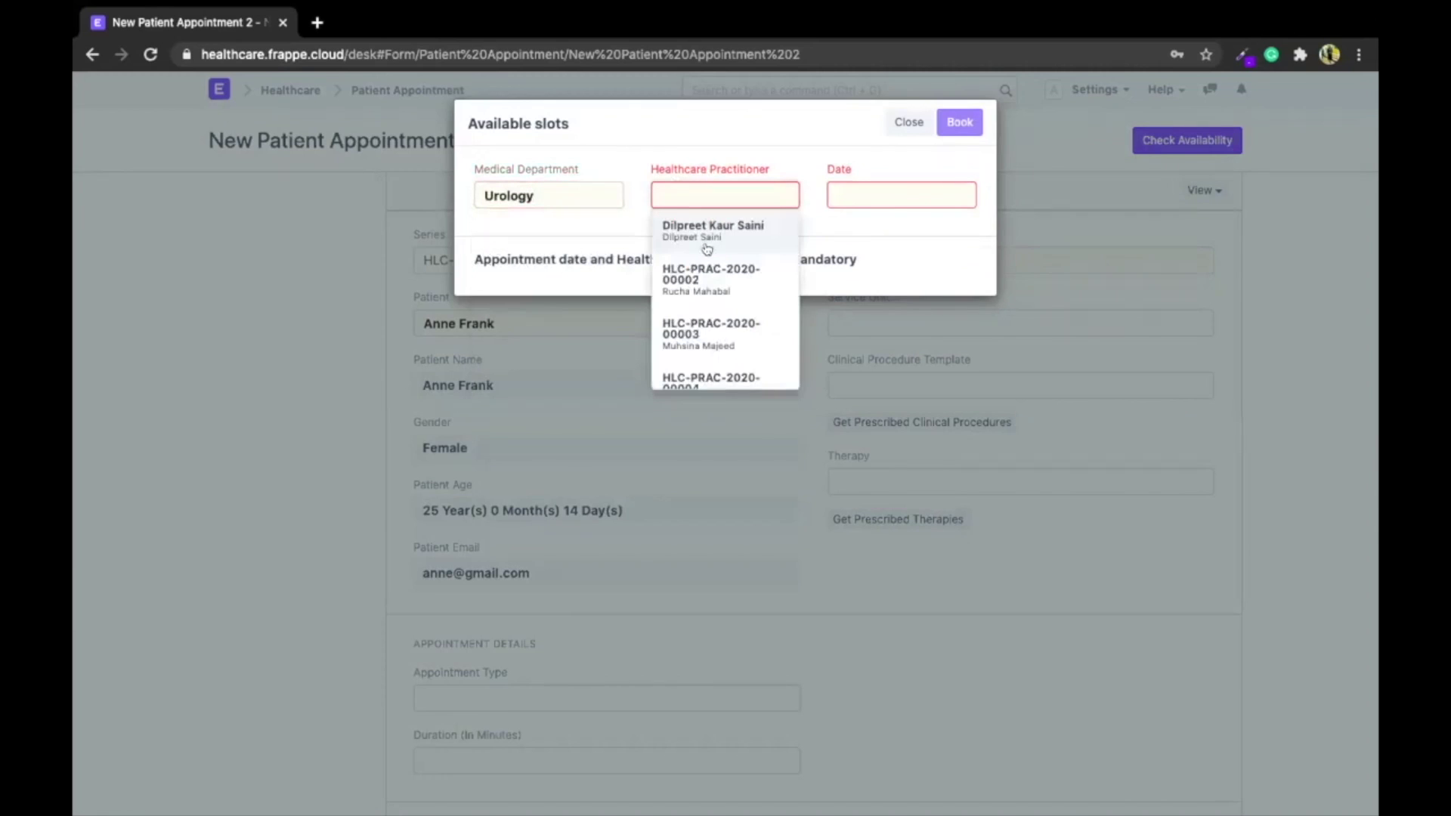
type("olivia")
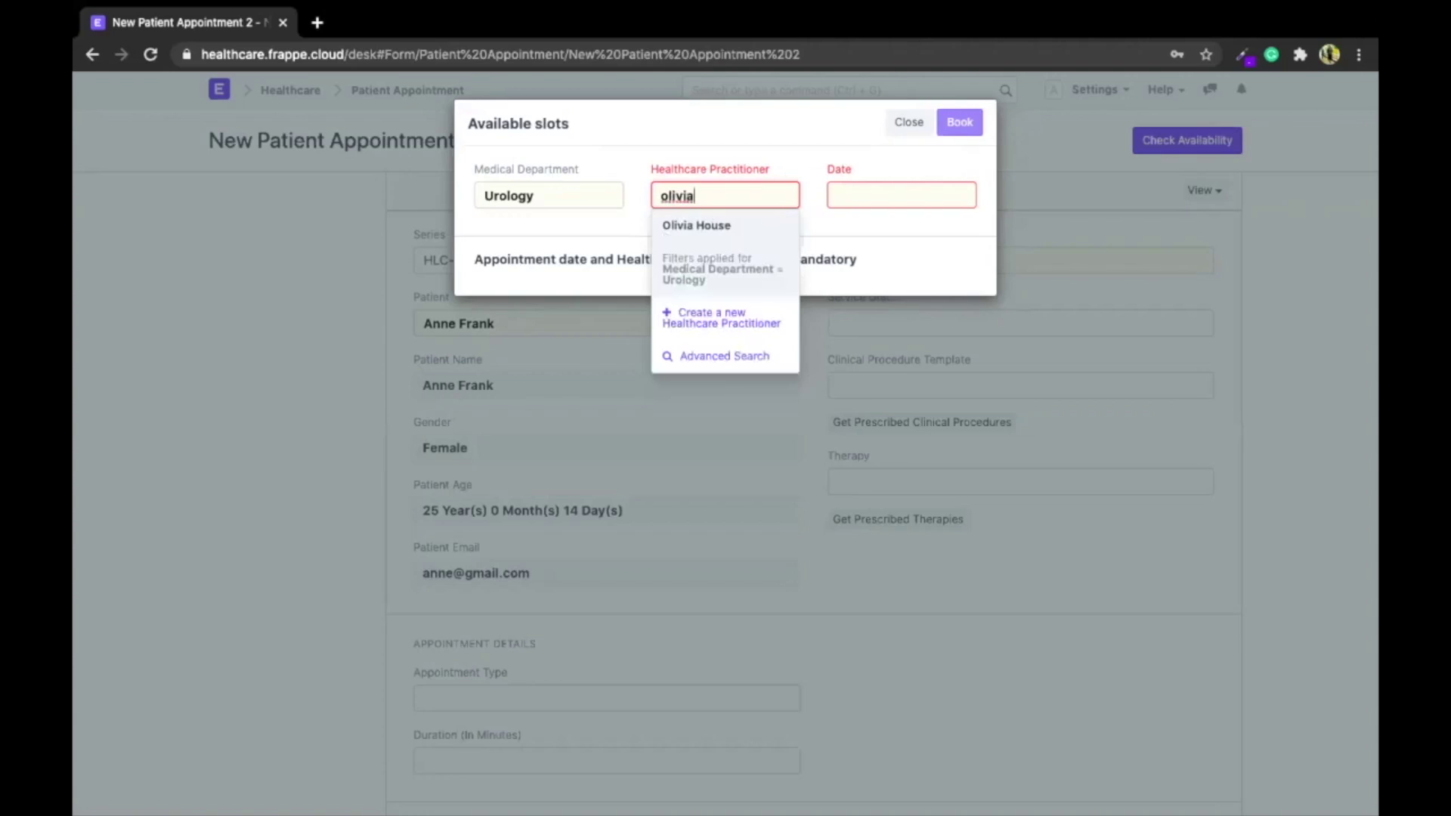
left_click(712, 235)
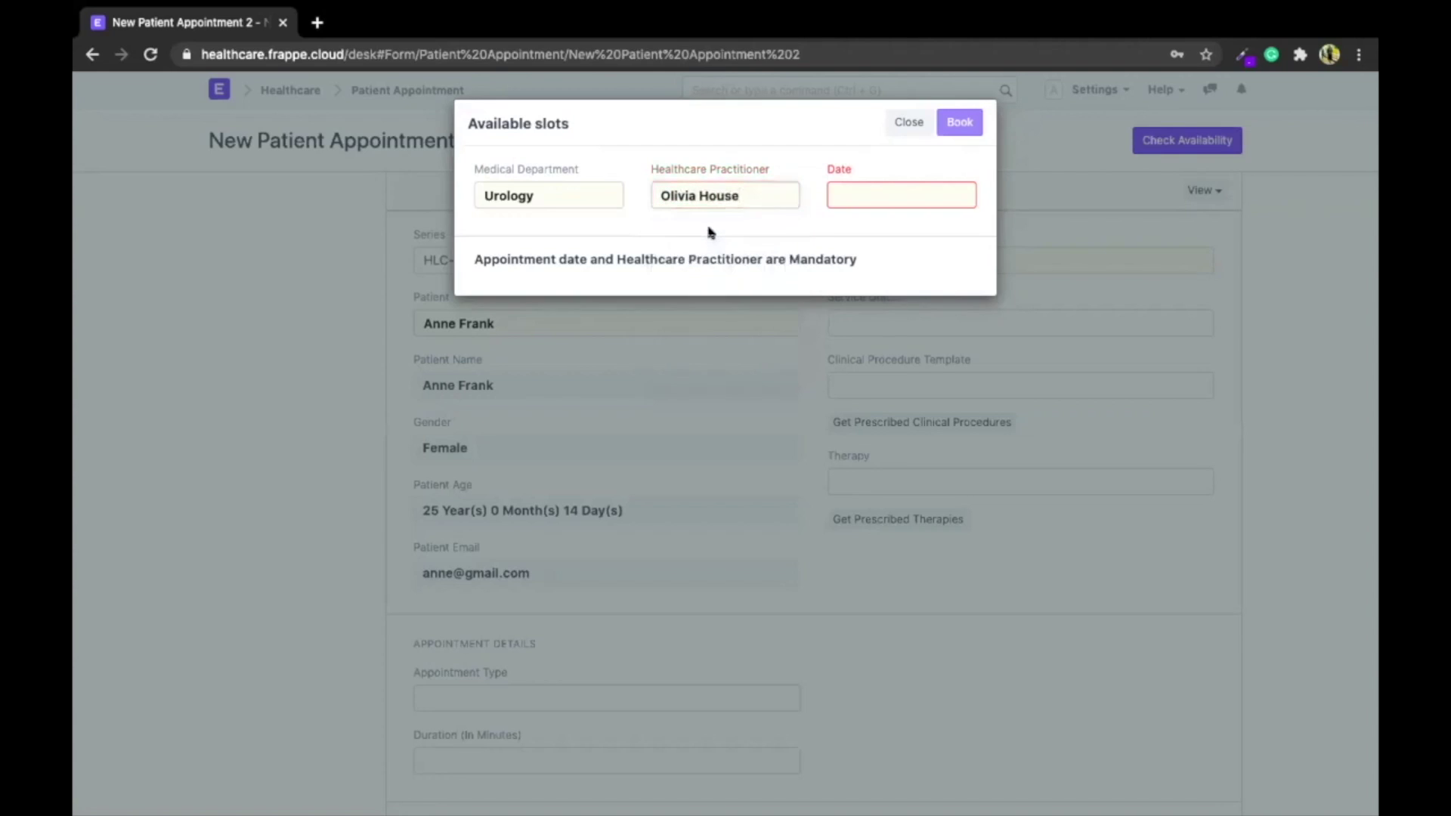
left_click(869, 190)
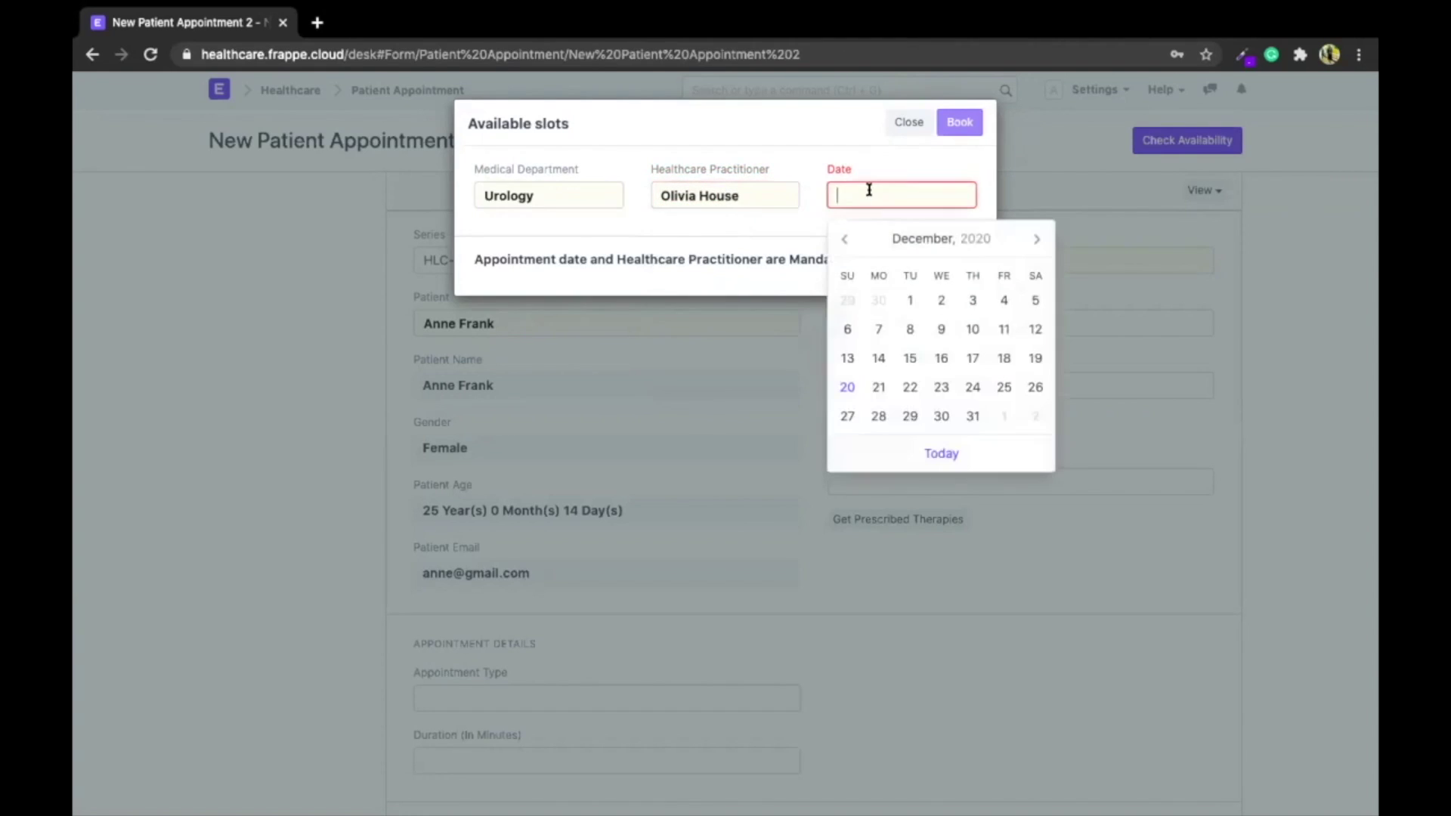
left_click(877, 387)
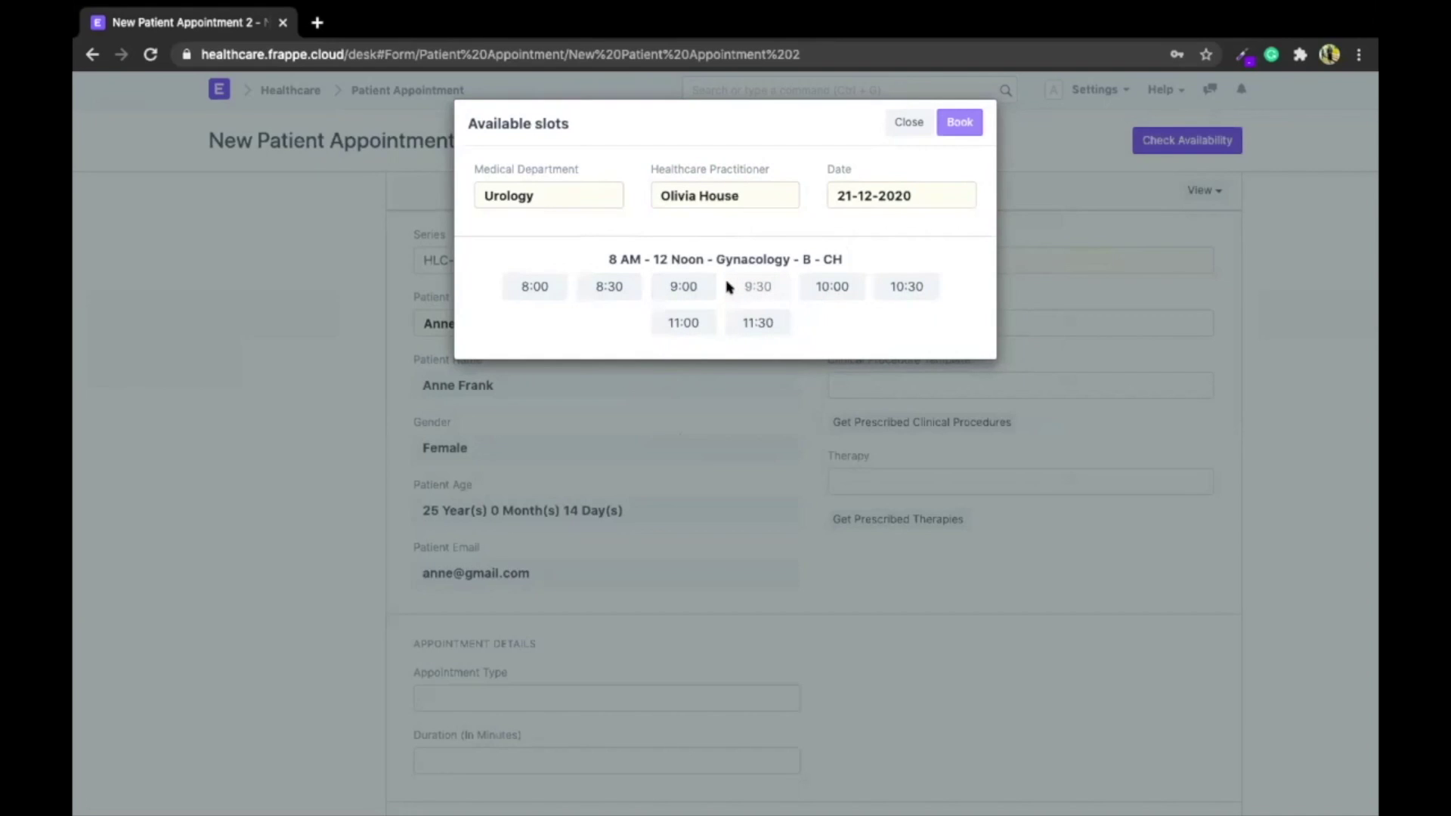
left_click(664, 288)
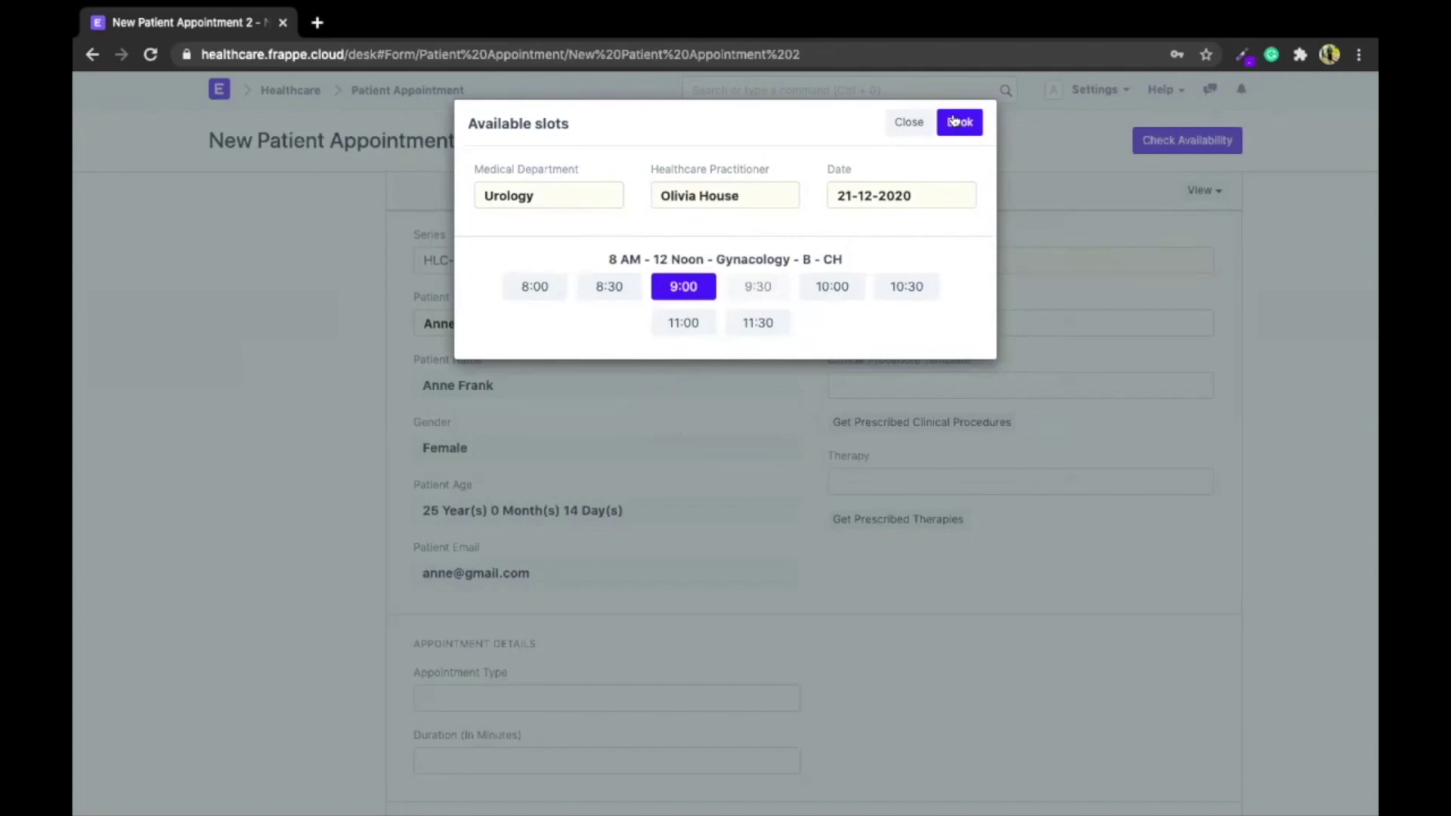
left_click(954, 121)
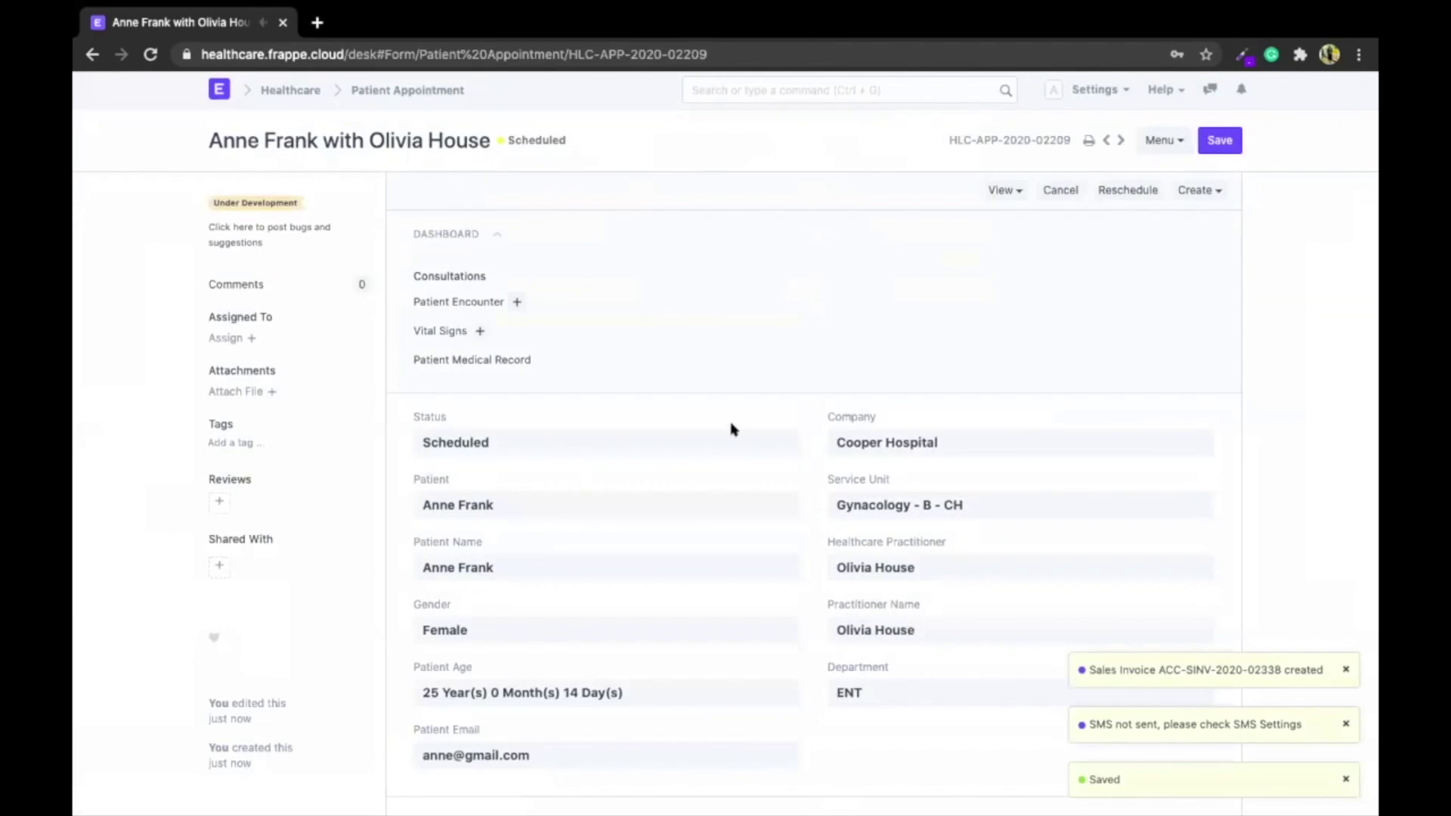
scroll(731, 430, "down", 1)
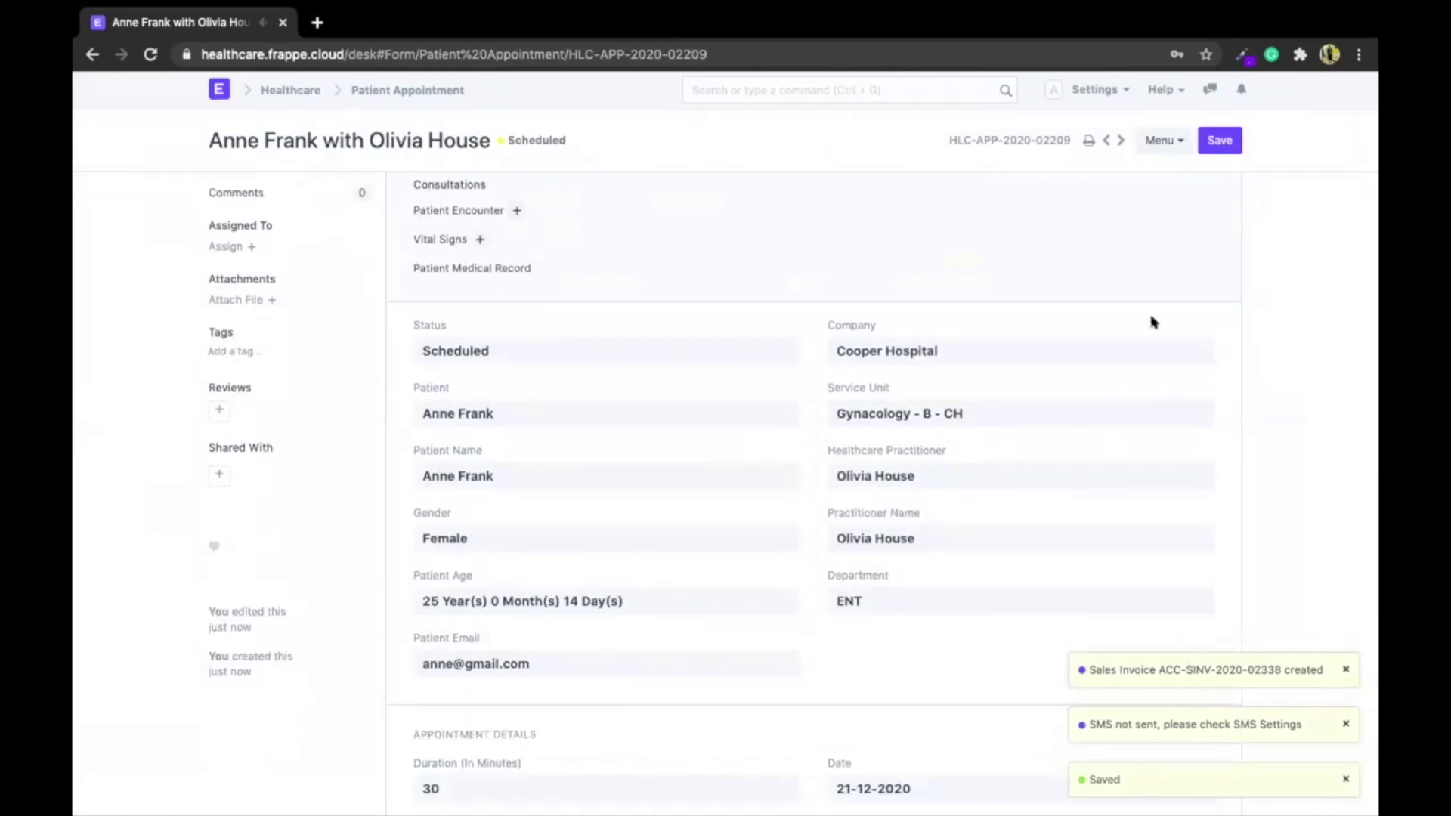
left_click(1160, 141)
left_click(1067, 342)
scroll(1051, 347, "down", 6)
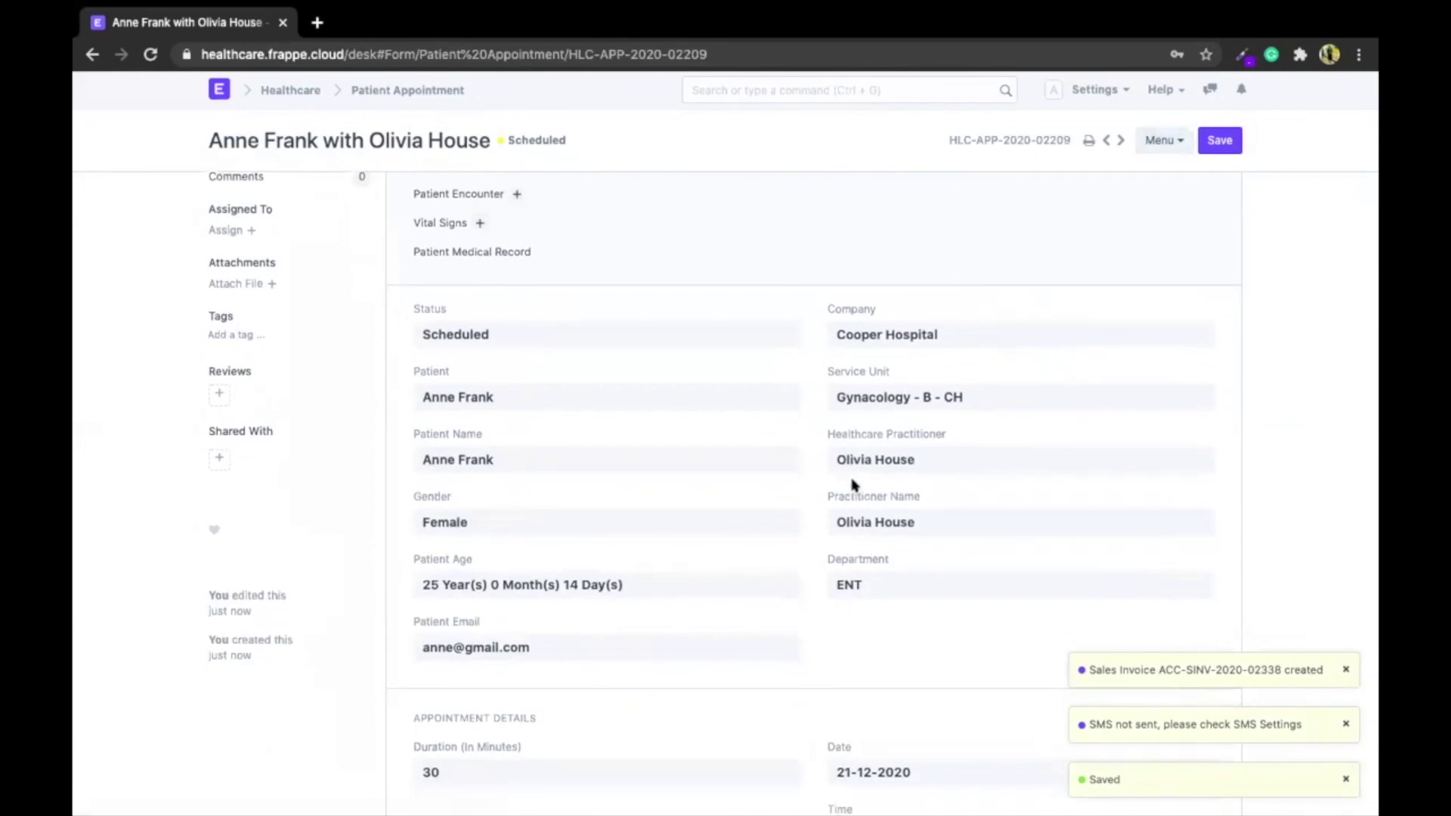
left_click(873, 539)
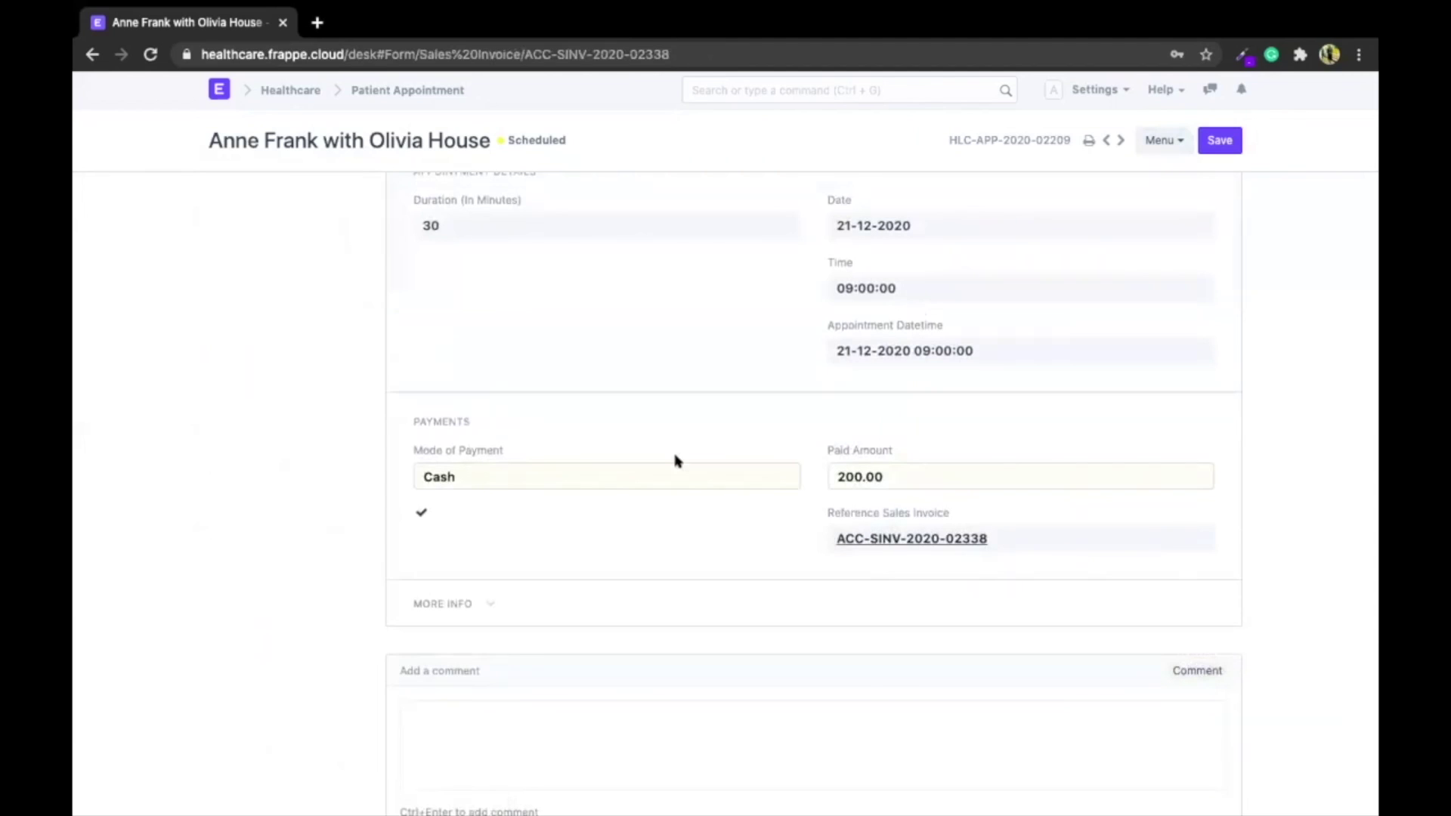
scroll(742, 501, "down", 9)
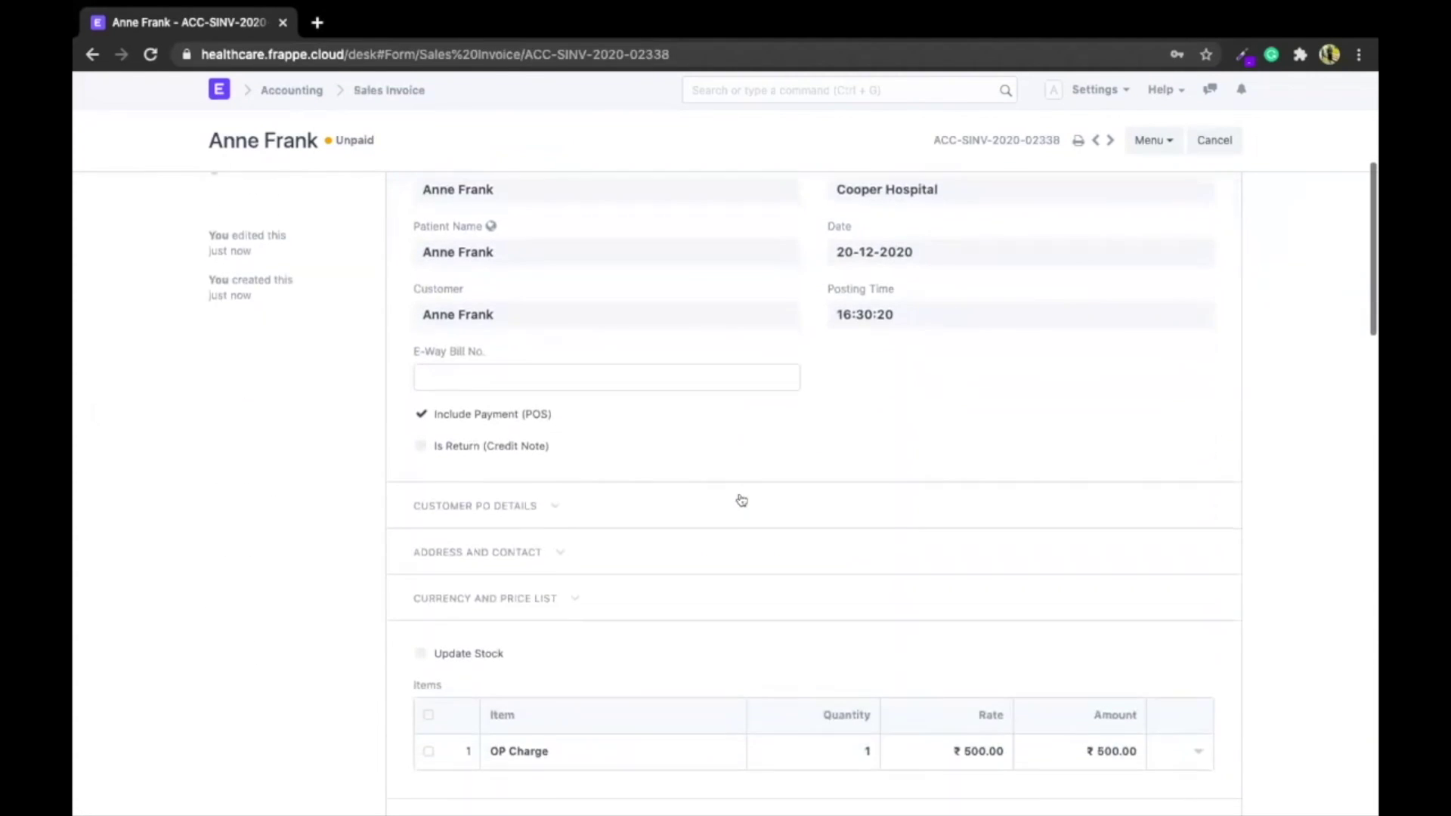
scroll(742, 501, "up", 10)
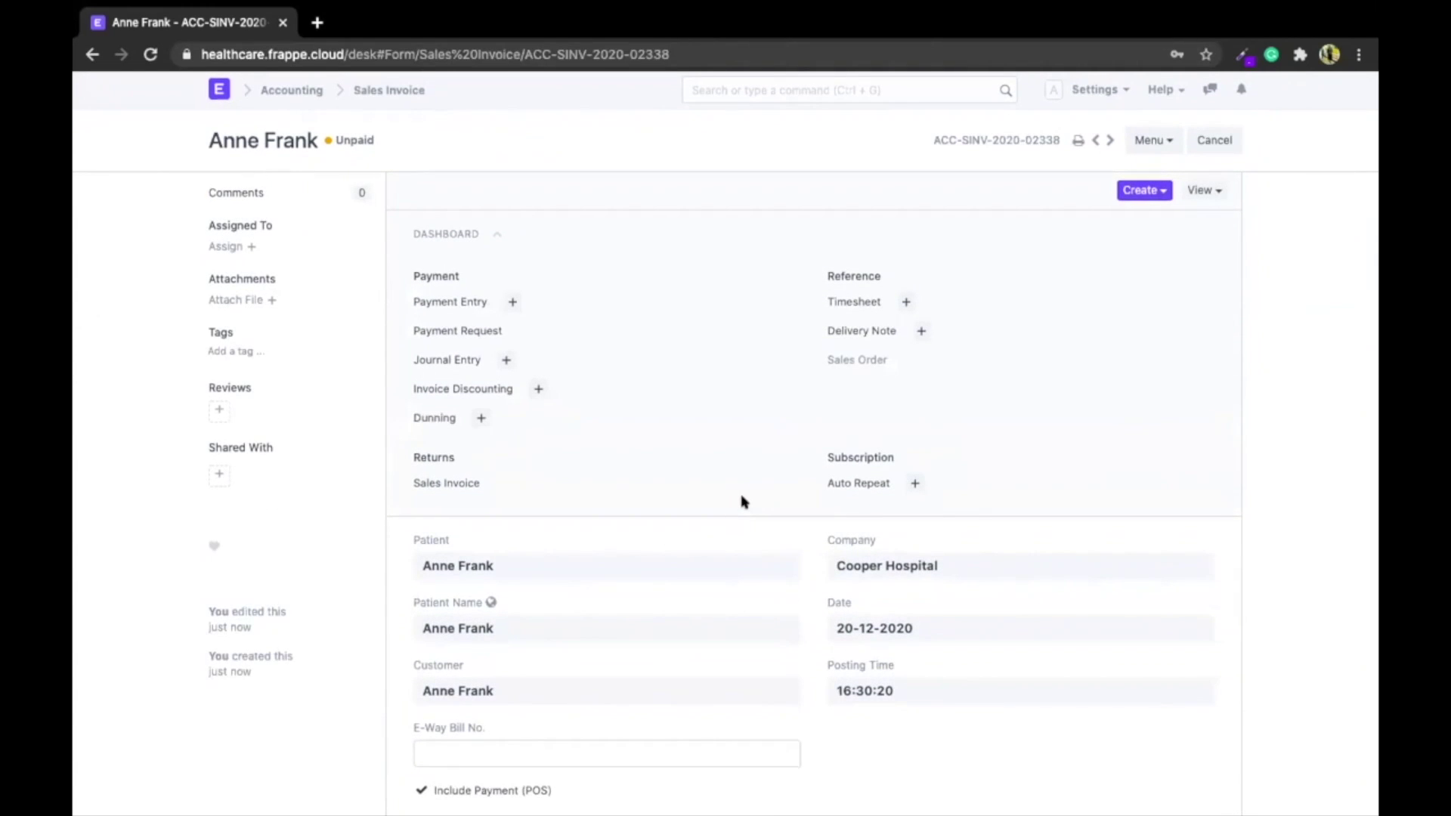
scroll(741, 501, "left", 5)
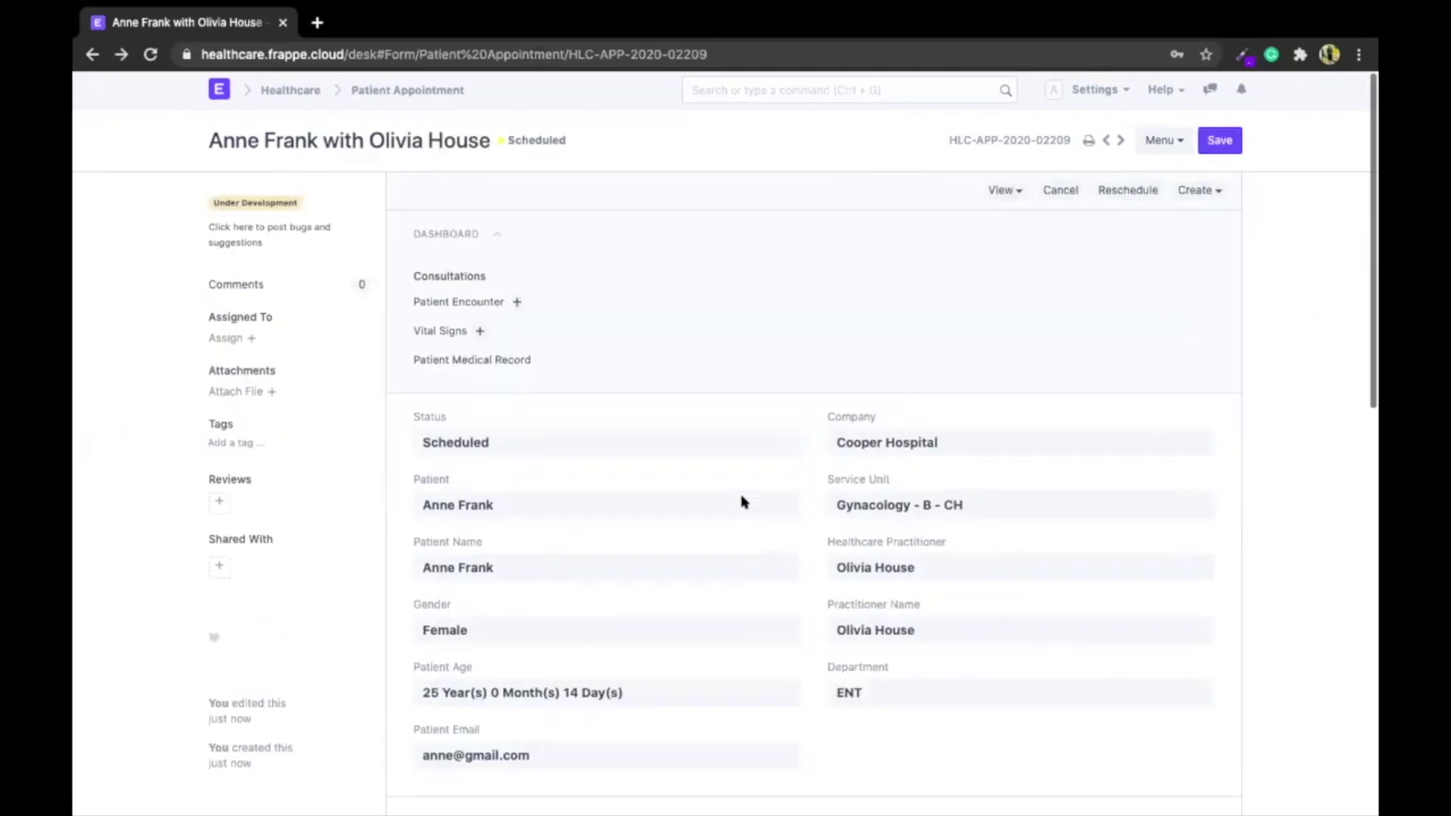
Start a patient encounter from the appointment with symptoms Acute Diarrhoea, Nausea and Vomiting
left_click(511, 301)
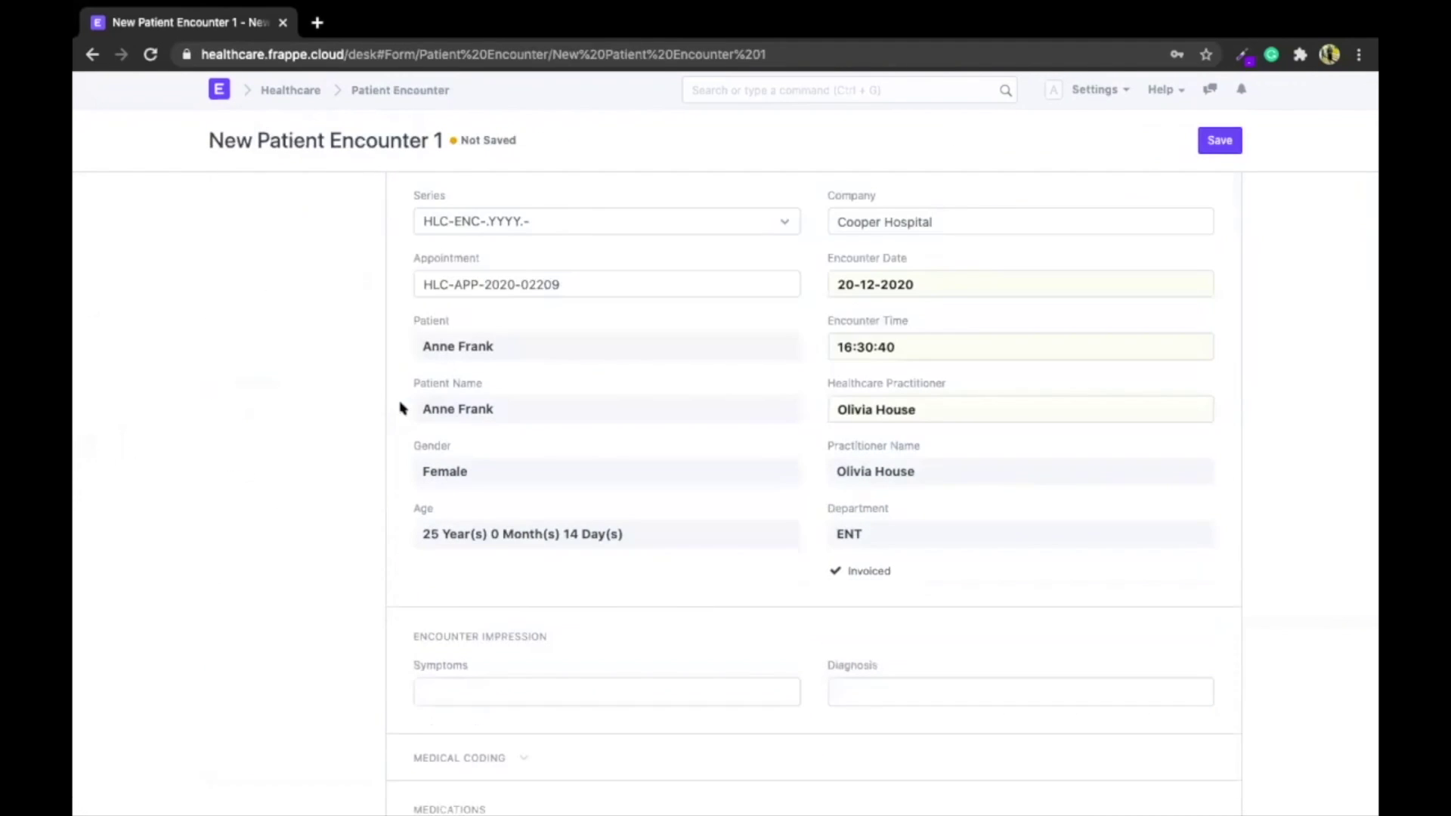
scroll(400, 408, "down", 1)
scroll(402, 408, "up", 1)
scroll(402, 408, "down", 4)
left_click(444, 424)
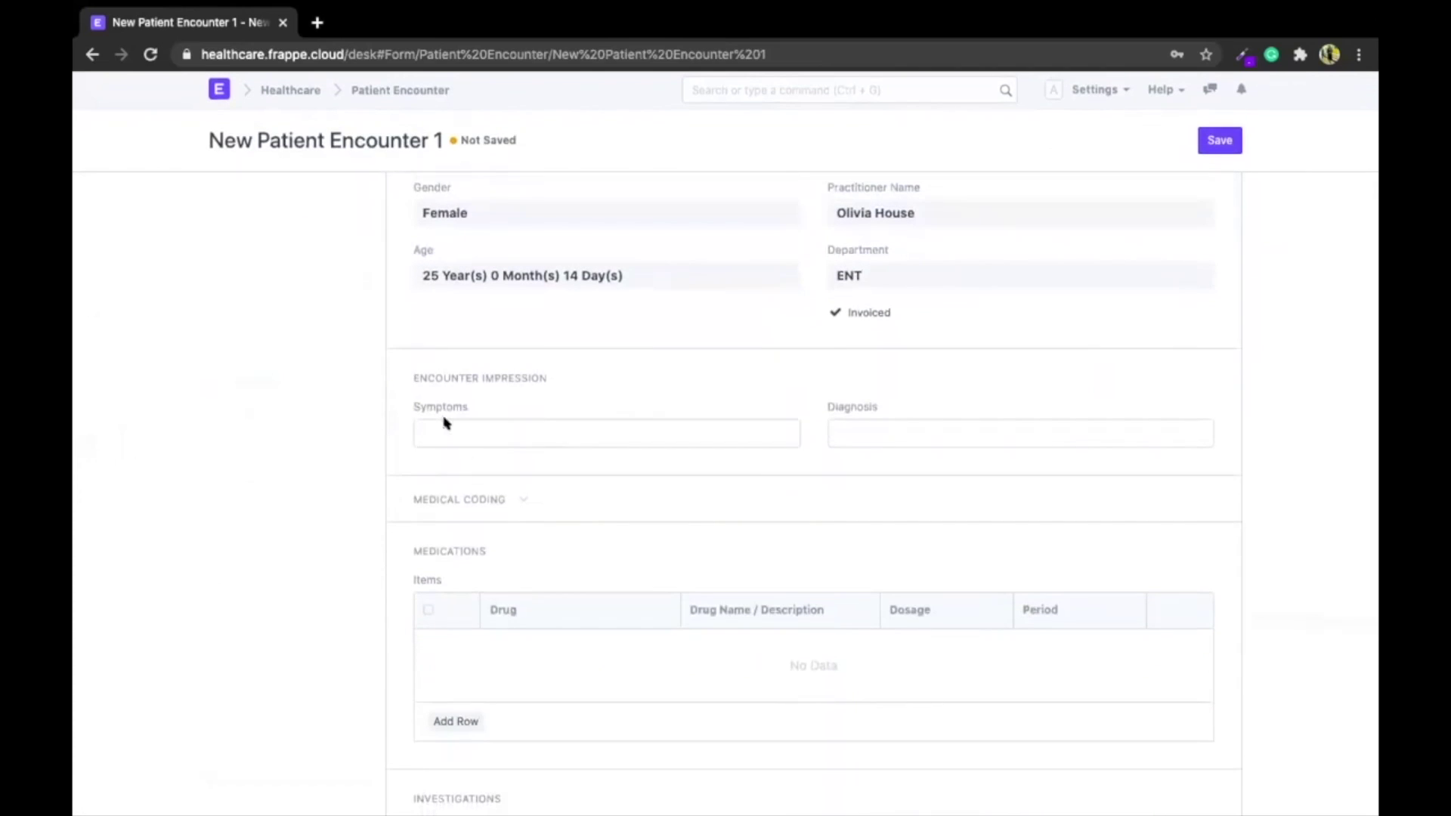
left_click(461, 460)
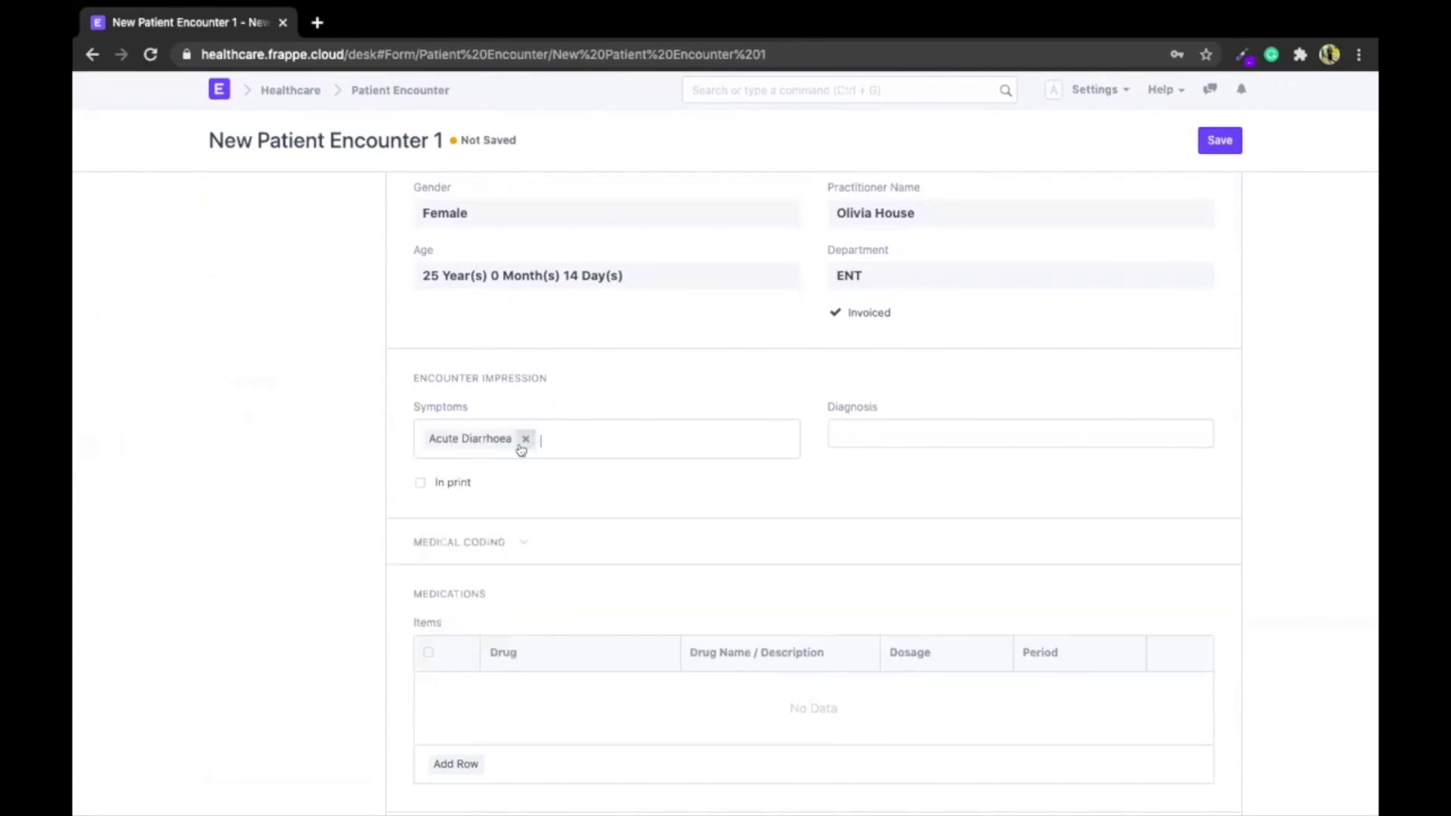
left_click(570, 451)
left_click(571, 463)
left_click(642, 442)
left_click(647, 464)
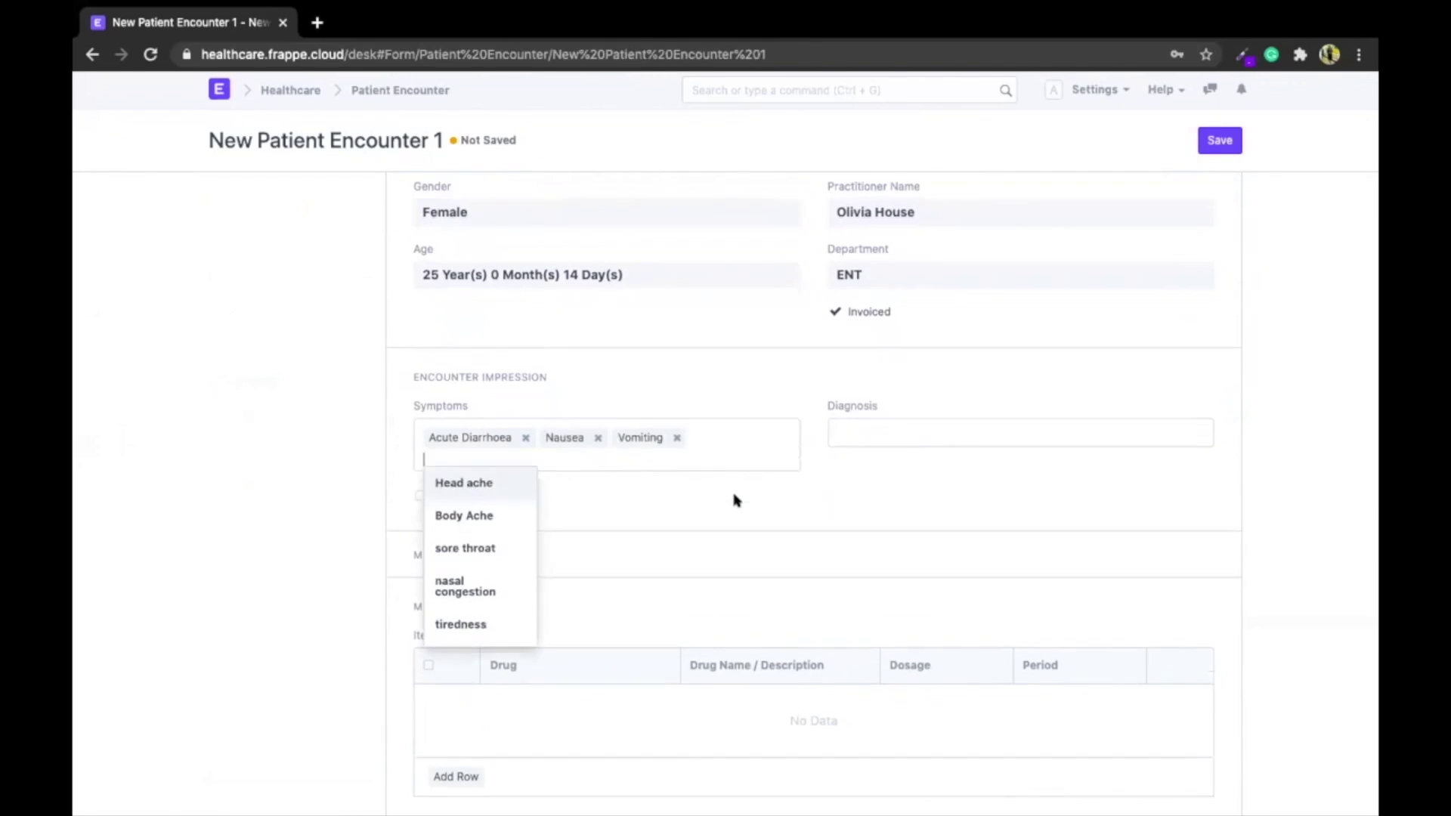
scroll(737, 502, "down", 1)
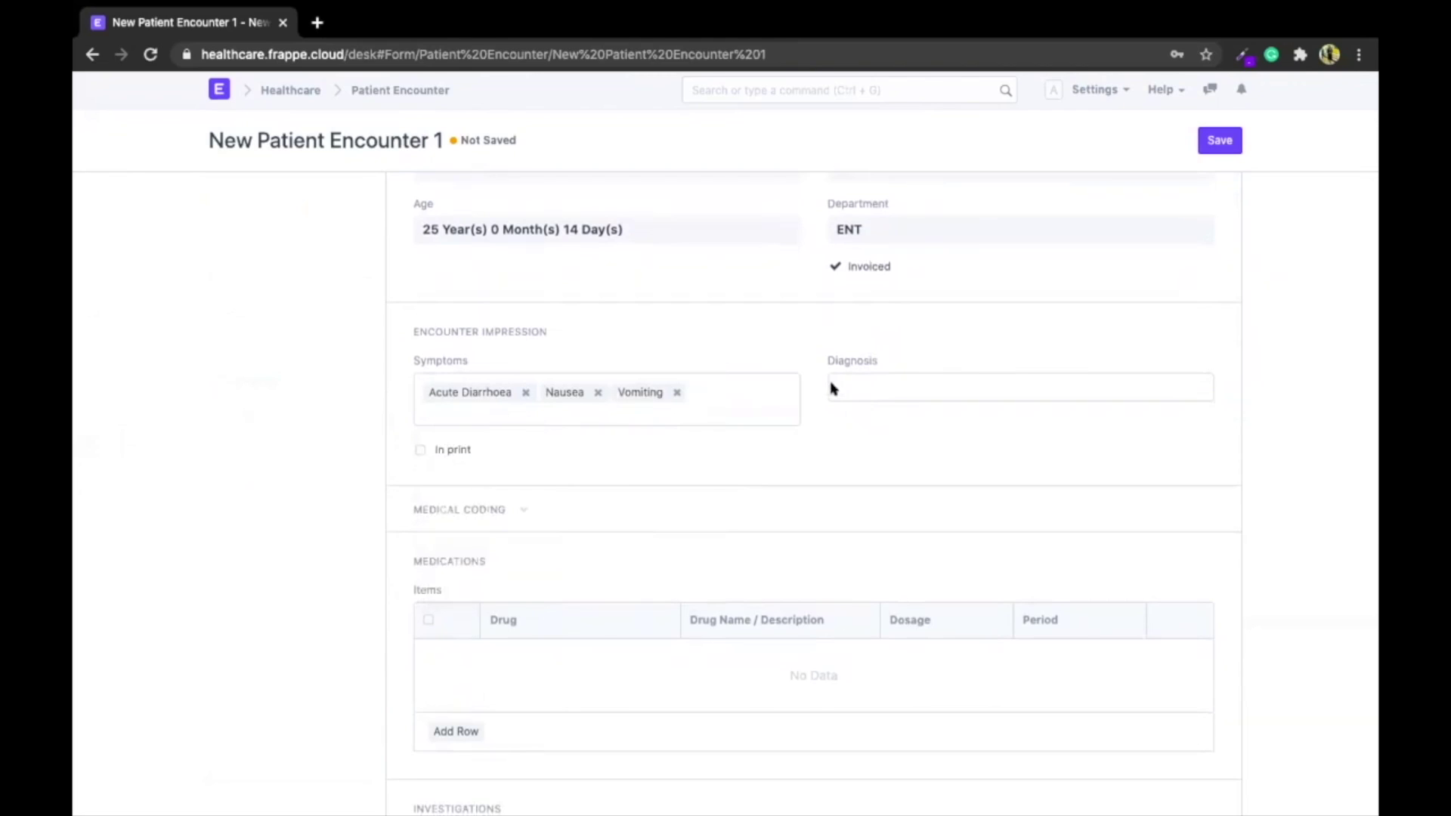
Replace the Asthama diagnosis with Pulmonary Gastritis and expand the Medical Coding section
left_click(833, 388)
left_click(862, 485)
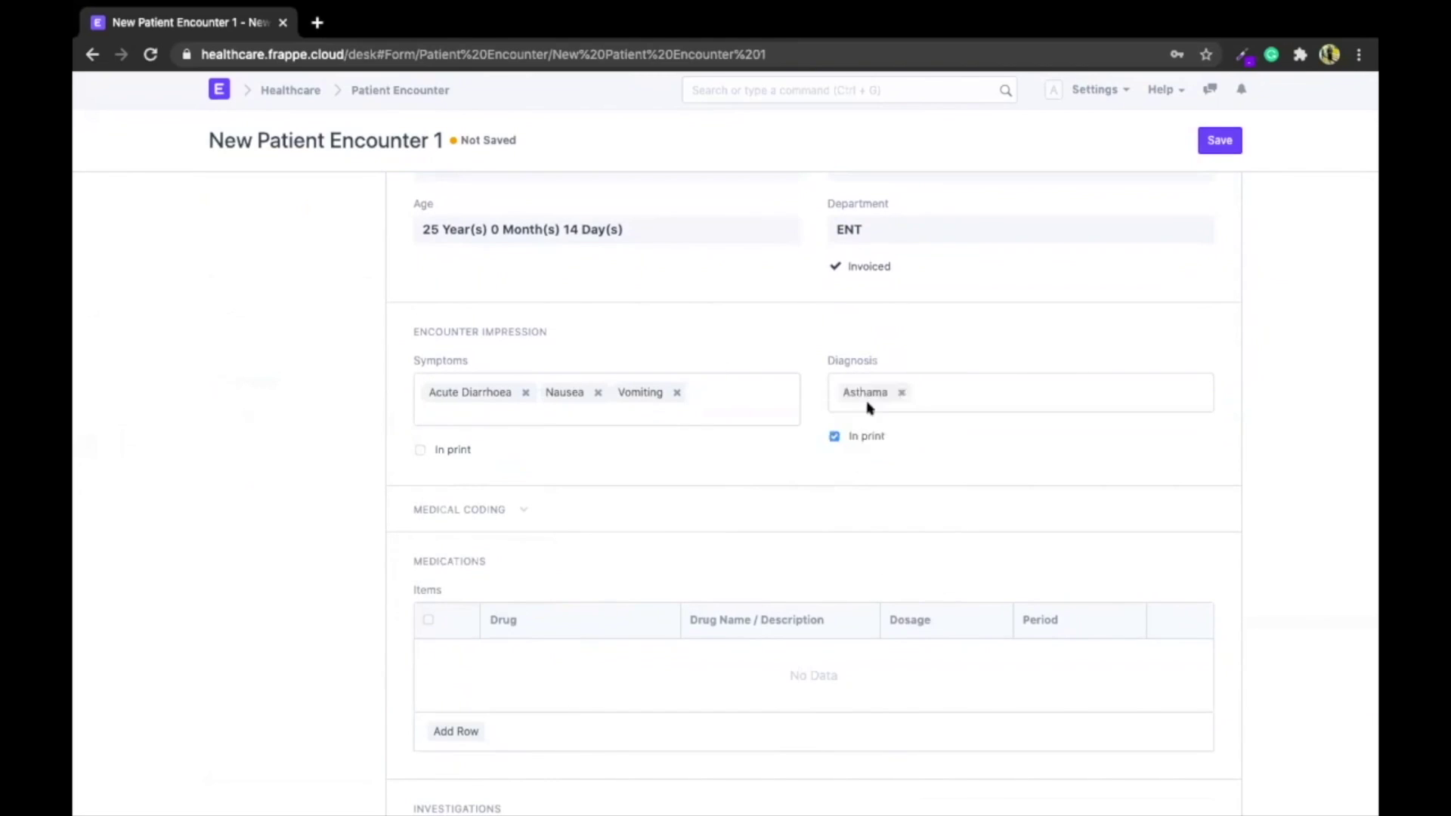
left_click(904, 391)
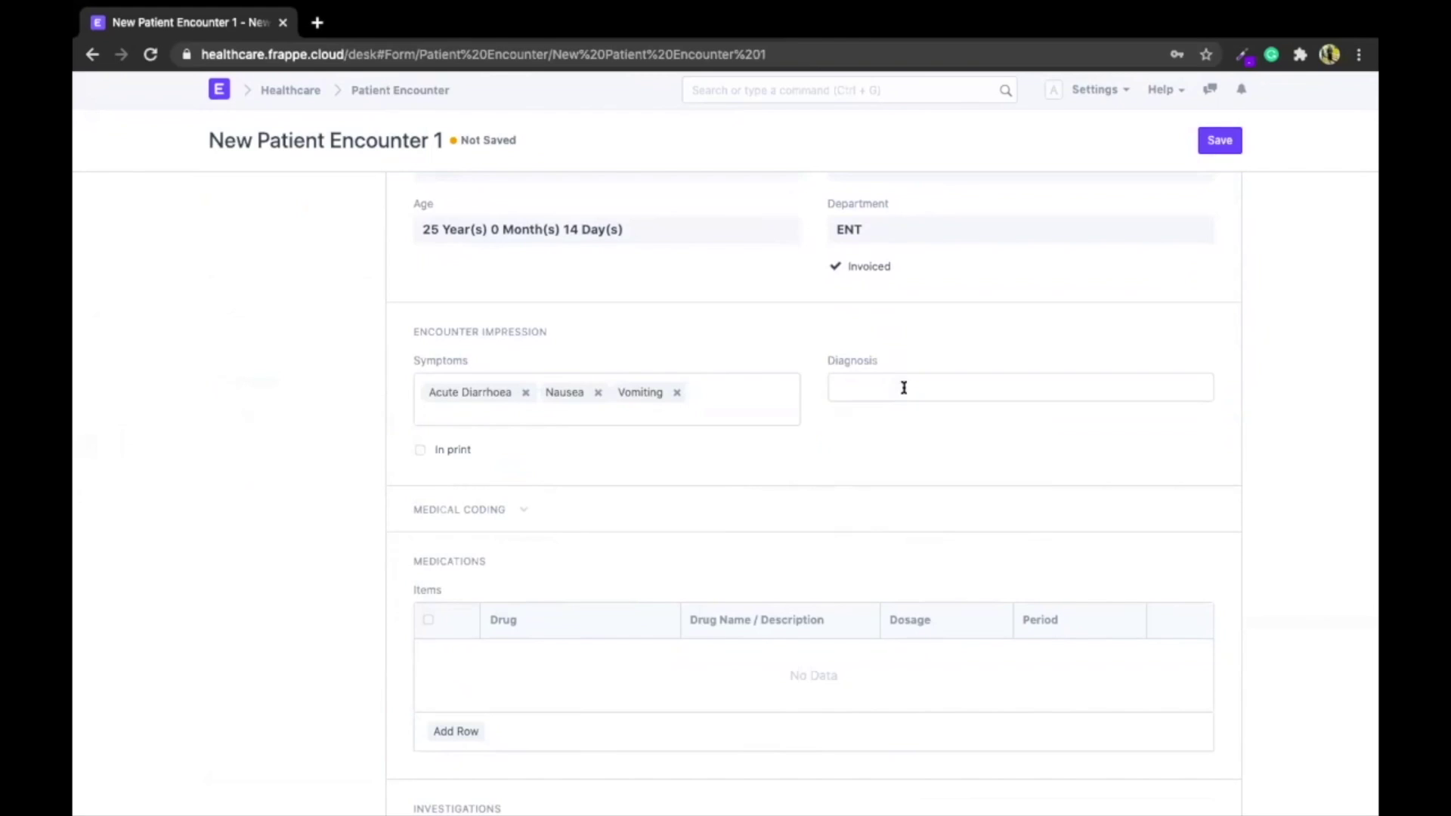
left_click(869, 407)
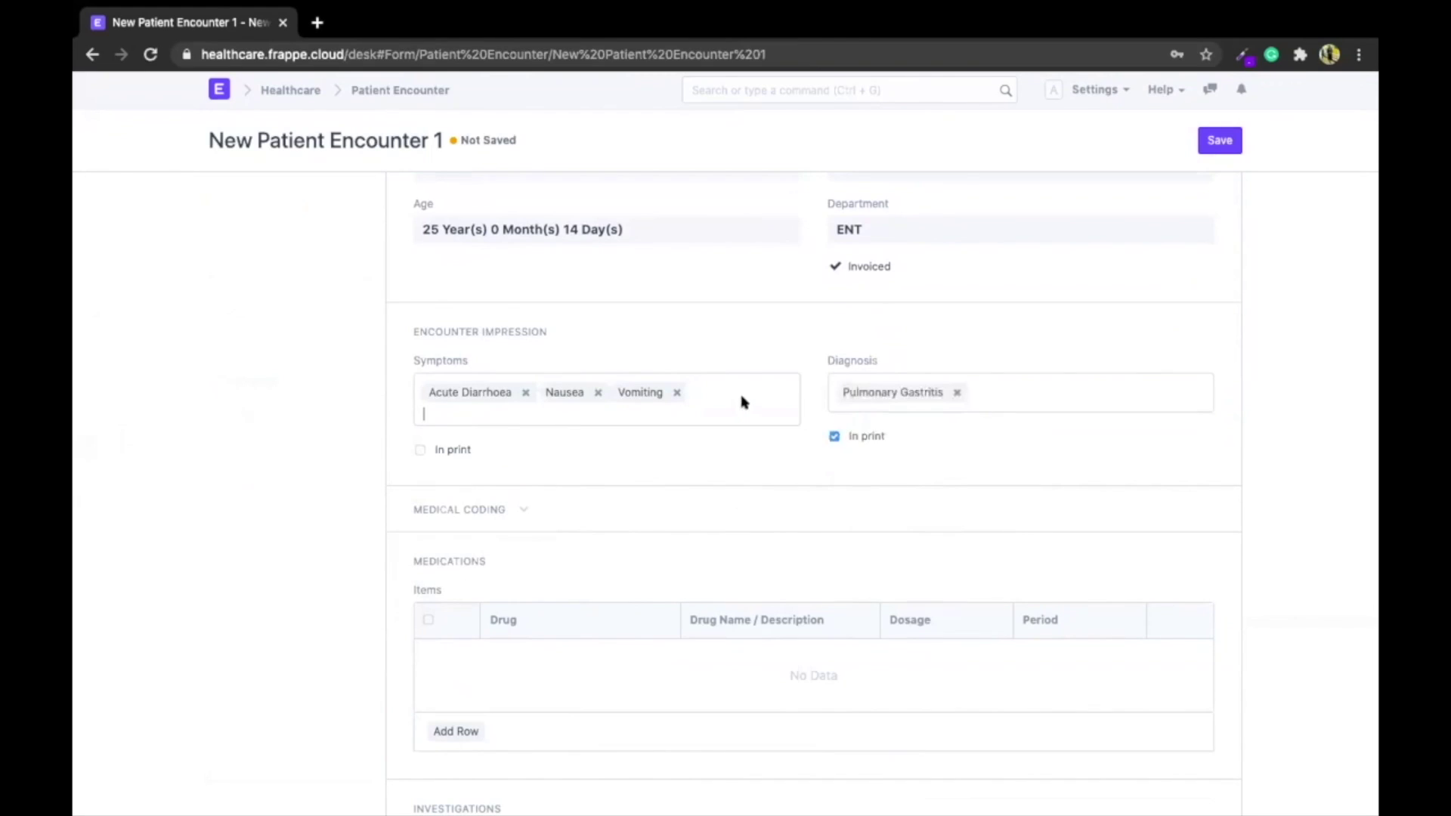
left_click(500, 423)
scroll(492, 559, "down", 3)
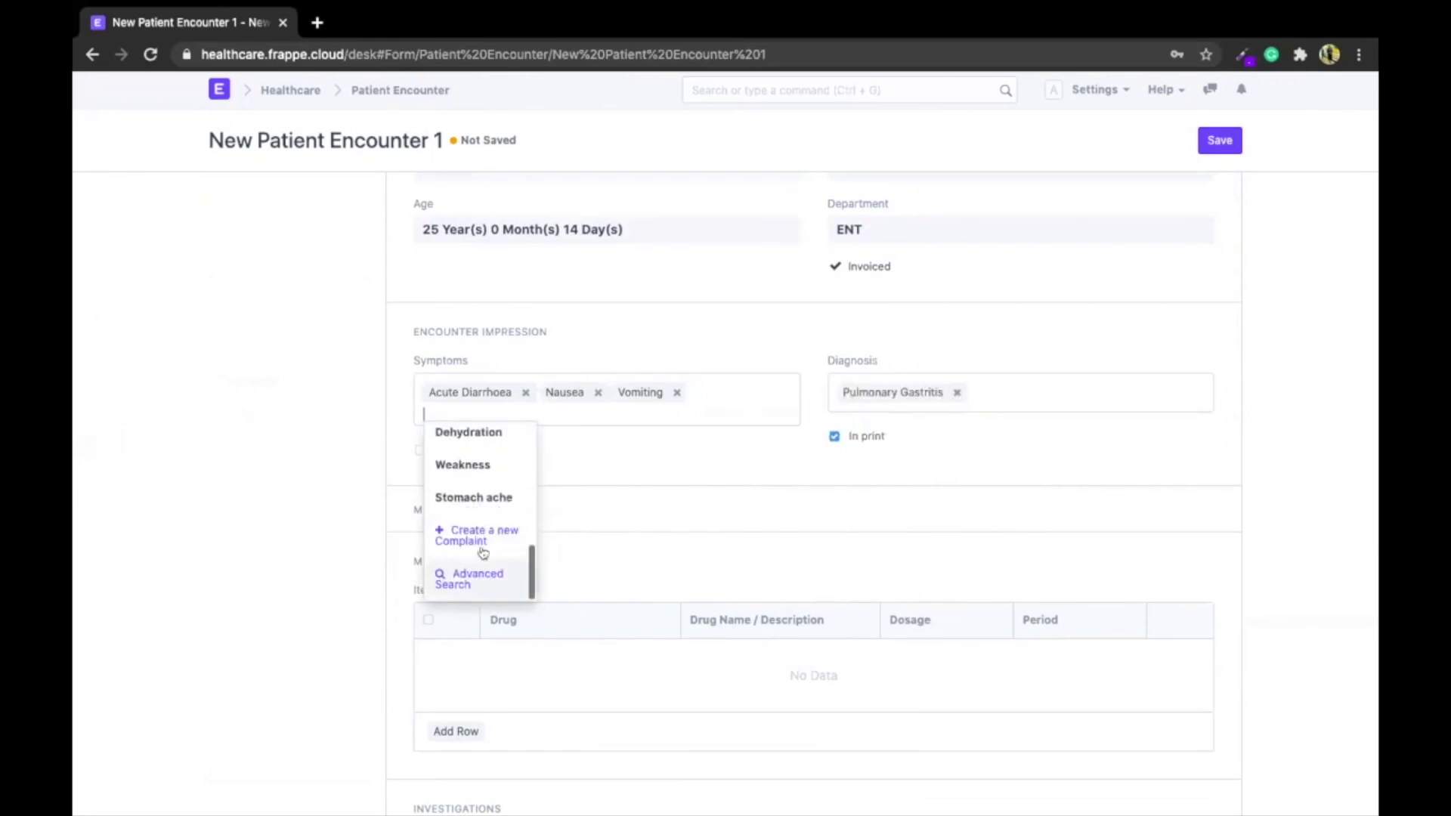
left_click(273, 503)
left_click(461, 510)
scroll(345, 519, "down", 4)
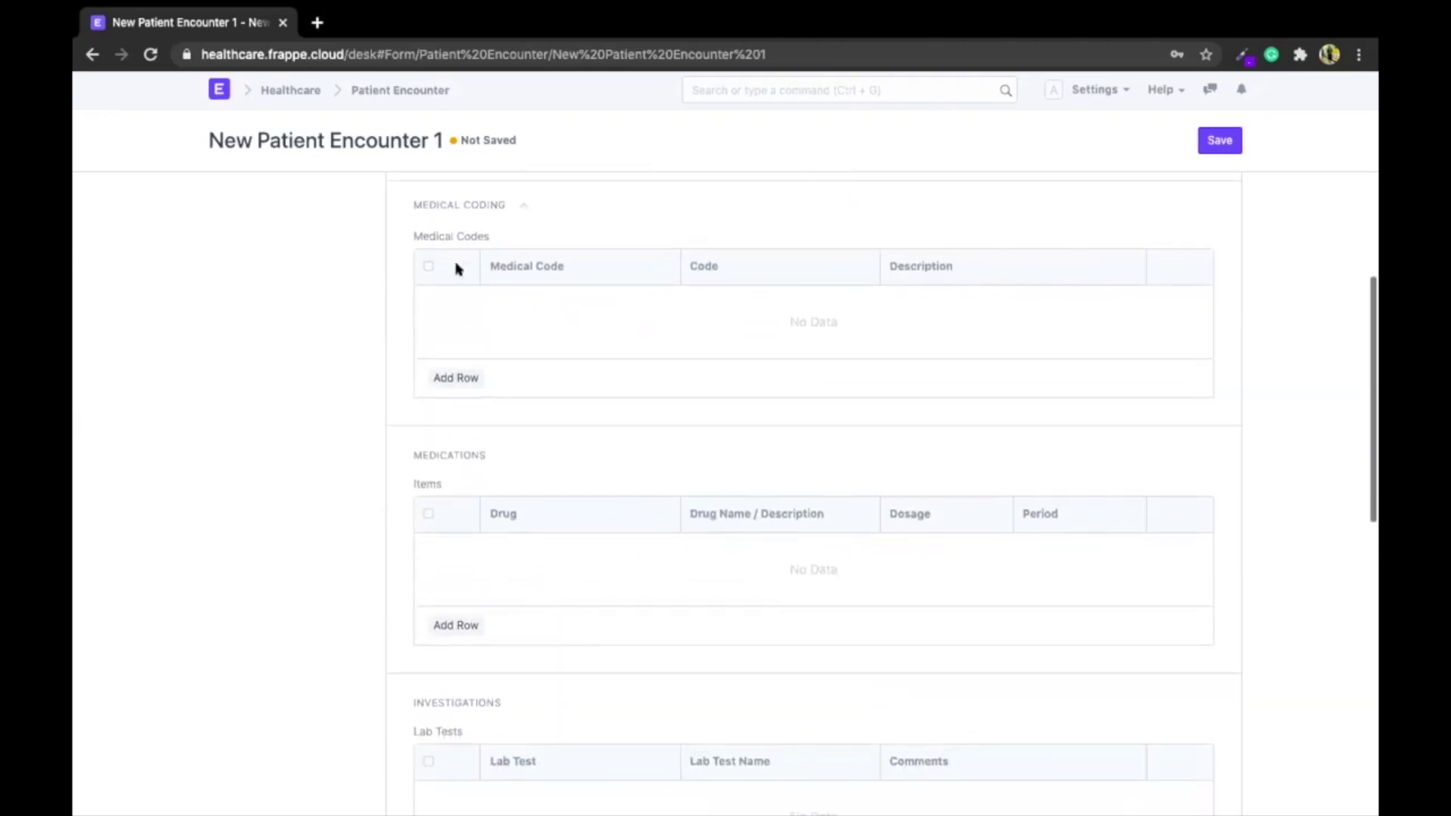
Add a medical code row for ICD-10 K29.71
scroll(613, 320, "up", 3)
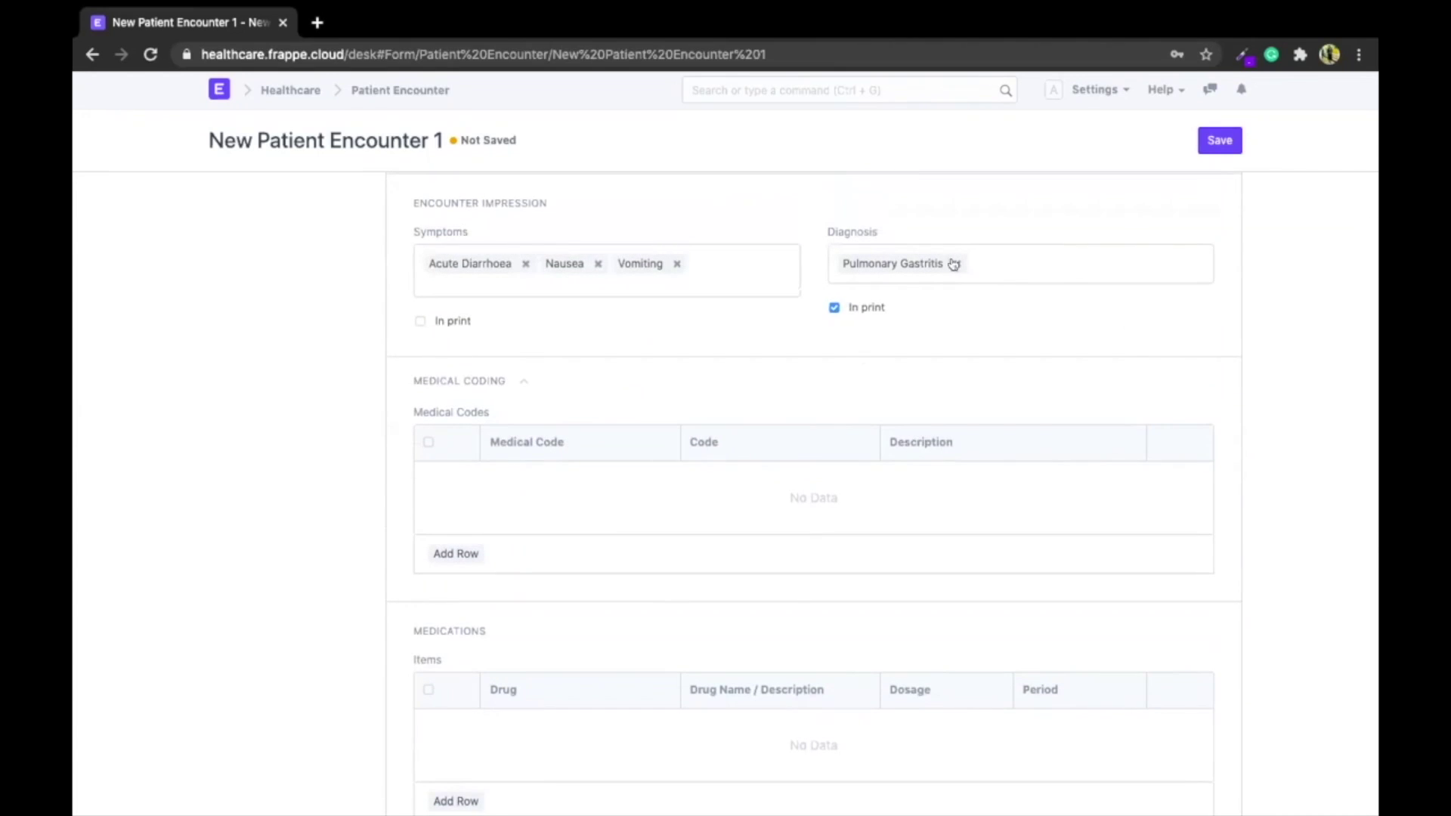
scroll(514, 382, "down", 1)
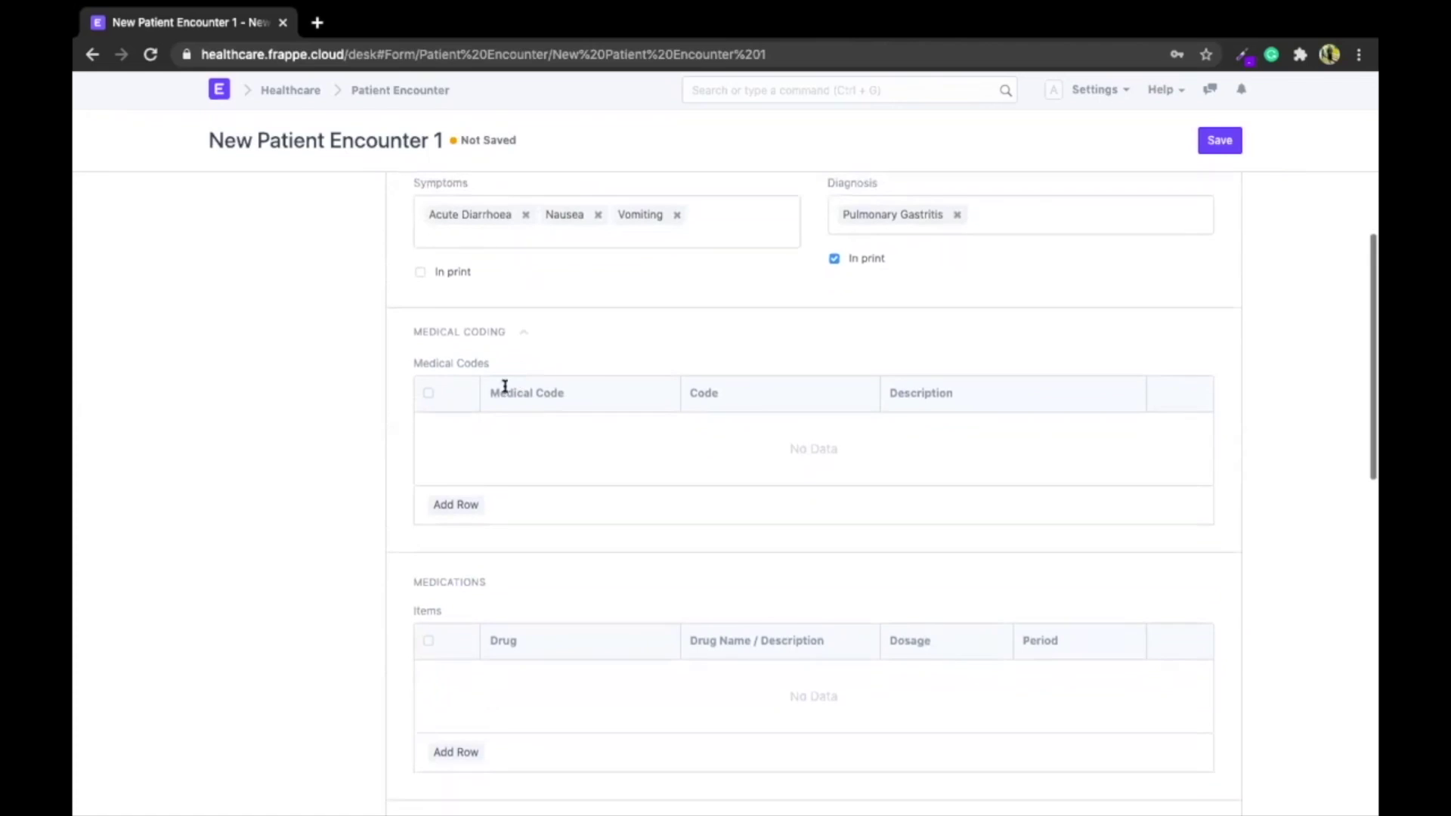
left_click(445, 504)
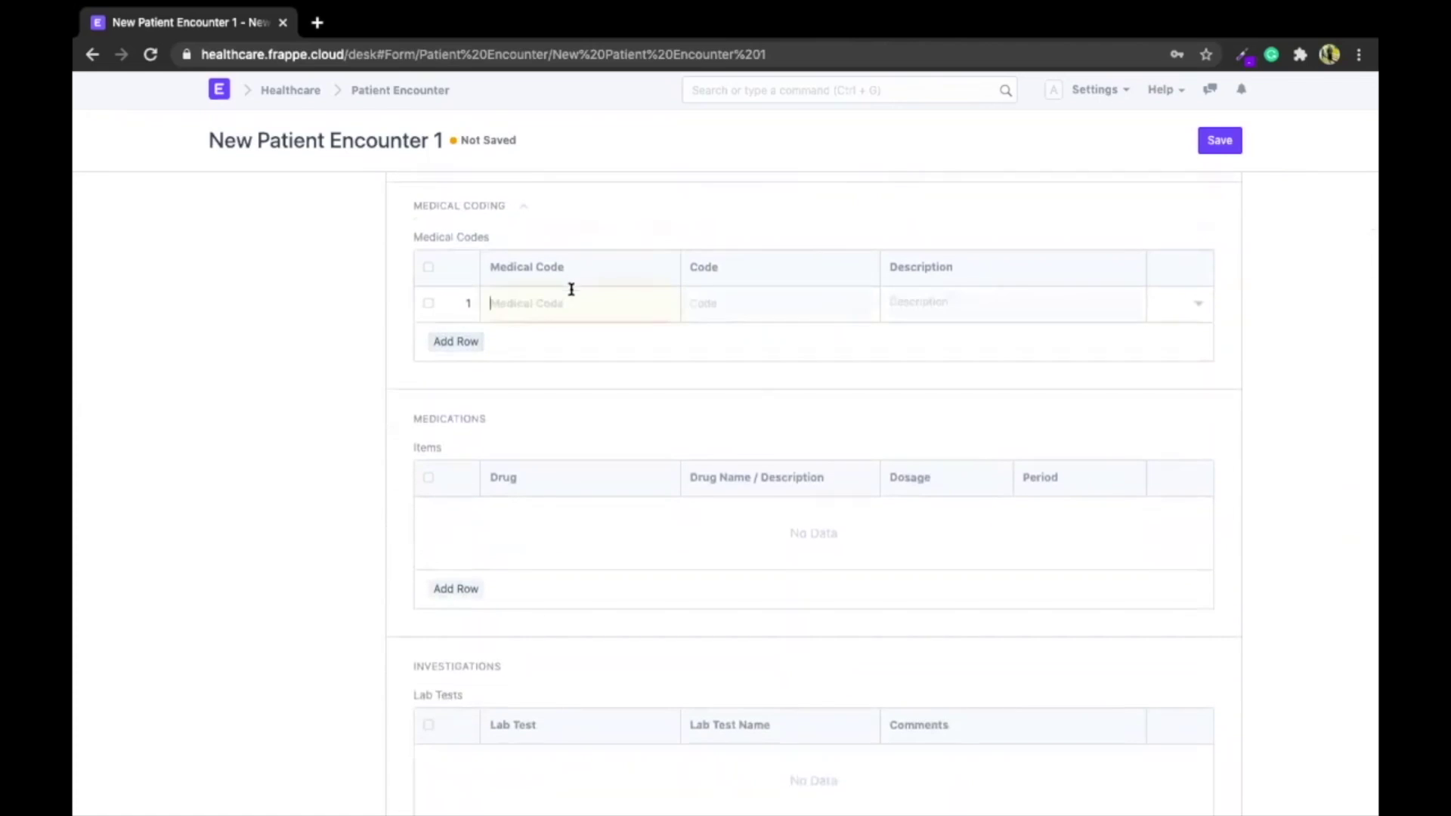
left_click(506, 328)
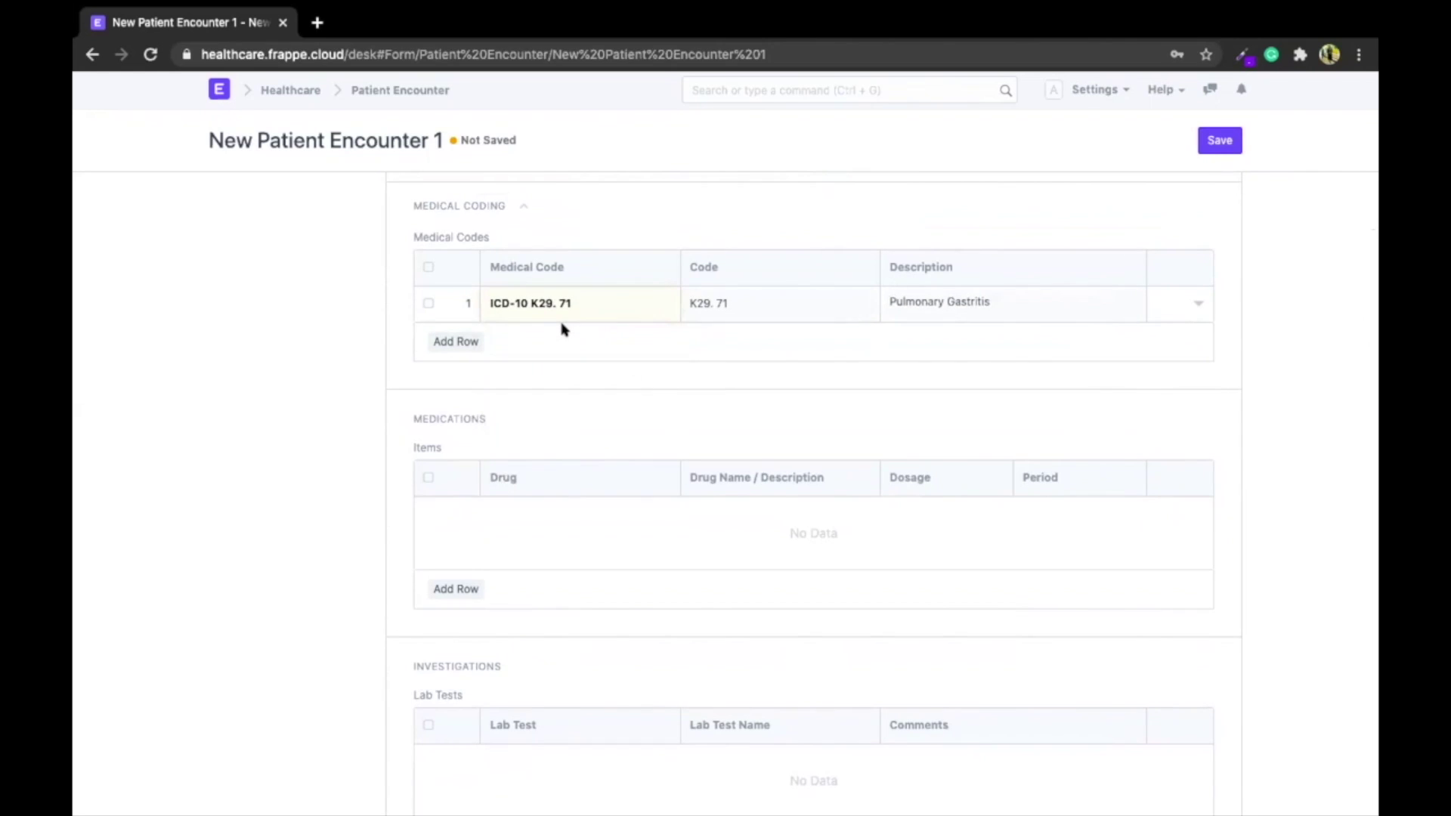
scroll(560, 328, "down", 3)
Prescribe Hydroxychloroquine, TID for 1 Day, with Dosage Form Tablet
left_click(462, 401)
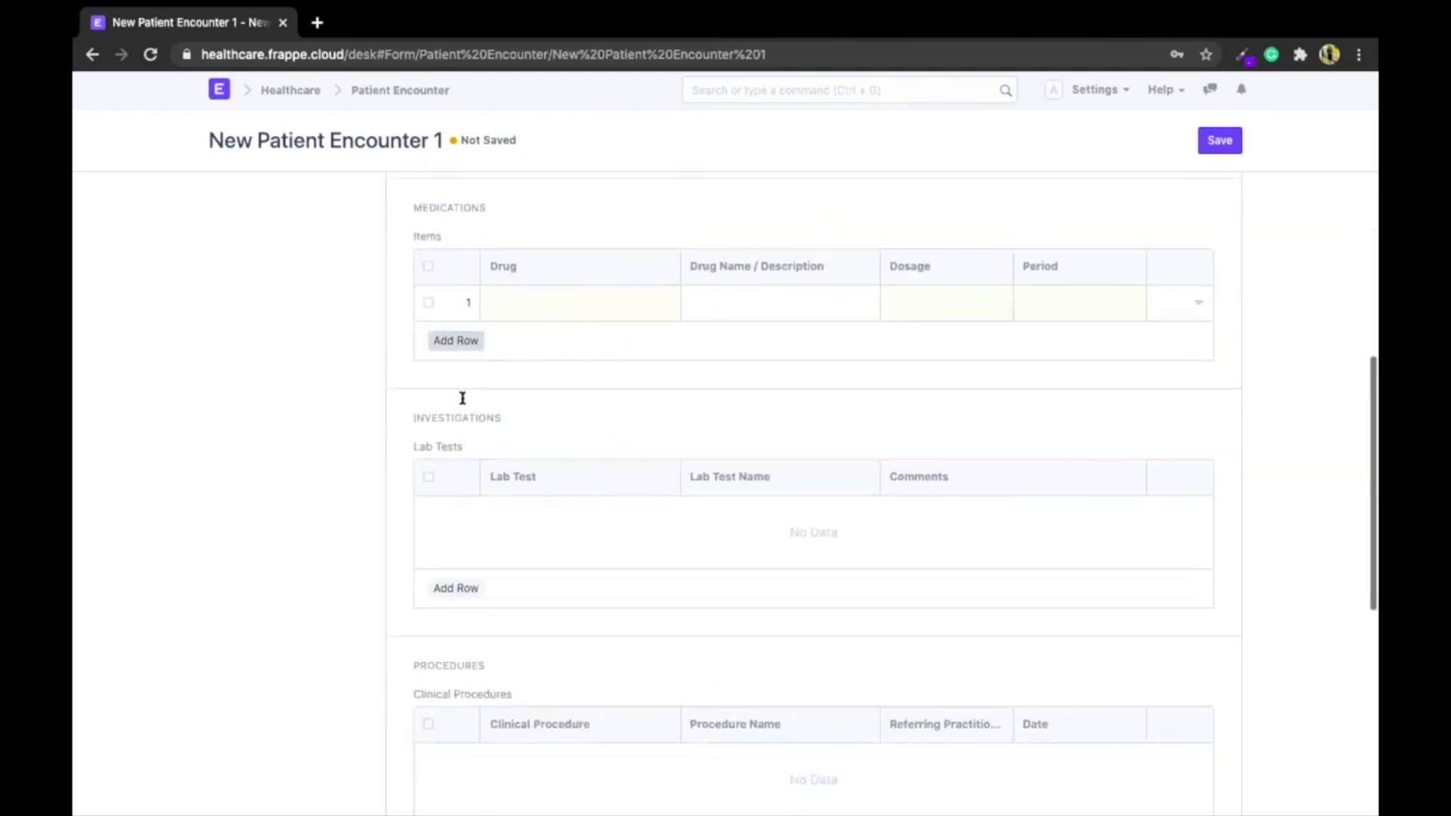
left_click(577, 292)
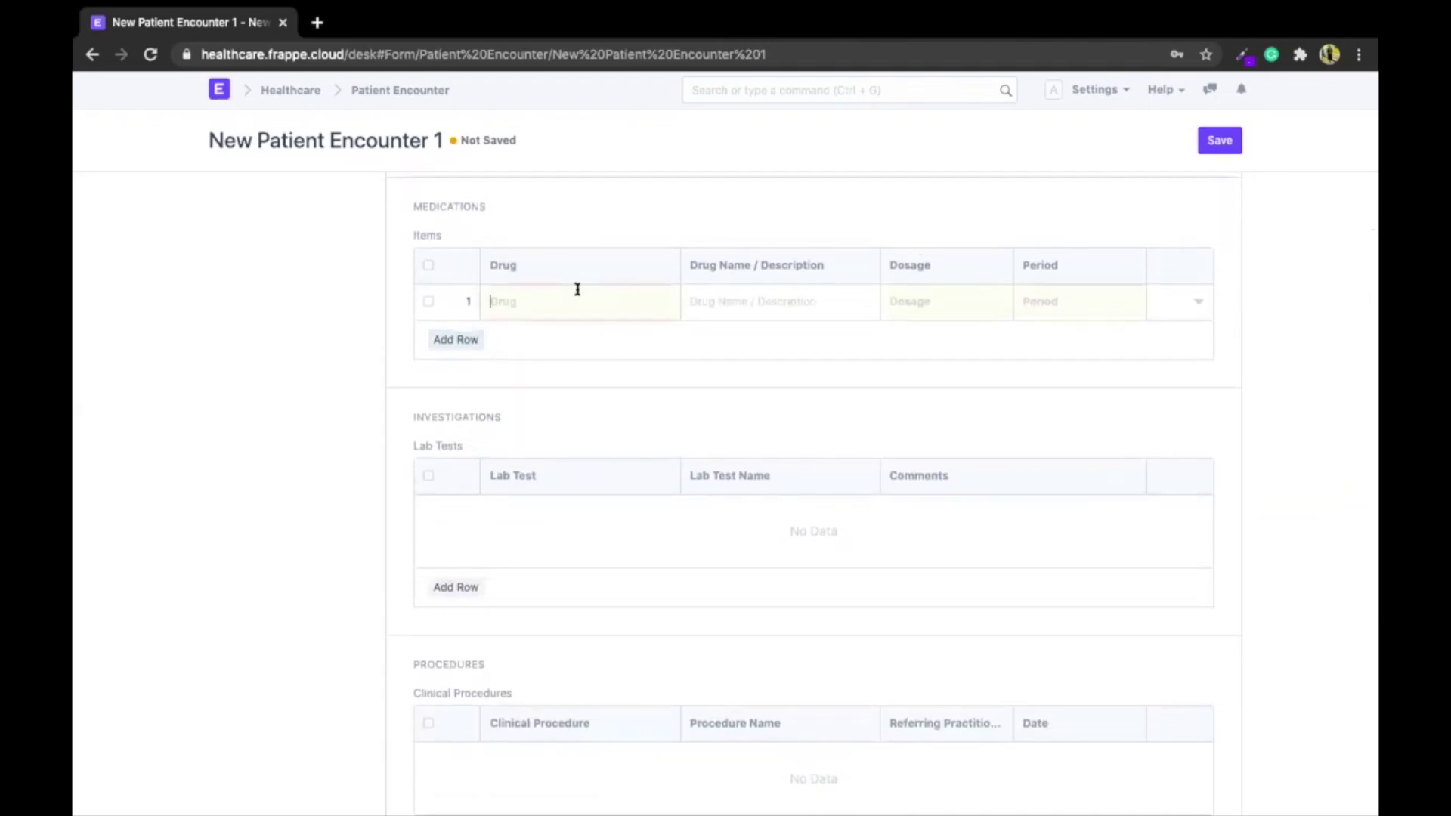
left_click(584, 353)
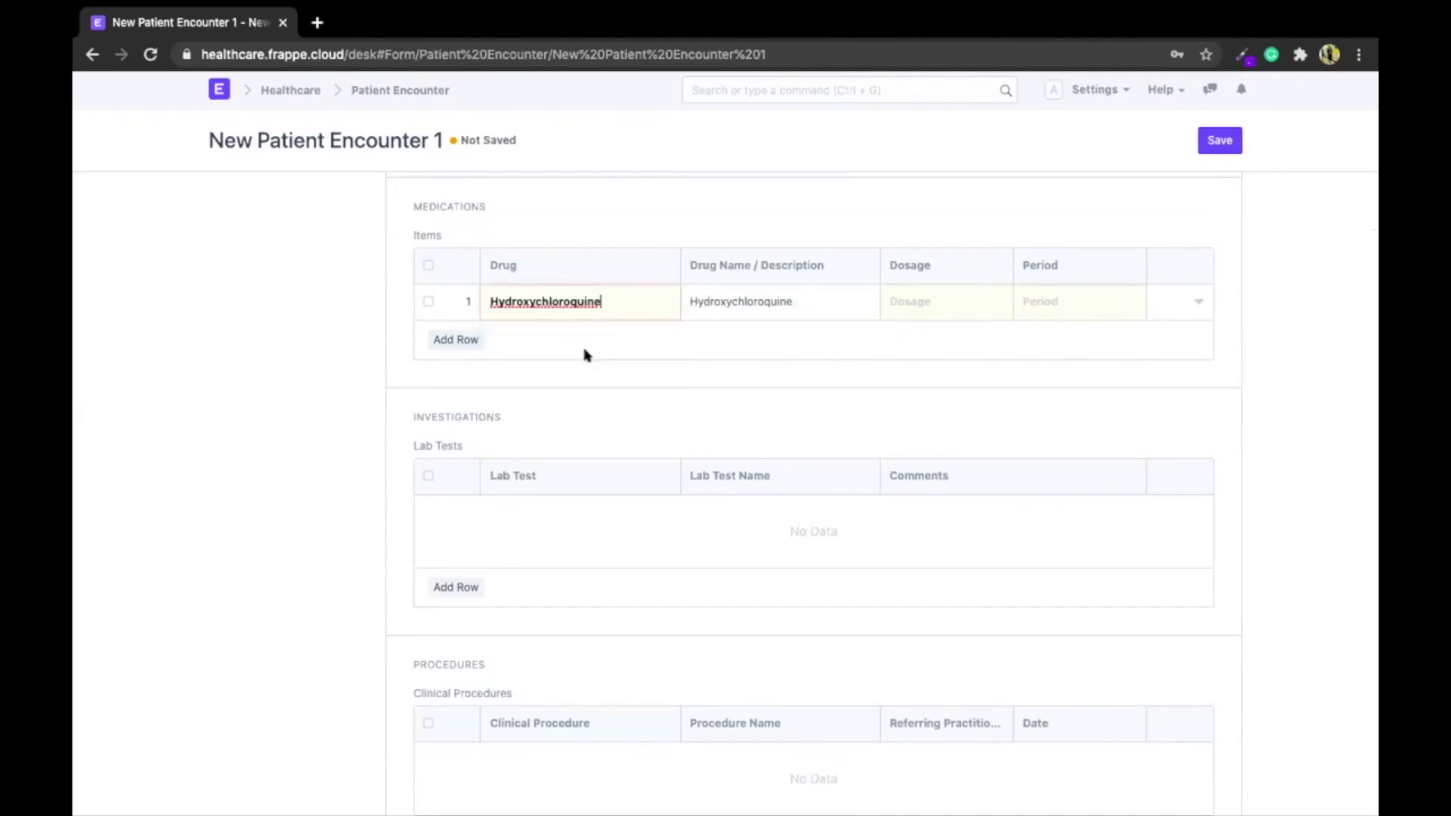
left_click(901, 308)
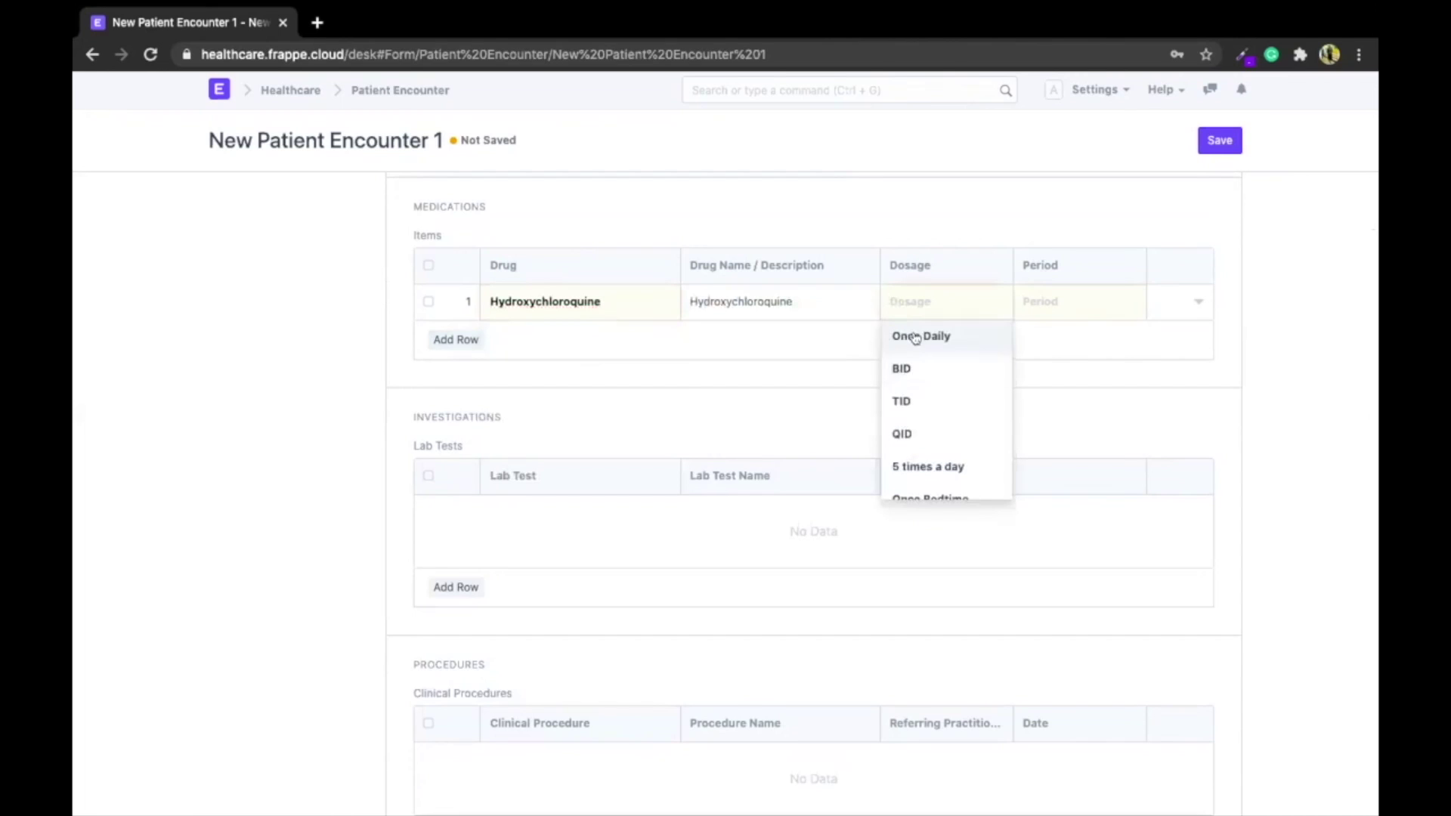
left_click(910, 397)
left_click(1047, 299)
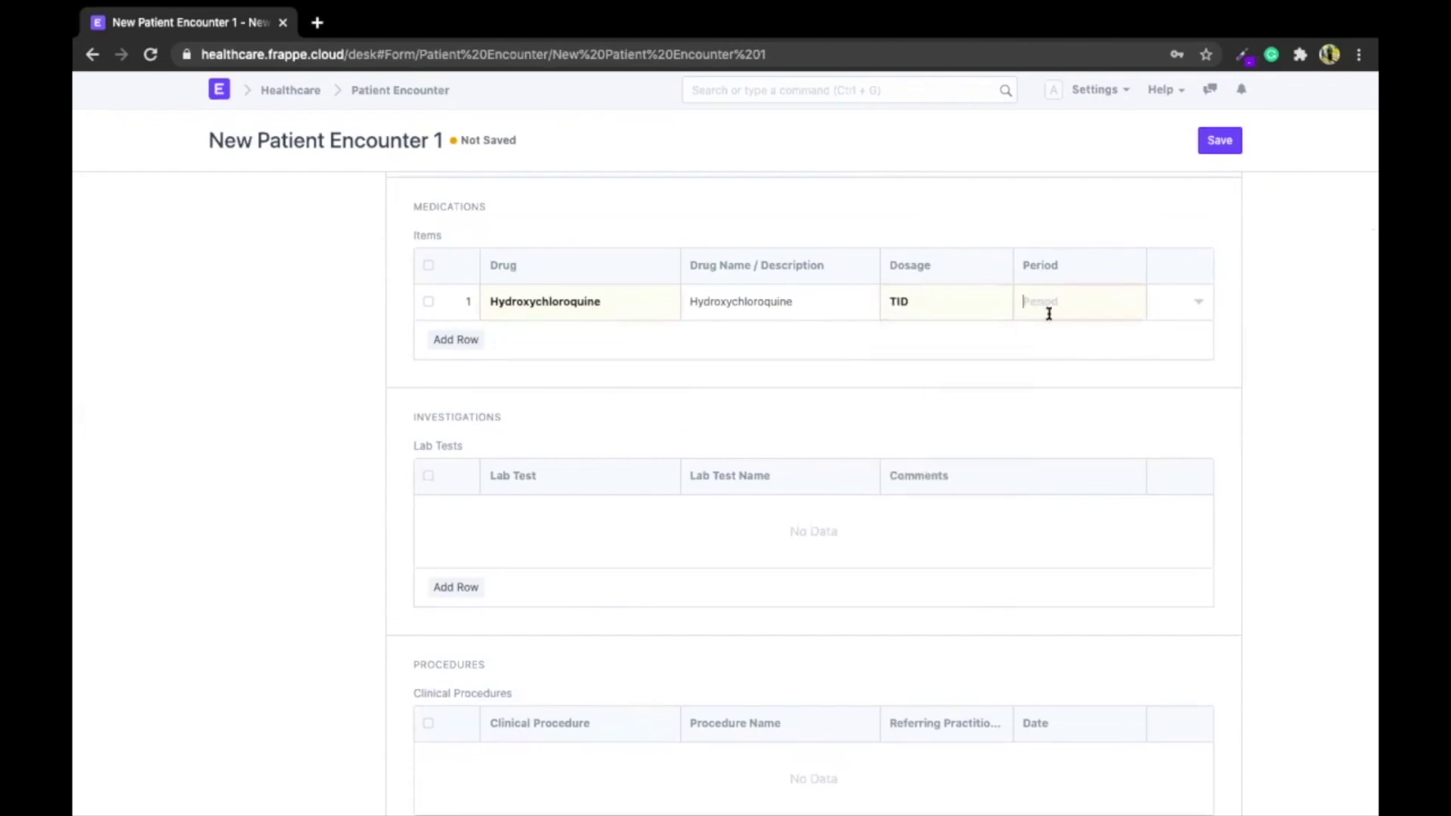
left_click(1053, 341)
left_click(1191, 303)
left_click(528, 575)
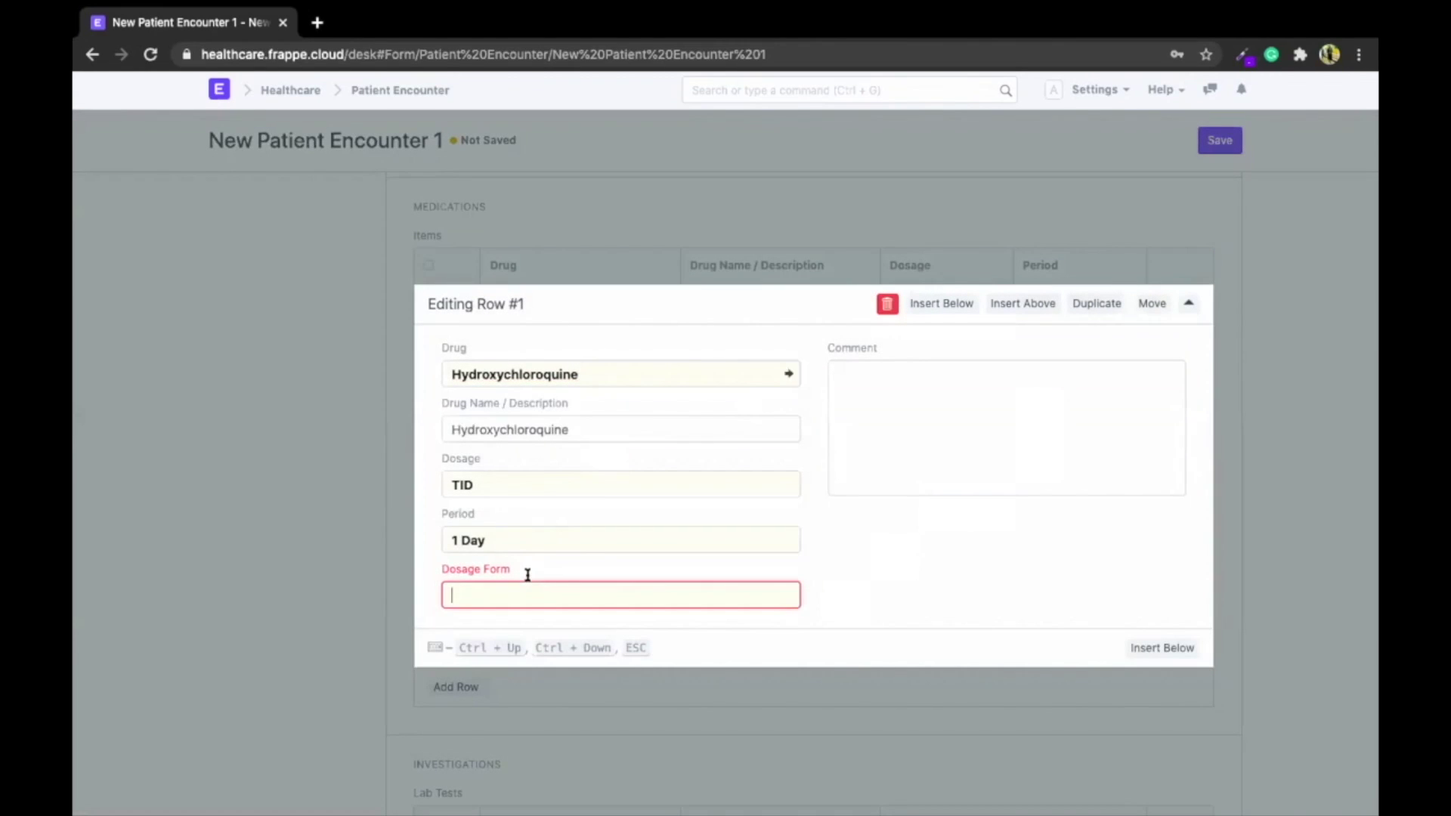
left_click(501, 618)
left_click(288, 560)
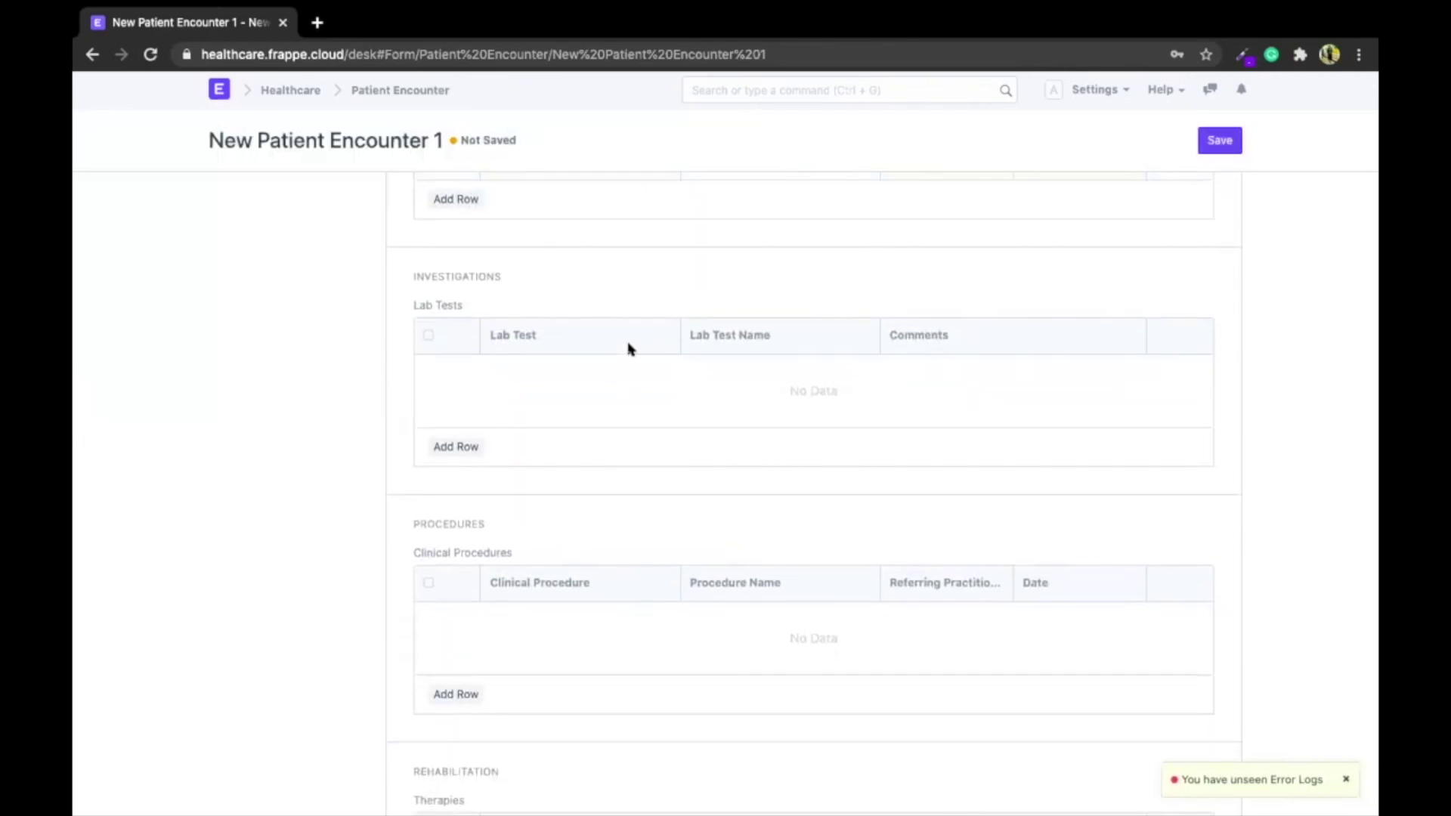
scroll(628, 349, "down", 5)
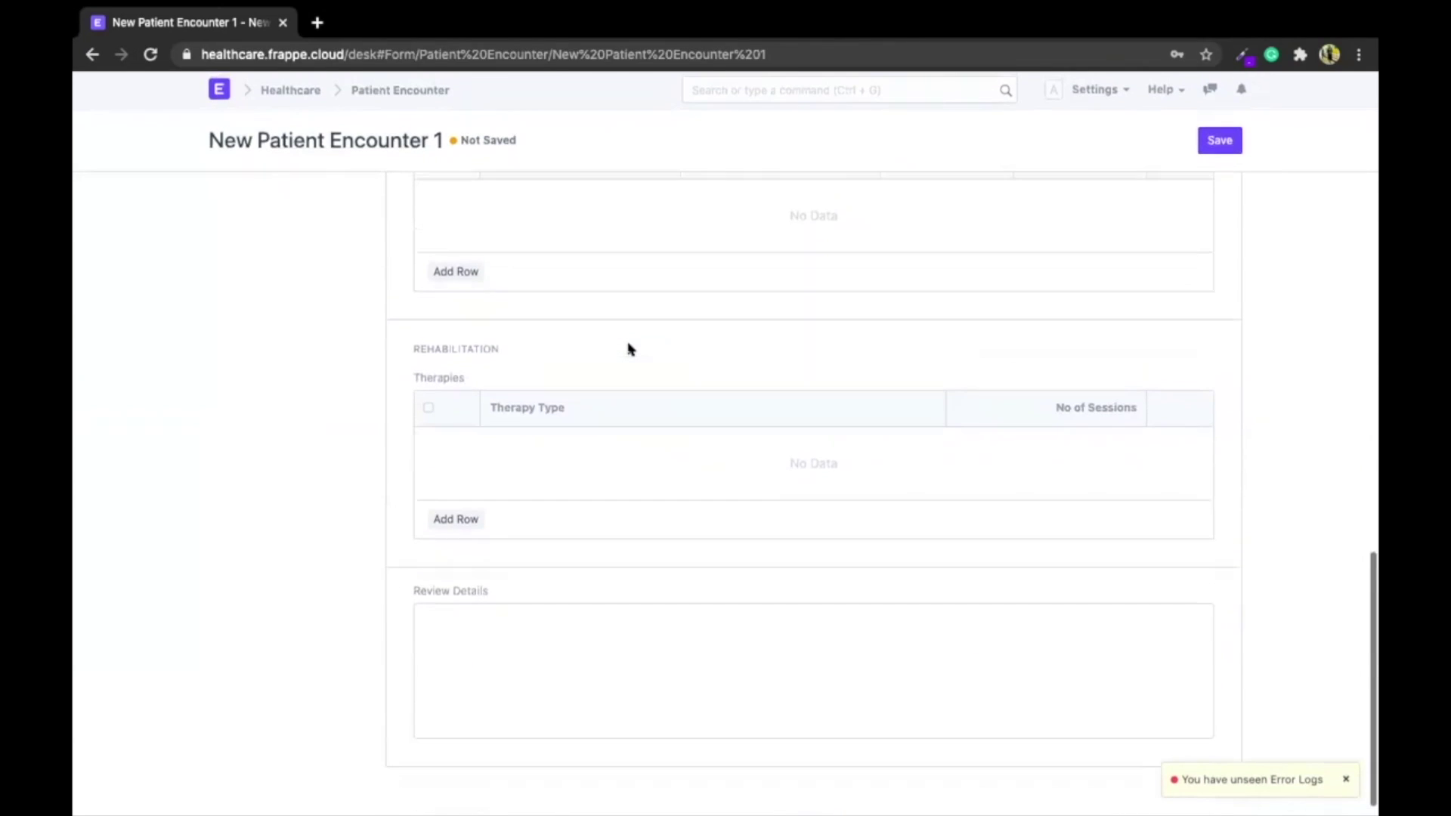
scroll(647, 460, "up", 15)
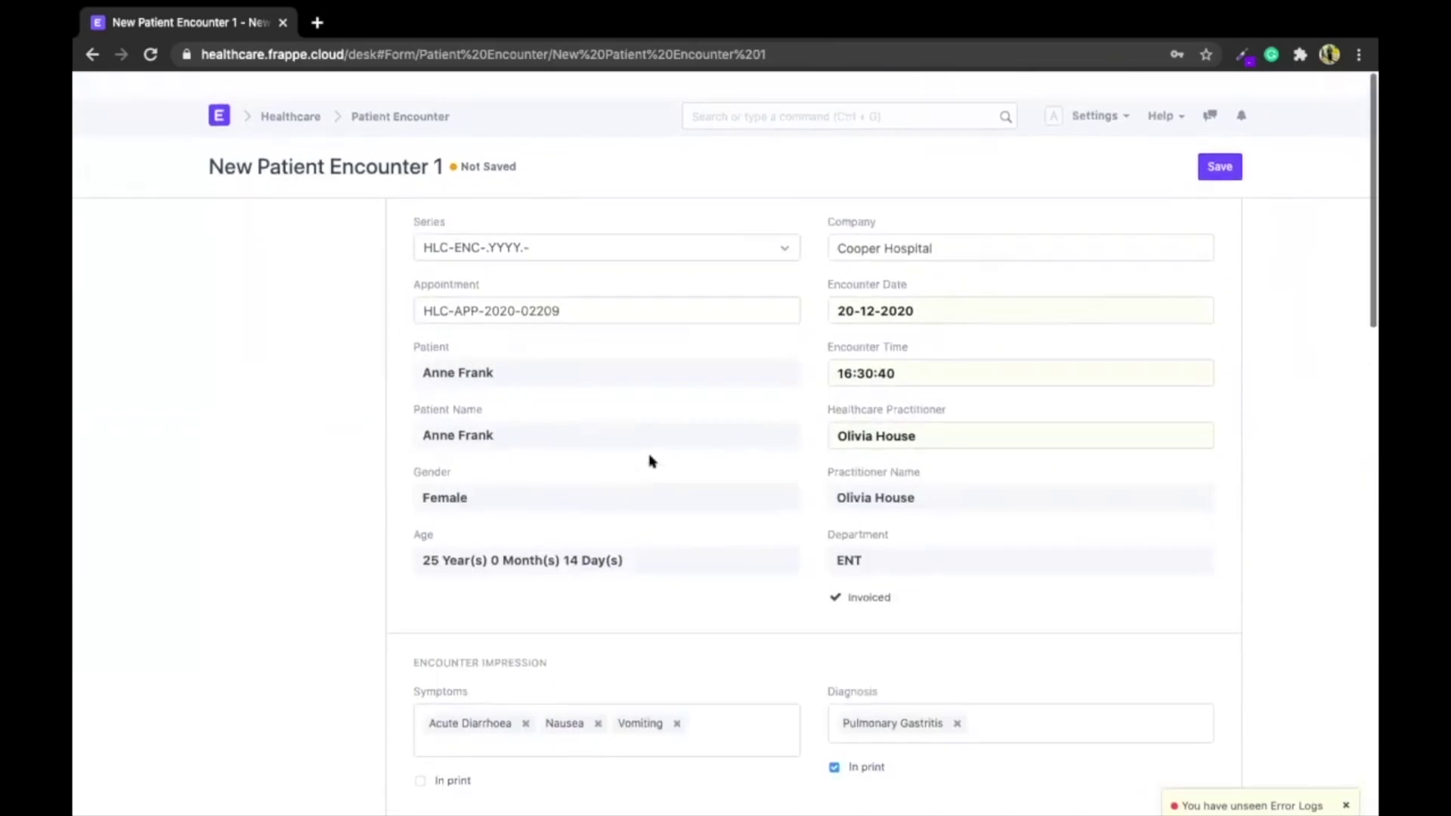
left_click(1219, 142)
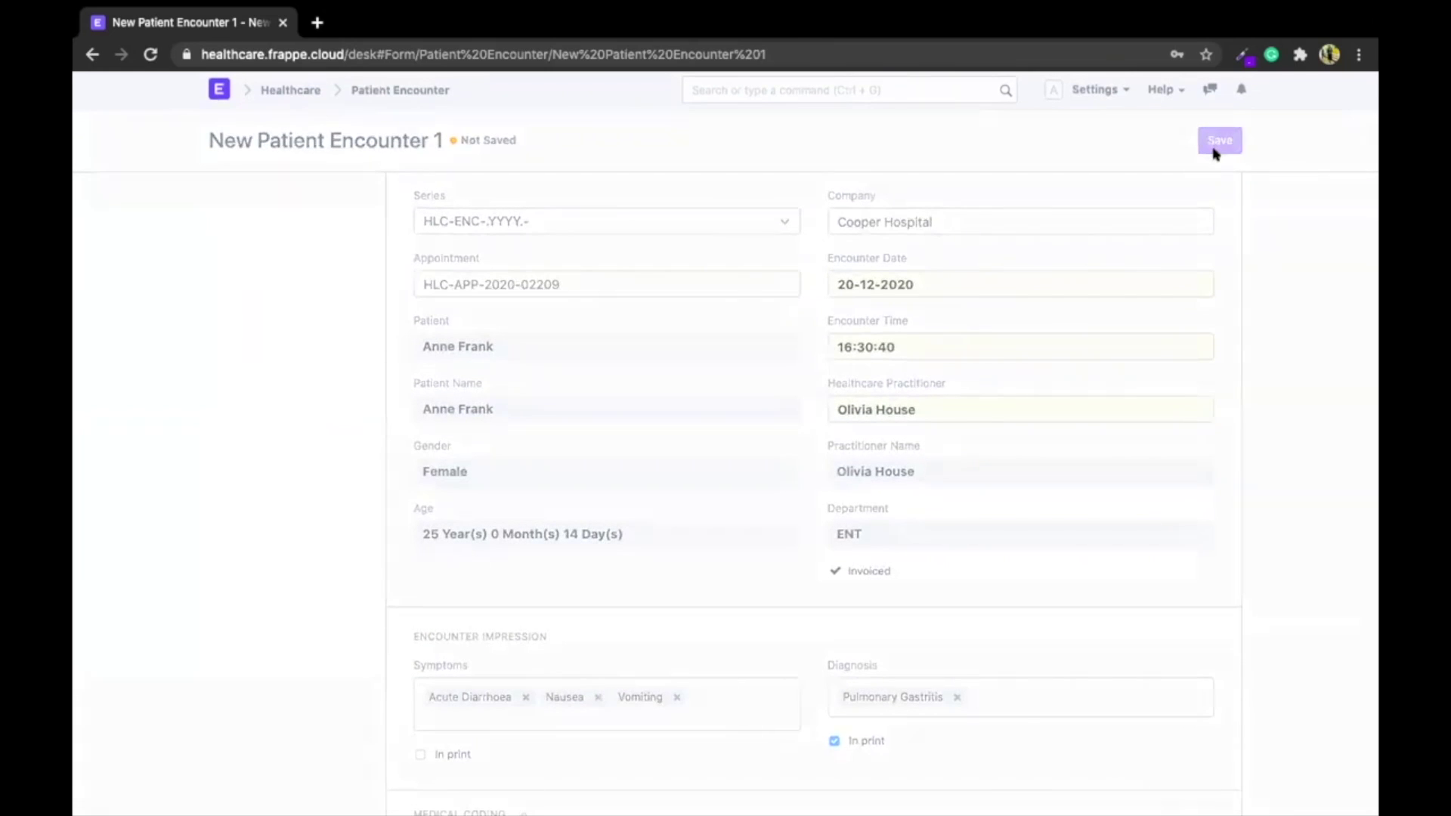
left_click(1213, 144)
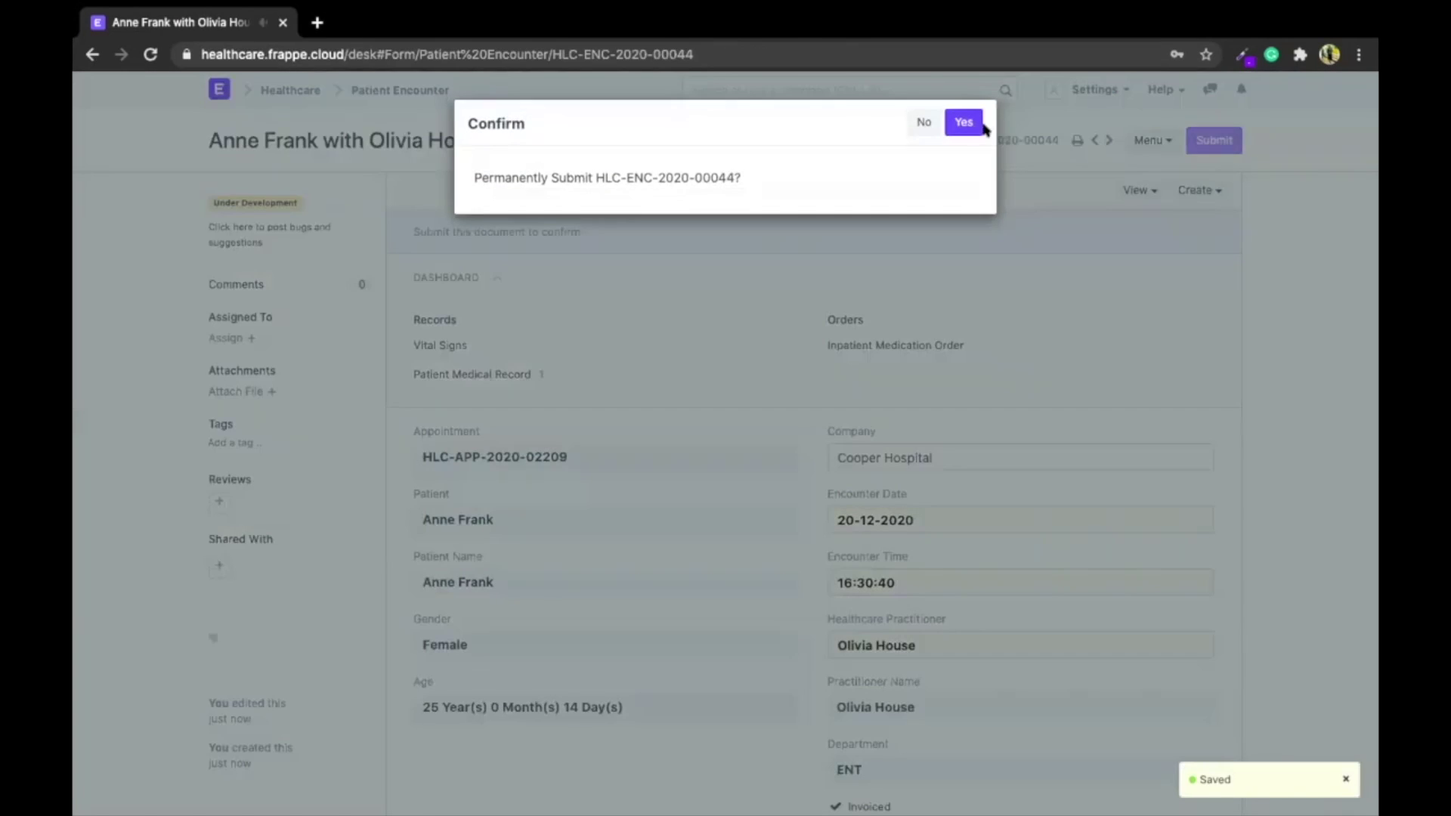
left_click(965, 119)
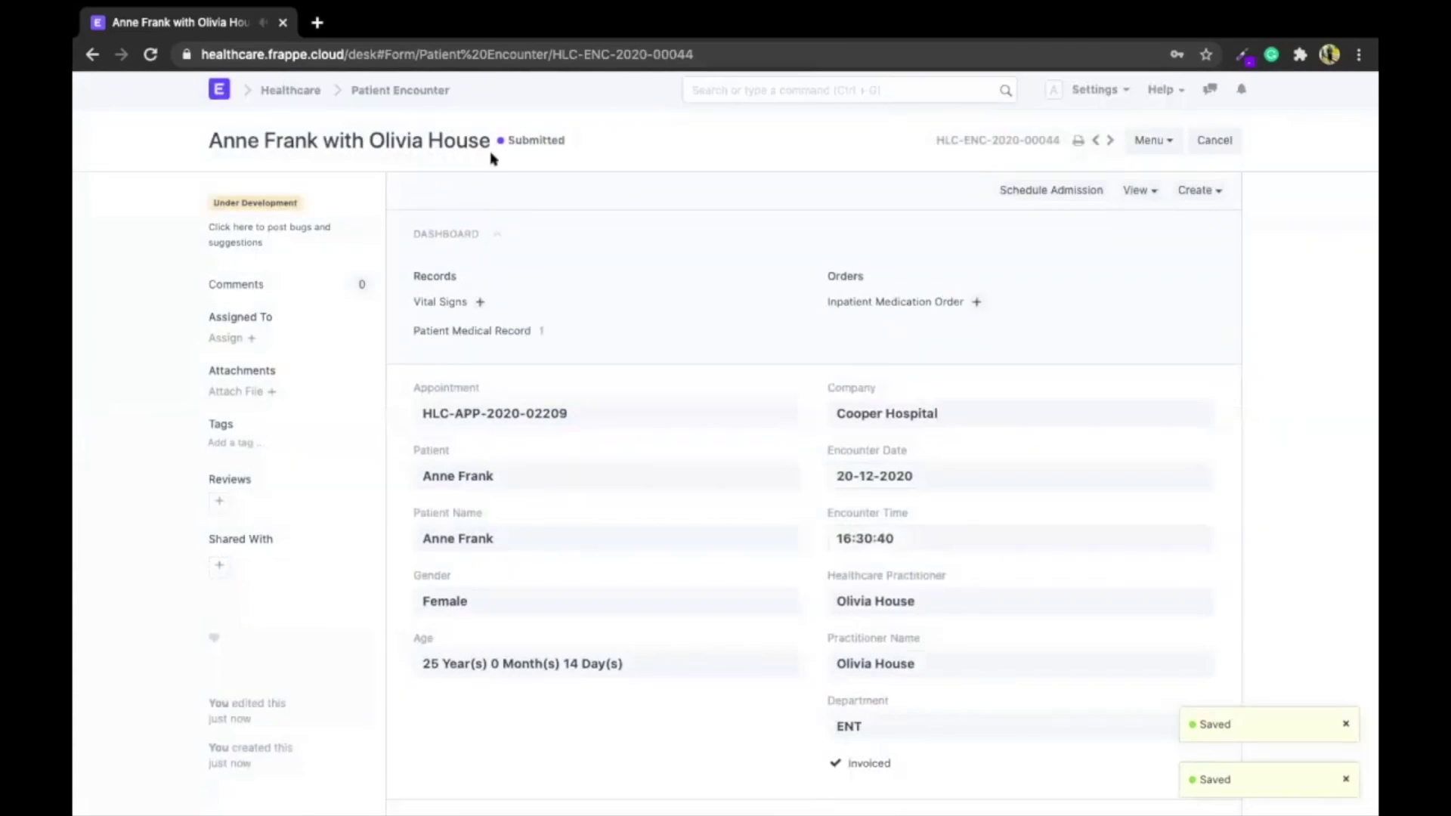
scroll(591, 428, "down", 8)
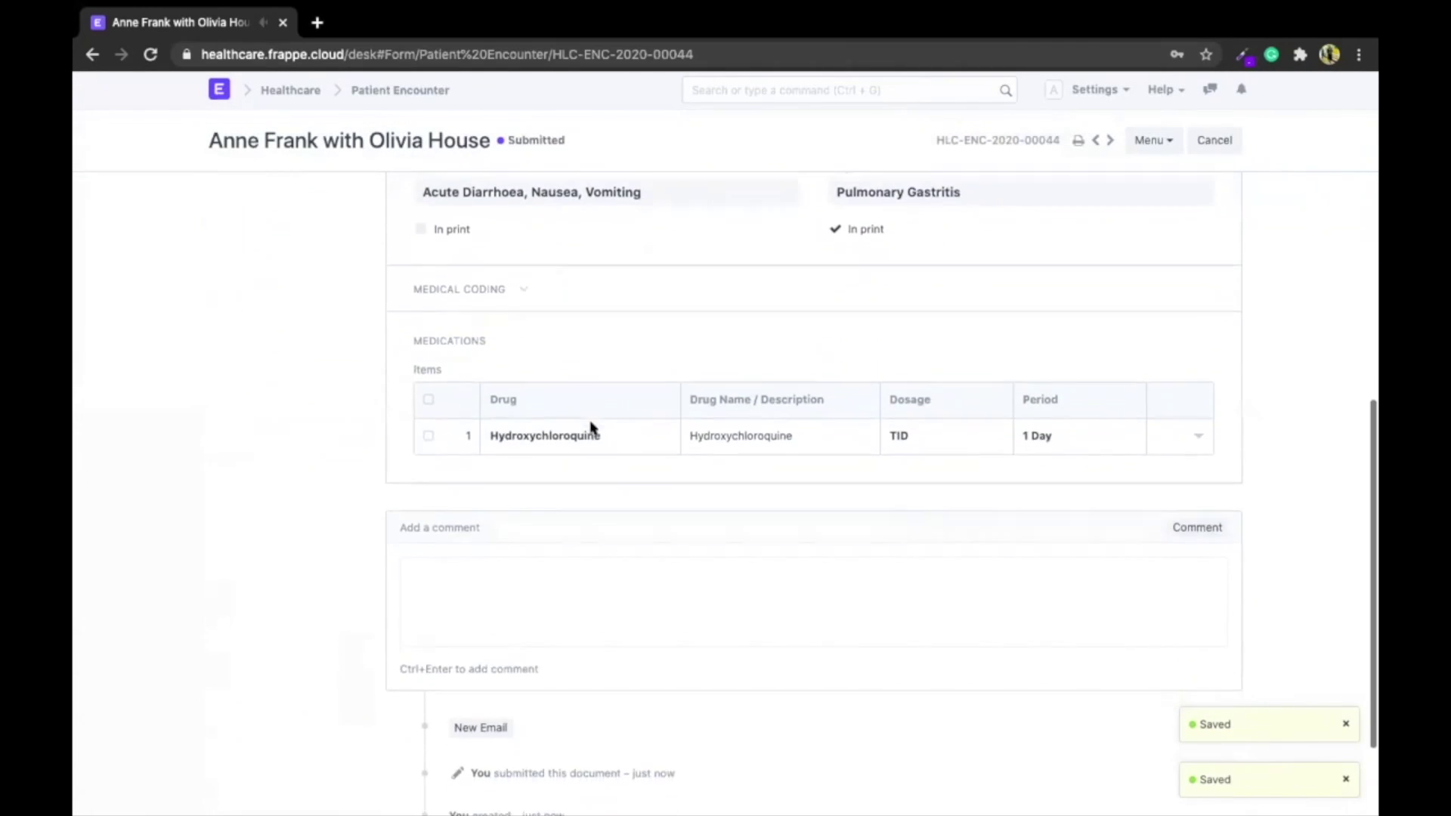
scroll(592, 427, "up", 10)
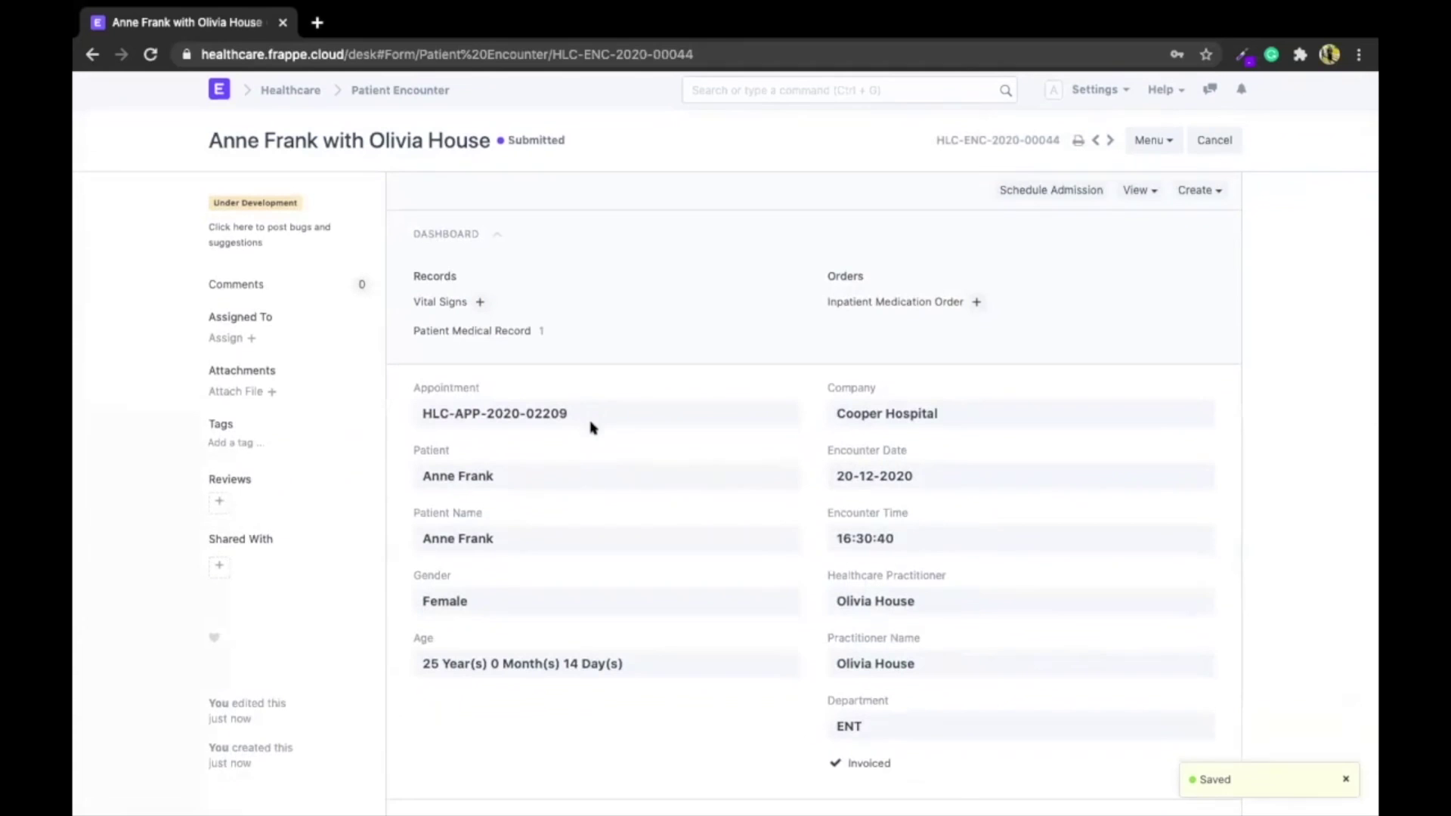
Preview encounter HLC-ENC-2020-00044 for printing, scroll through it, and show its Settings options
left_click(1076, 144)
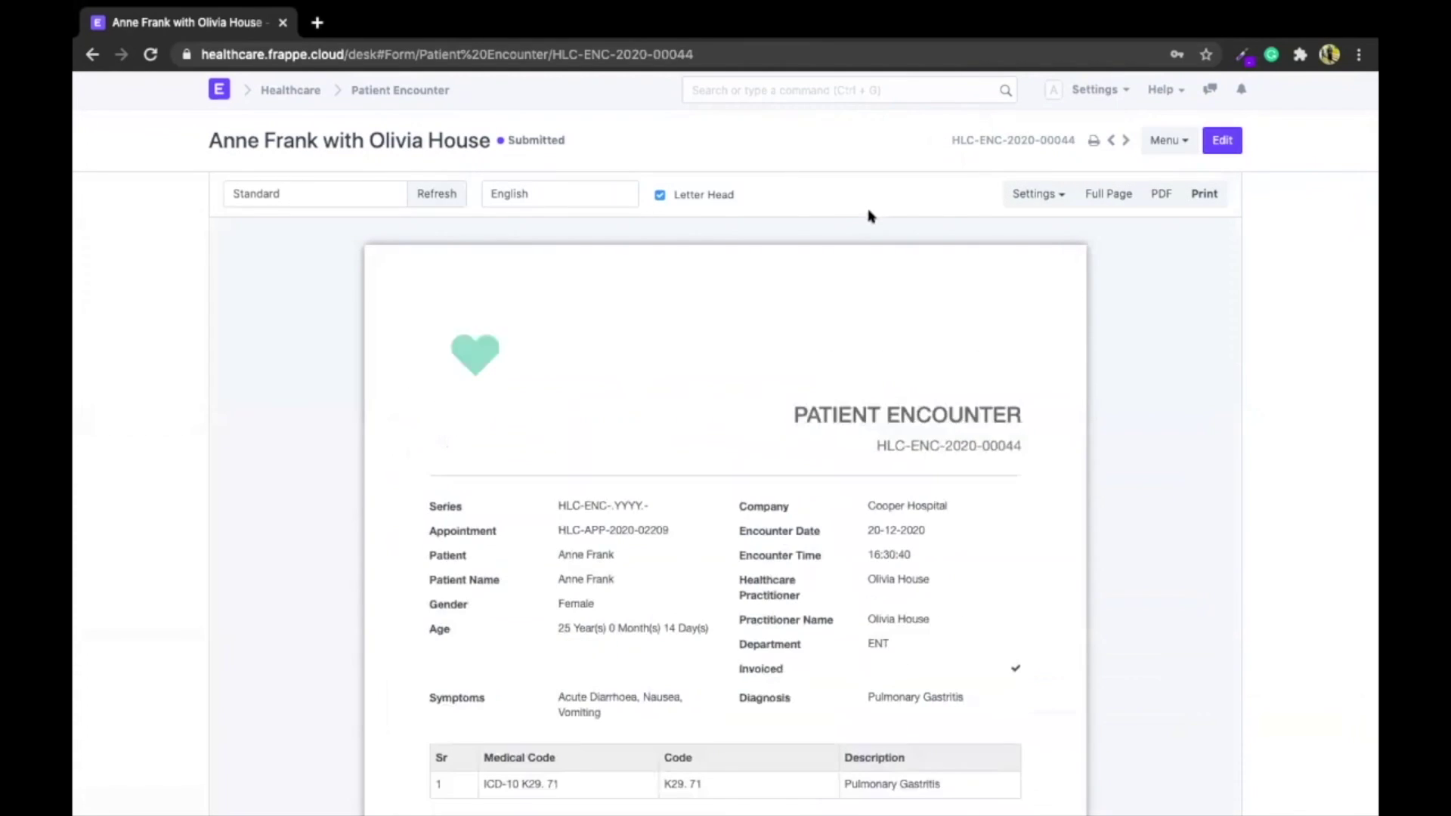
scroll(868, 216, "down", 1)
scroll(869, 216, "down", 1)
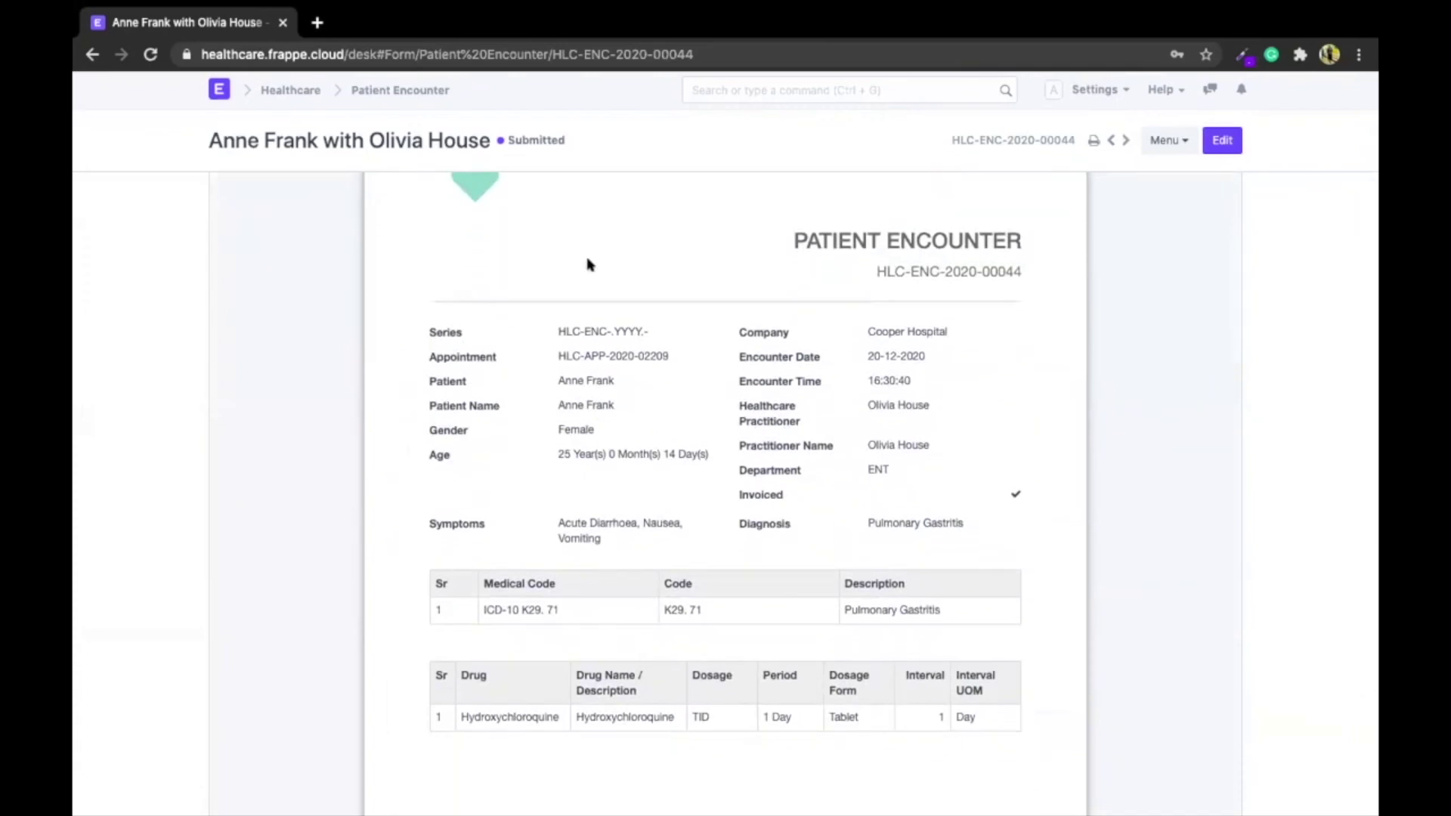
scroll(591, 265, "up", 2)
scroll(633, 517, "down", 3)
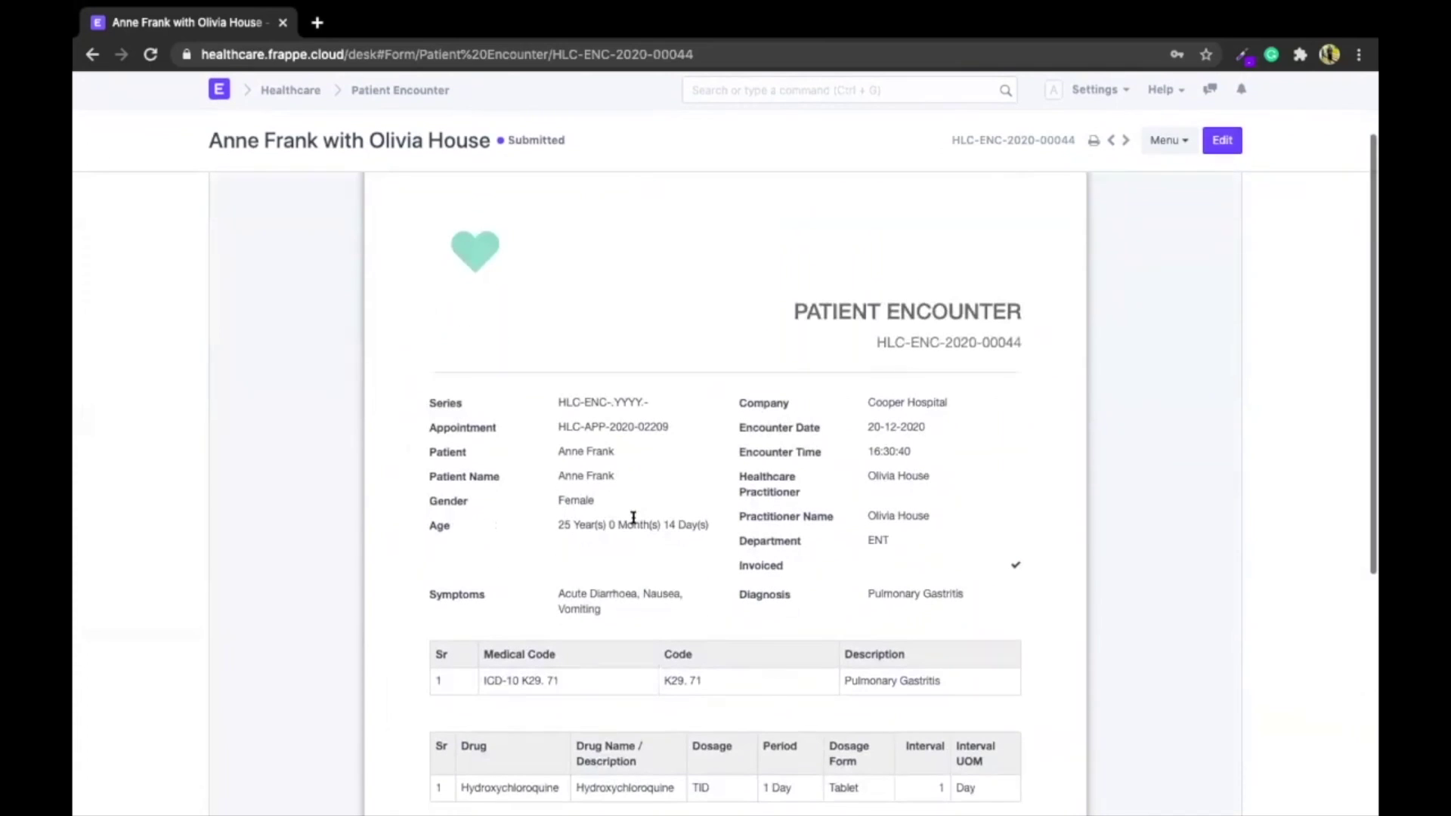
scroll(633, 518, "up", 3)
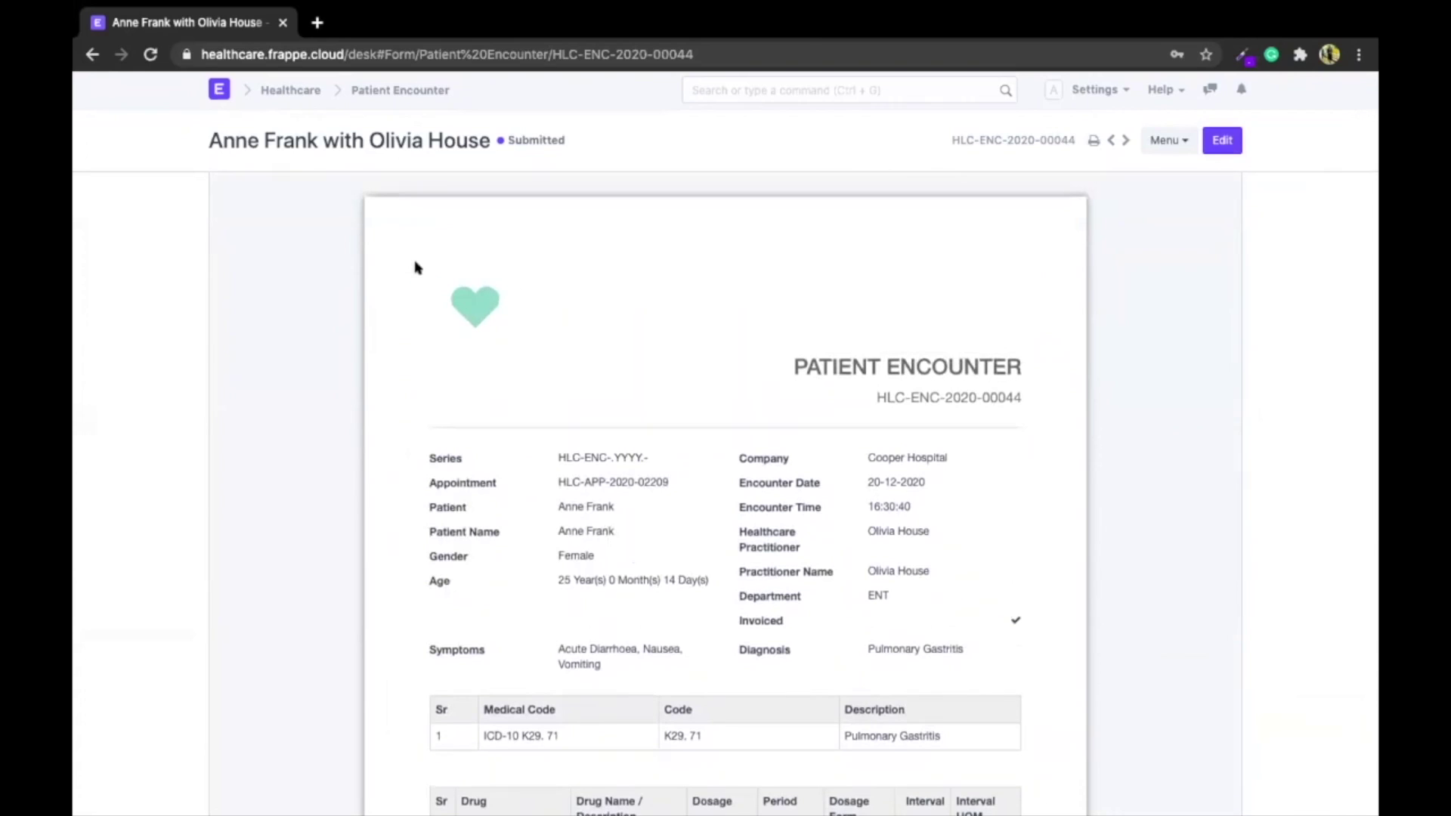
scroll(415, 269, "up", 1)
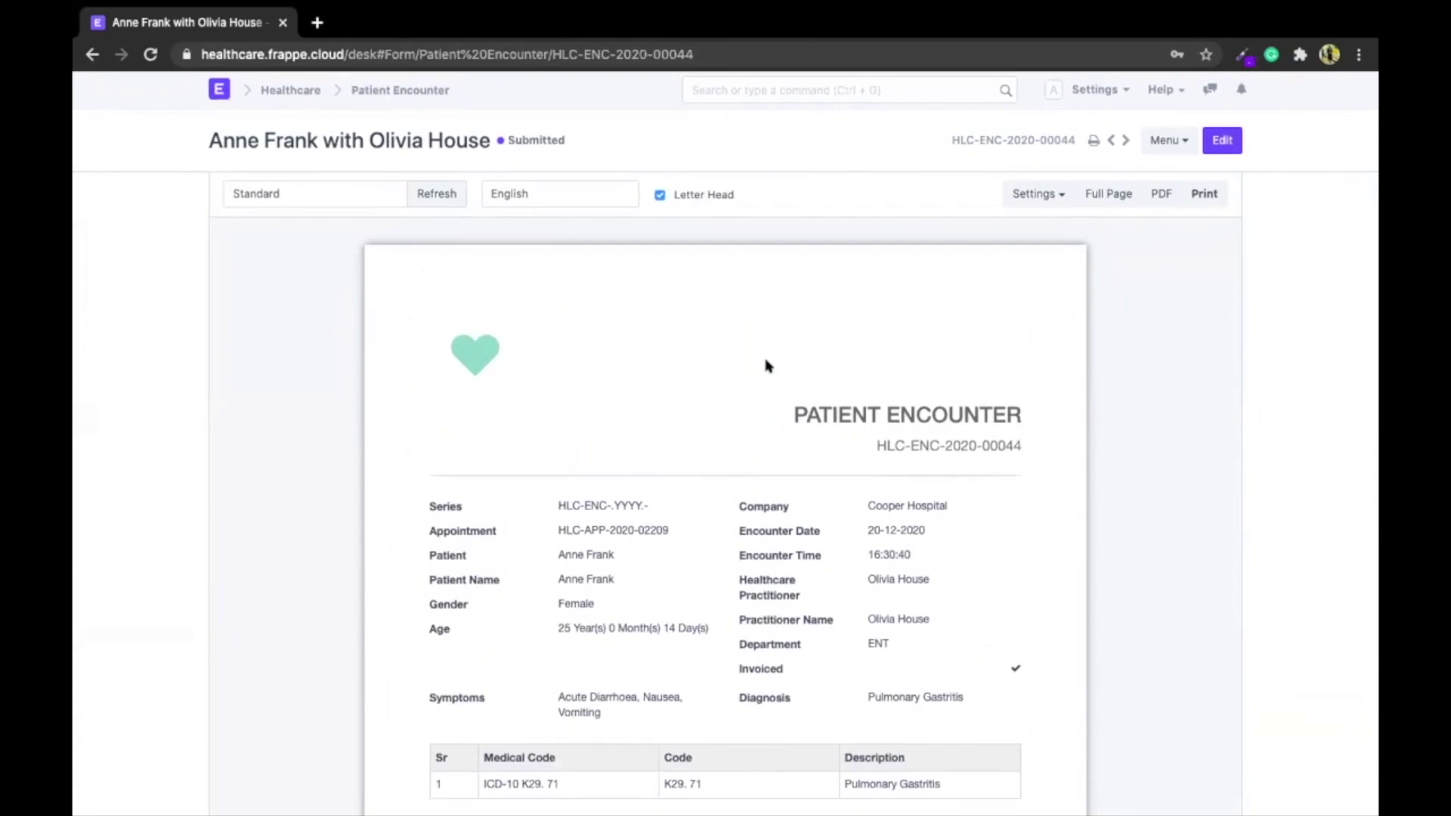
scroll(765, 366, "down", 1)
scroll(748, 355, "down", 2)
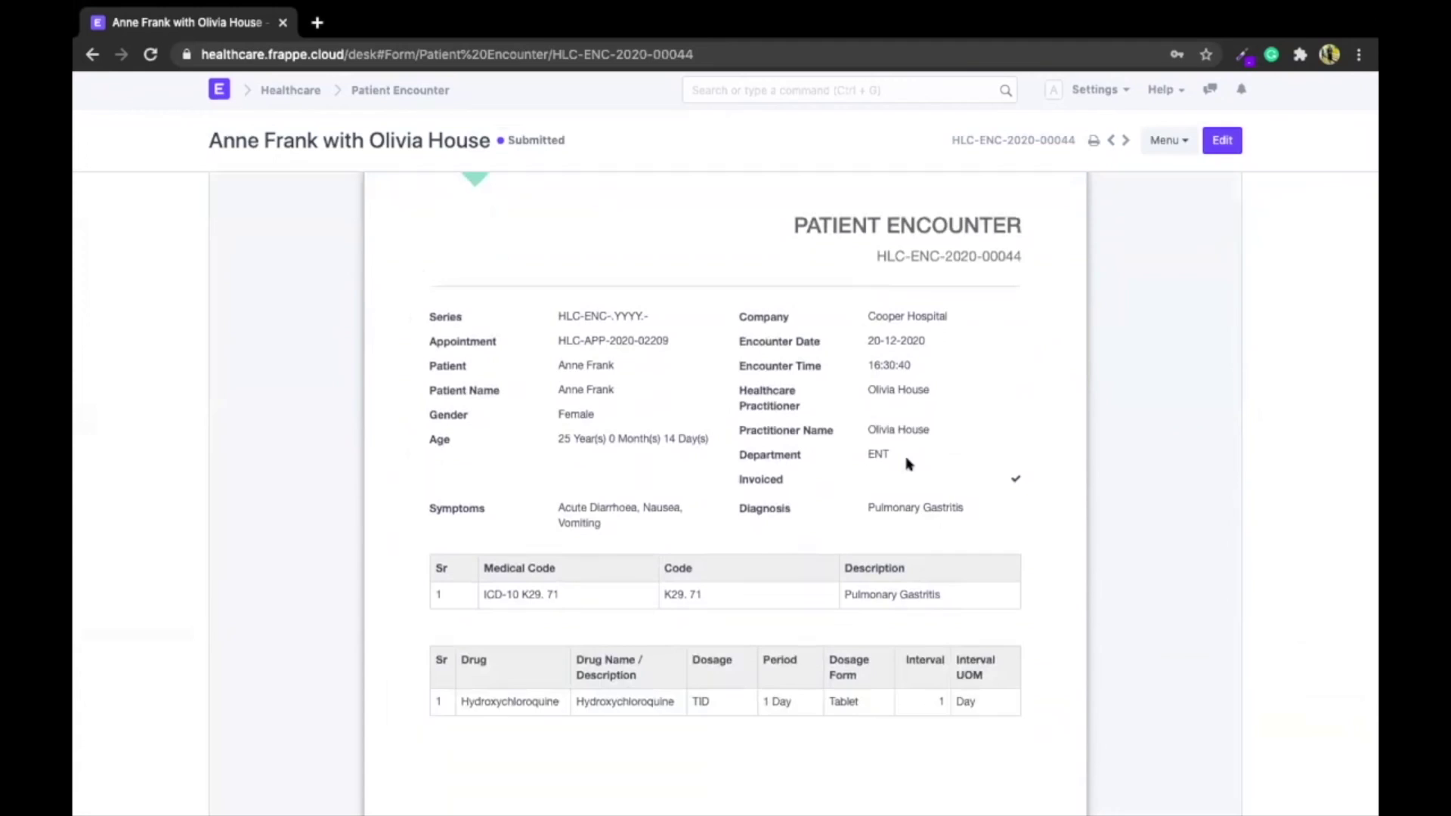
scroll(907, 463, "up", 3)
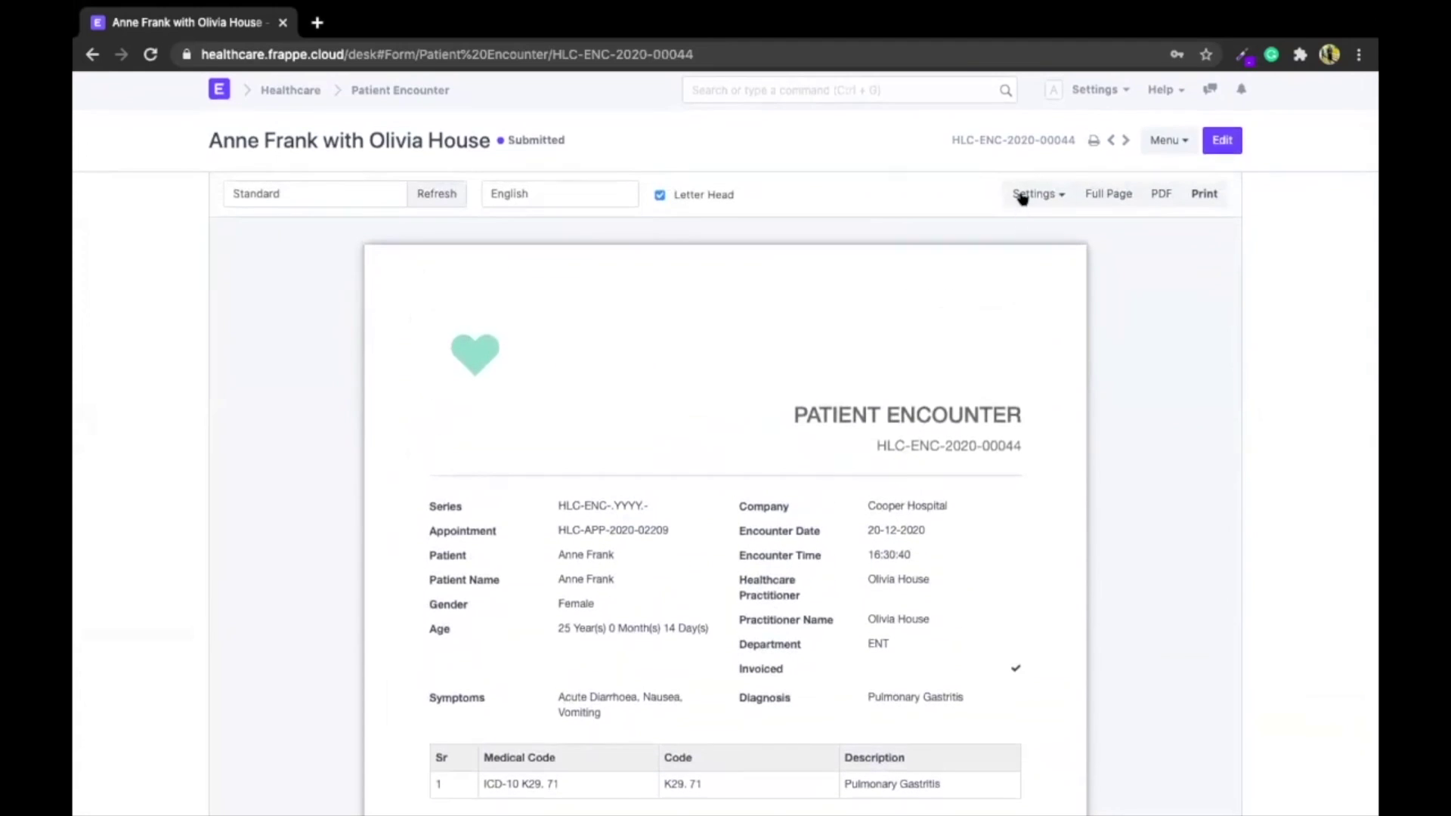
left_click(1028, 195)
left_click(1032, 282)
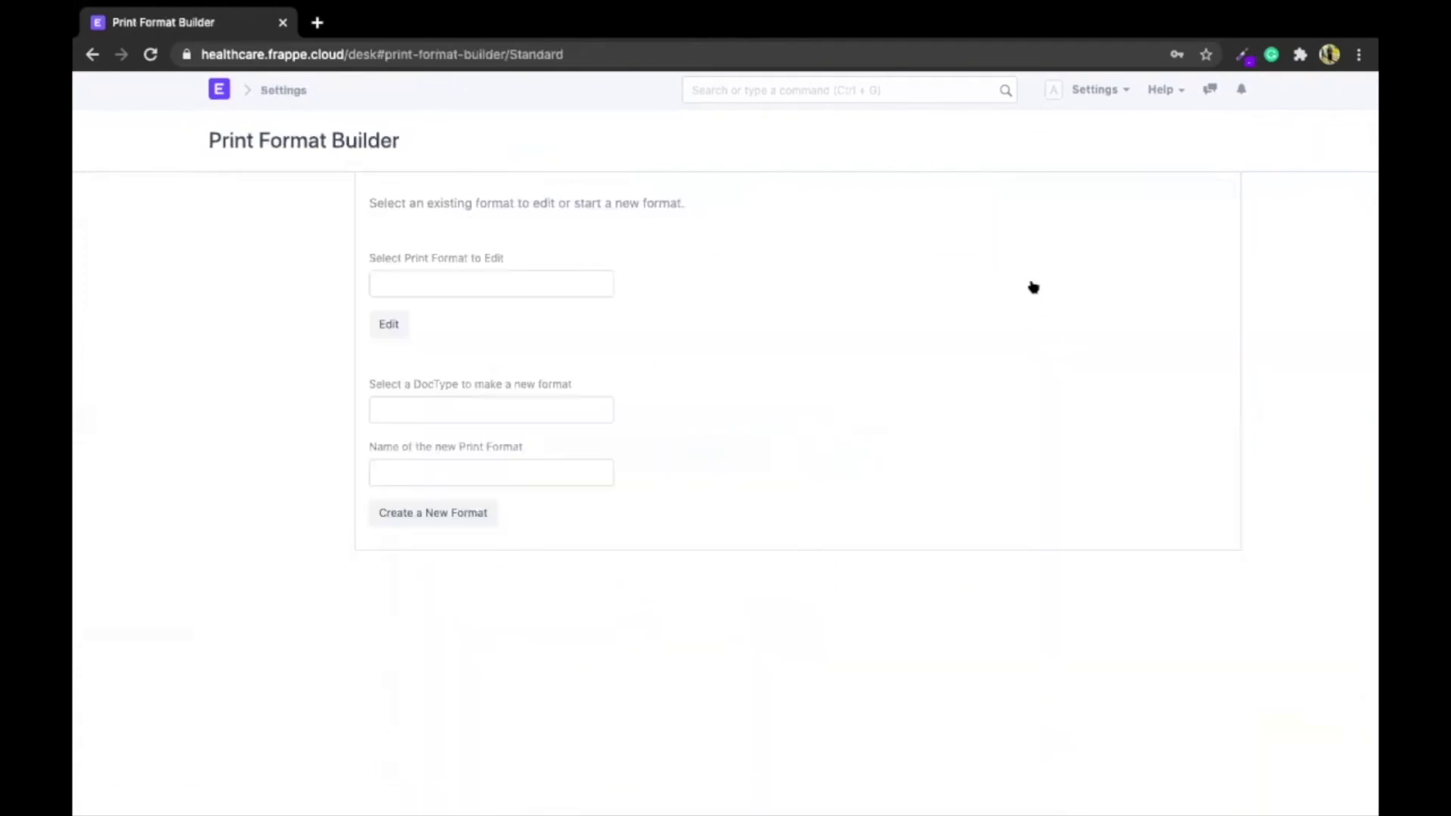
scroll(334, 216, "down", 2)
left_click_drag(237, 247, 903, 750)
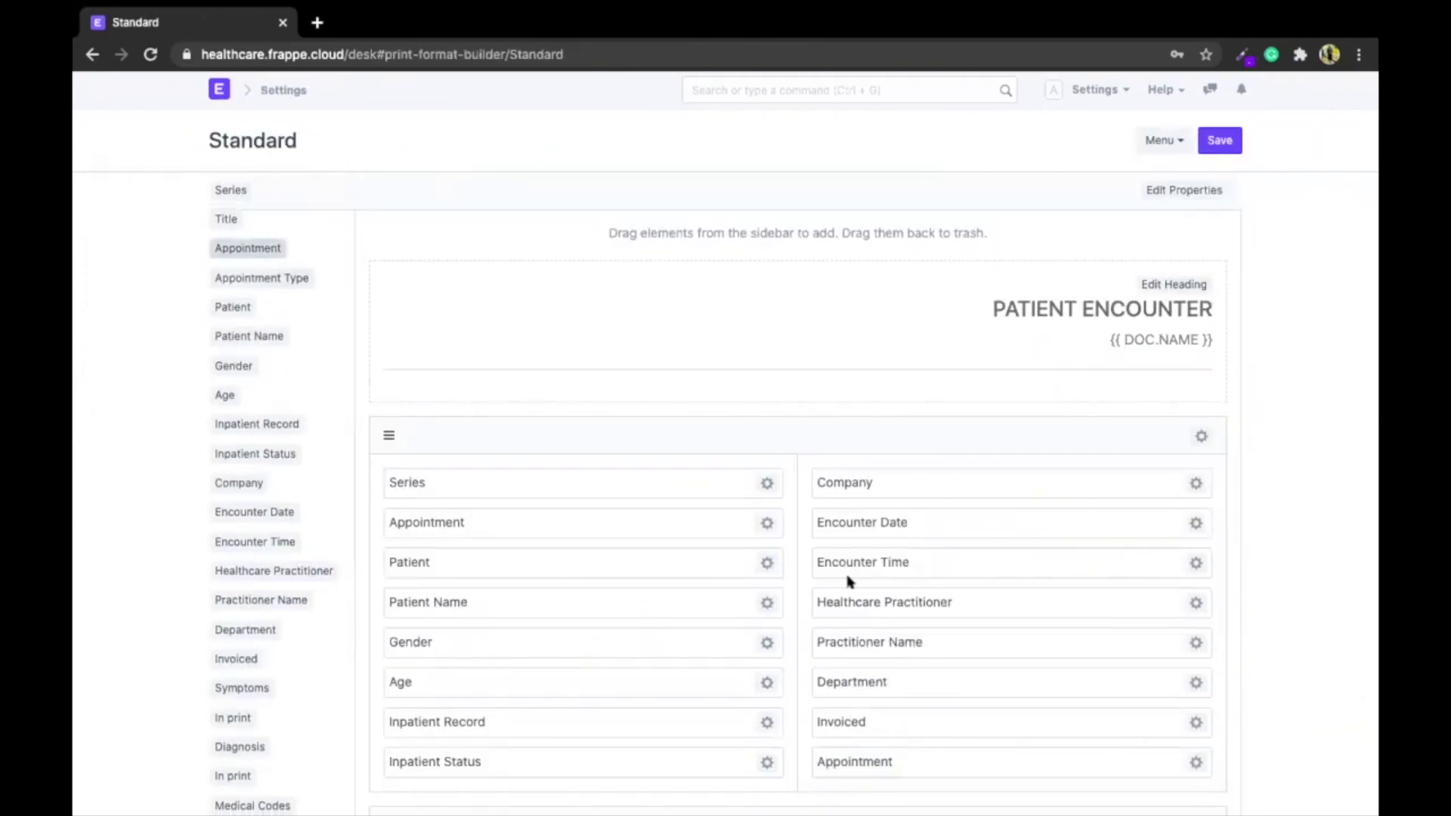
scroll(836, 349, "down", 2)
scroll(762, 530, "up", 3)
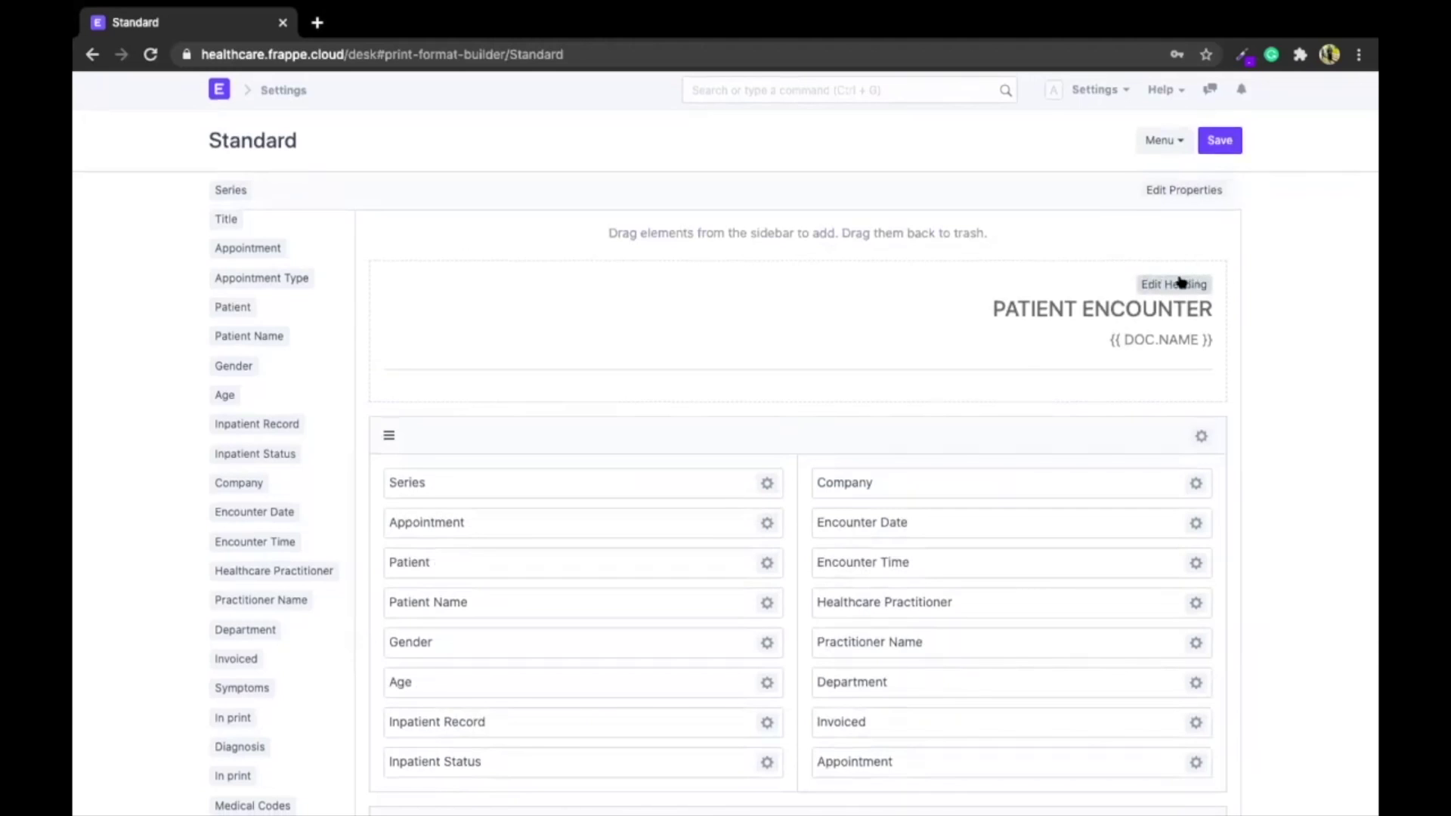
scroll(951, 372, "down", 10)
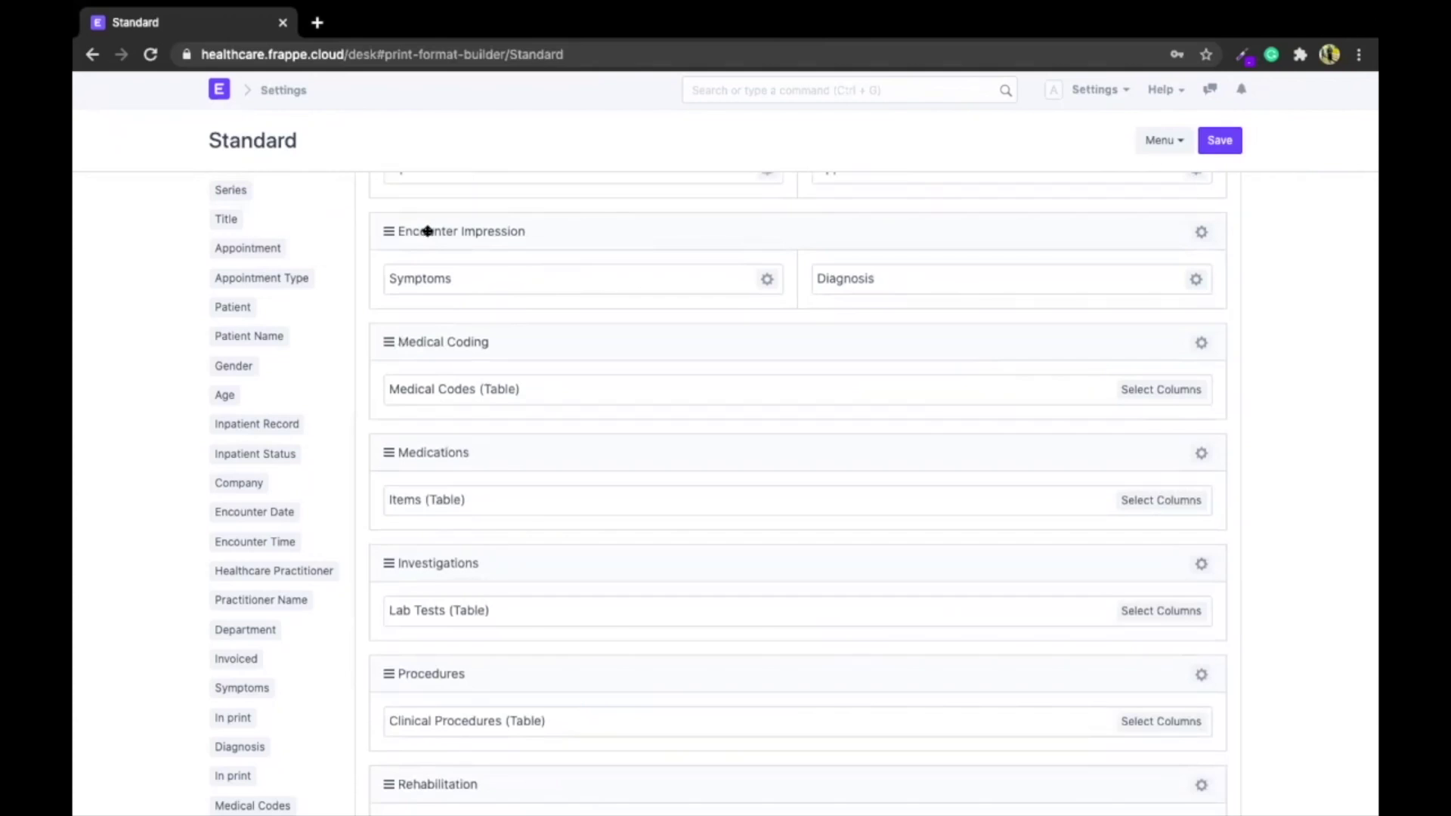
key("alt+Left")
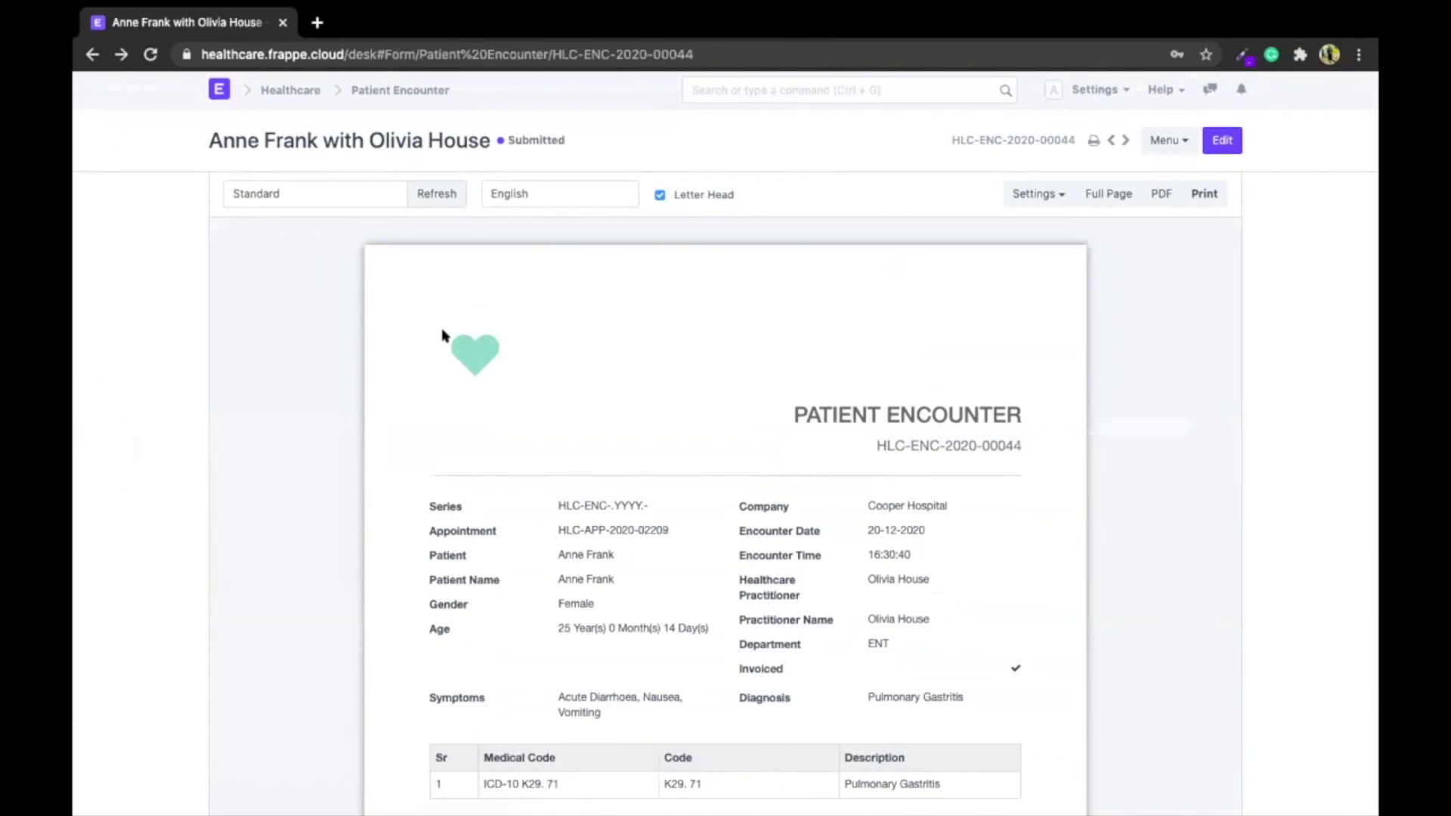
Leave the print view, open and discard a new email, returning to encounter HLC-ENC-2020-00044
left_click(1093, 141)
scroll(970, 192, "down", 15)
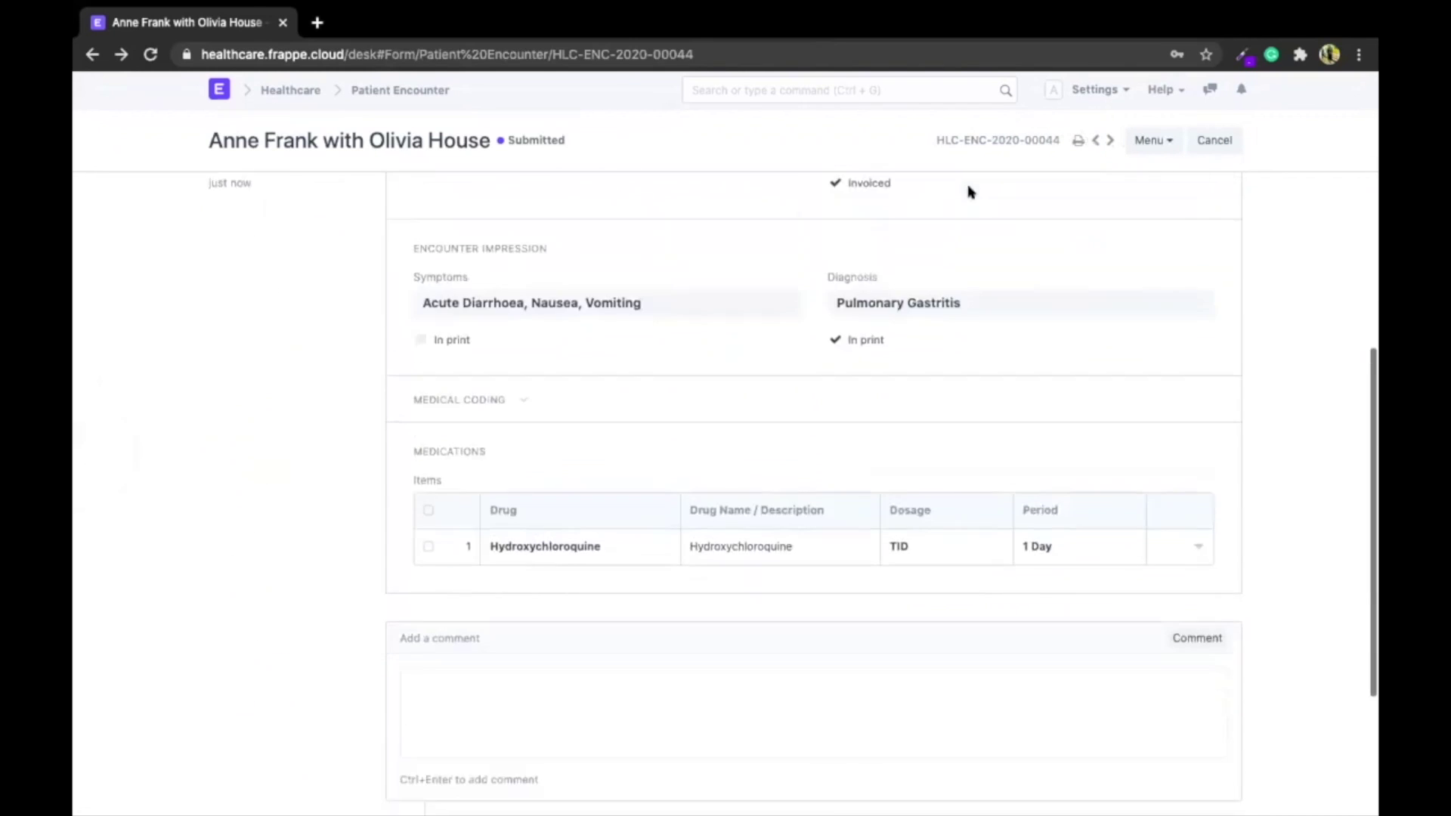
left_click(458, 584)
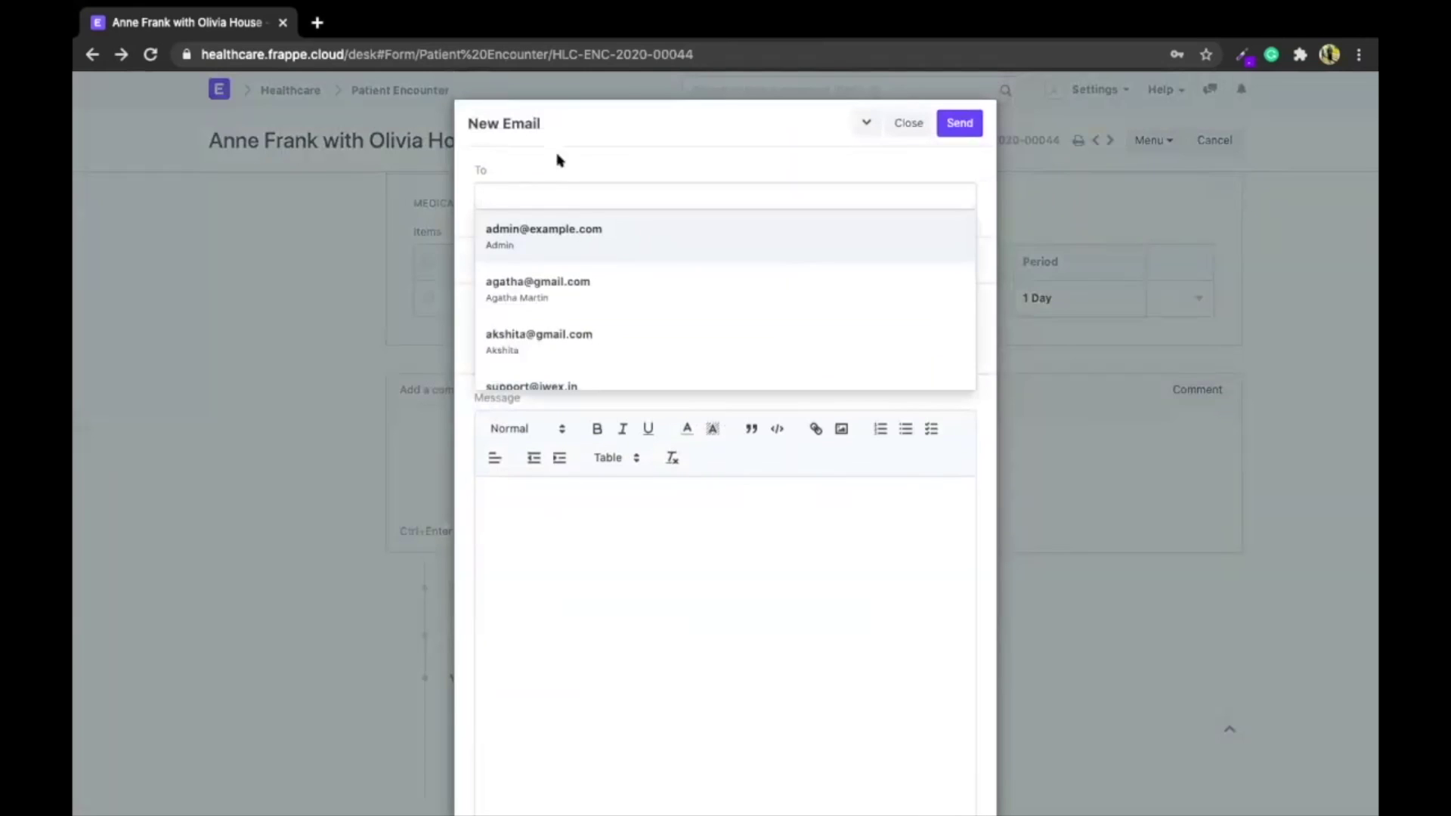
scroll(269, 412, "up", 5)
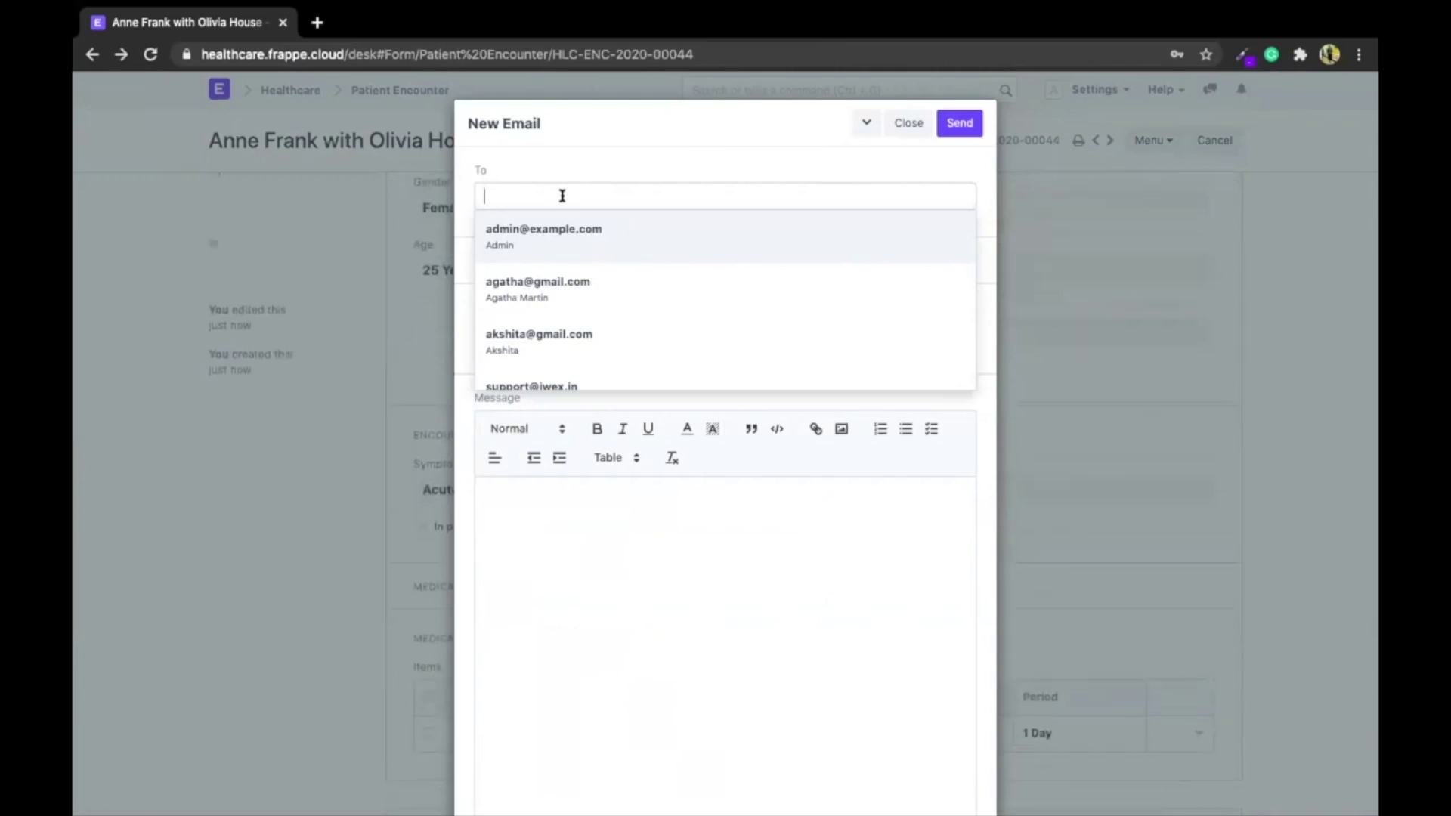
left_click(908, 122)
scroll(529, 349, "up", 5)
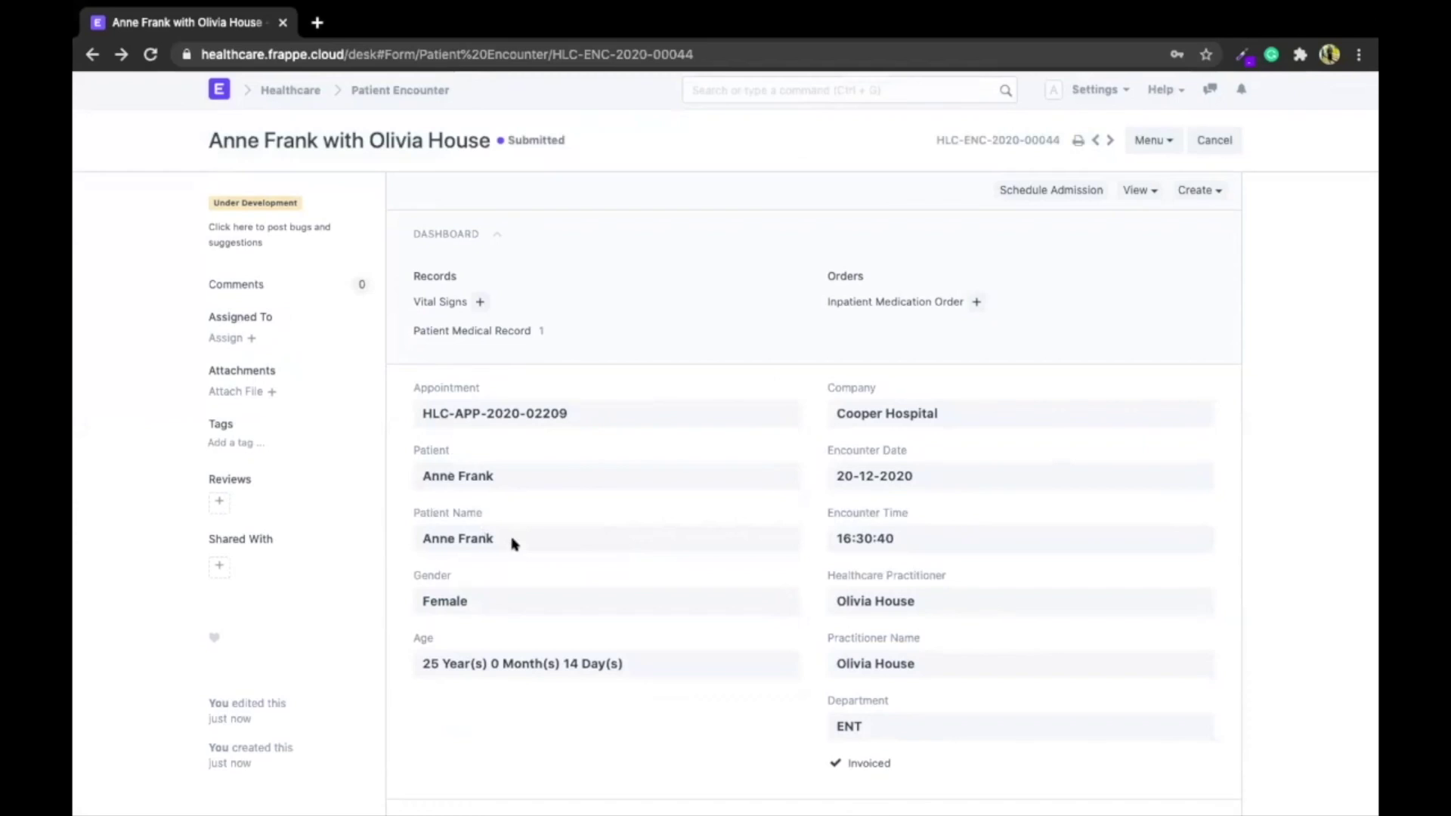
Open Customize Form for Patient Encounter and insert a new field below Patient Name
left_click(1150, 141)
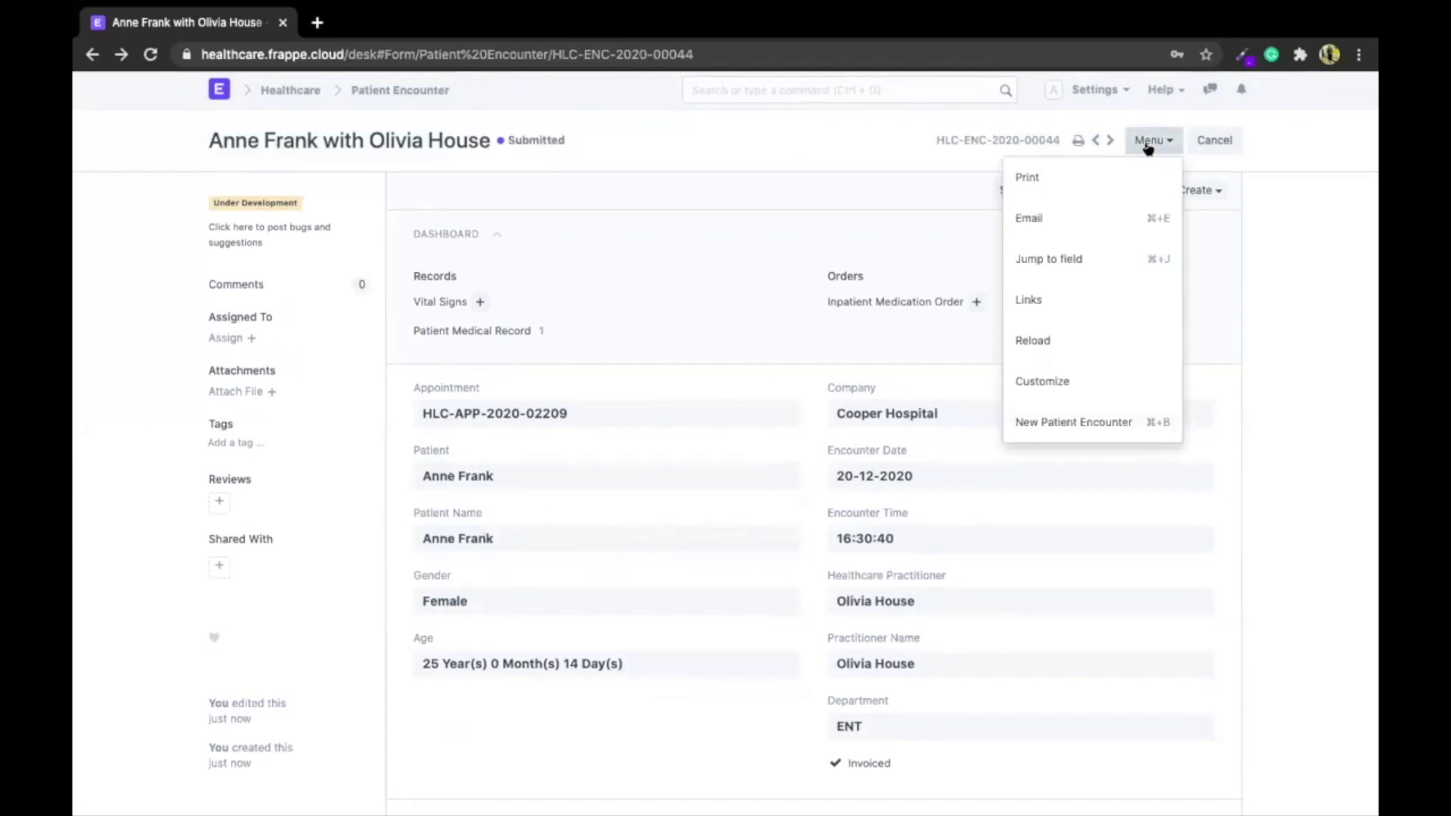
left_click(1051, 382)
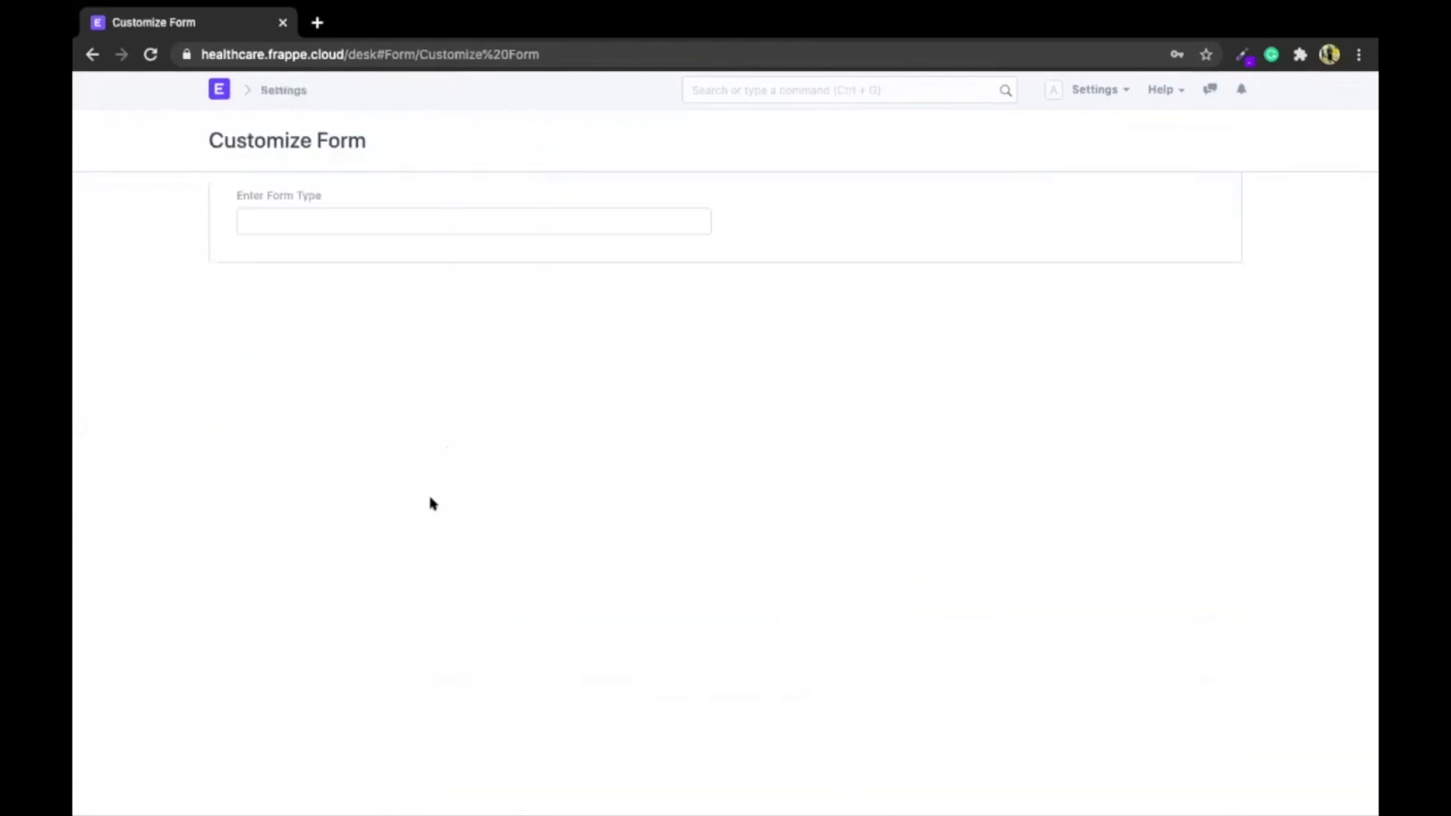
scroll(76, 576, "down", 15)
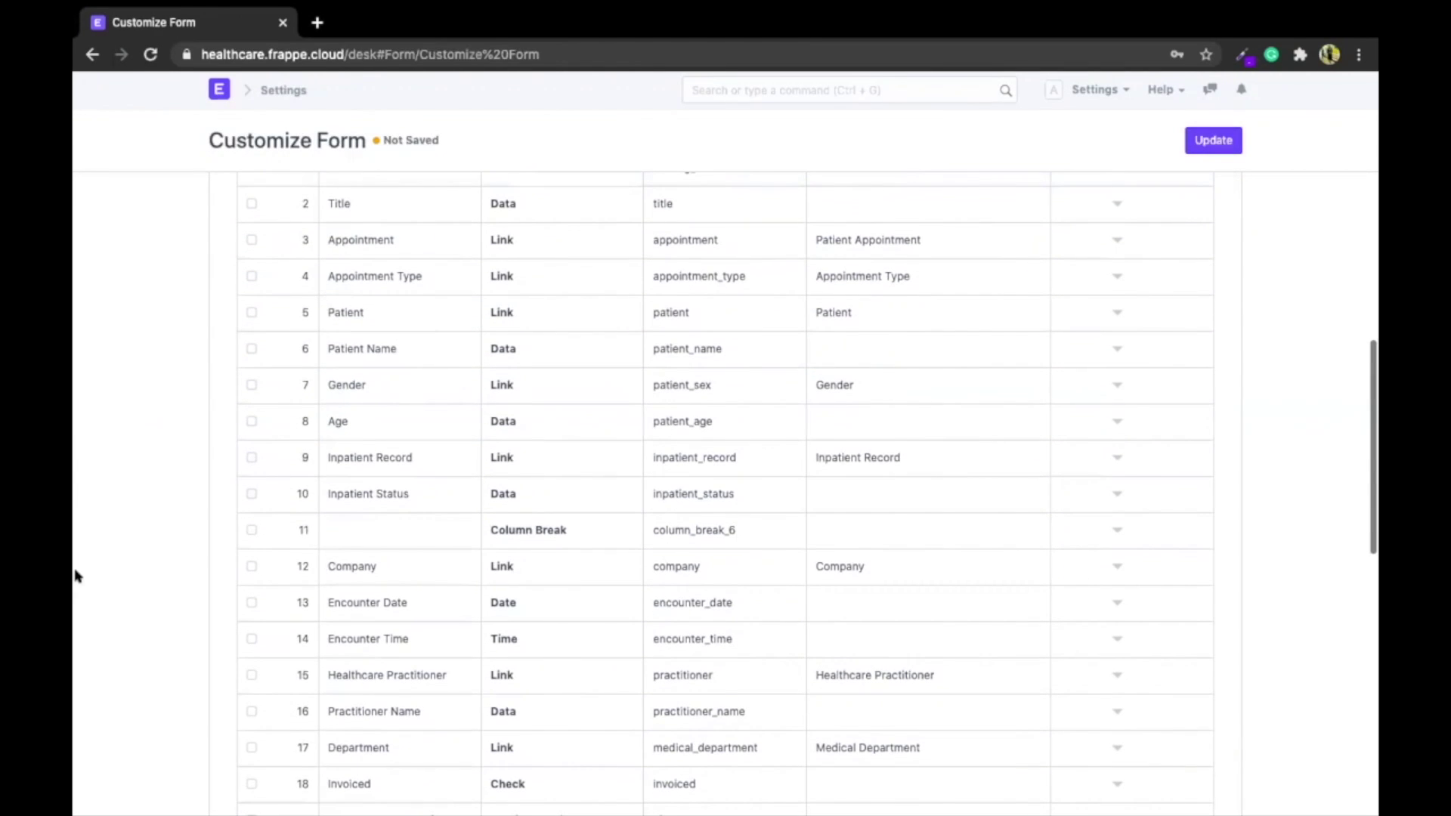
left_click(1115, 348)
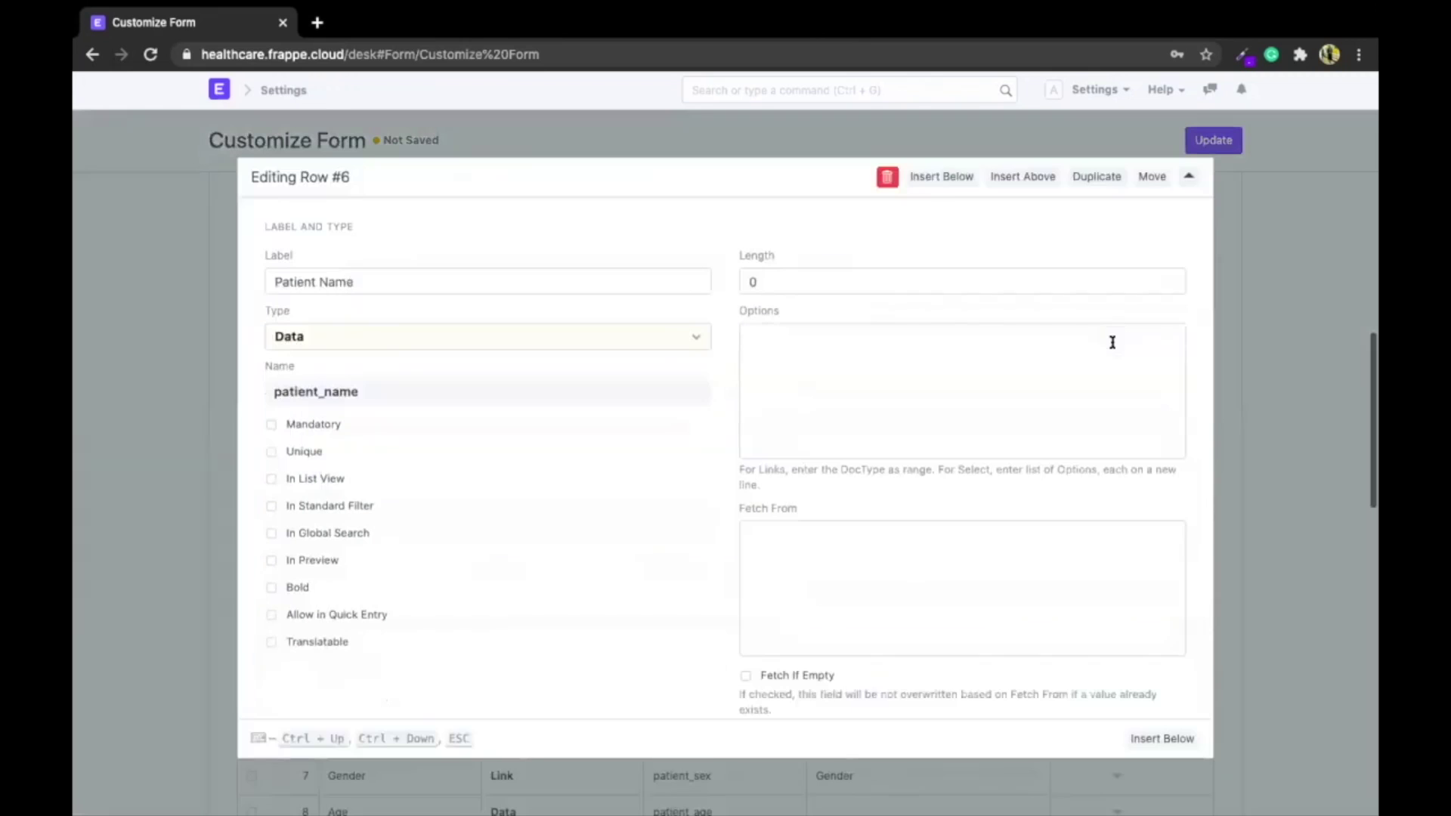
left_click(924, 182)
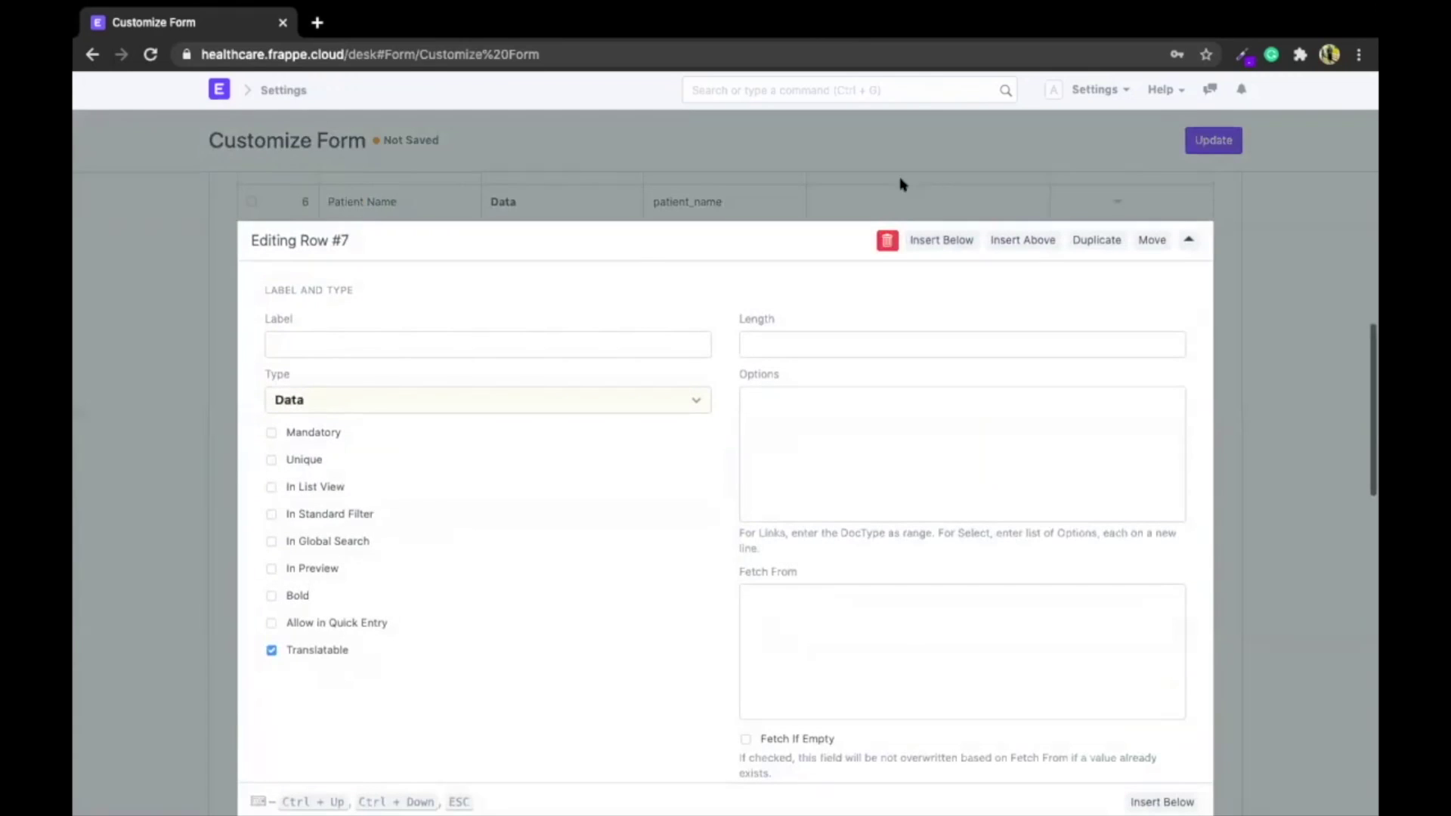
Make it an Email Data field fetched from patient.email and save the customization
left_click(364, 401)
left_click(326, 401)
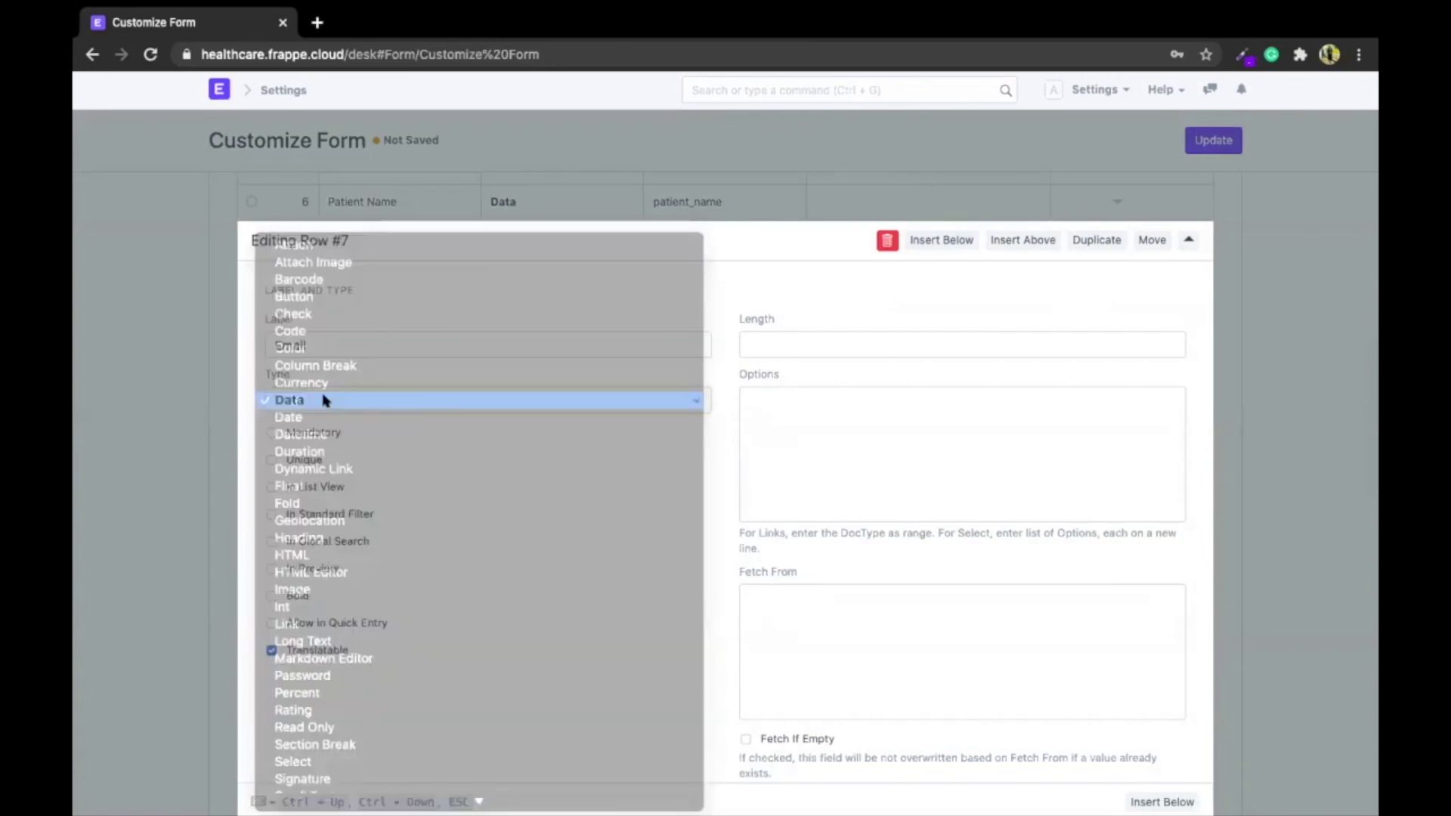
type("l")
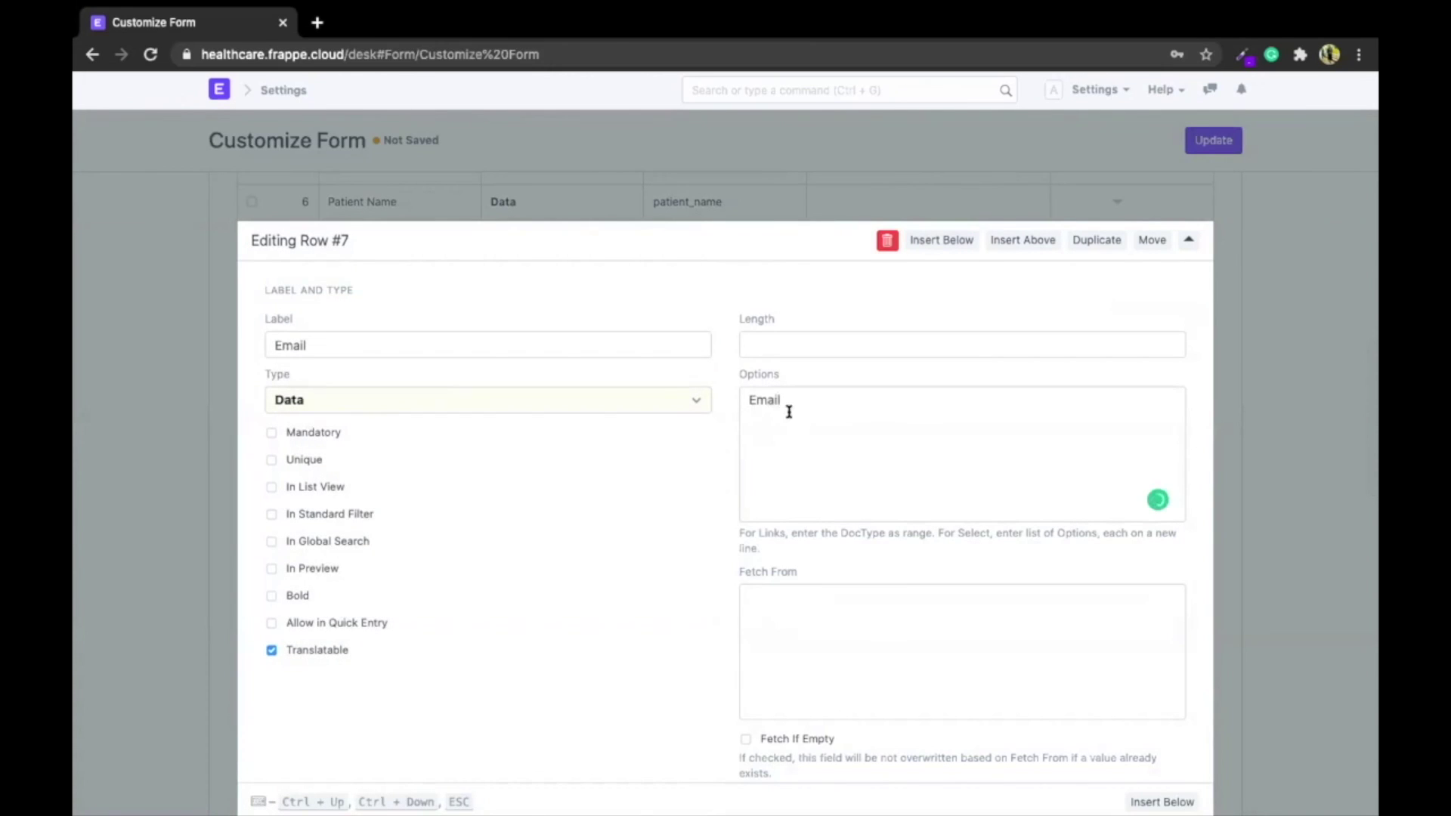
double_click(762, 404)
scroll(692, 532, "down", 3)
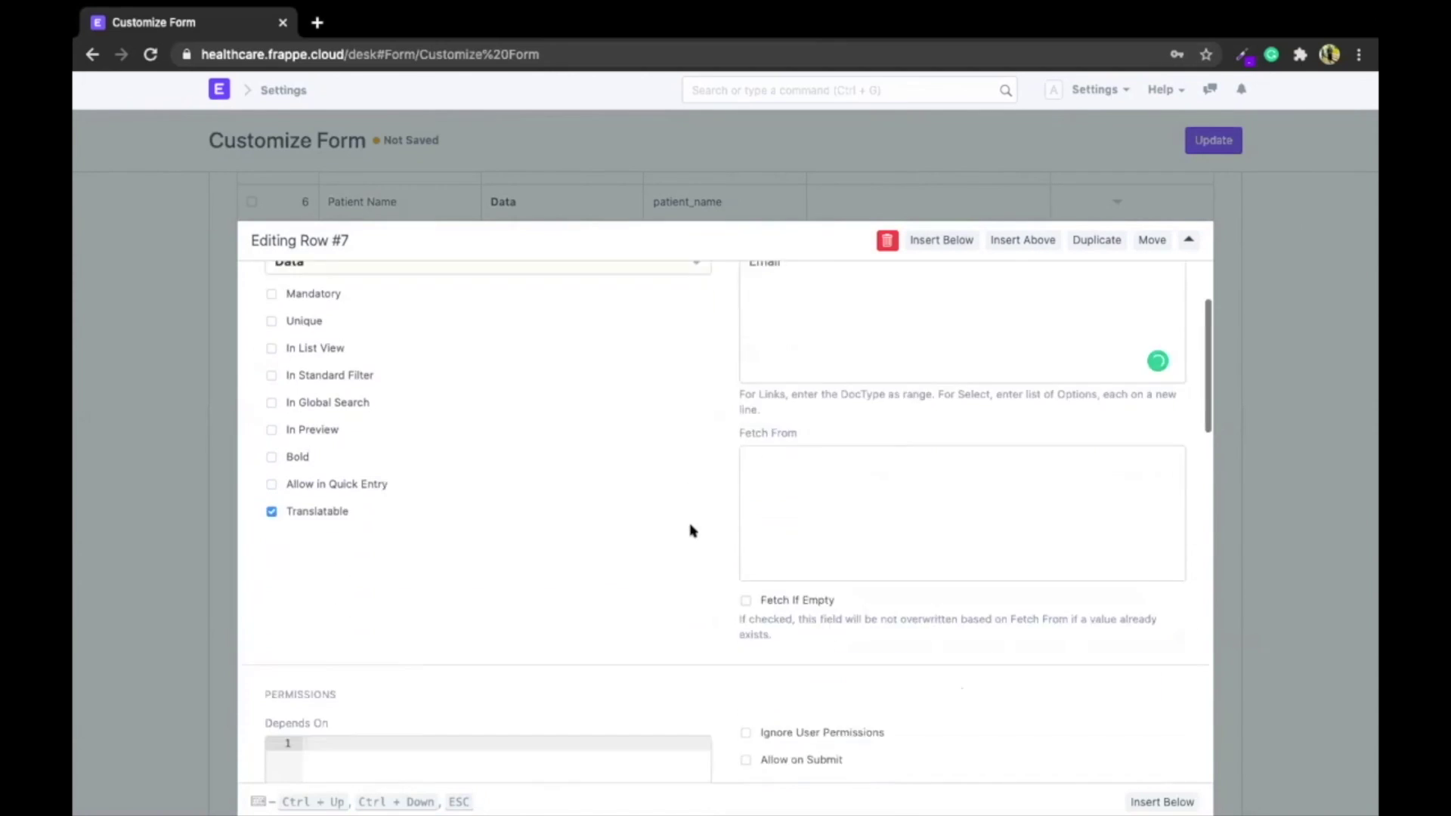
scroll(691, 529, "up", 2)
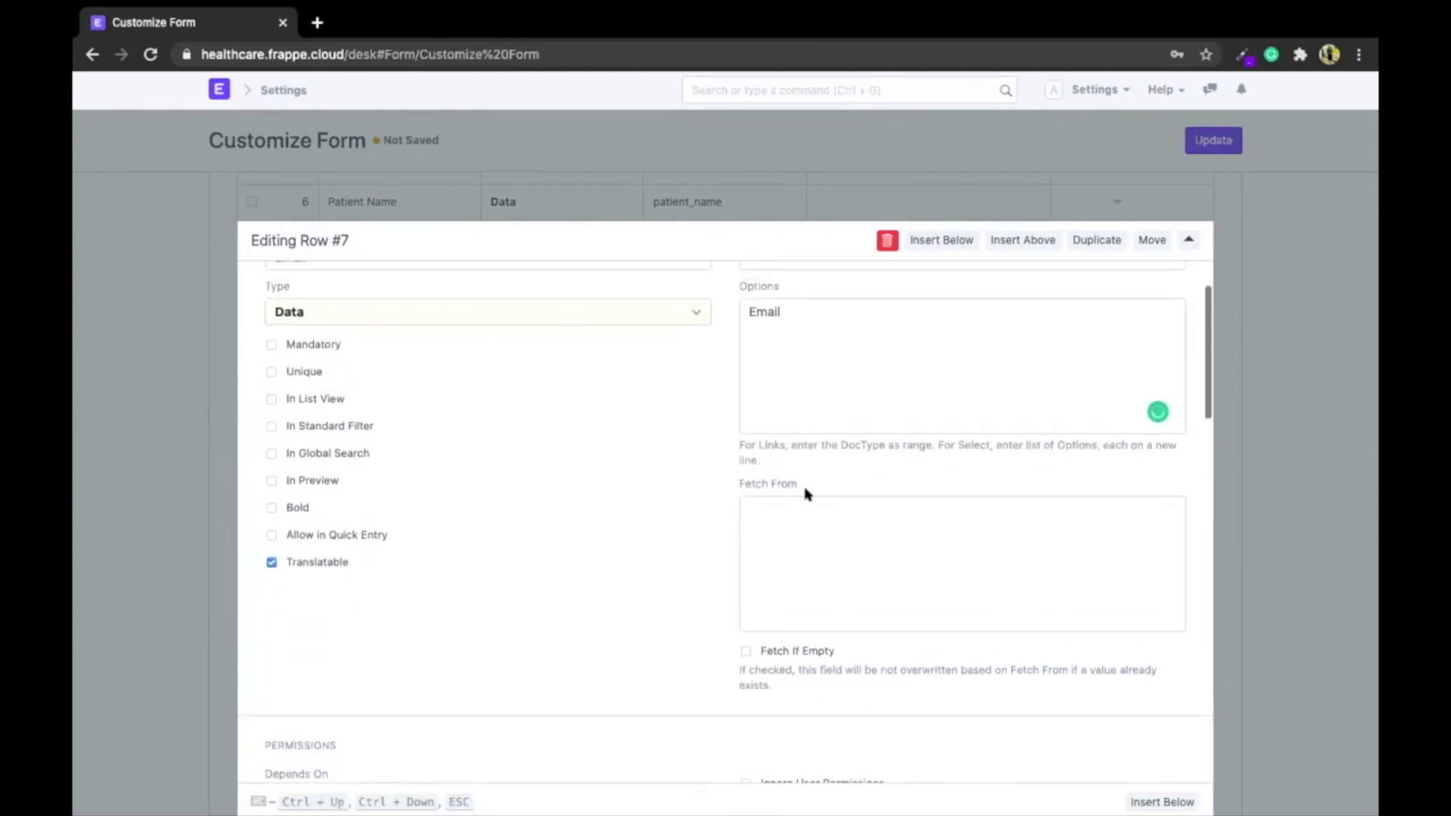
left_click(805, 513)
scroll(136, 415, "up", 2)
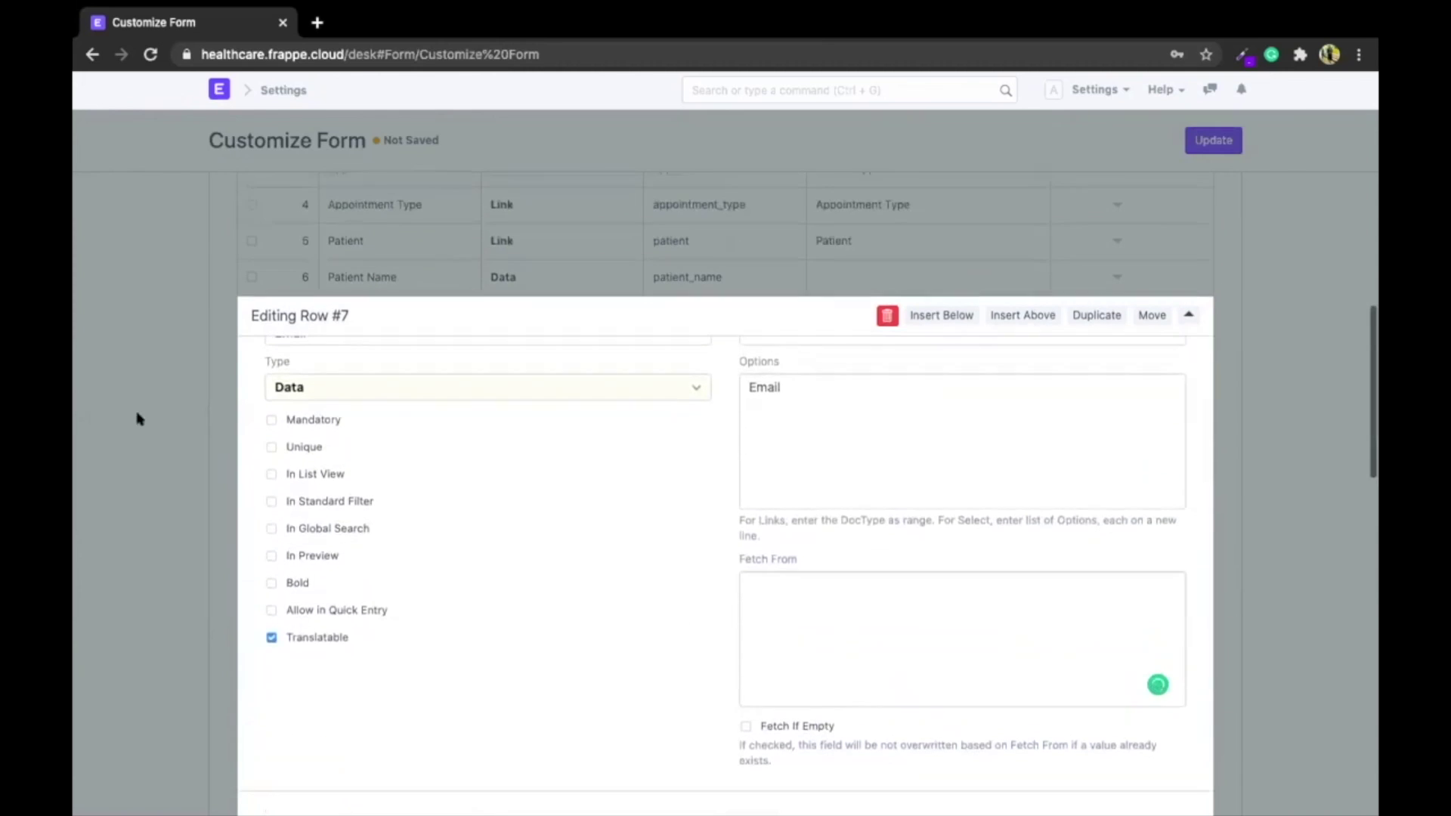
scroll(136, 419, "up", 1)
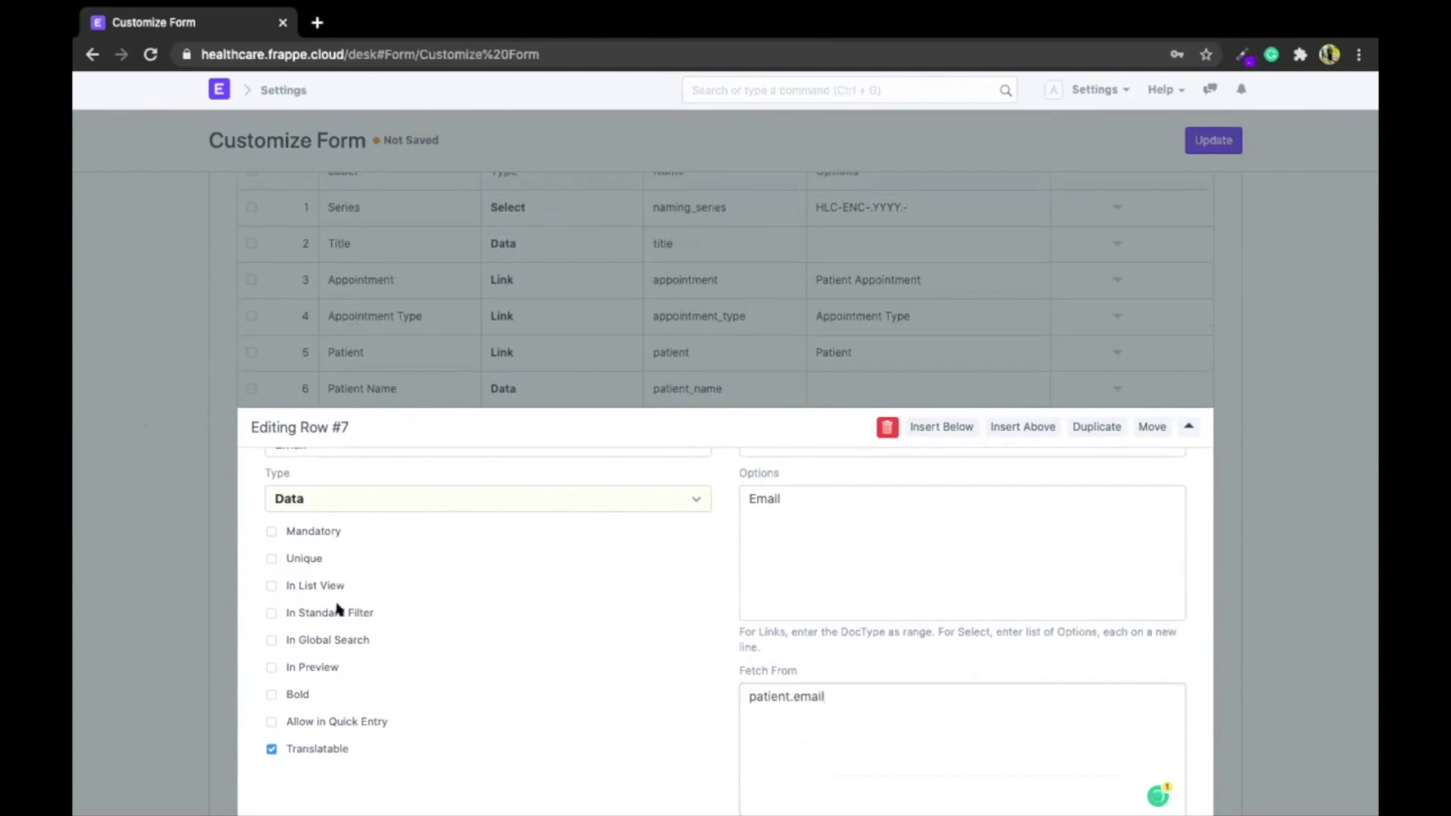
key("Escape")
scroll(338, 610, "up", 15)
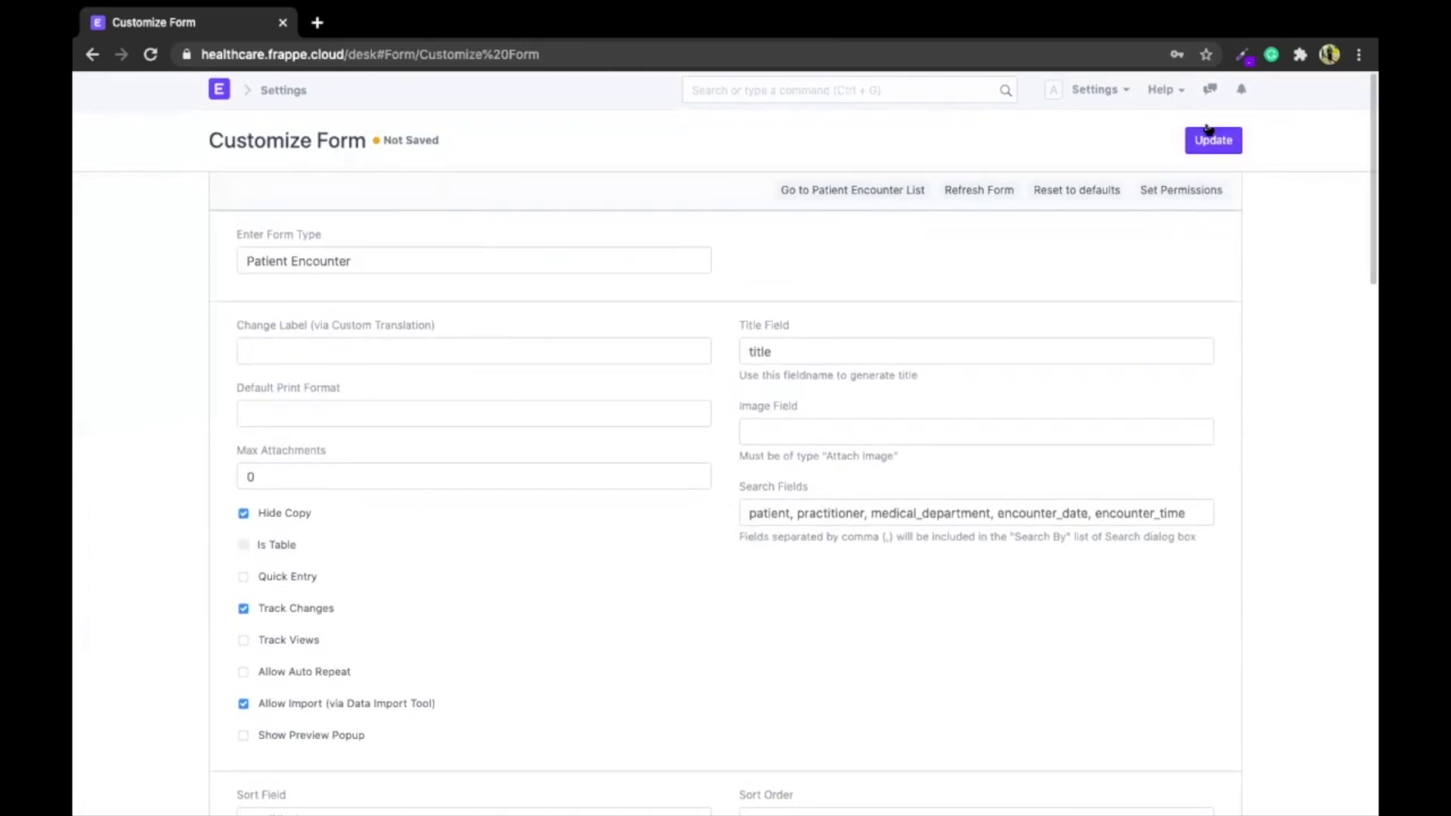
left_click(1217, 139)
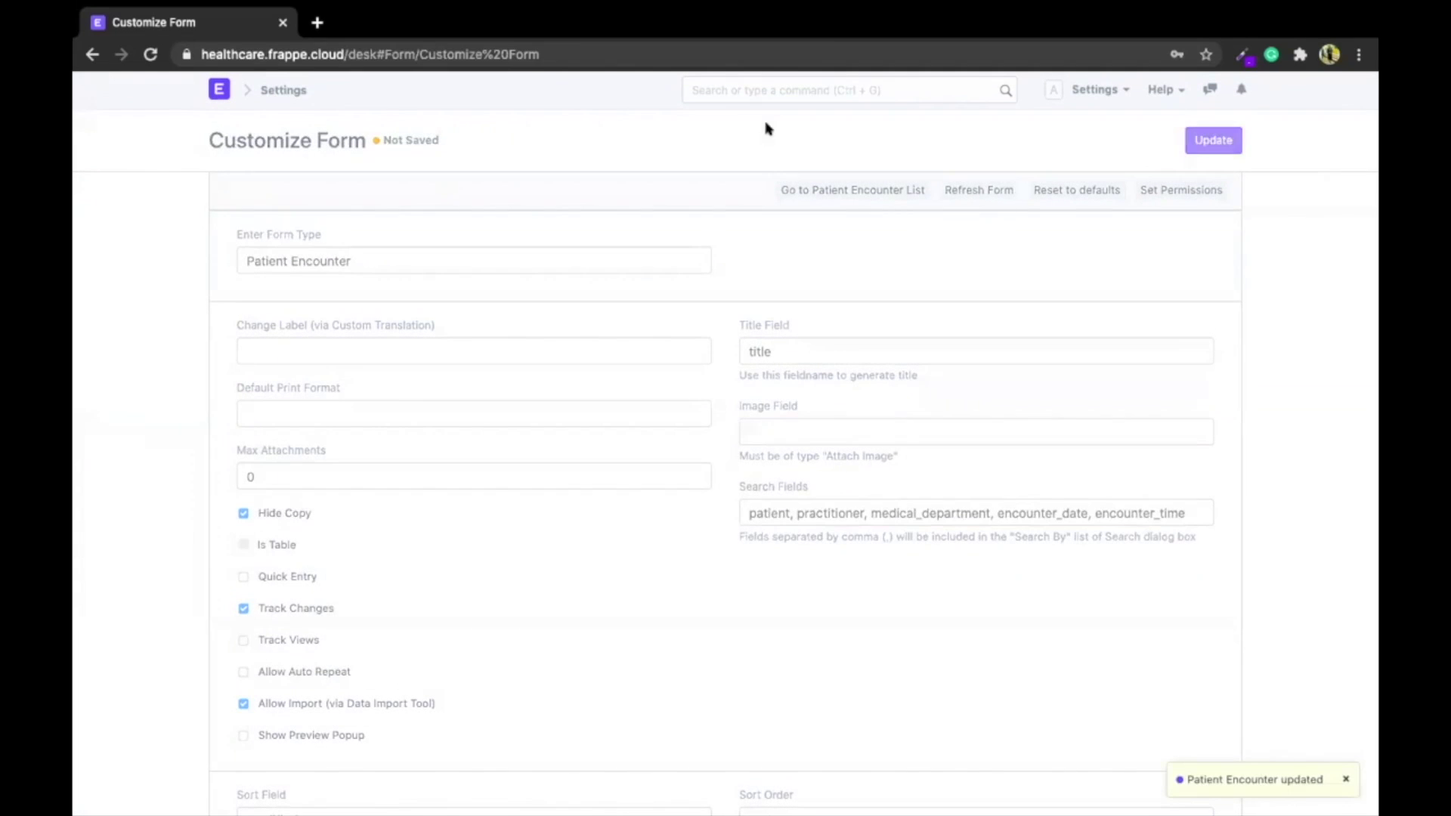
Open the Patient Encounter list via 'patient en' and start a new encounter
left_click(776, 84)
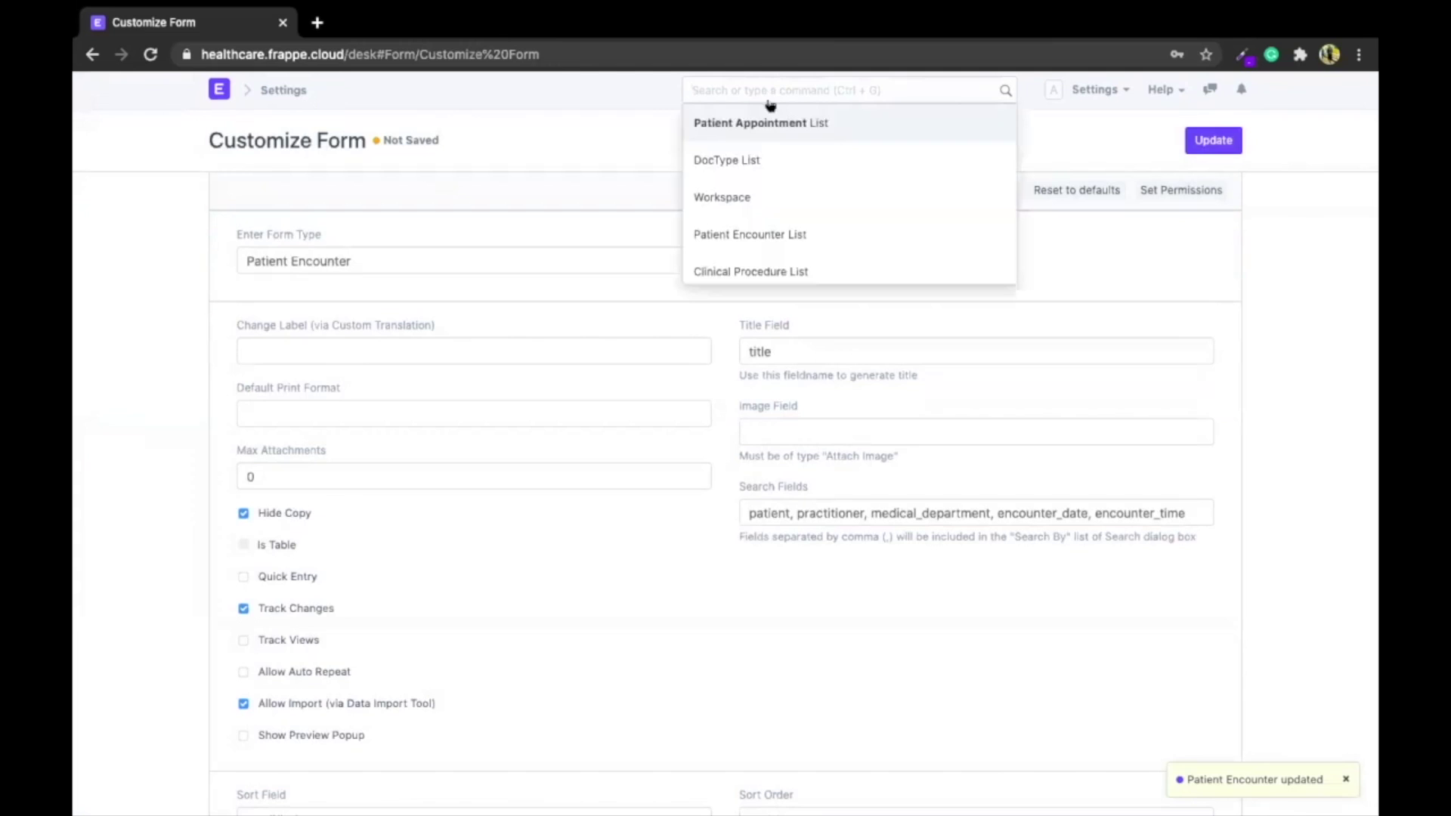
type("patient en")
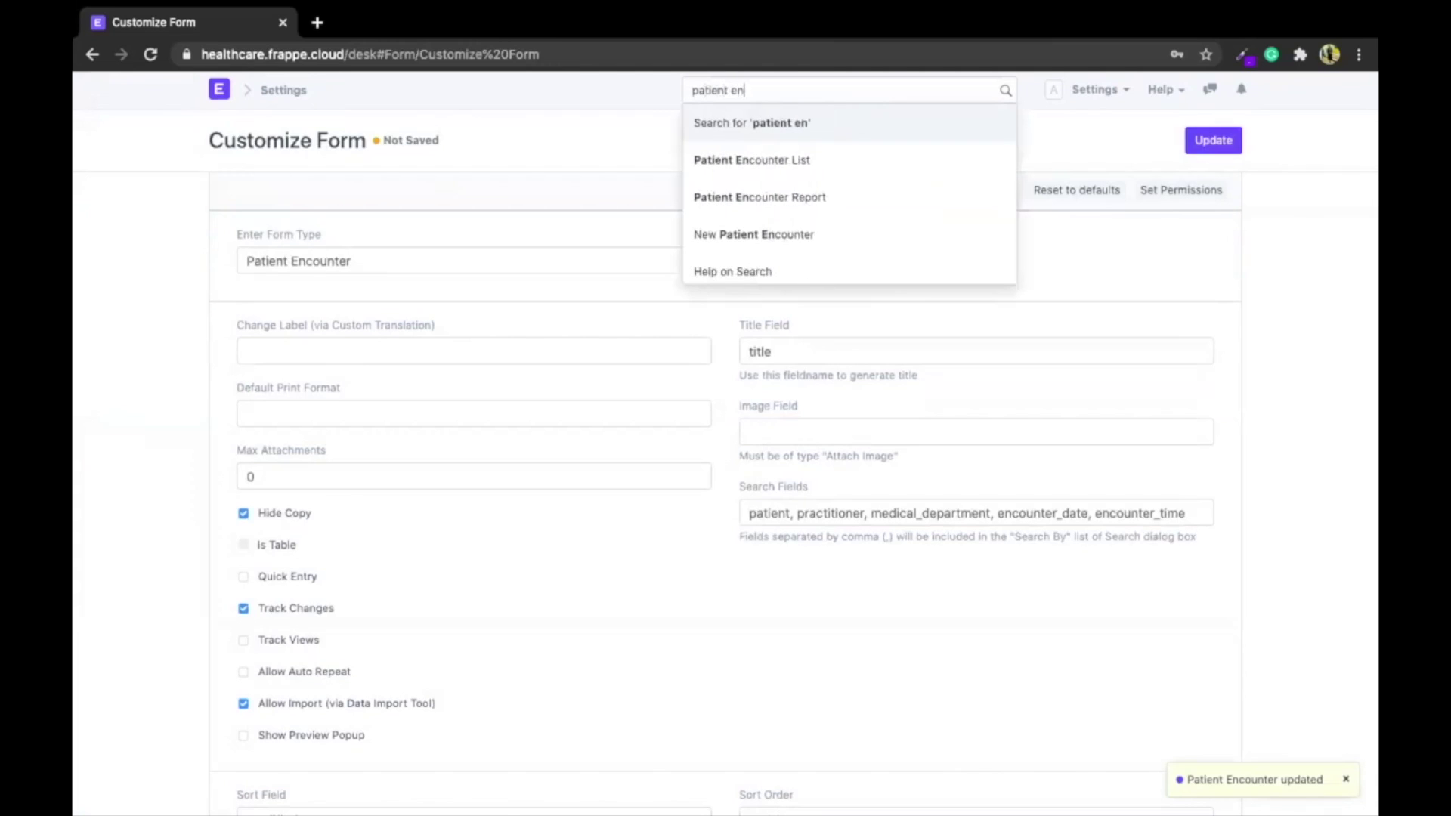
key("Down")
key("Return")
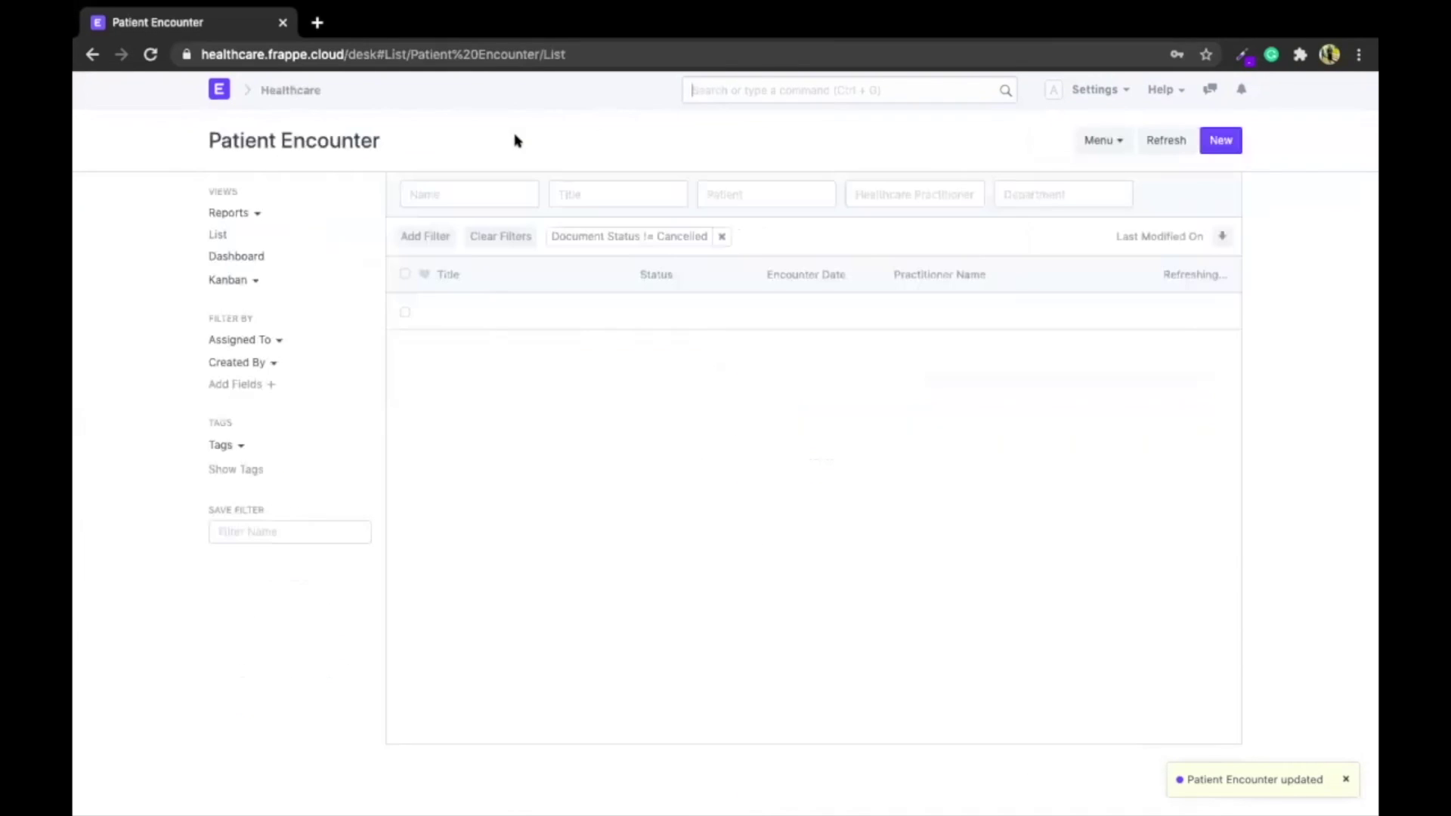
key("super+r")
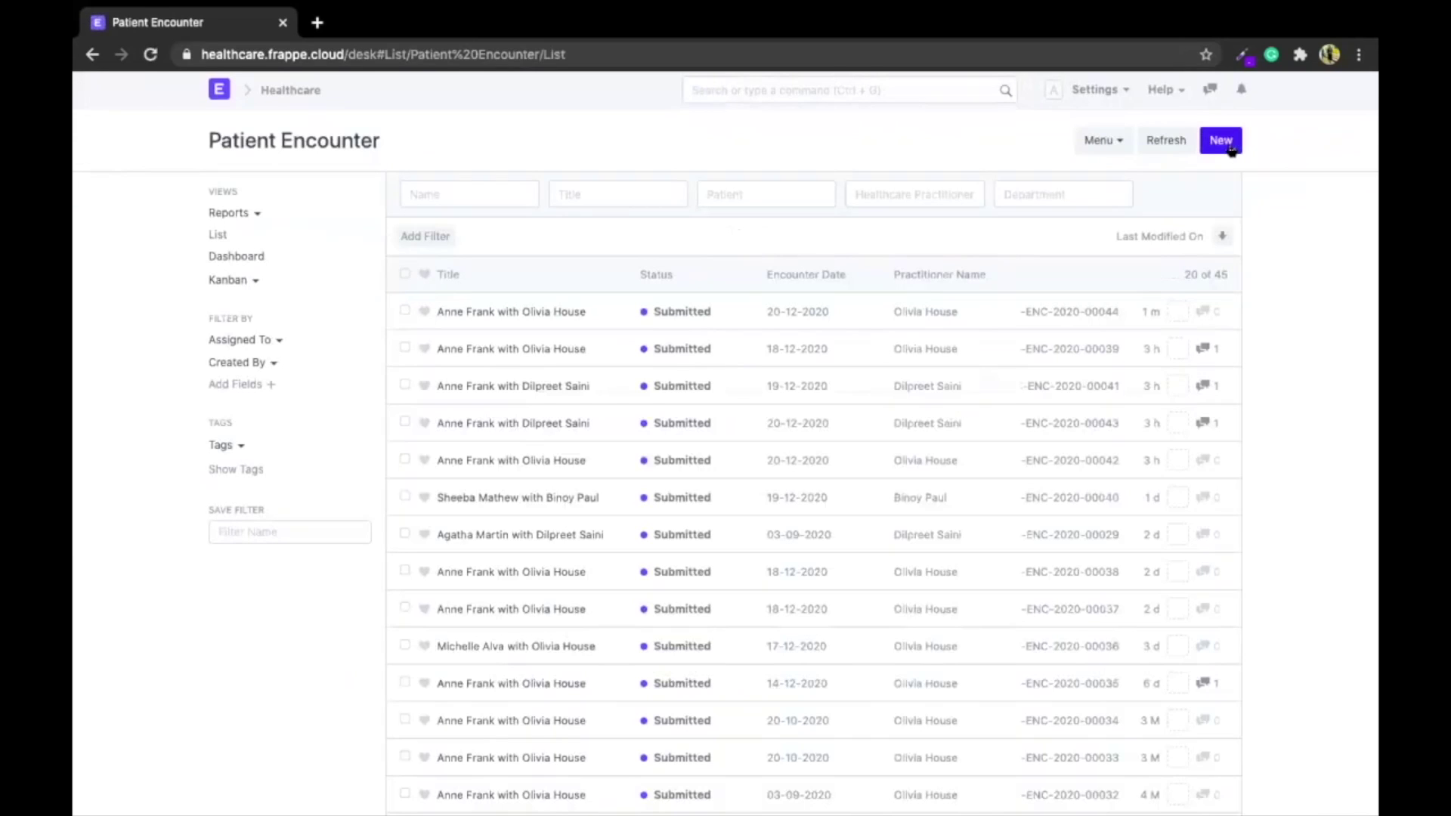
left_click(1229, 147)
Set the patient and a General Surgery practitioner, then save and submit the encounter
type("anne")
key("Return")
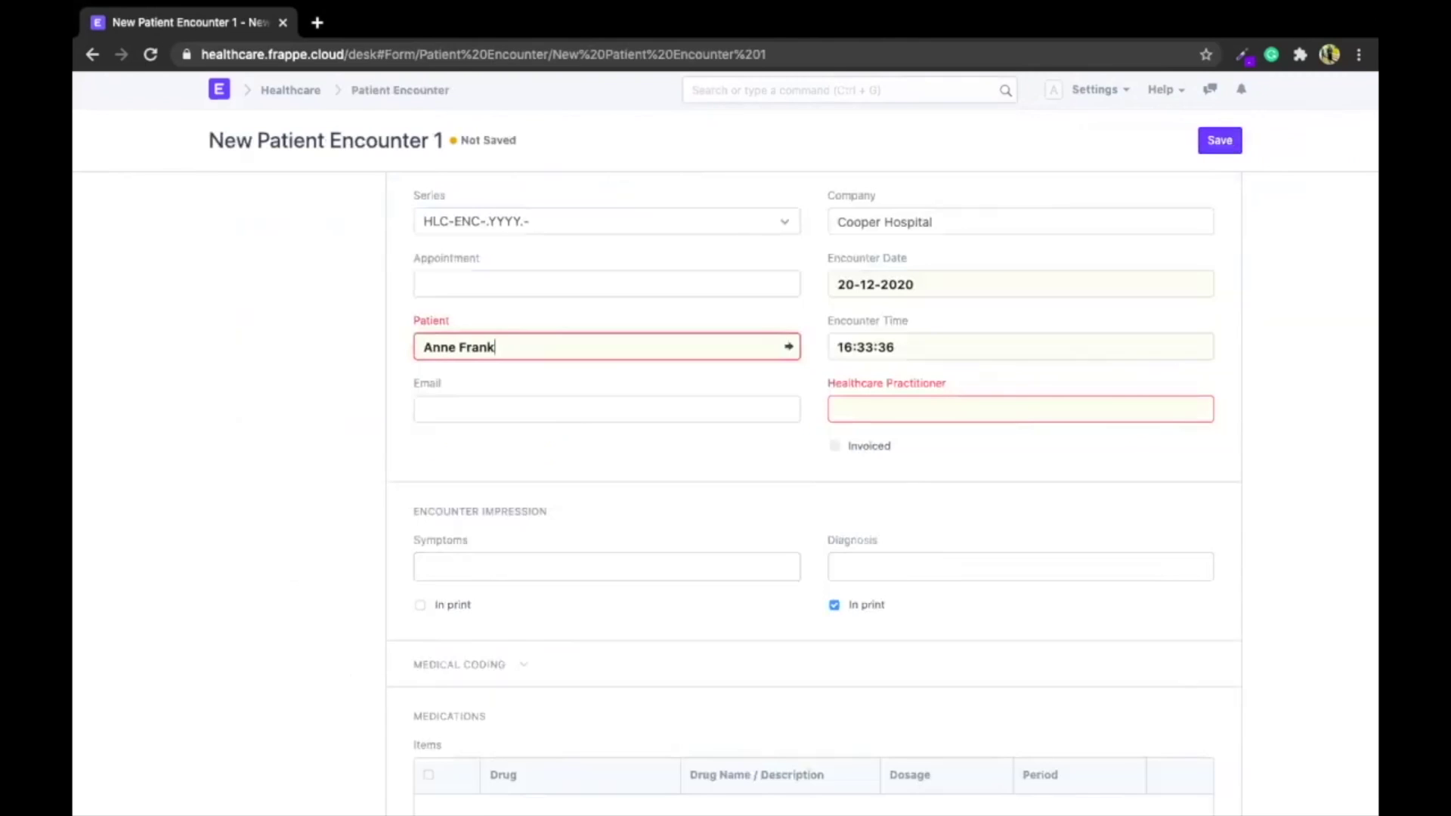
scroll(413, 447, "down", 1)
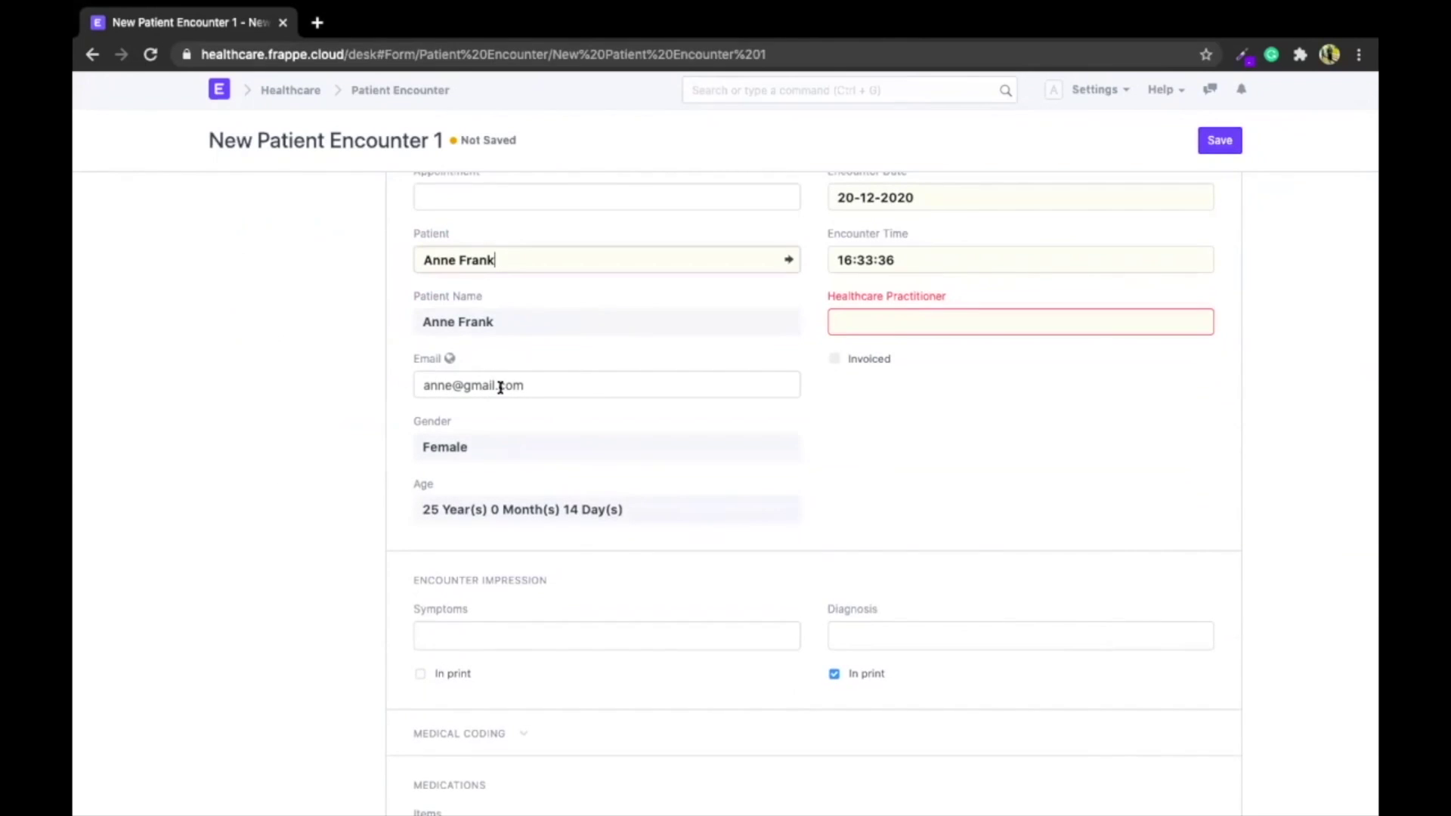
left_click(1027, 314)
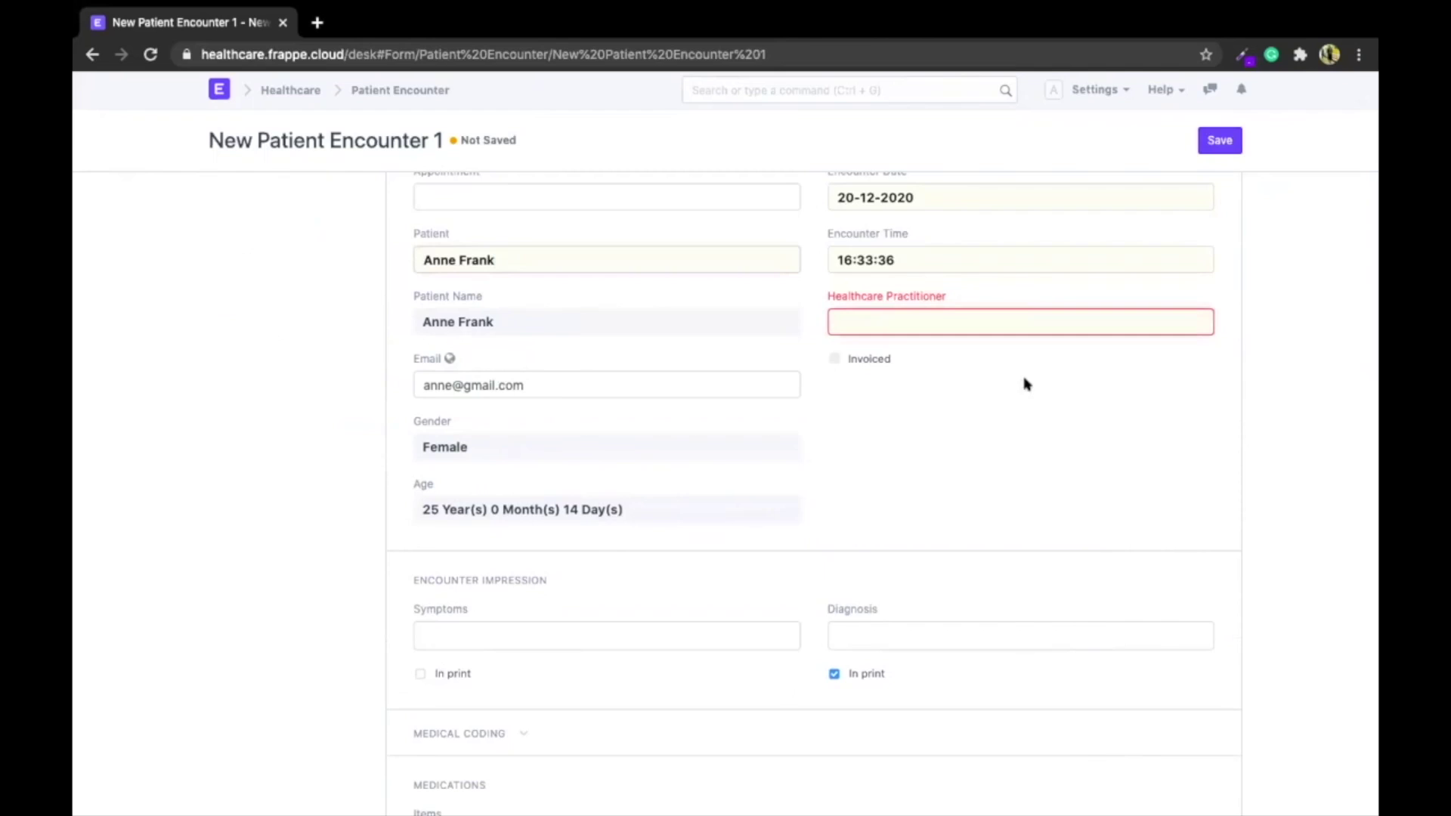
left_click(965, 360)
left_click(1232, 140)
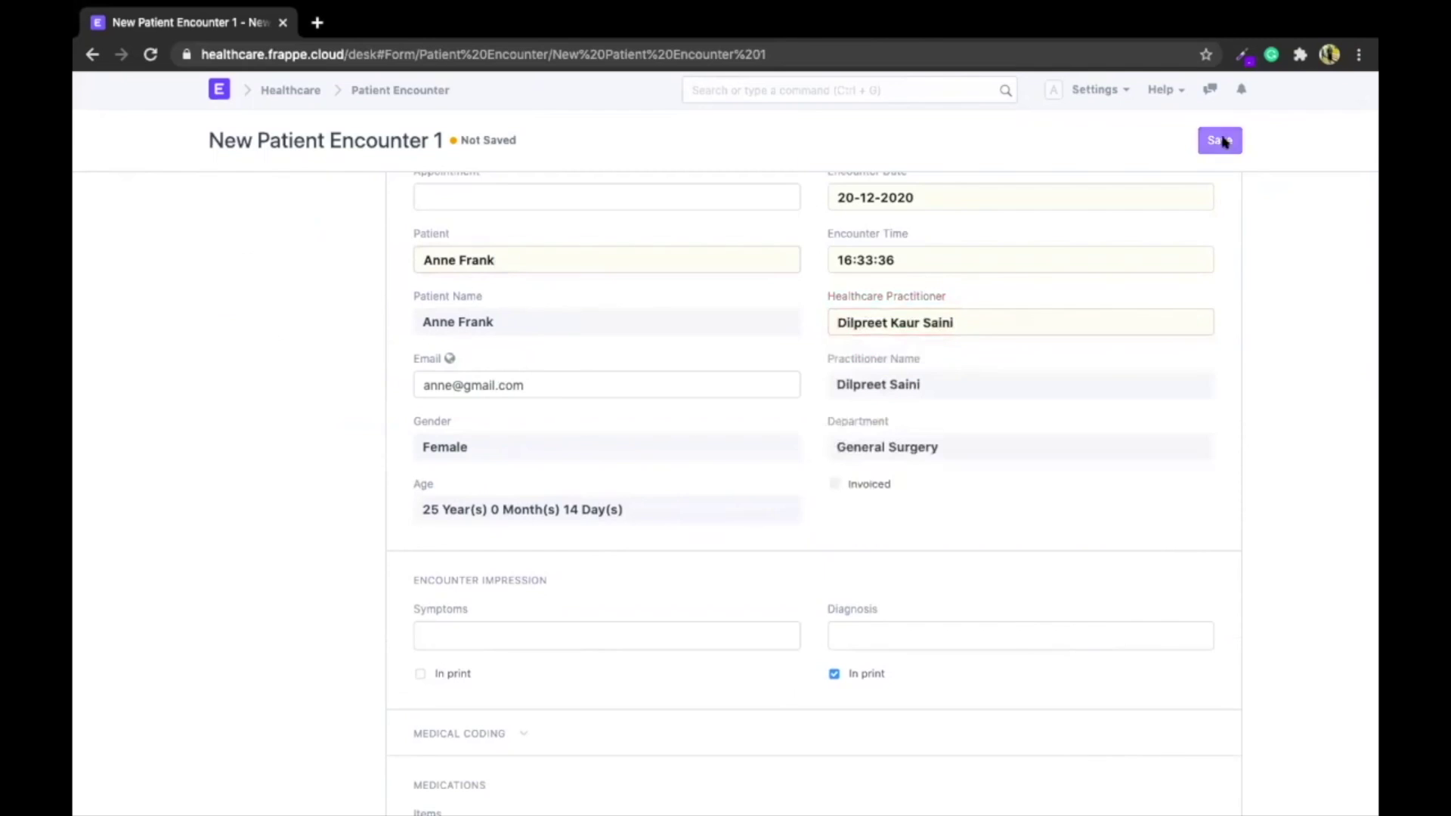
left_click(1232, 140)
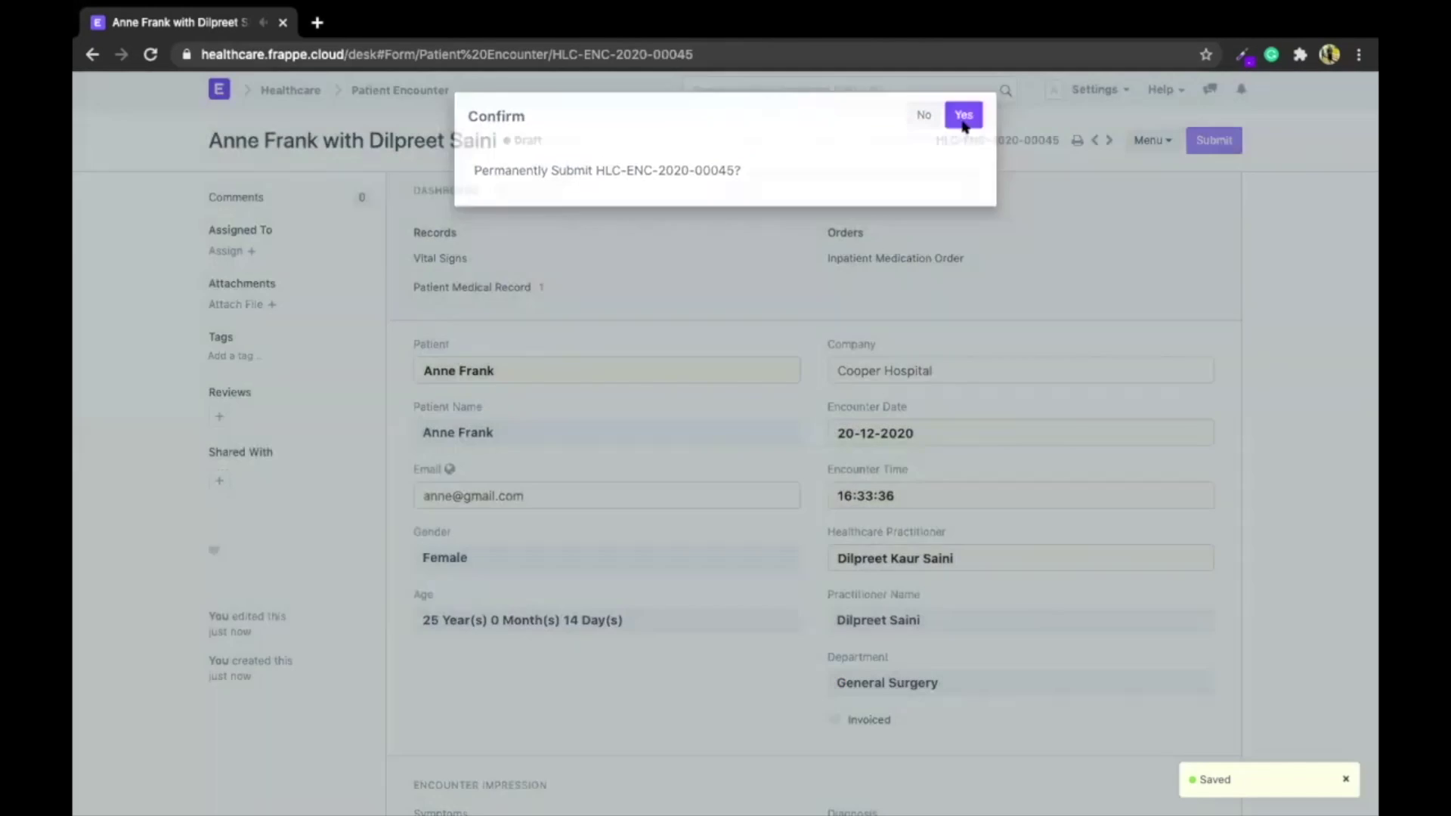
left_click(962, 116)
scroll(492, 490, "down", 5)
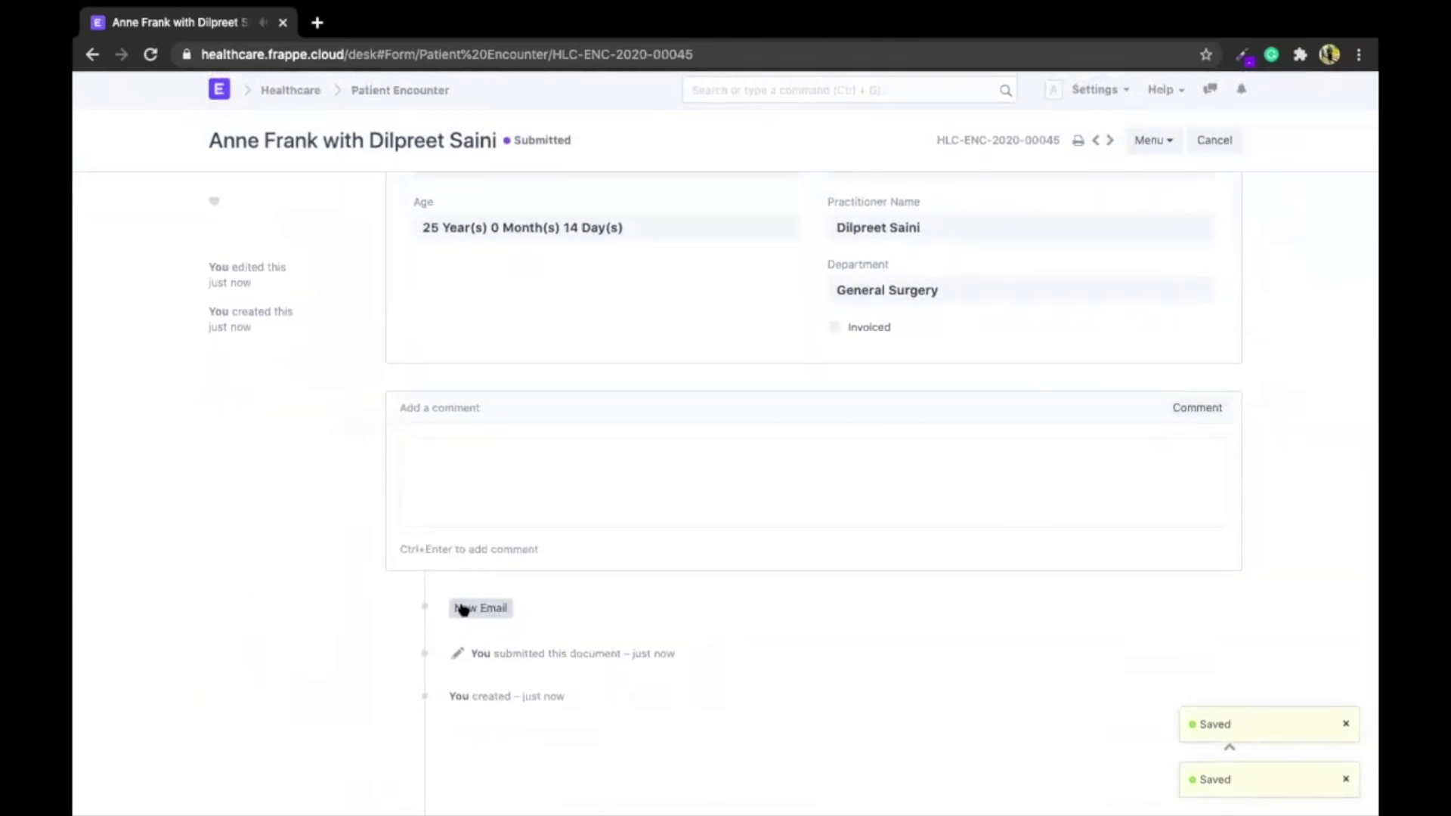
Compose a new email from the encounter and reveal the CC, BCC and template fields
left_click(463, 609)
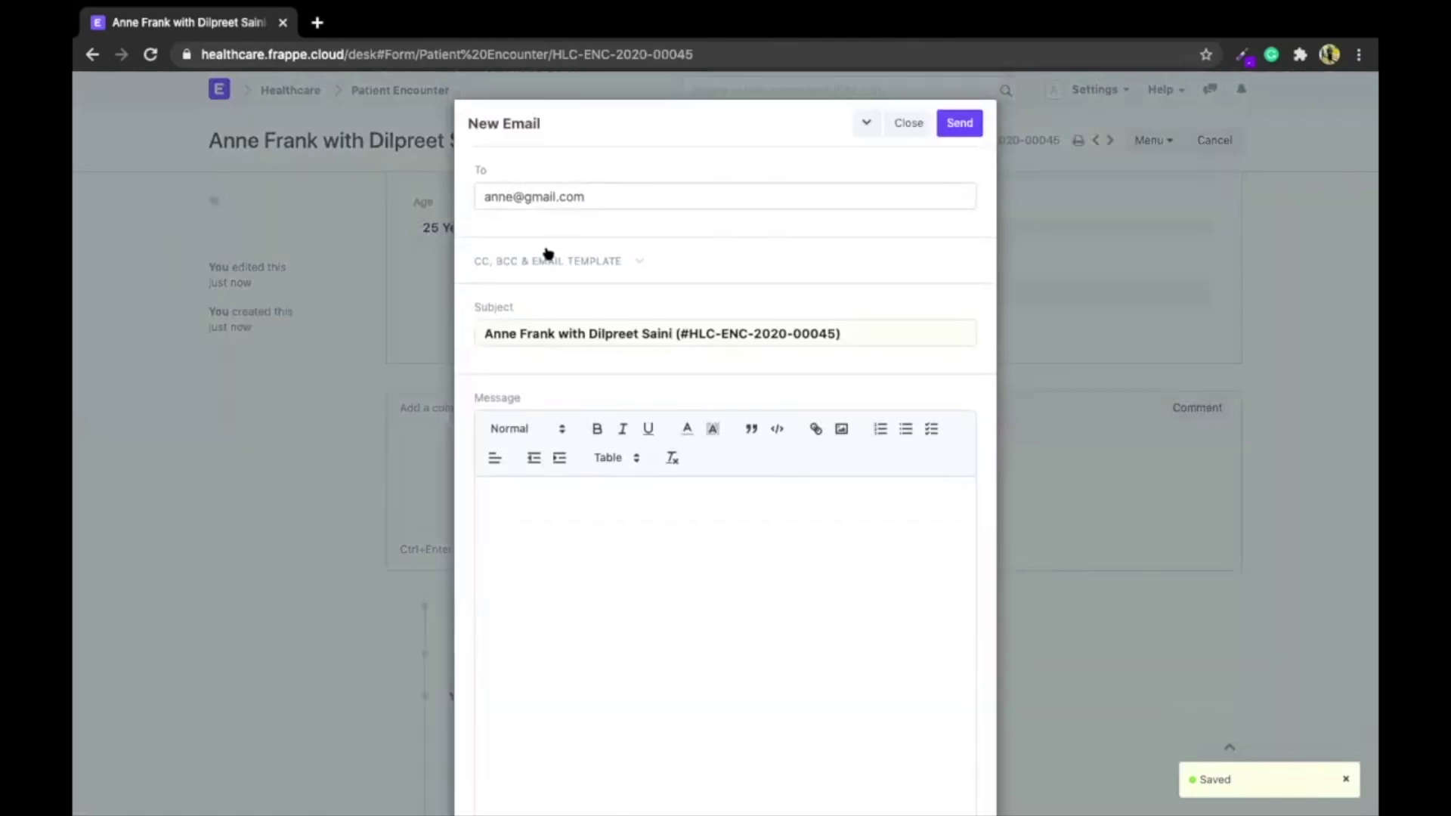
left_click(548, 257)
scroll(547, 253, "down", 3)
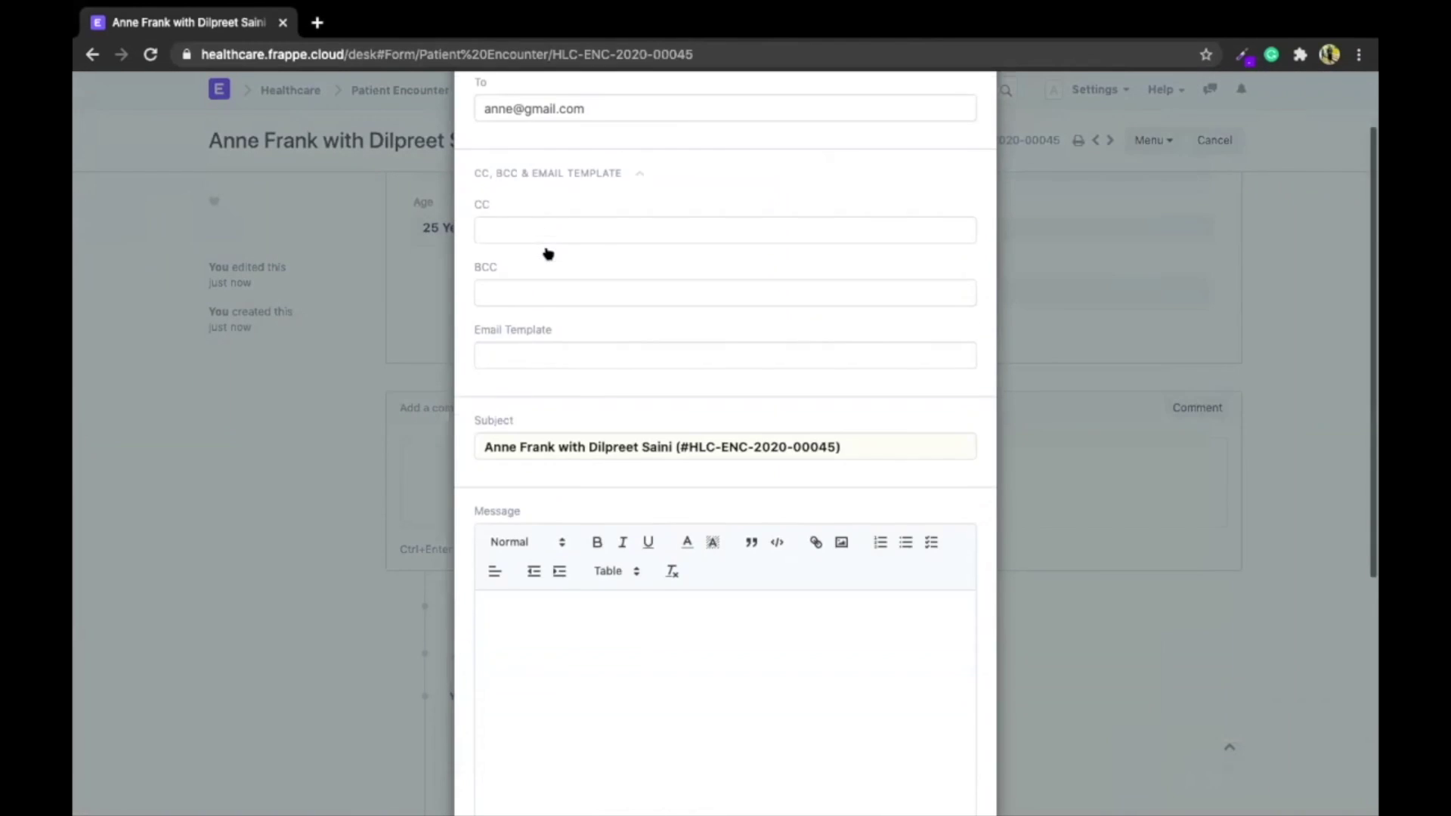
left_click(529, 568)
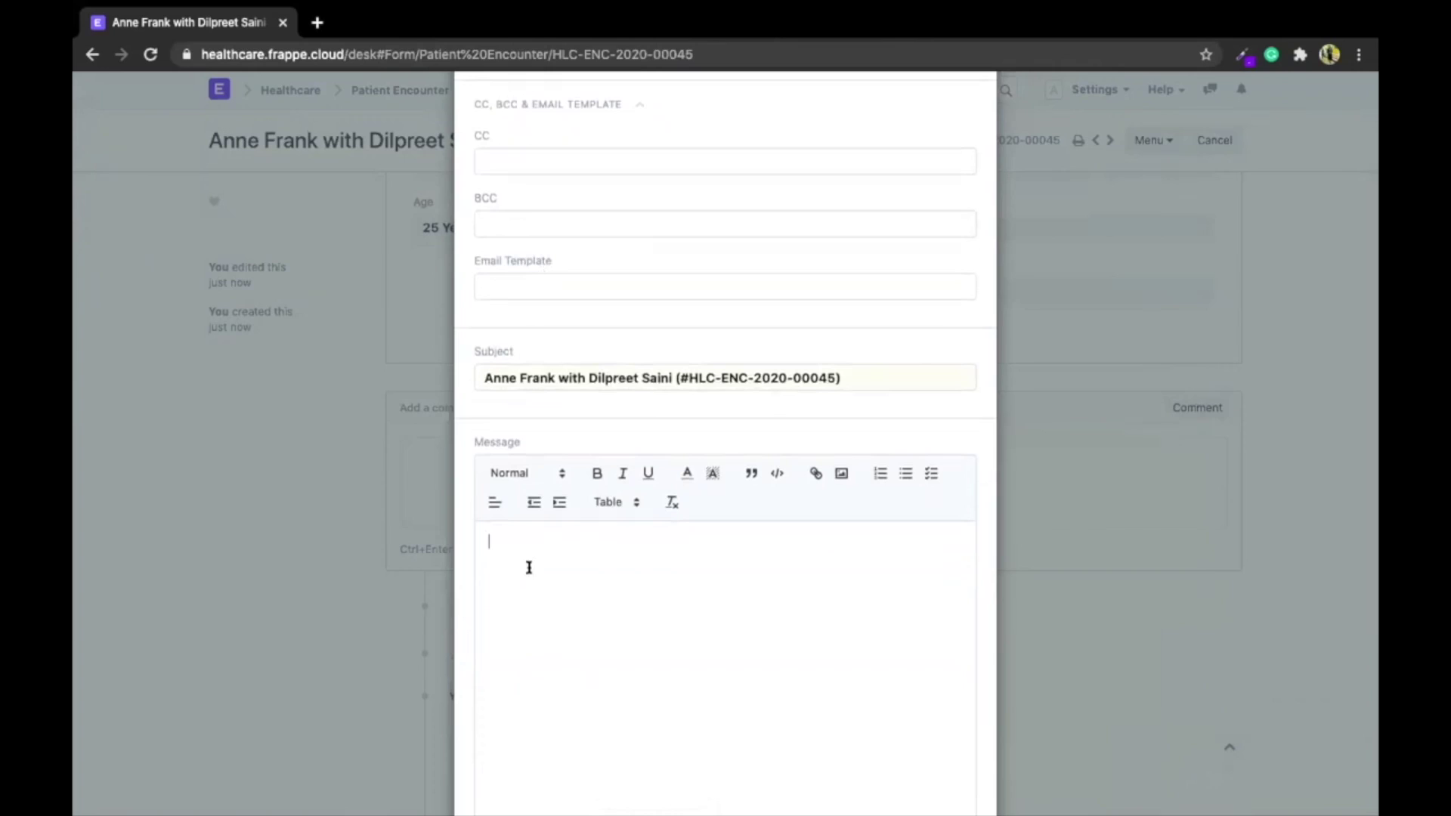
scroll(529, 568, "up", 3)
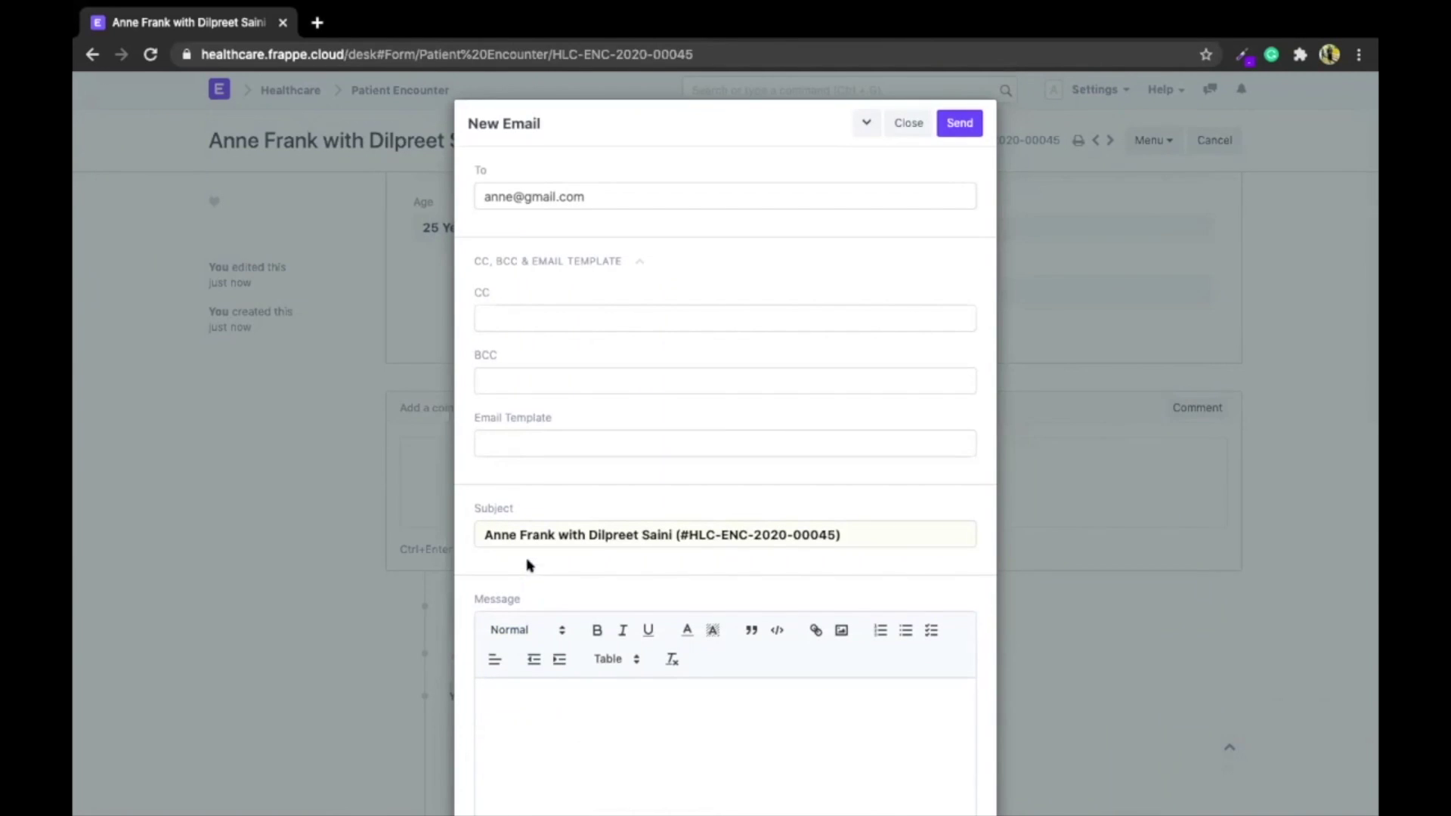
Apply the Consent for Endoscopy template and review the filled-in subject and message
left_click(511, 445)
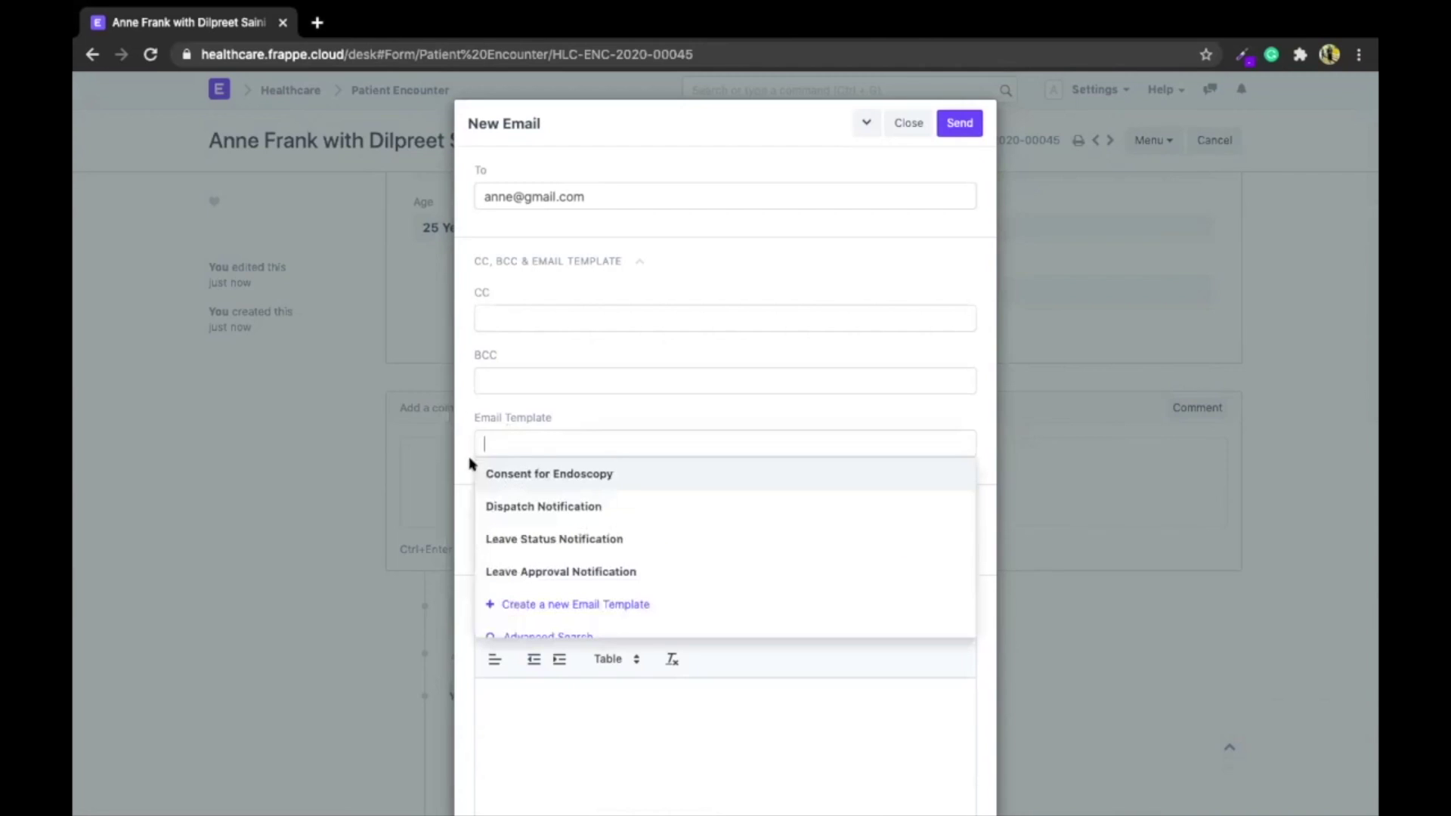
left_click(581, 475)
scroll(582, 472, "down", 4)
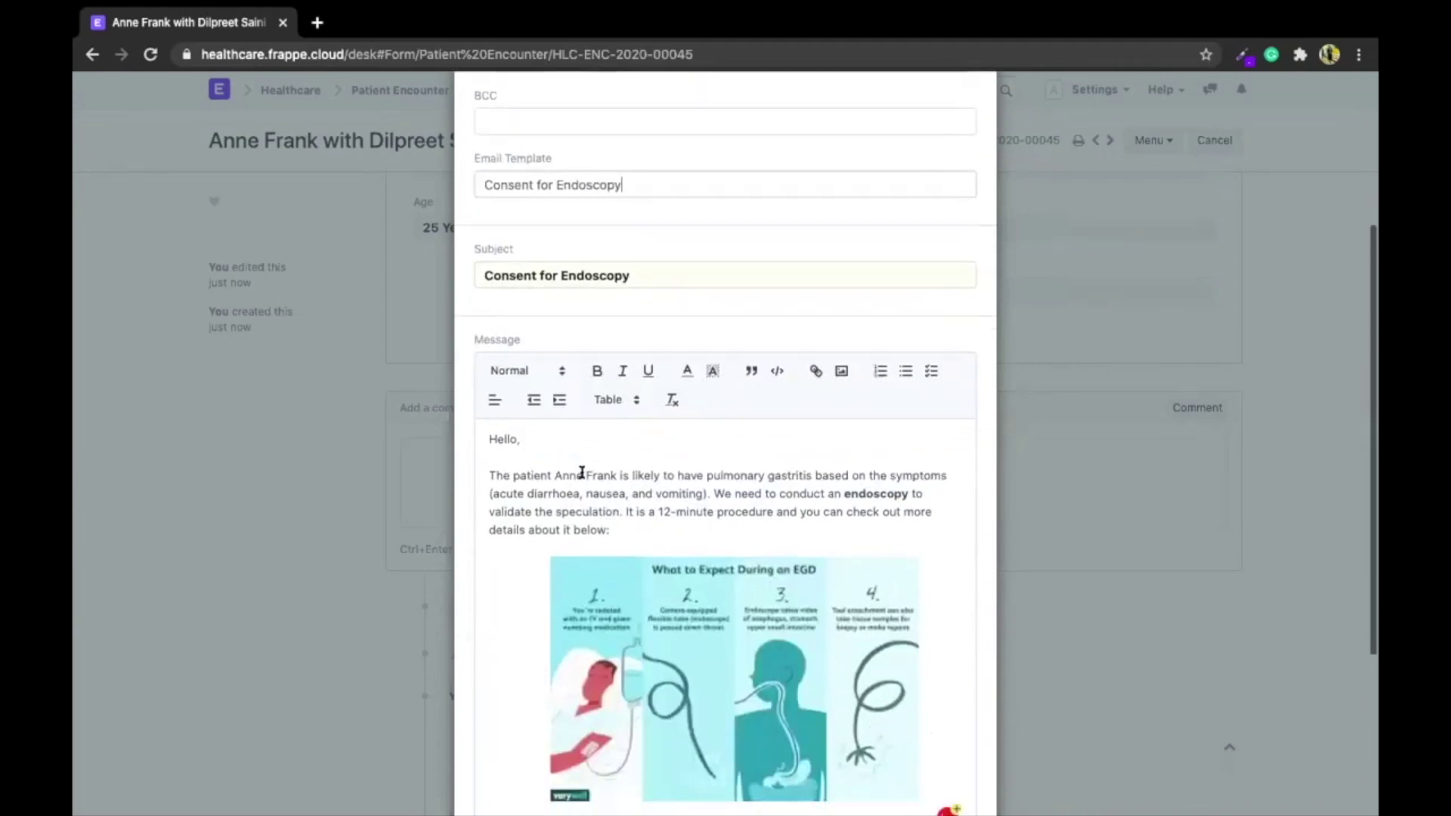
scroll(676, 485, "down", 2)
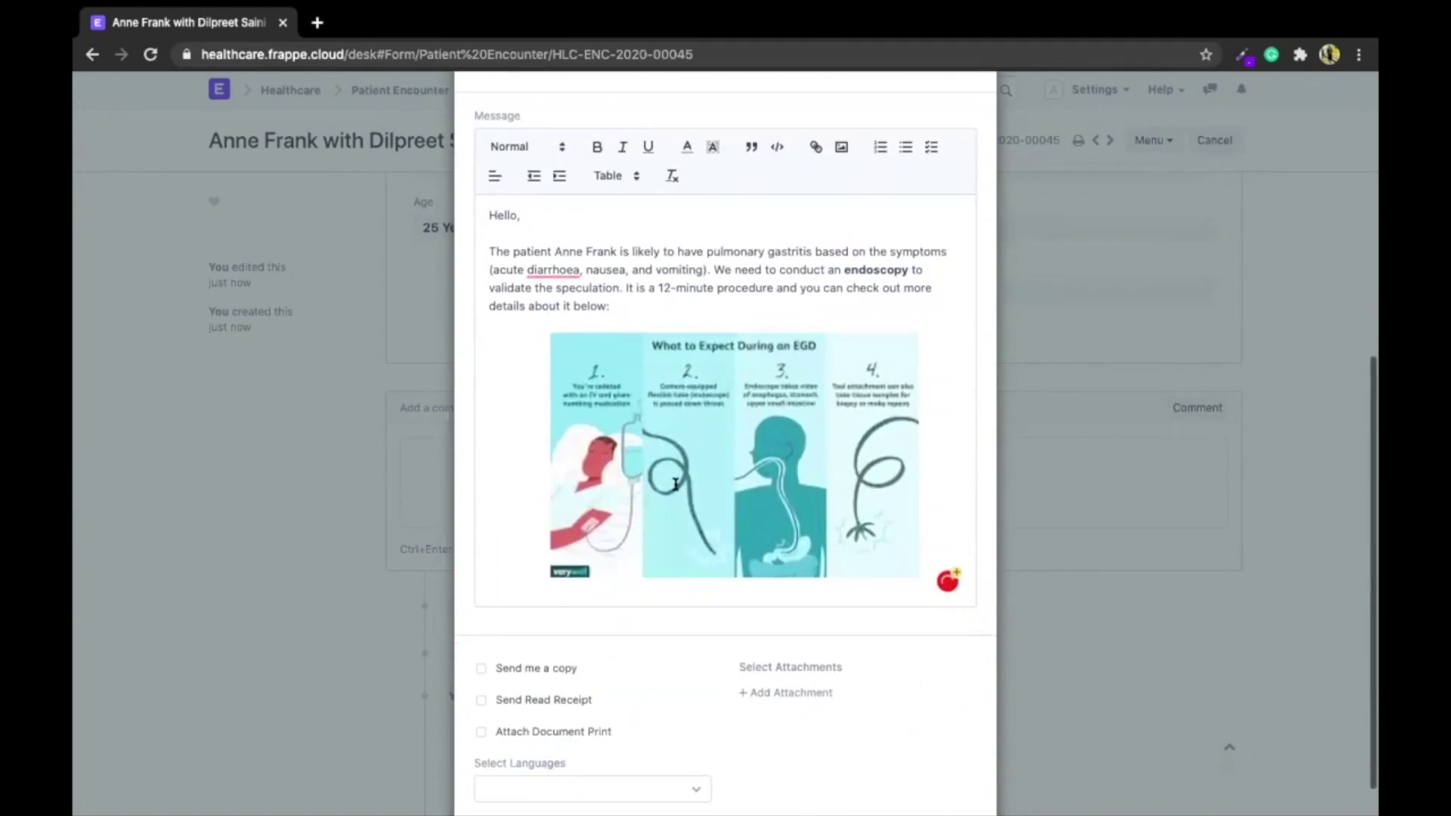
scroll(657, 489, "up", 4)
left_click_drag(554, 554, 612, 552)
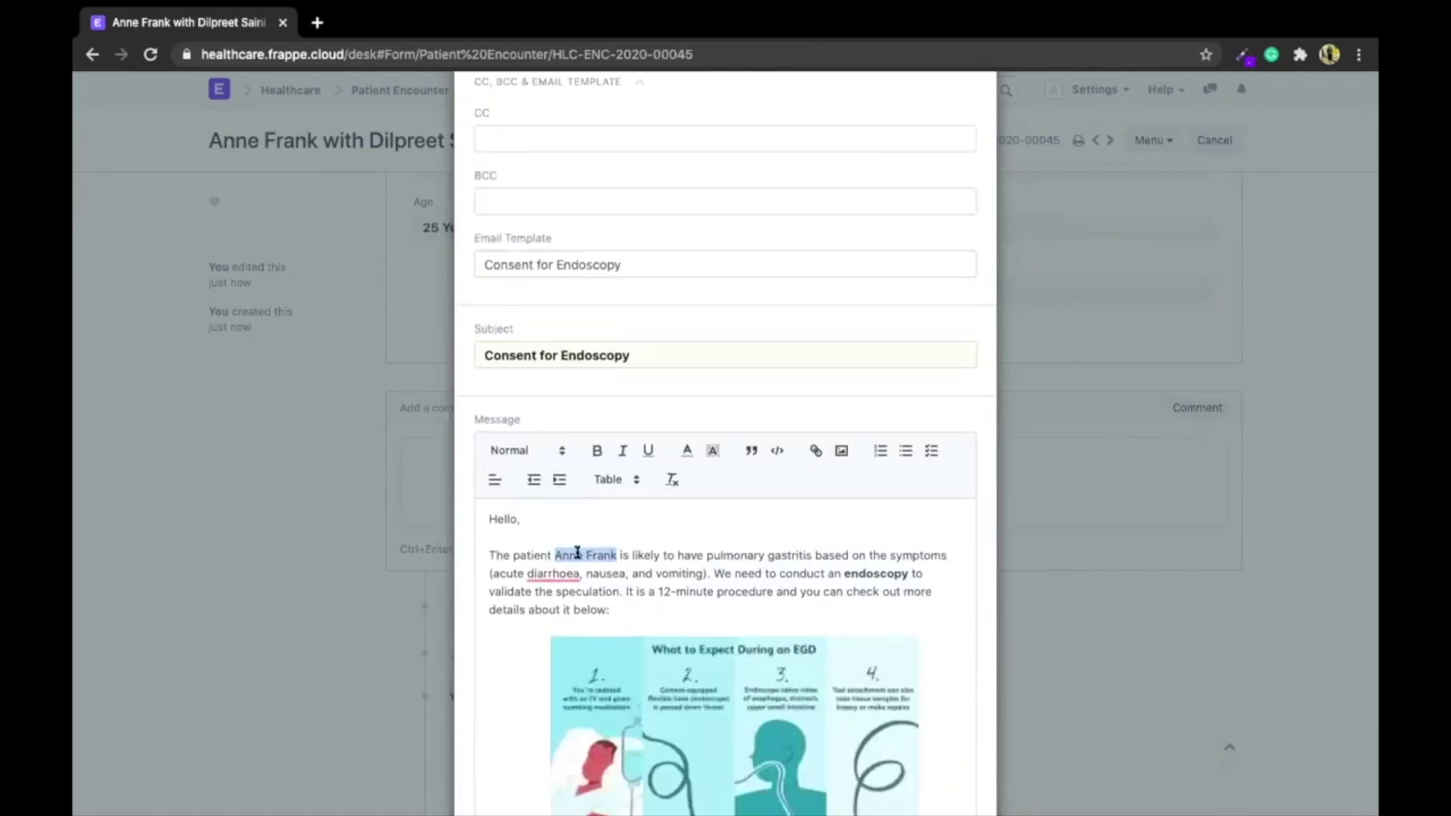
scroll(593, 547, "up", 3)
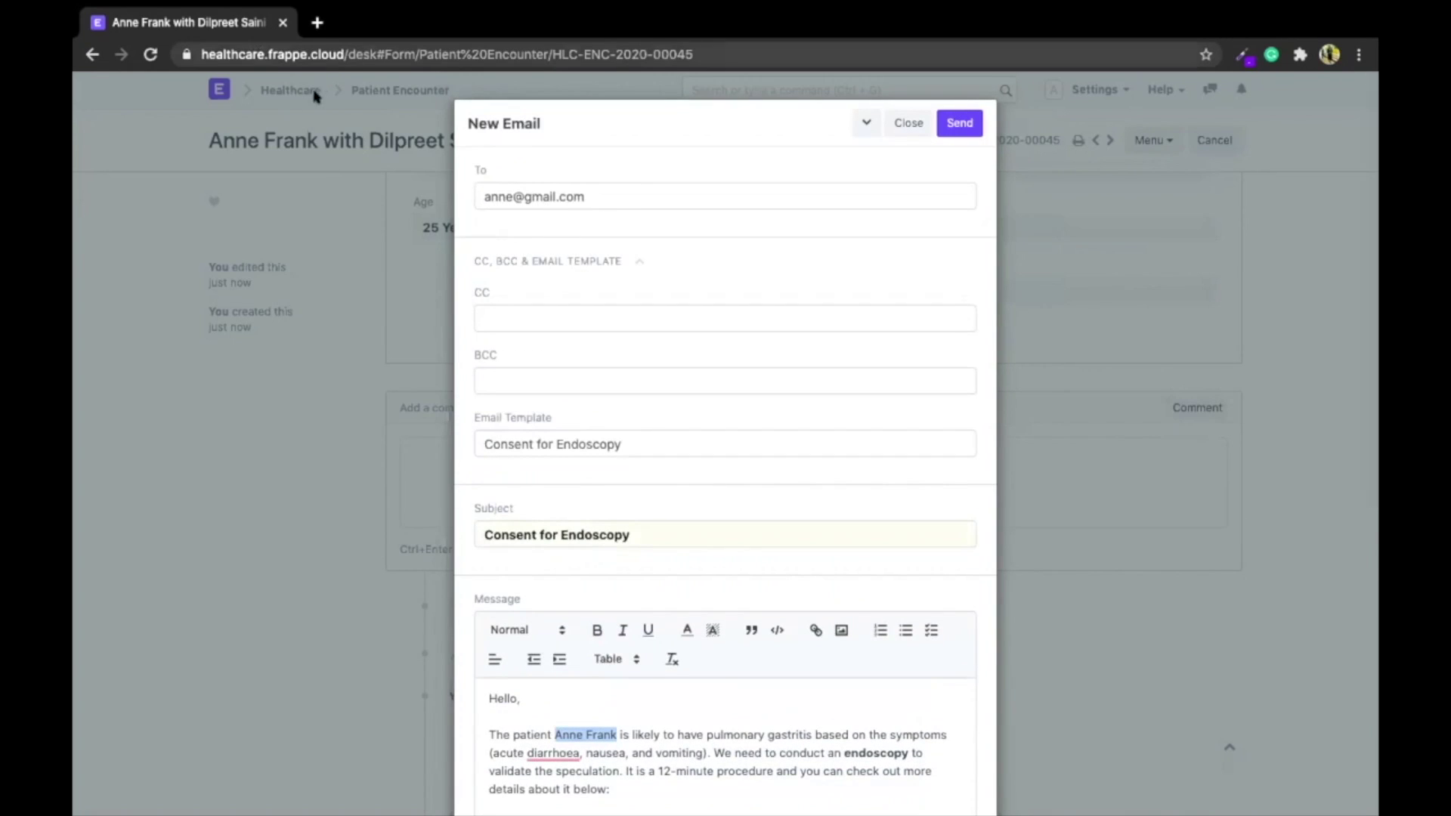
right_click(266, 26)
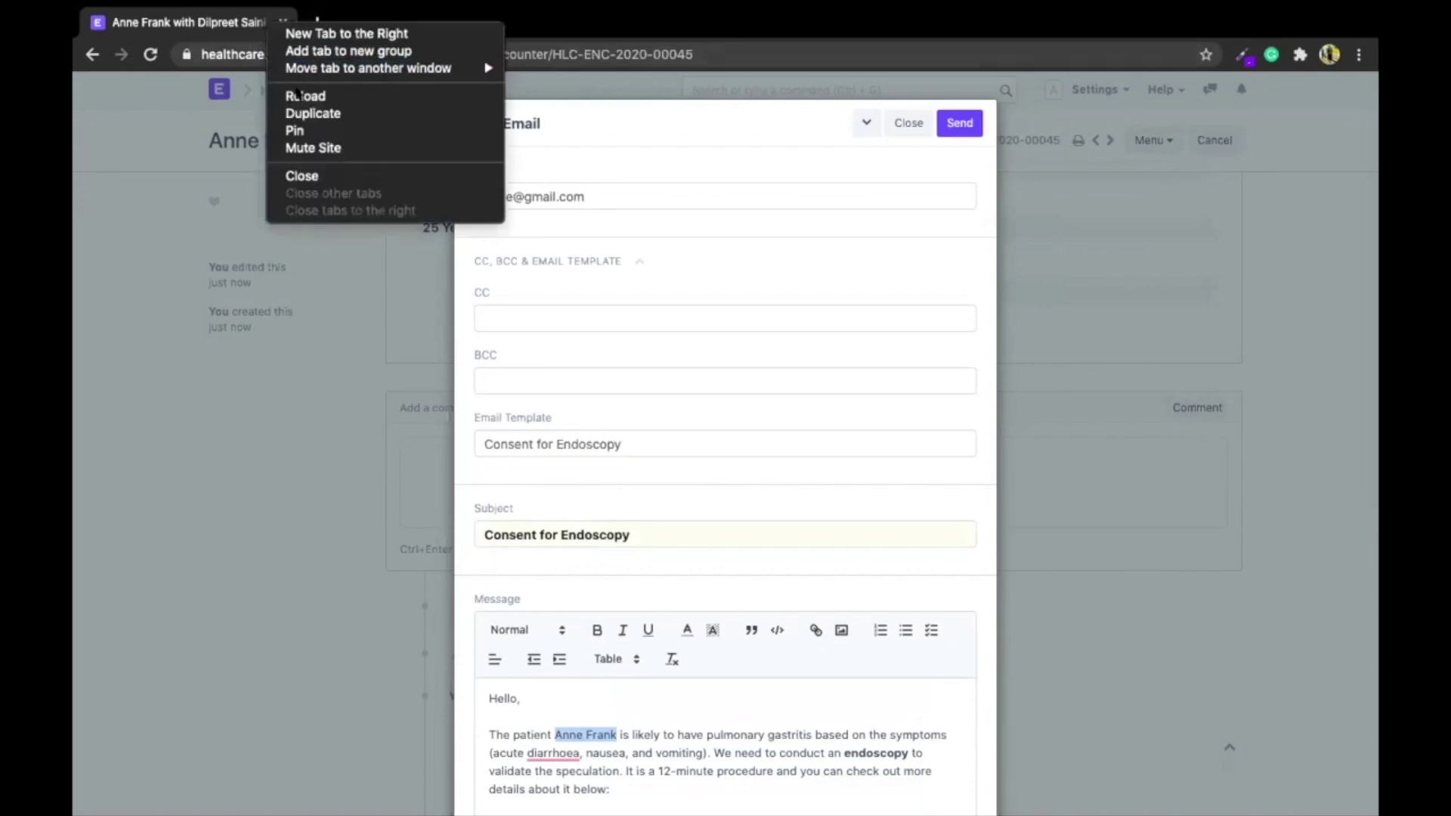
In a duplicated tab, inspect the Consent for Endoscopy template's {{ patient }} placeholder, then return to the draft
left_click(313, 112)
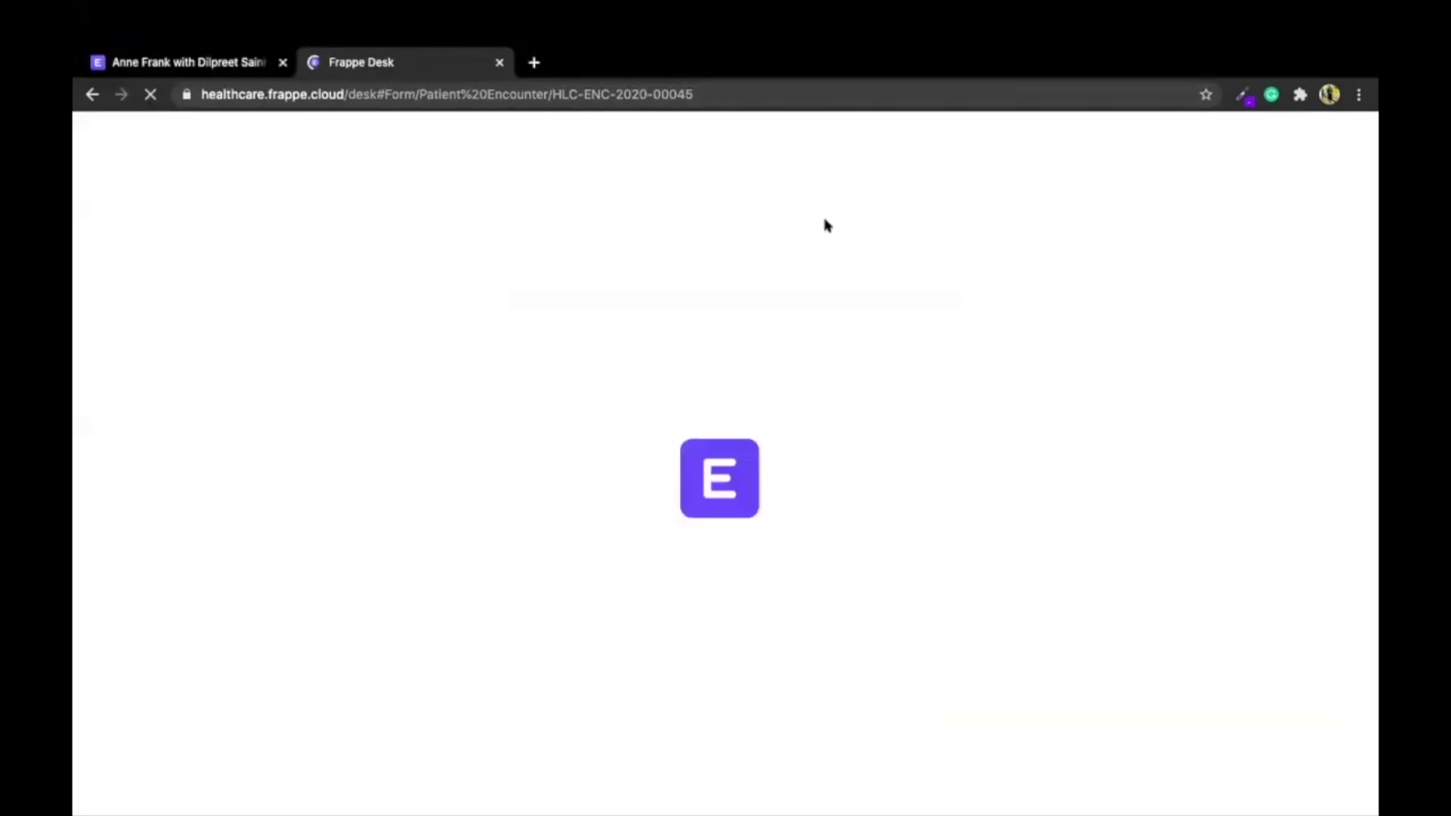
left_click(851, 130)
type("email te")
key("Down")
key("Return")
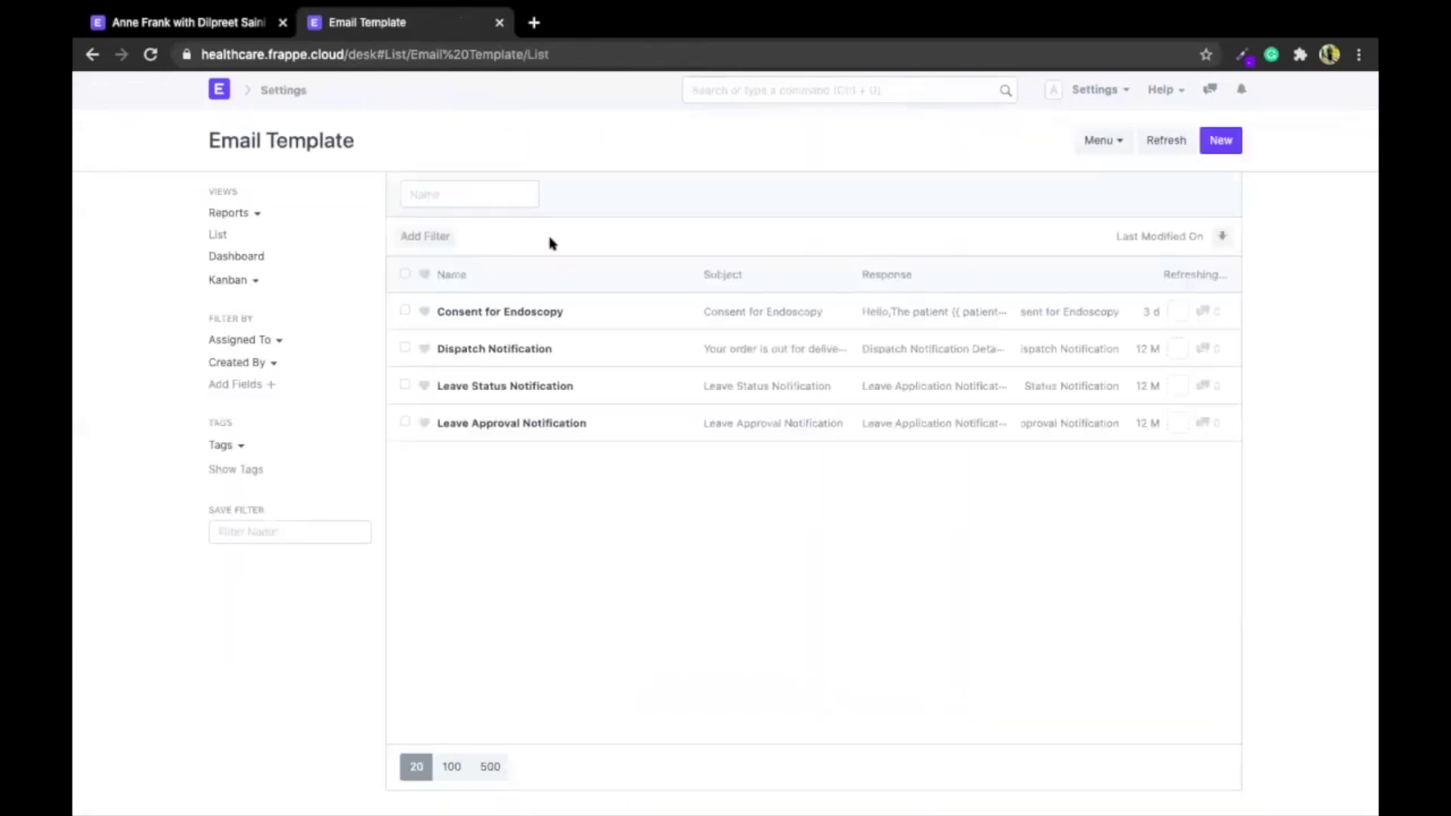
left_click(509, 312)
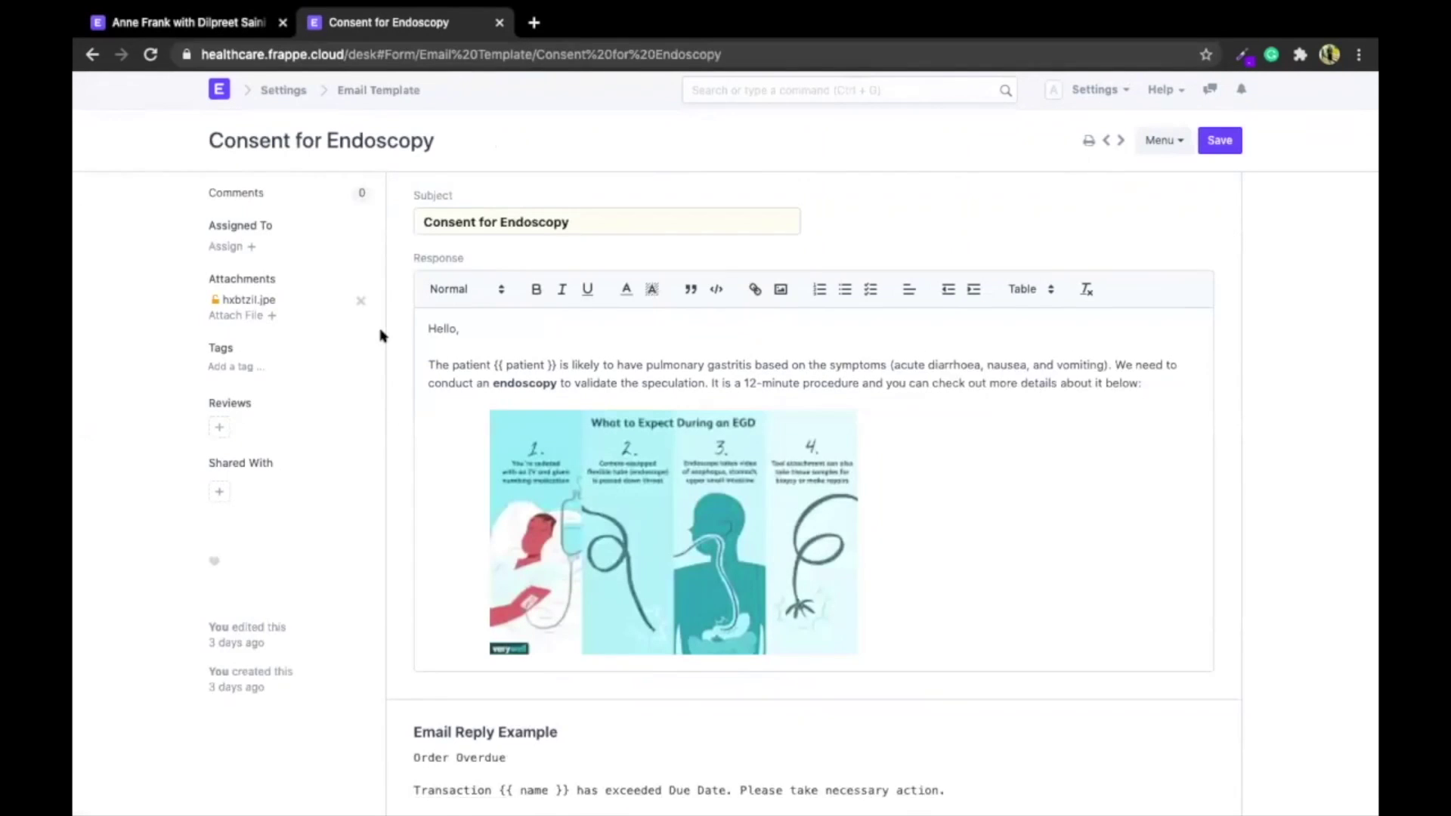
scroll(382, 336, "down", 1)
double_click(531, 302)
double_click(600, 306)
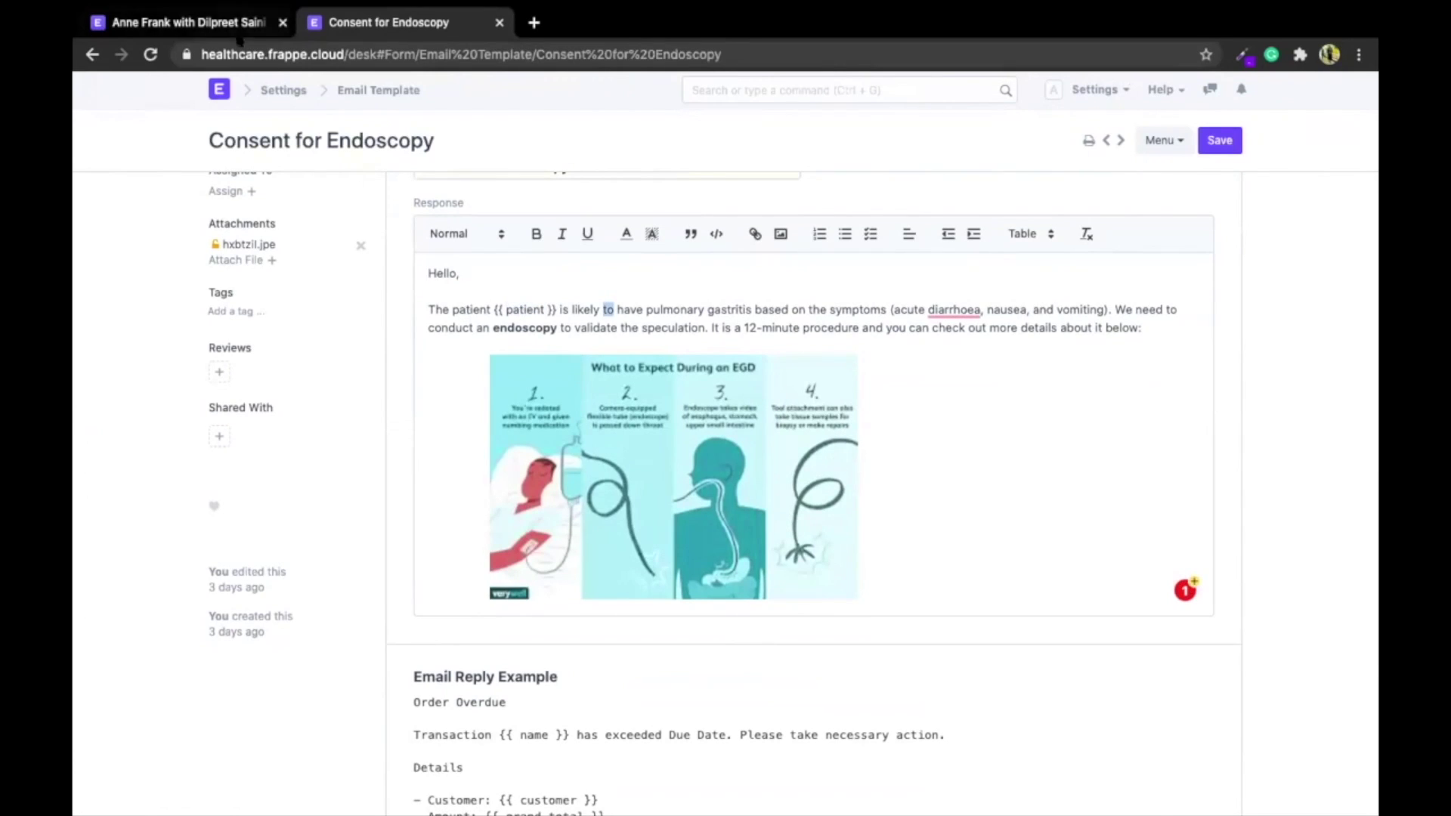
left_click(197, 29)
scroll(715, 541, "down", 6)
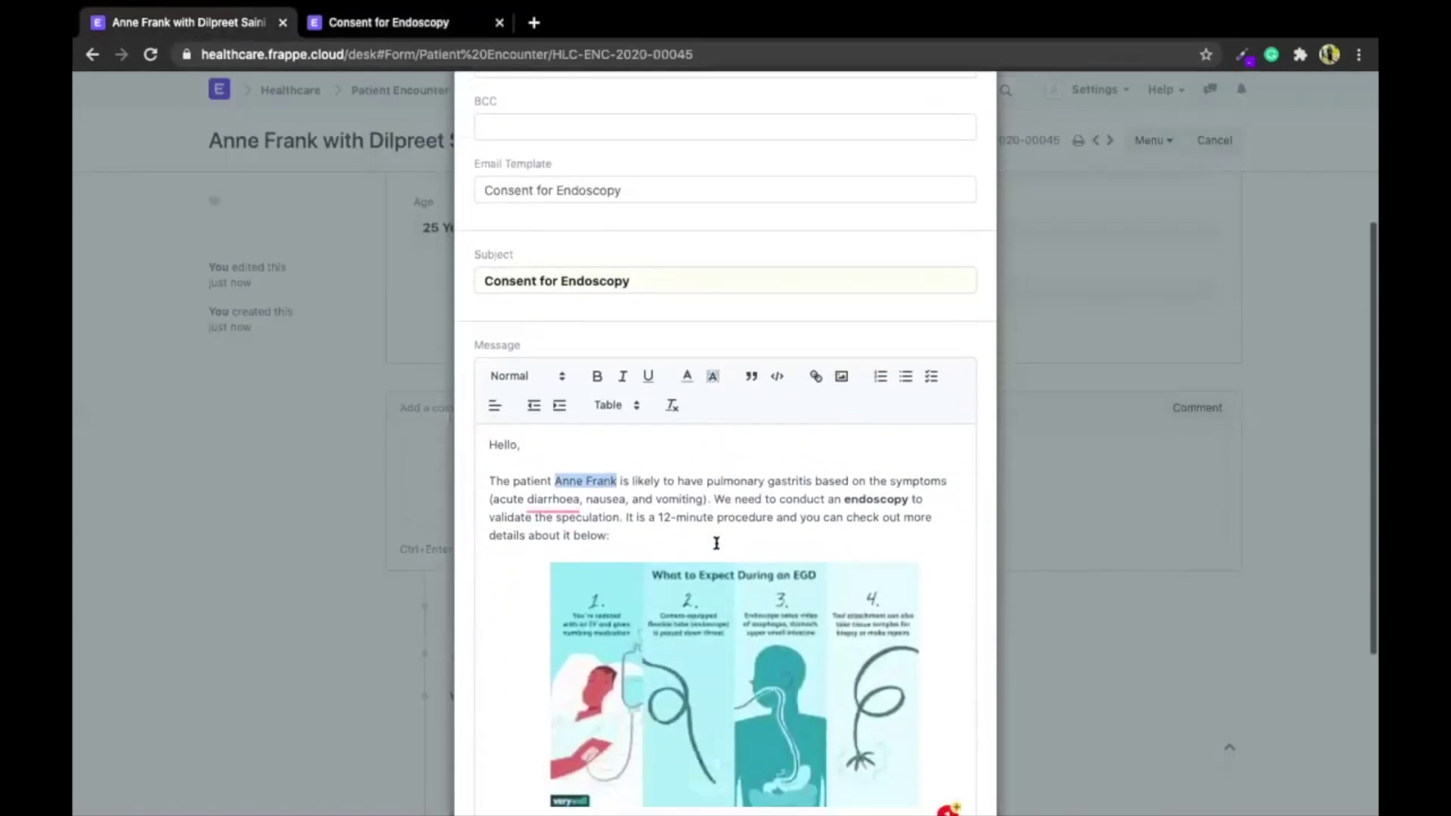
Attach the encounter printout in Standard print format and send the consent email
scroll(716, 542, "down", 1)
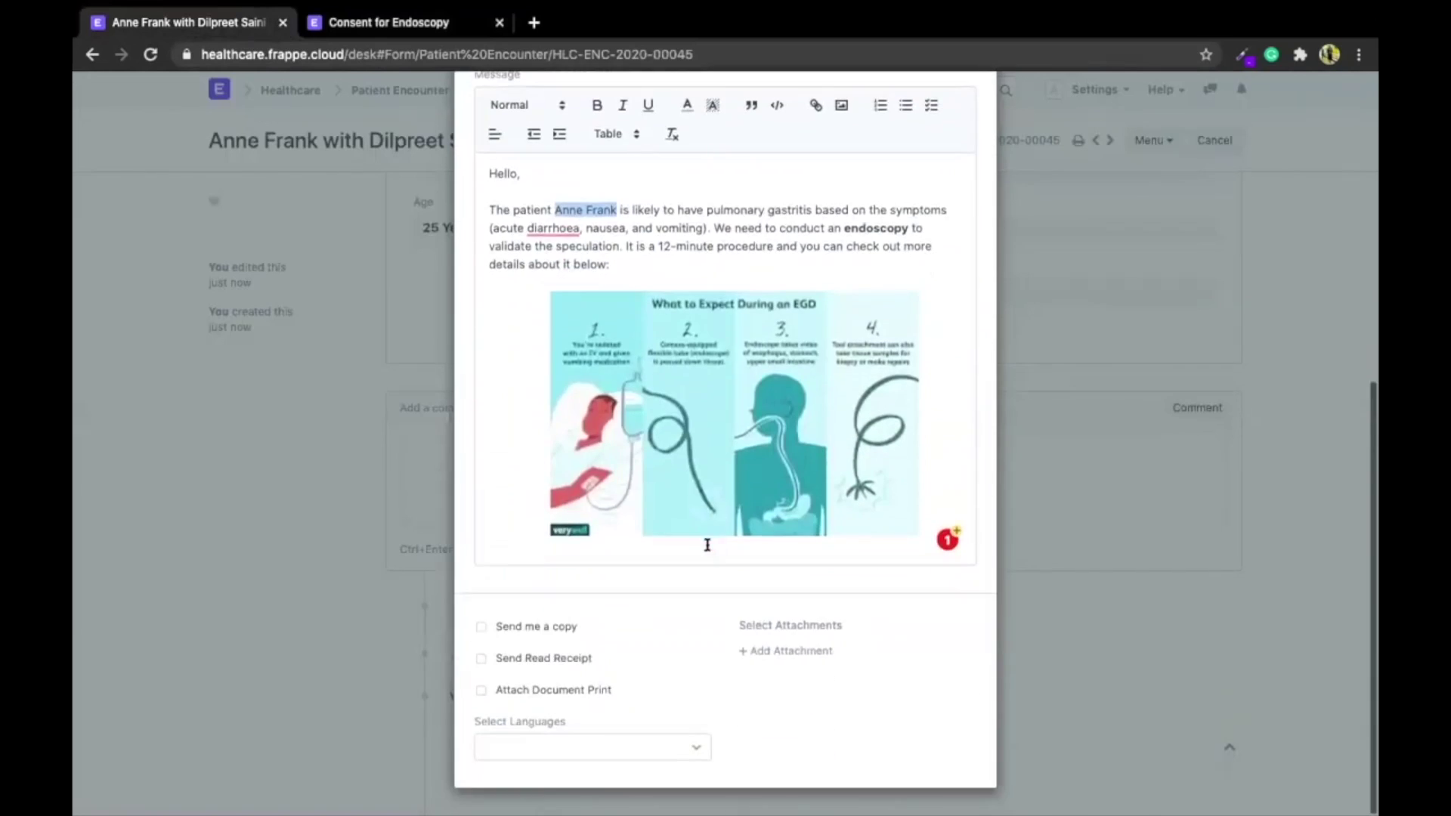
left_click(535, 692)
scroll(536, 696, "down", 1)
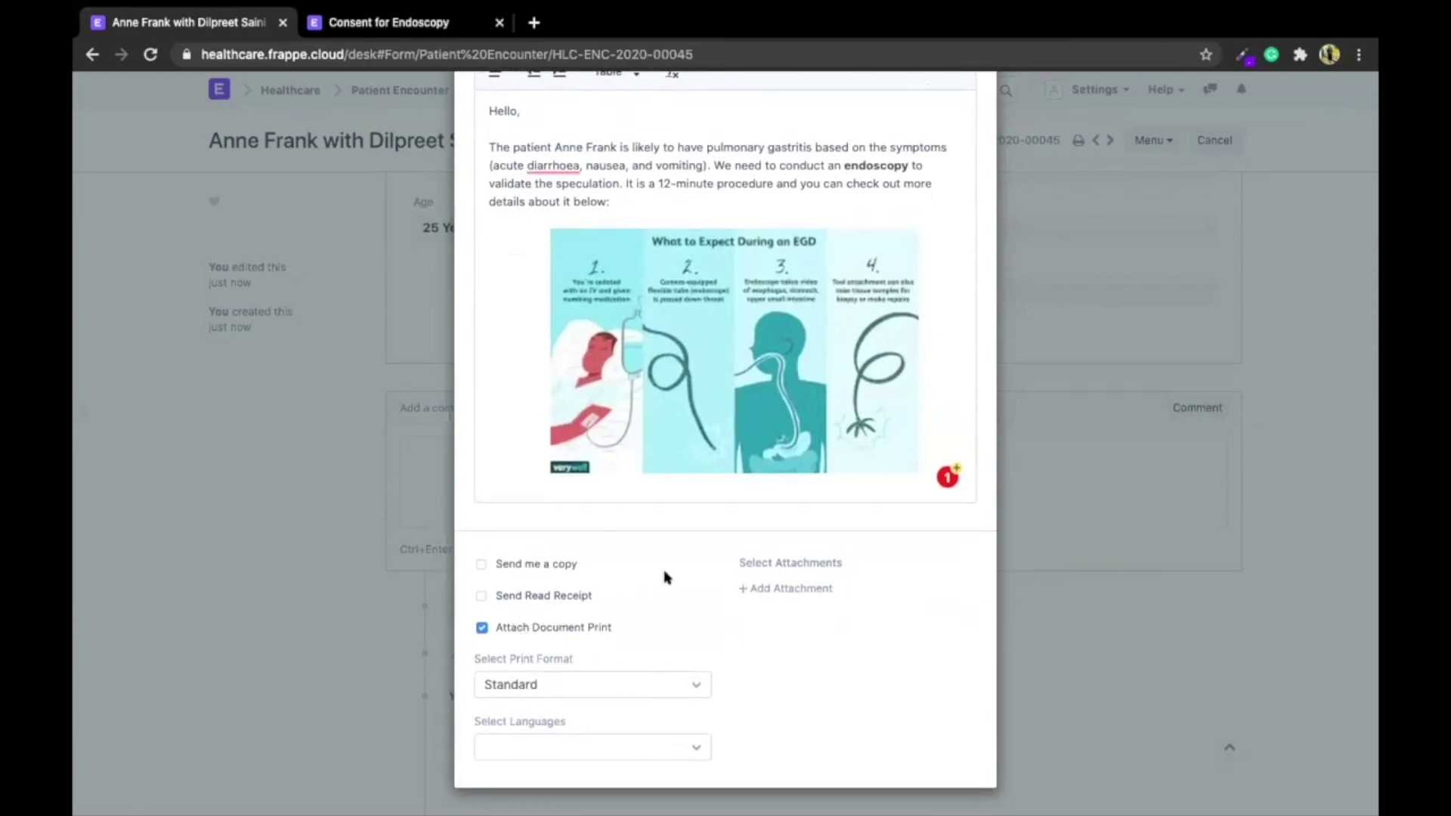
left_click(551, 699)
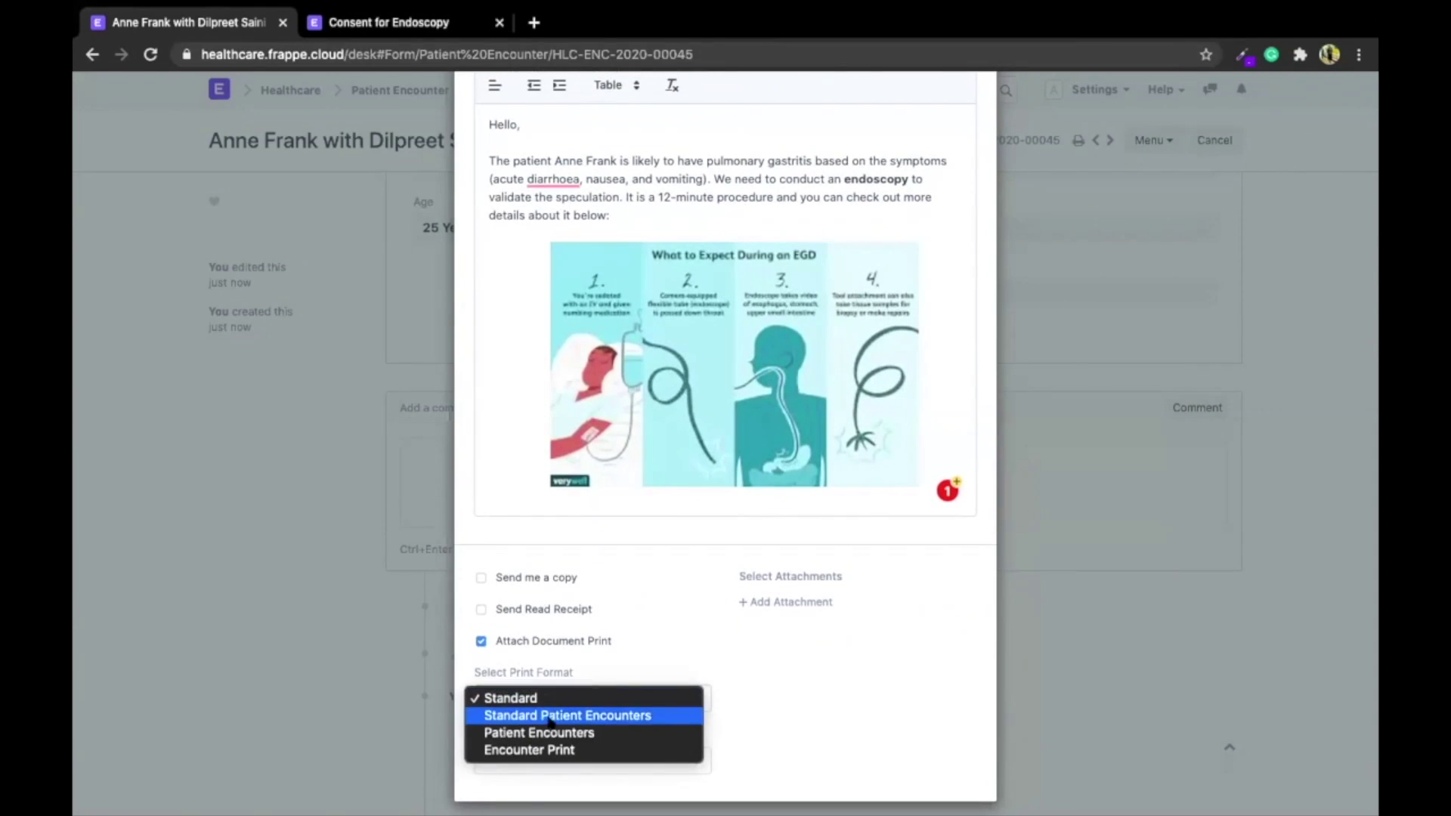
left_click(511, 697)
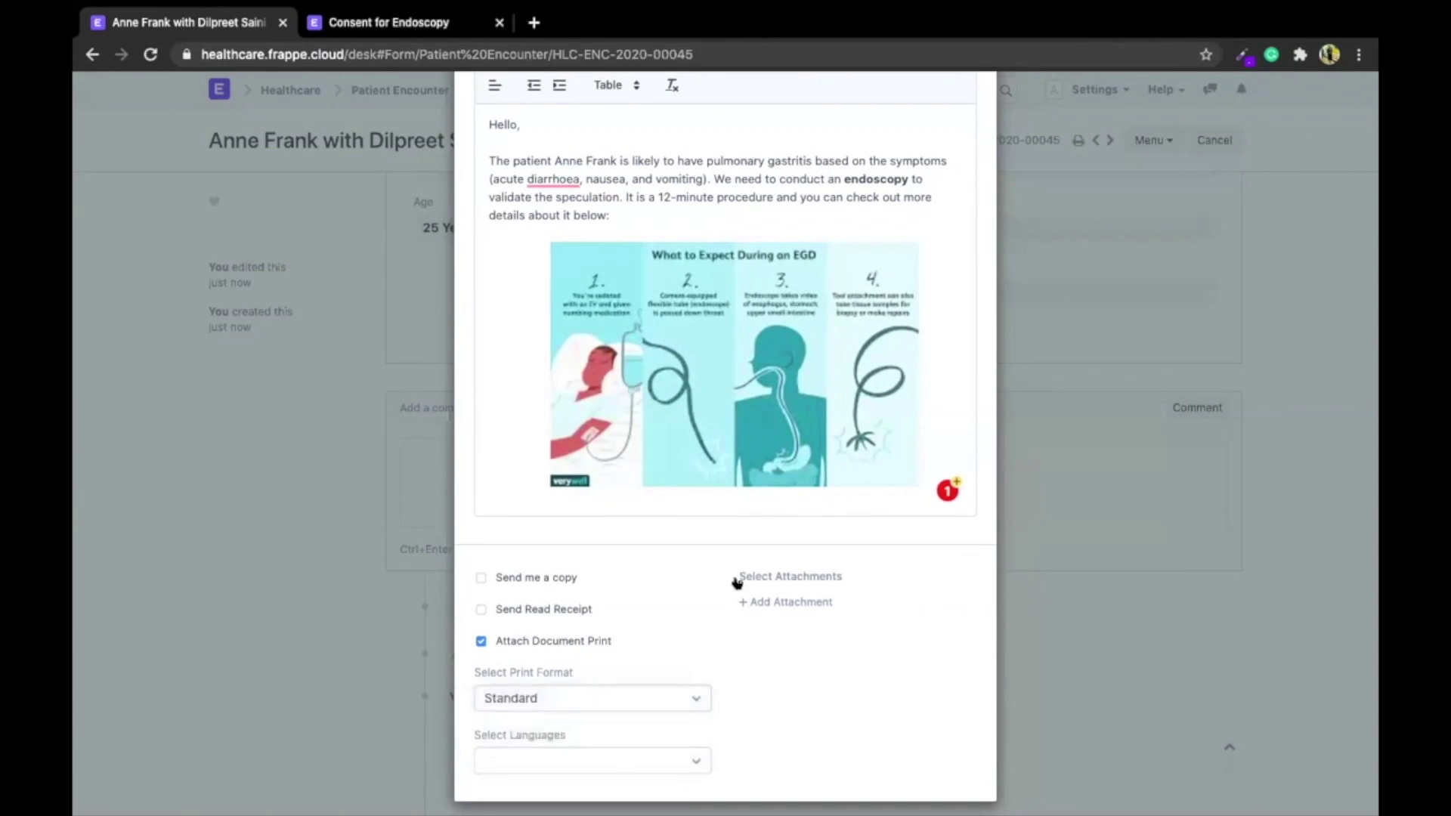
scroll(737, 582, "up", 8)
left_click(948, 130)
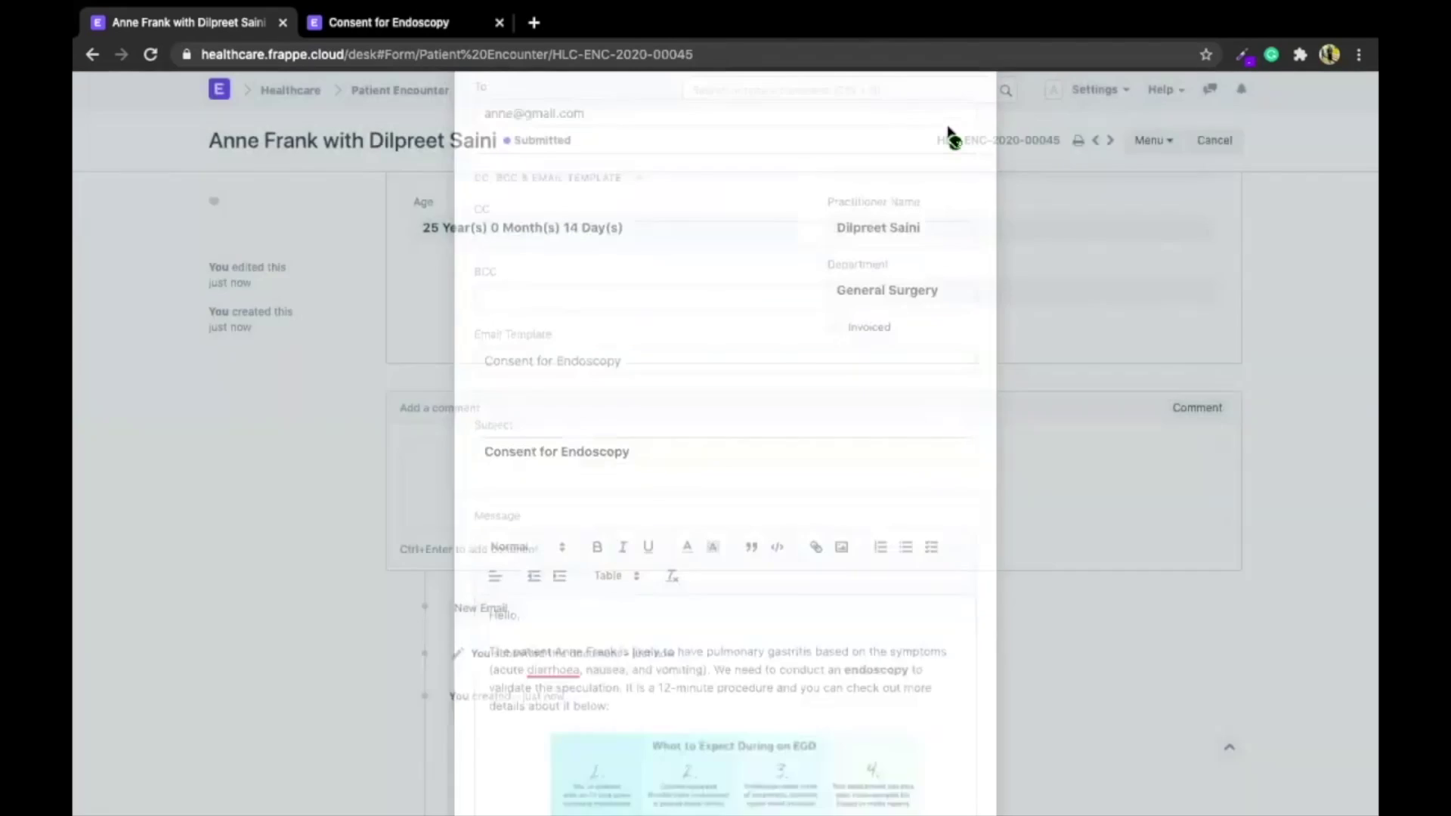
Scroll through the encounter's timeline to check the logged consent email
scroll(903, 418, "down", 5)
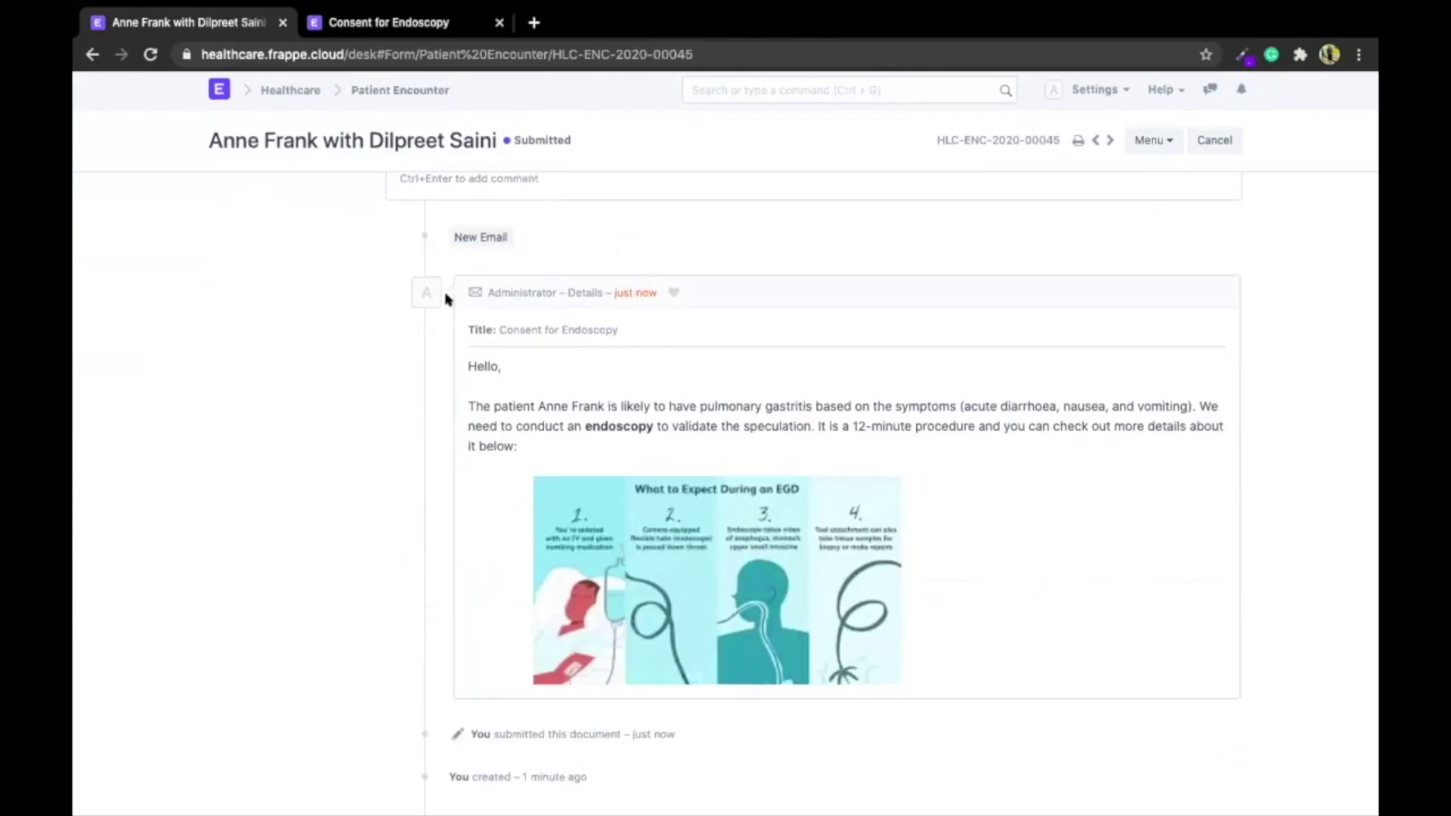
scroll(443, 293, "up", 2)
scroll(402, 536, "down", 3)
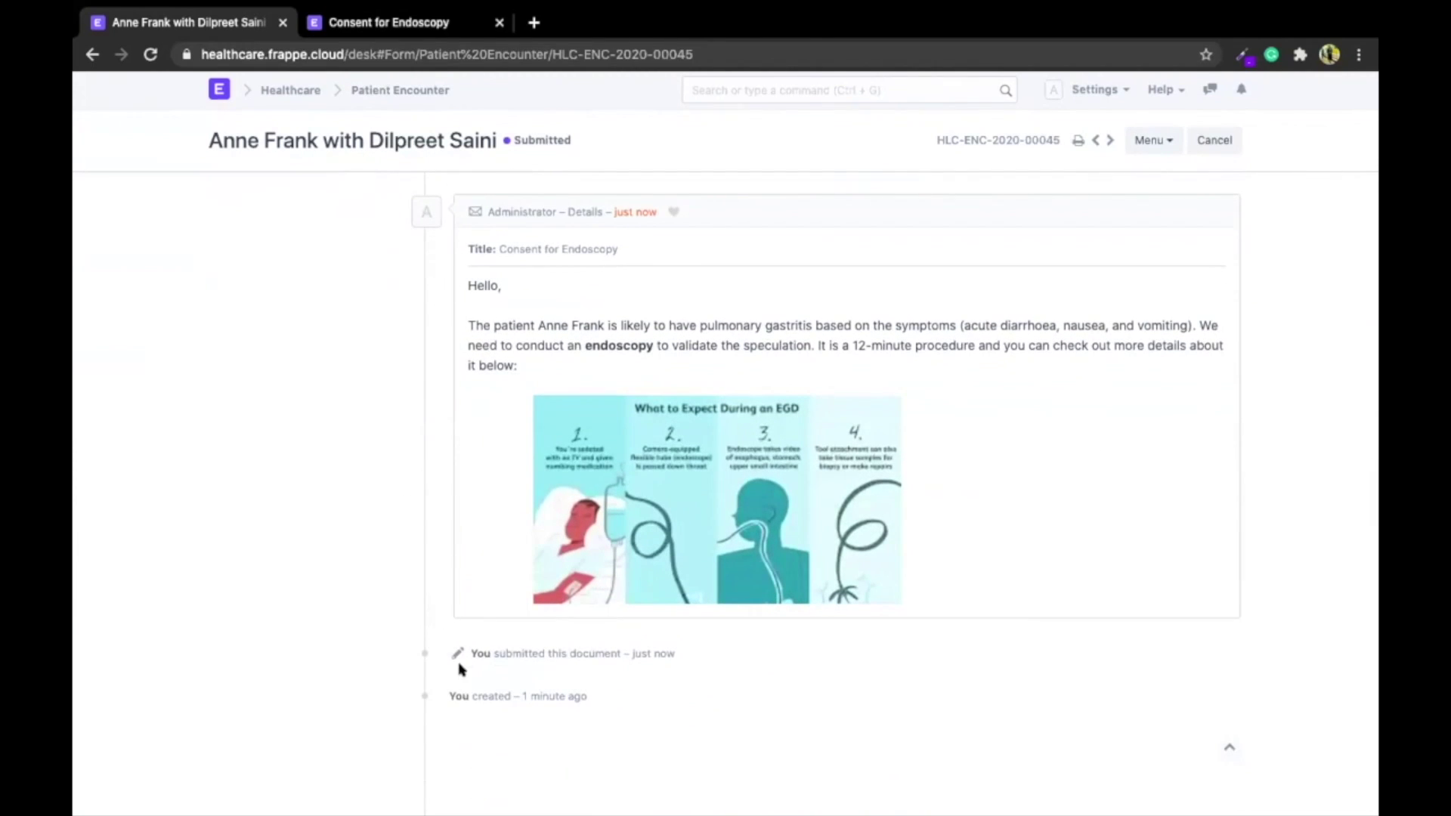
scroll(459, 669, "up", 2)
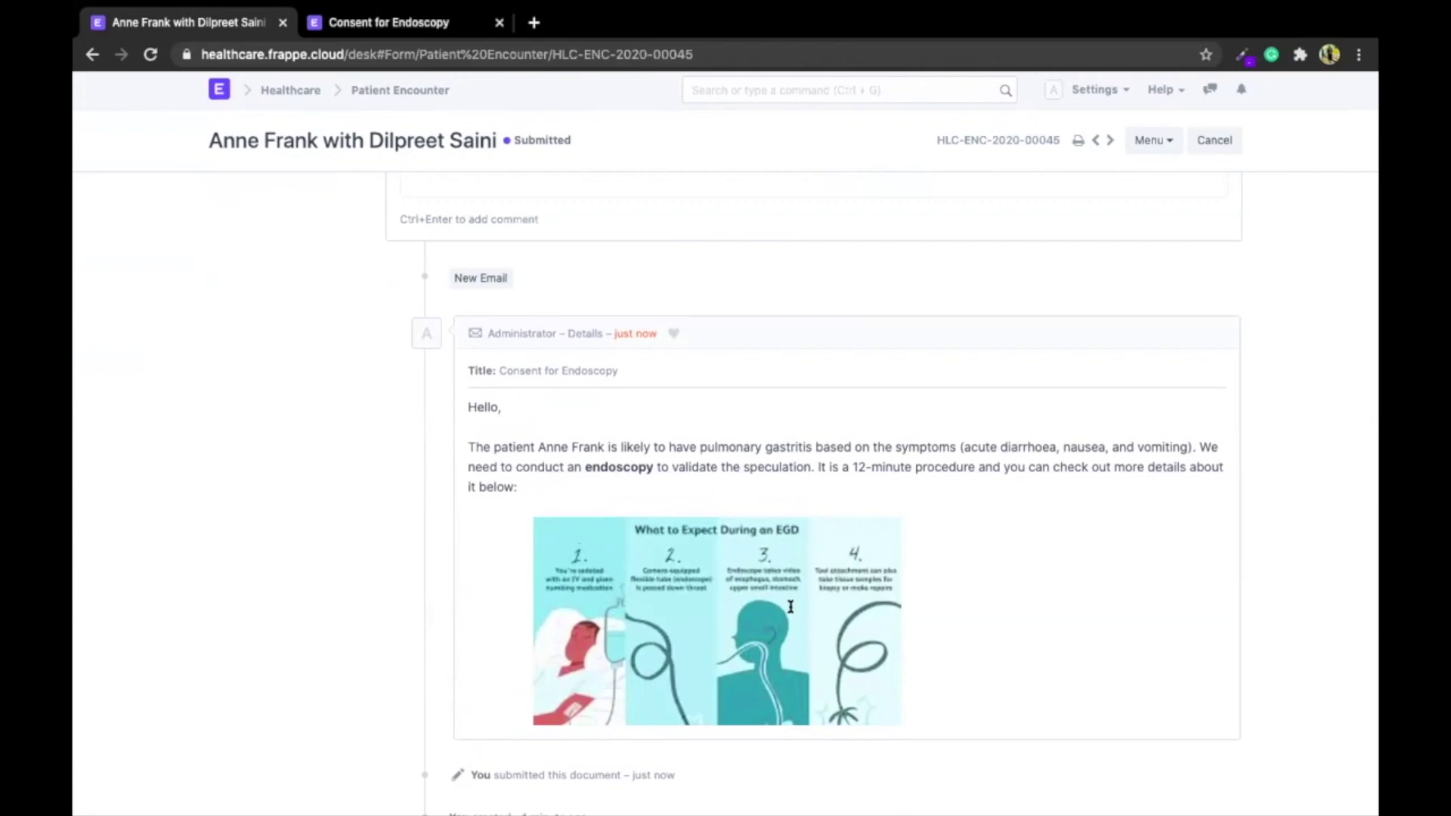
scroll(791, 607, "up", 10)
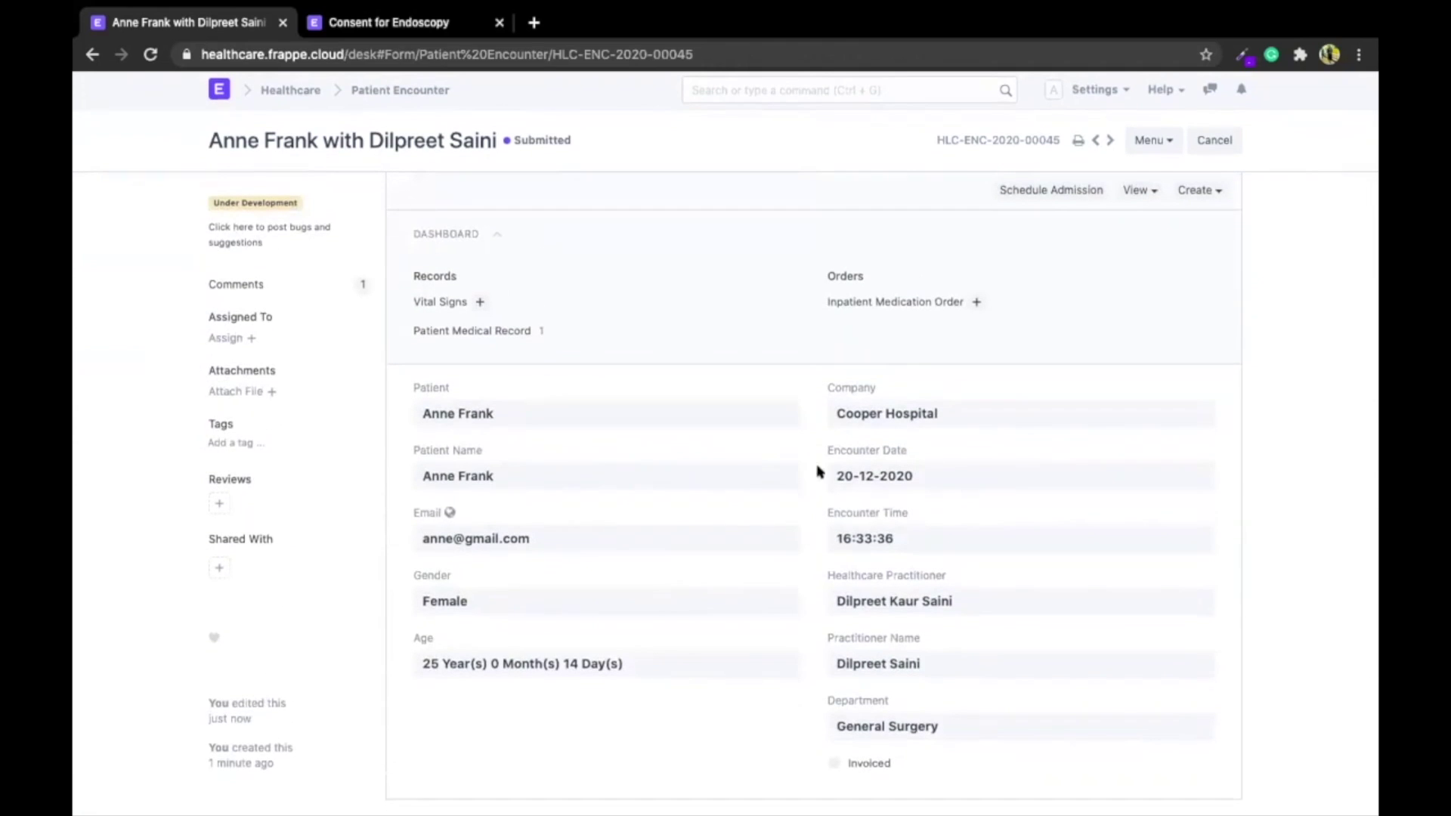
left_click(732, 93)
Open the Patient Appointment list, view it as a calendar, then switch to Dashboard view
left_click(755, 123)
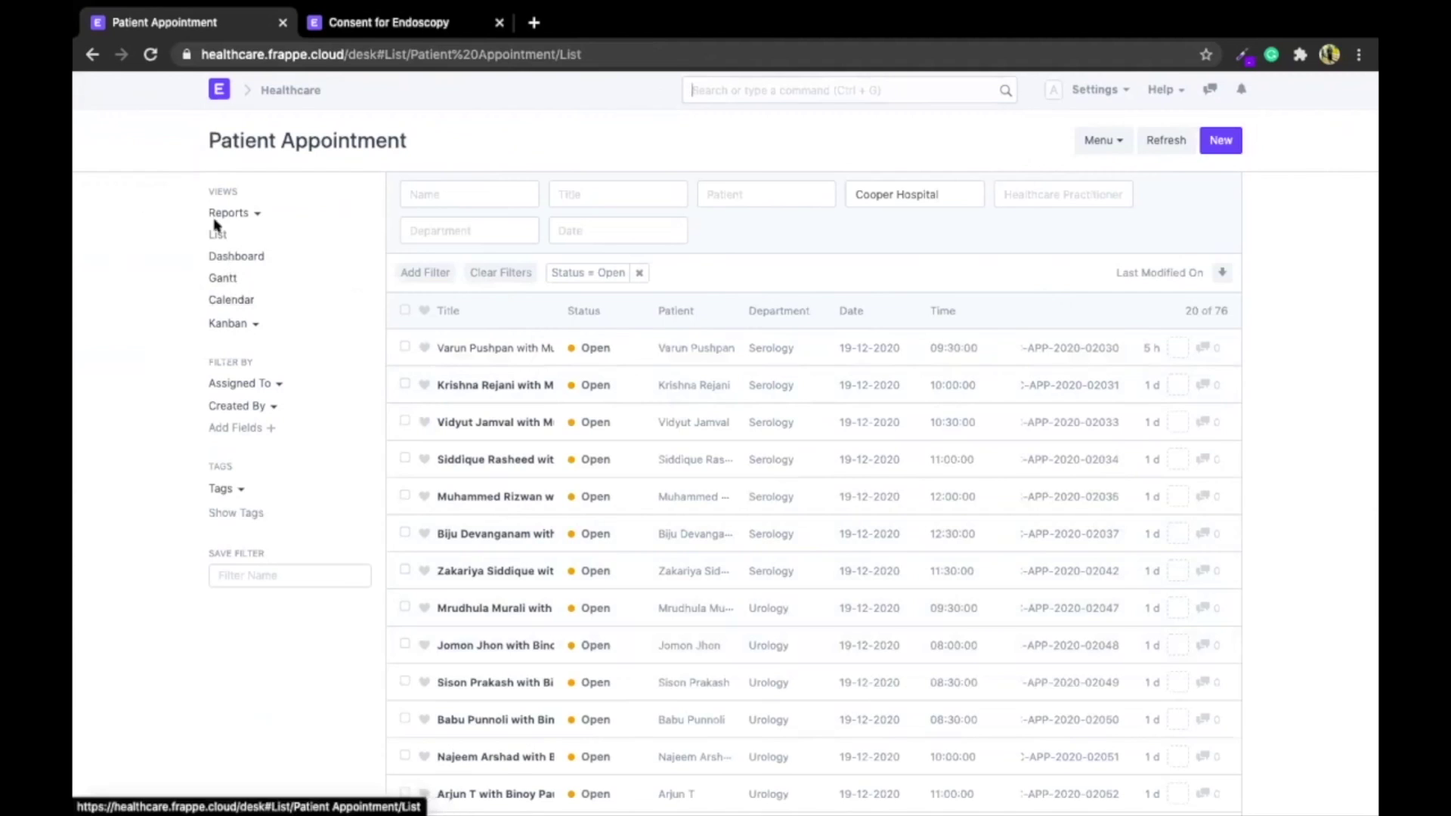
left_click(221, 301)
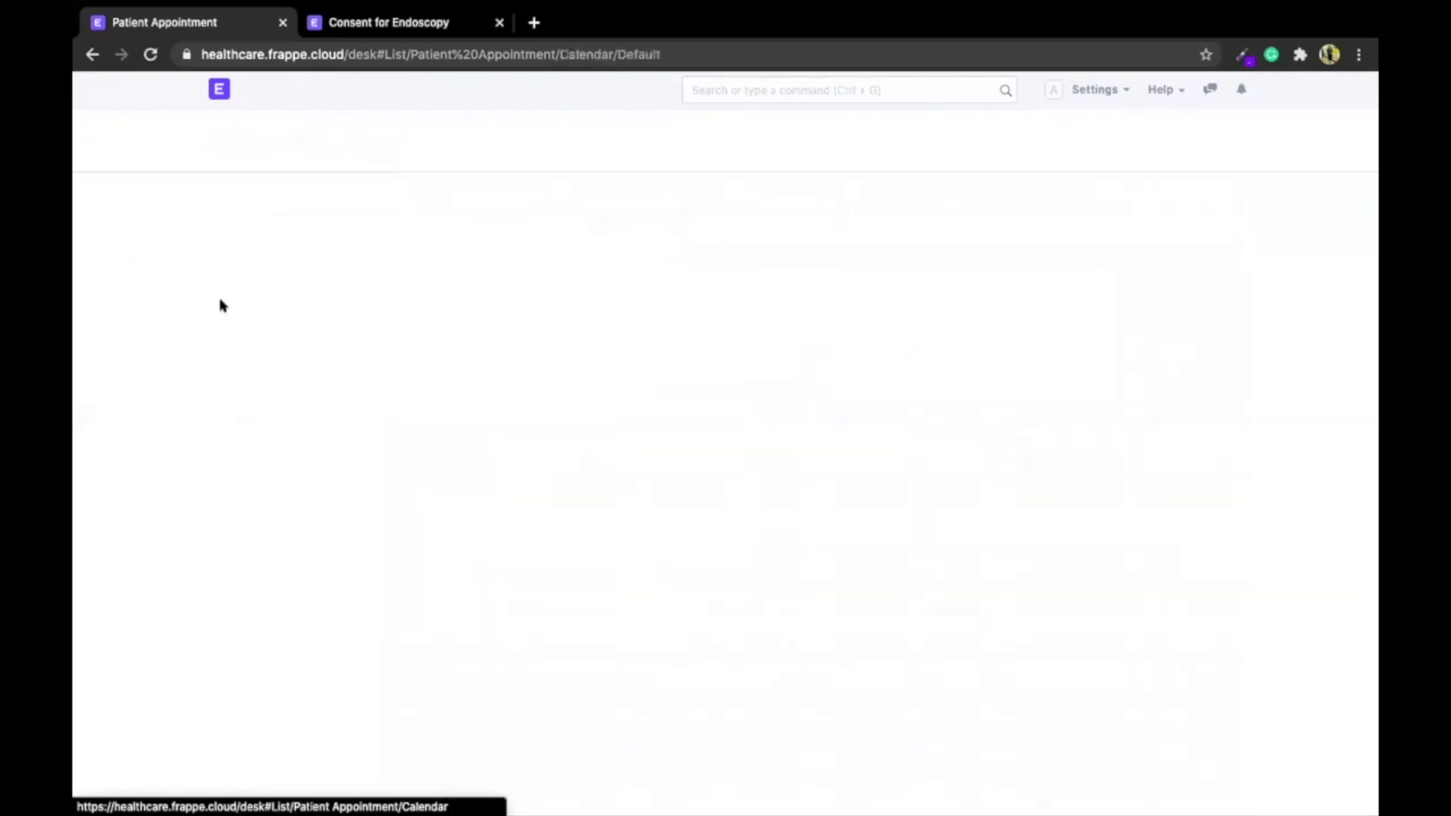
scroll(432, 253, "down", 2)
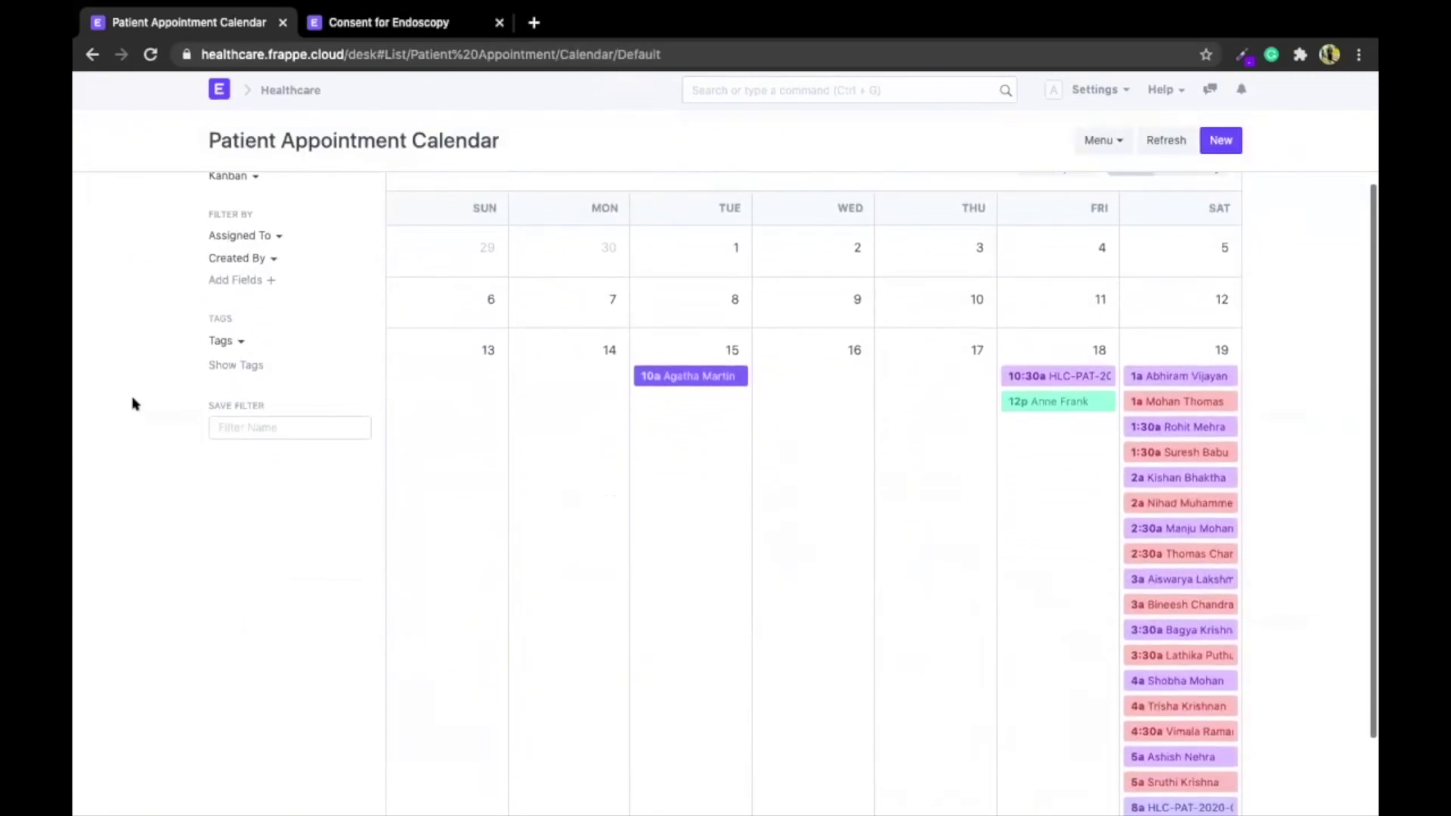
scroll(133, 404, "up", 3)
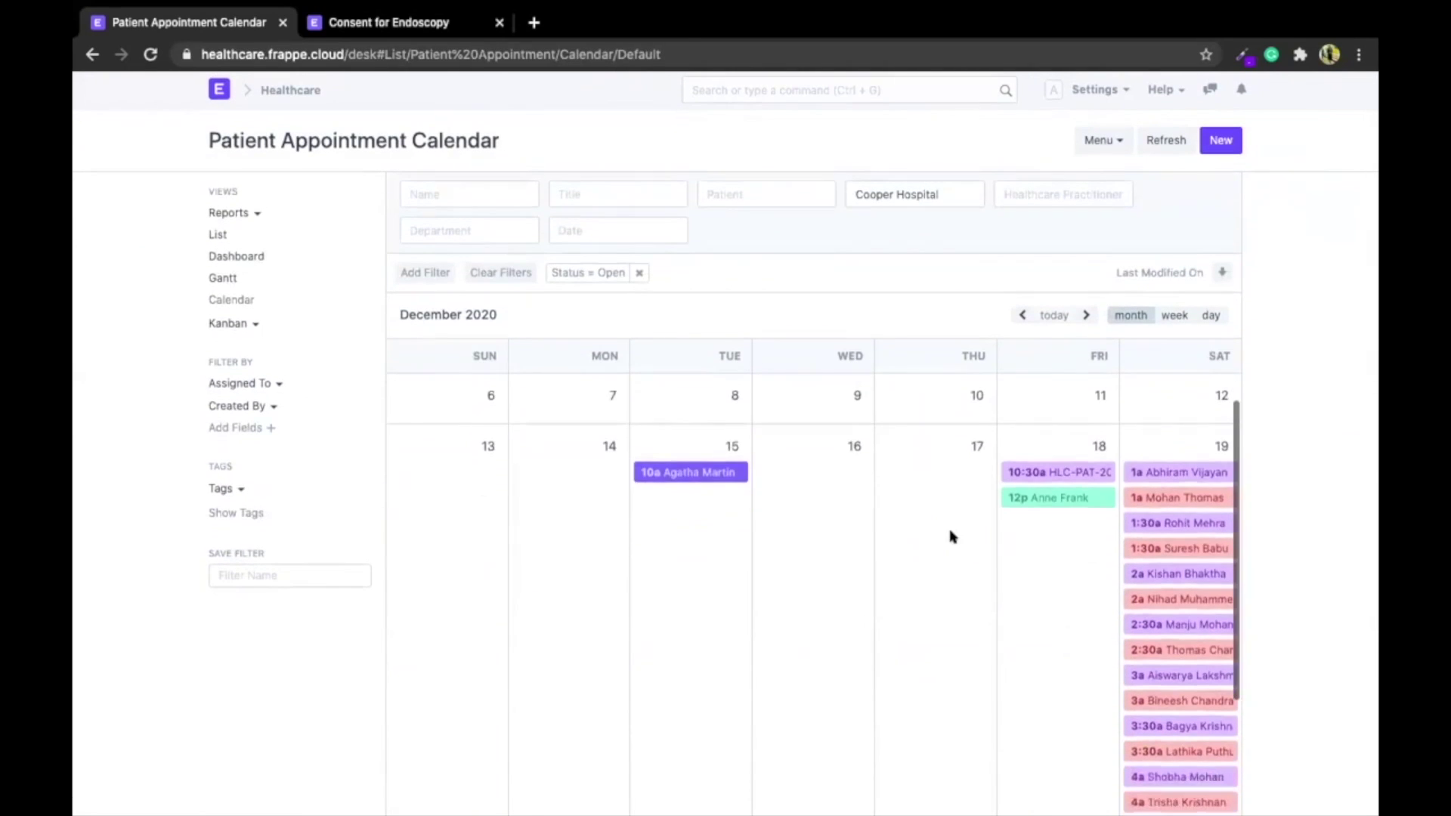
scroll(178, 632, "down", 2)
scroll(984, 580, "up", 3)
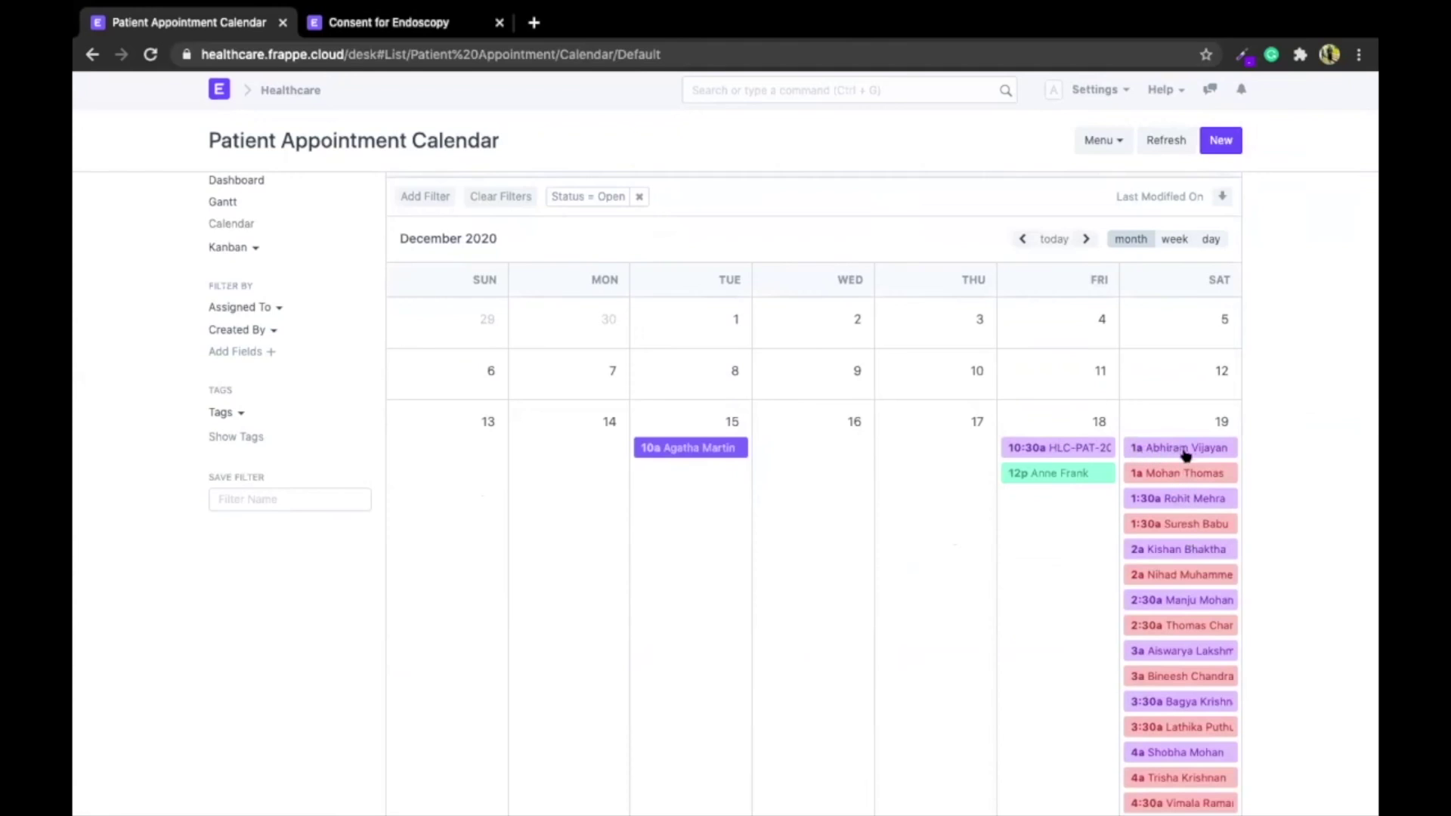
scroll(1176, 625, "down", 5)
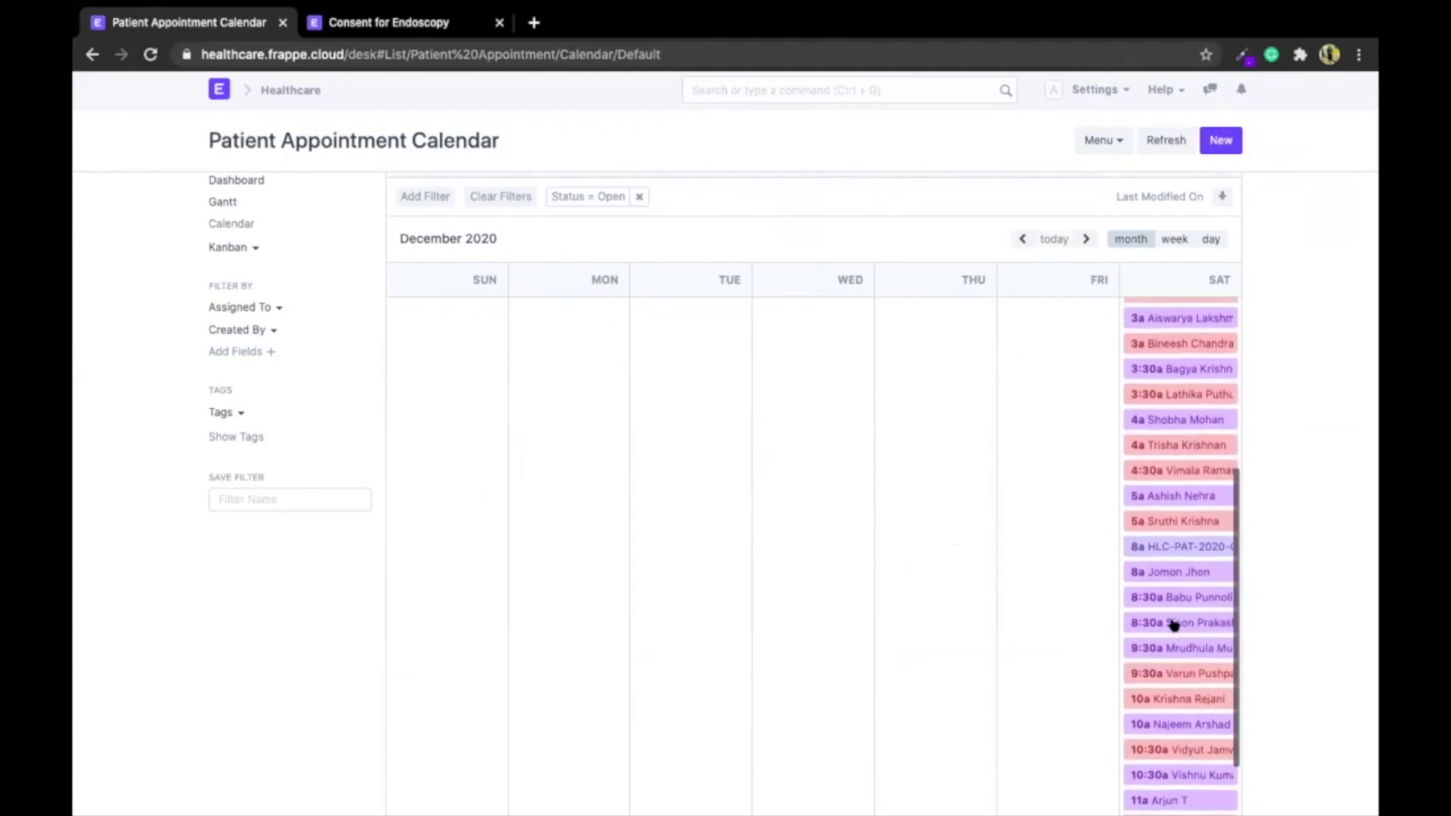
scroll(1173, 625, "up", 5)
scroll(402, 407, "up", 2)
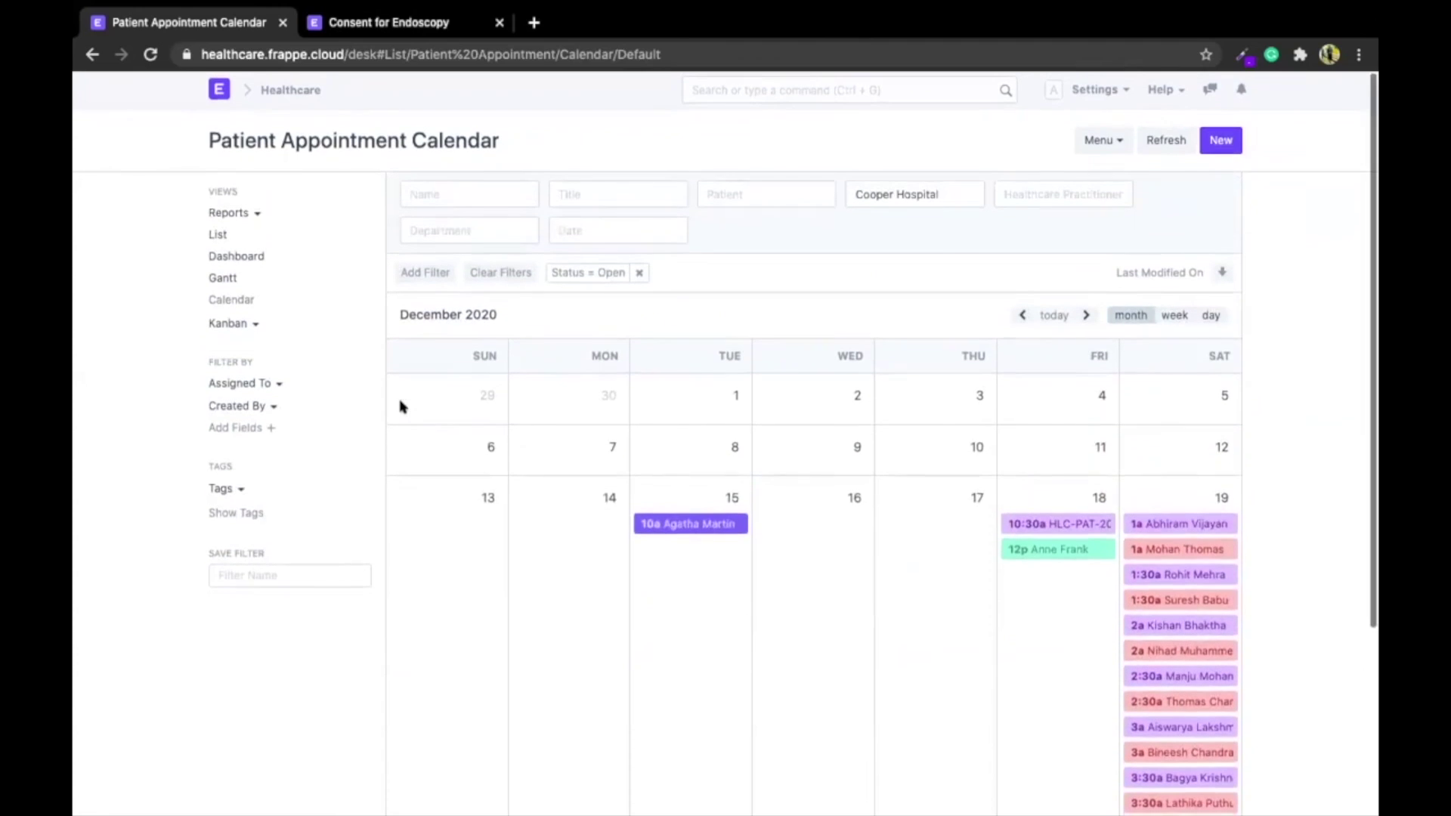
left_click(220, 258)
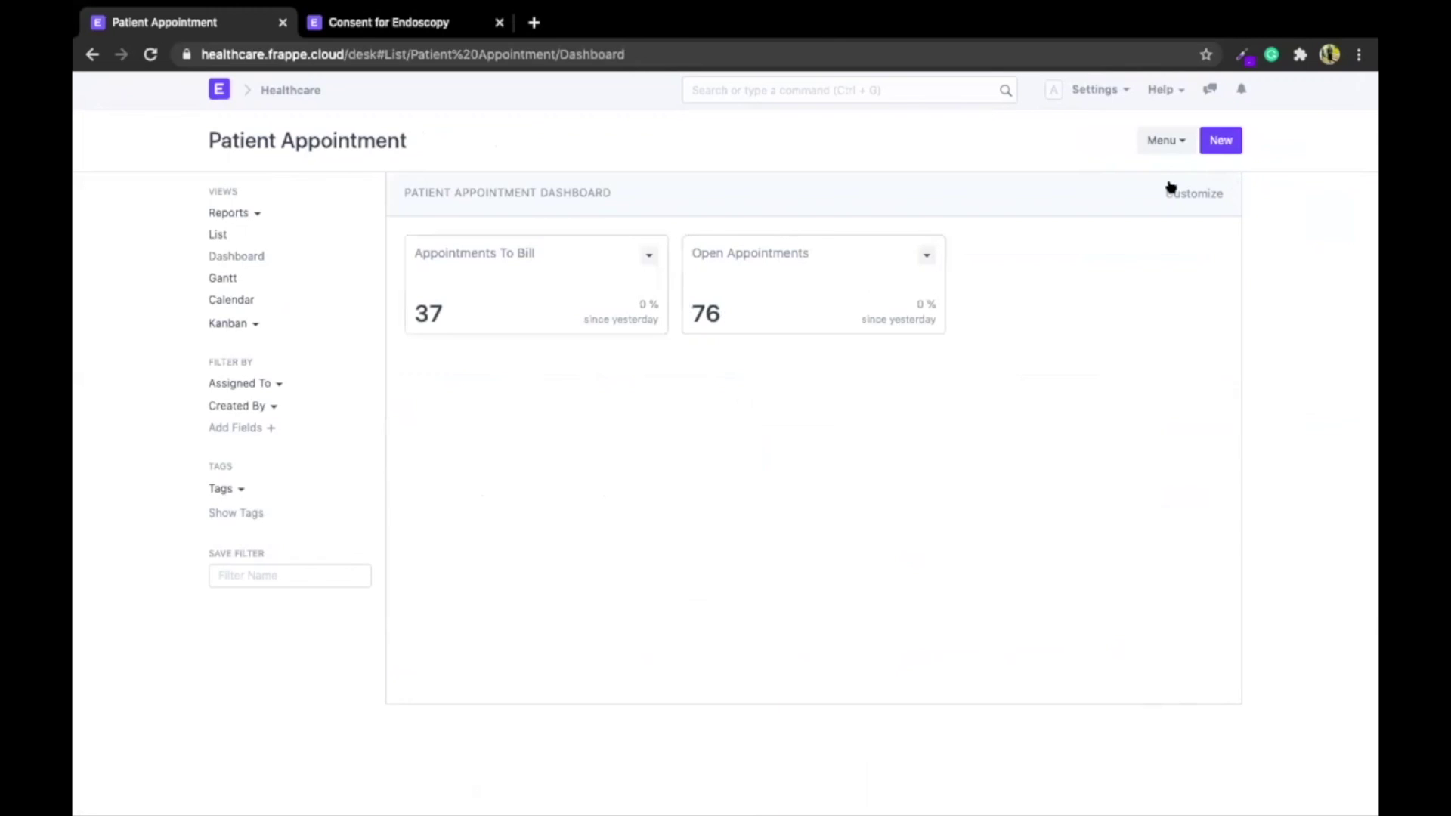
Start a new Patient Appointments dashboard chart with chart type Time Series
left_click(1176, 193)
left_click(596, 479)
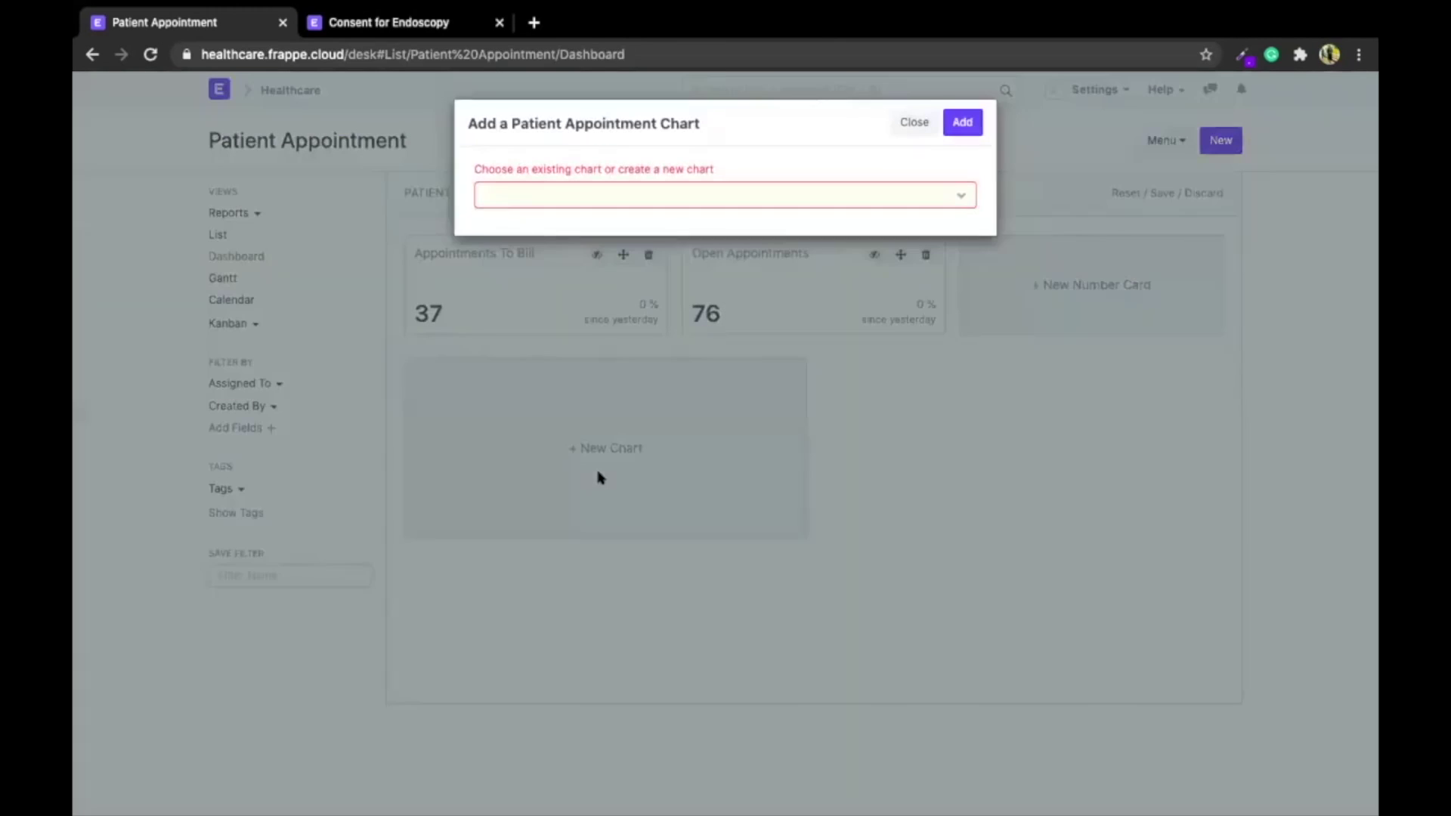
left_click(602, 190)
left_click(602, 194)
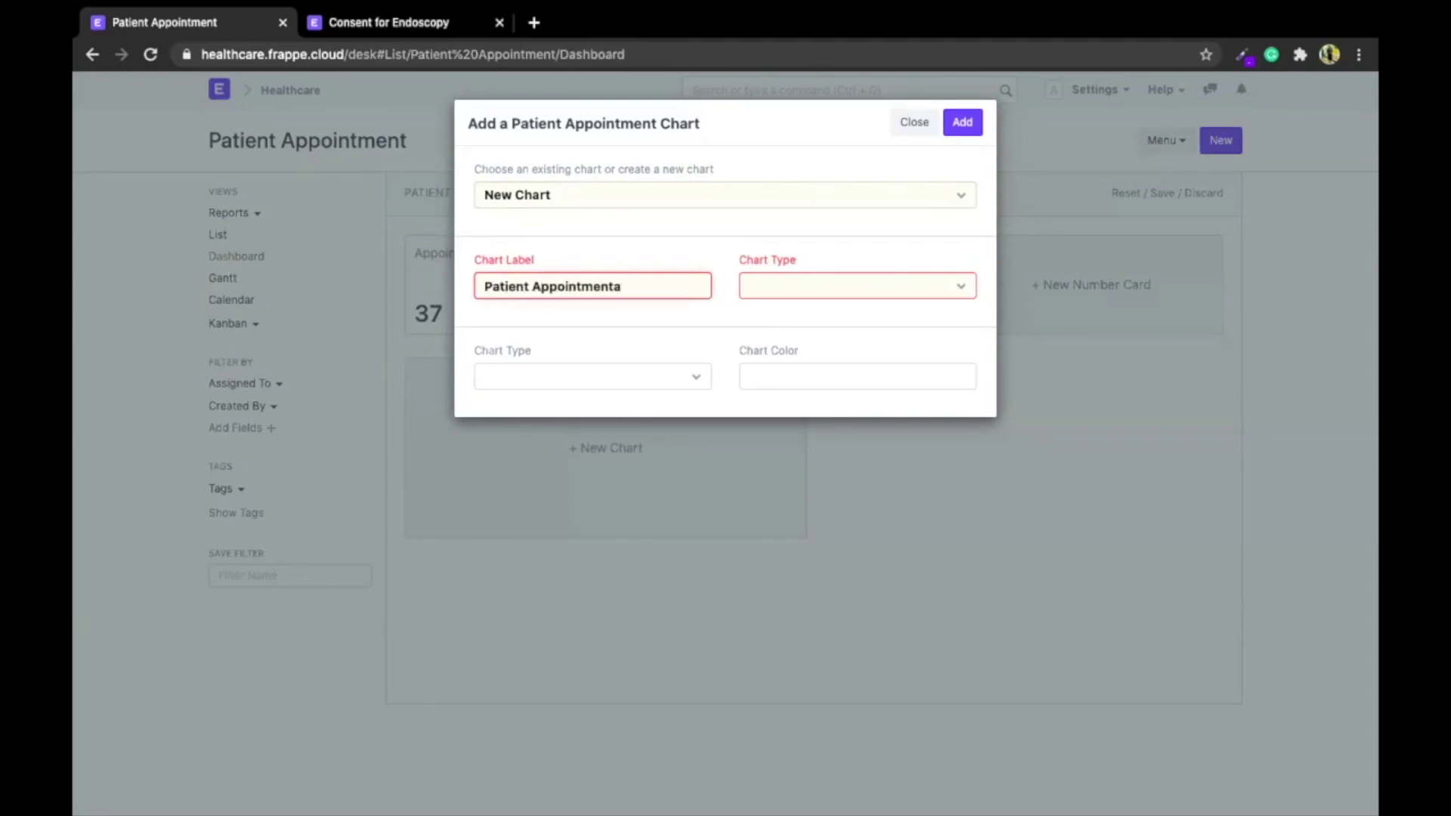
left_click(781, 295)
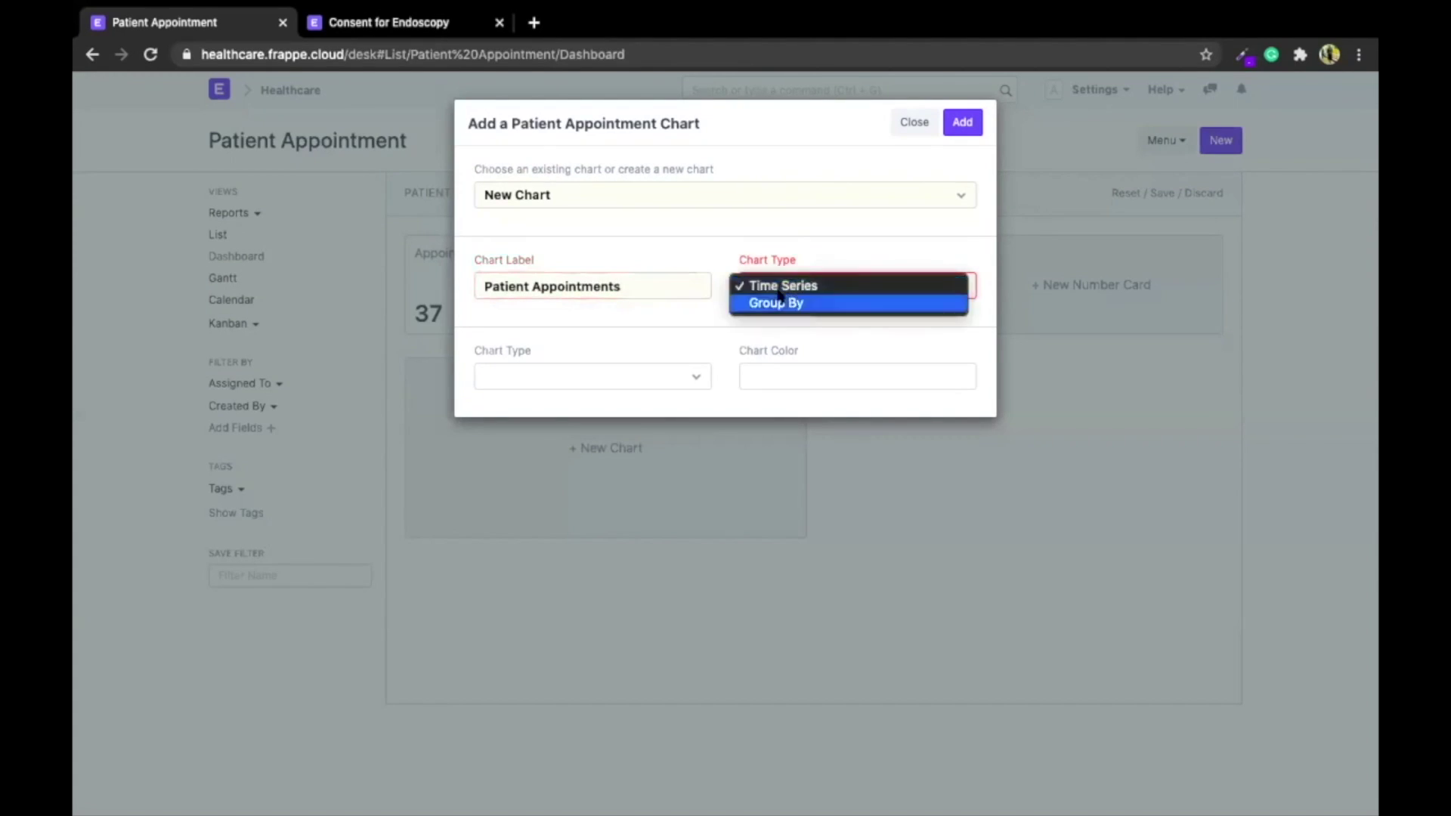
left_click(774, 301)
left_click(772, 286)
left_click(767, 269)
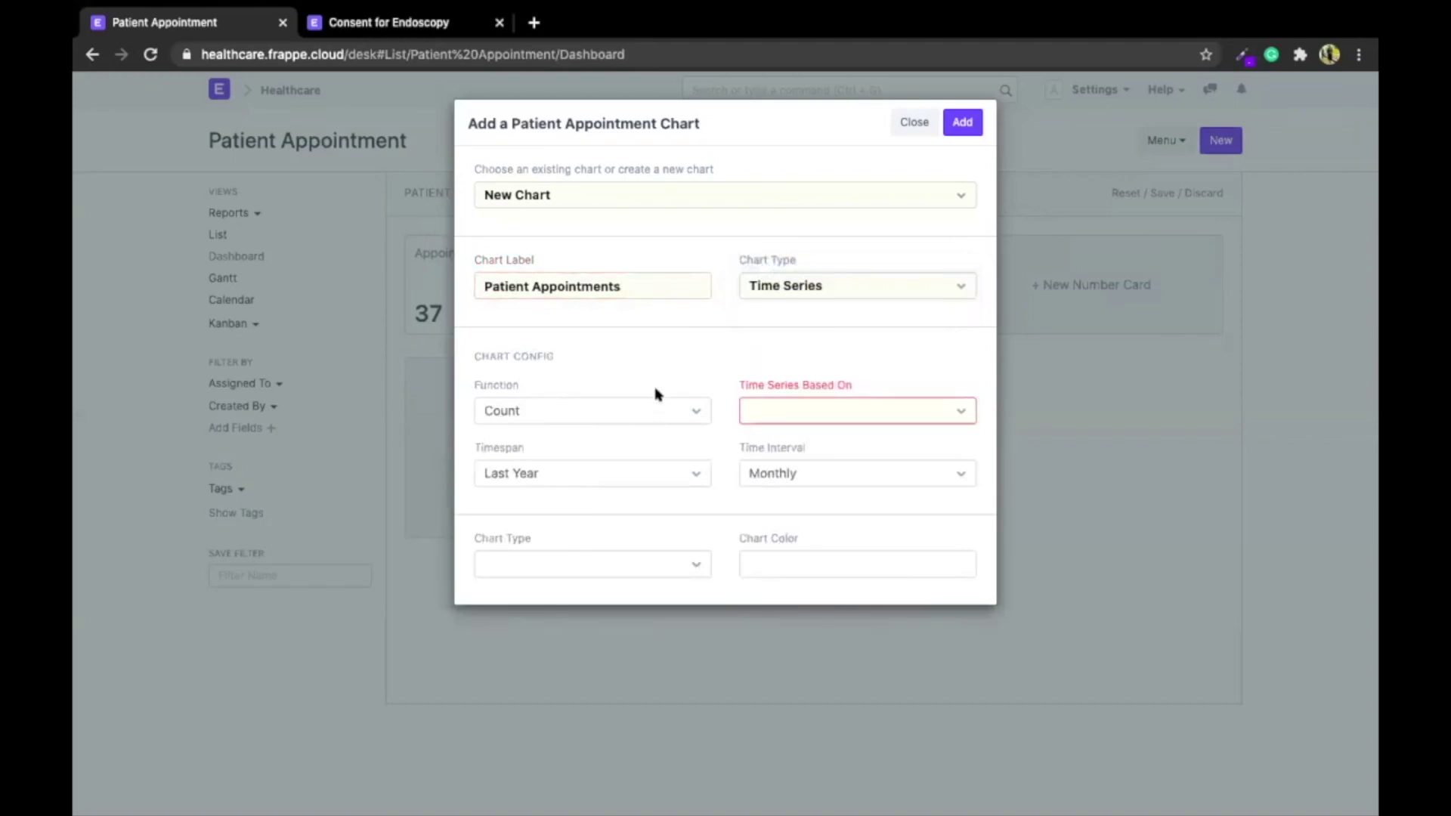
Base it on Appointment Datetime as a red line chart, add it and widen to full width
left_click(816, 412)
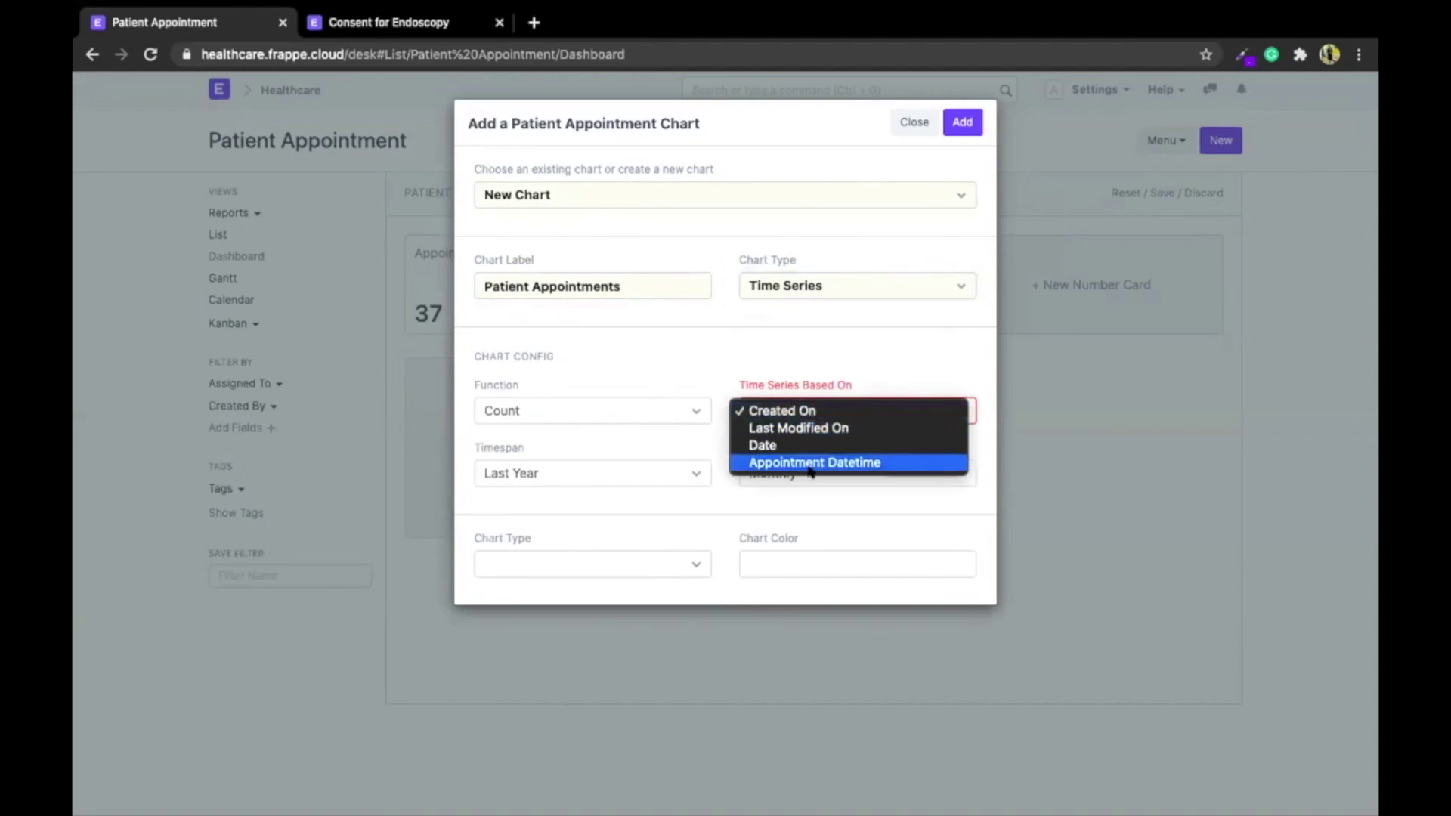
left_click(812, 463)
left_click(543, 571)
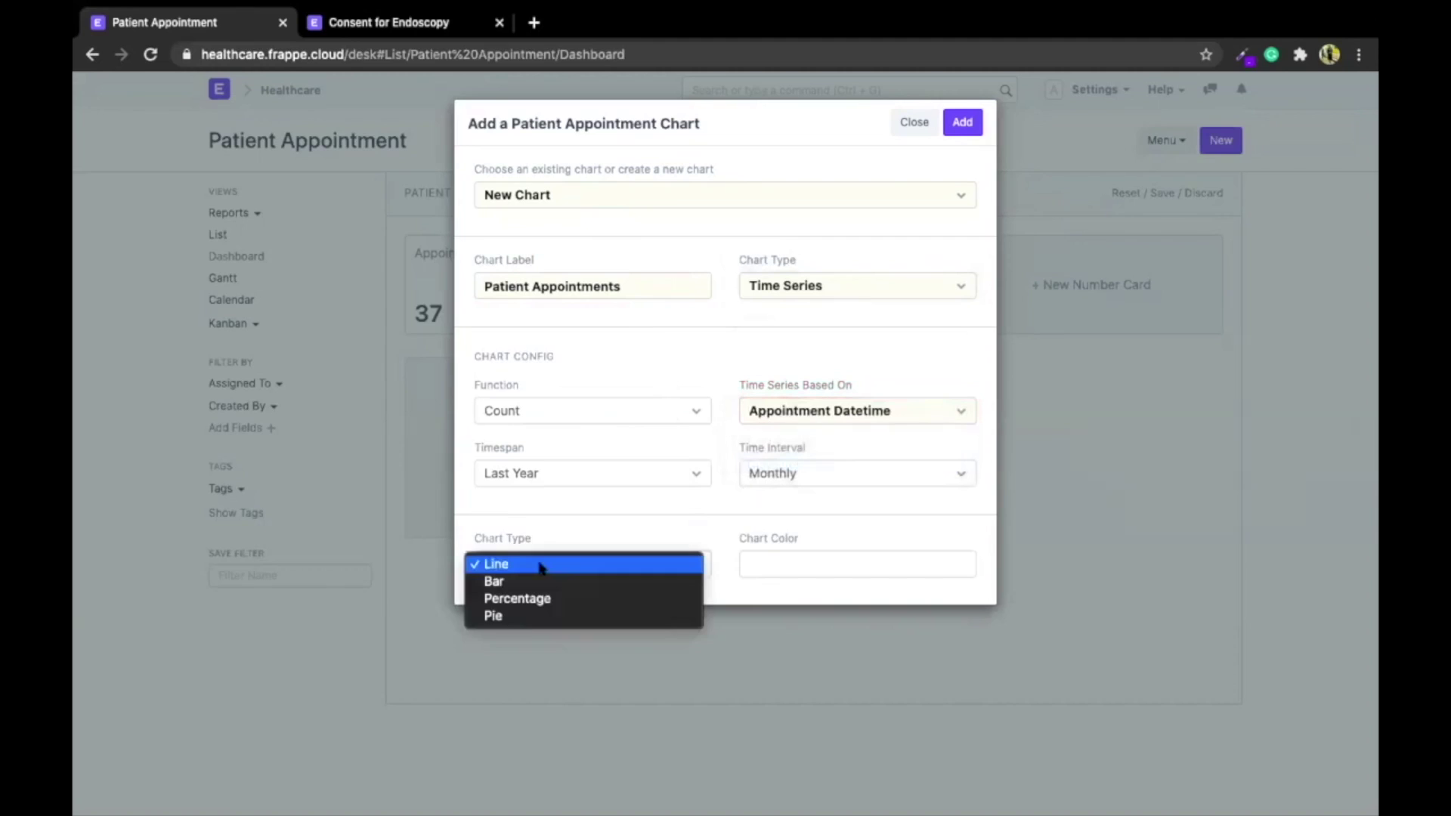
left_click(542, 565)
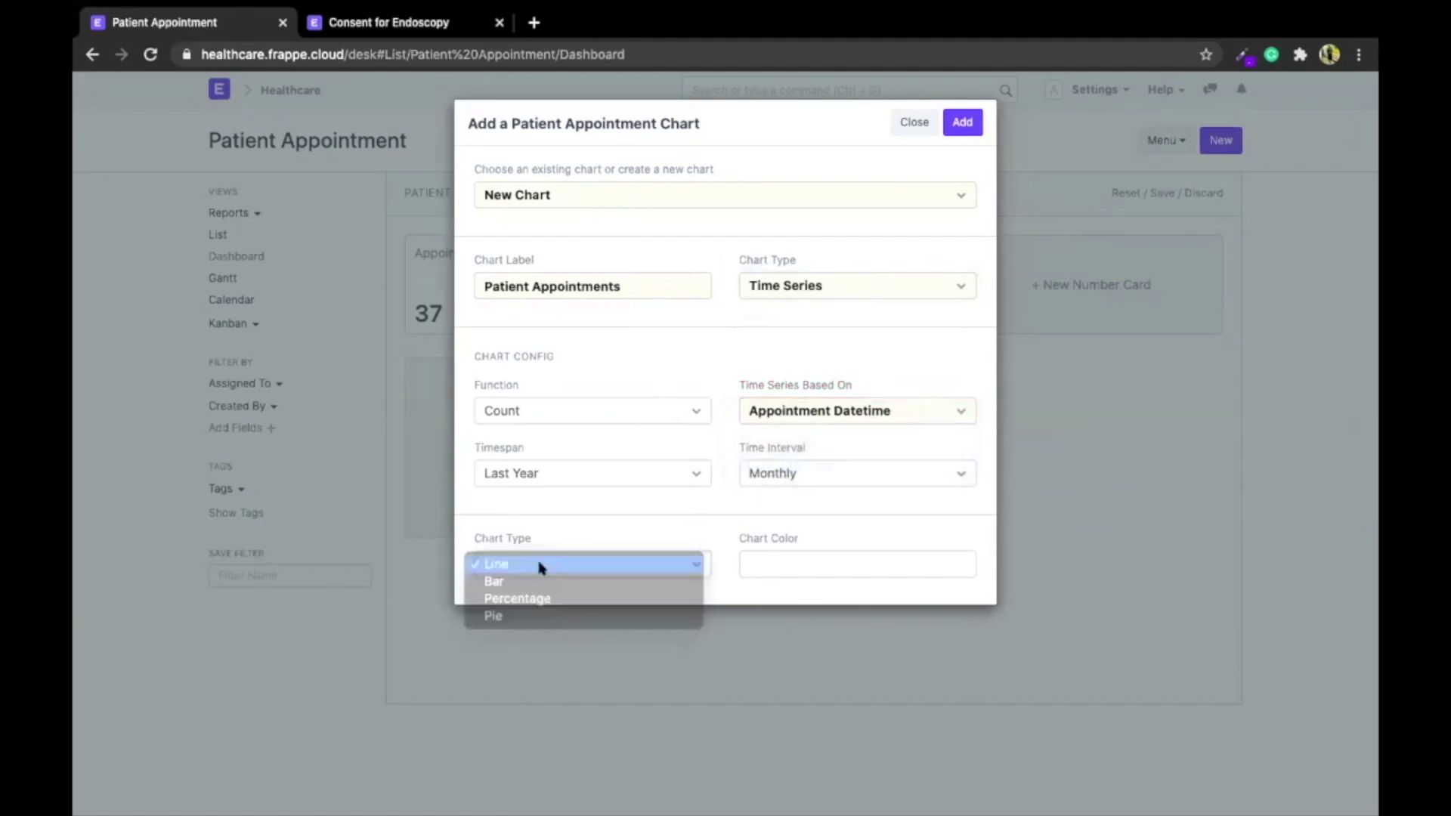
left_click(786, 560)
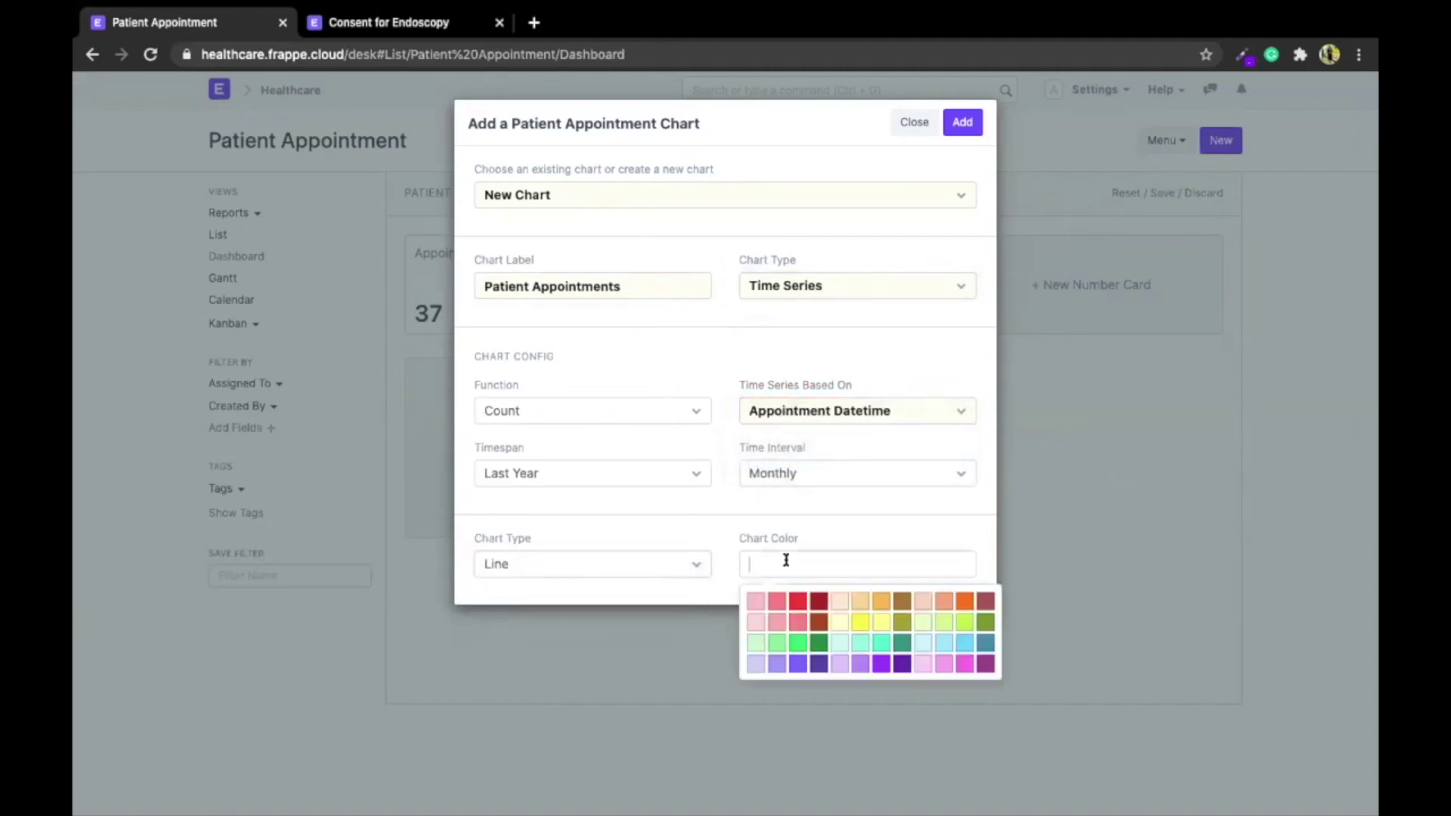
left_click(796, 600)
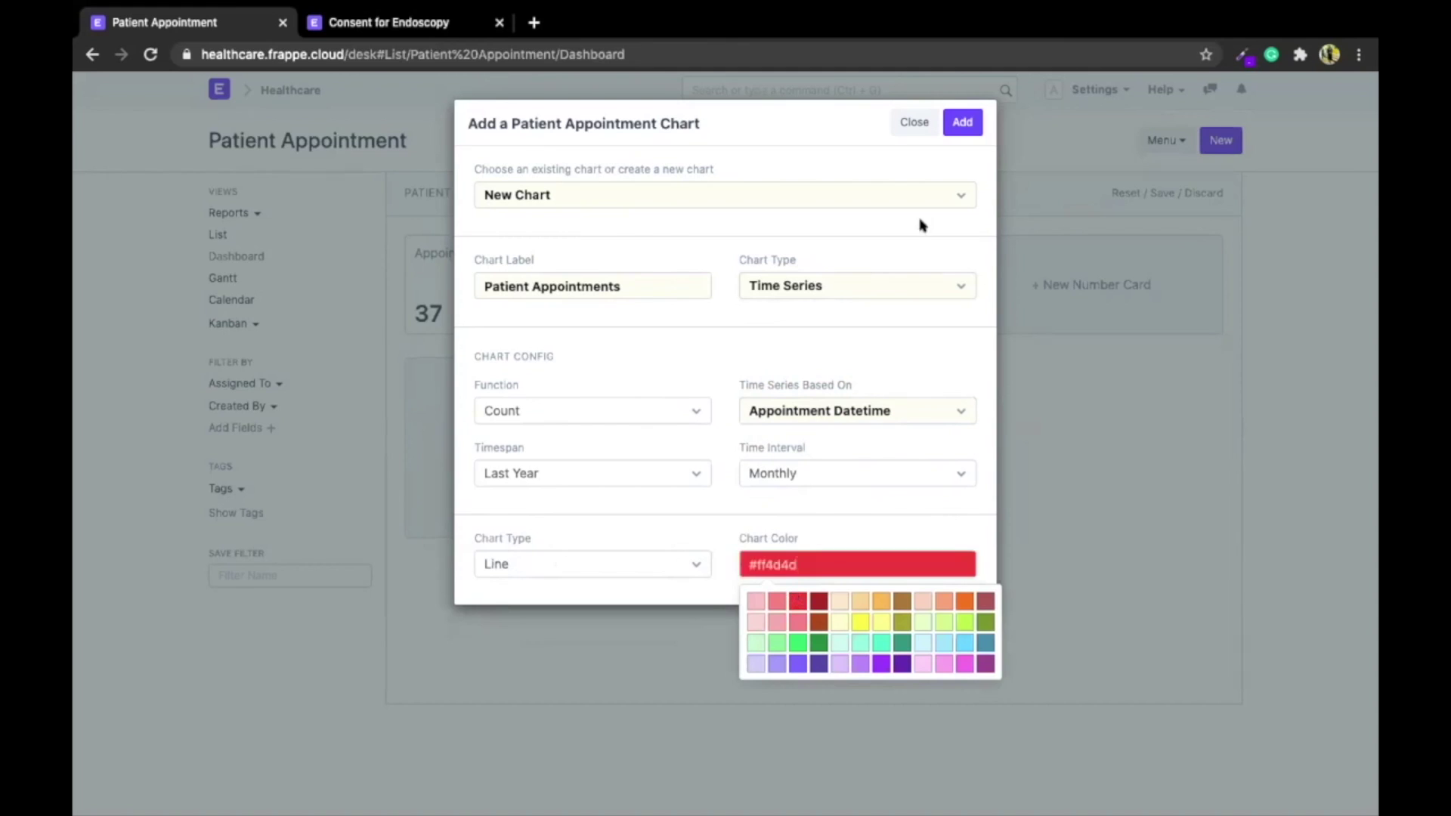
left_click(962, 132)
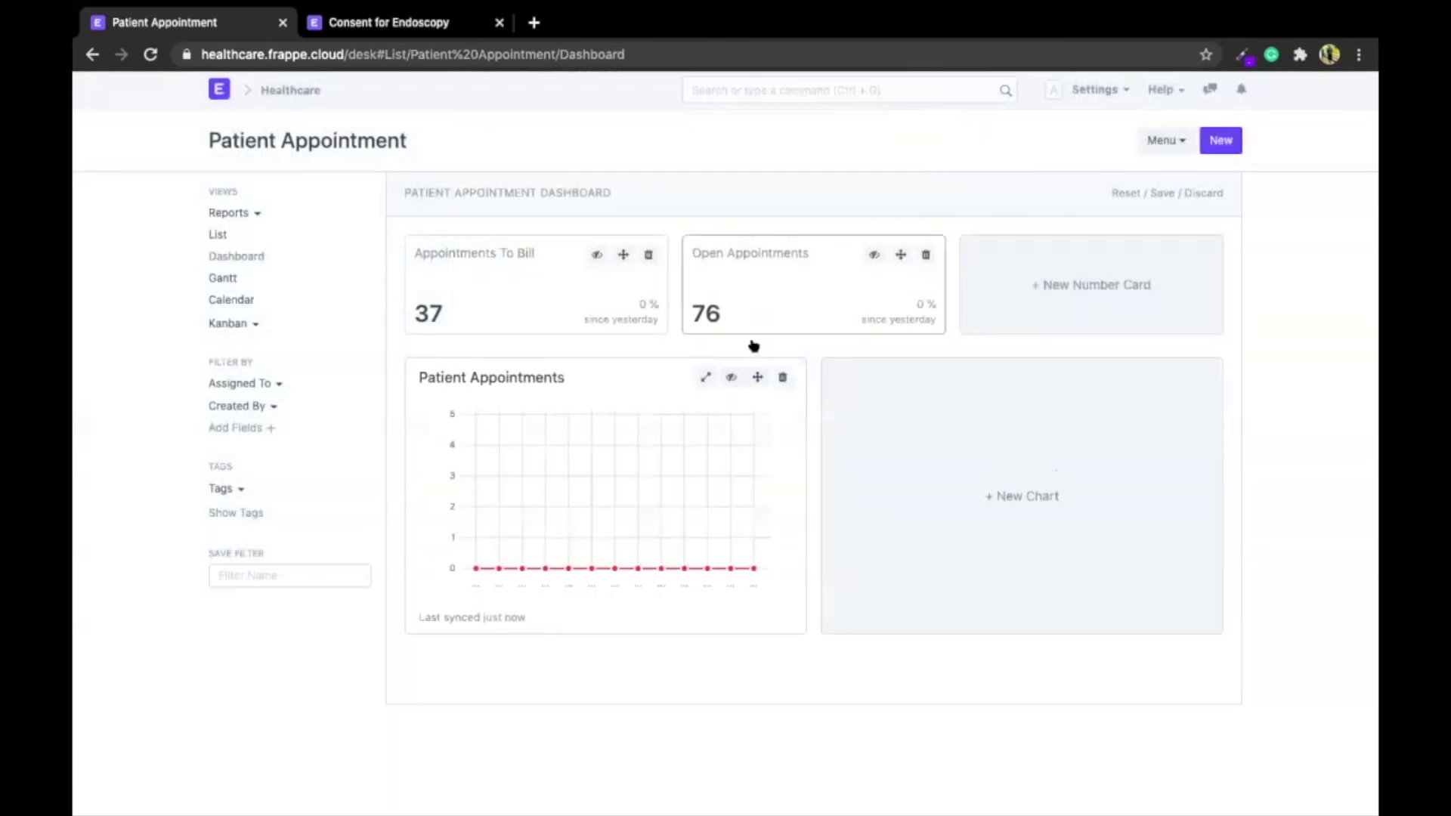
left_click(704, 377)
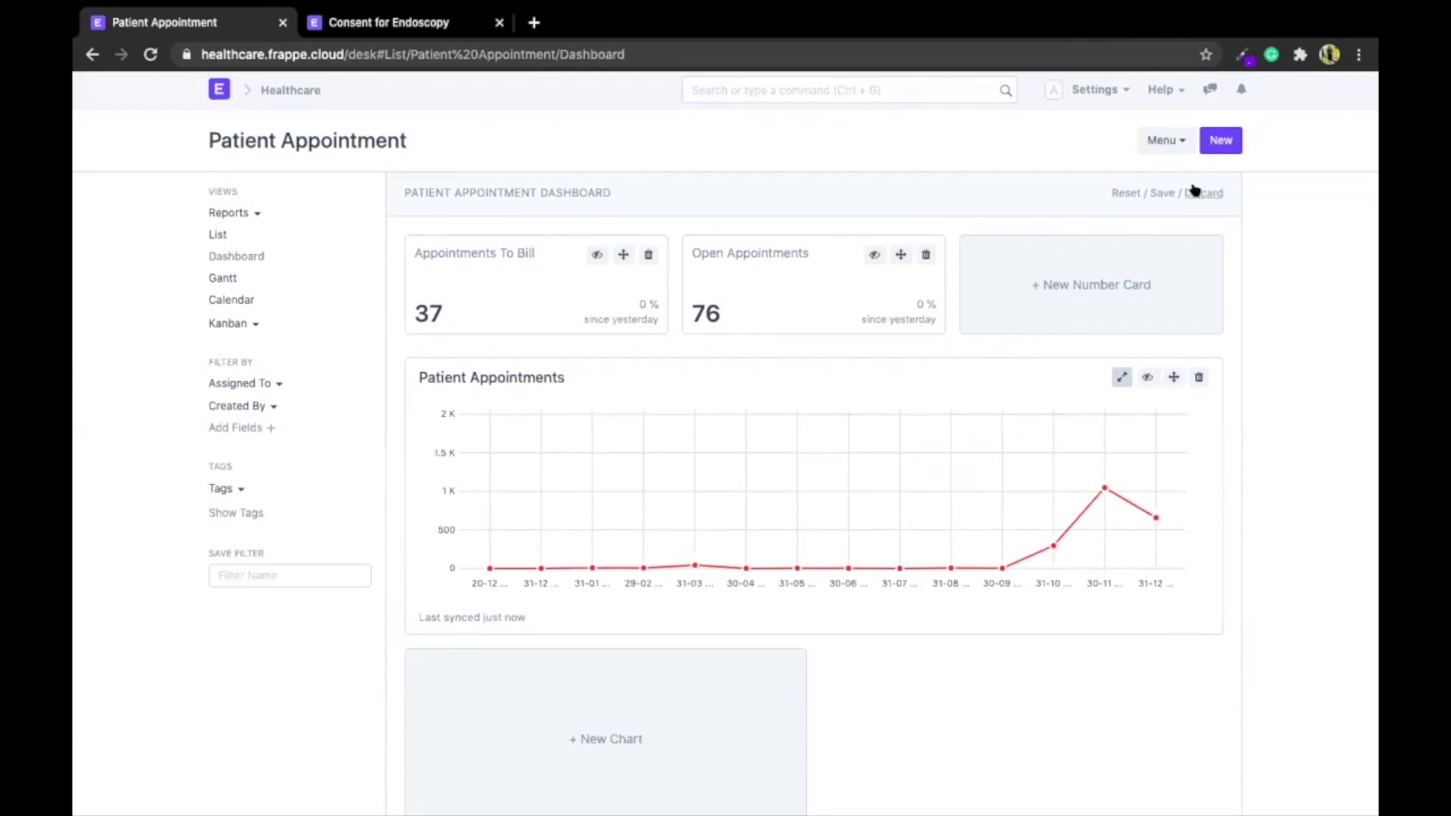
Open the Sales Invoice list via the 'sales invoice' search
left_click(301, 83)
left_click(765, 88)
type("sales invoice")
key("Down")
key("Down")
key("Up")
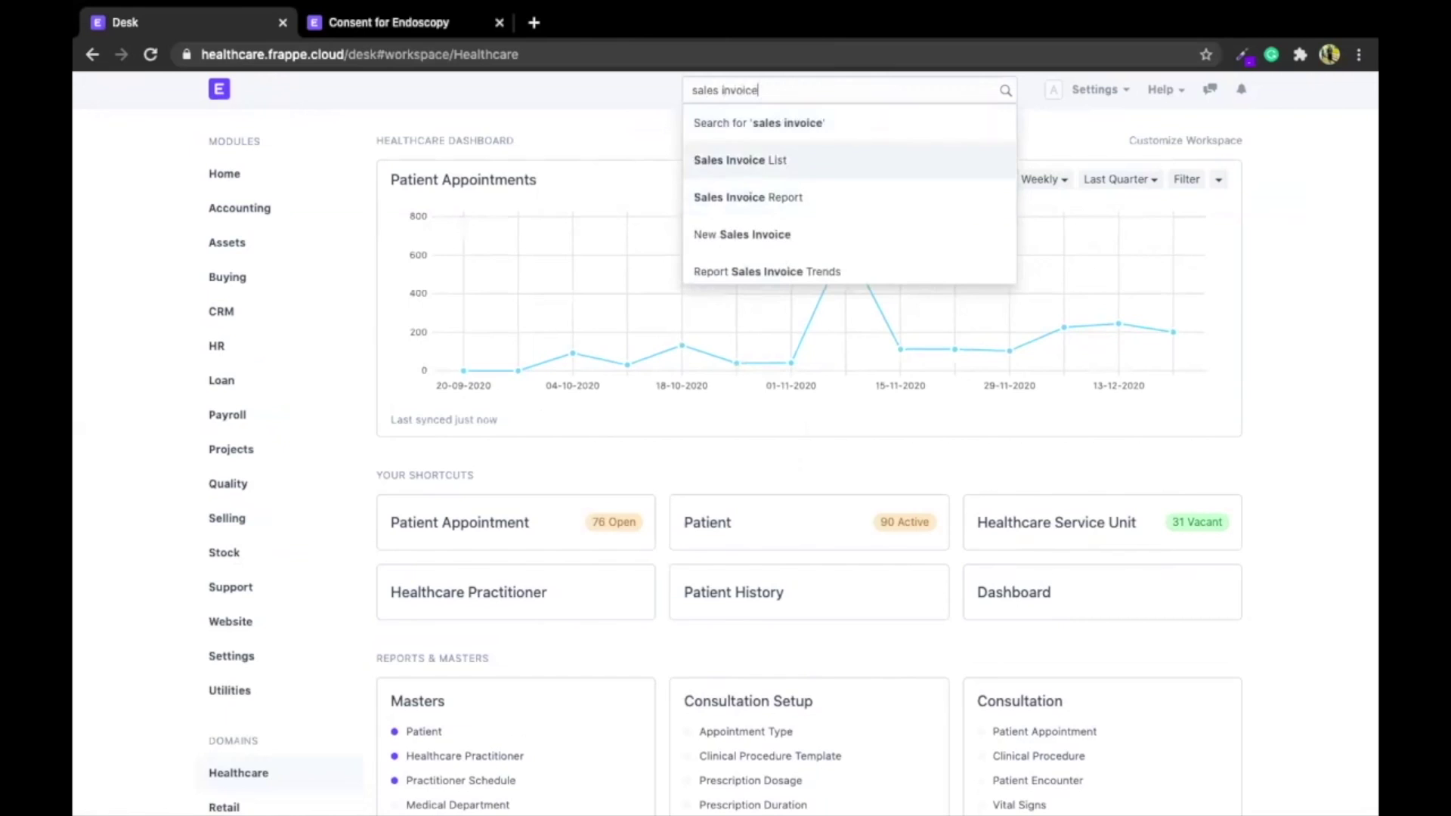
key("Return")
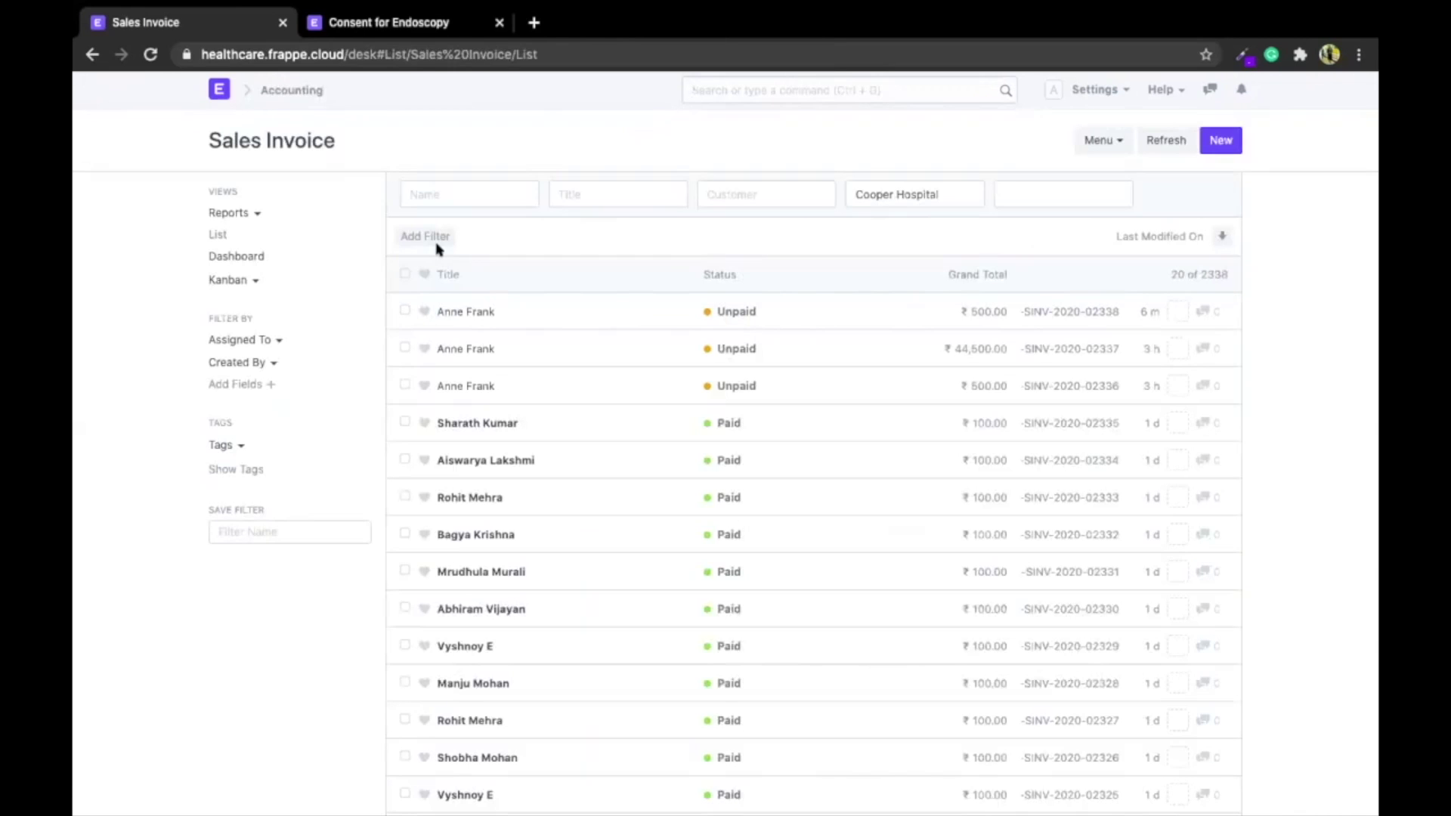
Start a new invoice for the patient and add all their billable healthcare services as items
left_click(1218, 146)
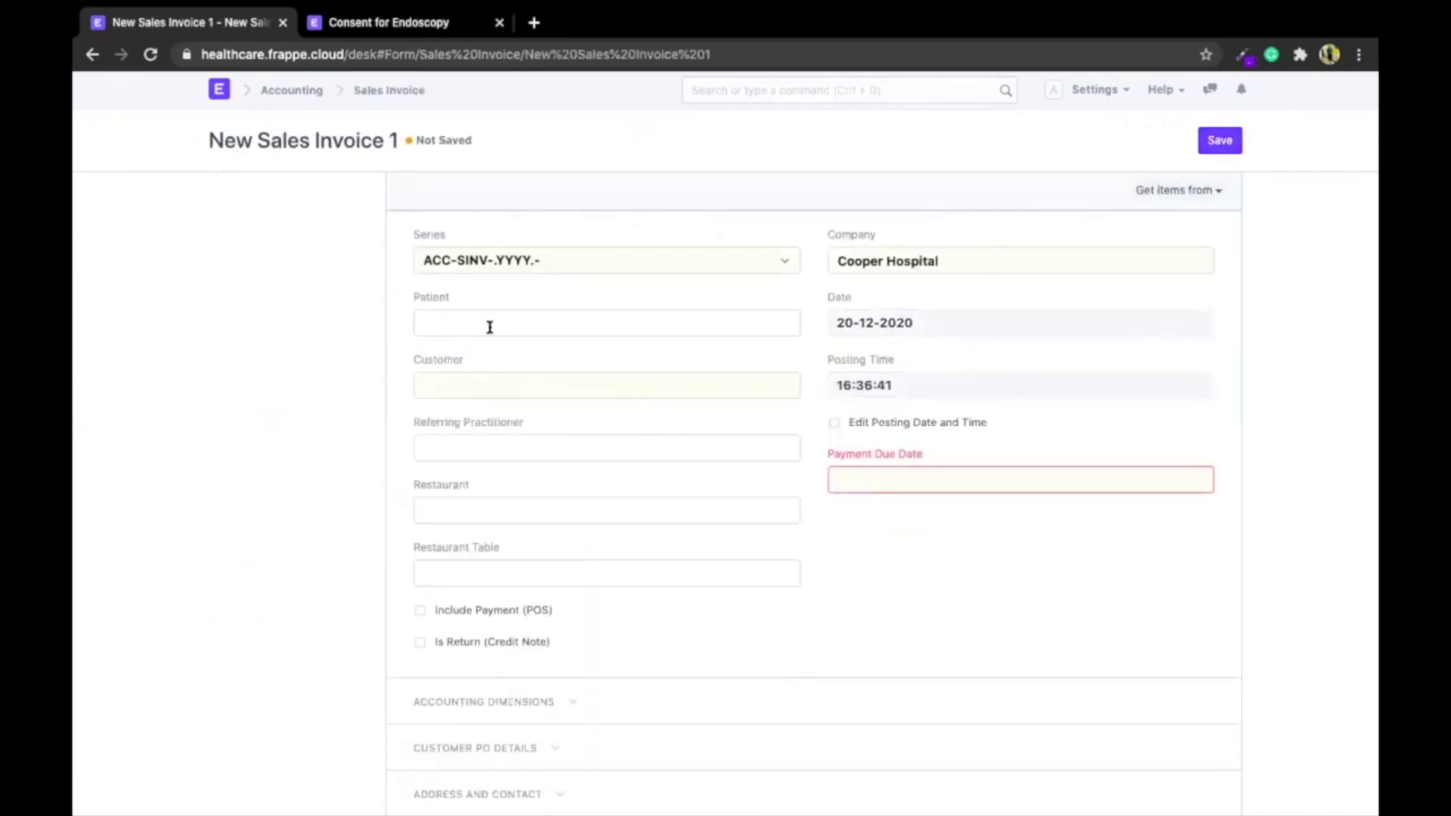
type("e")
key("BackSpace")
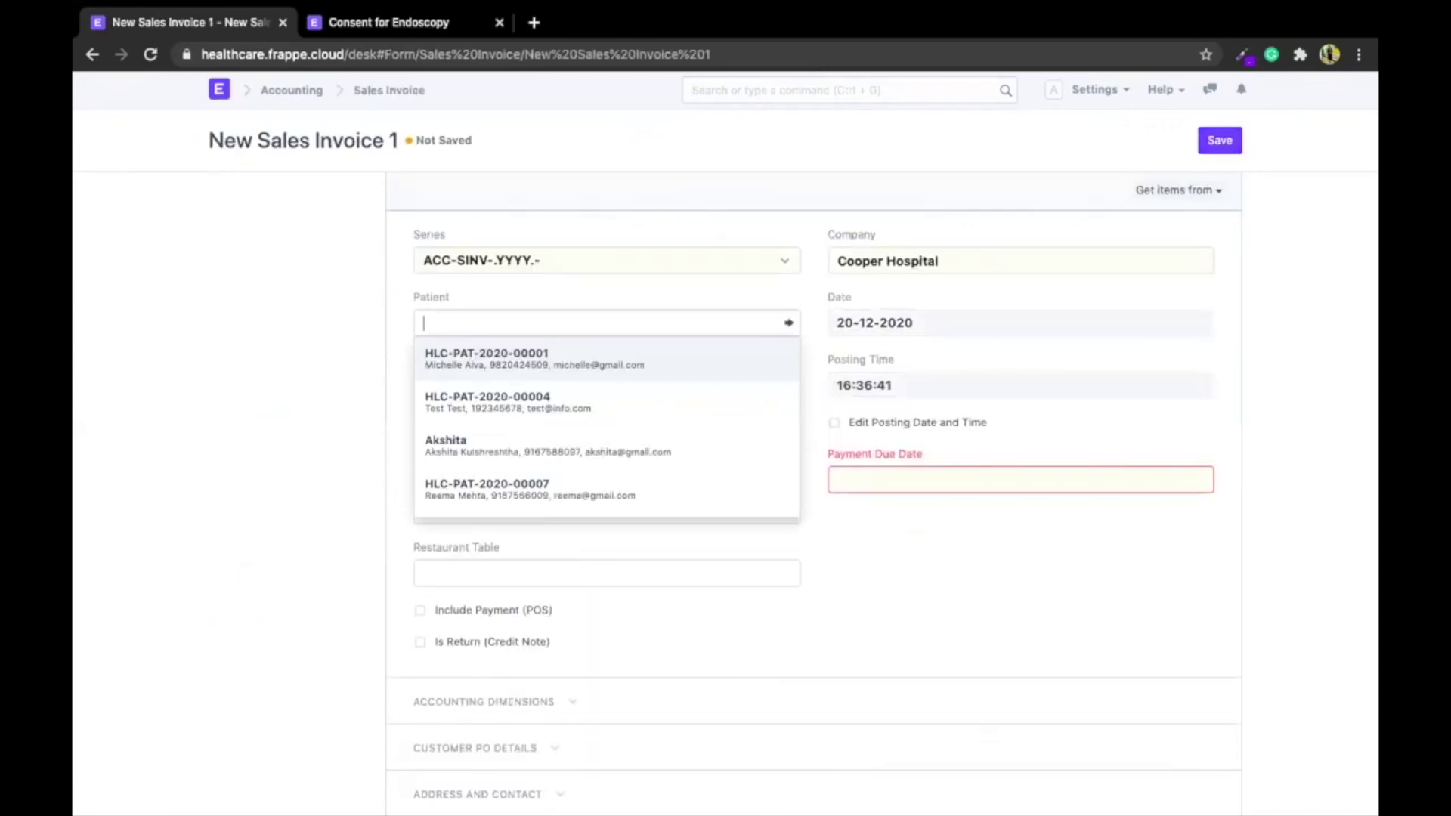
type("ann")
key("Down")
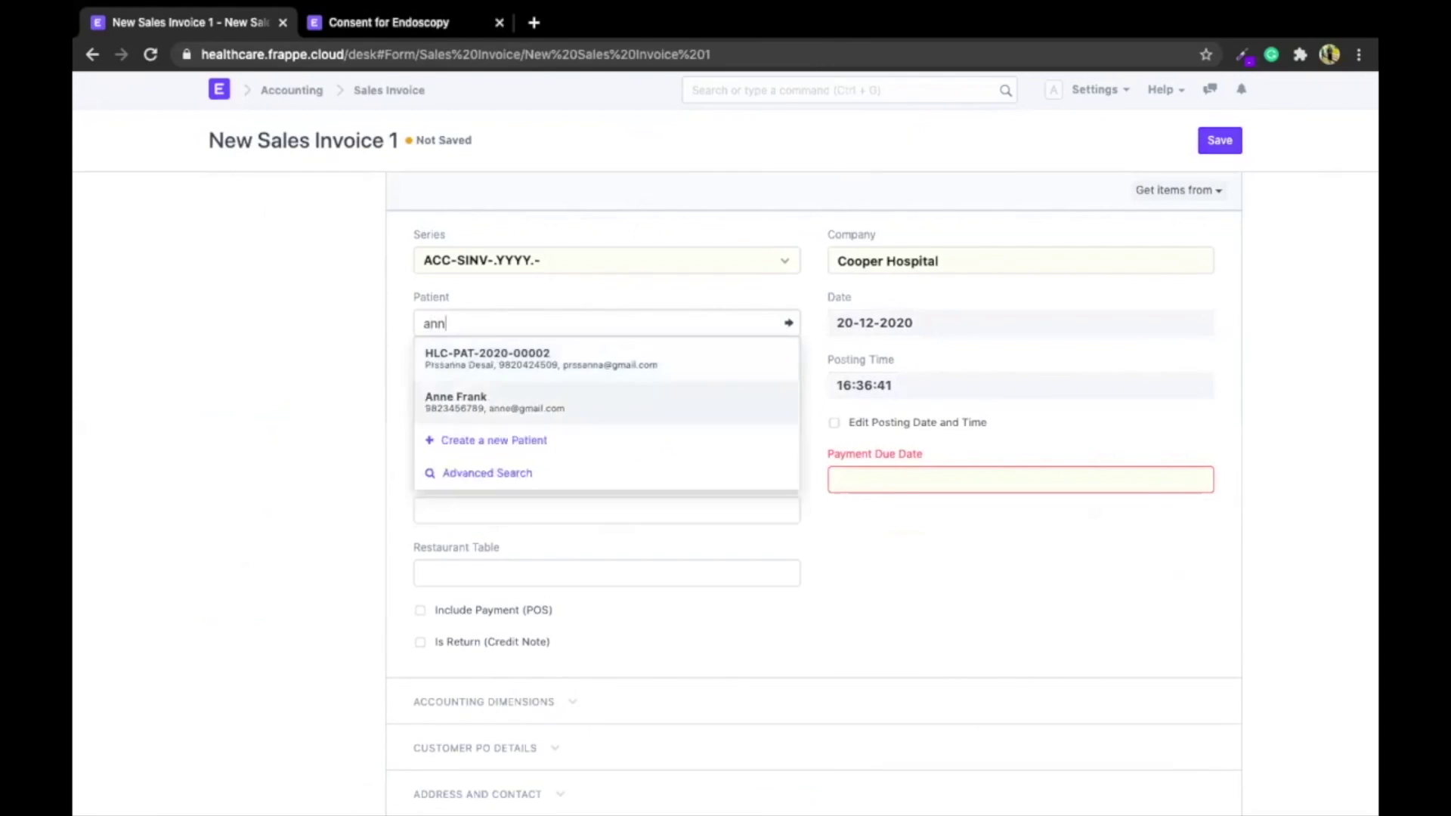
key("Return")
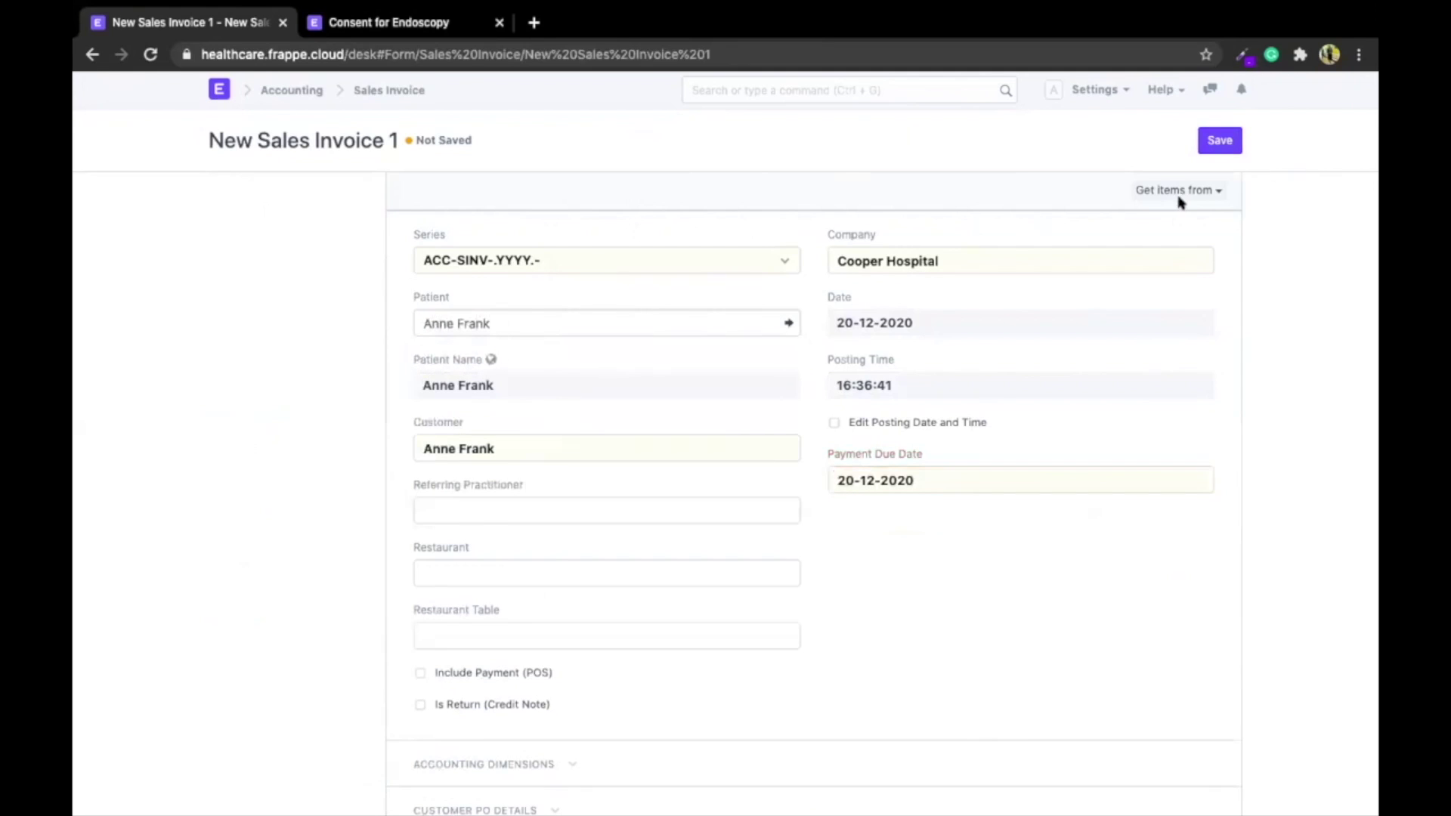
left_click(1150, 187)
left_click(1134, 223)
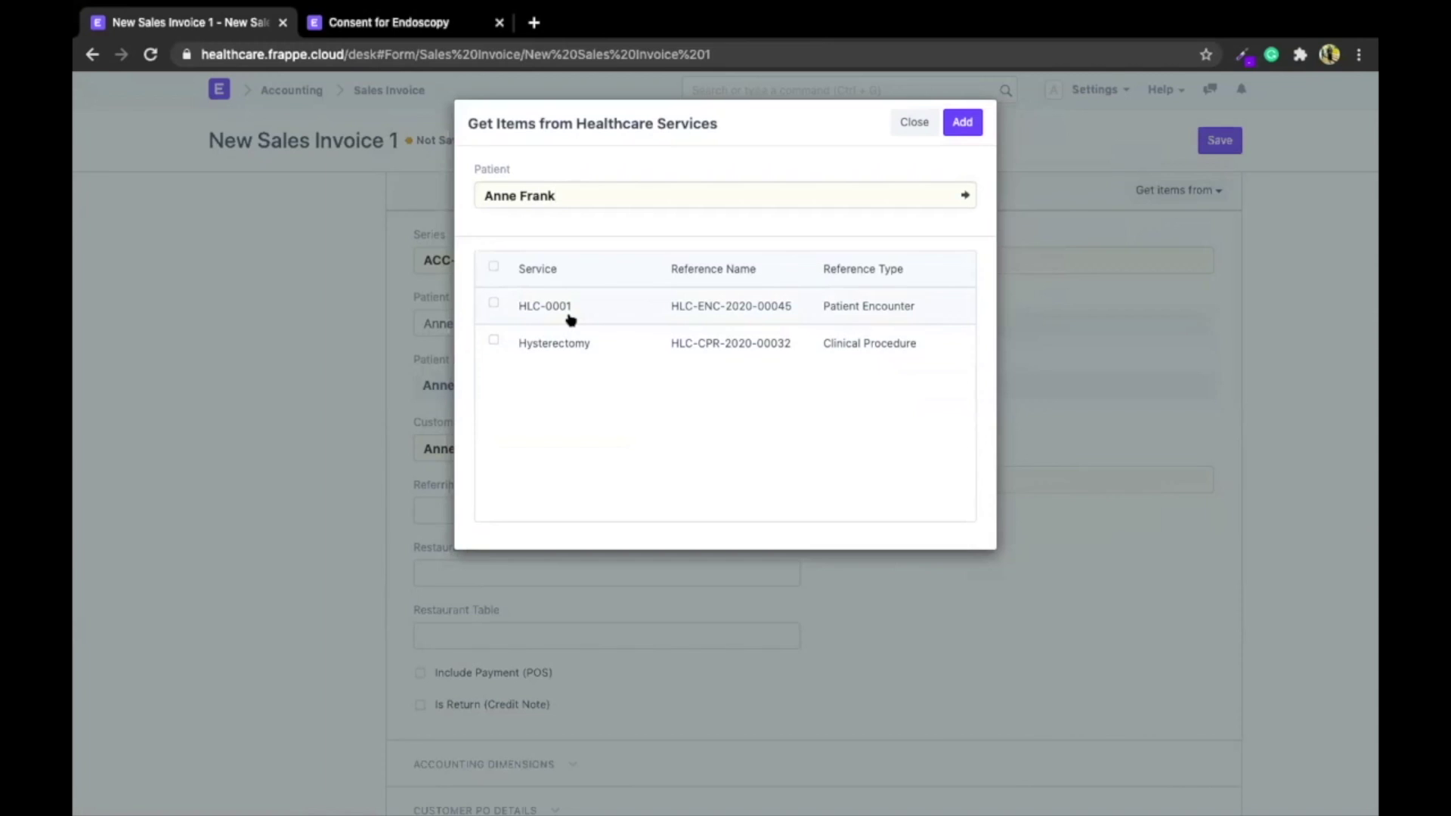
left_click(494, 266)
left_click(962, 122)
Review the totals, discount and advance payment sections, then save the ₹32,000 invoice
scroll(851, 444, "down", 5)
scroll(851, 442, "down", 3)
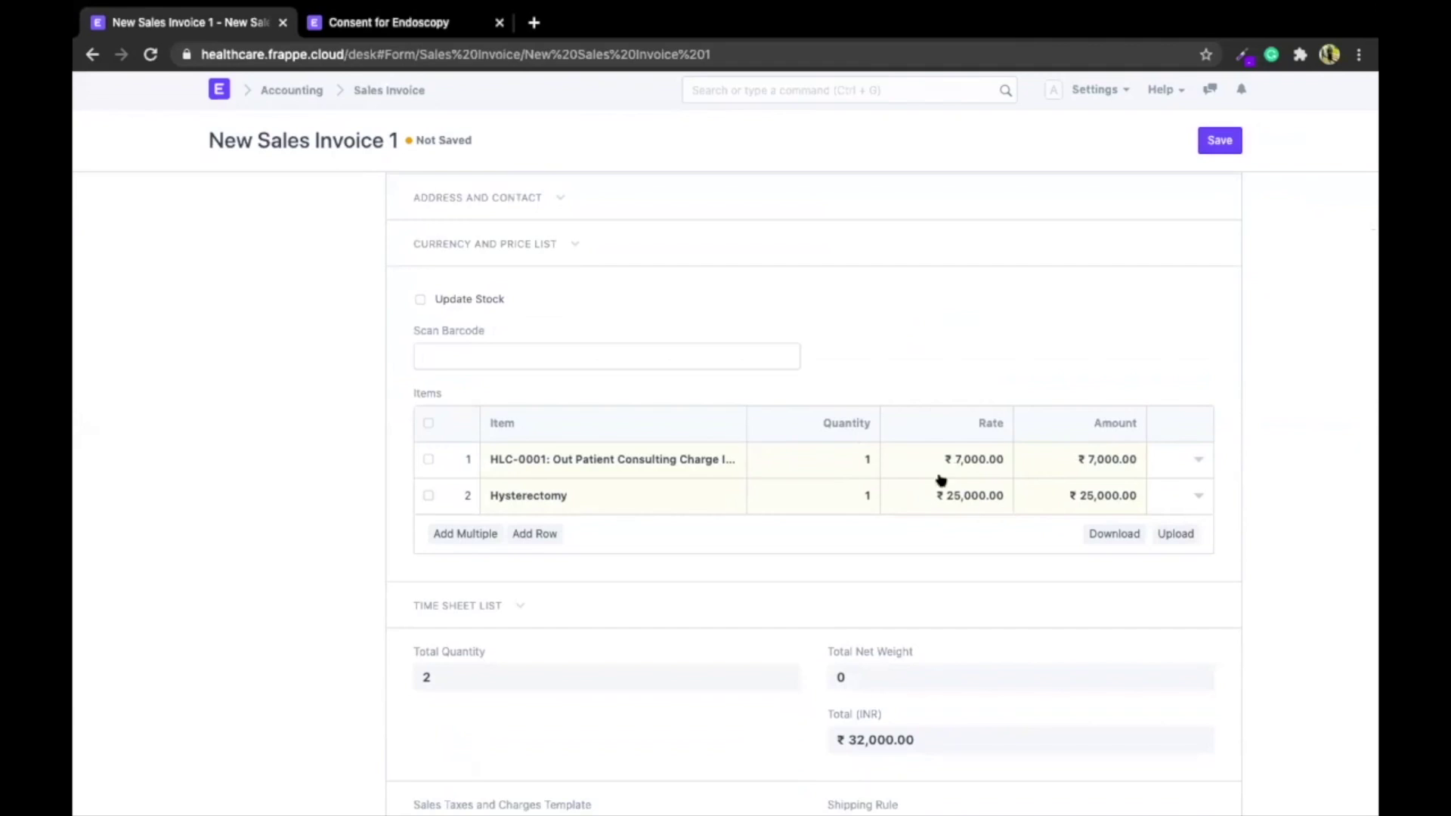
scroll(846, 637, "down", 2)
scroll(846, 637, "down", 5)
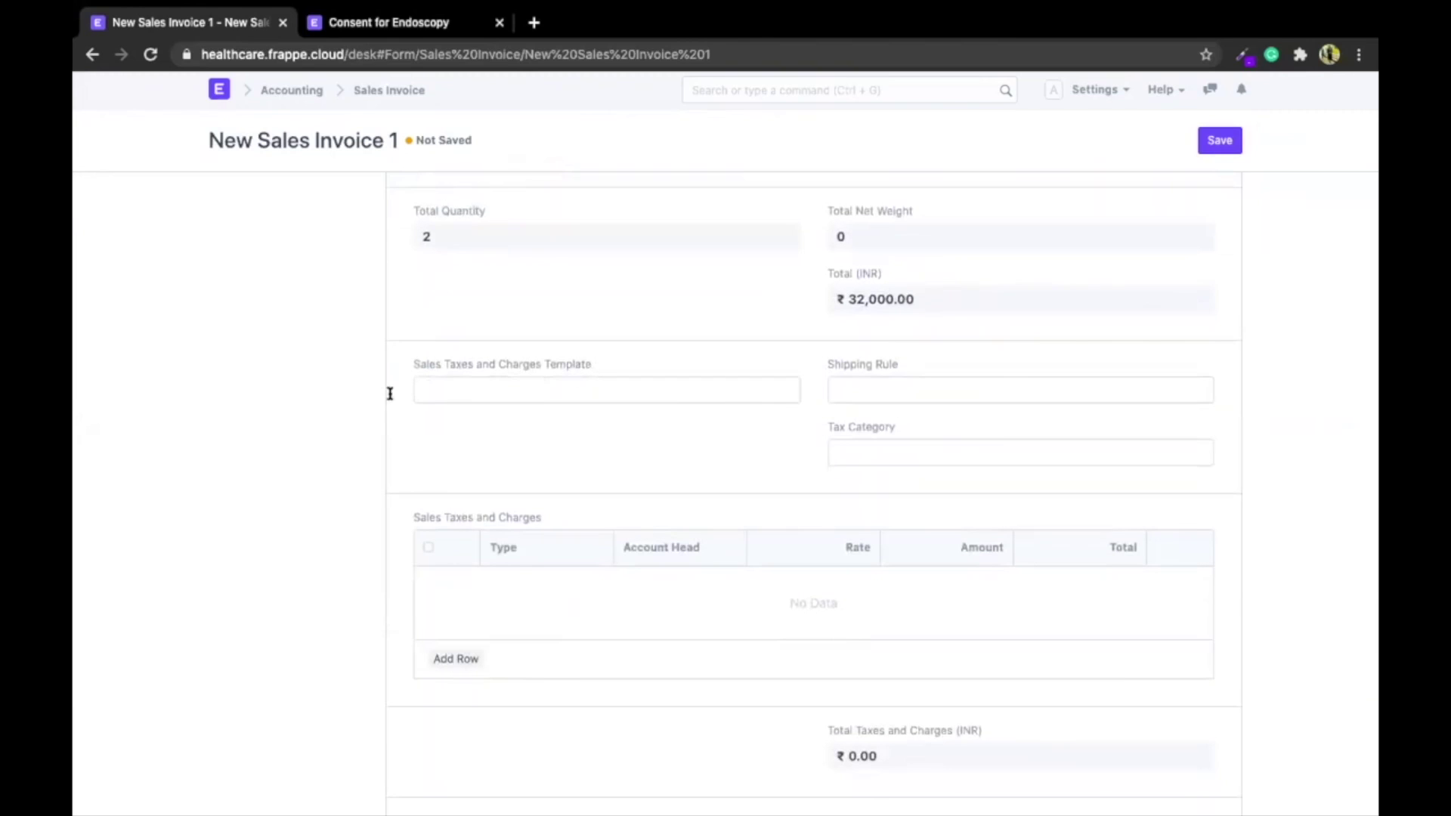
scroll(412, 403, "down", 1)
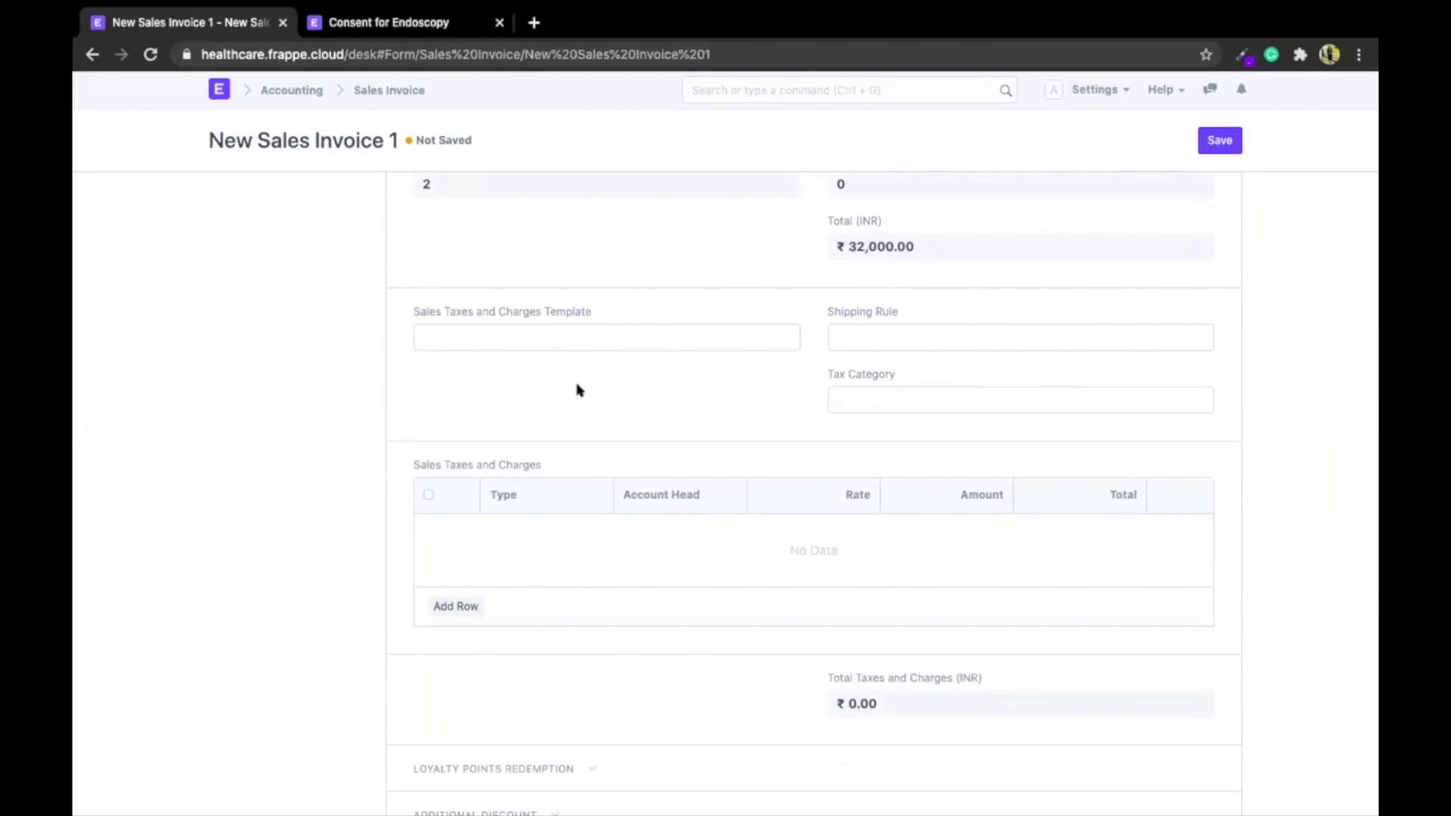
scroll(578, 390, "down", 7)
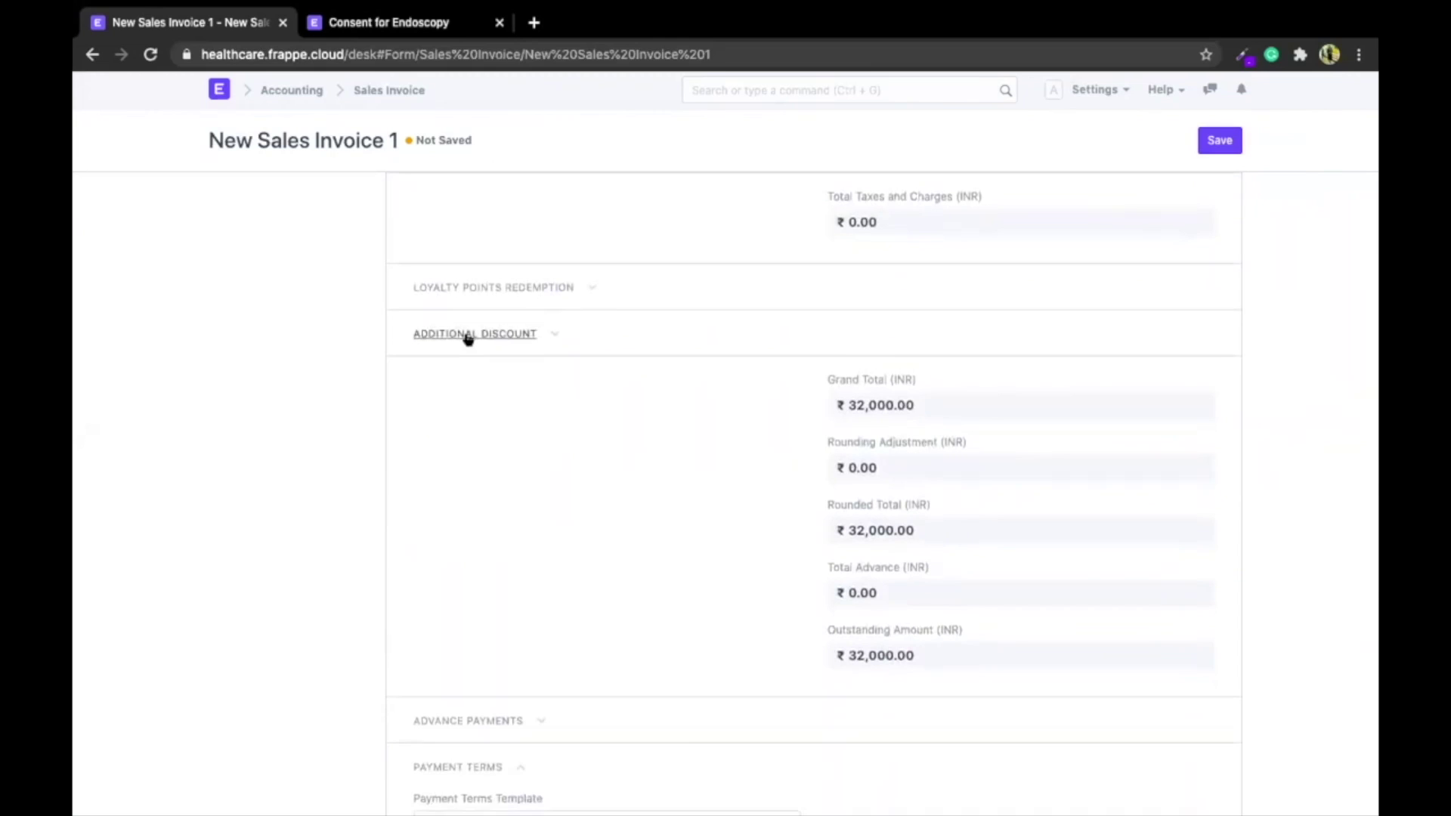
left_click(468, 335)
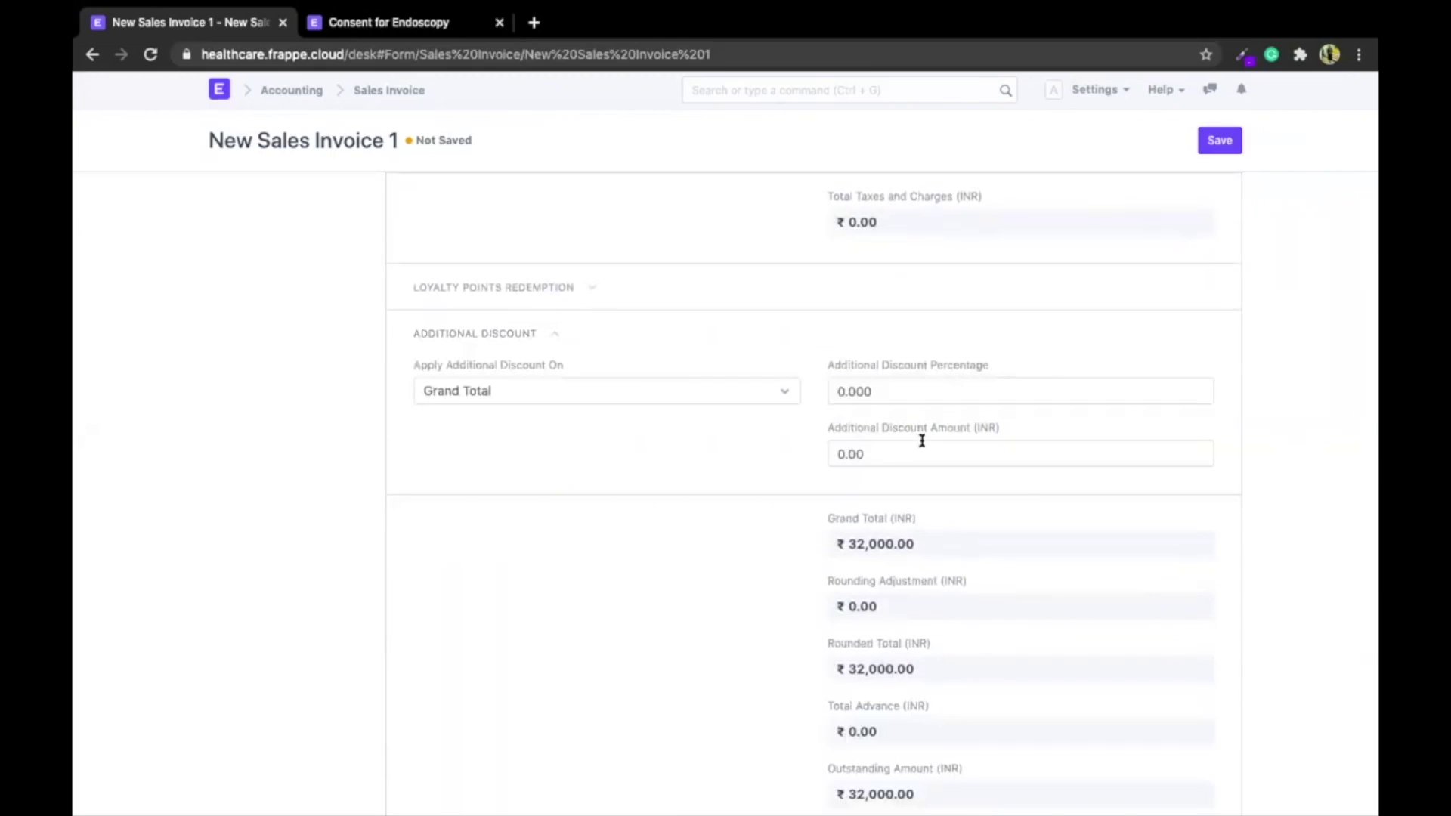
scroll(578, 597, "down", 6)
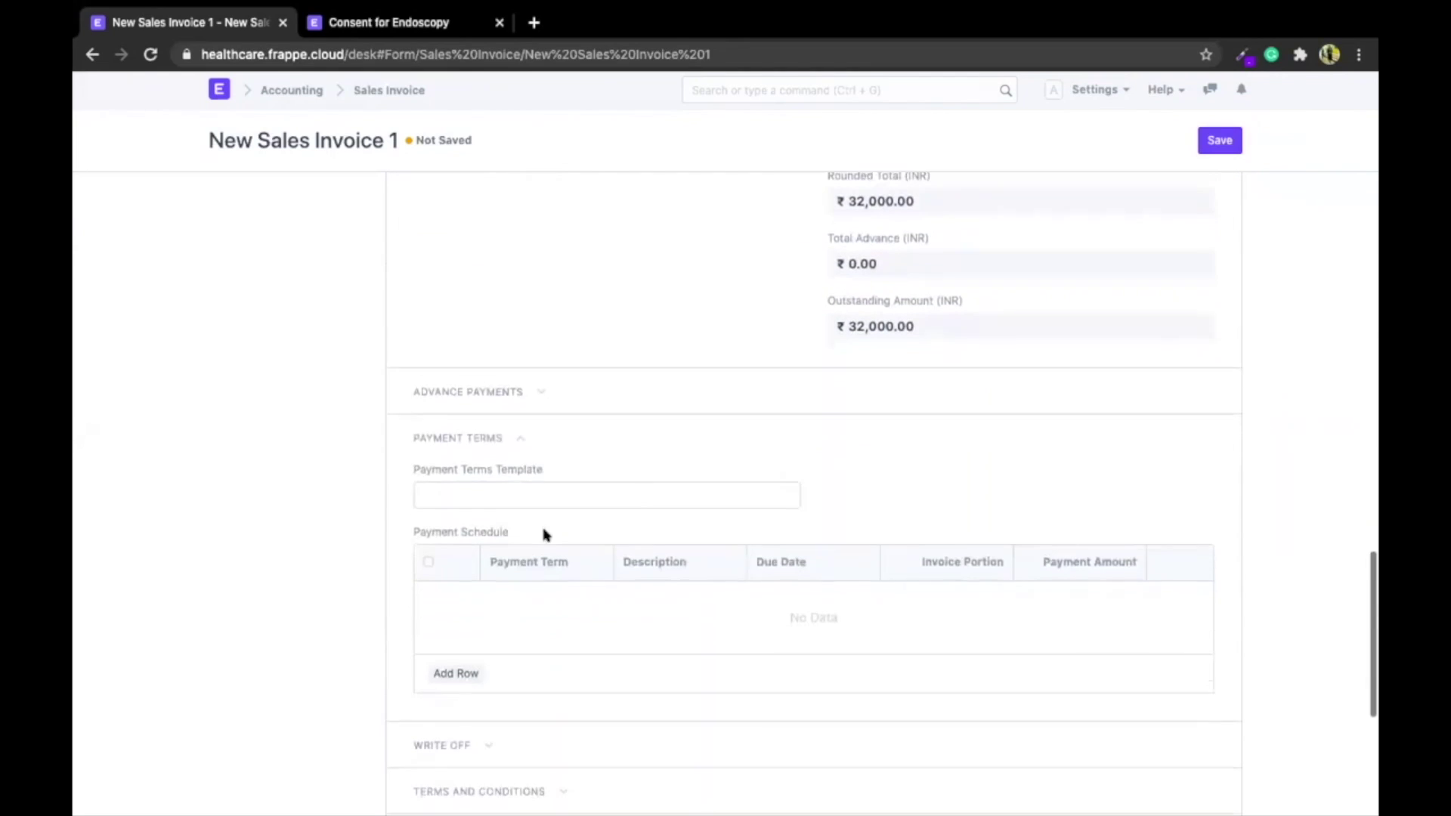
left_click(476, 390)
scroll(473, 393, "down", 5)
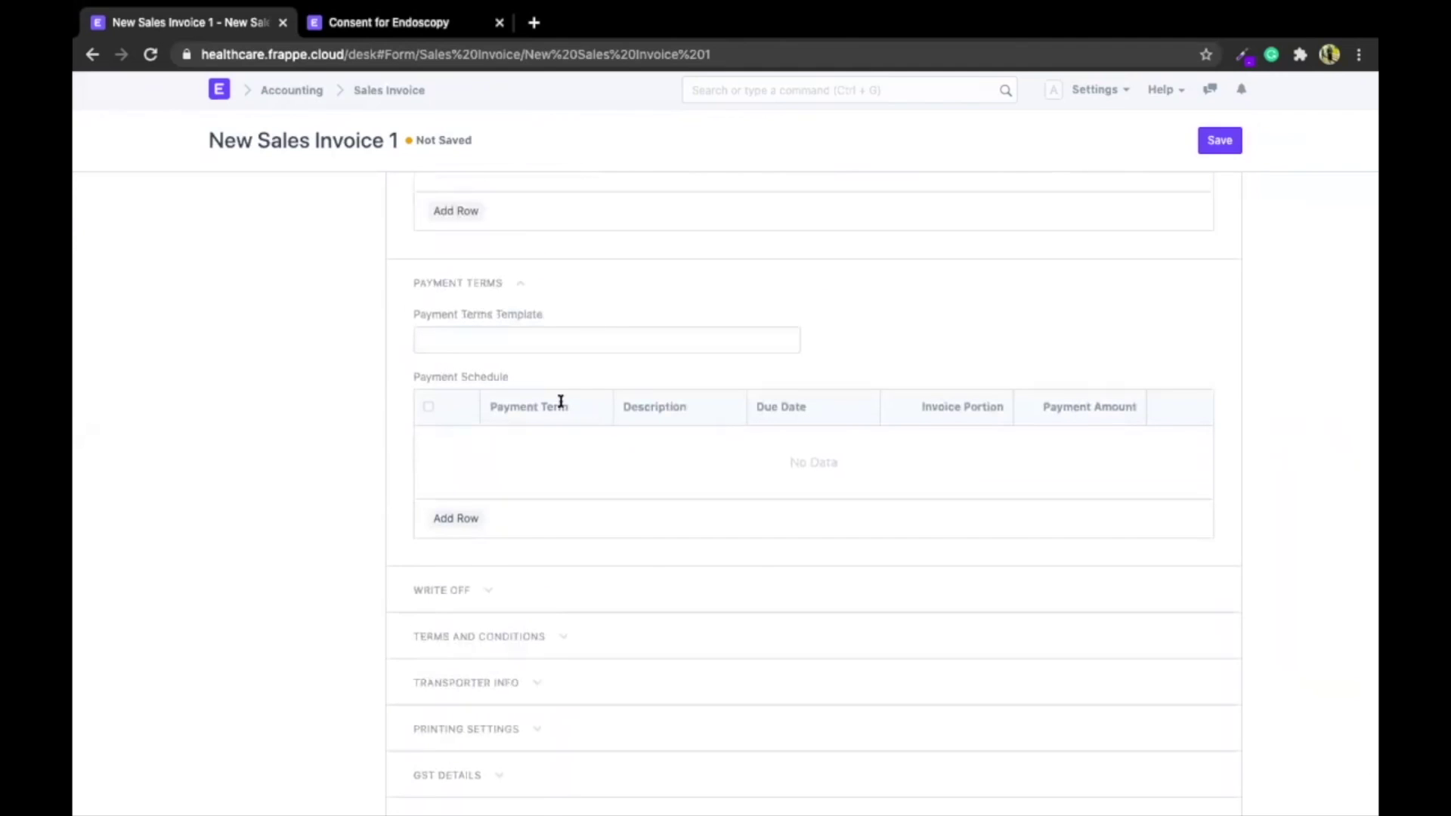
scroll(551, 402, "down", 4)
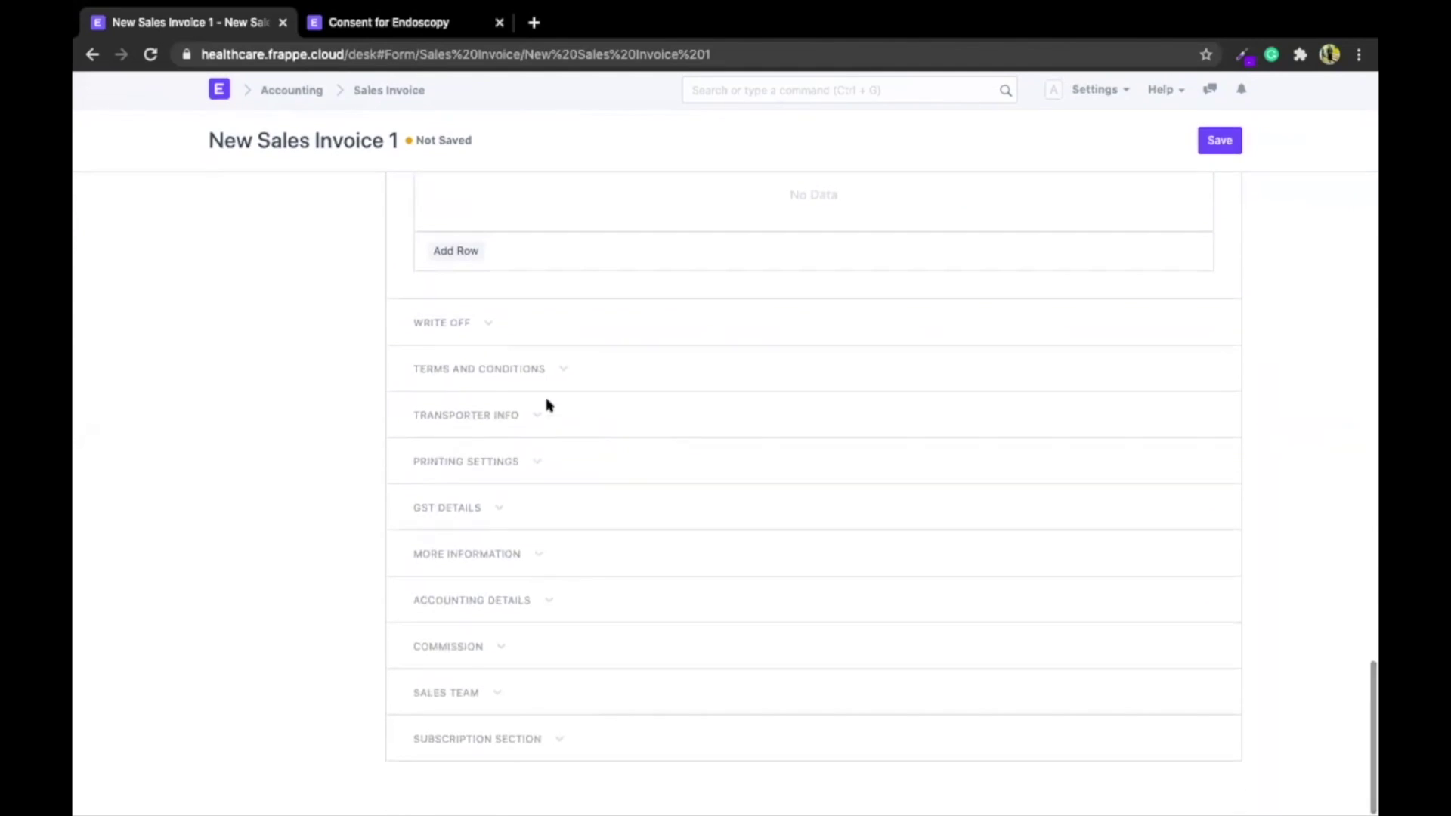
scroll(547, 405, "up", 2)
scroll(547, 405, "down", 2)
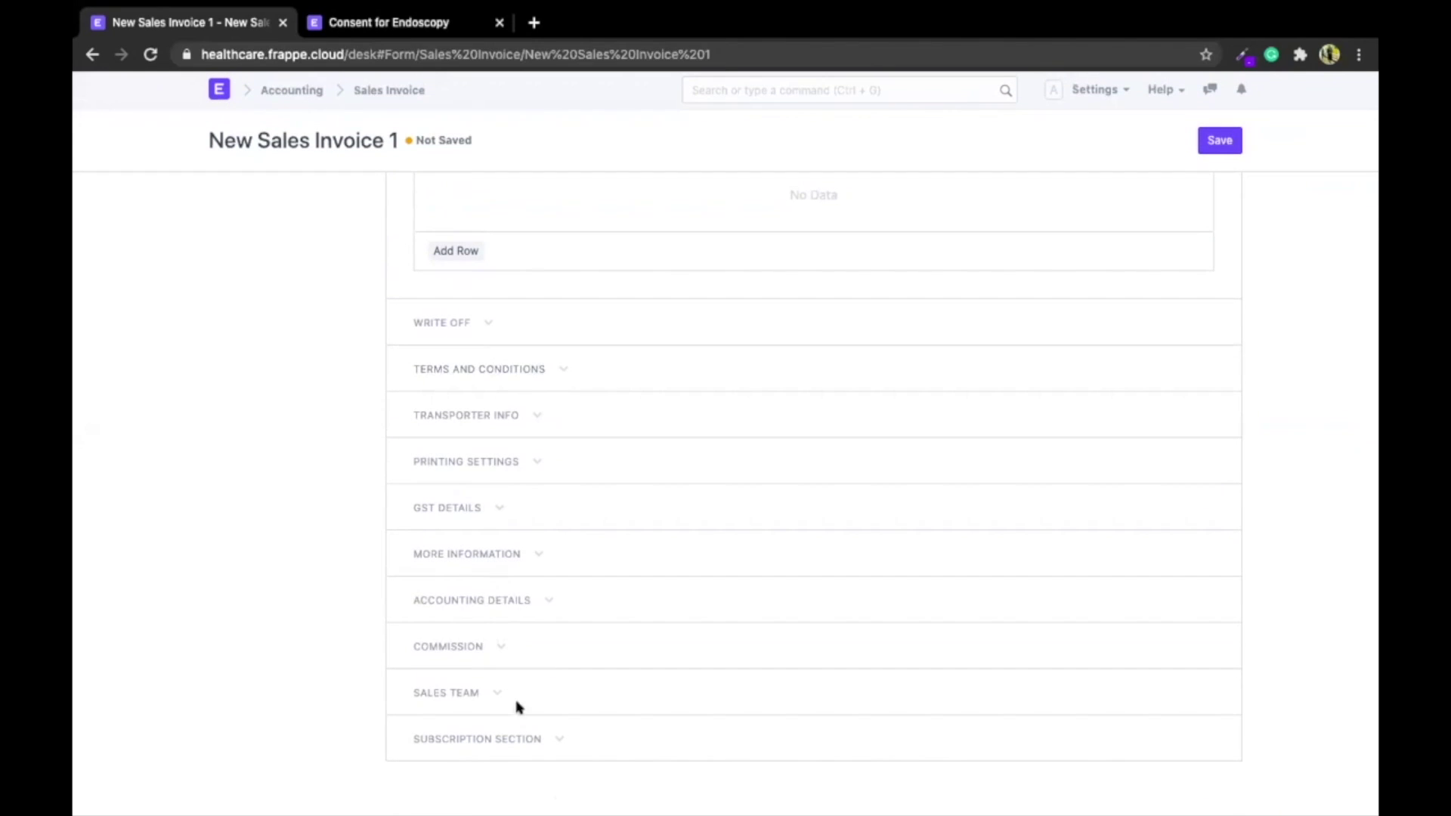
scroll(739, 405, "up", 6)
scroll(738, 407, "up", 20)
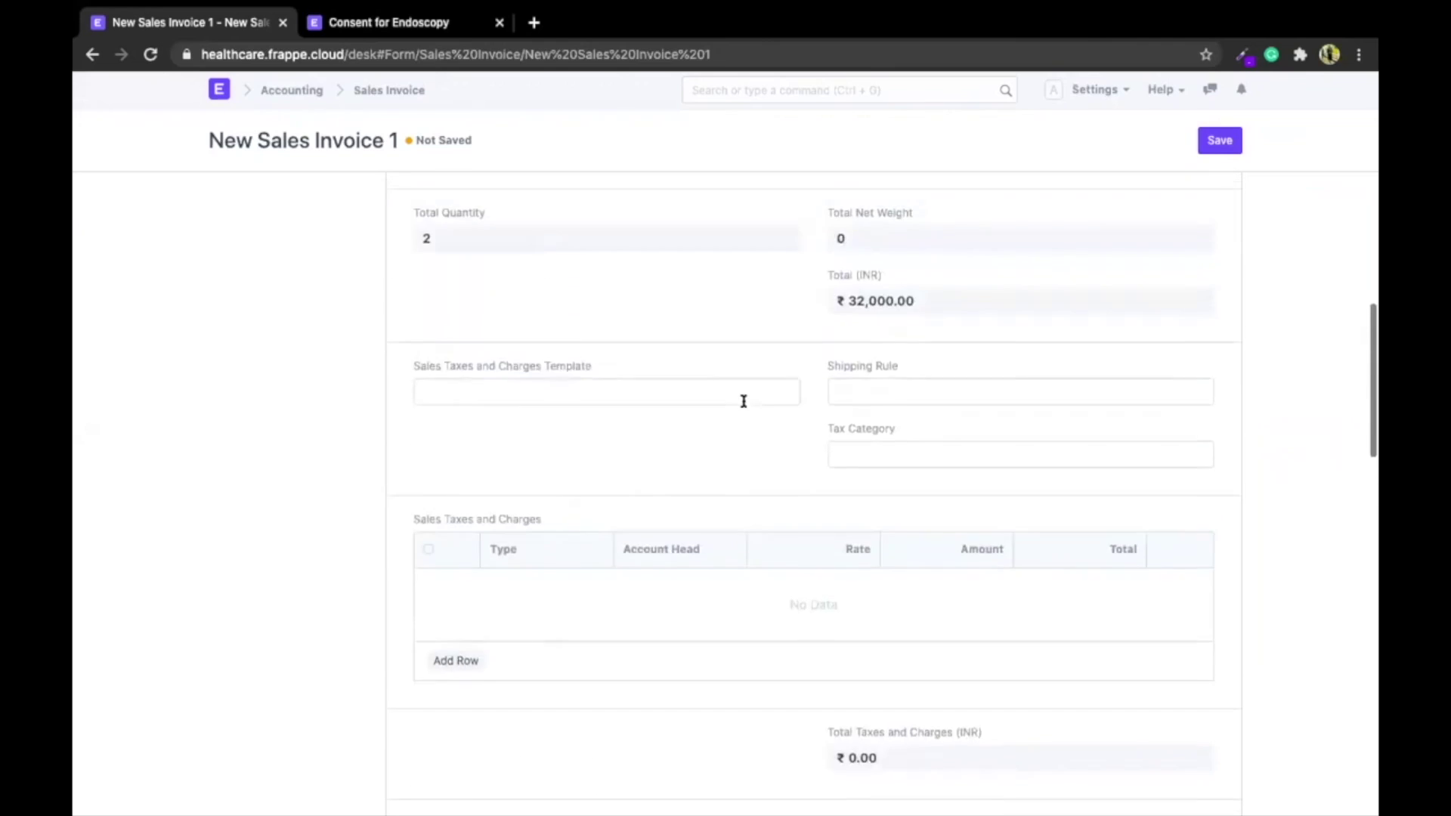
scroll(1186, 166, "up", 3)
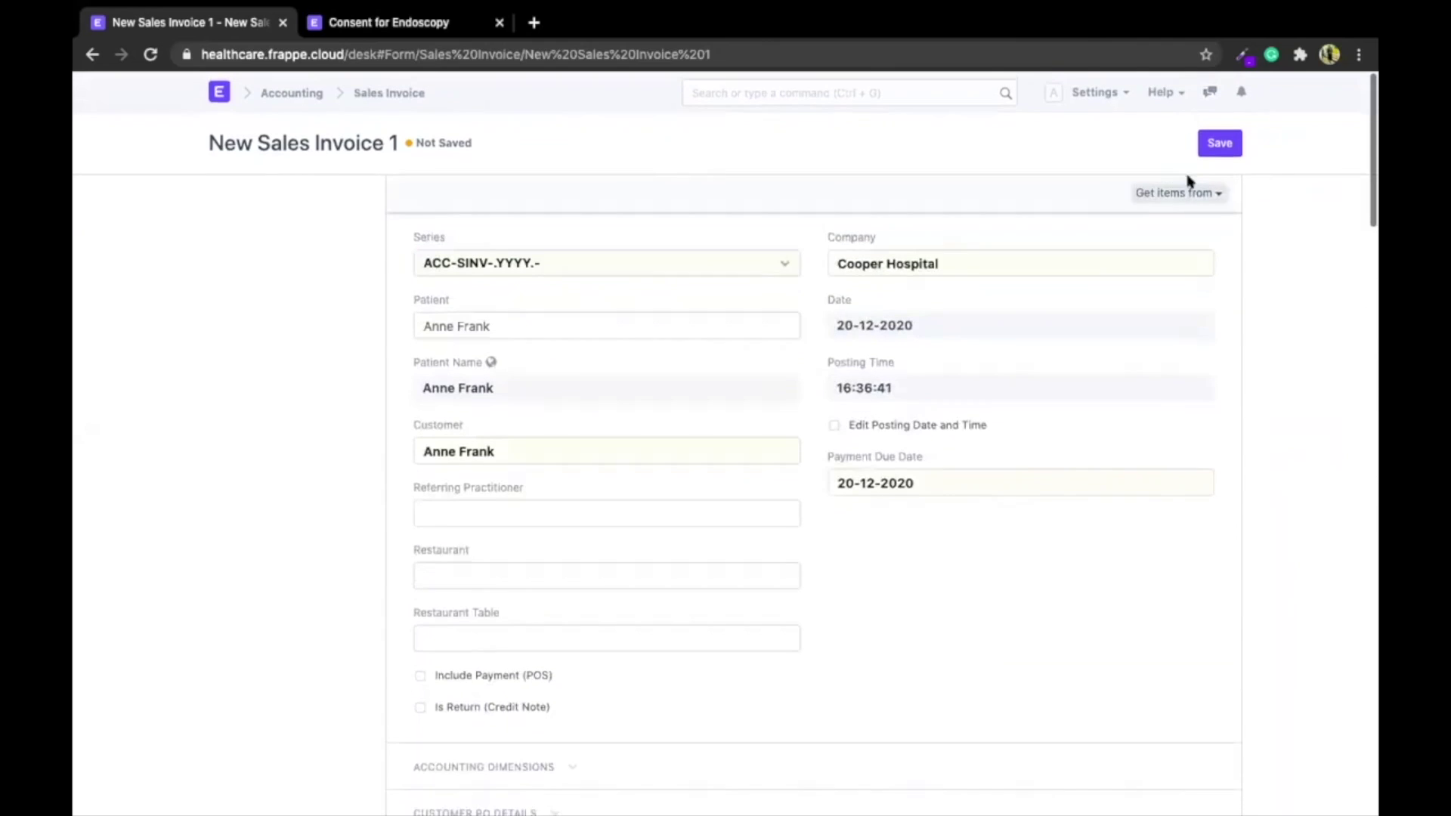
left_click(1218, 145)
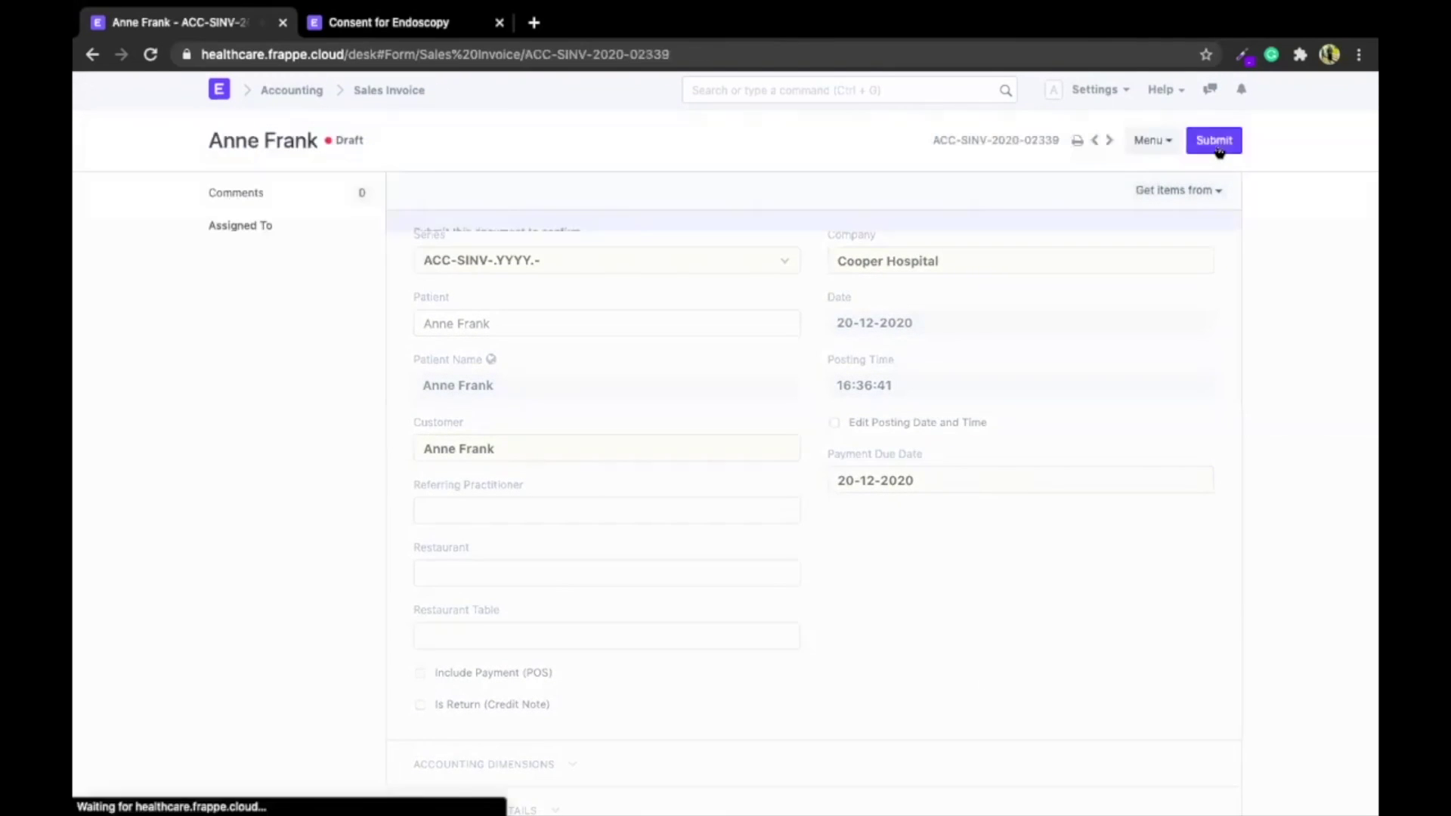
Submit the sales invoice and view its accounting ledger entries
left_click(1214, 141)
left_click(960, 121)
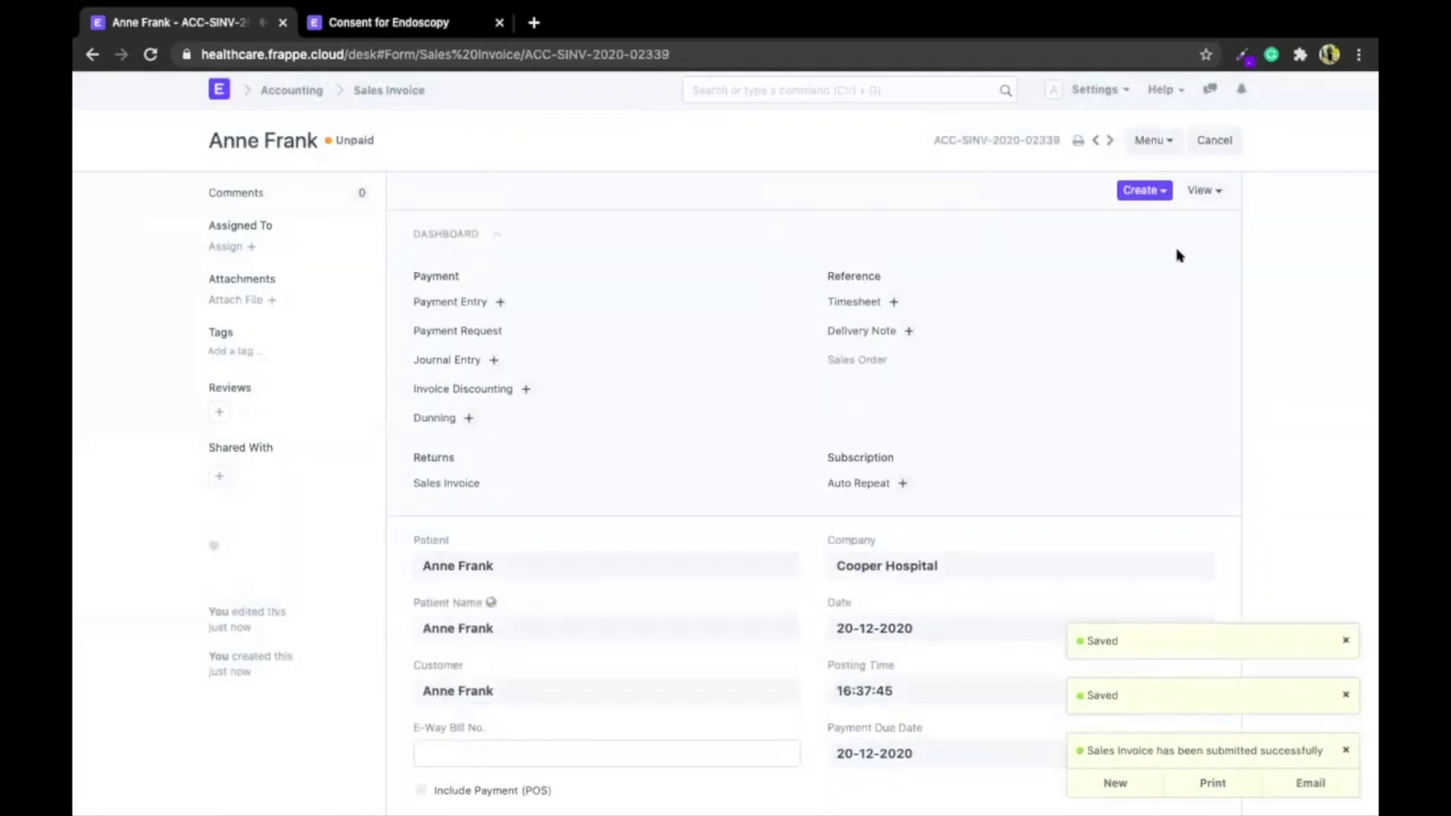
left_click(1202, 193)
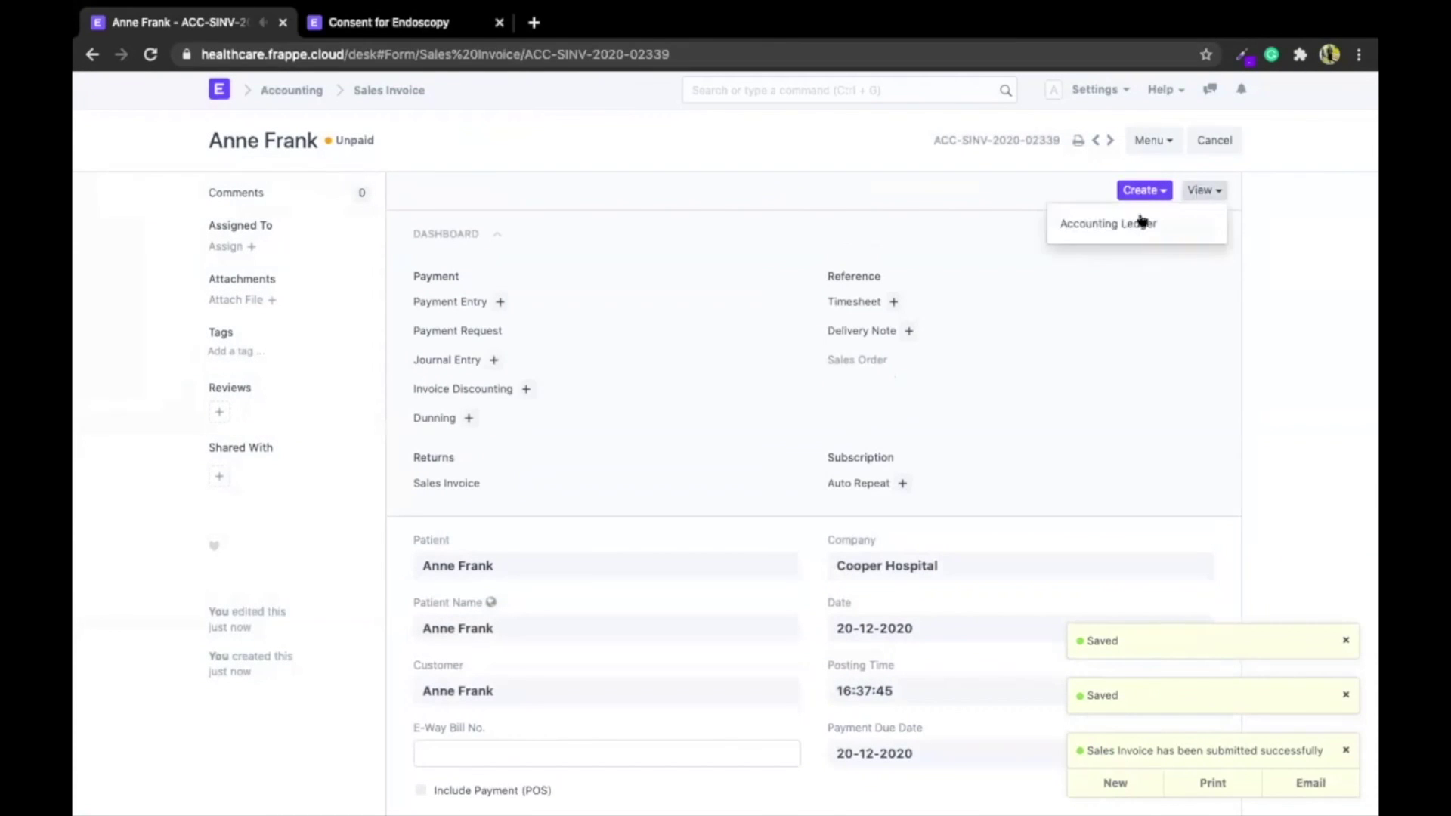
left_click(1087, 228)
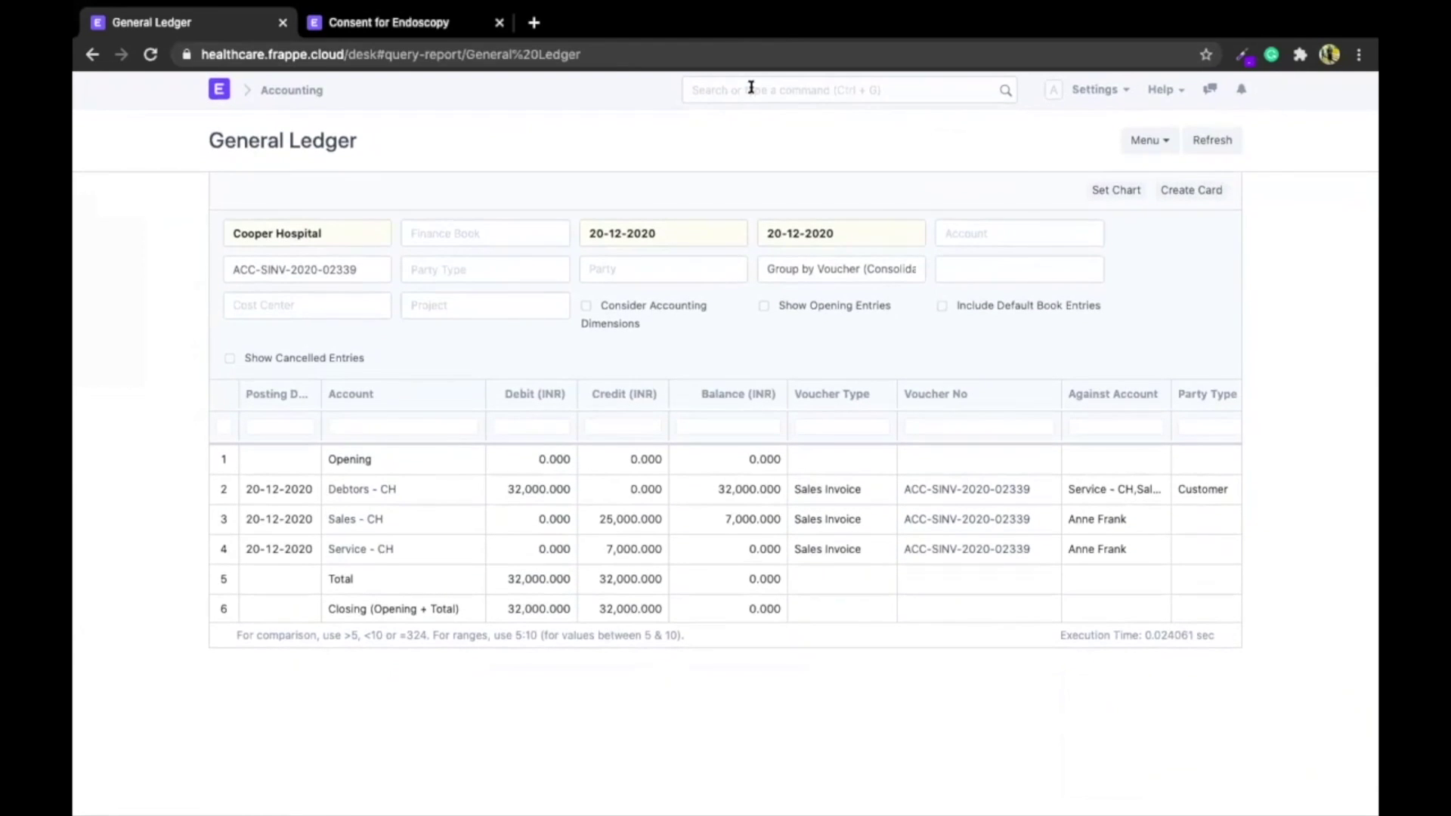
Open the Accounts Receivable report via the 'accounts rece' search
left_click(751, 88)
type("accounts")
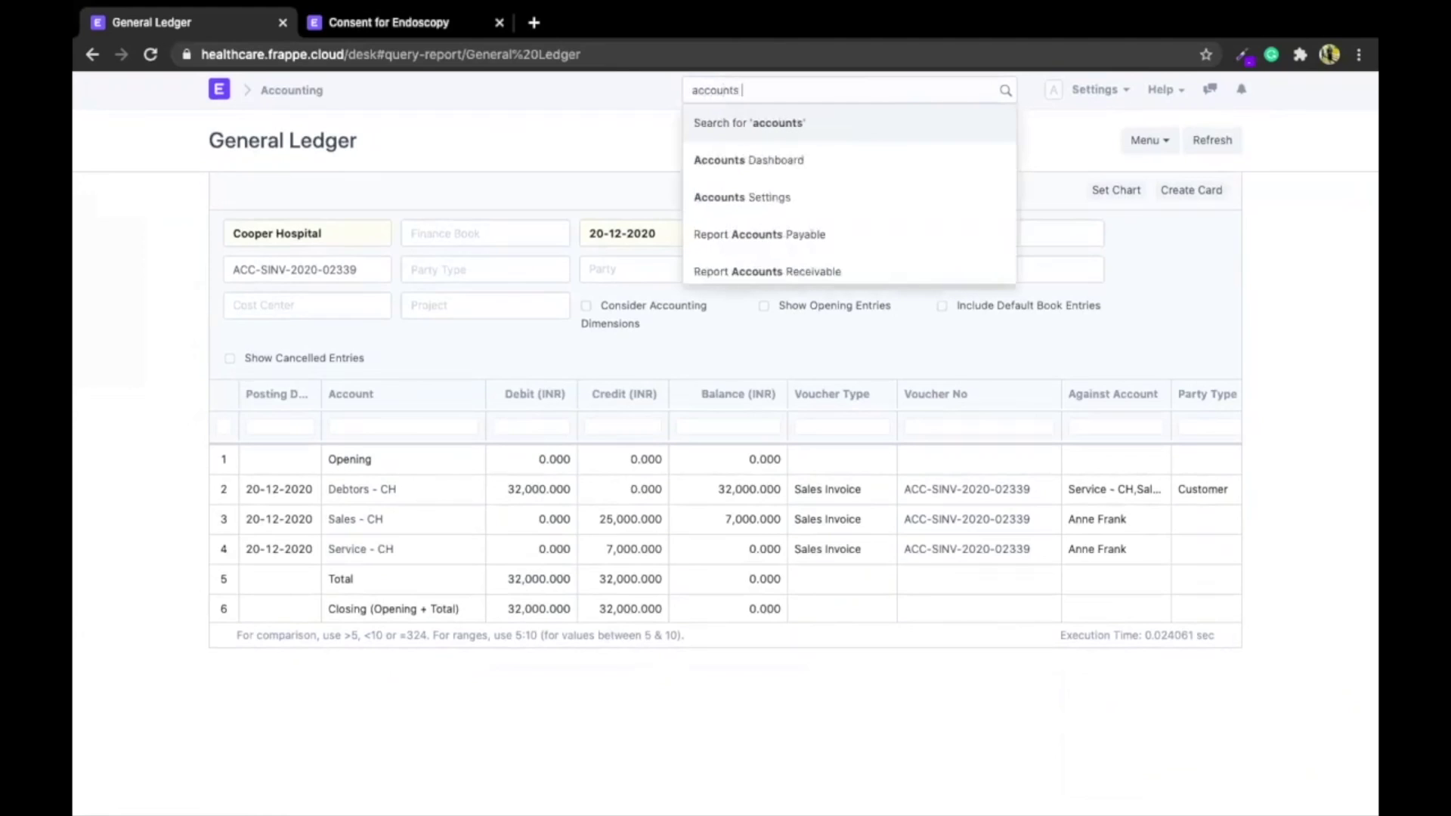
type(" rece")
key("Down")
key("Return")
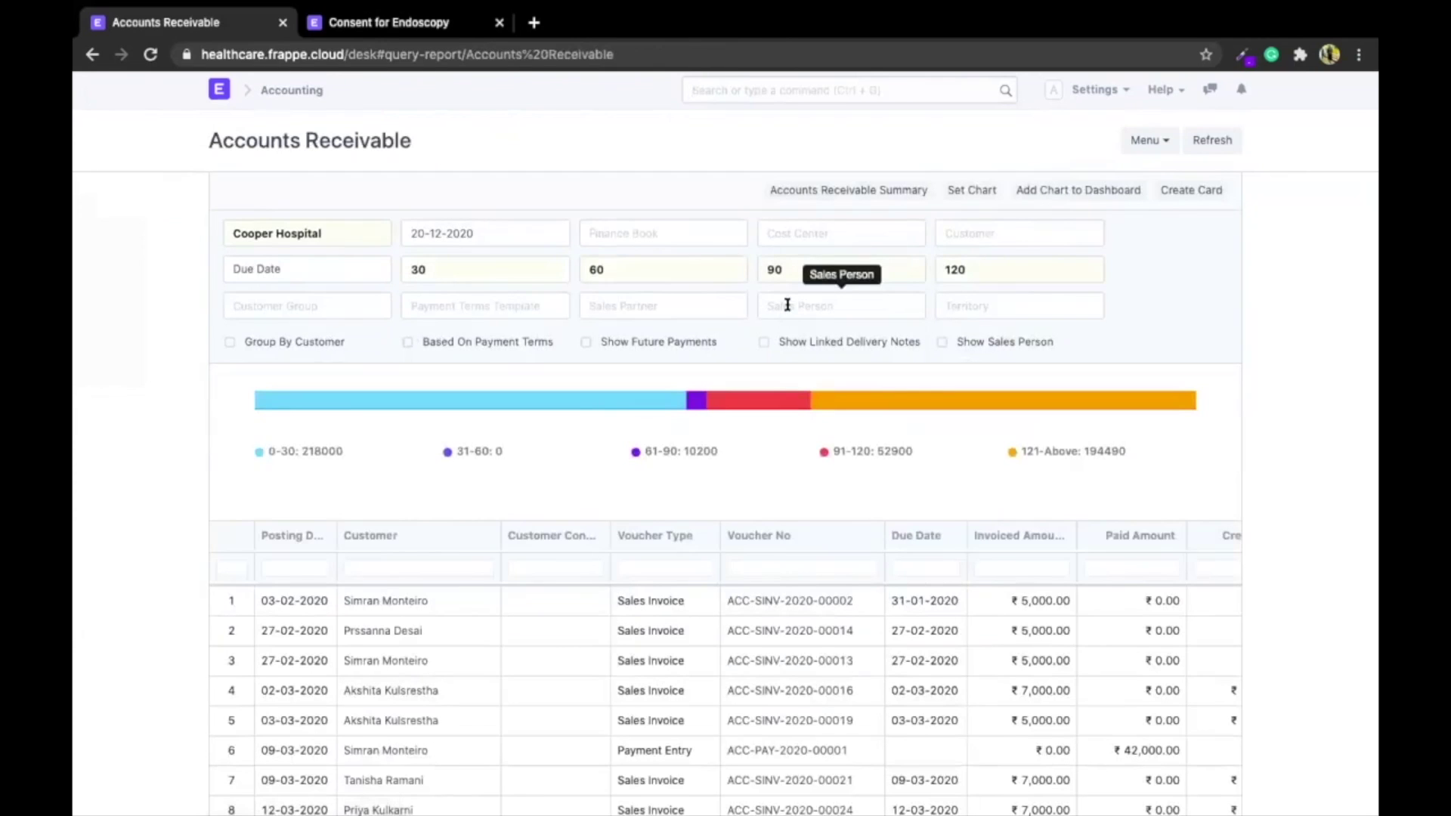
Filter Accounts Receivable to the chosen customer and review their 5,000 INR invoice columns
left_click(993, 225)
type("ag")
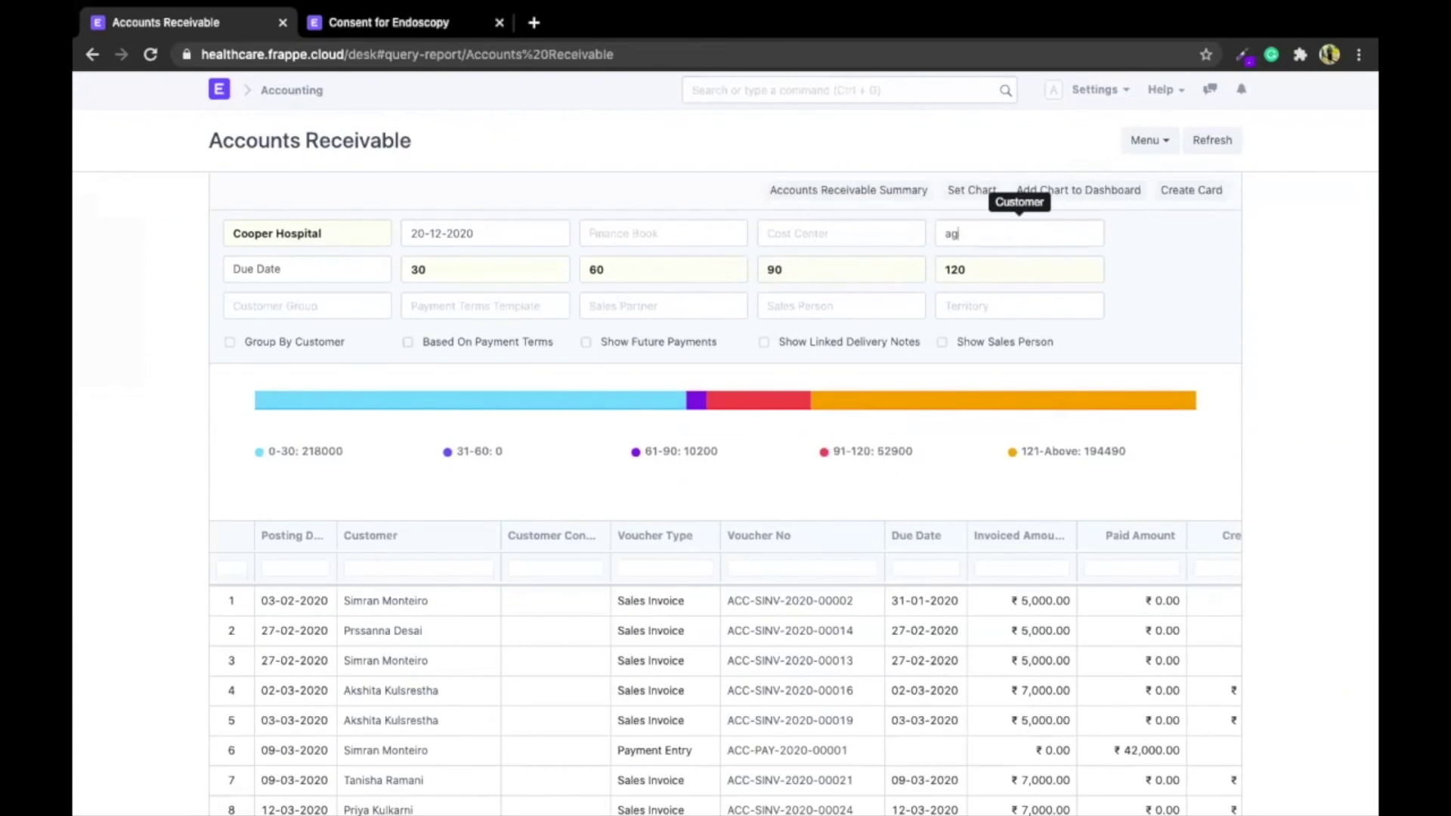
type("ath")
key("Return")
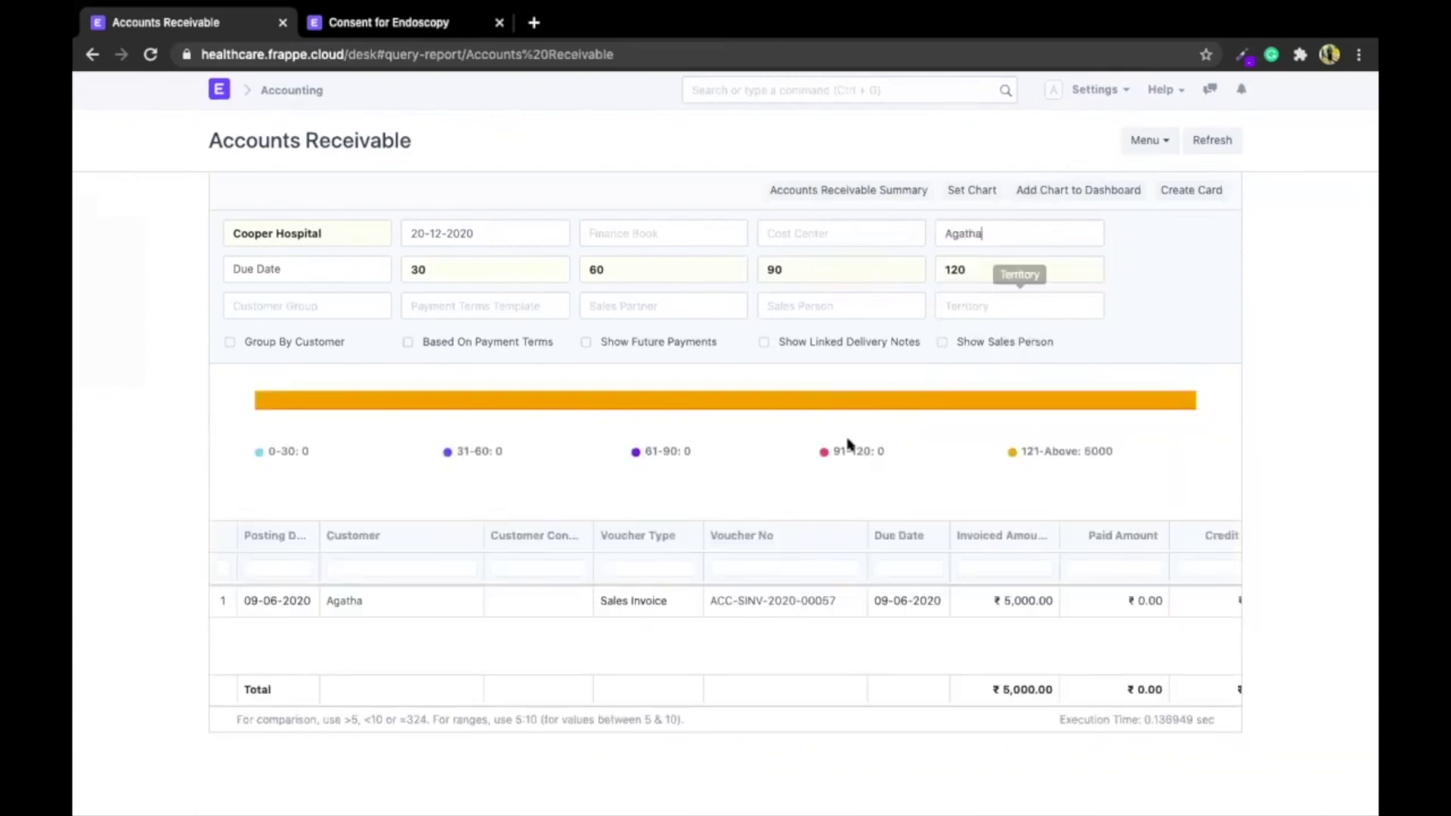
scroll(950, 597, "right", 10)
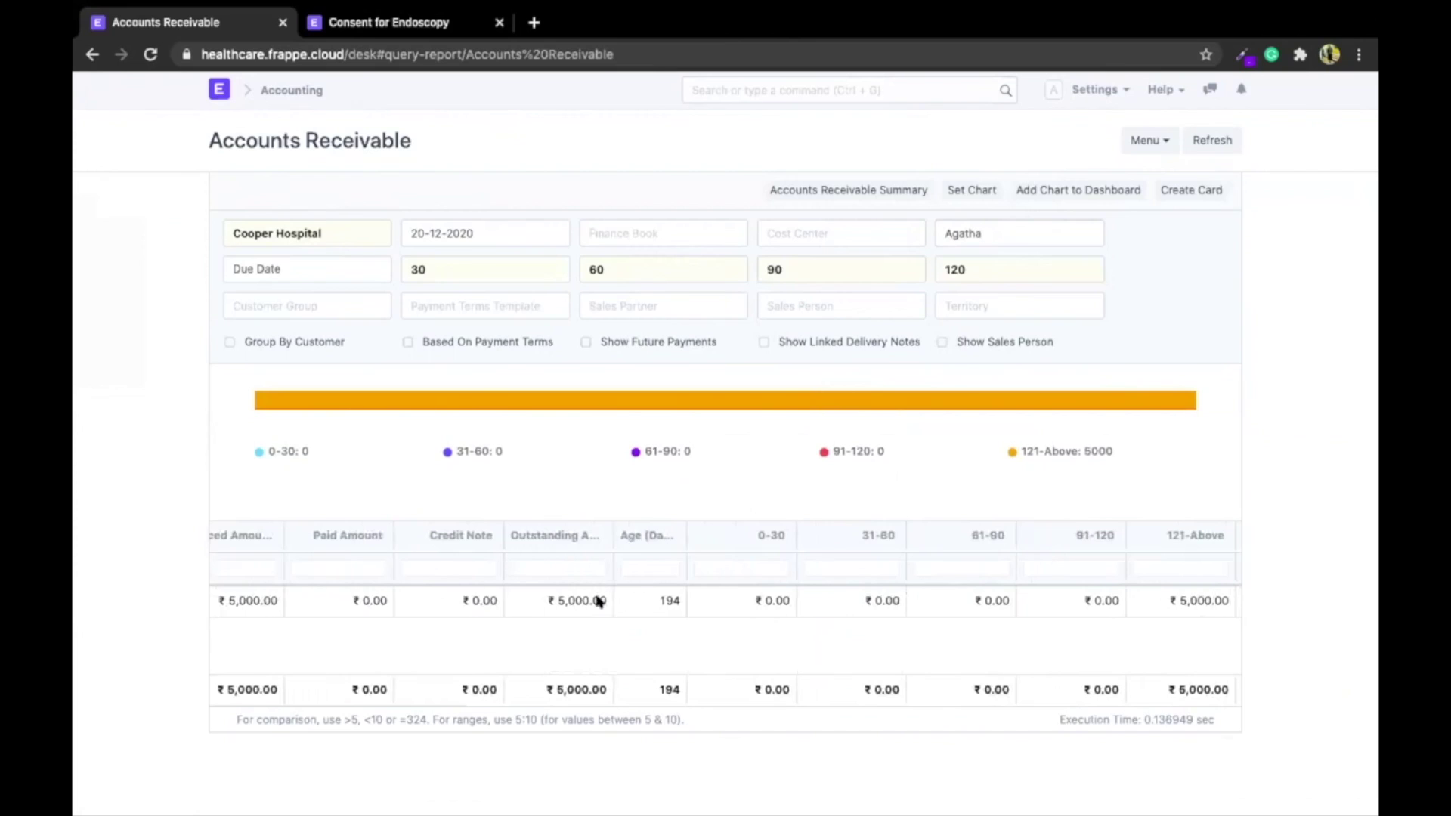
scroll(529, 601, "left", 3)
scroll(529, 601, "left", 6)
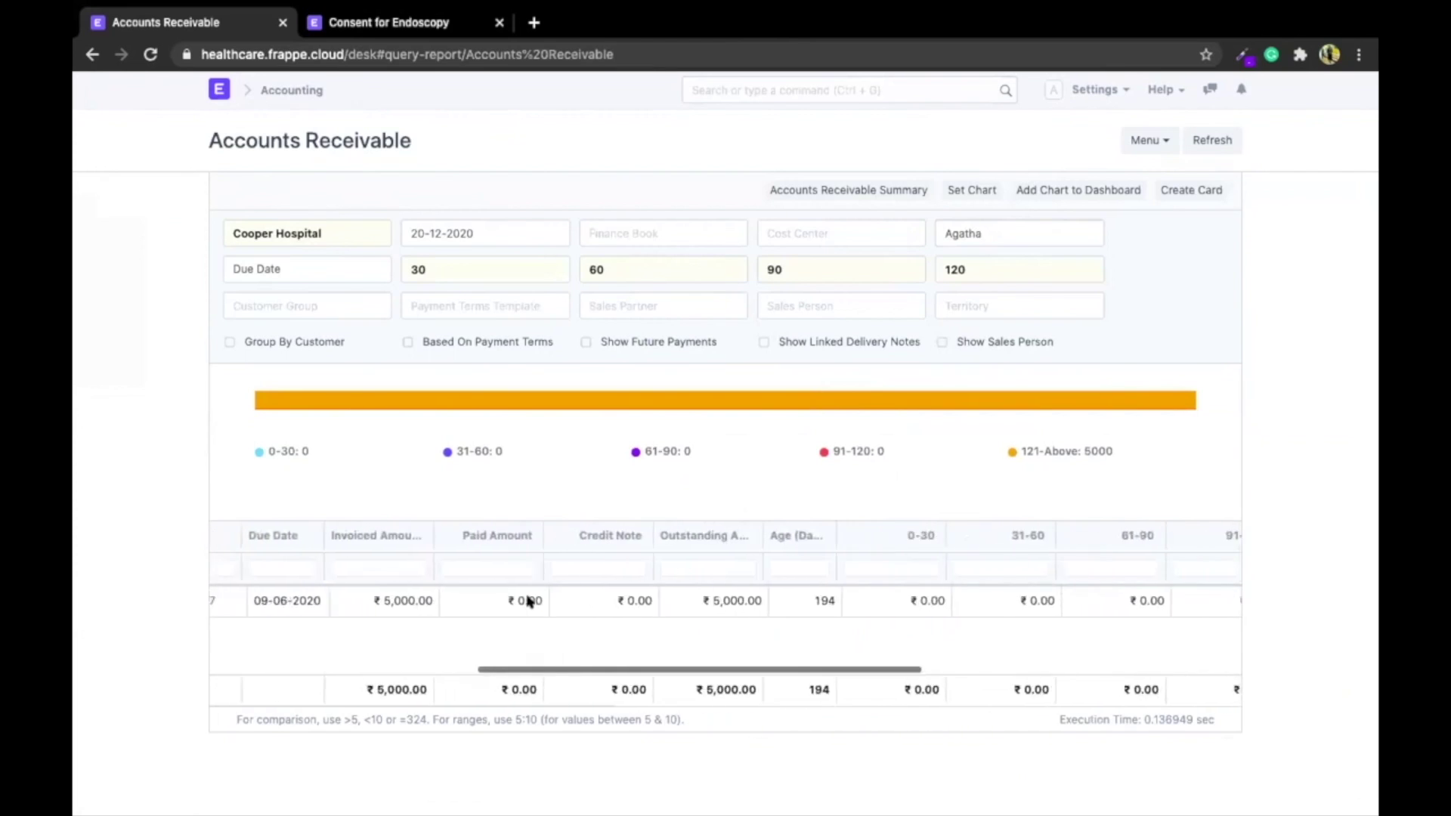
scroll(431, 597, "right", 4)
scroll(428, 597, "right", 8)
scroll(428, 597, "left", 12)
scroll(429, 597, "left", 5)
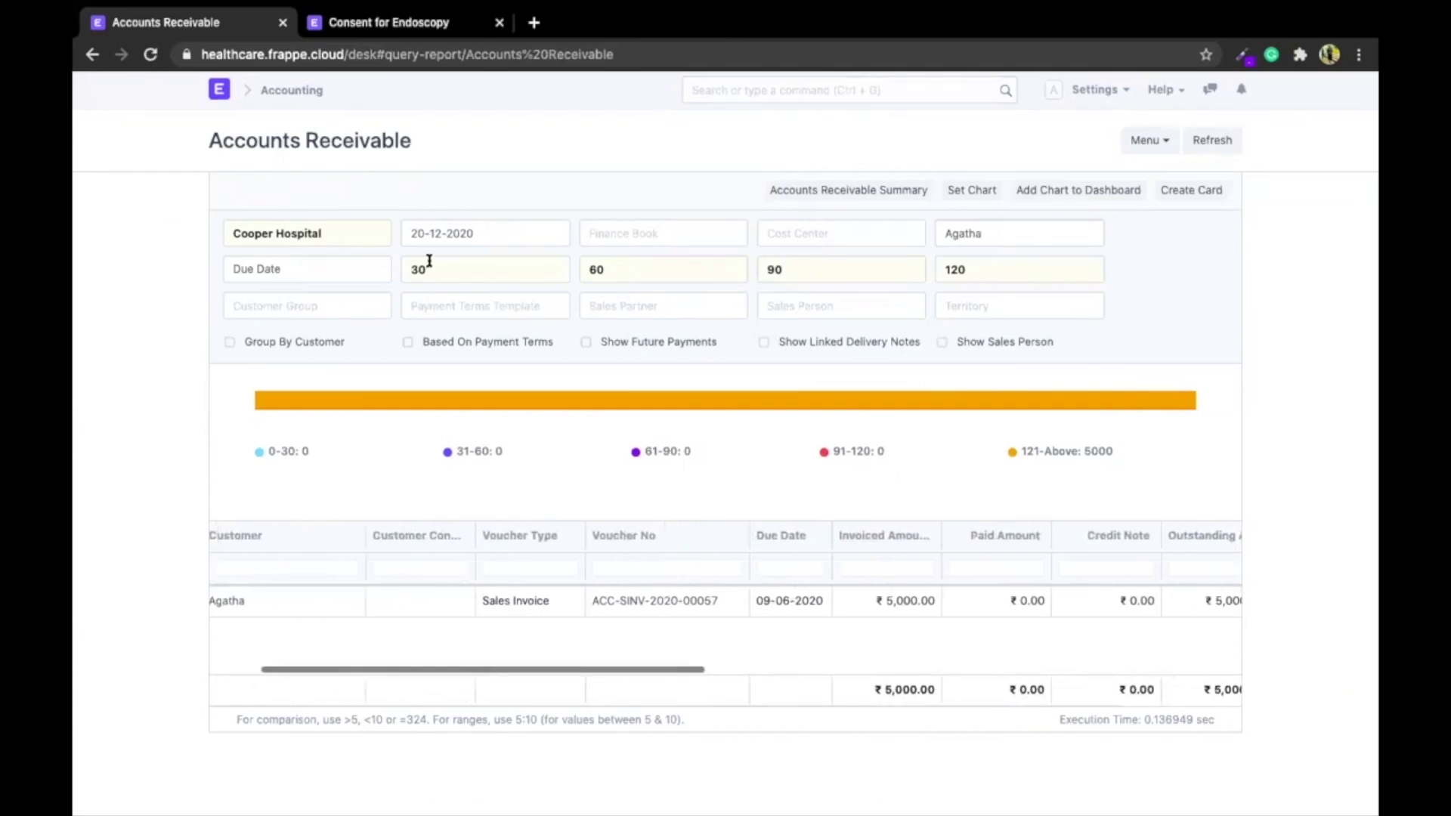
Check the report date in the calendar, leave it unchanged, and move to the slides
left_click(433, 227)
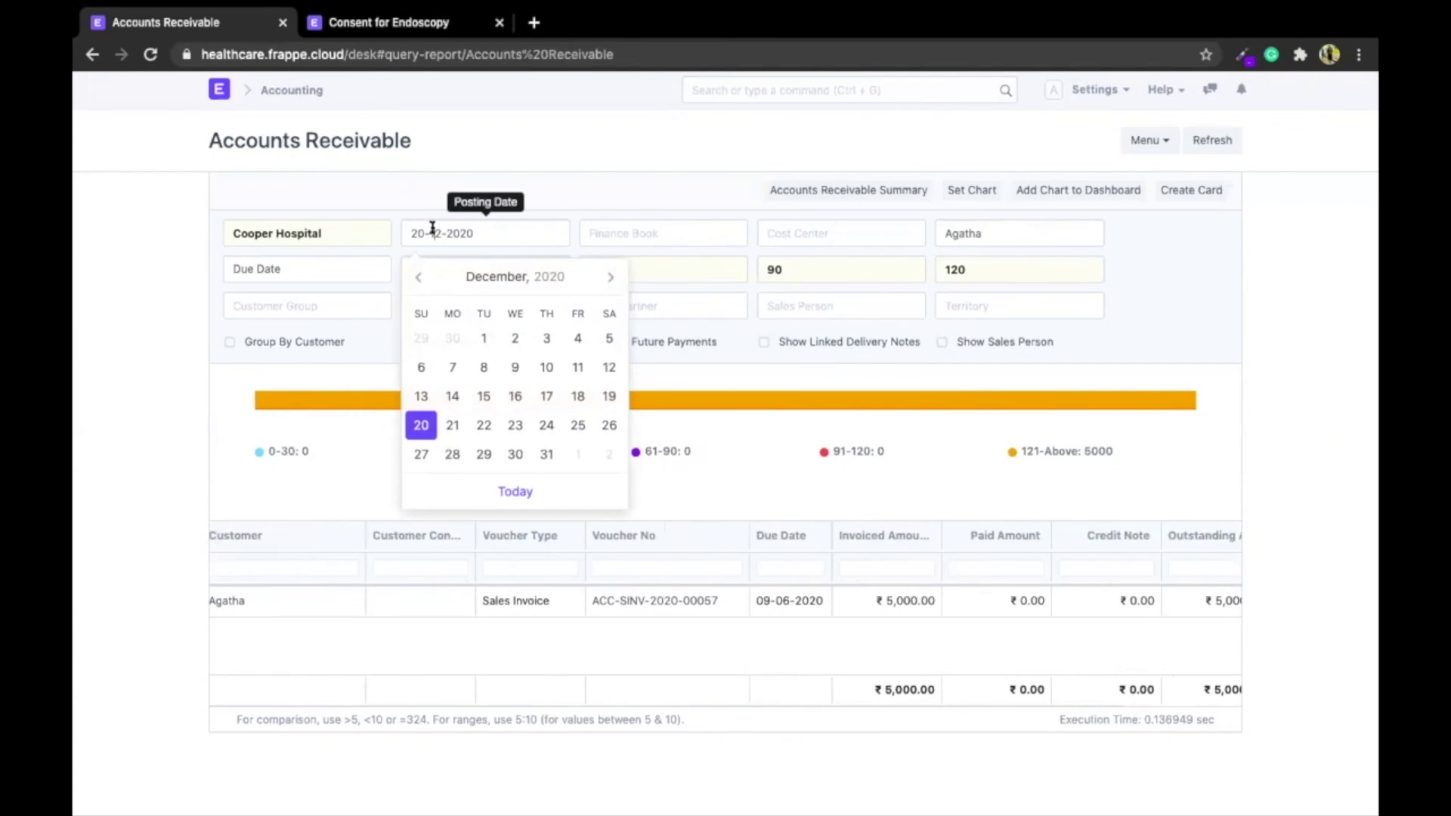
left_click(512, 147)
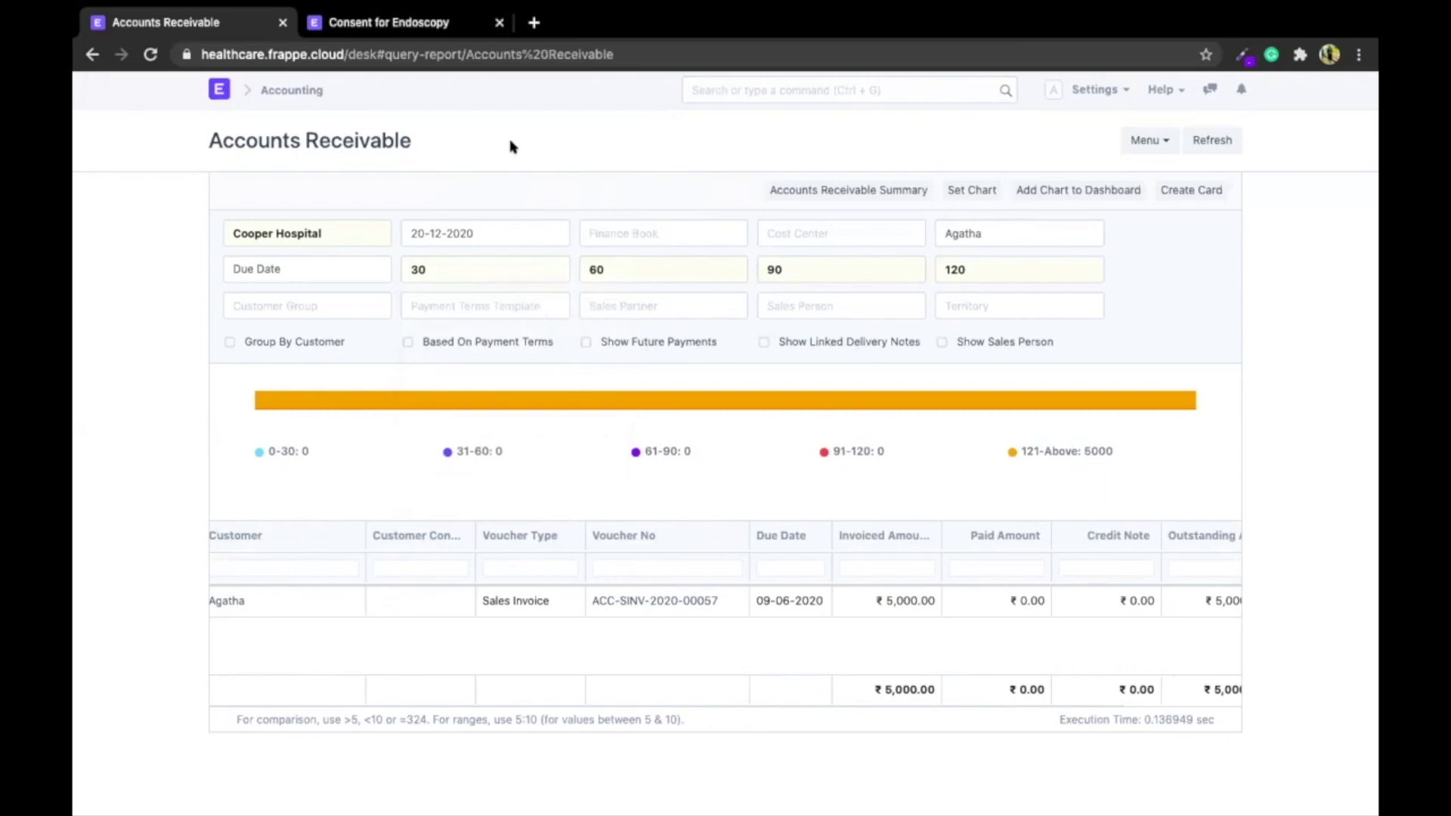
key("ctrl+Left")
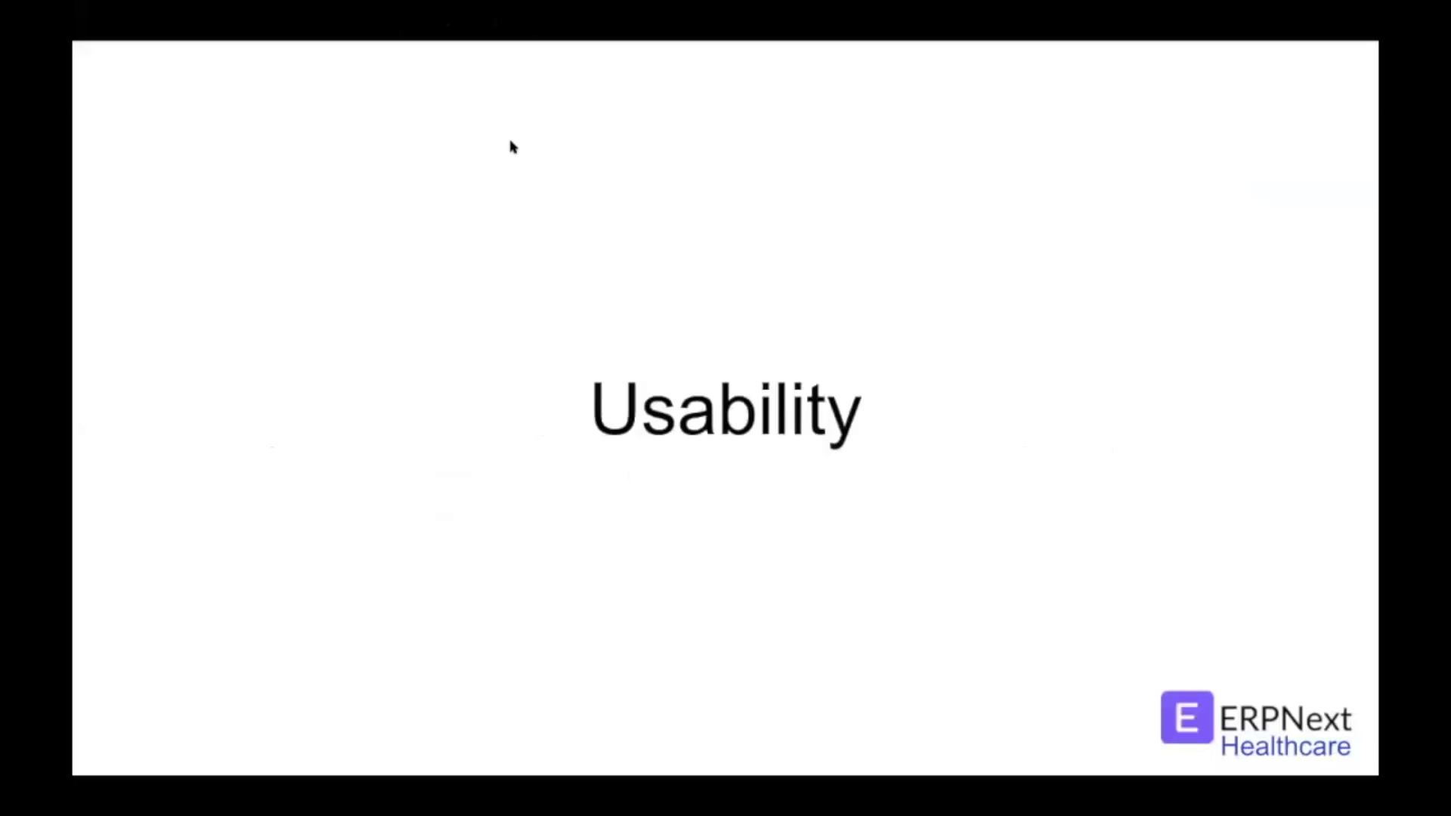
Advance from the Usability slide to Automation and return to ERPNext's search bar
key("Right")
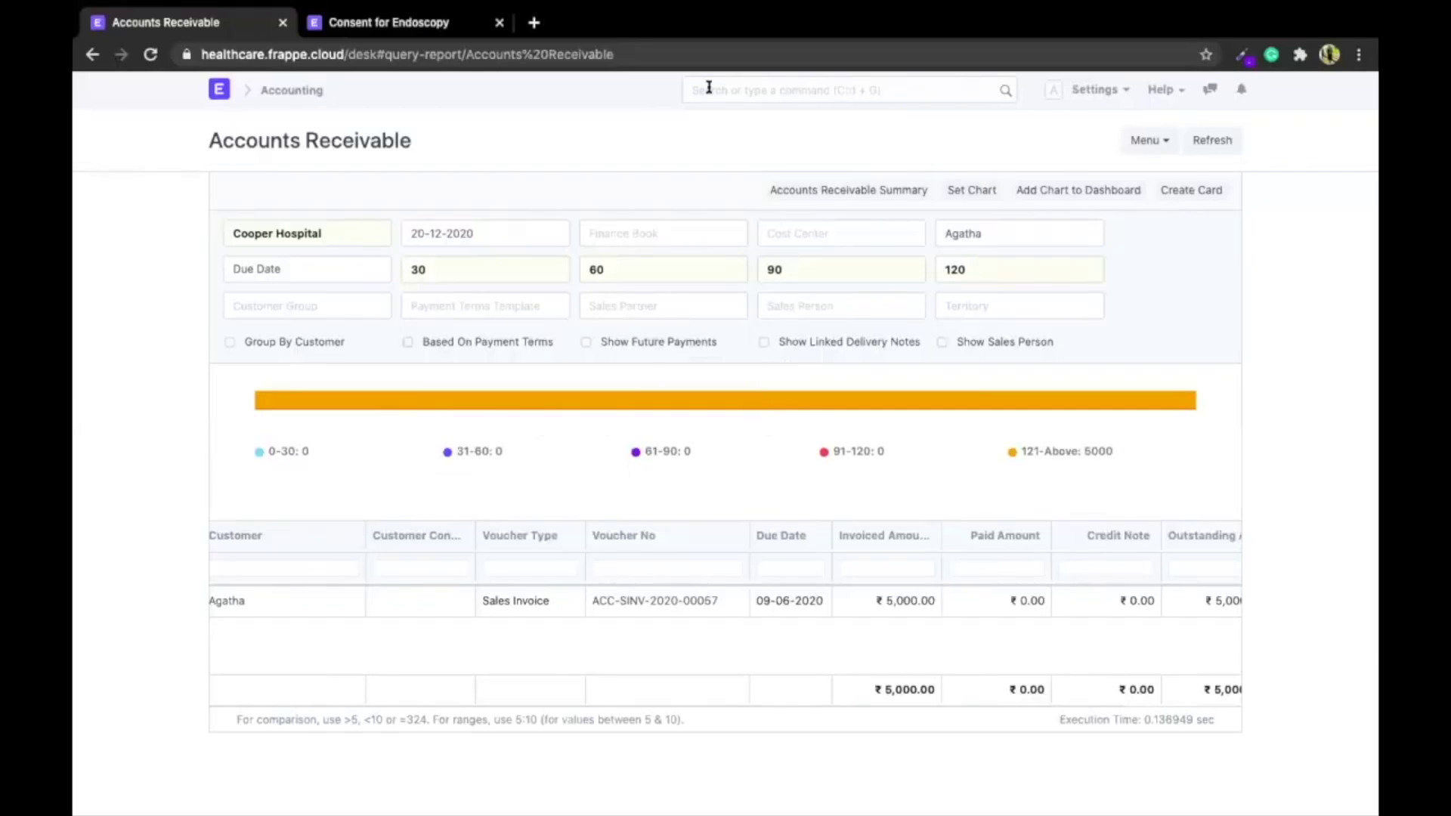
left_click(709, 88)
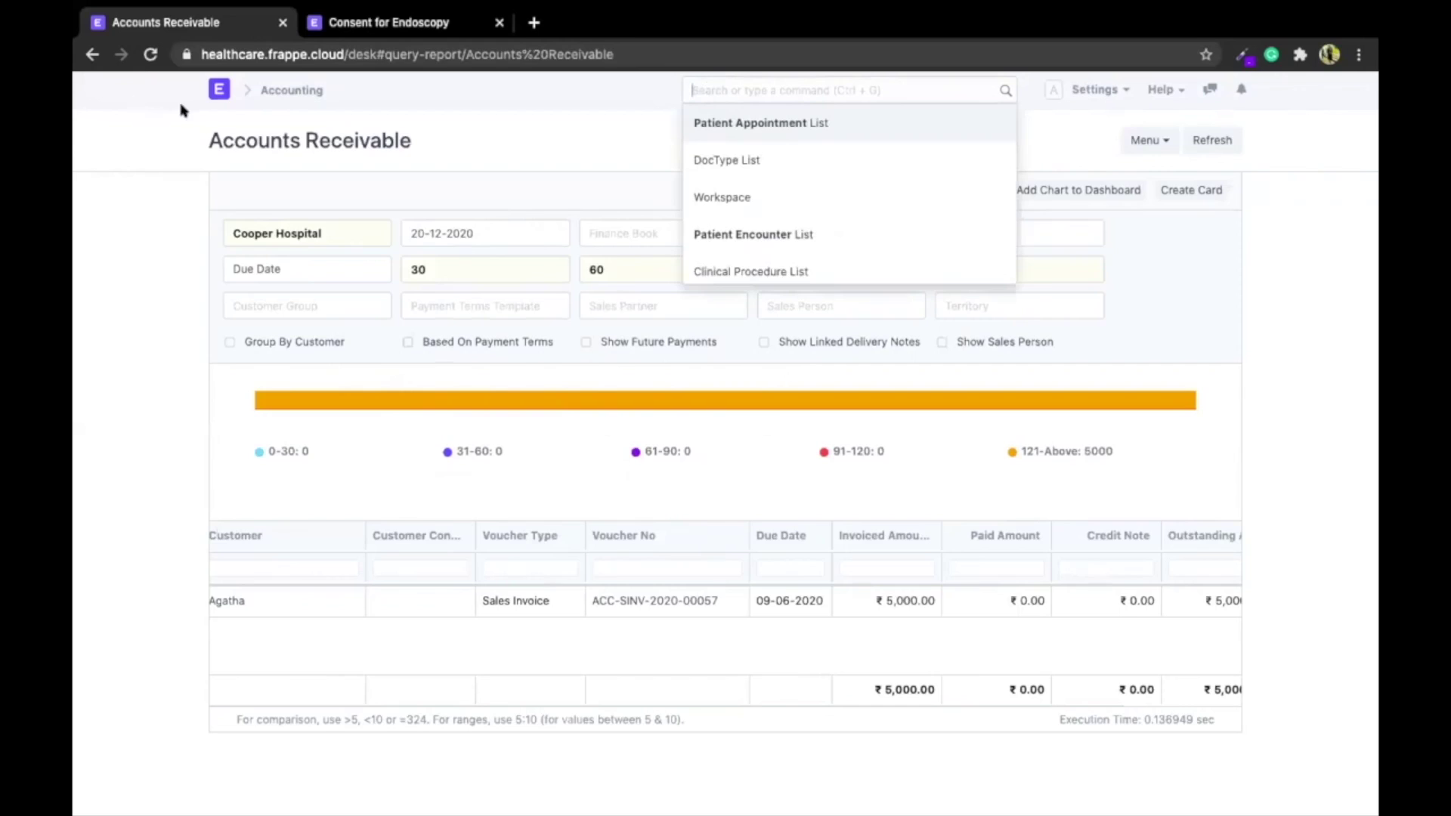
From the healthcare dashboard, search 'clini' to open the Clinical Procedure list
left_click(211, 96)
left_click(744, 87)
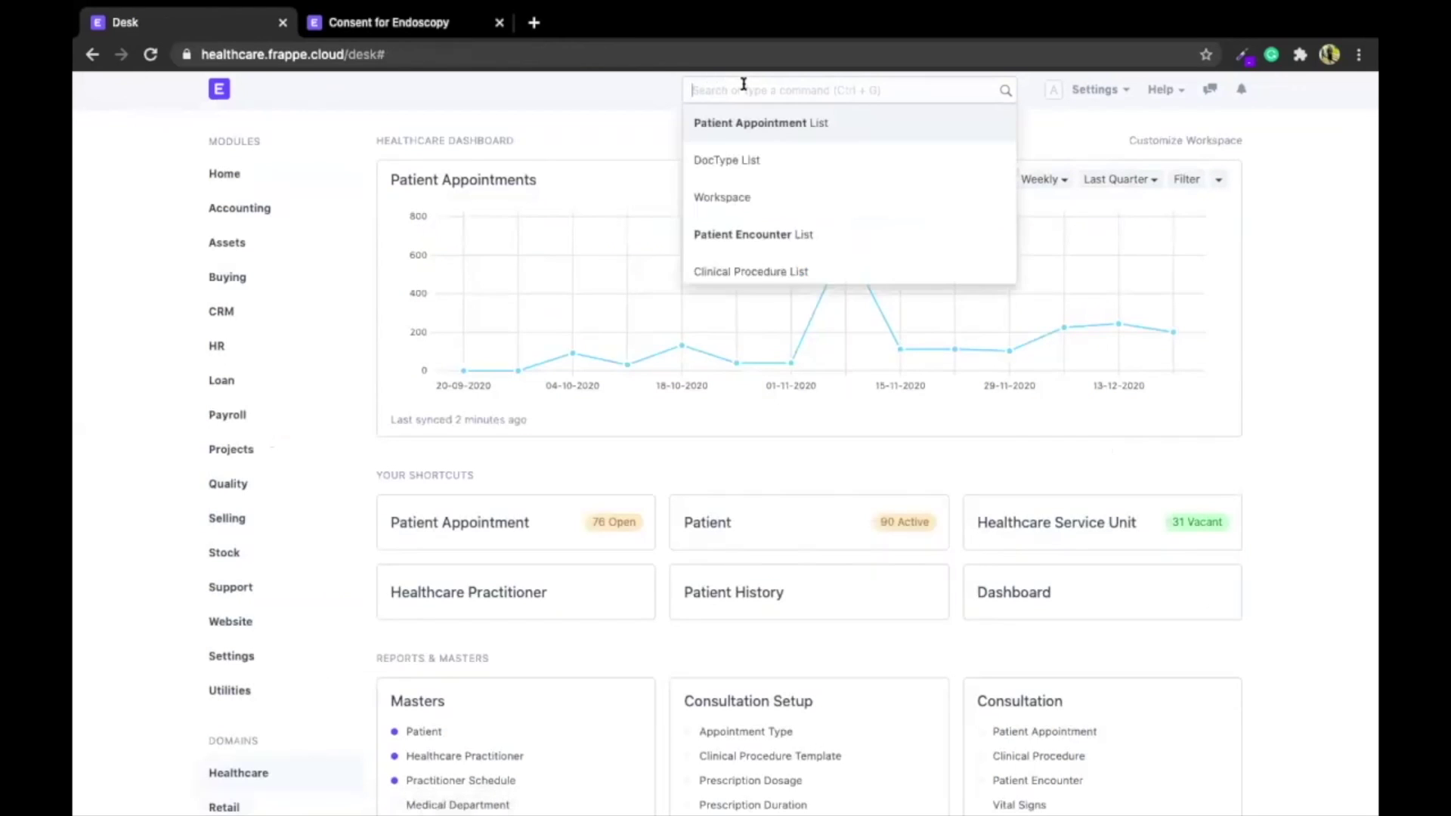
type("clini")
key("Down")
key("Return")
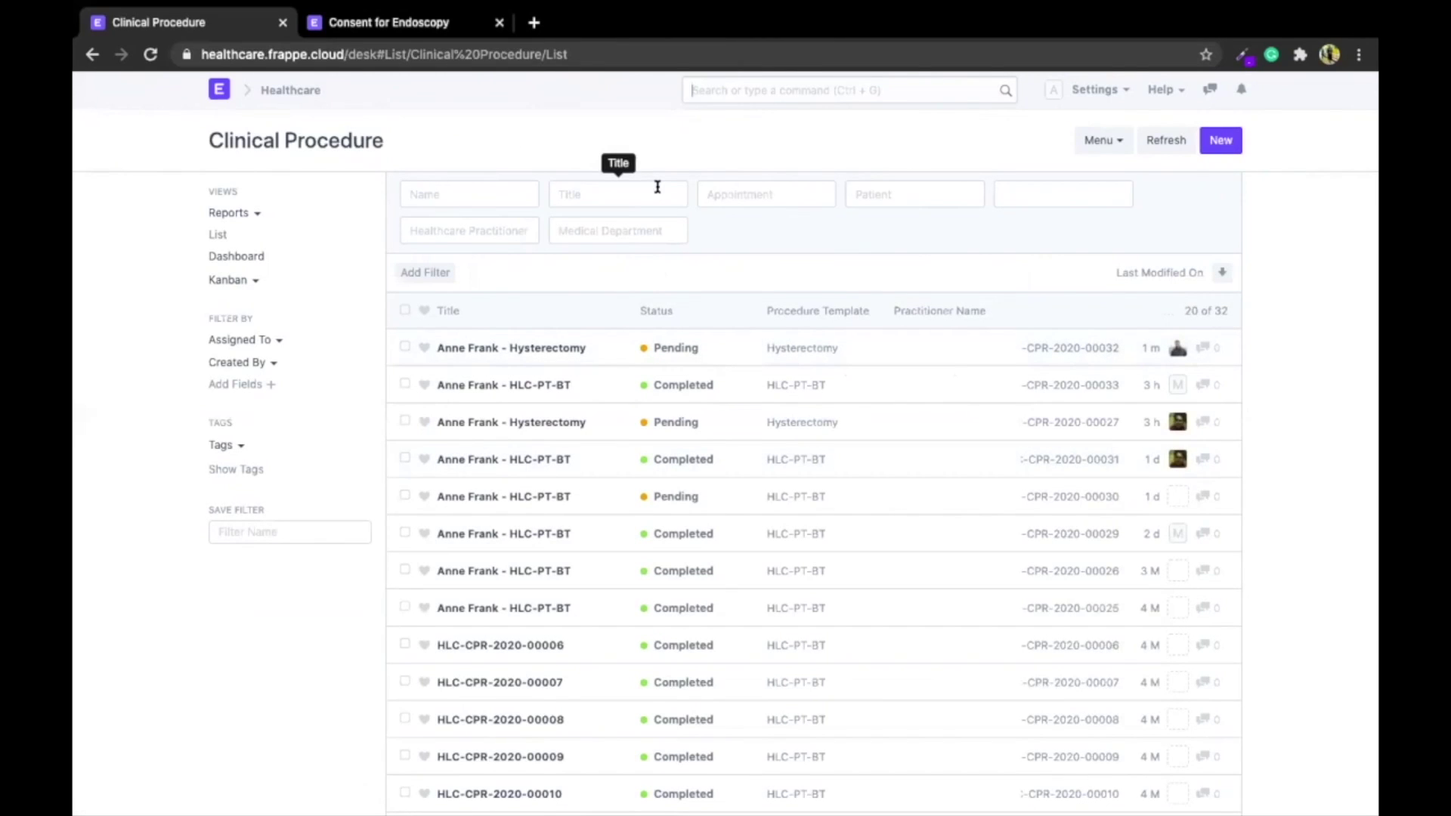
In the other tab, search 'assign' to open the Assignment Rule list
left_click(456, 26)
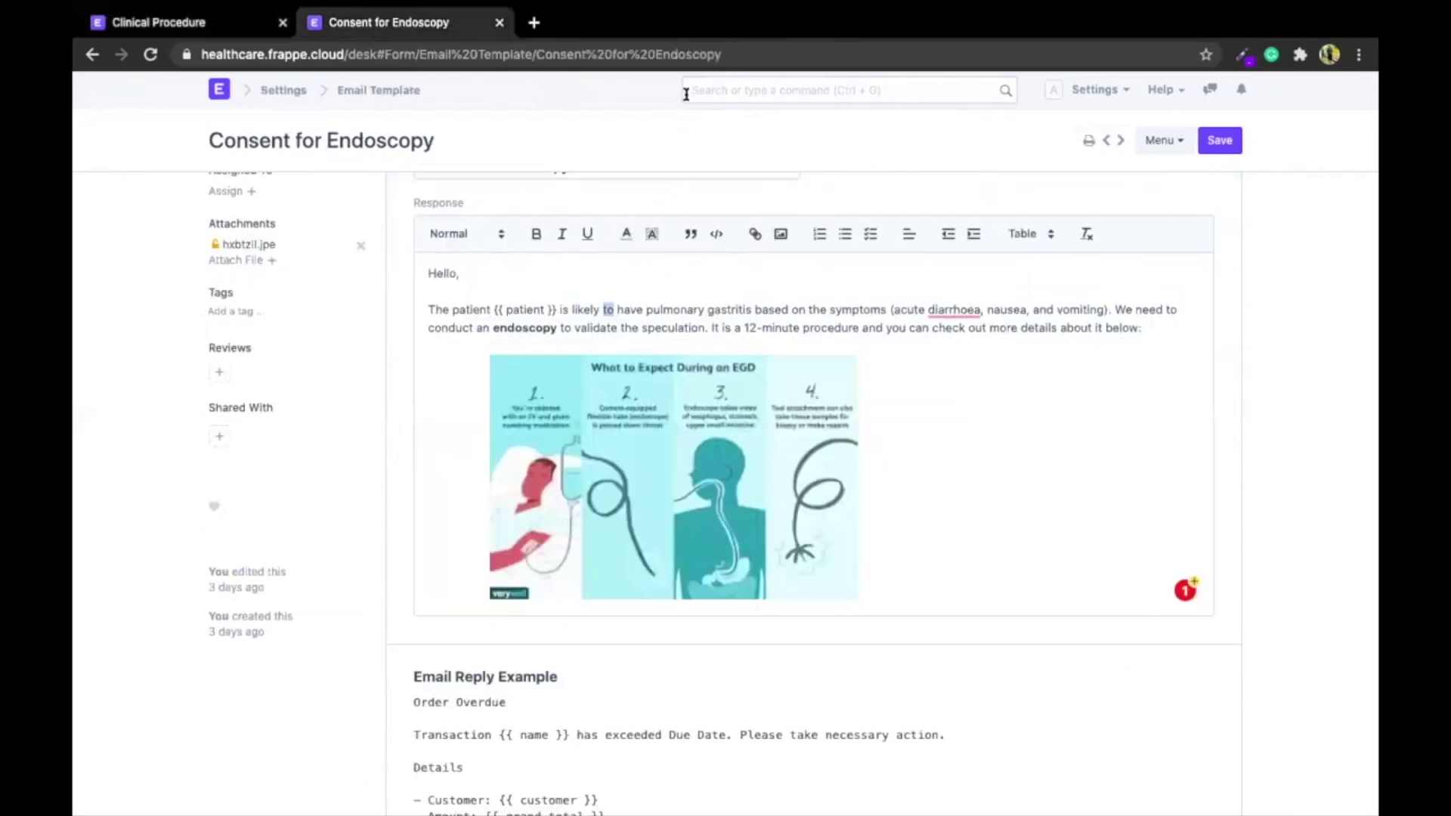
left_click(718, 80)
type("assign")
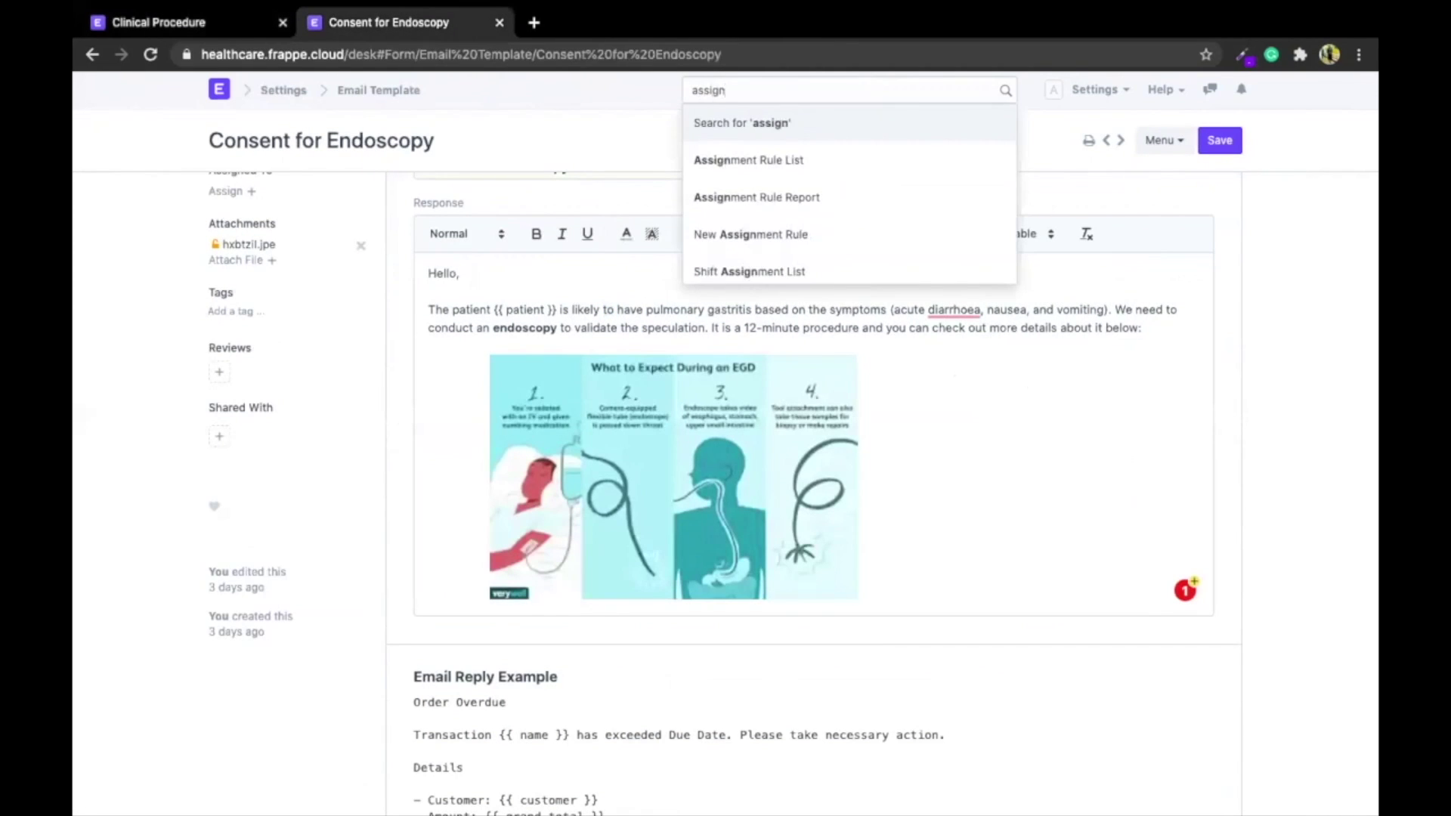
key("Down")
key("Return")
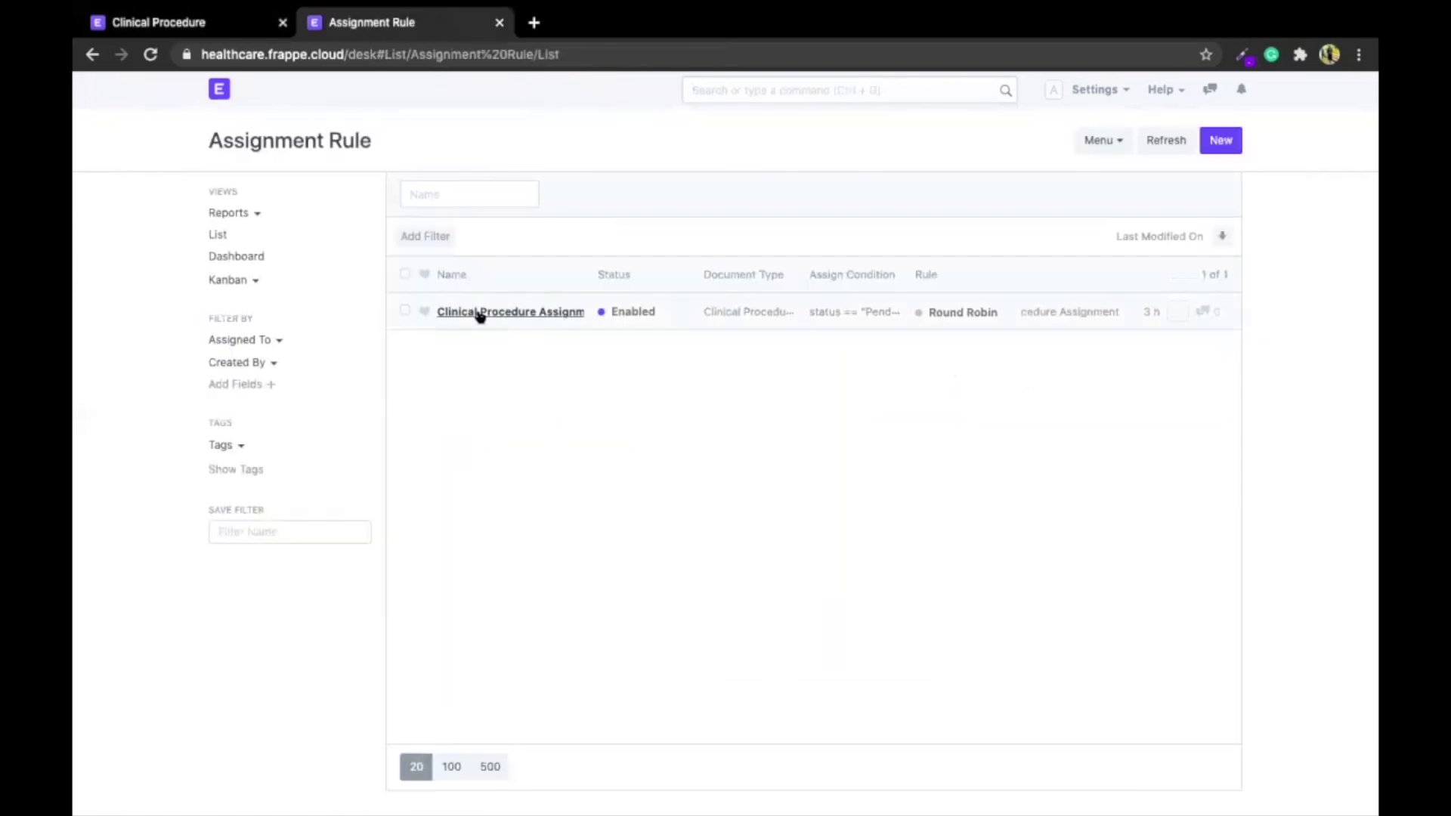
Open the Clinical Procedure Assignment rule and review its settings, keeping Start Date as due date basis
left_click(512, 315)
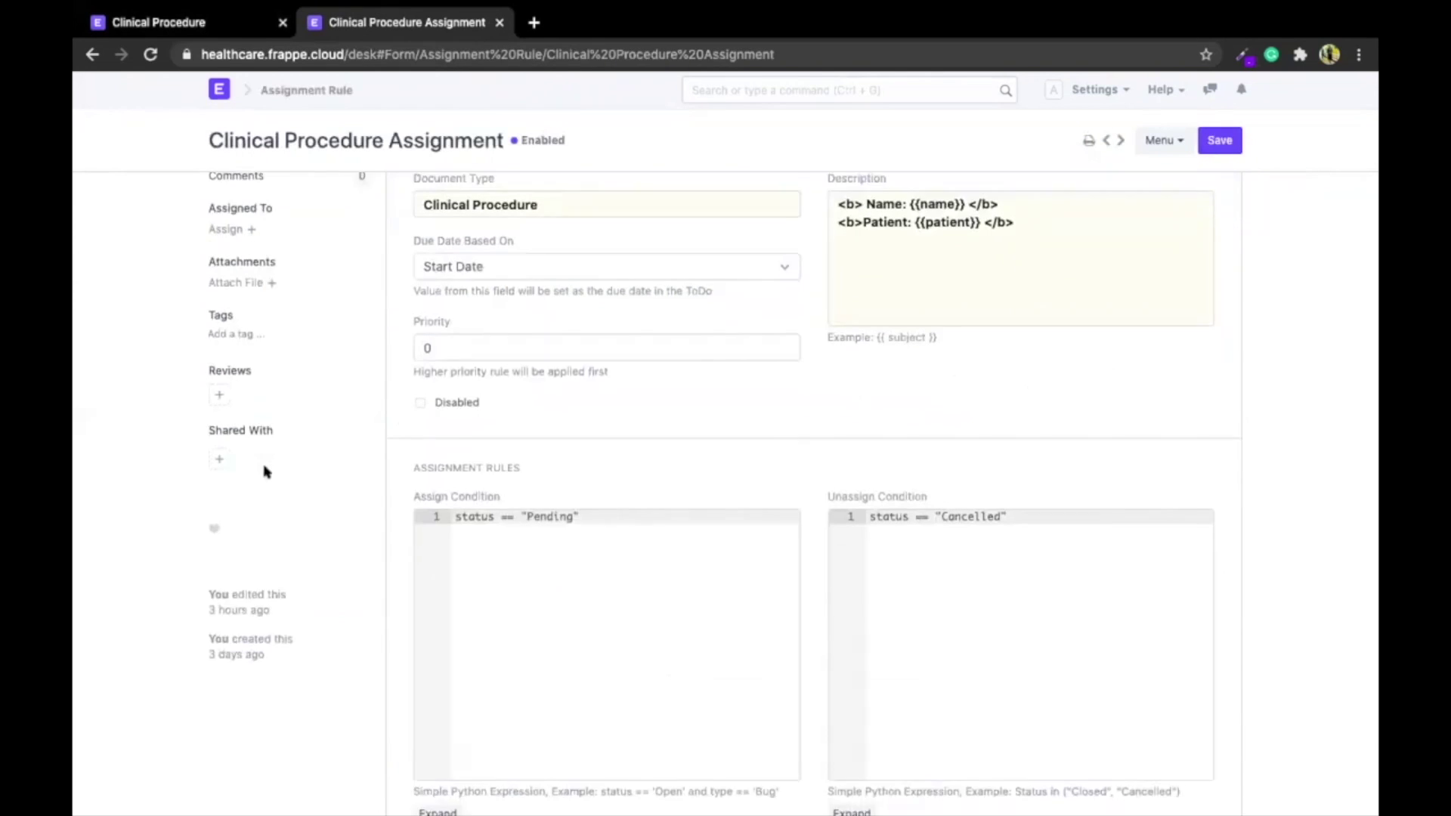
triple_click(572, 220)
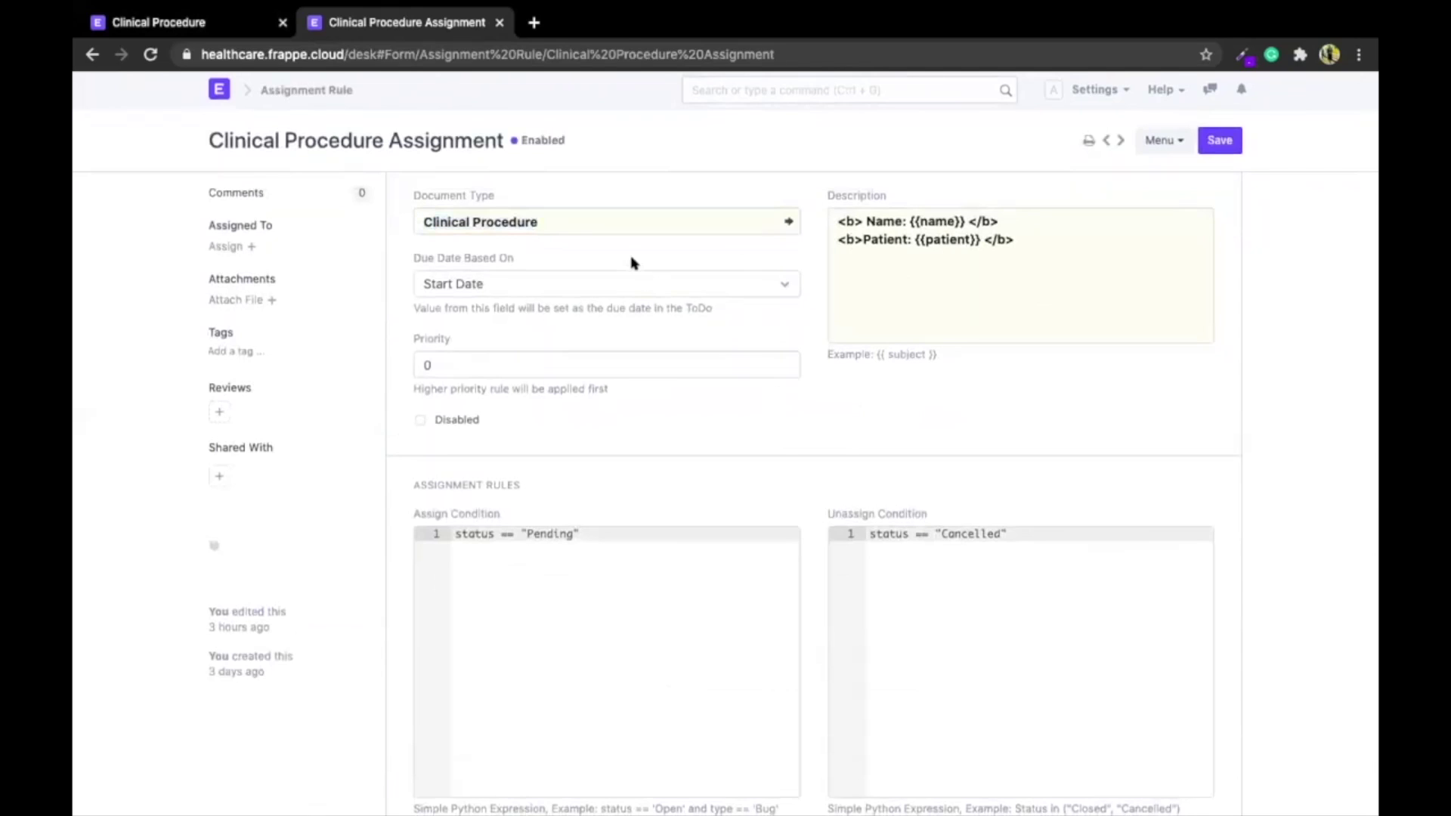
left_click(629, 275)
left_click(625, 448)
scroll(625, 447, "down", 3)
left_click(540, 282)
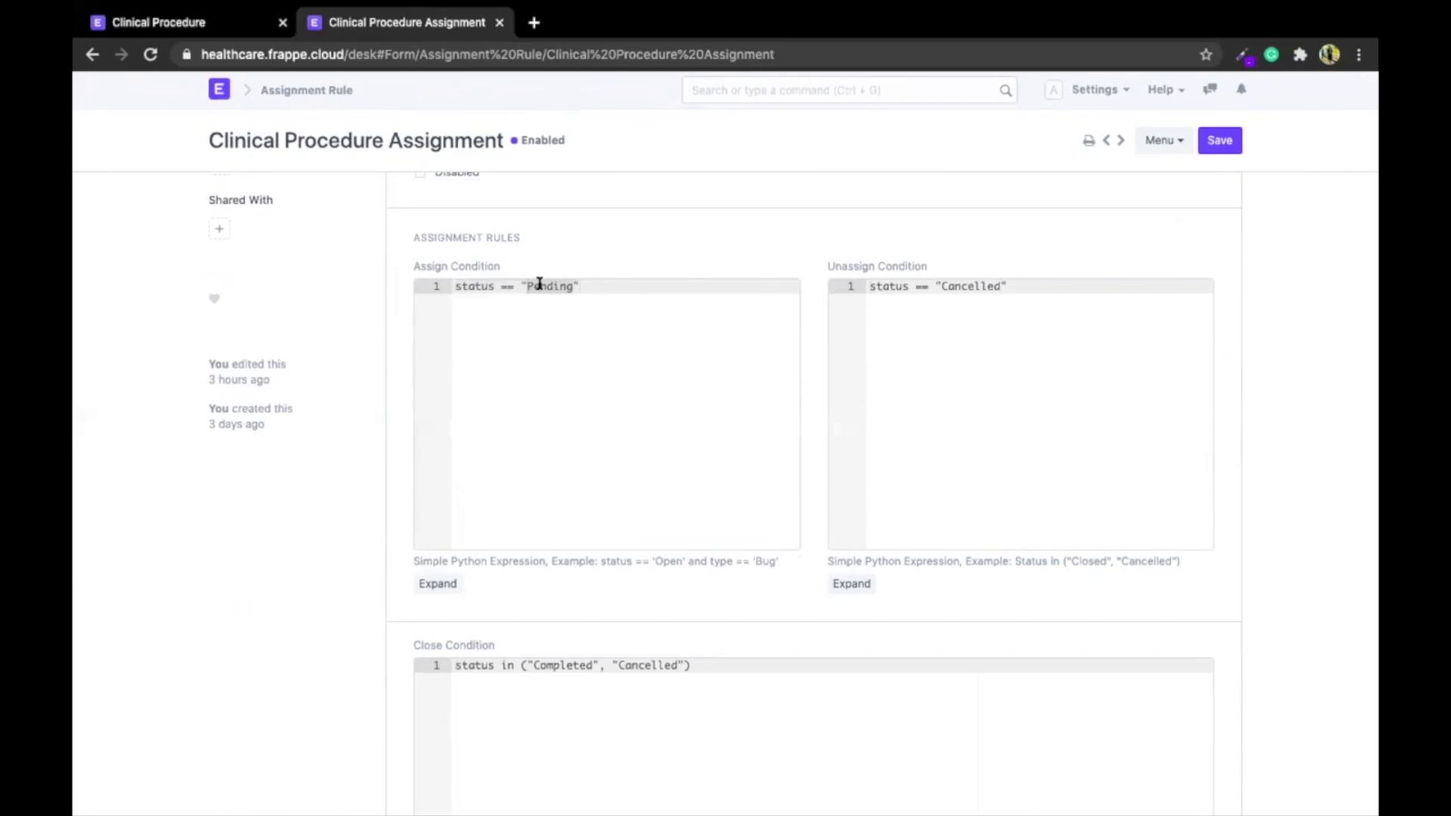
scroll(615, 522, "down", 10)
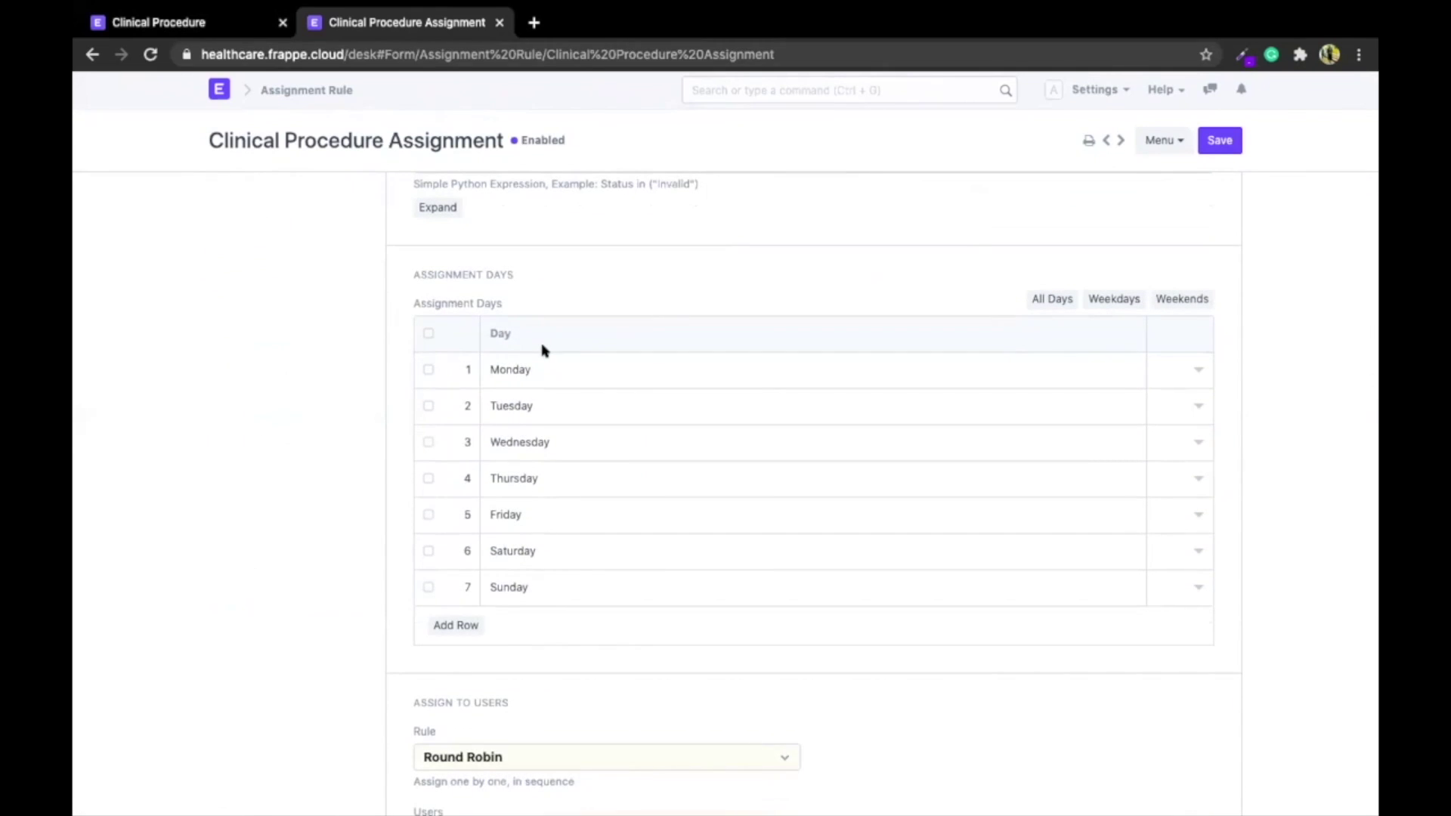
scroll(326, 421, "down", 5)
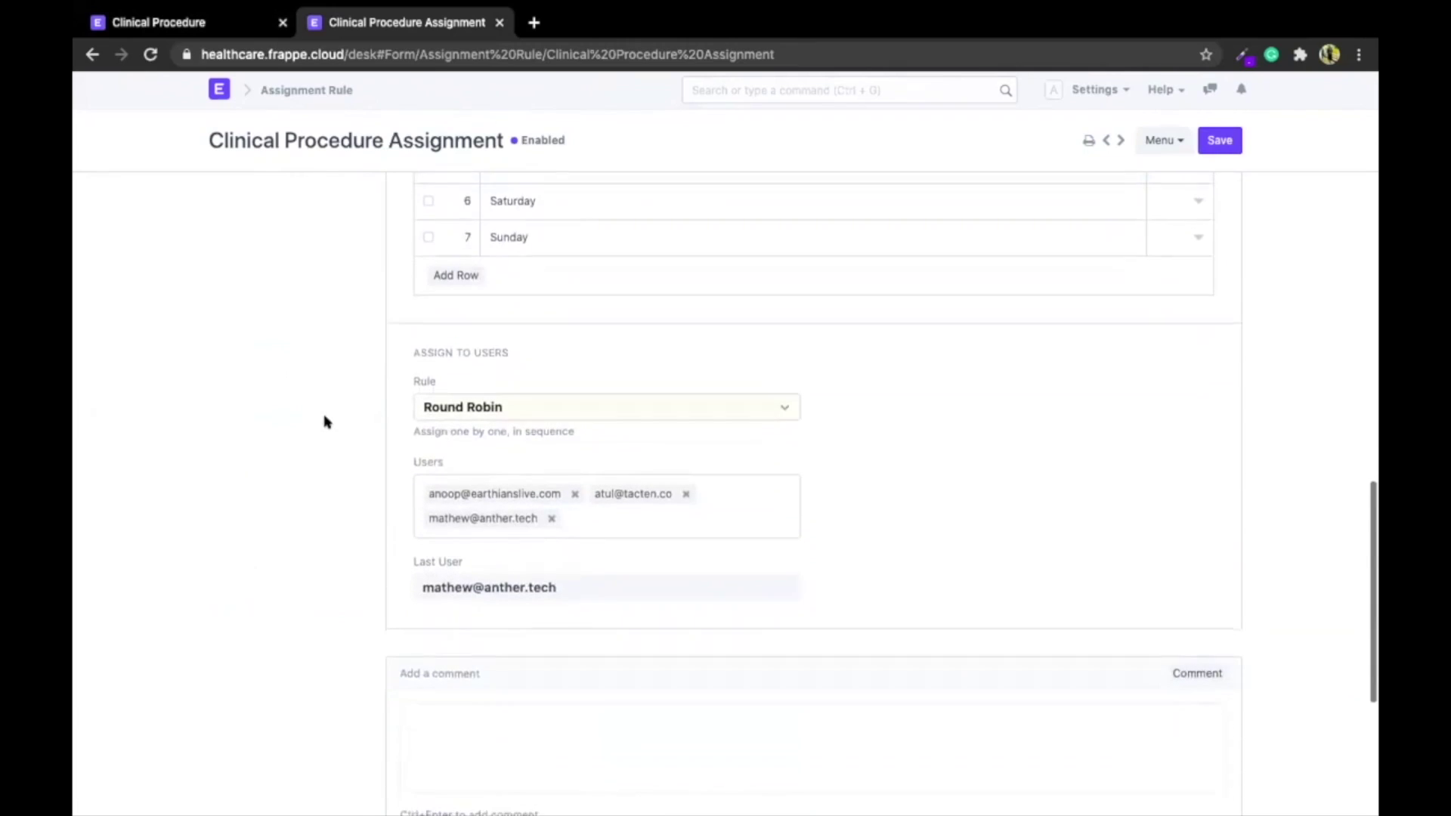
scroll(326, 421, "down", 1)
Change the rule type from Round Robin to Load Balancing
left_click(545, 333)
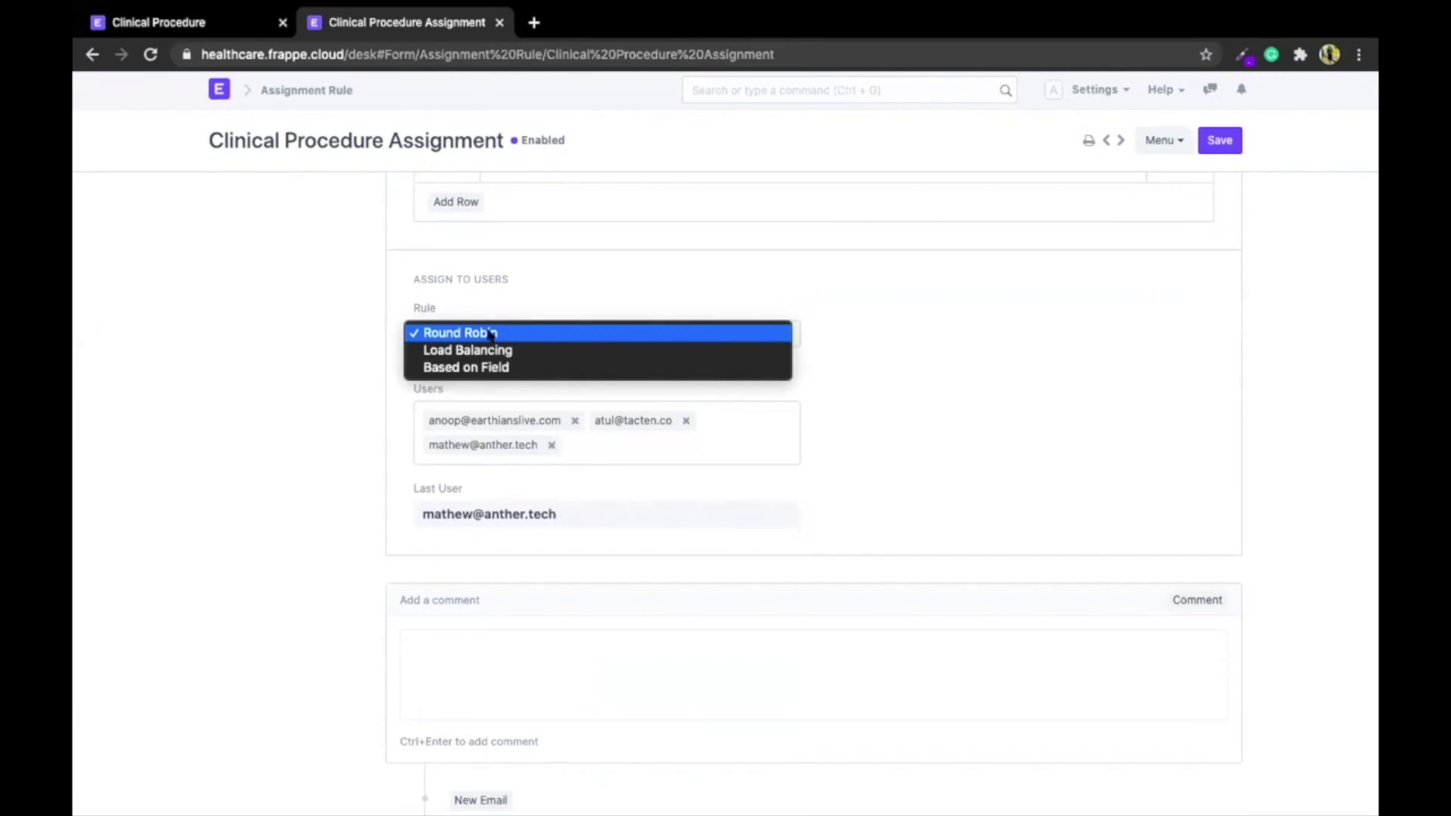
left_click(340, 341)
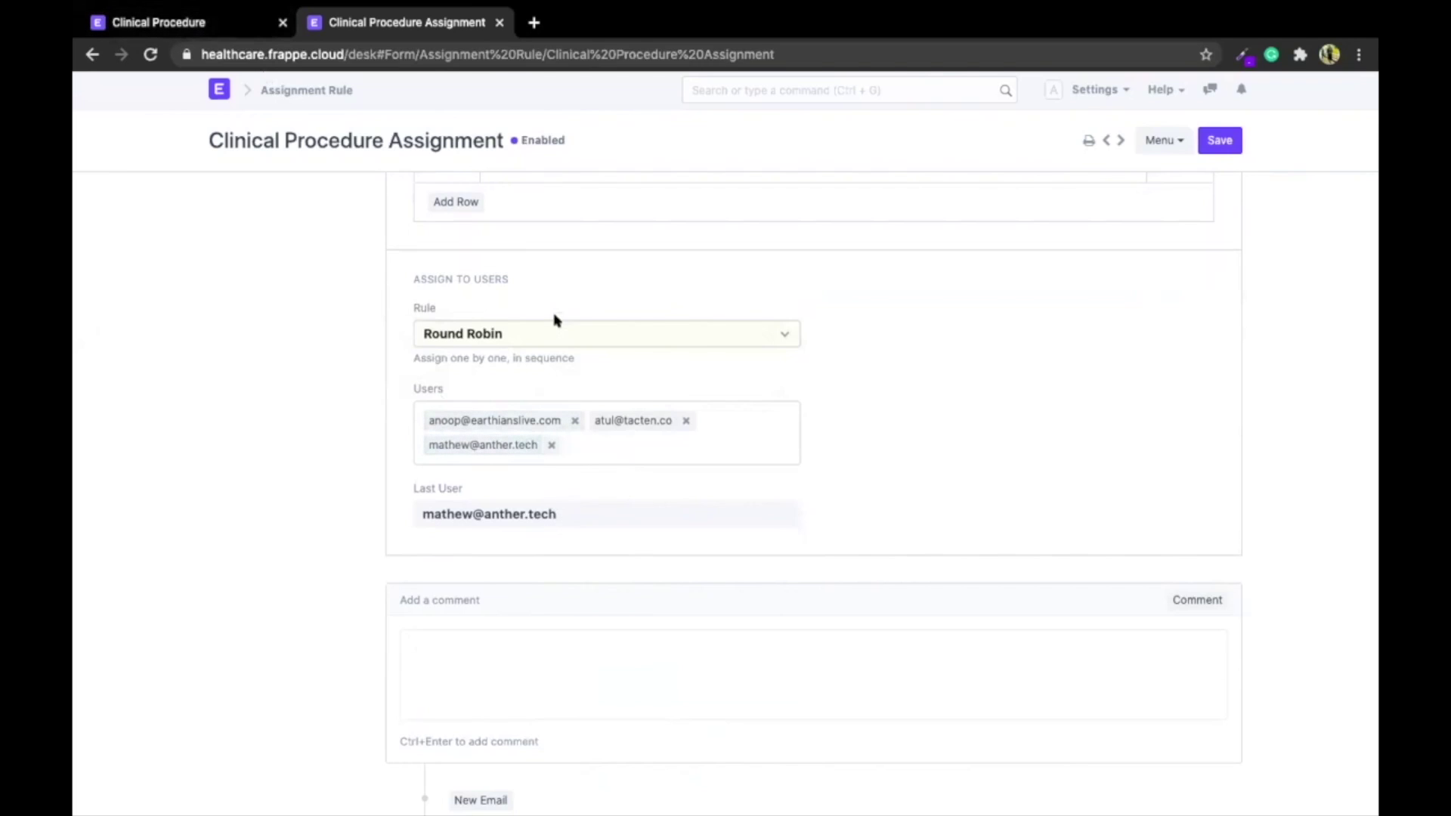
left_click(544, 332)
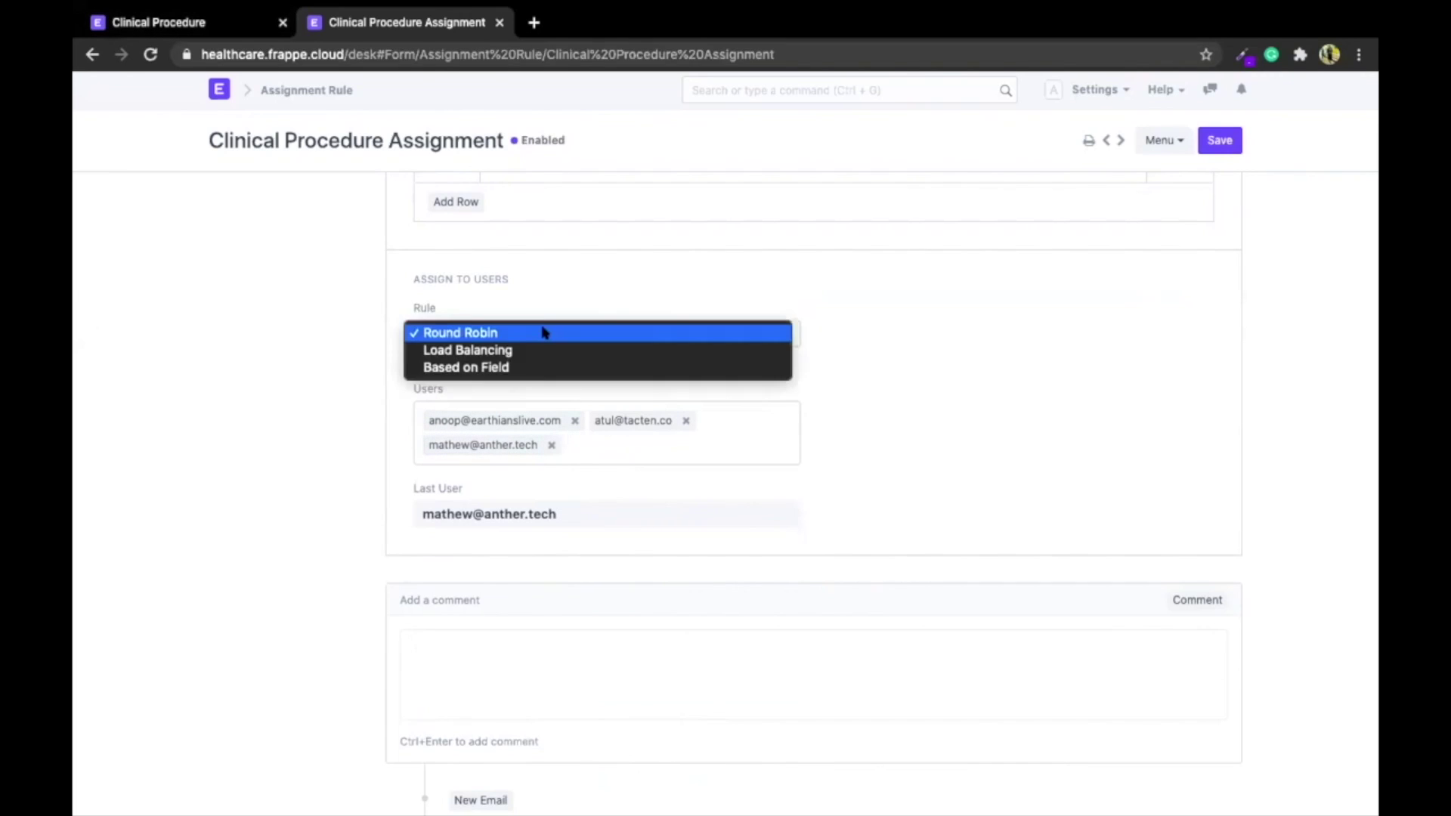
left_click(536, 351)
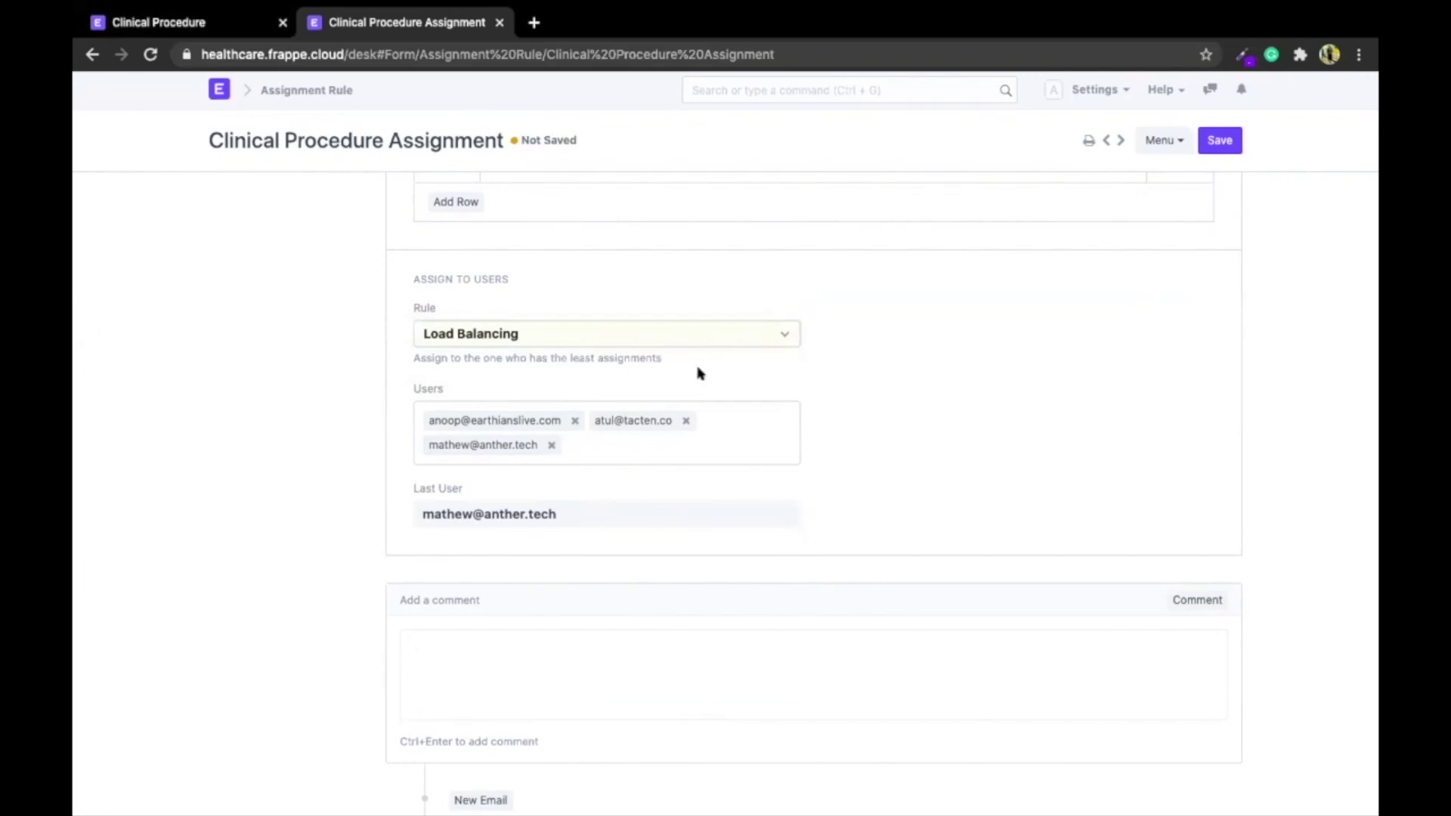
scroll(788, 370, "up", 15)
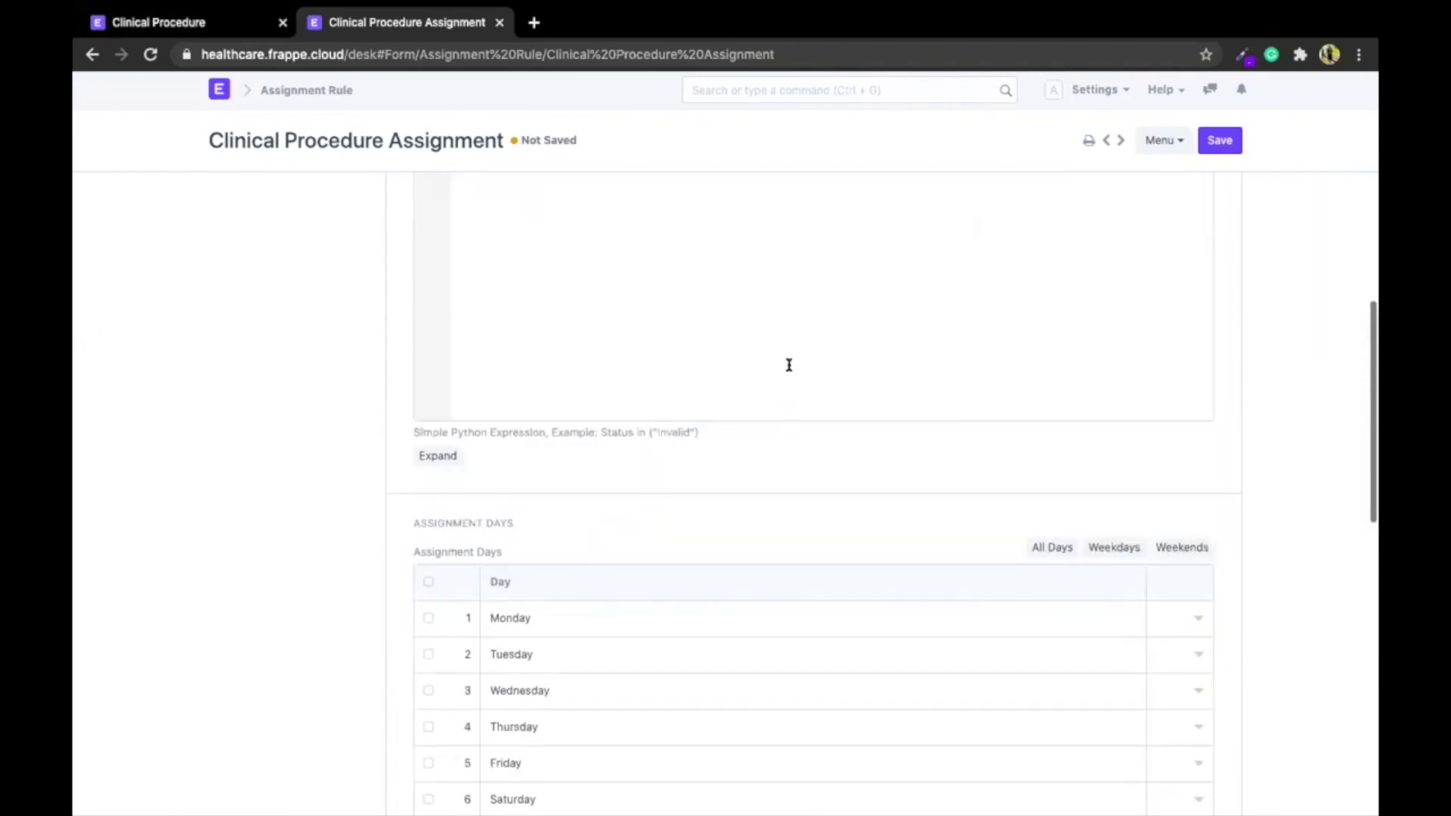
Create a new Clinical Procedure with the Hysterectomy template for the patient and save it
left_click(250, 15)
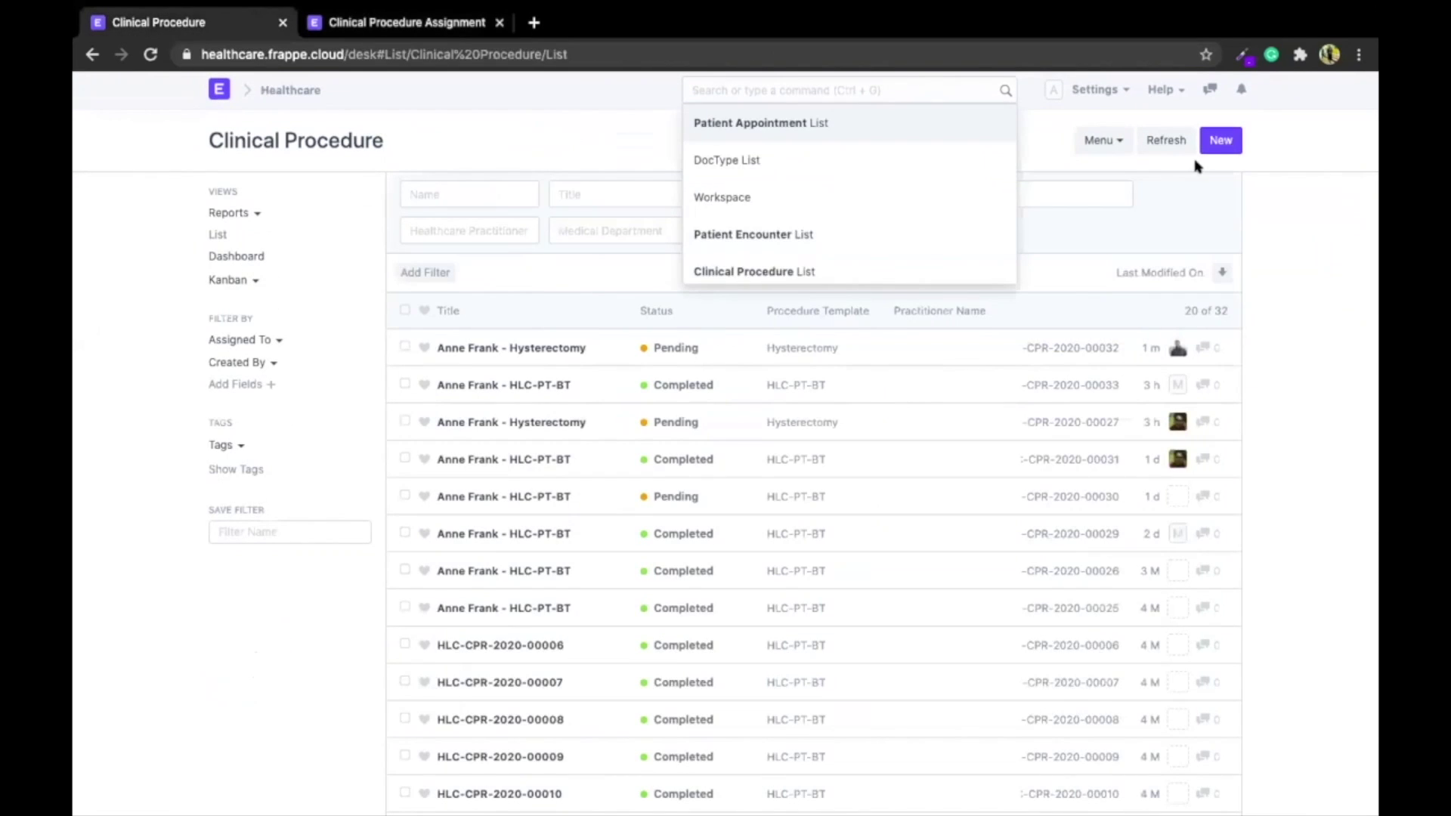
left_click(1232, 139)
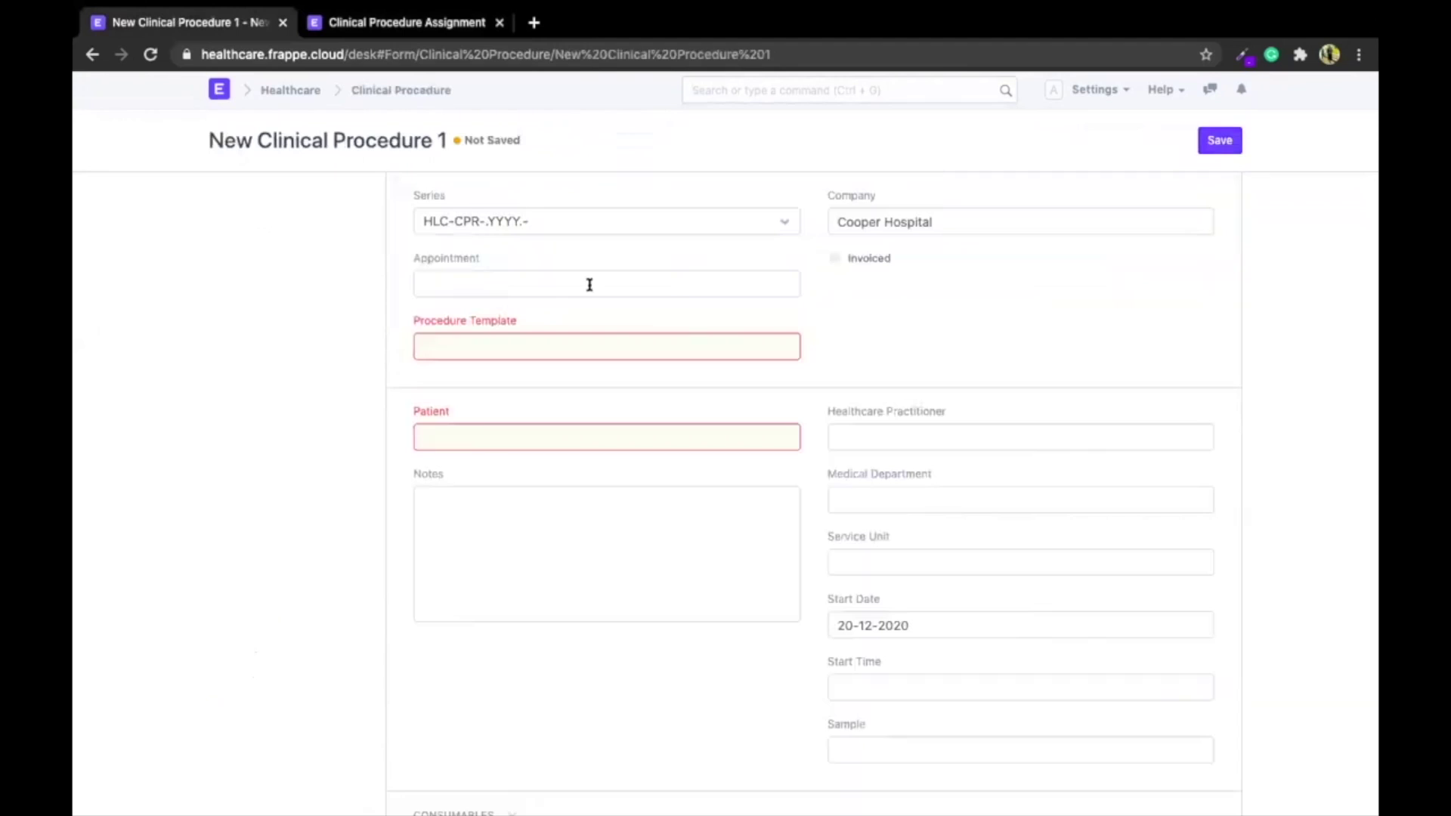
left_click(514, 355)
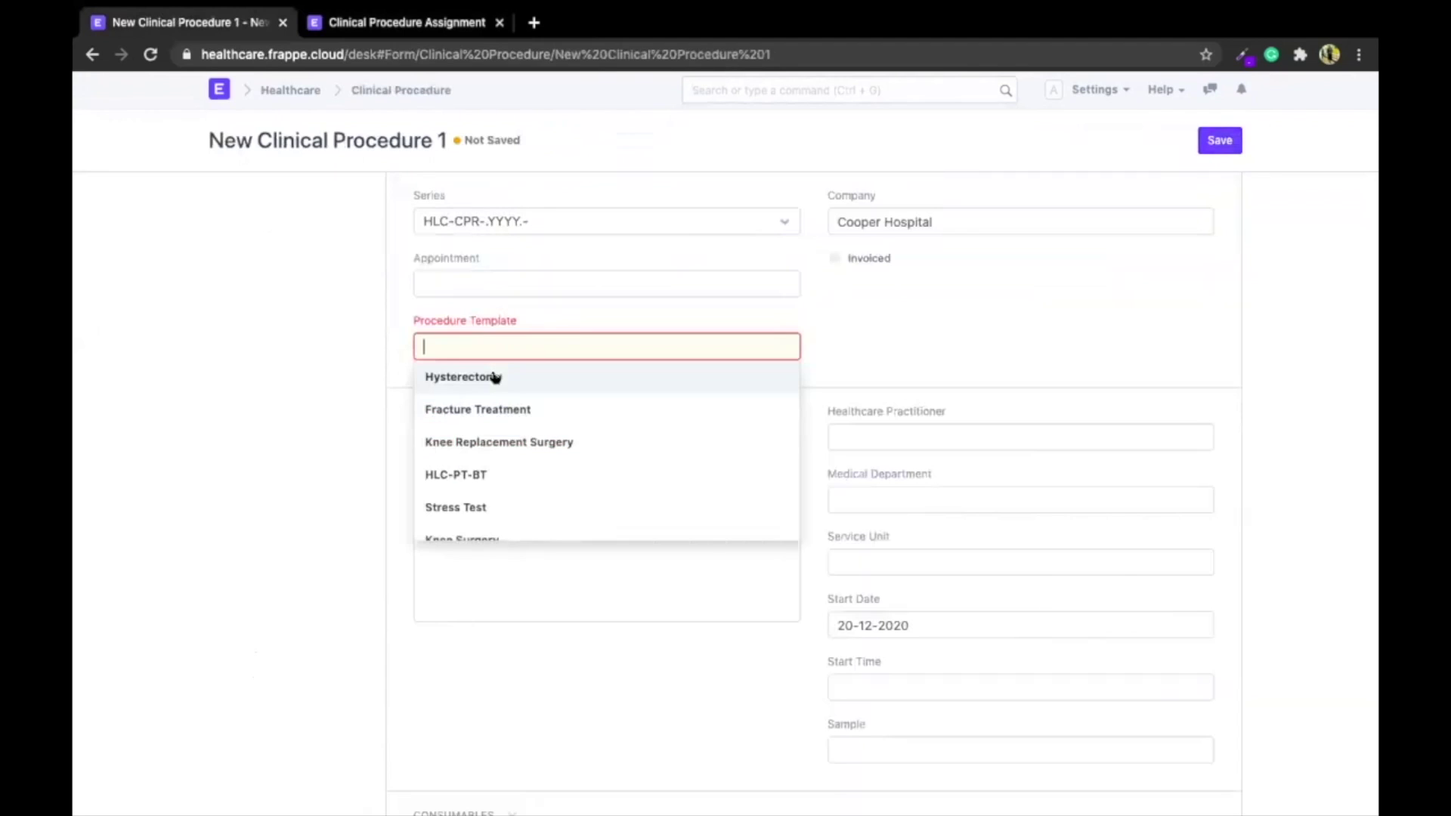
left_click(495, 377)
left_click(496, 499)
type("anne")
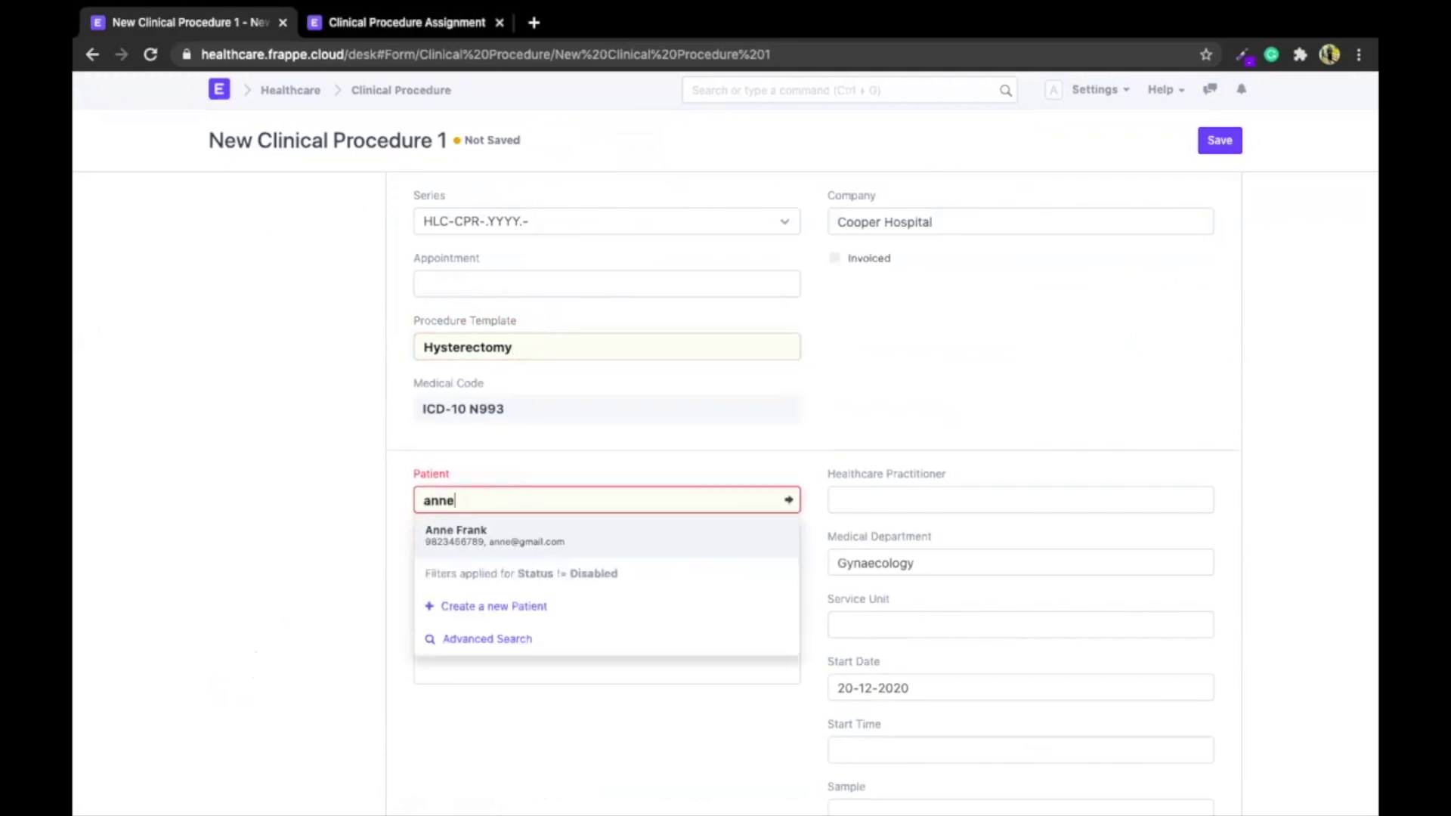
key("Return")
left_click(1217, 144)
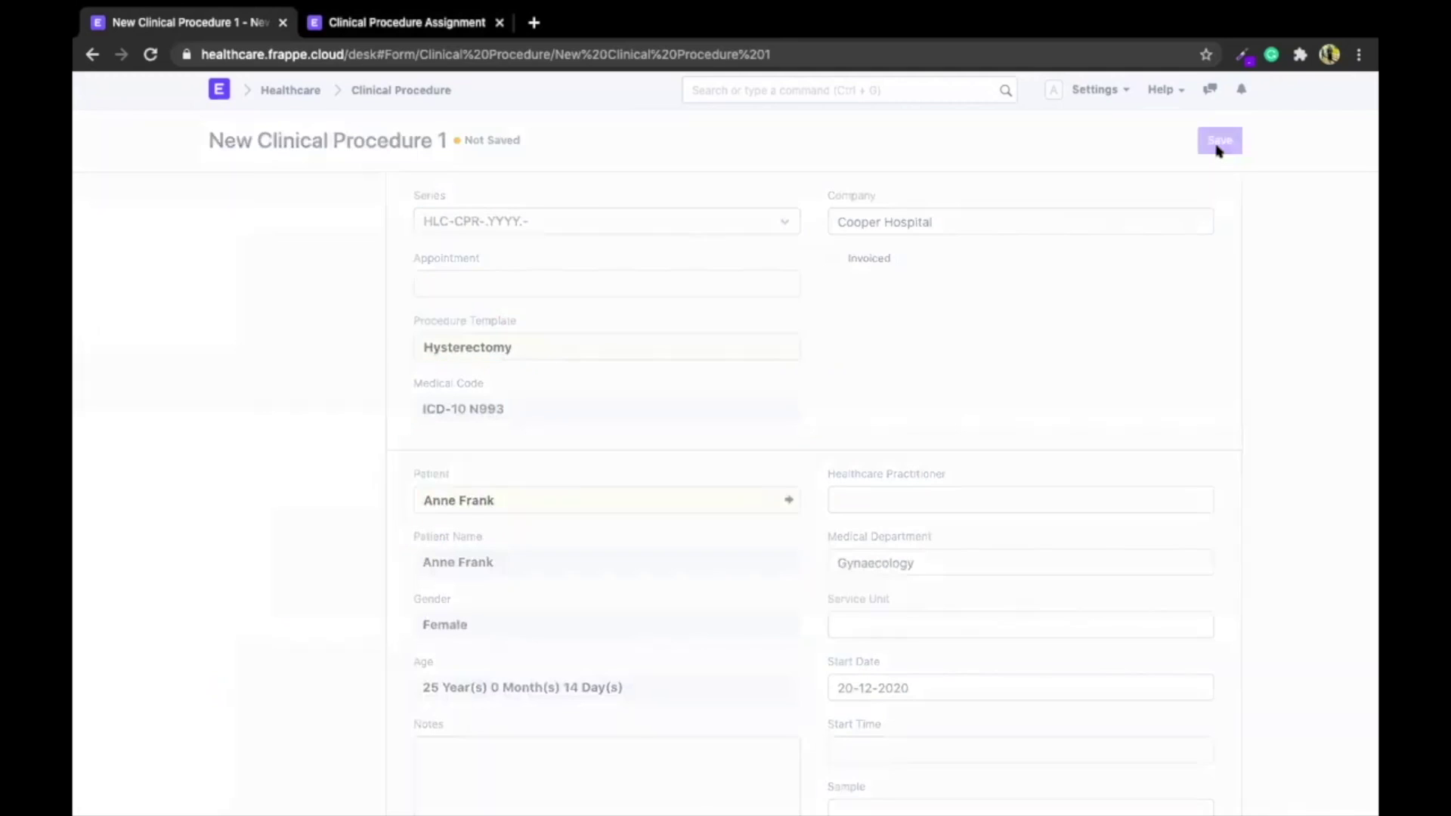
Submit procedure HLC-CPR-2020-00034 as Pending and go back to the Clinical Procedure list
scroll(734, 466, "down", 5)
scroll(734, 466, "up", 6)
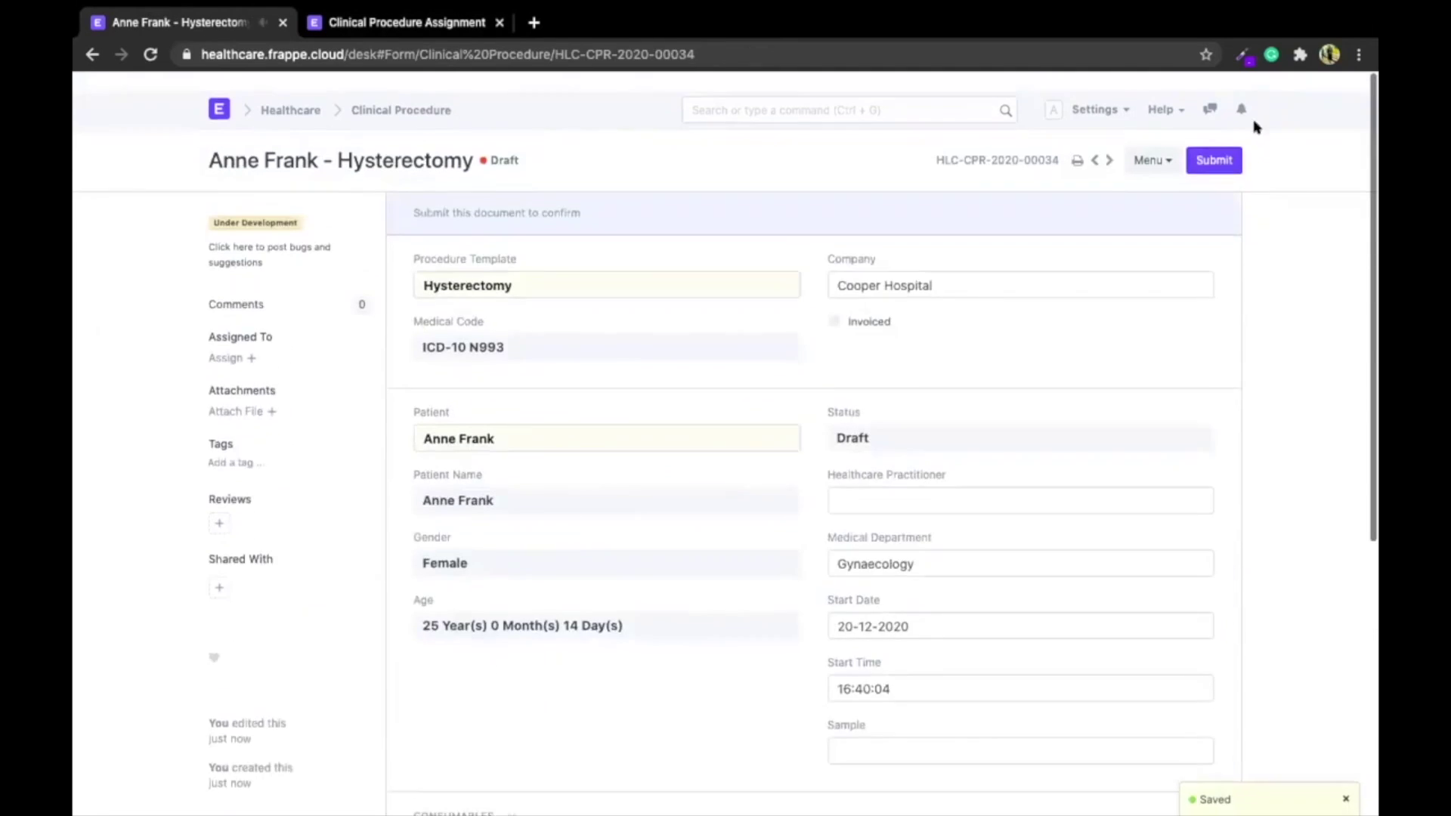
left_click(1209, 142)
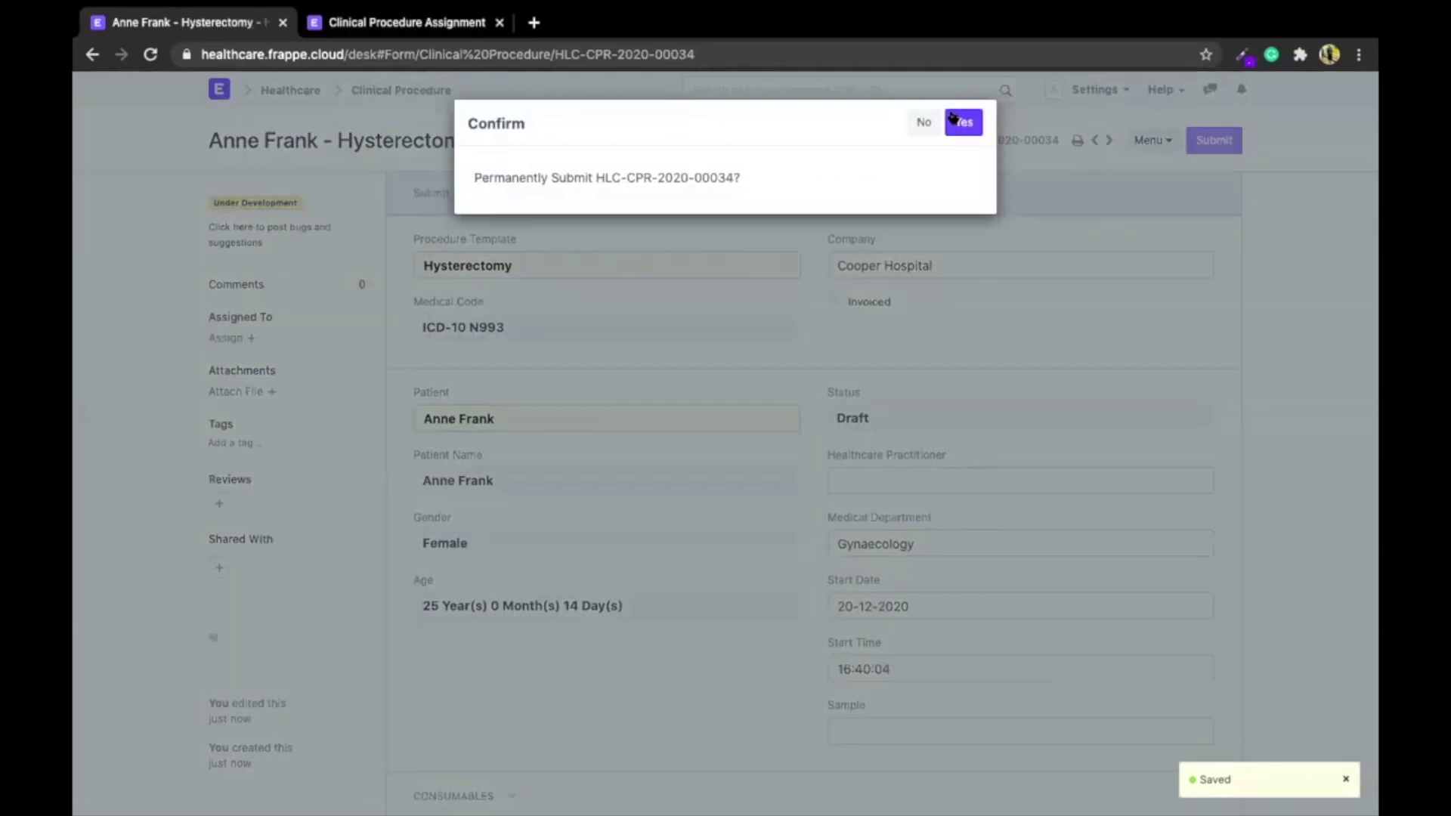
left_click(954, 115)
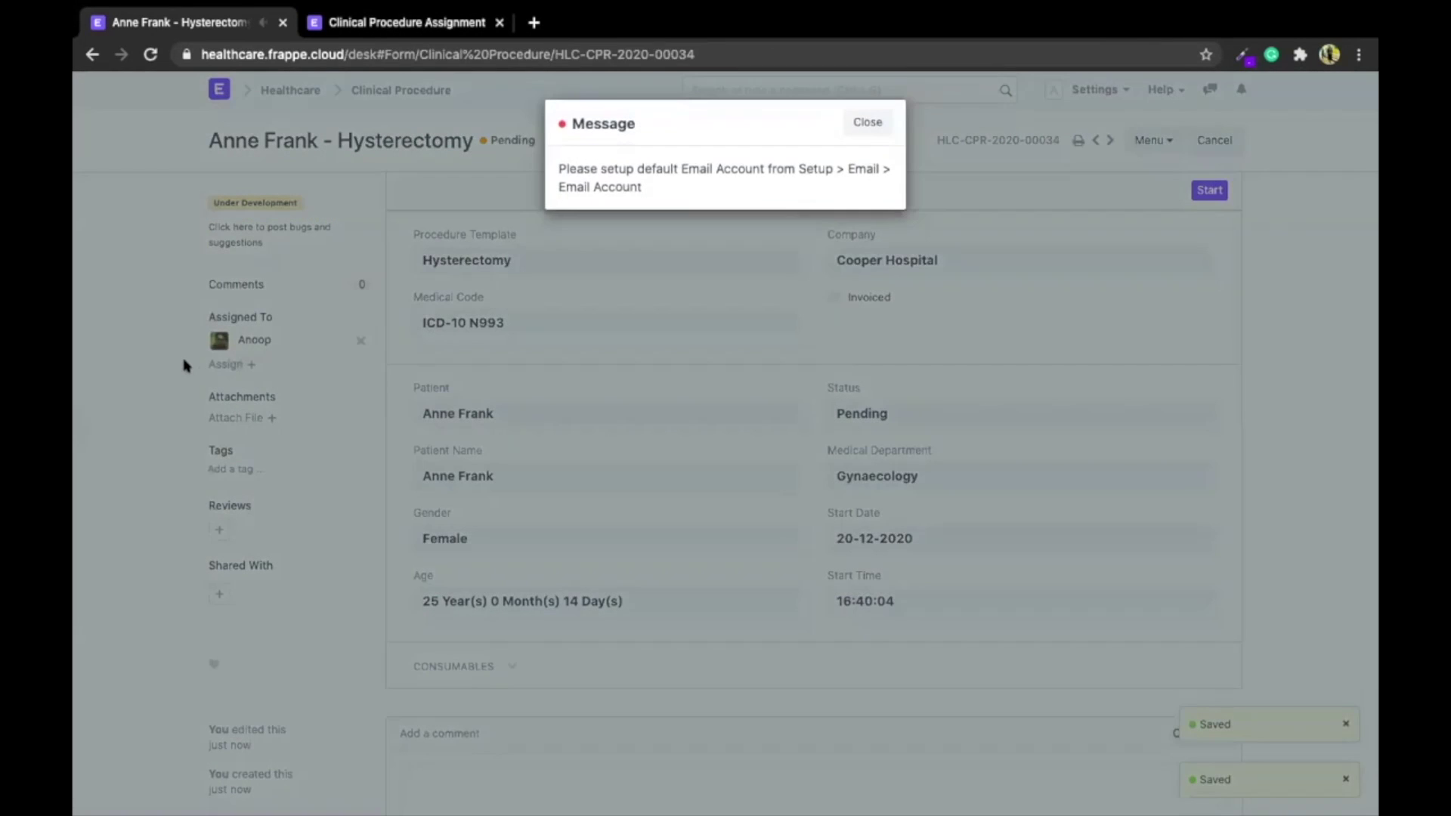
left_click(184, 361)
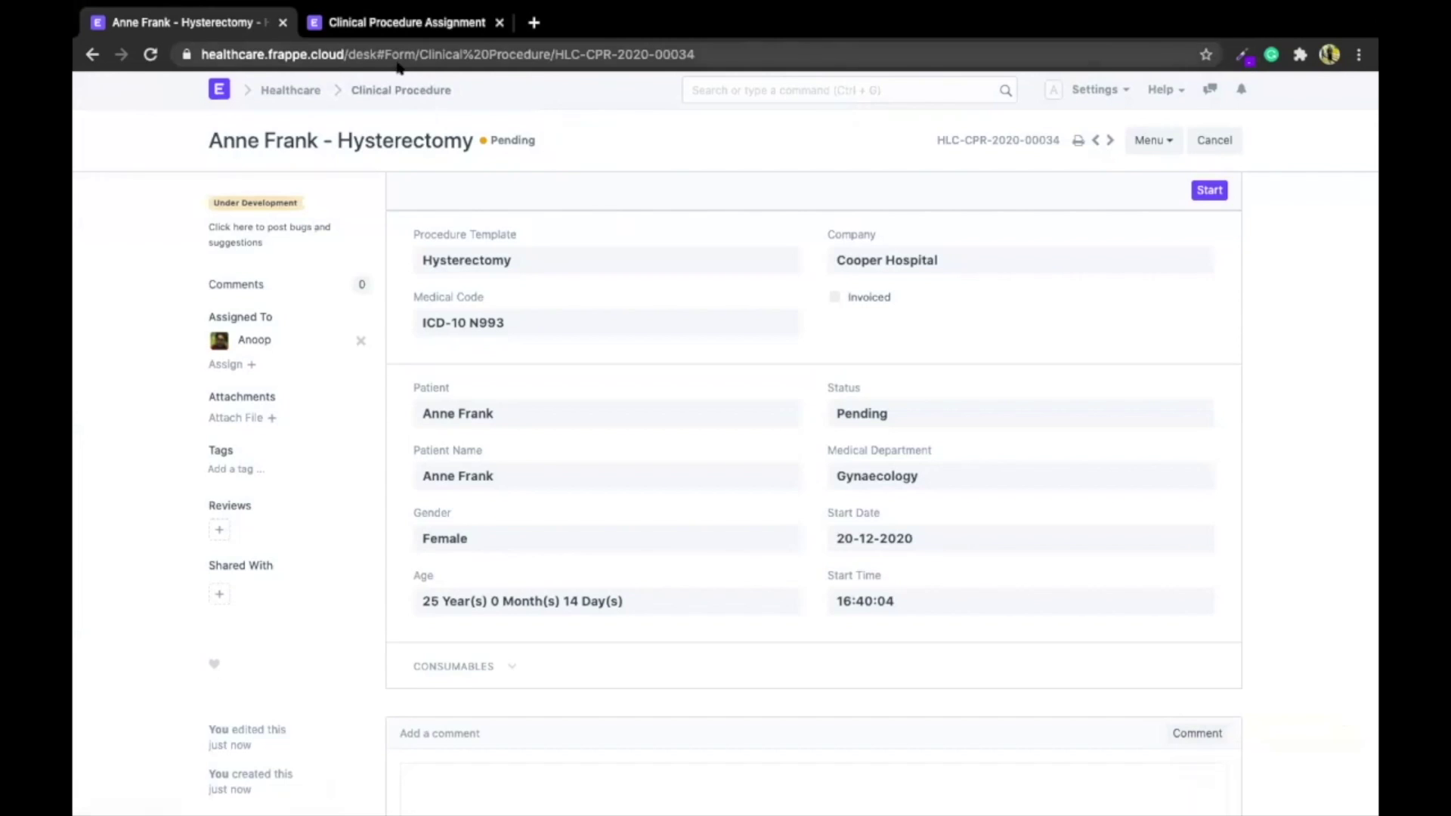
left_click(411, 92)
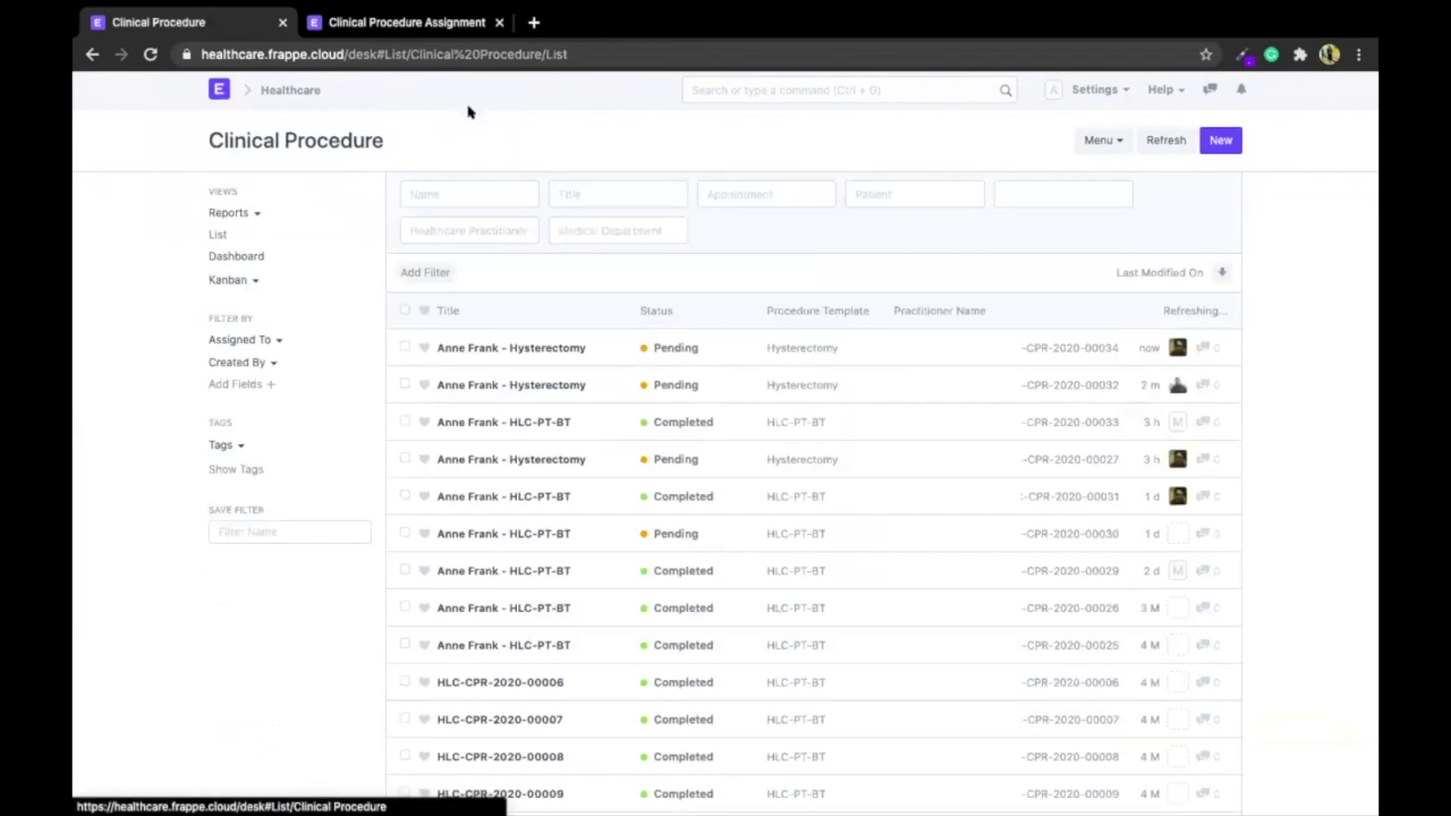
Create a procedure with template HLC-PT-BT for the same patient, saving draft HLC-CPR-2020-00035
left_click(1234, 137)
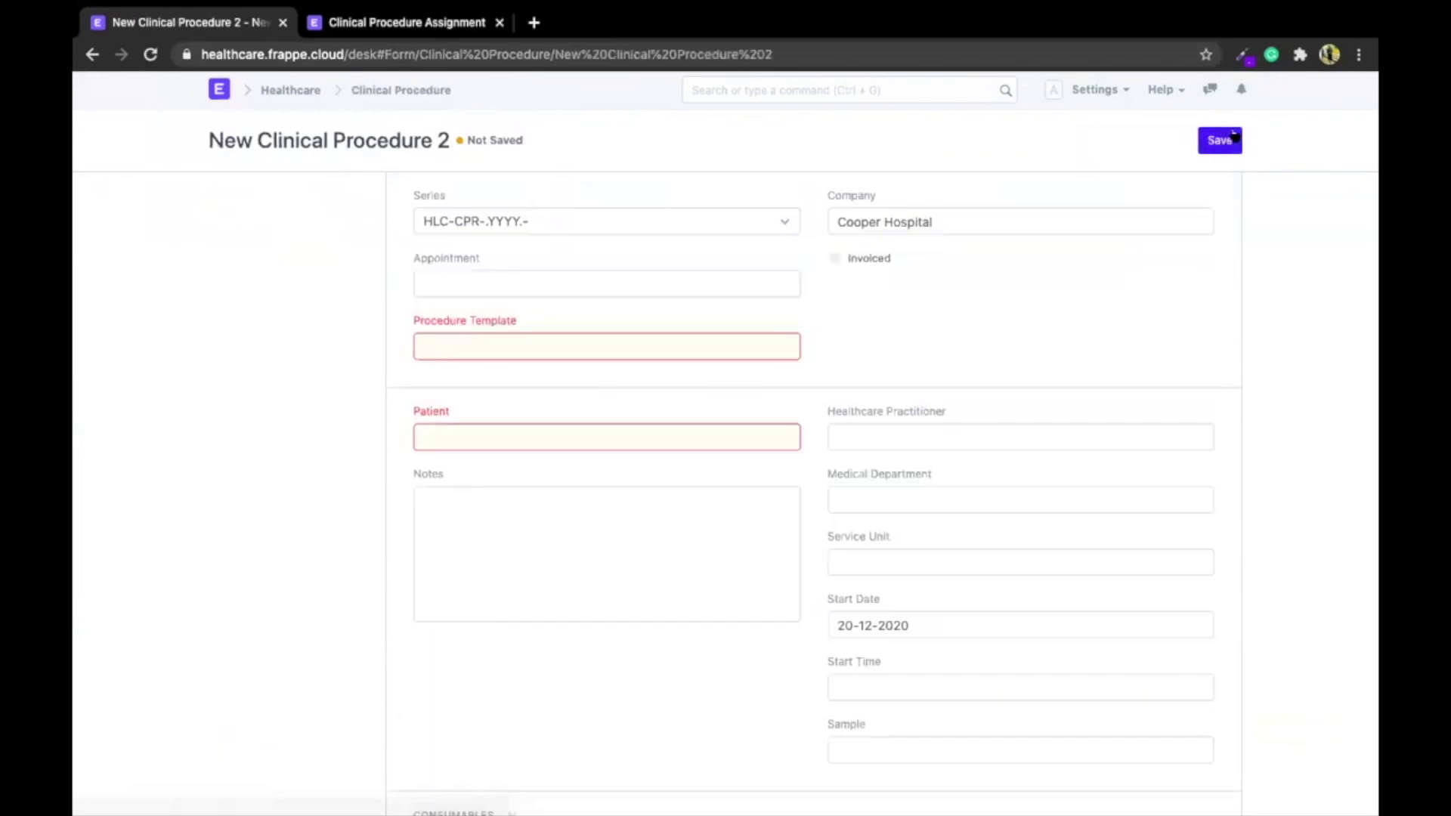
left_click(611, 347)
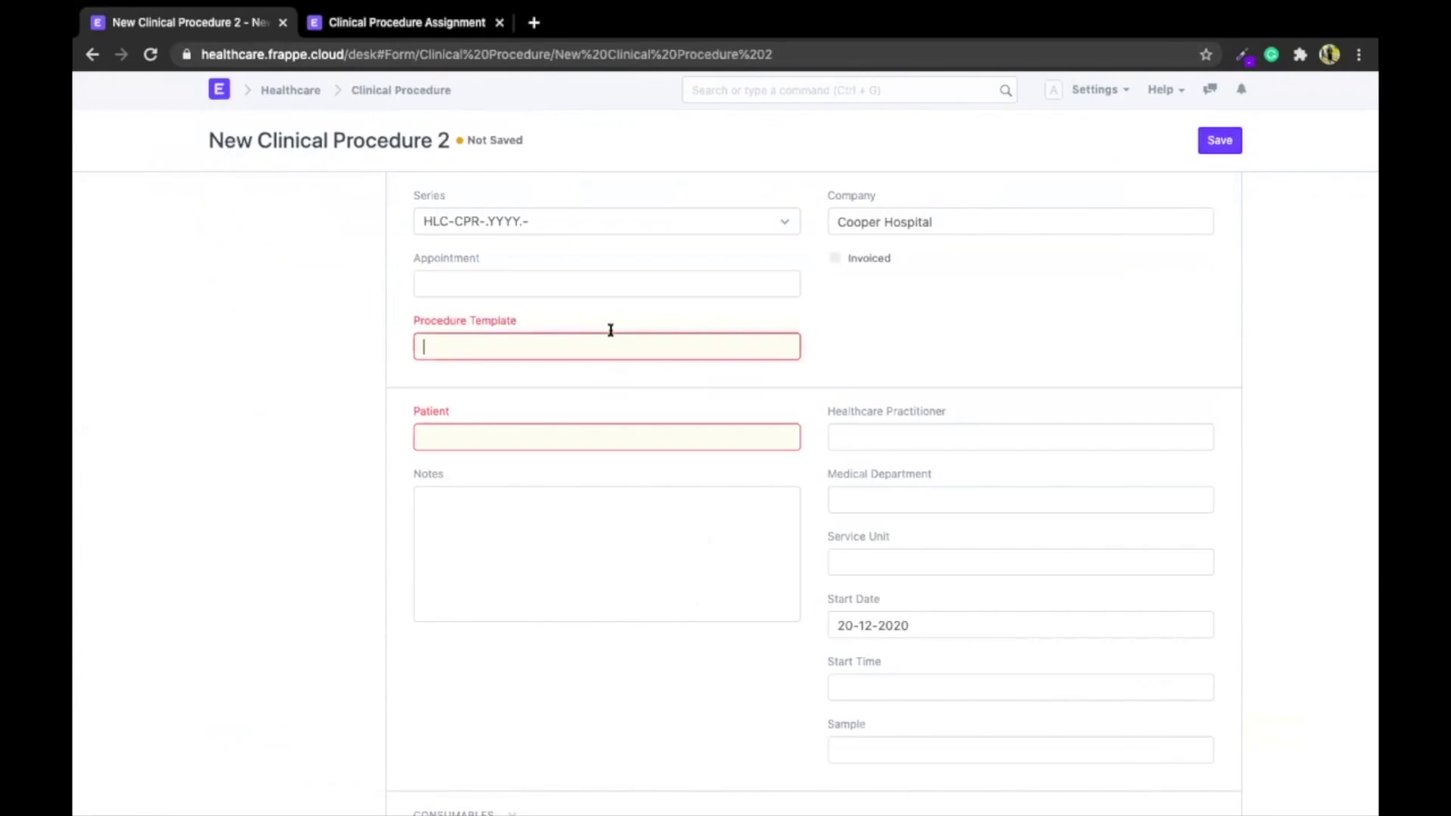
key("Down")
key("Down")
key("Down")
key("Return")
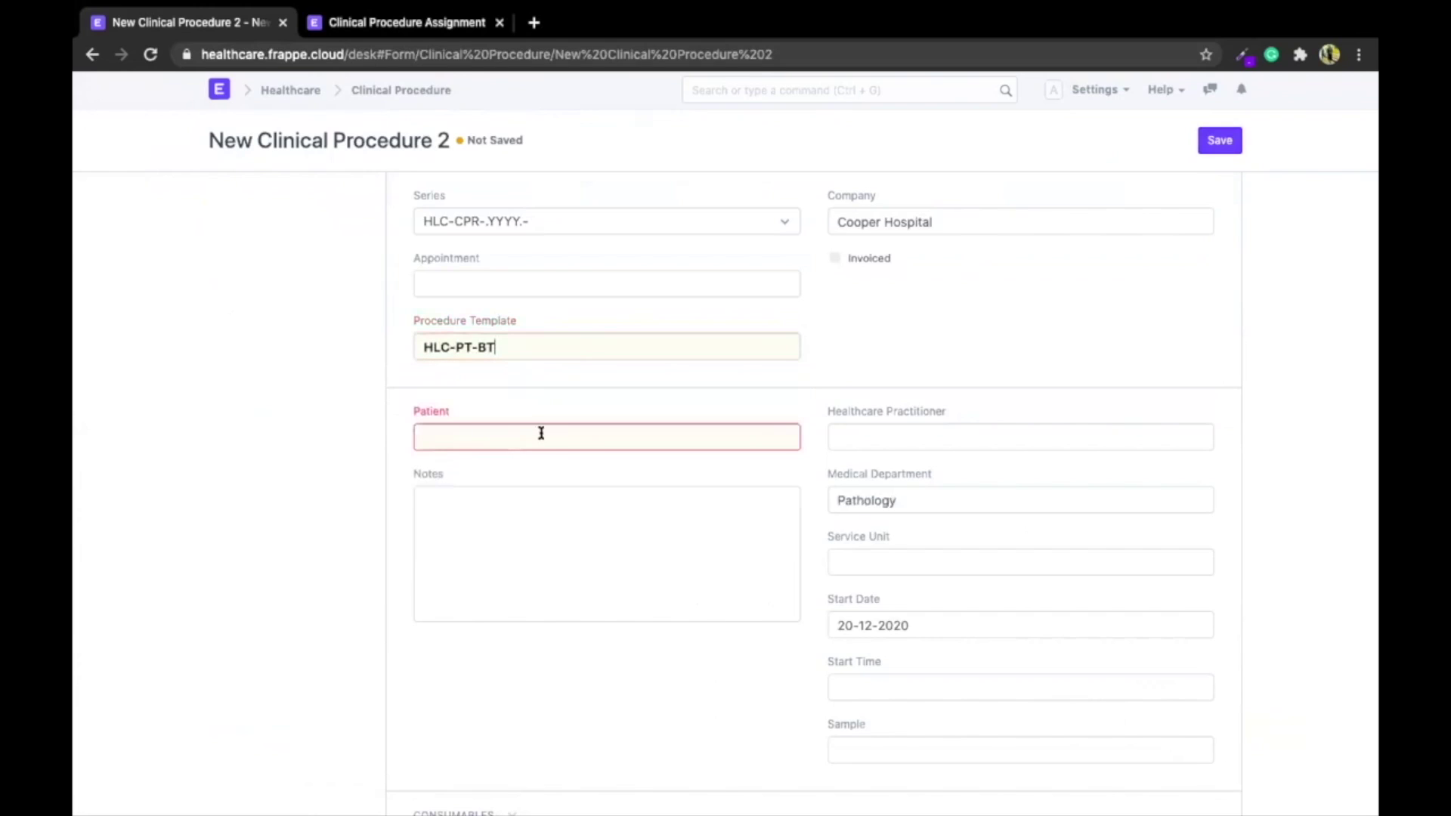
left_click(541, 433)
type("anne")
key("Return")
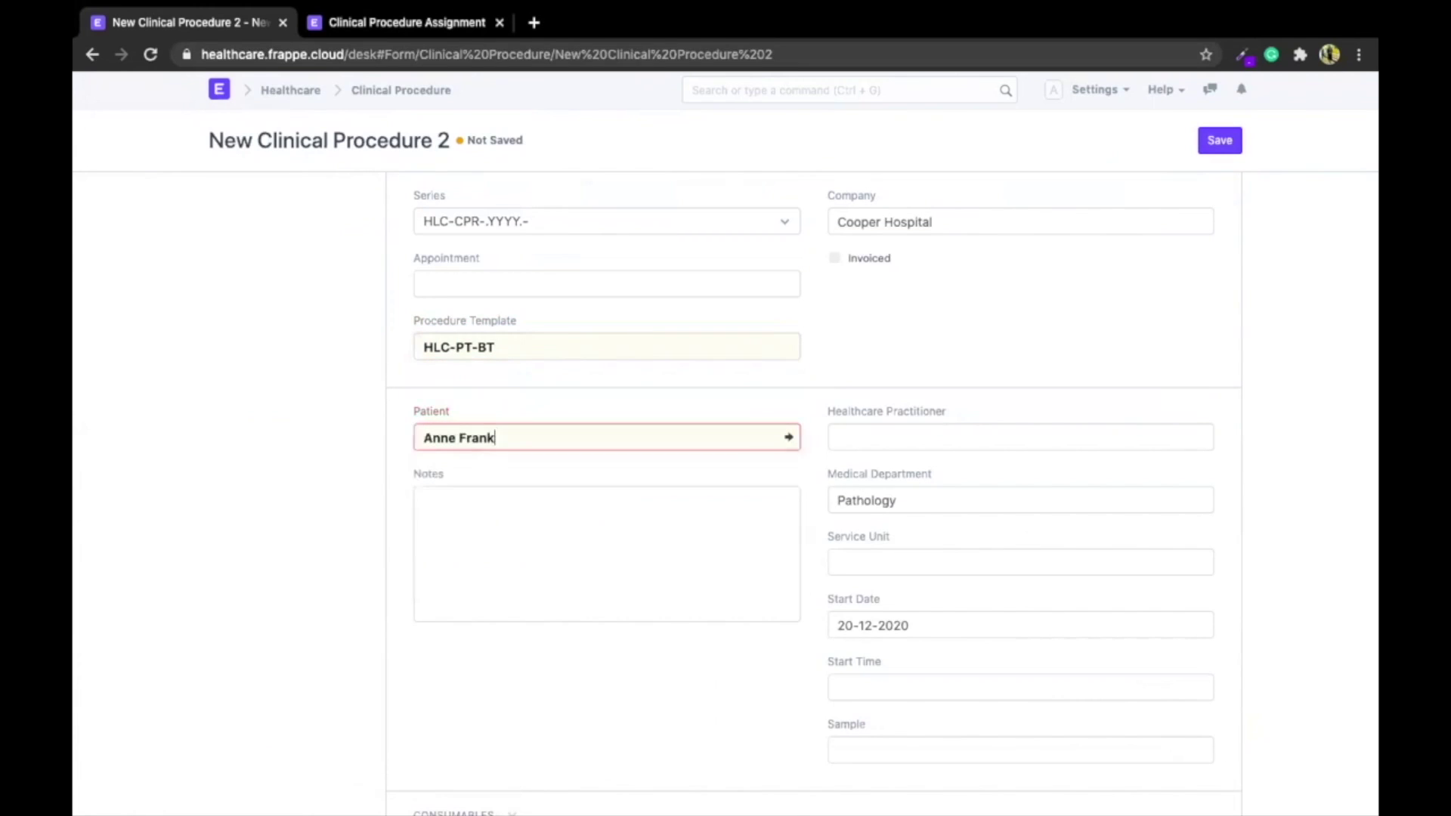
scroll(939, 204, "down", 2)
left_click(1213, 140)
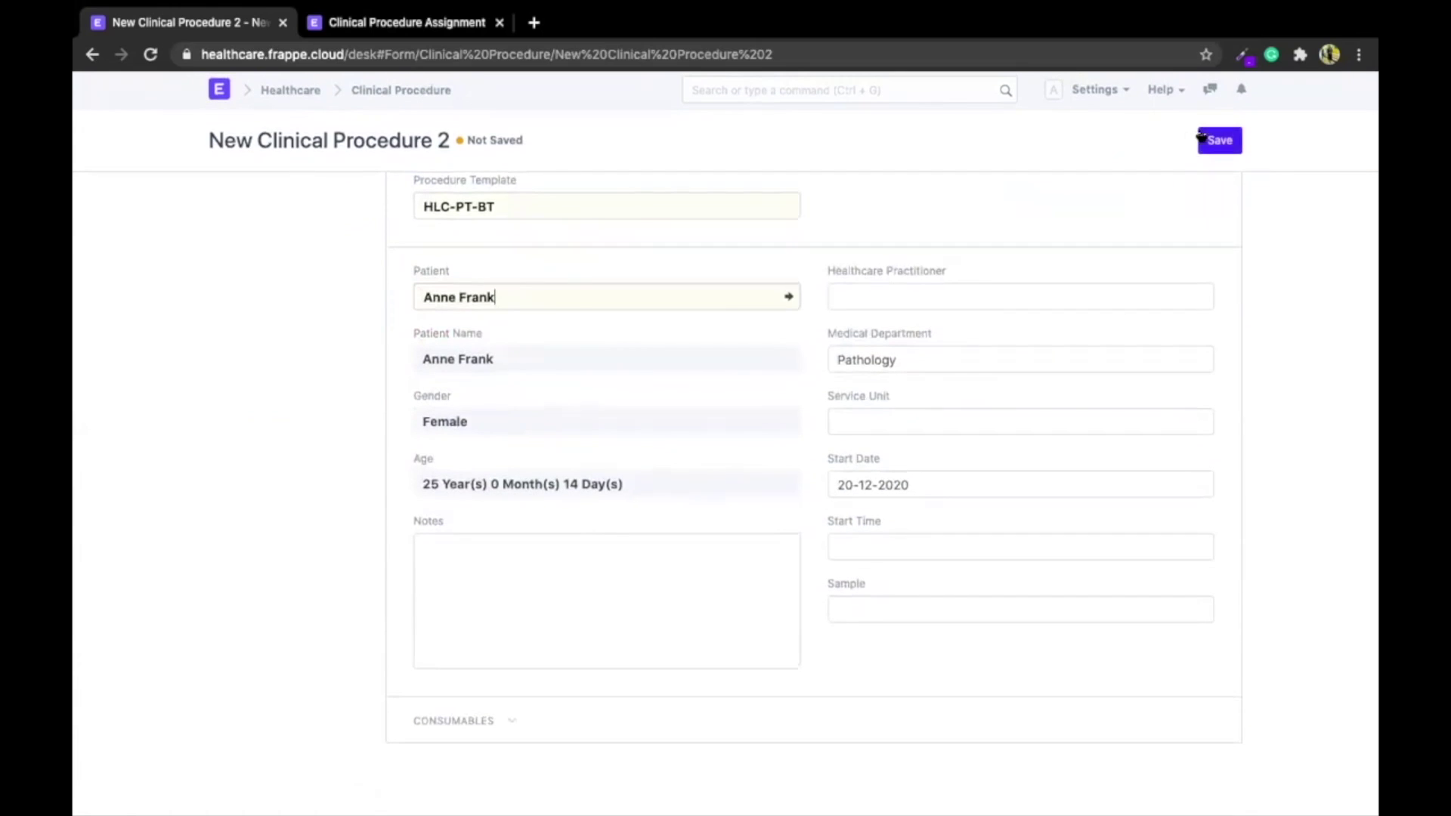
scroll(629, 336, "down", 5)
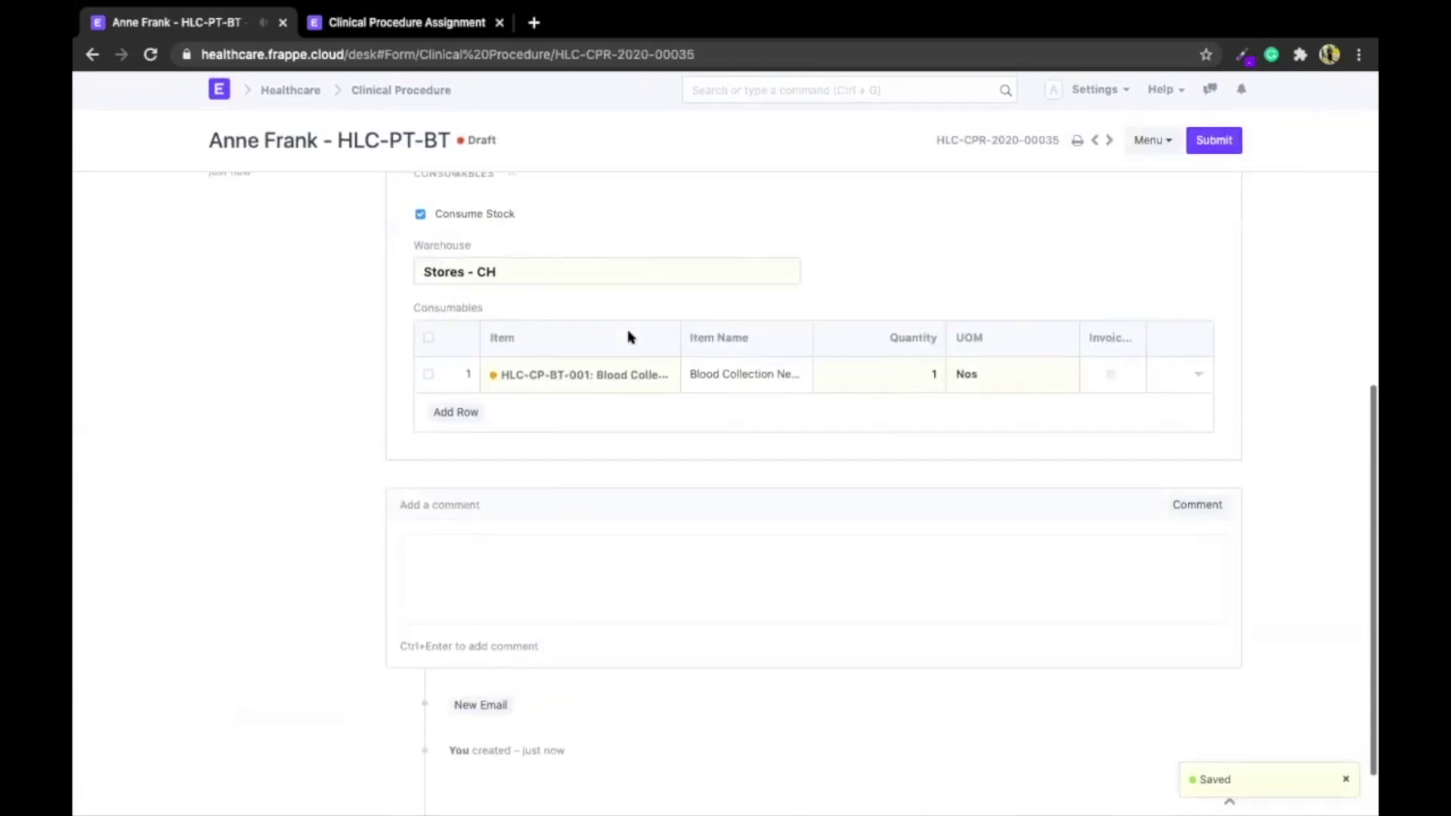
scroll(628, 333, "up", 3)
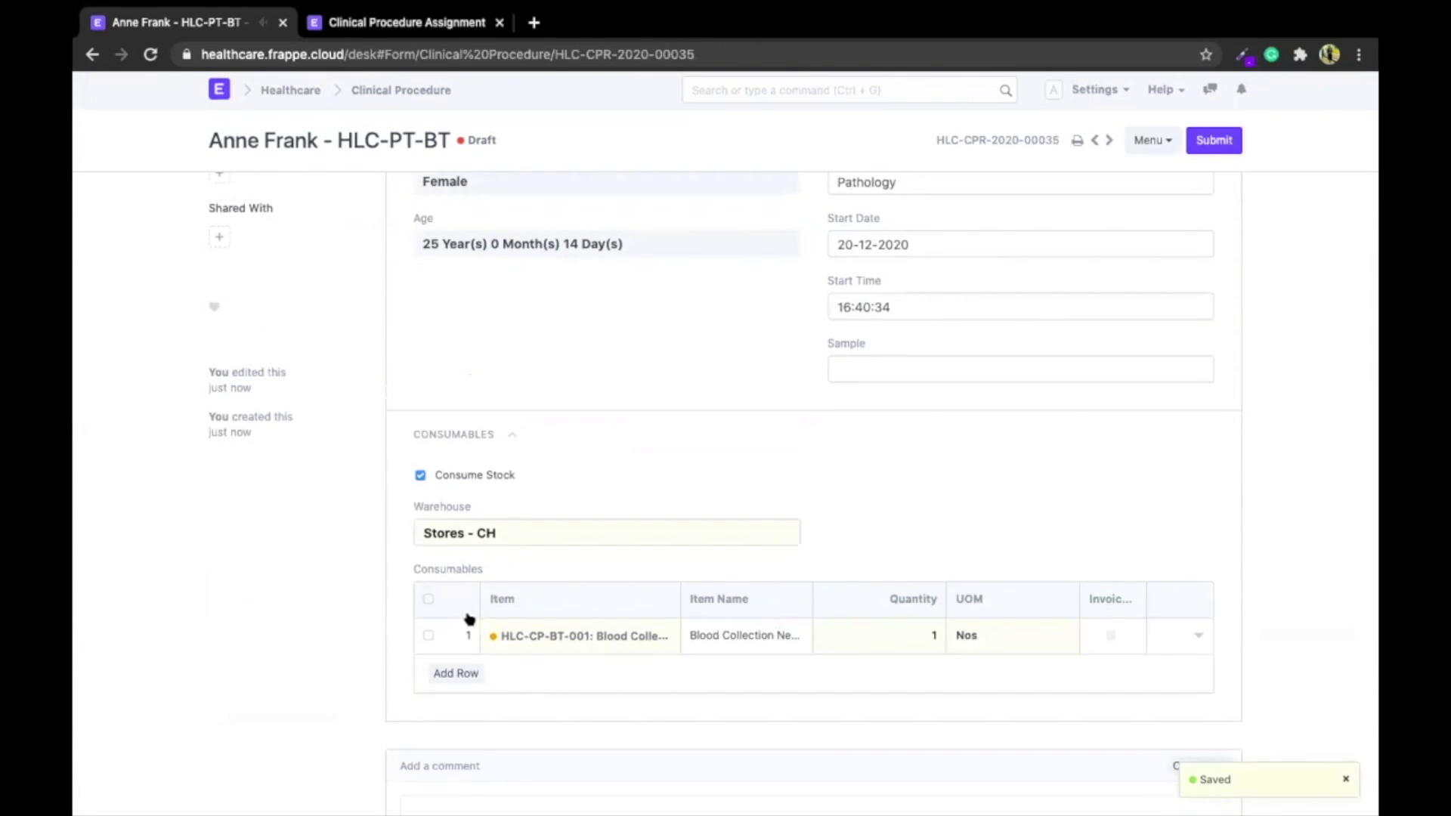
scroll(551, 595, "up", 3)
scroll(551, 595, "down", 6)
scroll(551, 594, "up", 1)
scroll(602, 158, "up", 3)
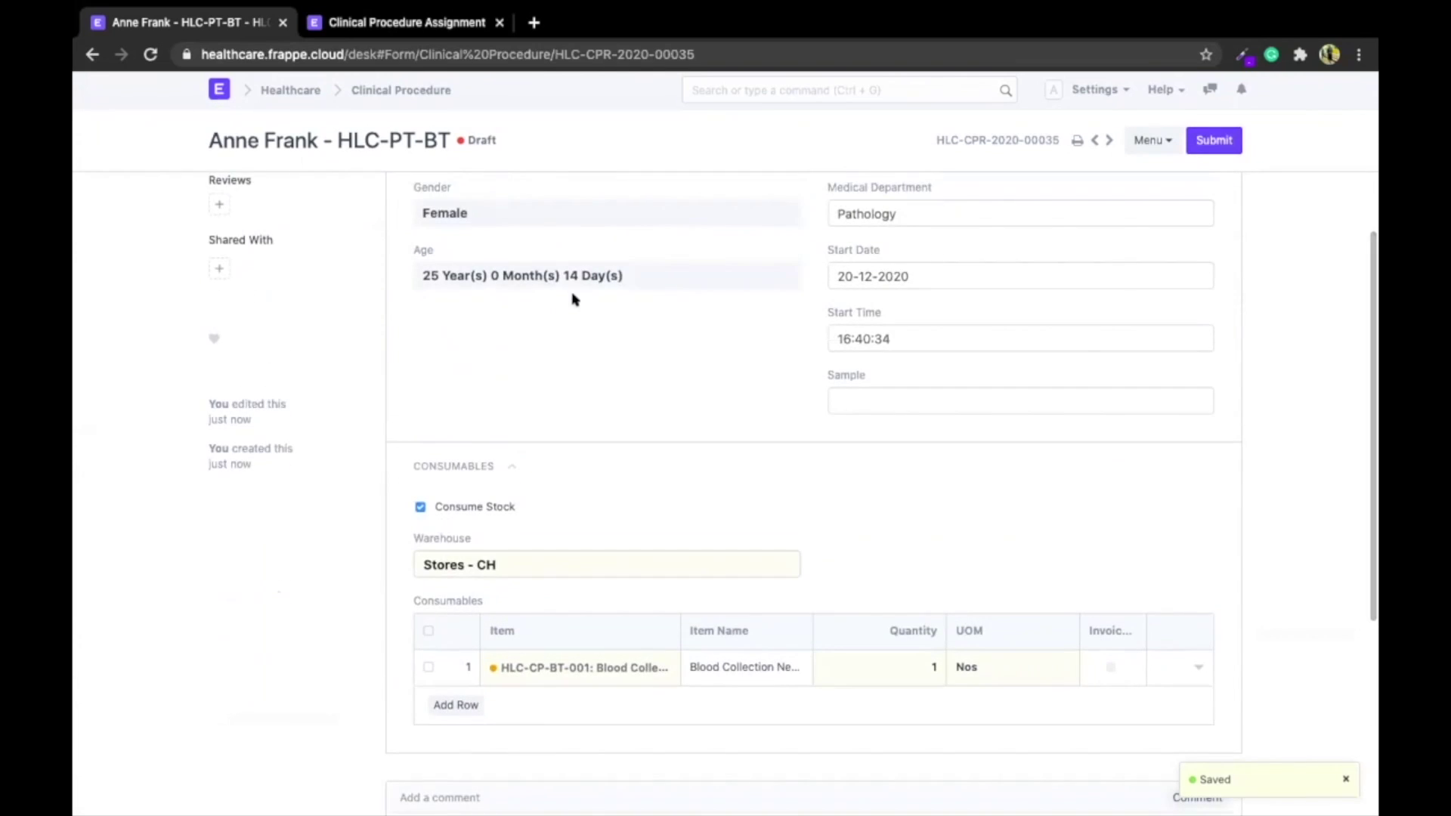
scroll(573, 298, "up", 4)
Submit procedure HLC-CPR-2020-00035 and start it, bringing up the stock shortage warning
left_click(1213, 141)
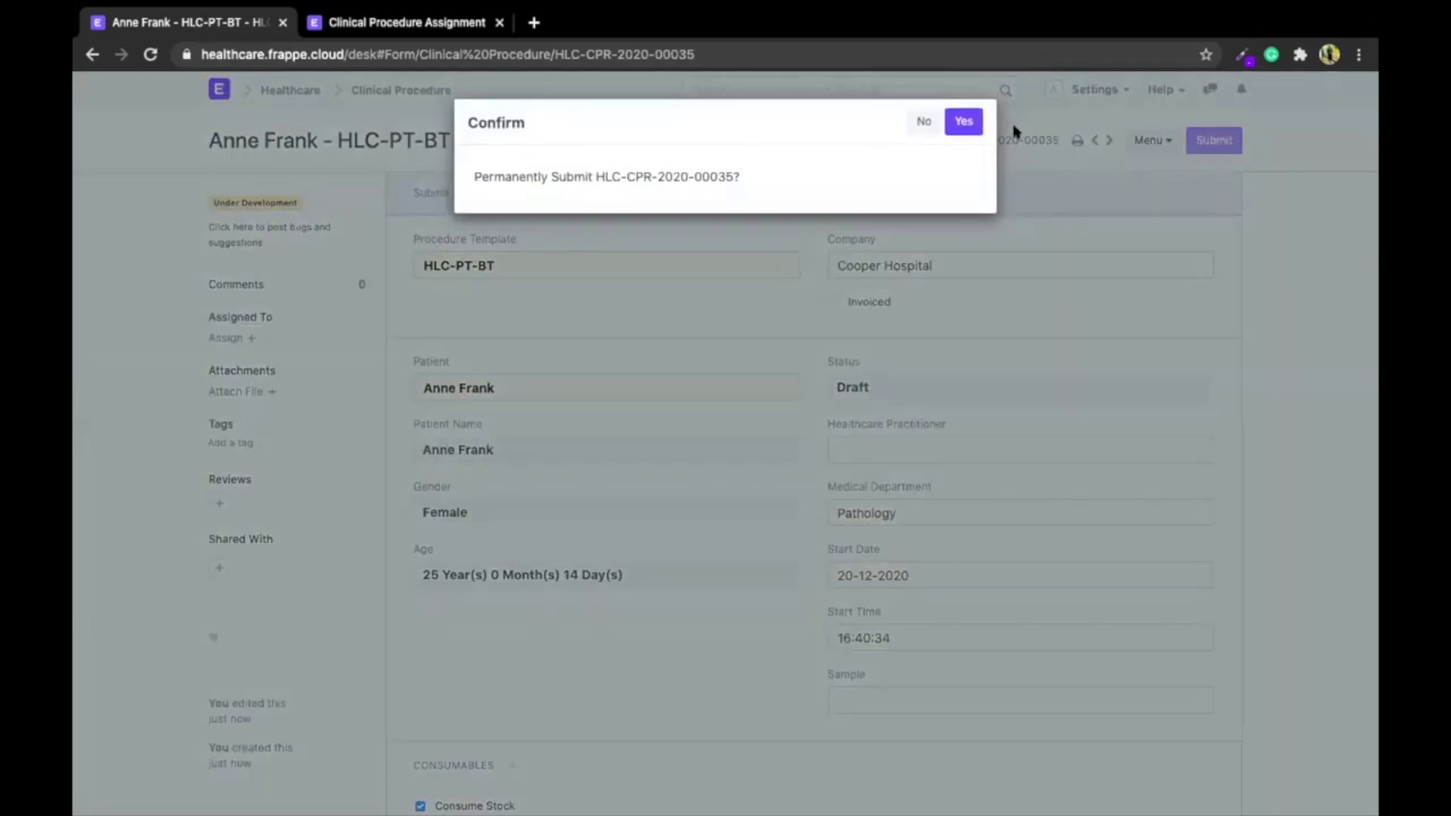
left_click(964, 123)
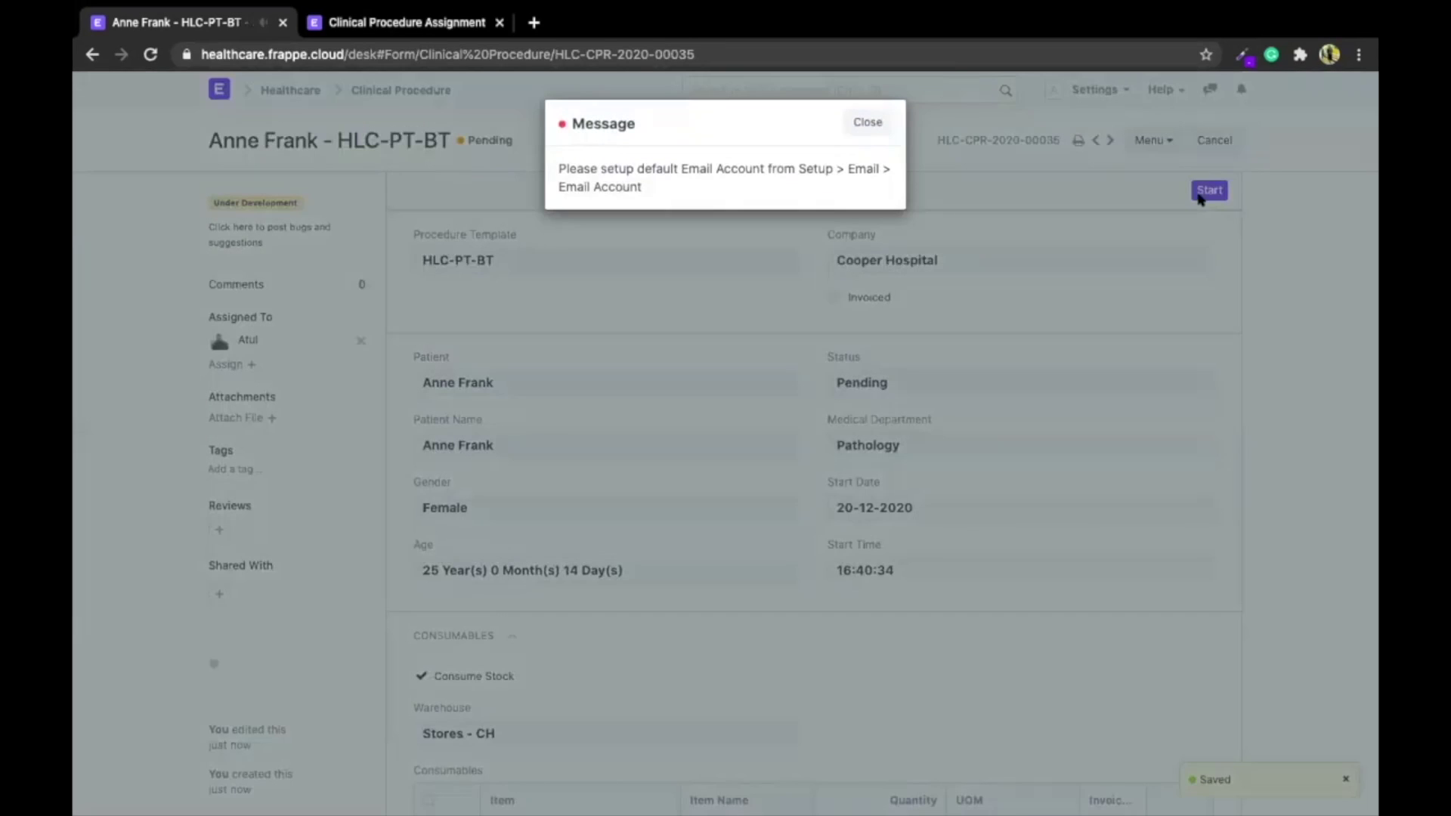
left_click(1184, 206)
left_click(1201, 191)
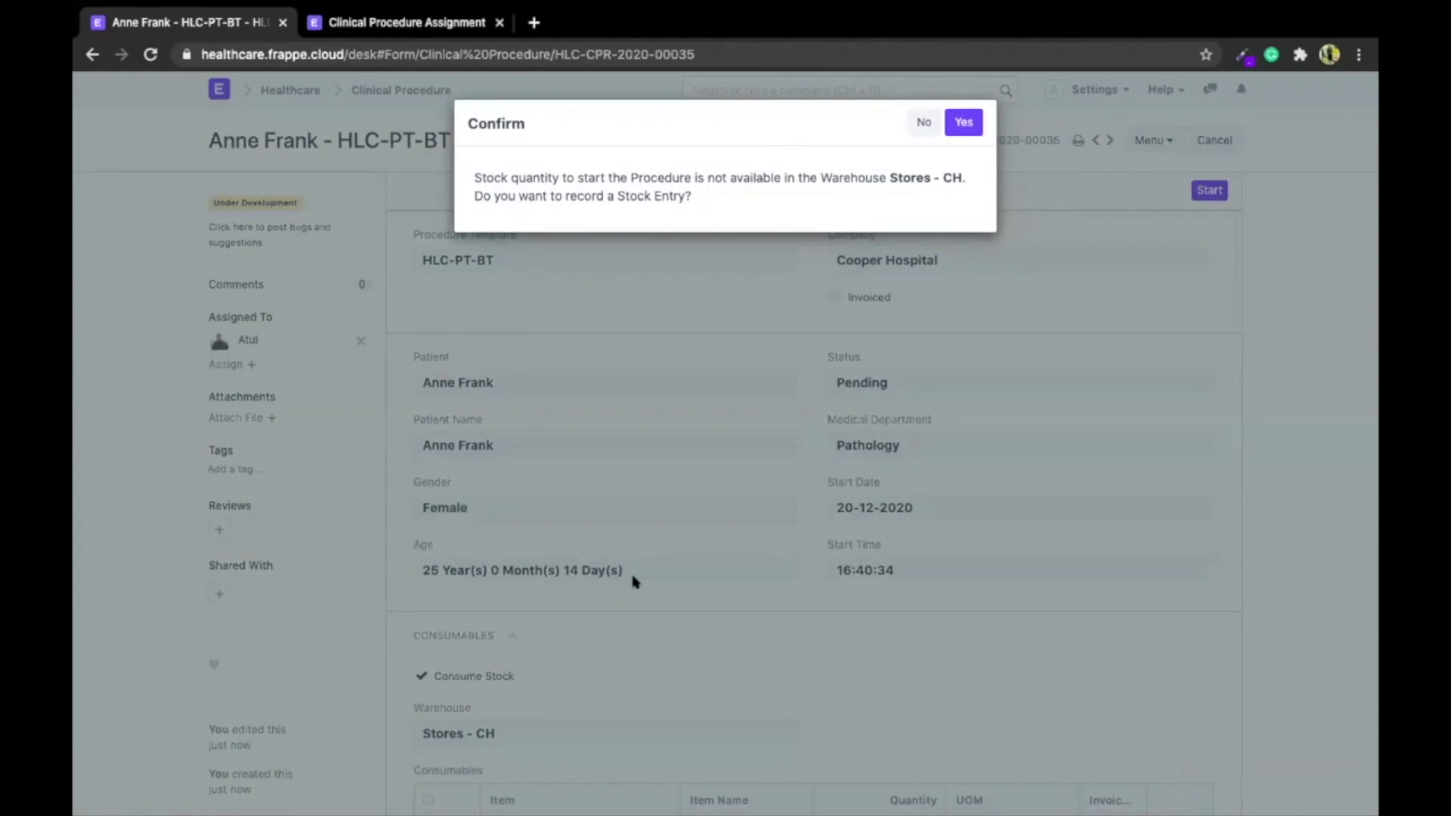
scroll(633, 580, "down", 4)
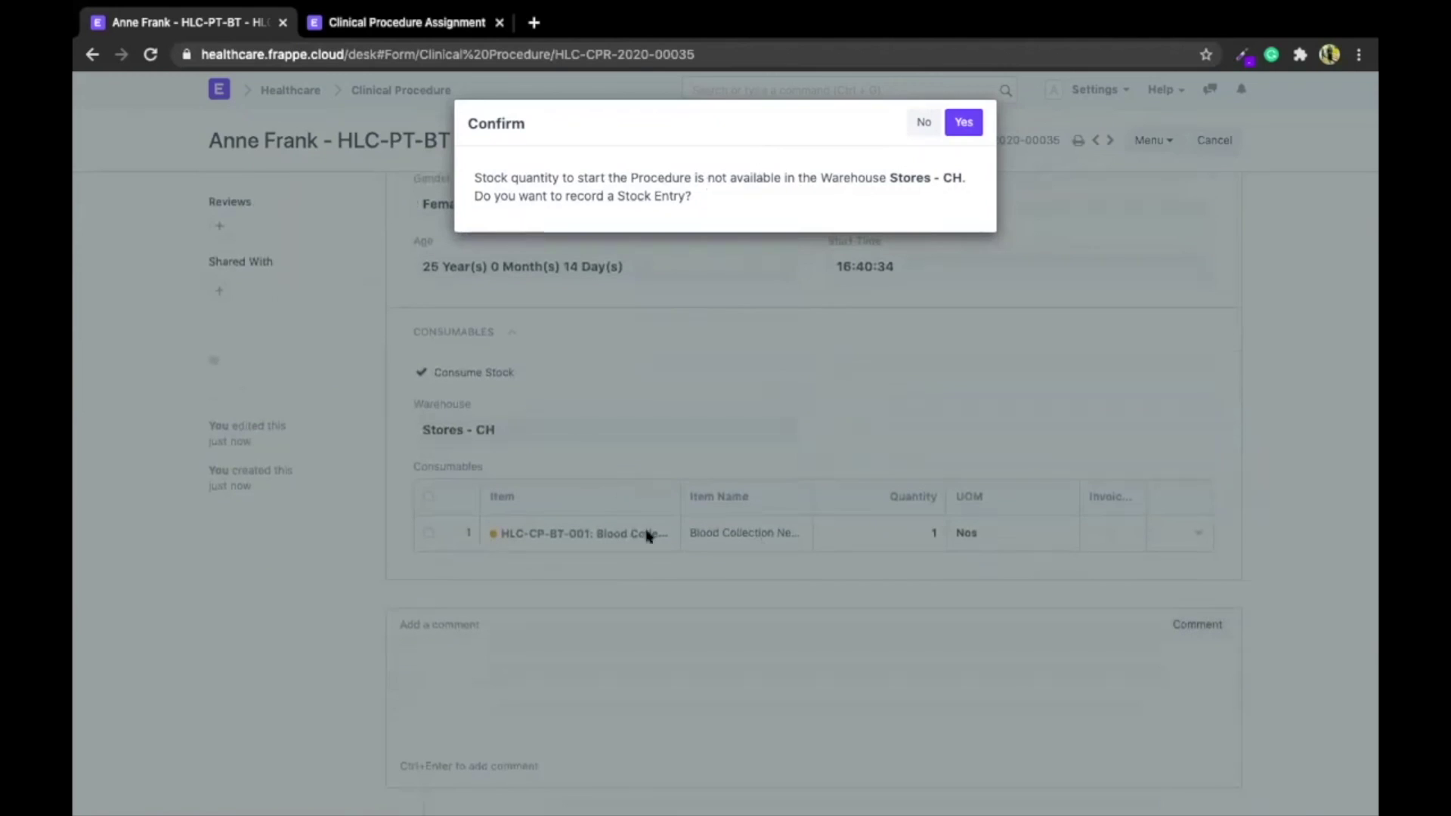
triple_click(920, 173)
left_click(811, 198)
Record and submit Material Receipt MAT-STE-2020-00044 adding 1 blood-collection item to Stores - CH
left_click(957, 124)
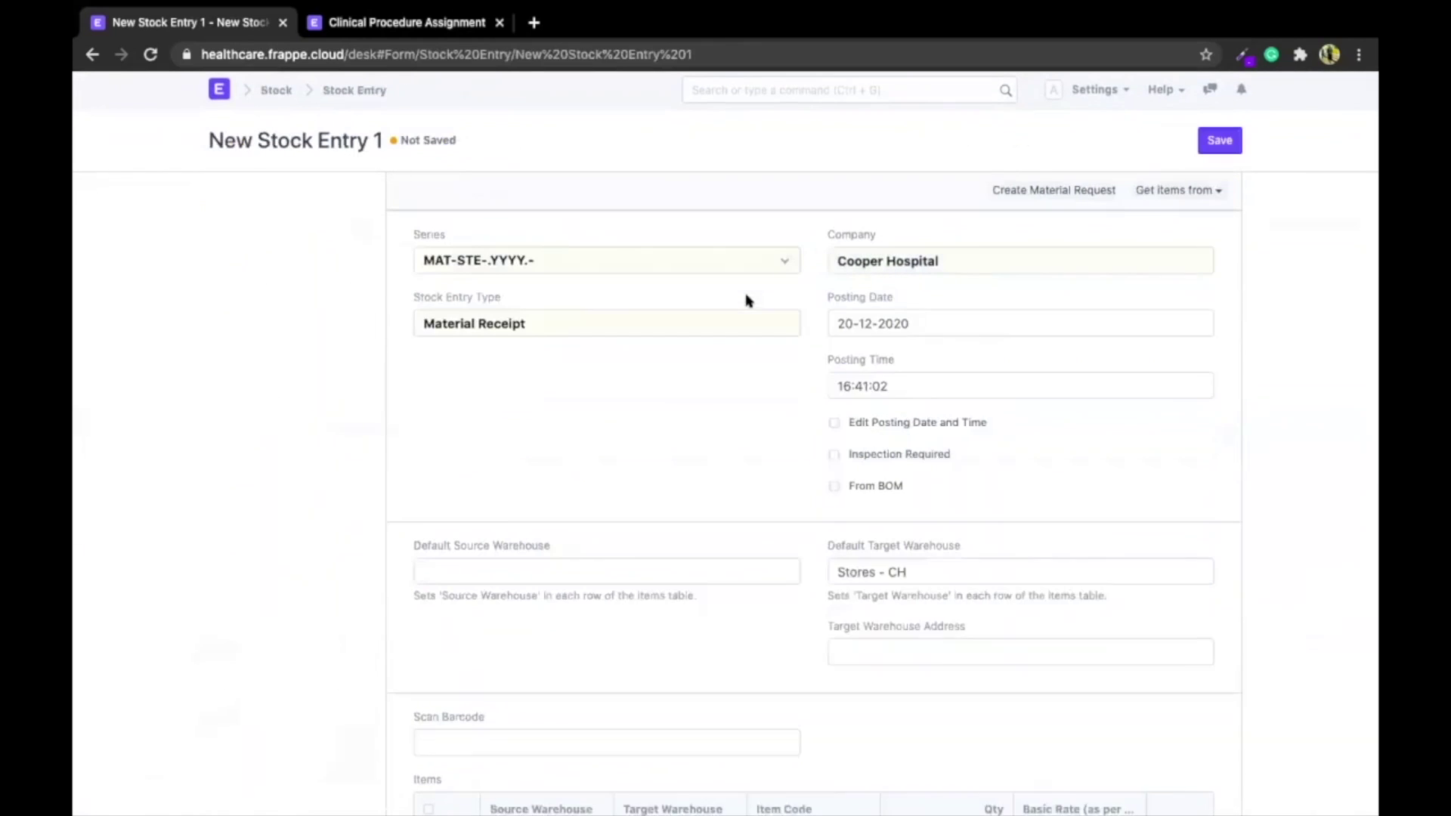
scroll(1005, 373, "down", 3)
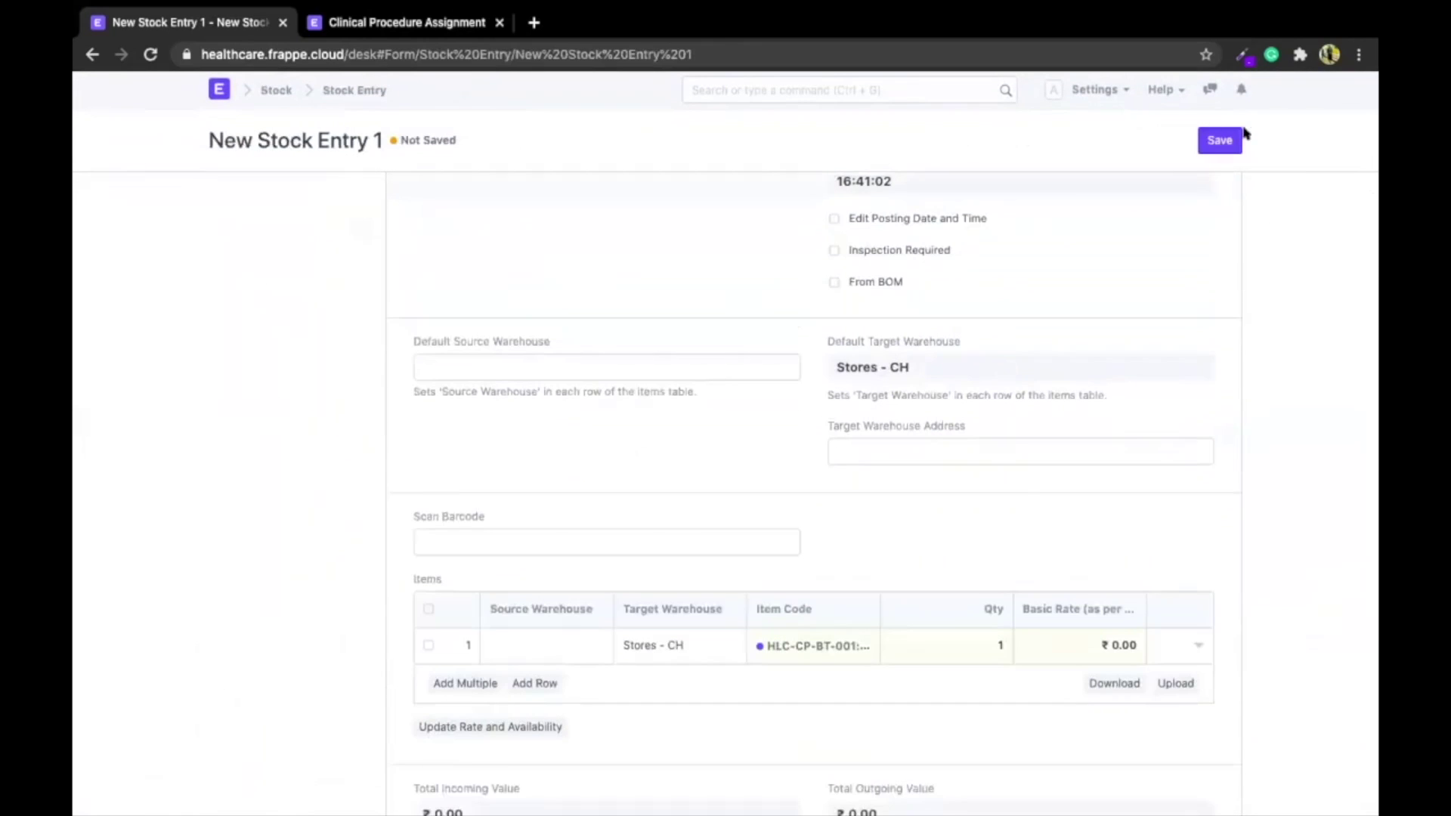
left_click(1218, 140)
left_click(1219, 140)
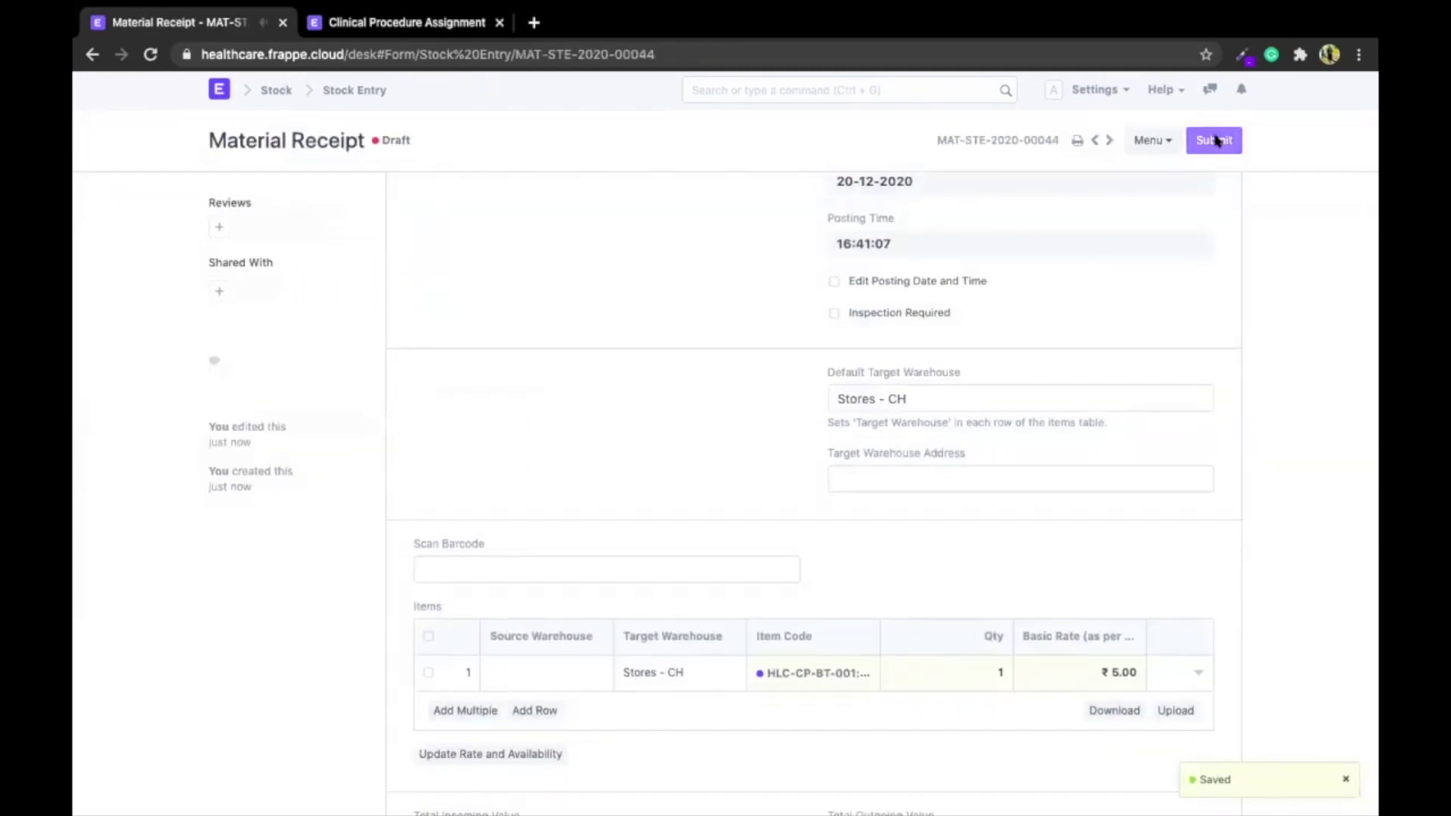
left_click(960, 121)
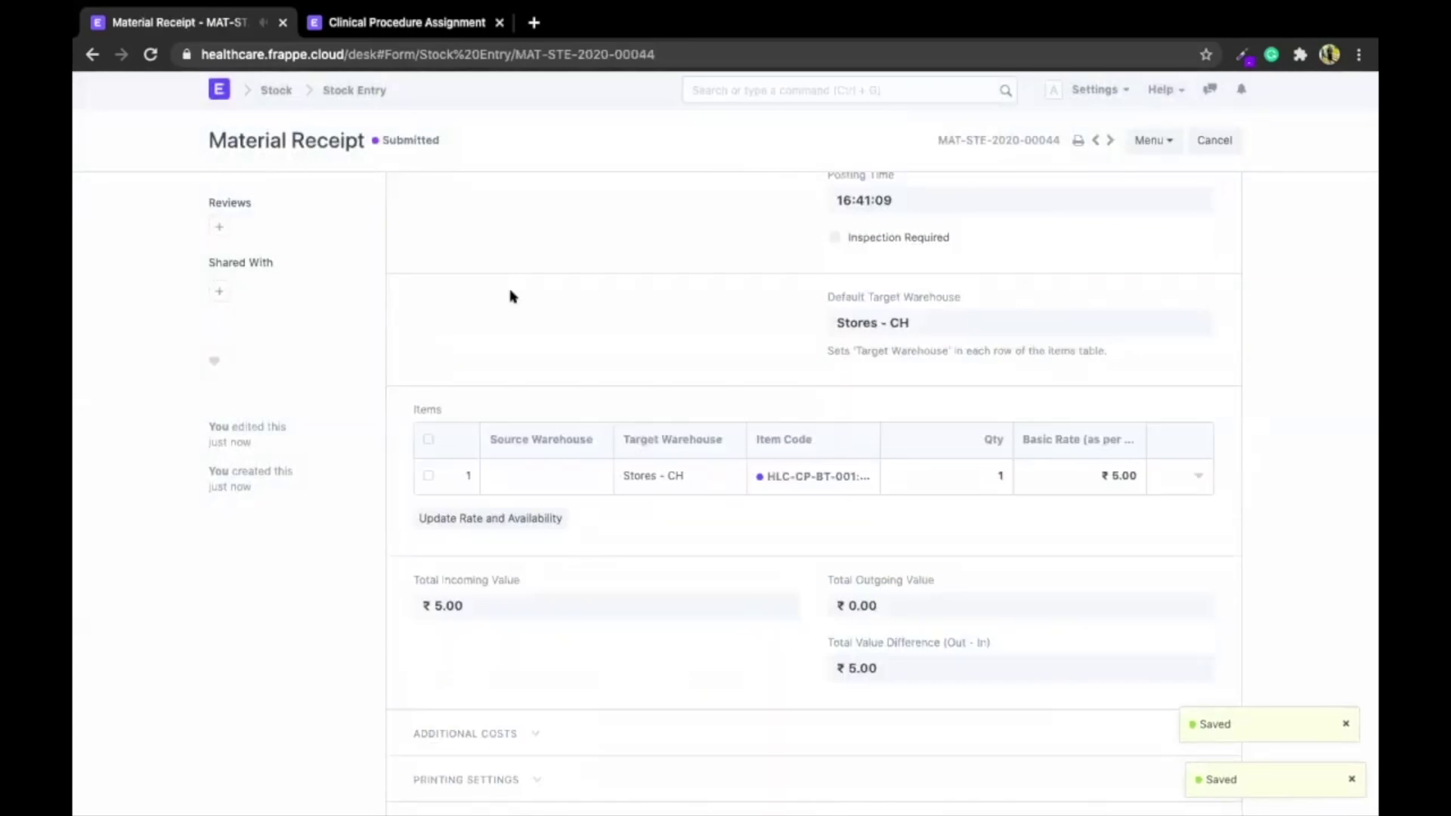
scroll(510, 296, "left", 5)
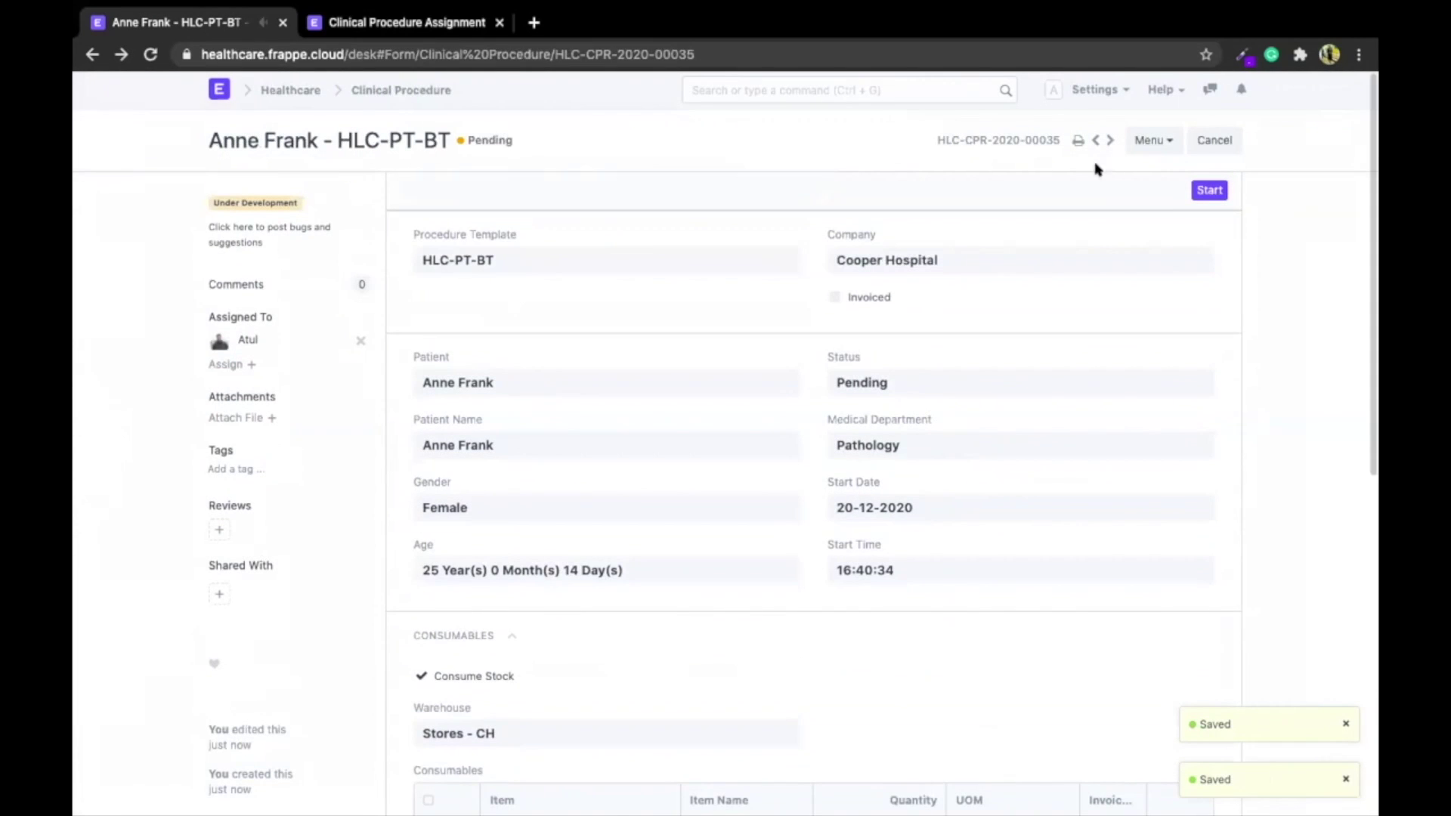
Start HLC-CPR-2020-00035, then complete it and consume stock via entry MAT-STE-2020-00045
left_click(1202, 190)
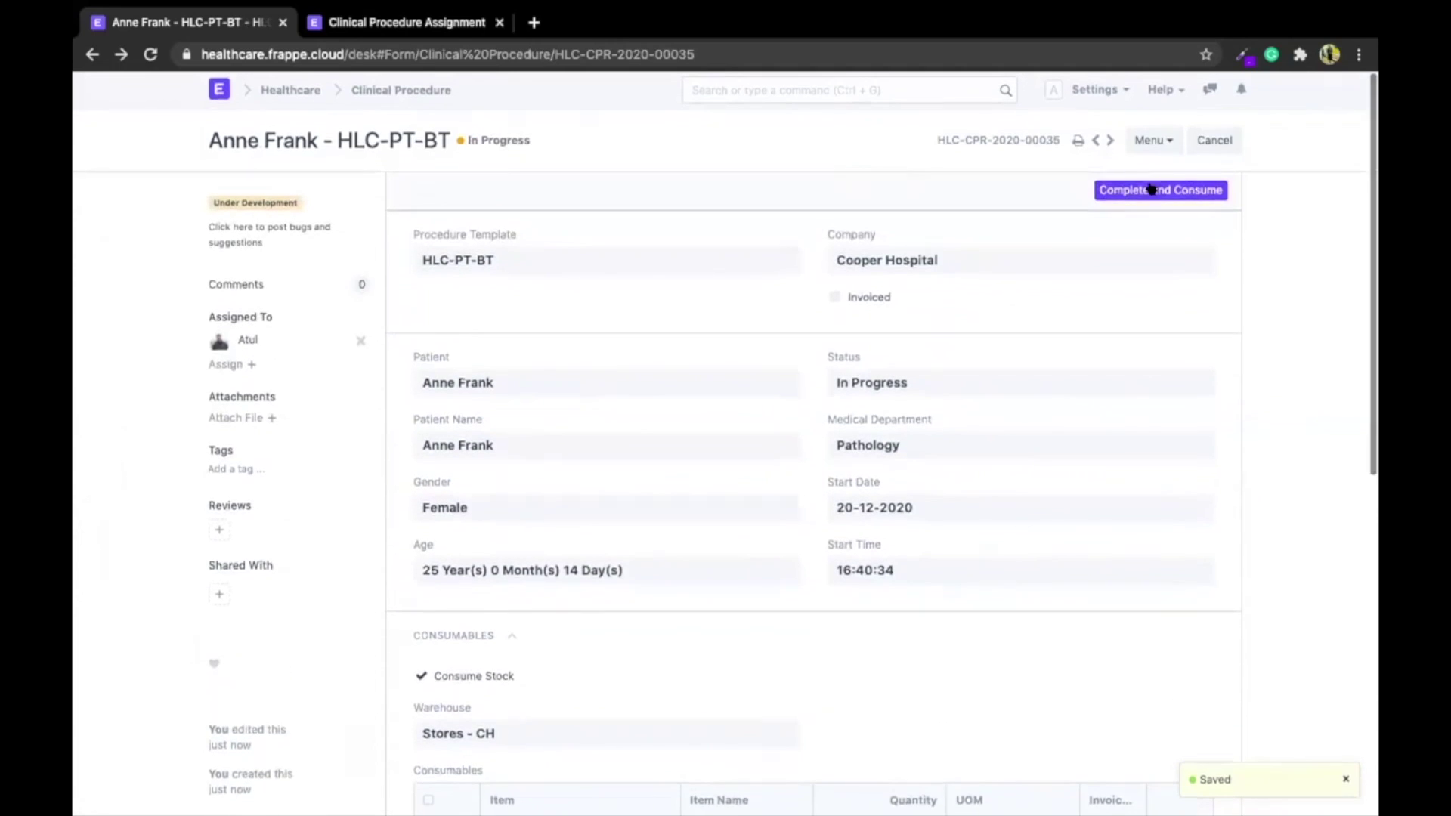
scroll(907, 365, "down", 3)
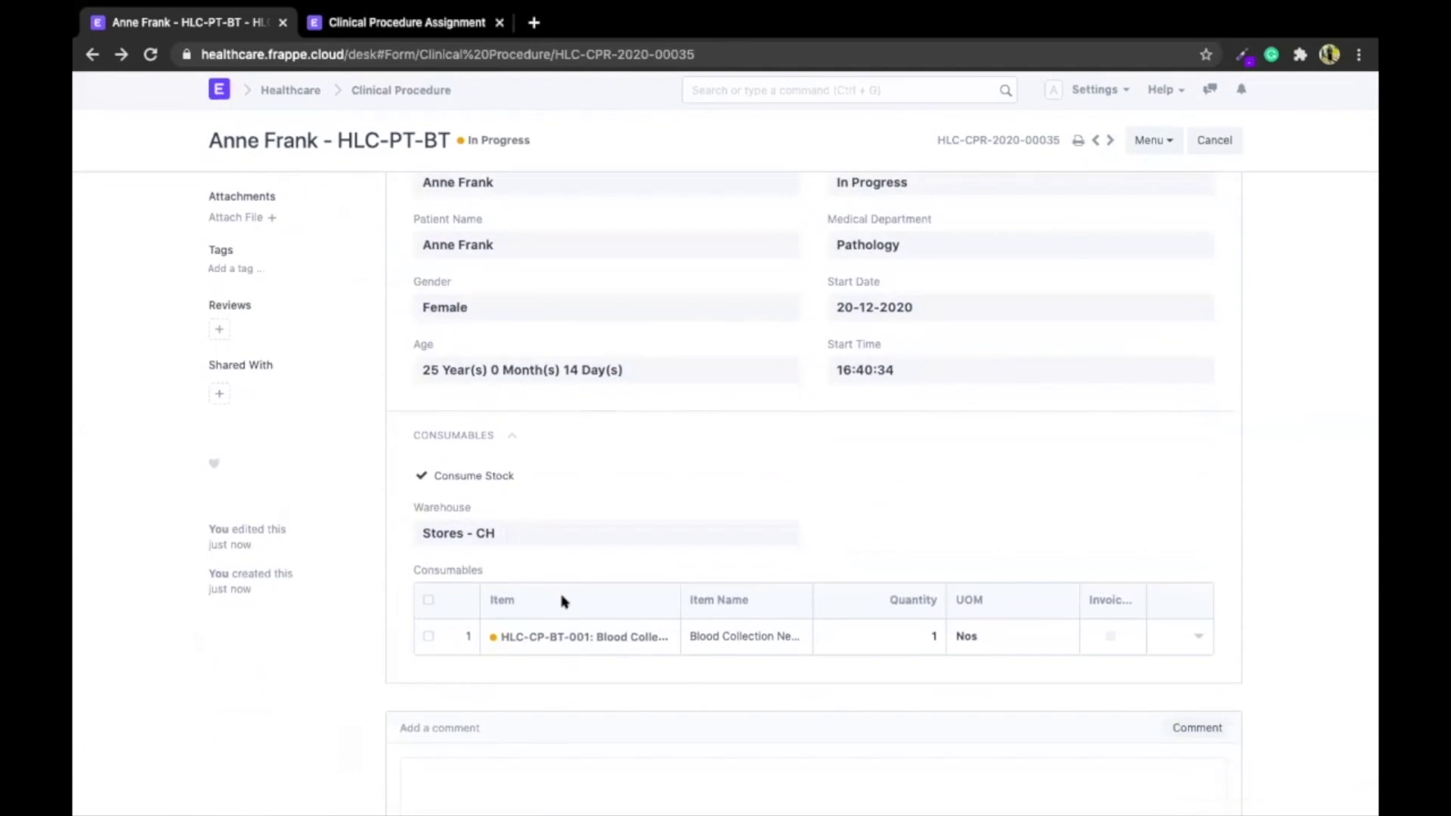
scroll(647, 518, "up", 3)
left_click(1161, 195)
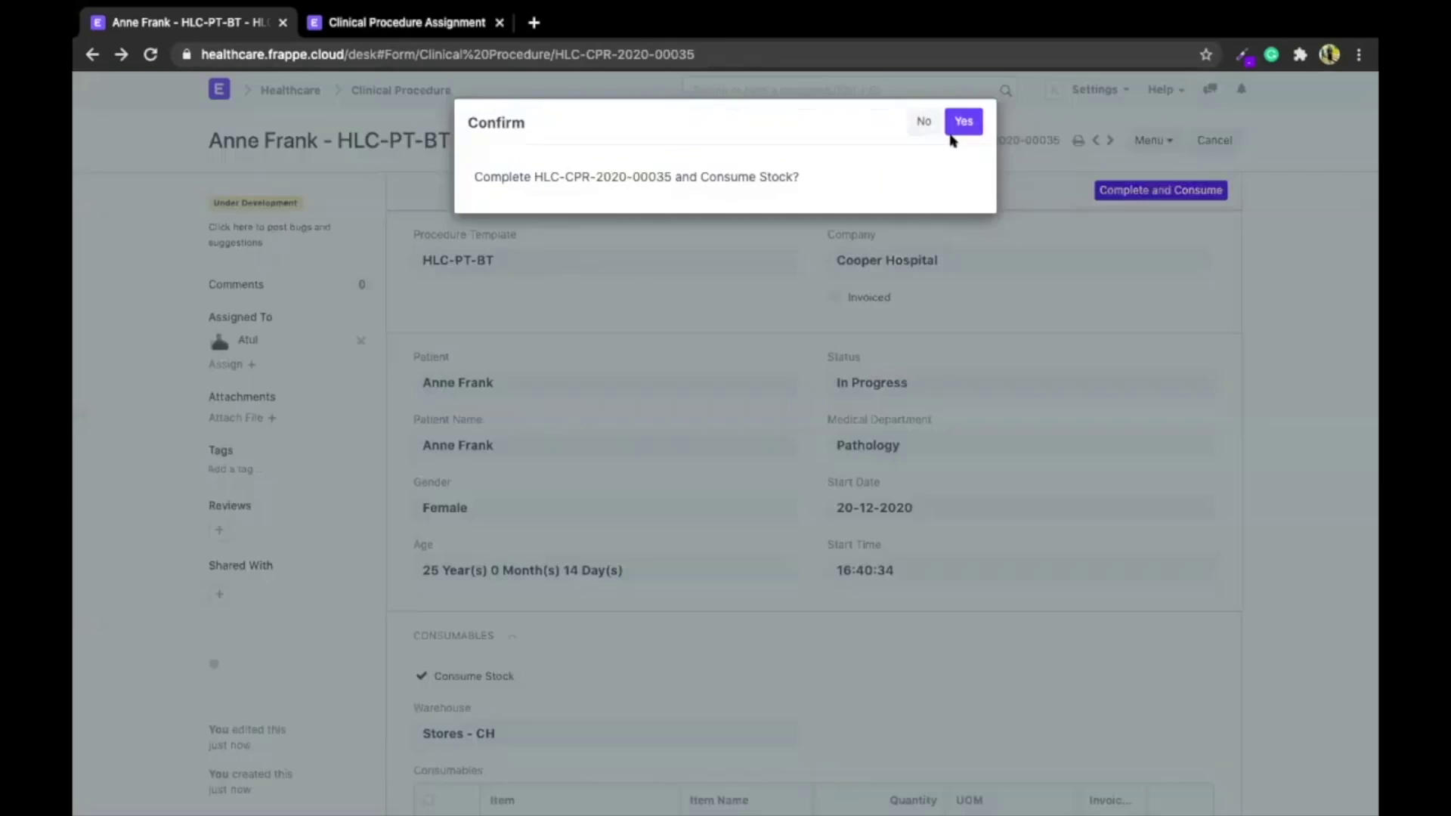
left_click(963, 123)
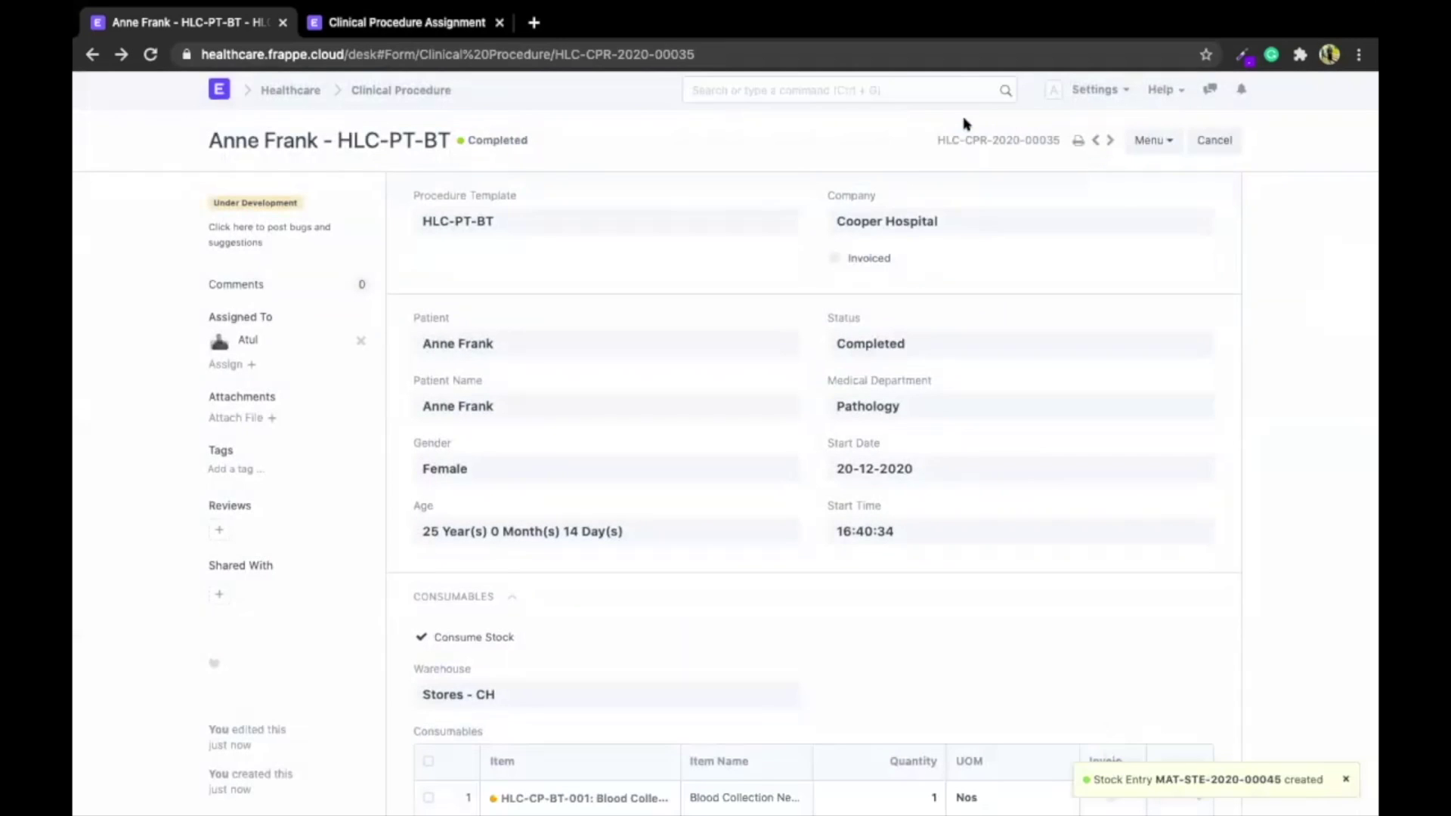
scroll(994, 442, "down", 3)
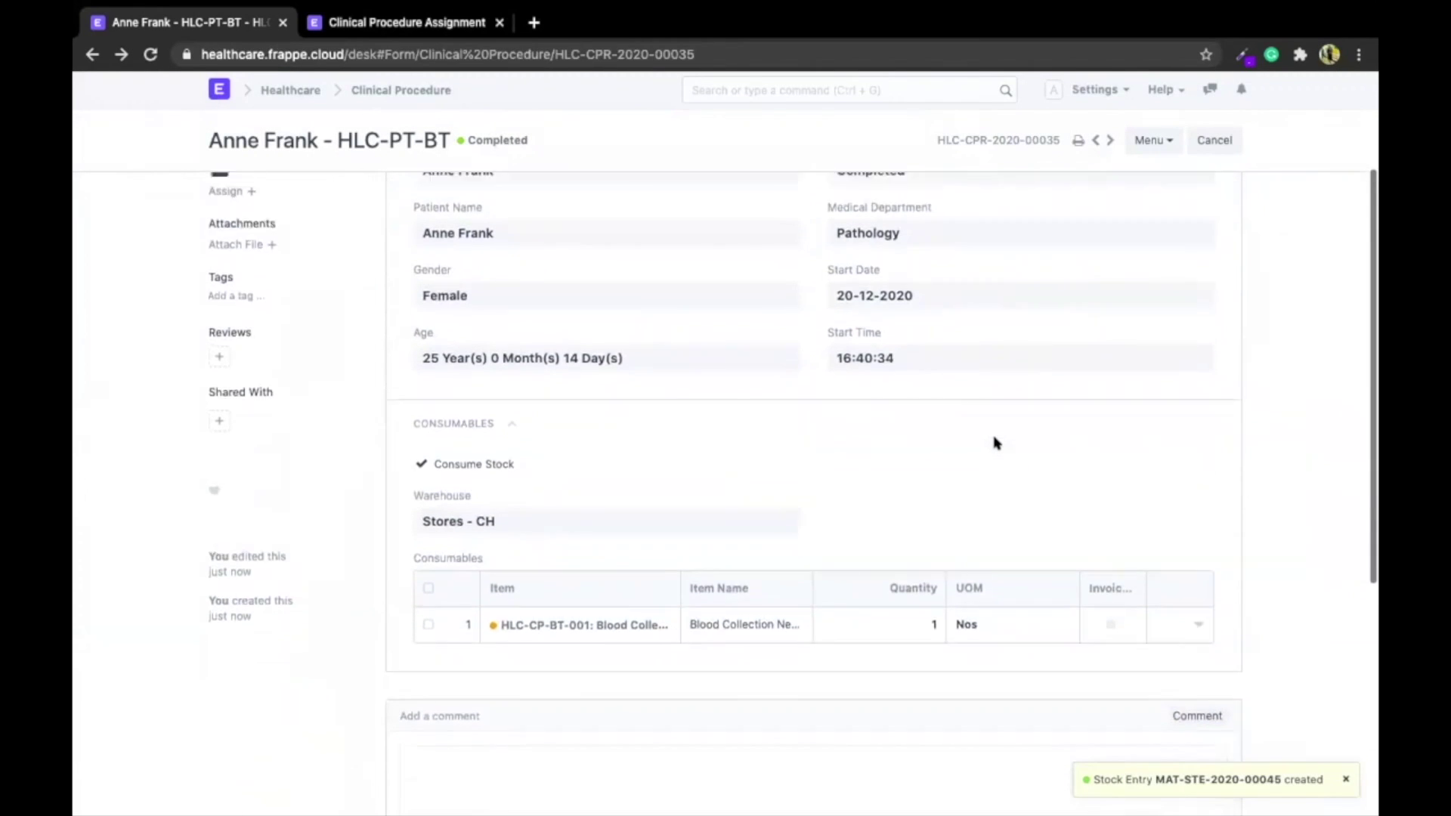
scroll(994, 442, "up", 3)
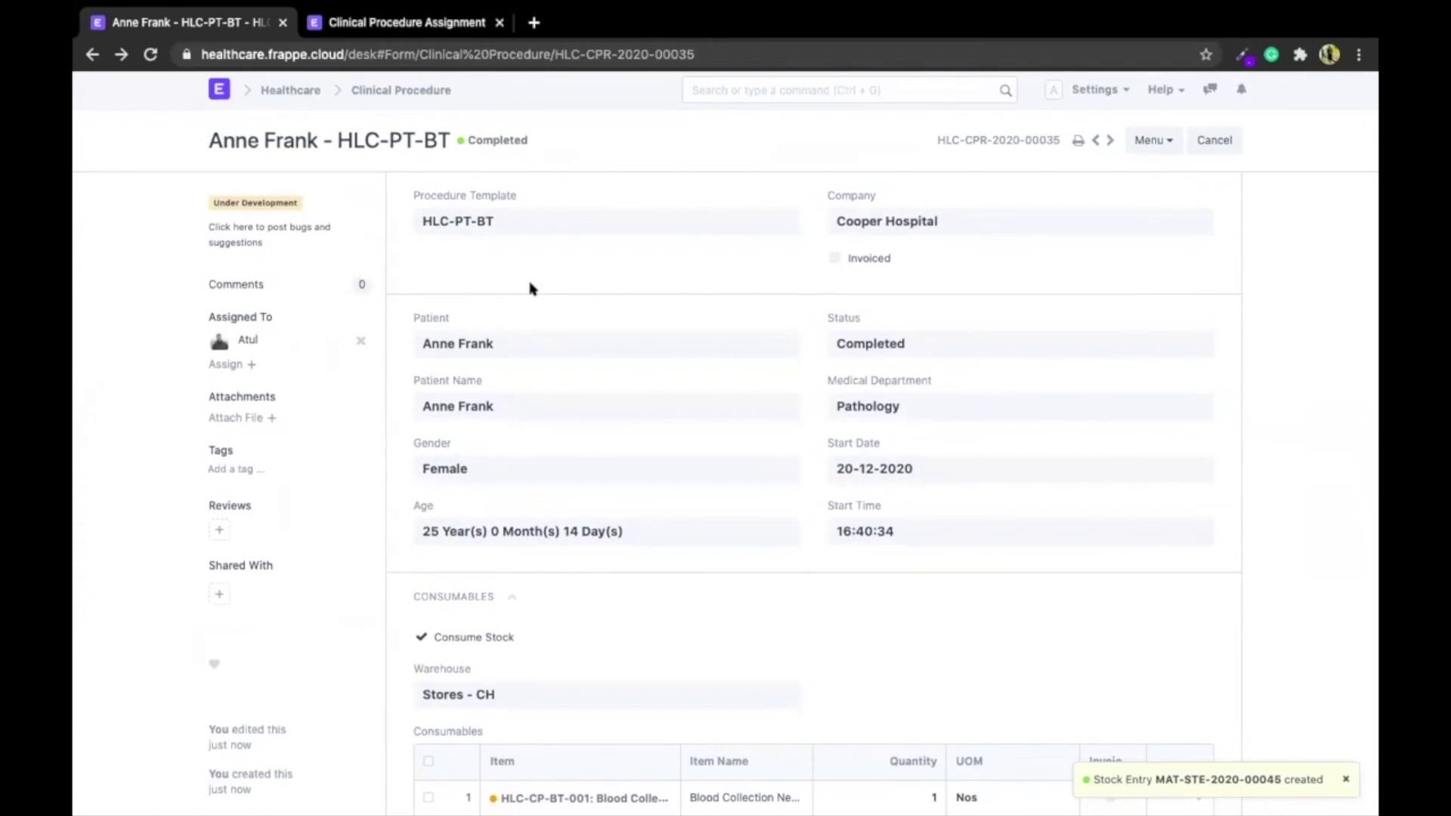
scroll(531, 287, "down", 3)
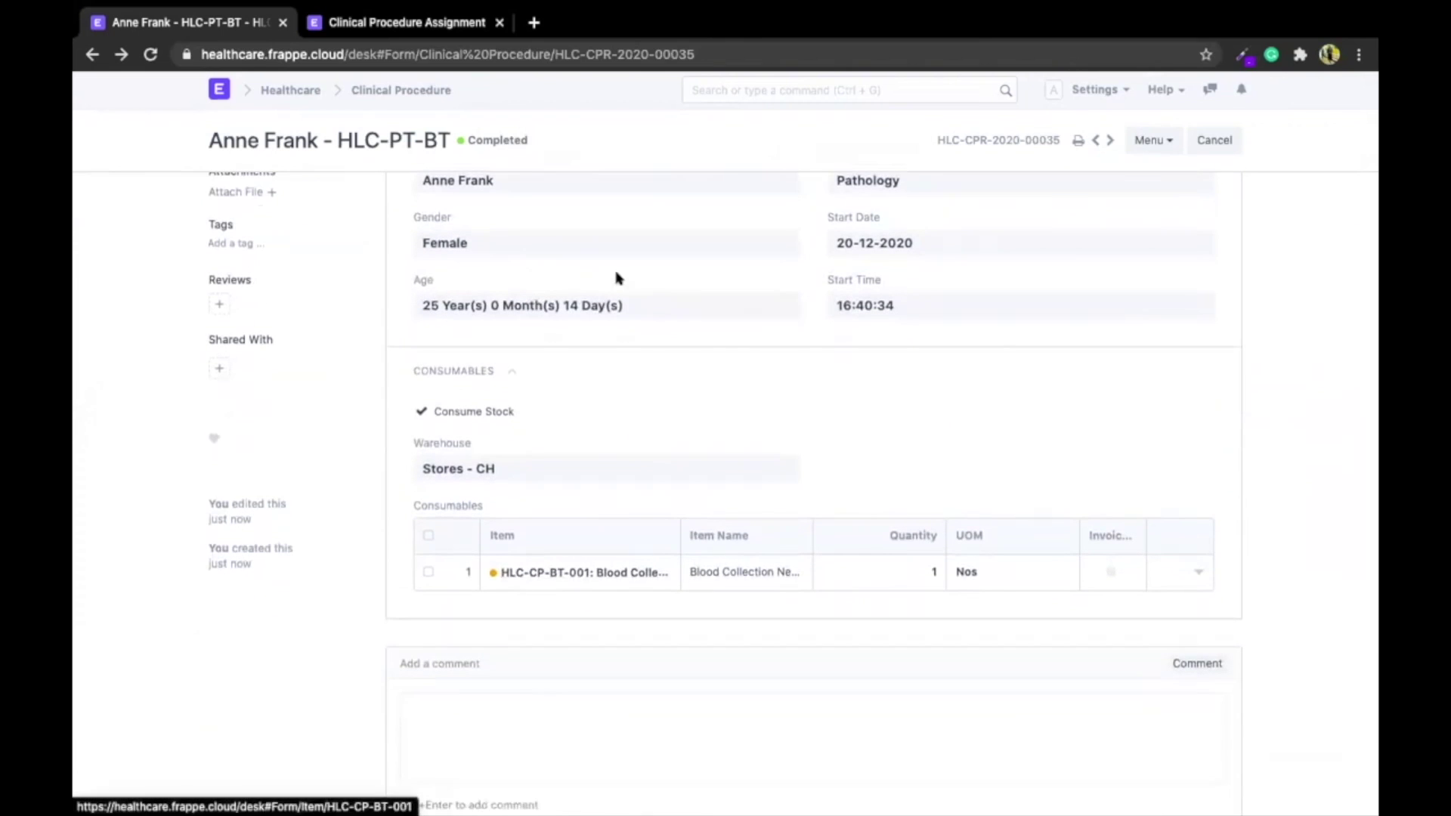
scroll(616, 275, "up", 3)
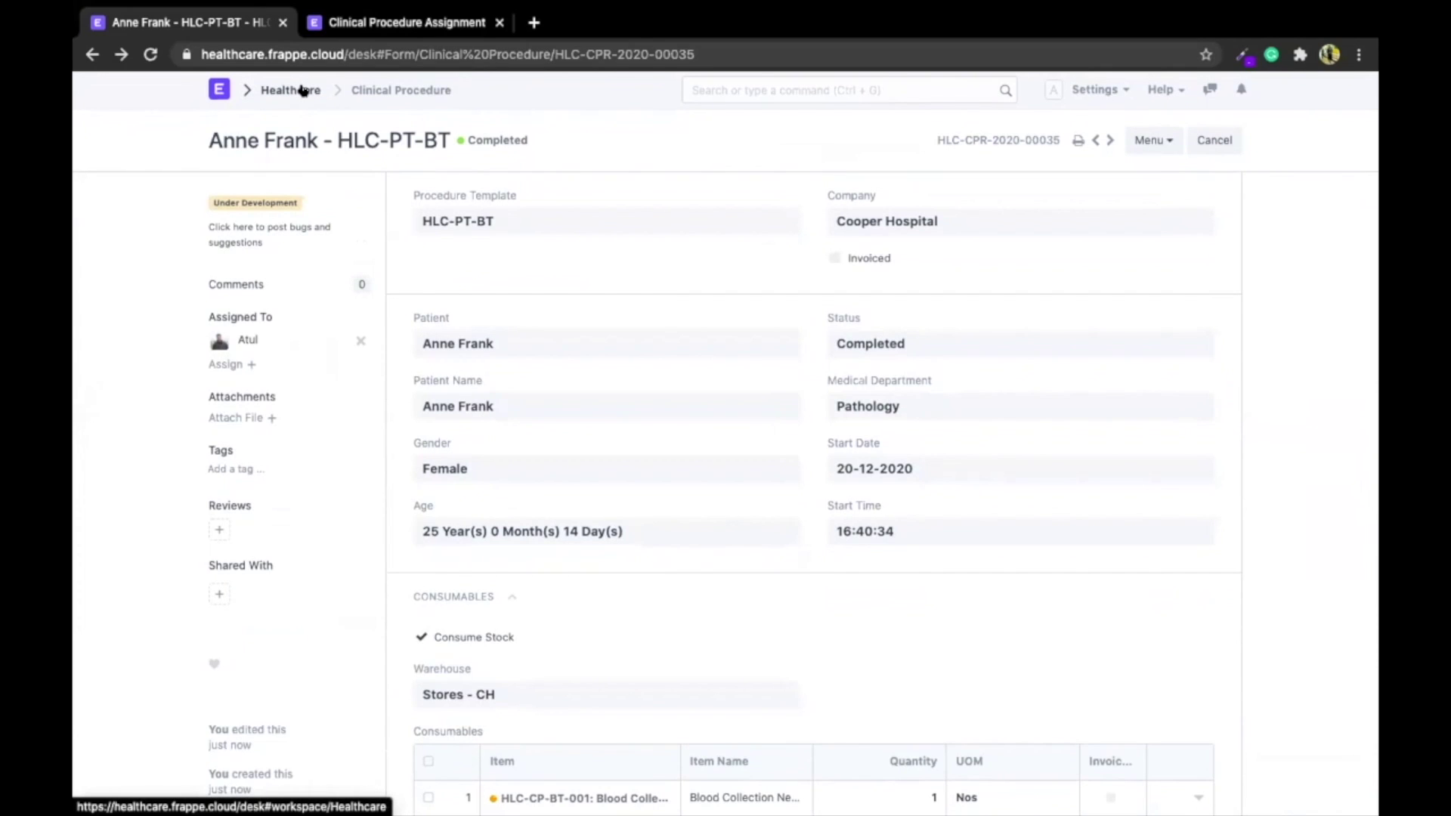
Search 'auto re' to open the empty Auto Repeat list and begin the first Auto Repeat
left_click(819, 92)
type("auto re")
key("Down")
key("Return")
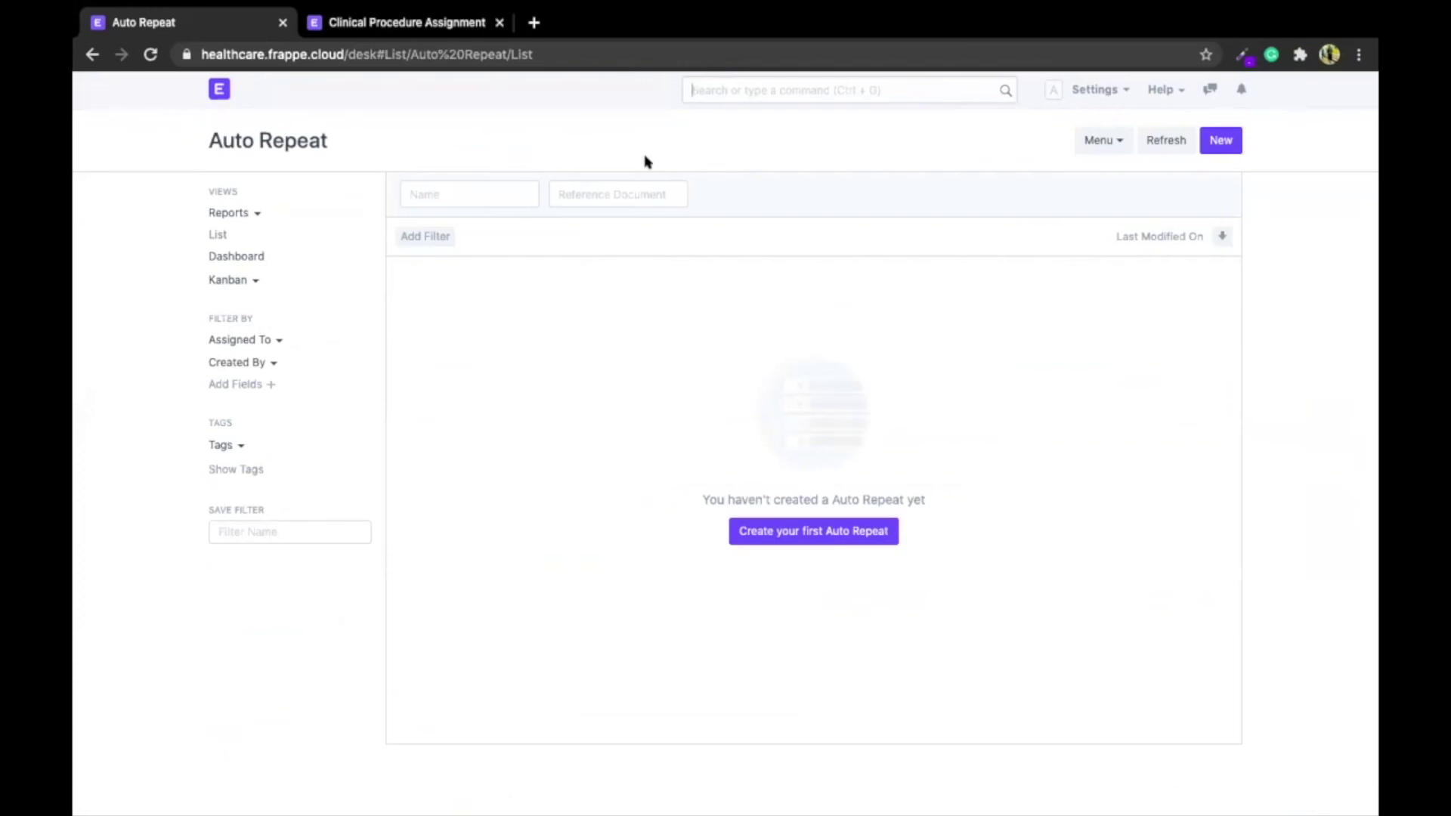
left_click(764, 532)
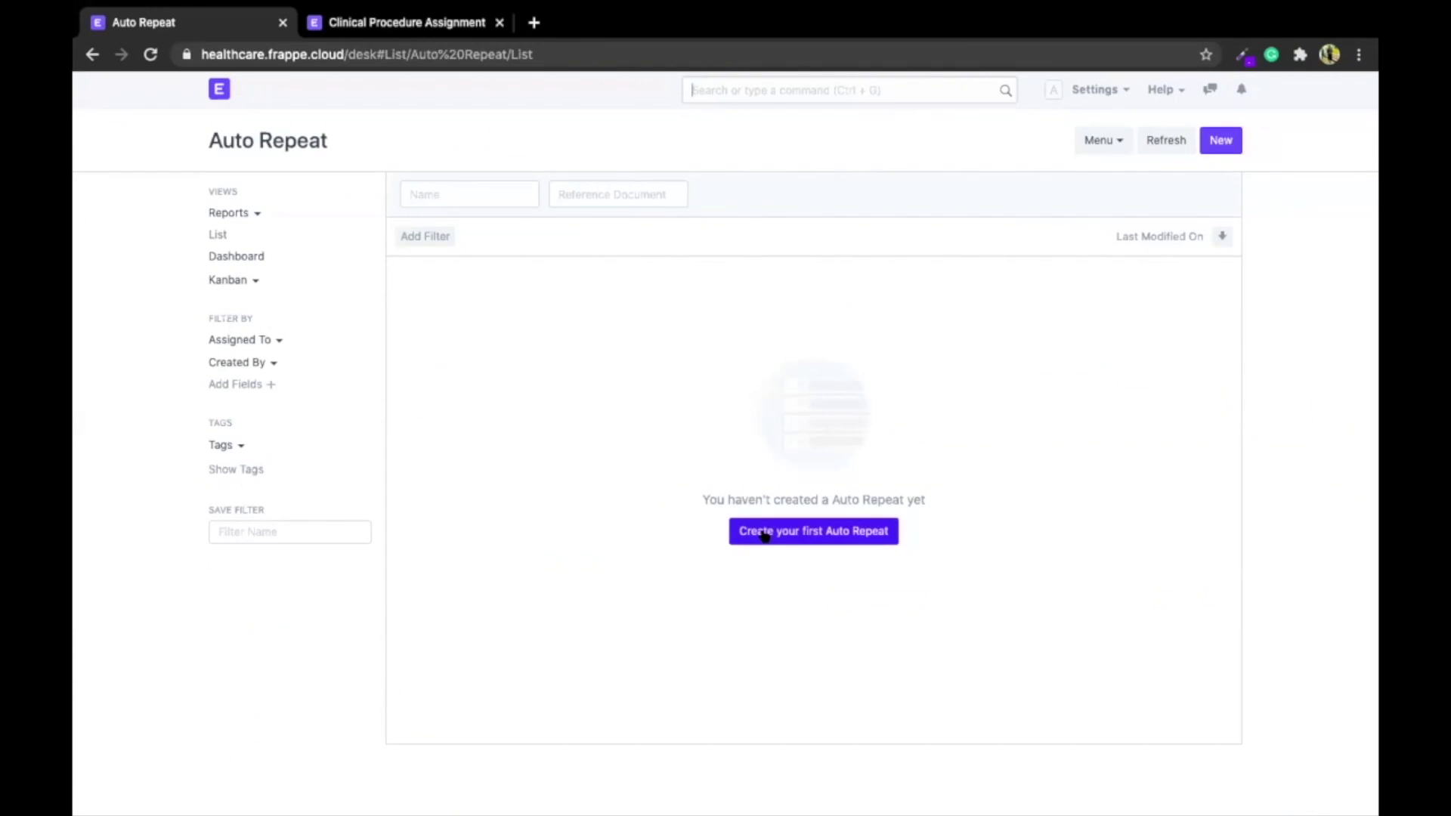
Point the Auto Repeat at Patient Appointment HLC-APP-2020-02108, repeating monthly on day 15
left_click(550, 329)
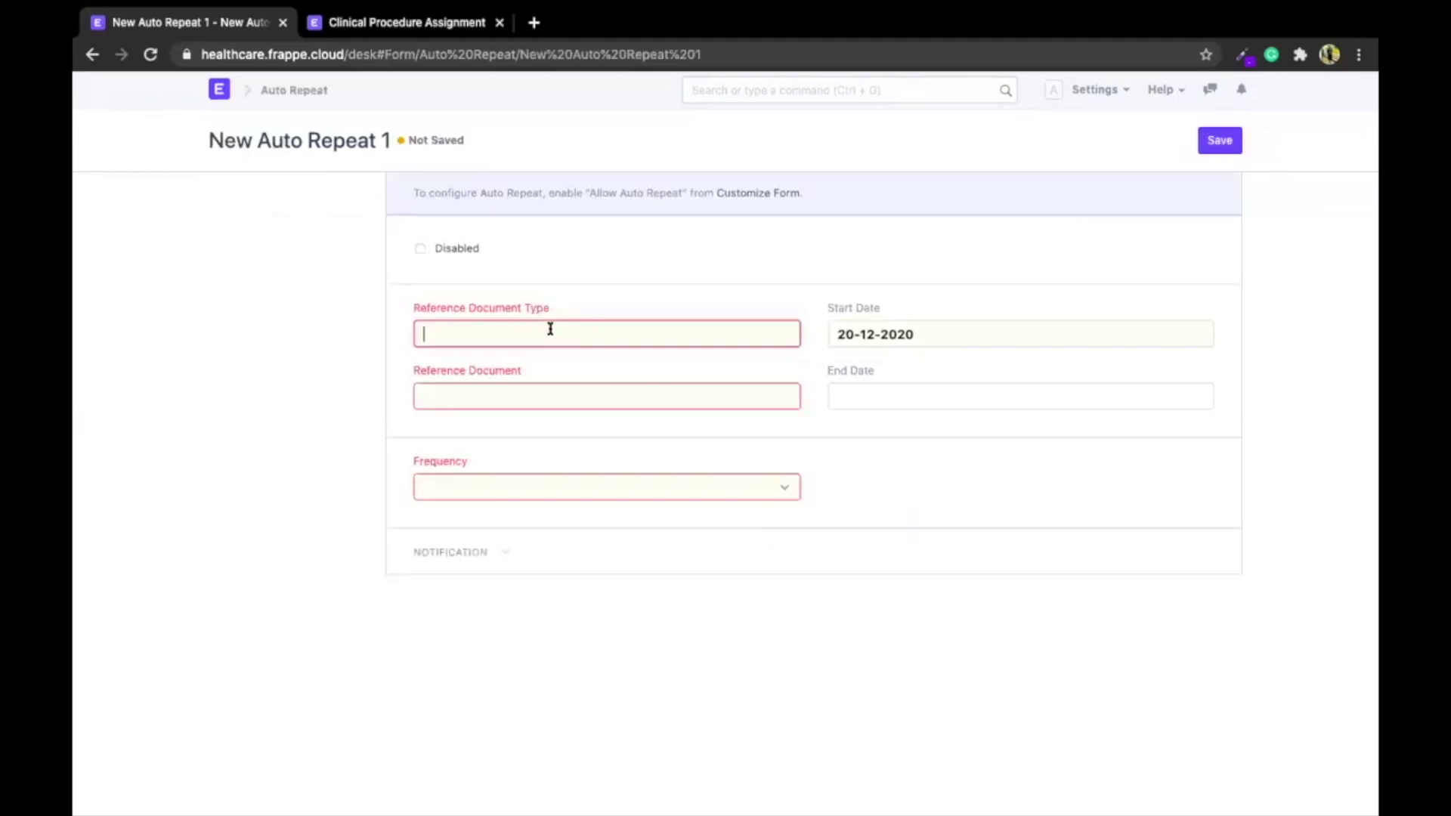
left_click(513, 368)
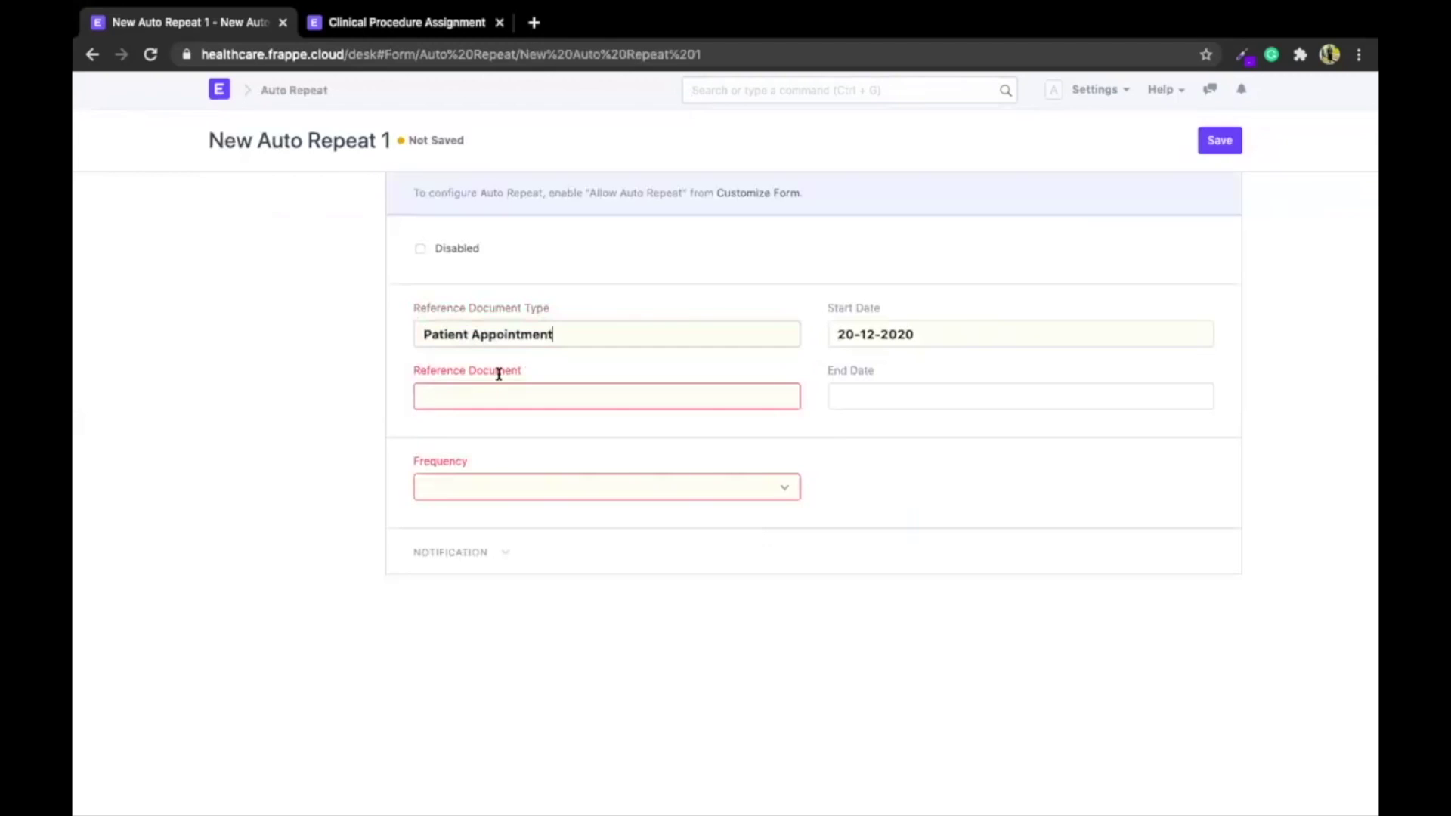
left_click(499, 373)
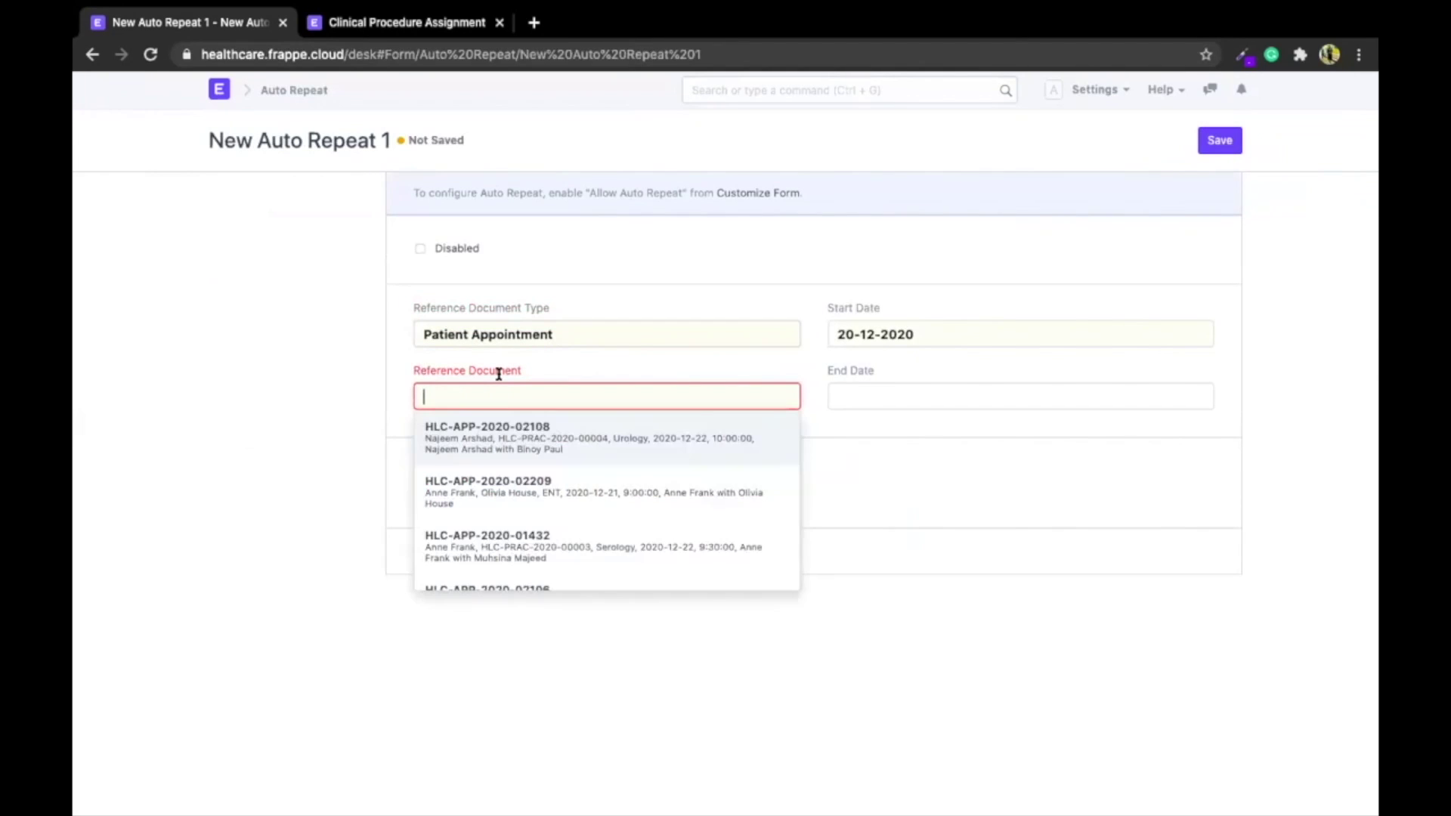
left_click(476, 423)
left_click(481, 492)
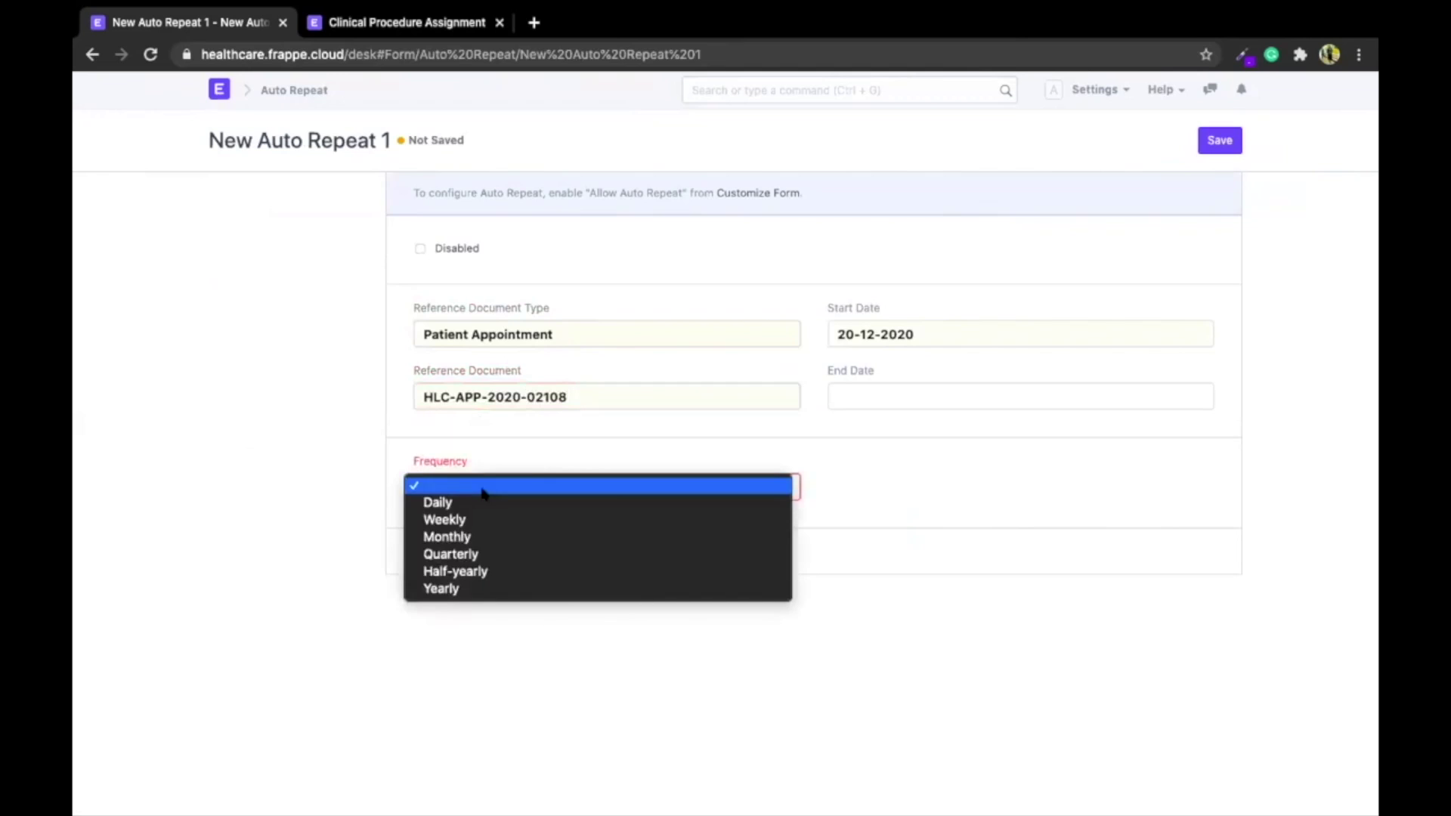
left_click(459, 538)
left_click(443, 538)
type("15")
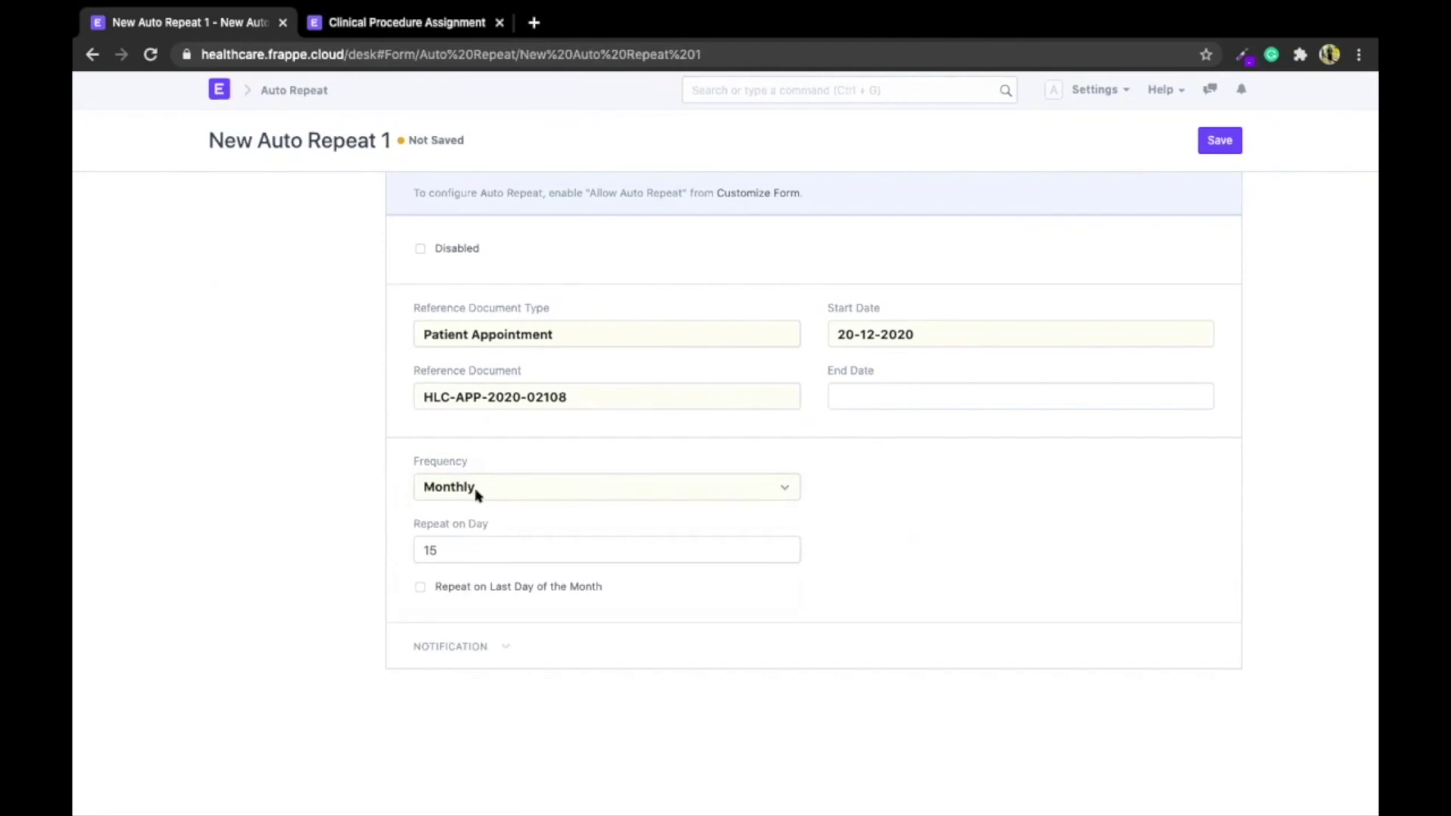
Set the Auto Repeat end date to 31-03-2021
left_click(902, 377)
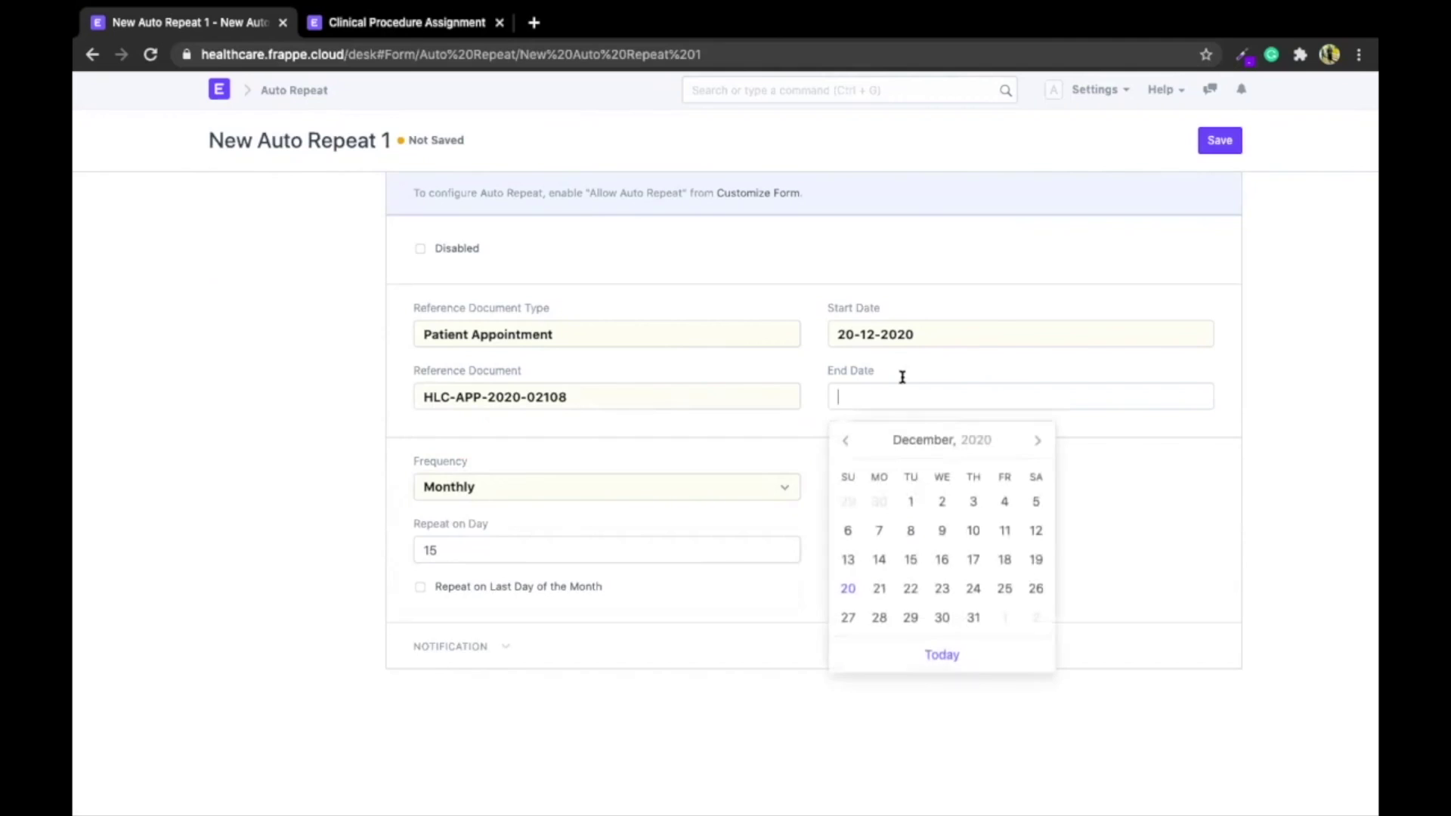
left_click(1037, 440)
double_click(1037, 441)
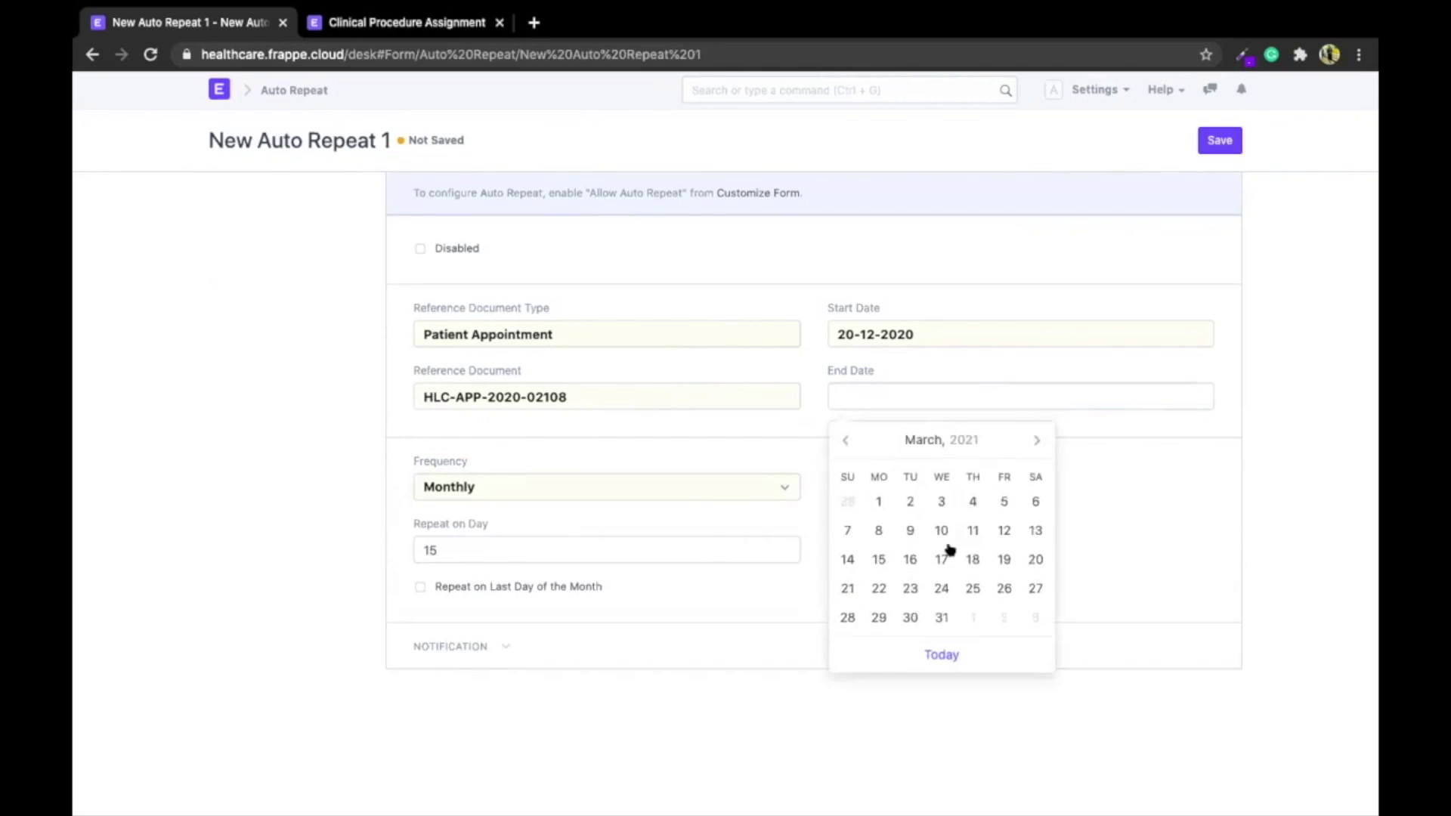
left_click(941, 616)
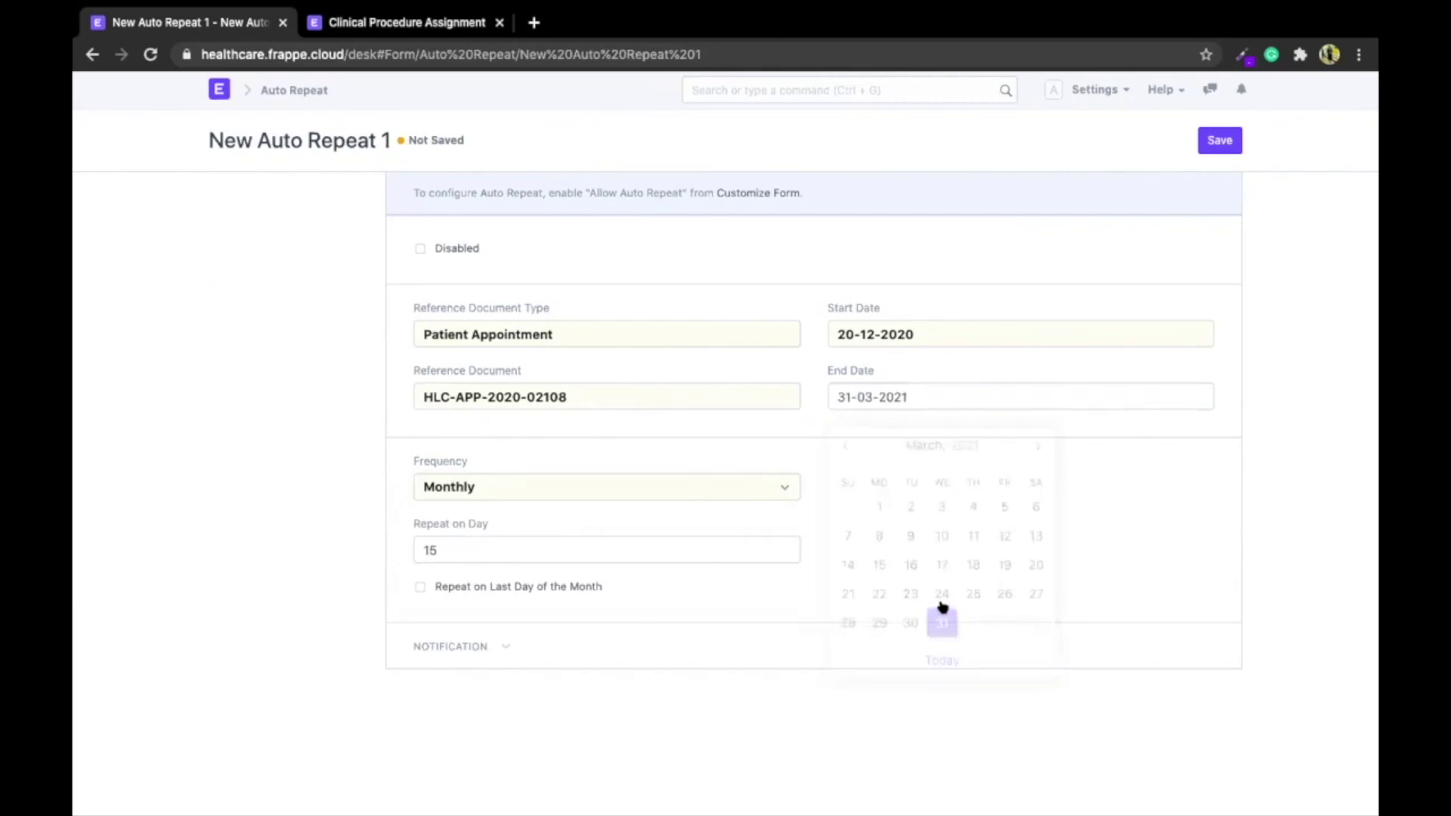
Leave e-mail notification turned off and save the Auto Repeat
left_click(451, 648)
left_click(438, 669)
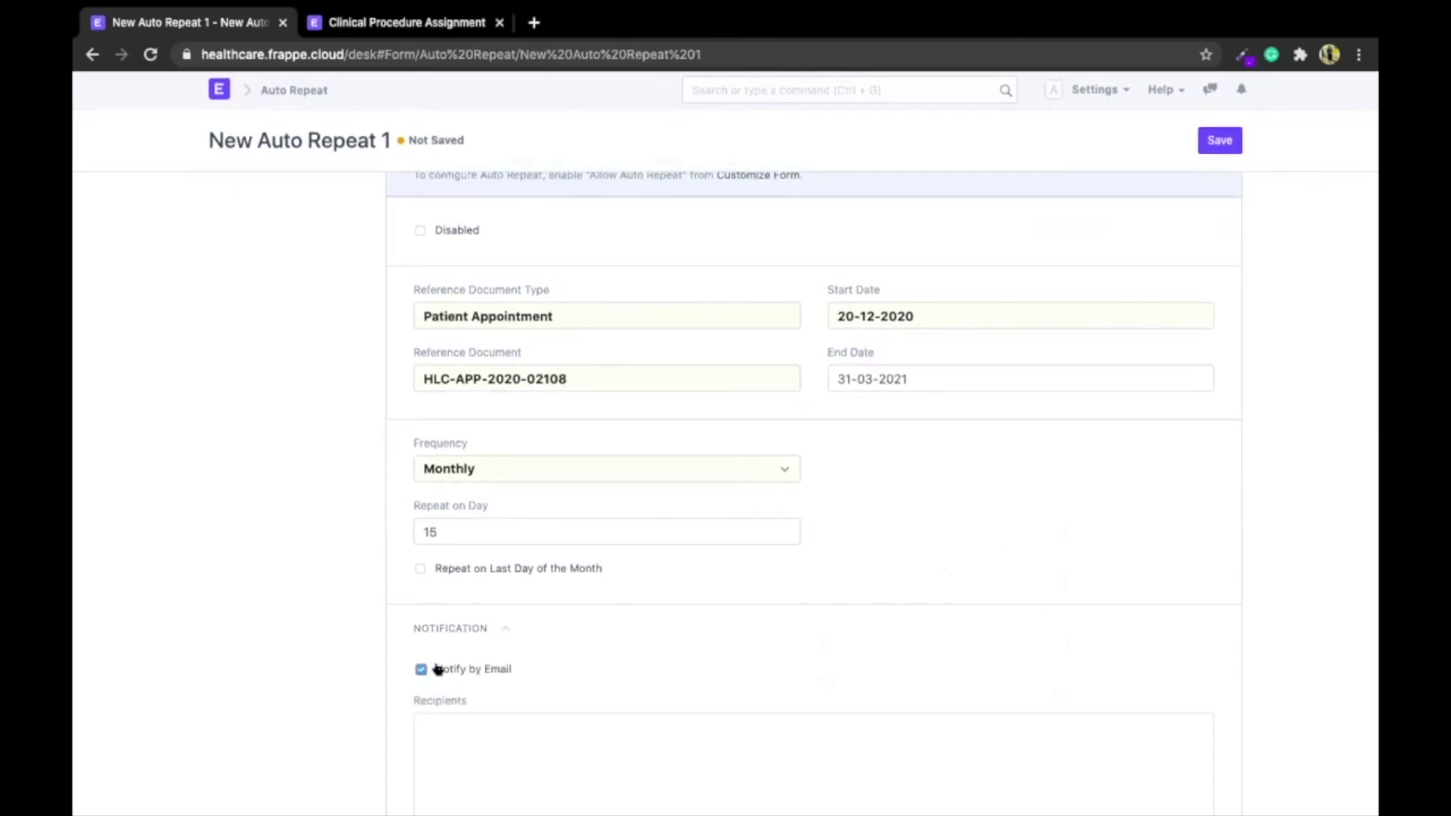
scroll(439, 669, "down", 5)
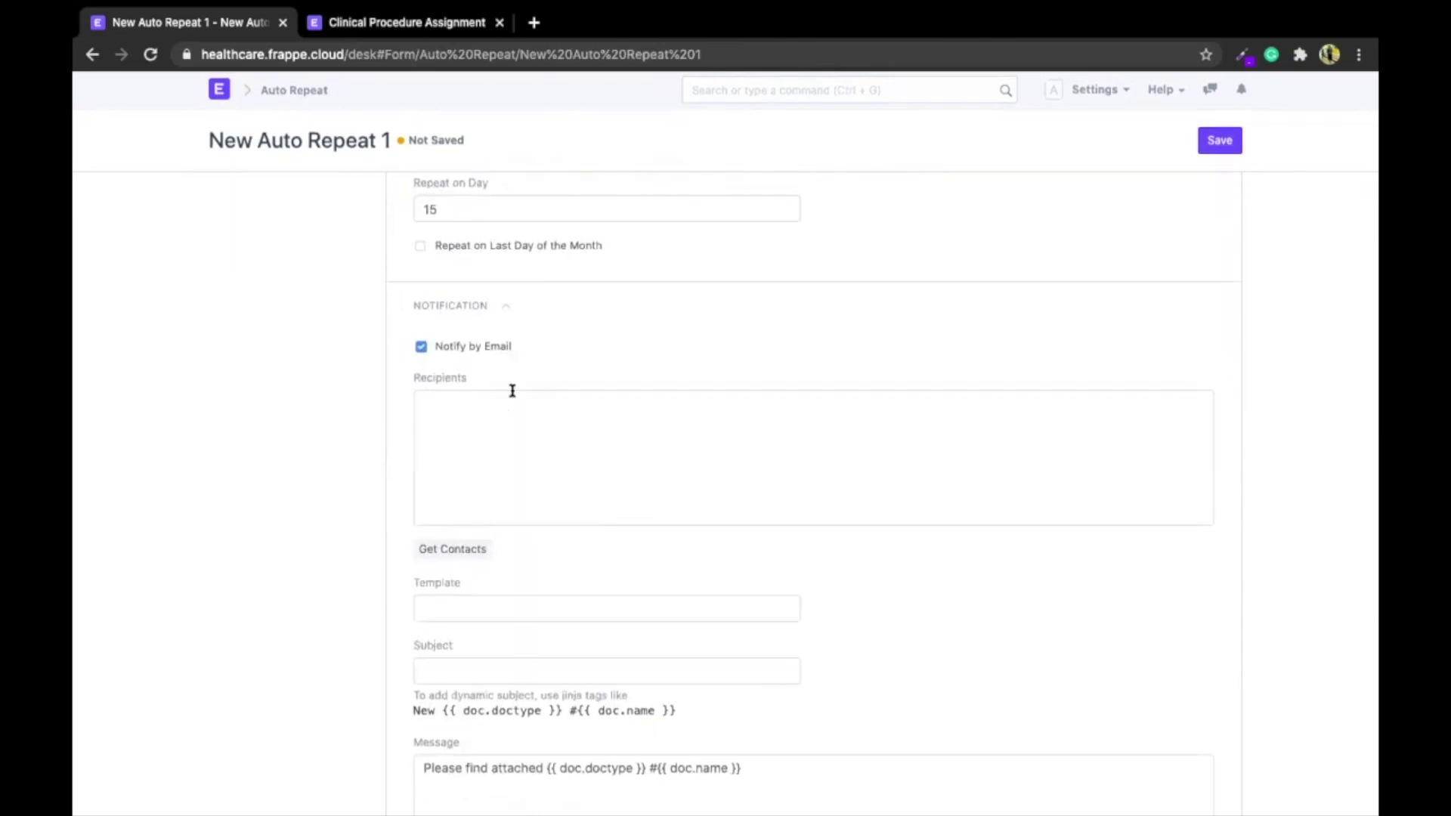
scroll(512, 390, "up", 2)
left_click(468, 444)
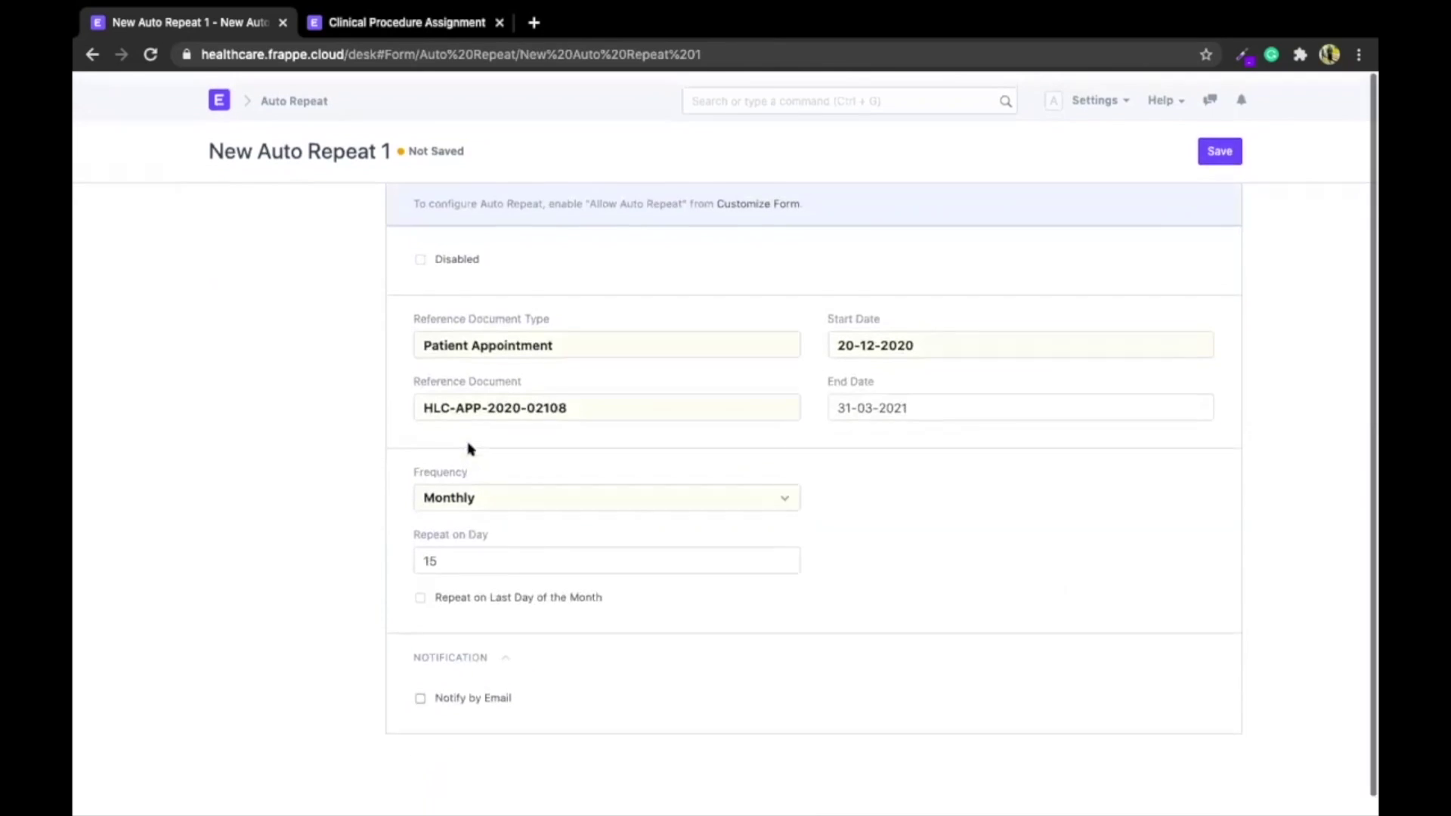
left_click(1212, 148)
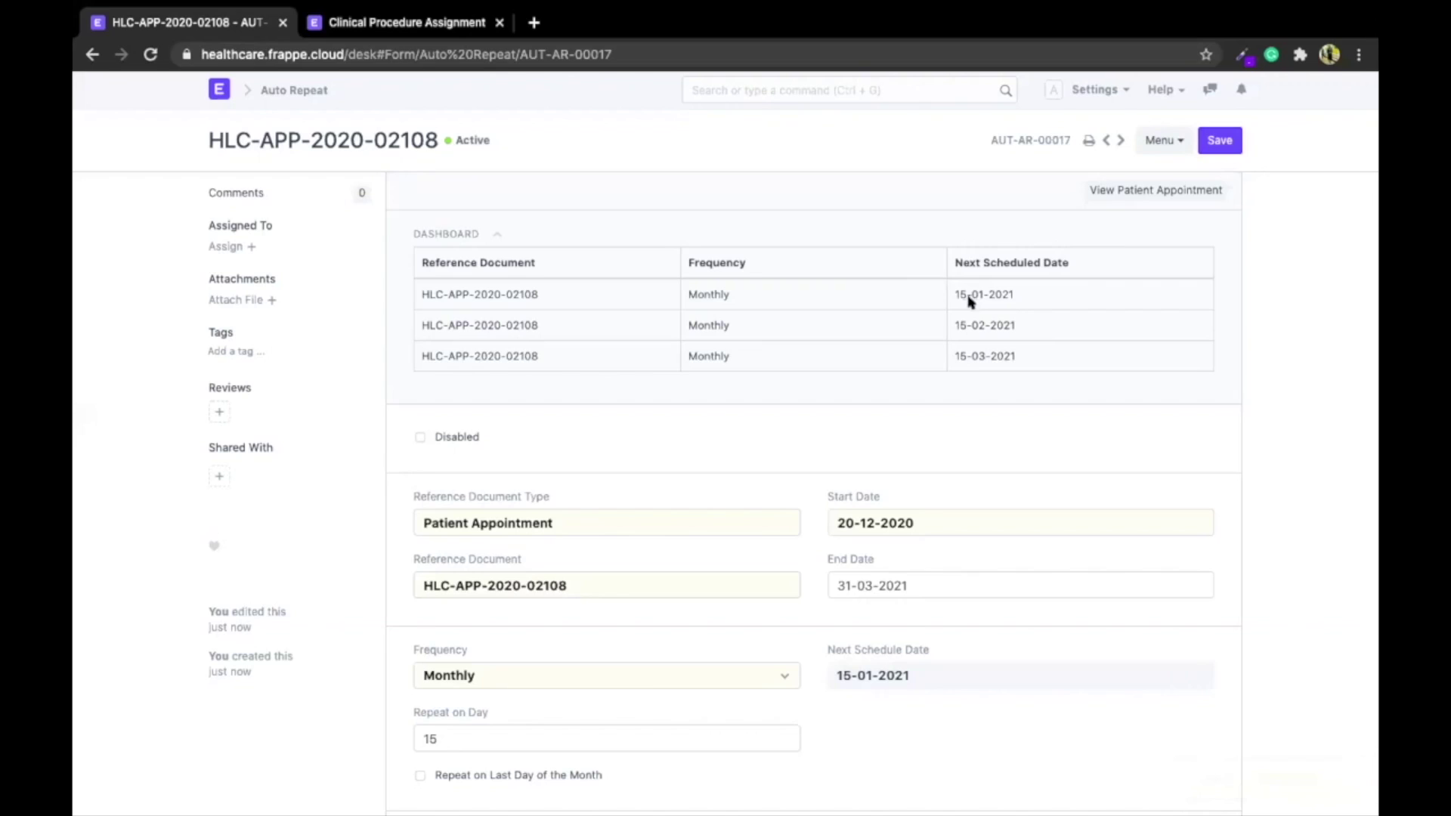
Open the Item list by searching 'Item' and show its available reports
left_click(756, 93)
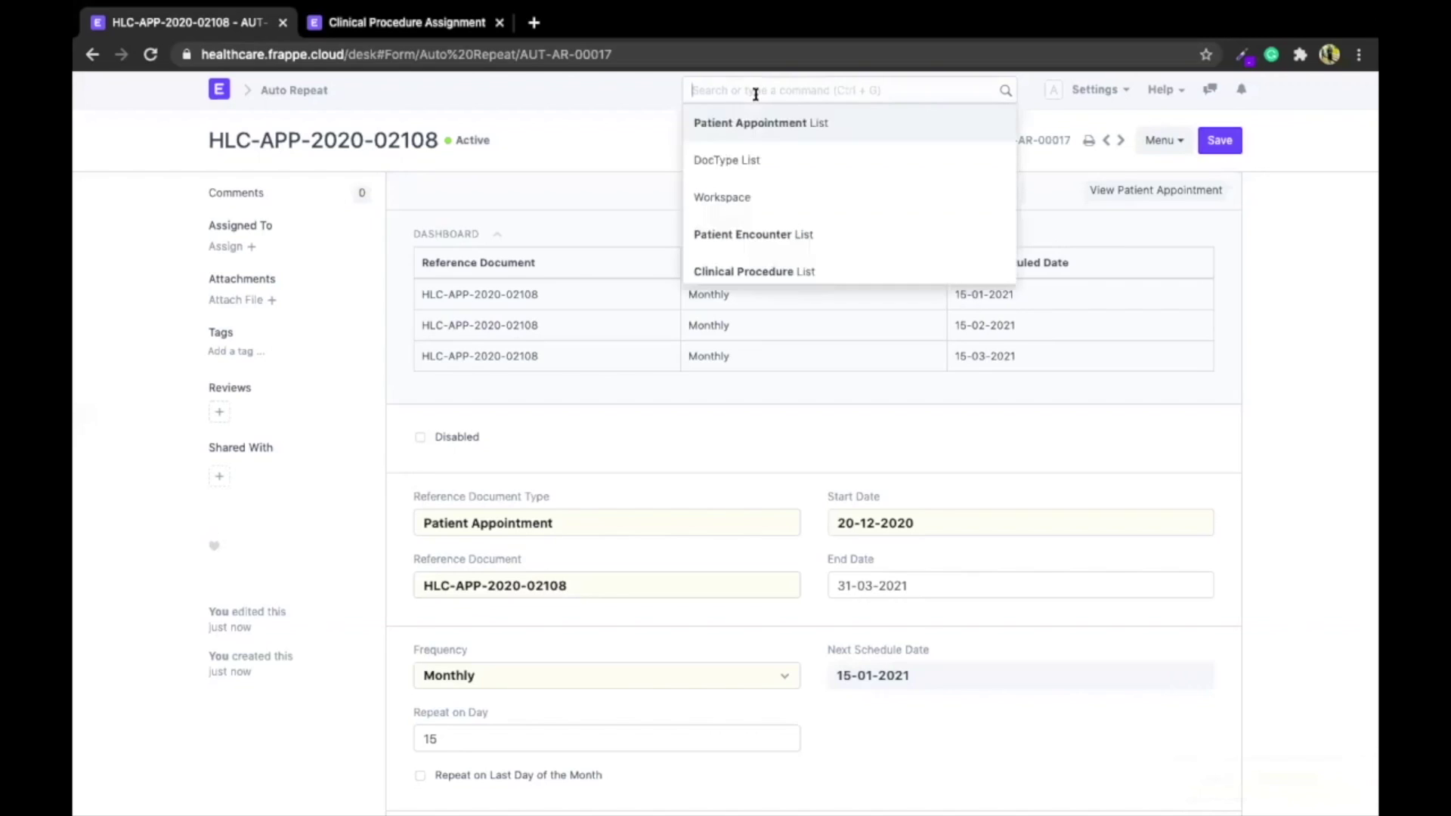
type("Item")
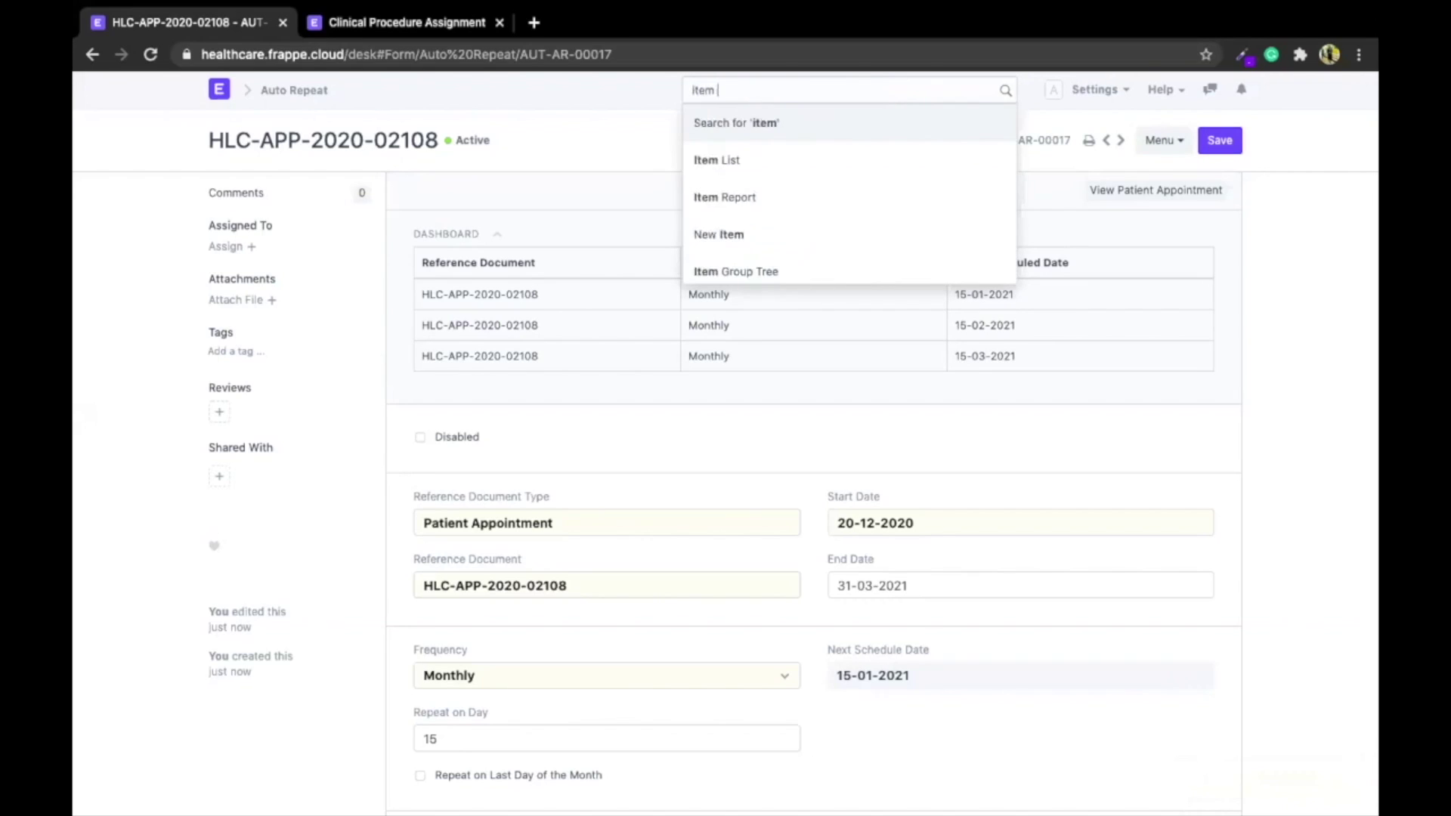
key("Down")
key("Return")
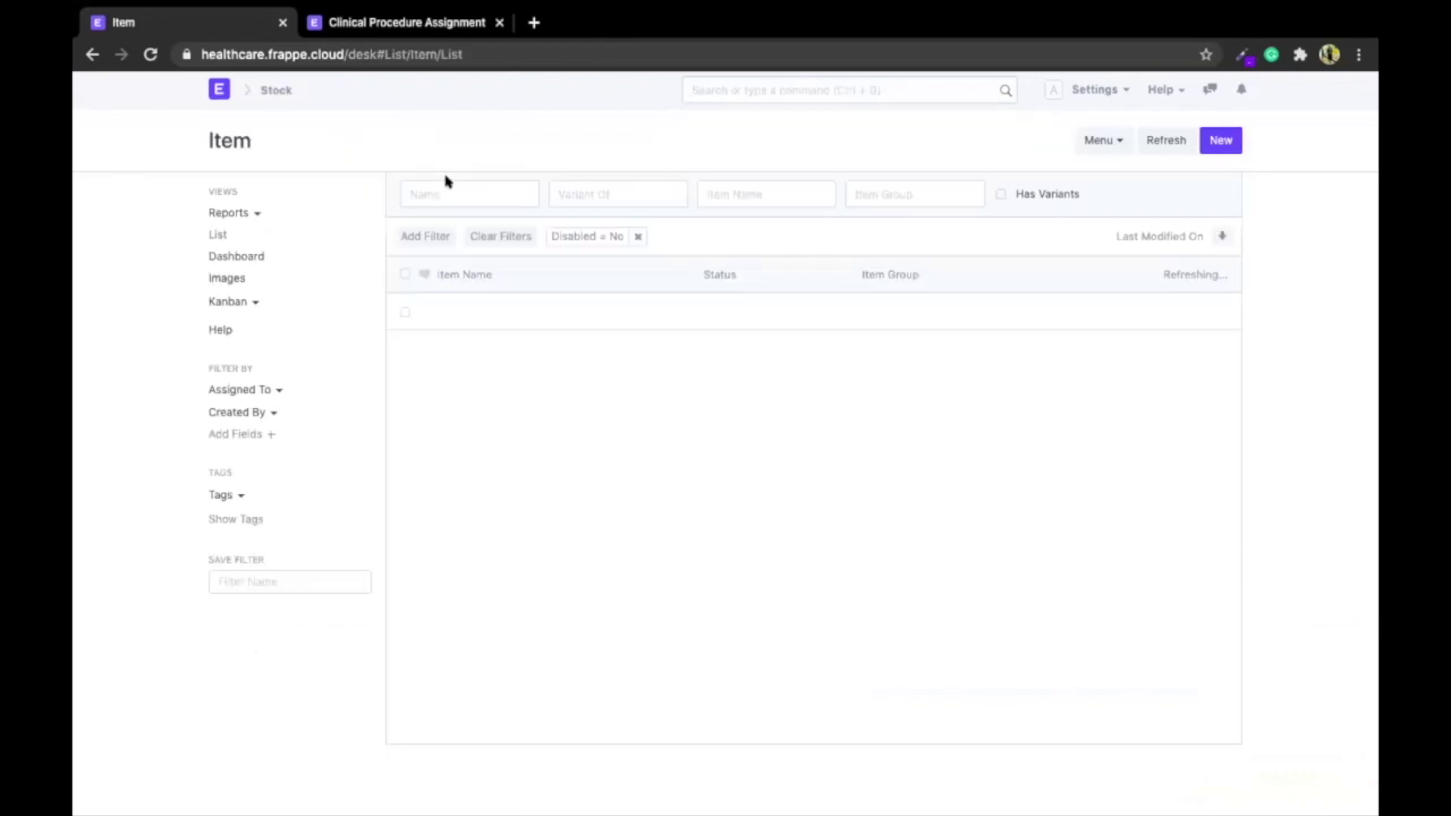
left_click(240, 214)
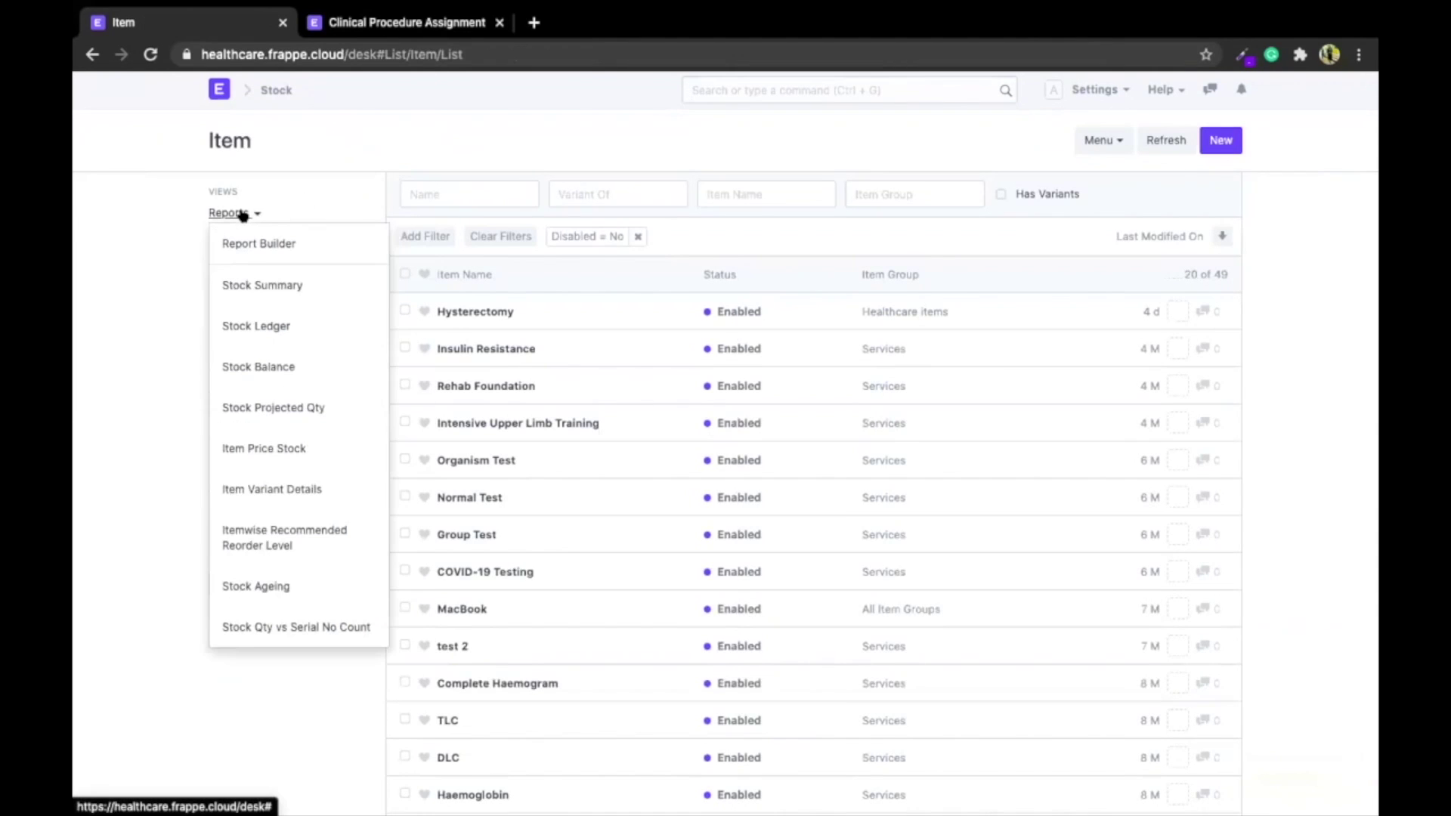
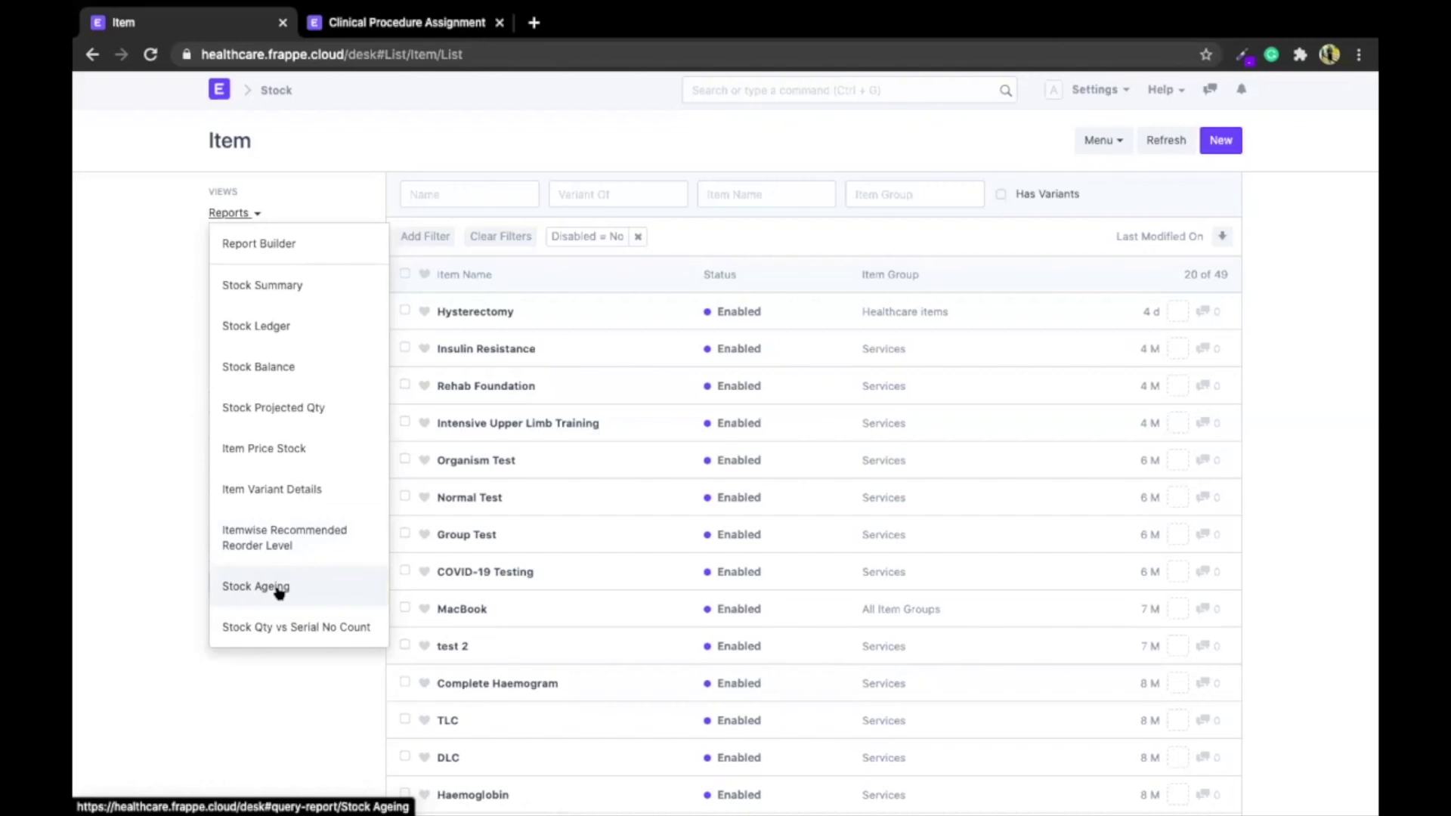
Open the Stock Summary report from the Item list's reports to see stock per warehouse
left_click(281, 290)
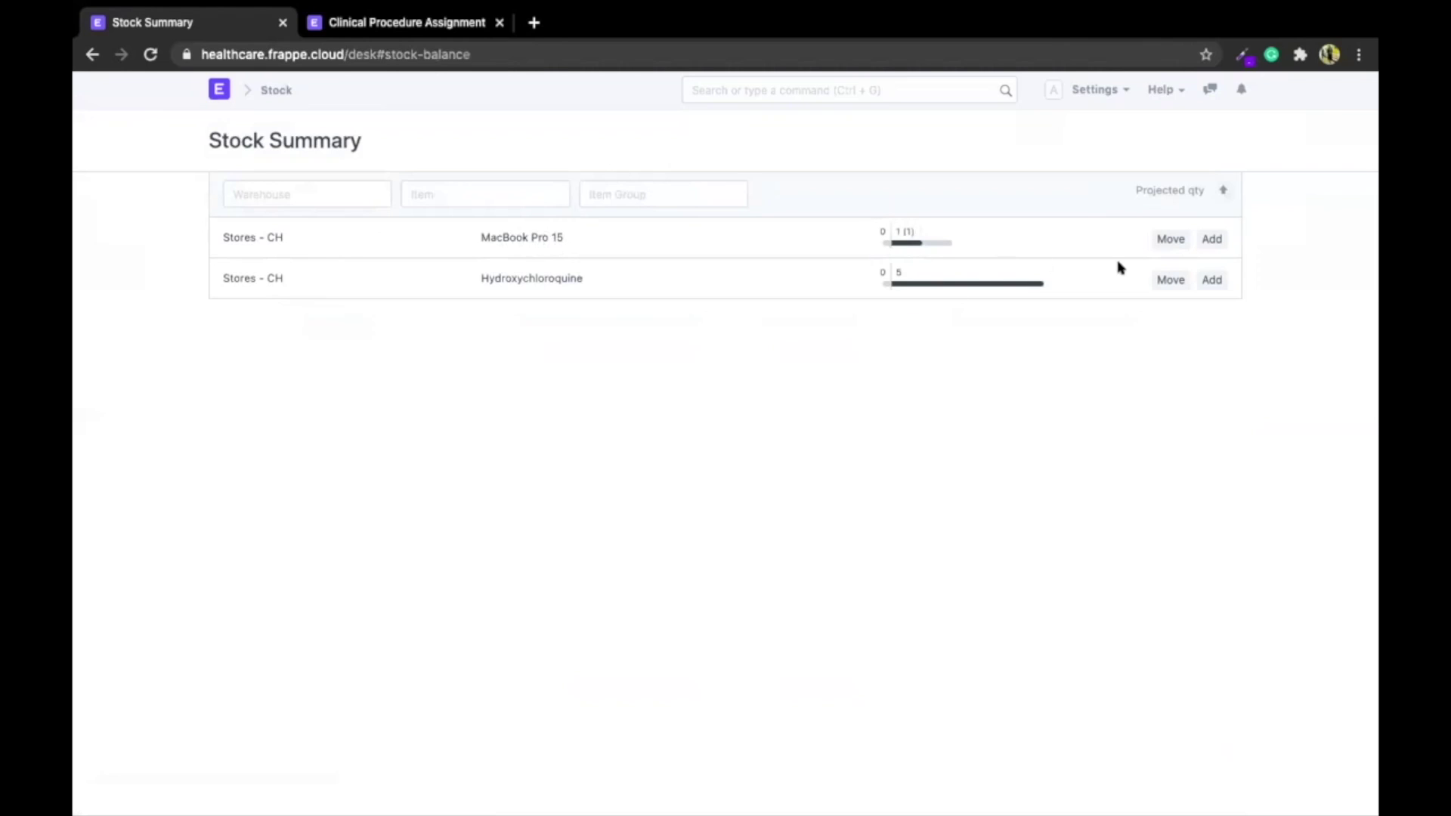
left_click(1171, 236)
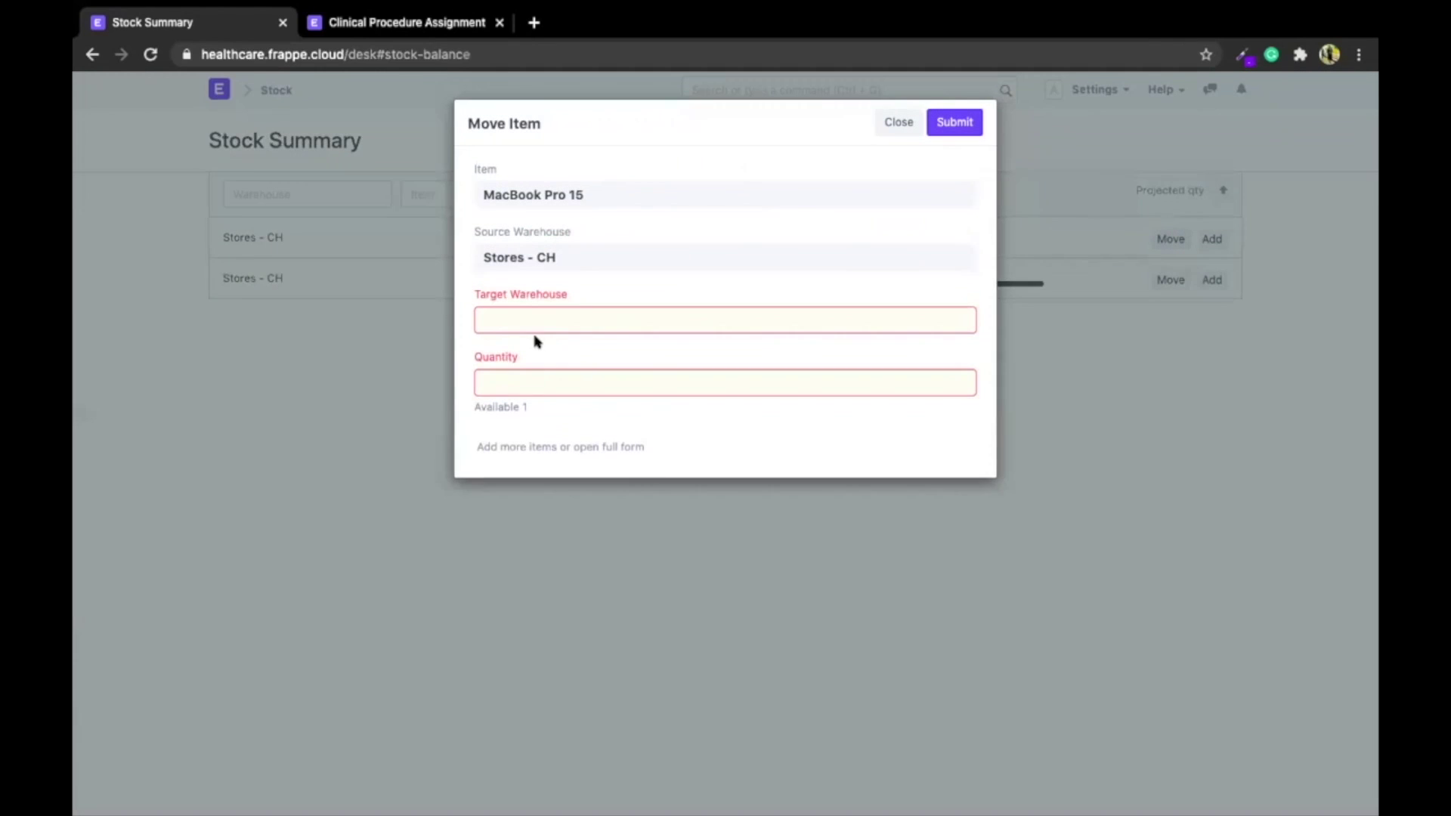
left_click(896, 121)
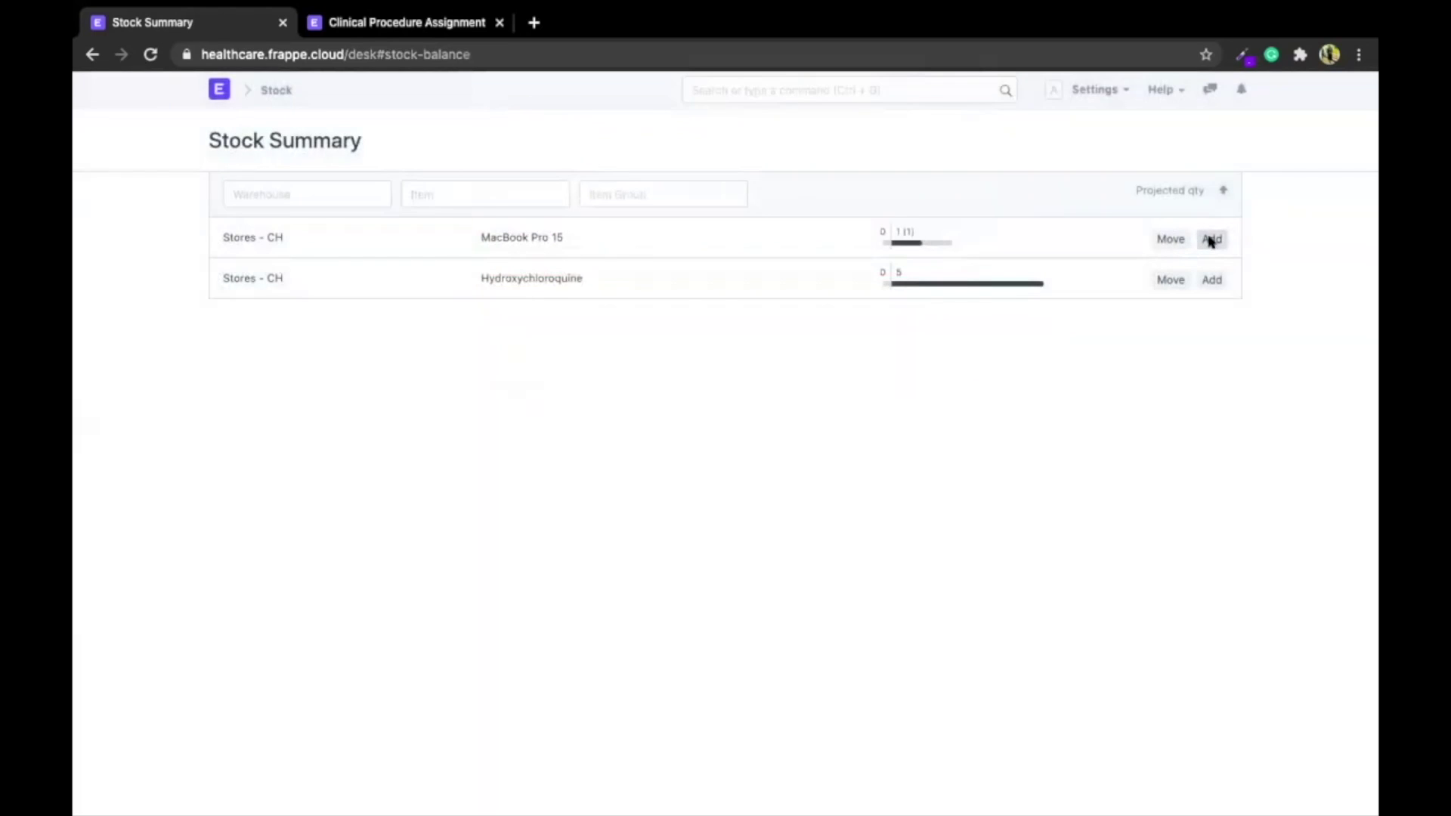
left_click(1211, 239)
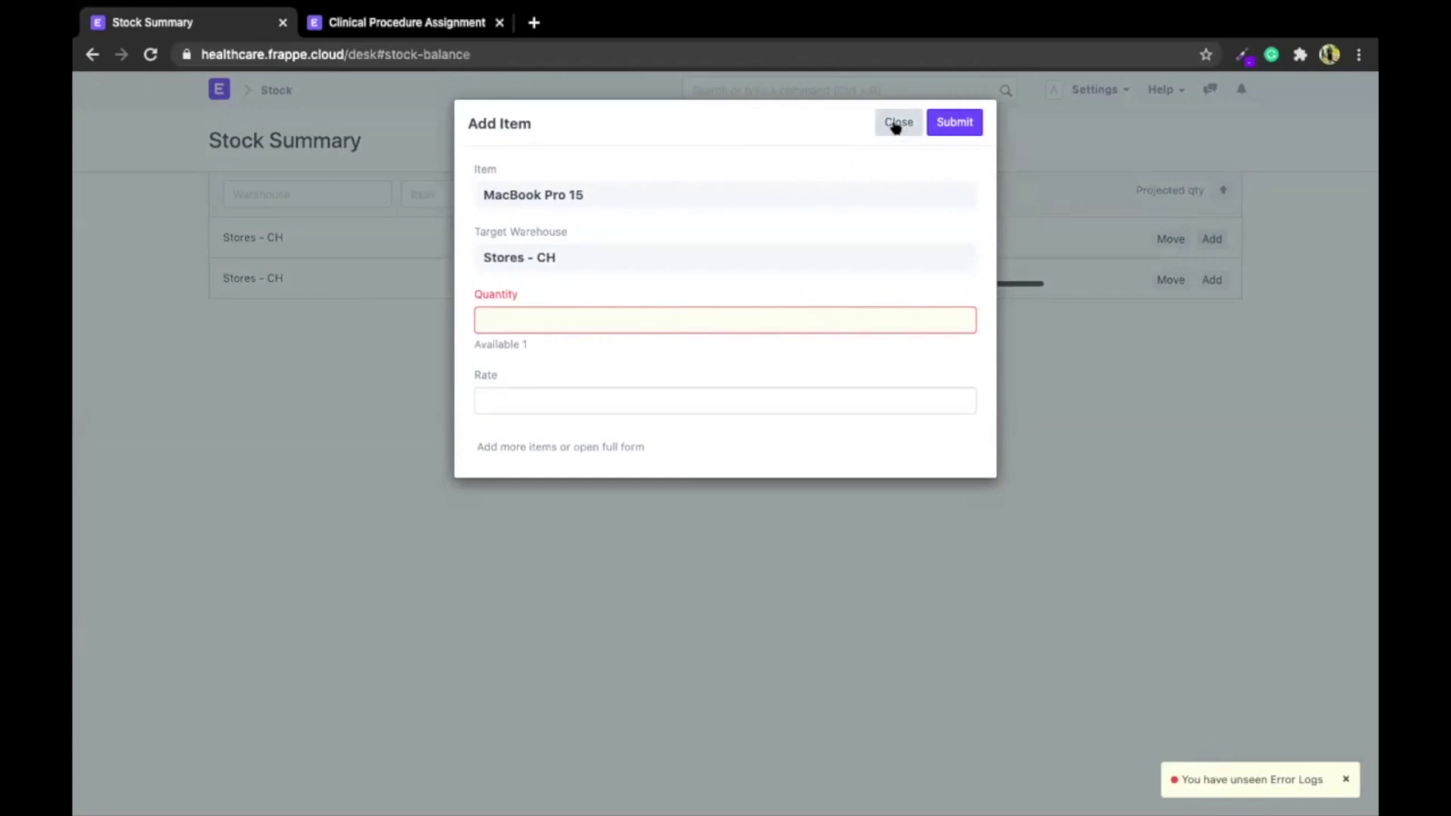
left_click(896, 123)
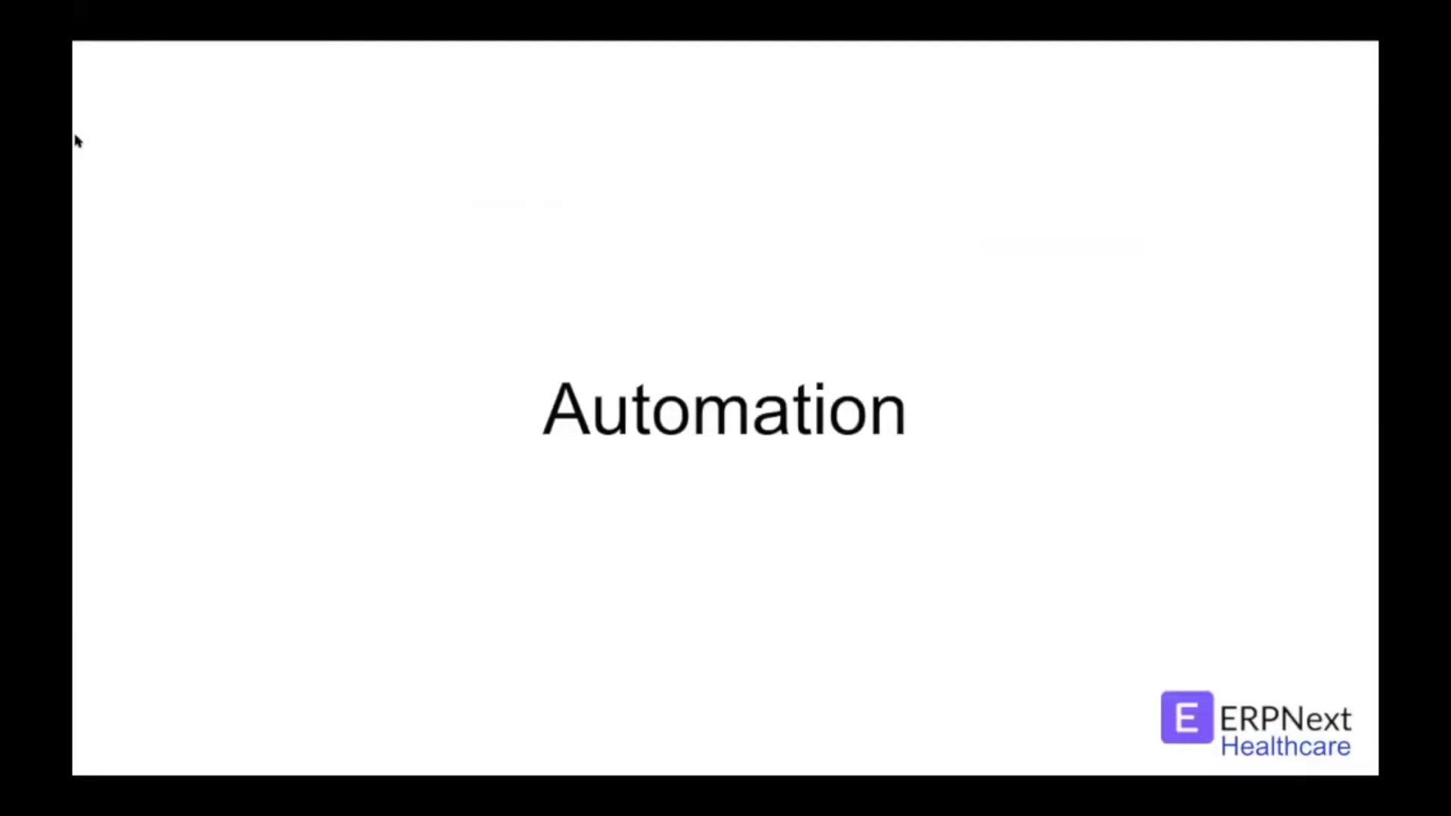
key("Right")
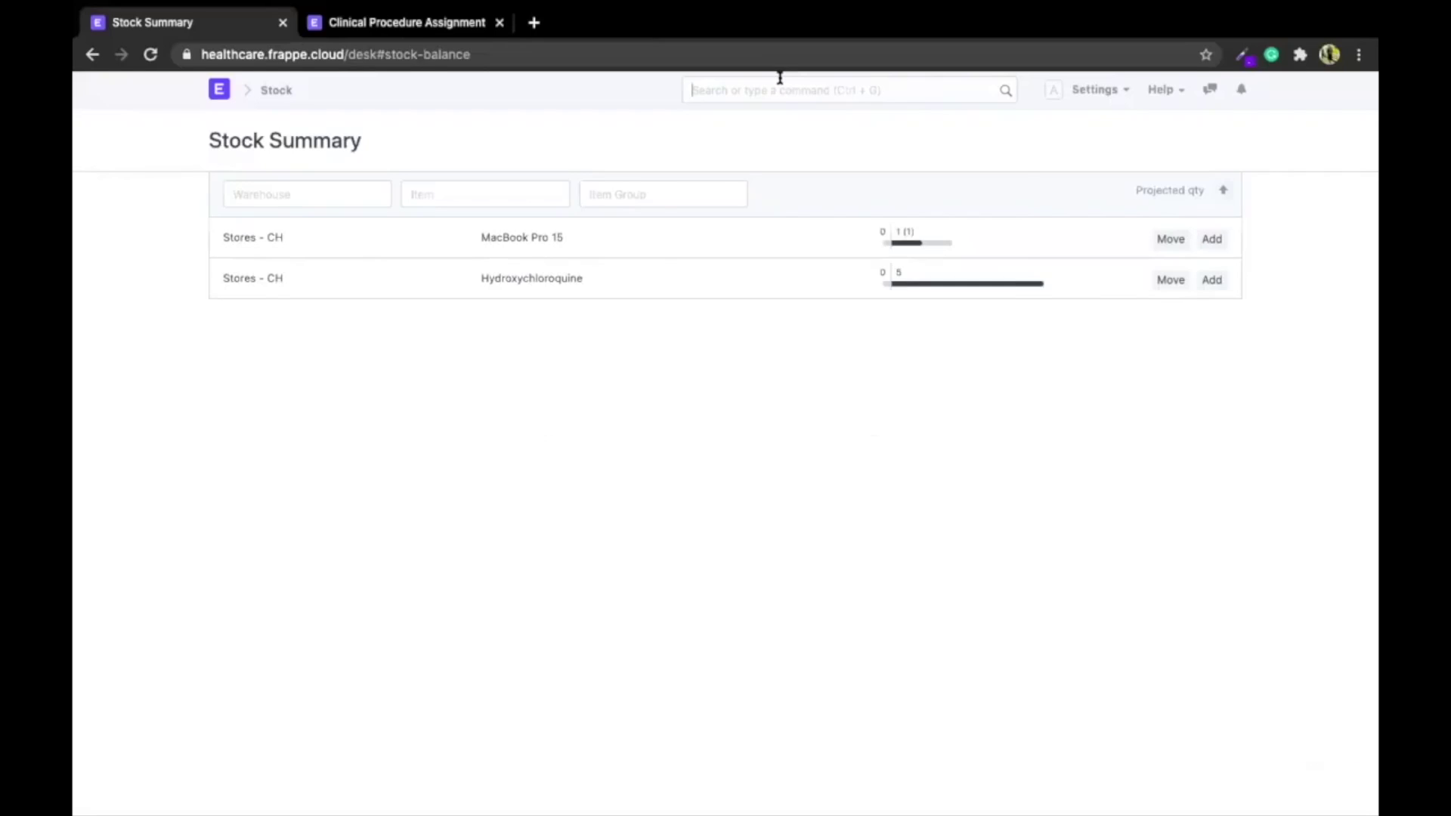
Open Healthcare Settings by searching 'healthcare' in the awesome bar
left_click(780, 80)
type("healthcare")
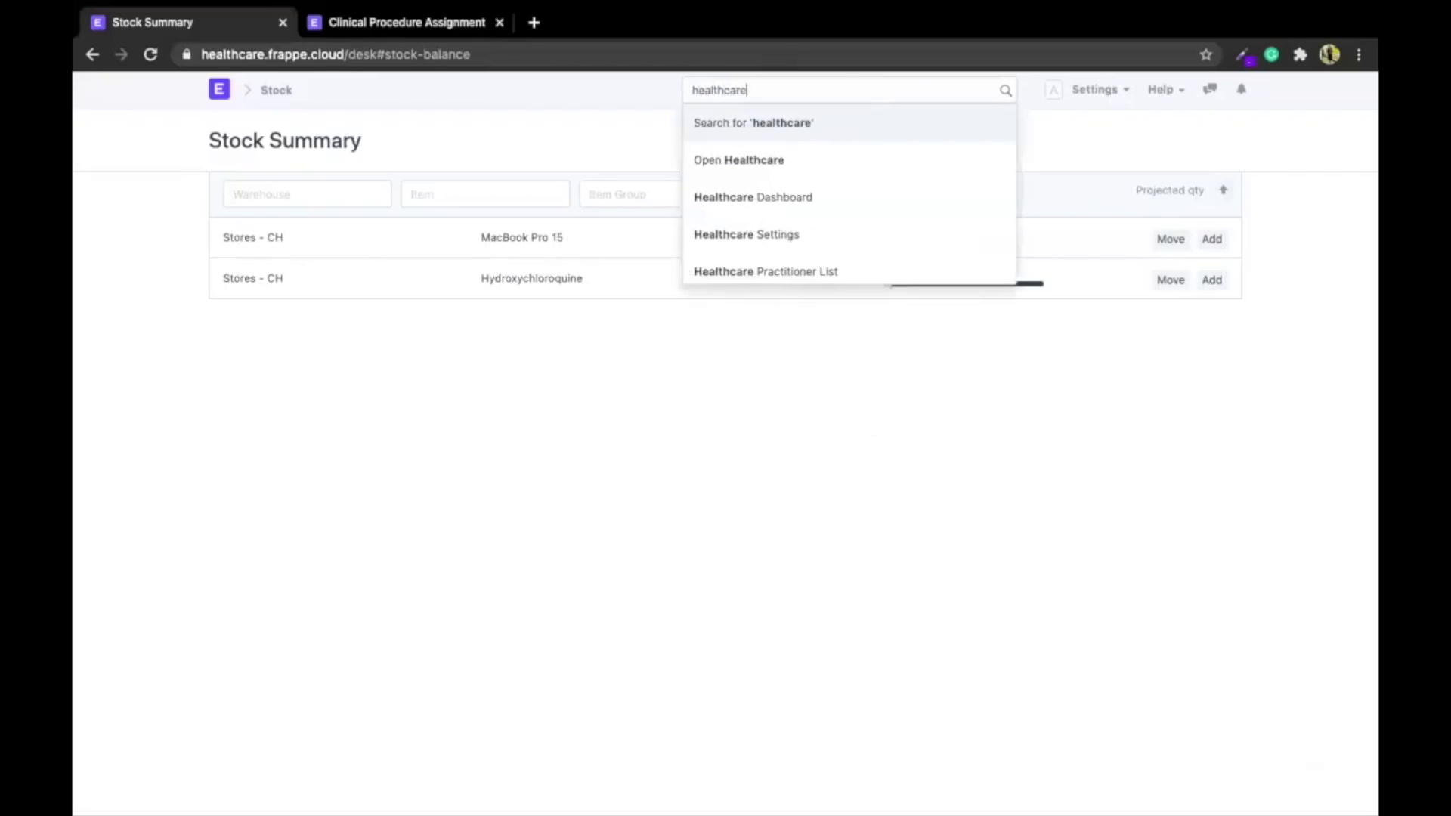
key("Down")
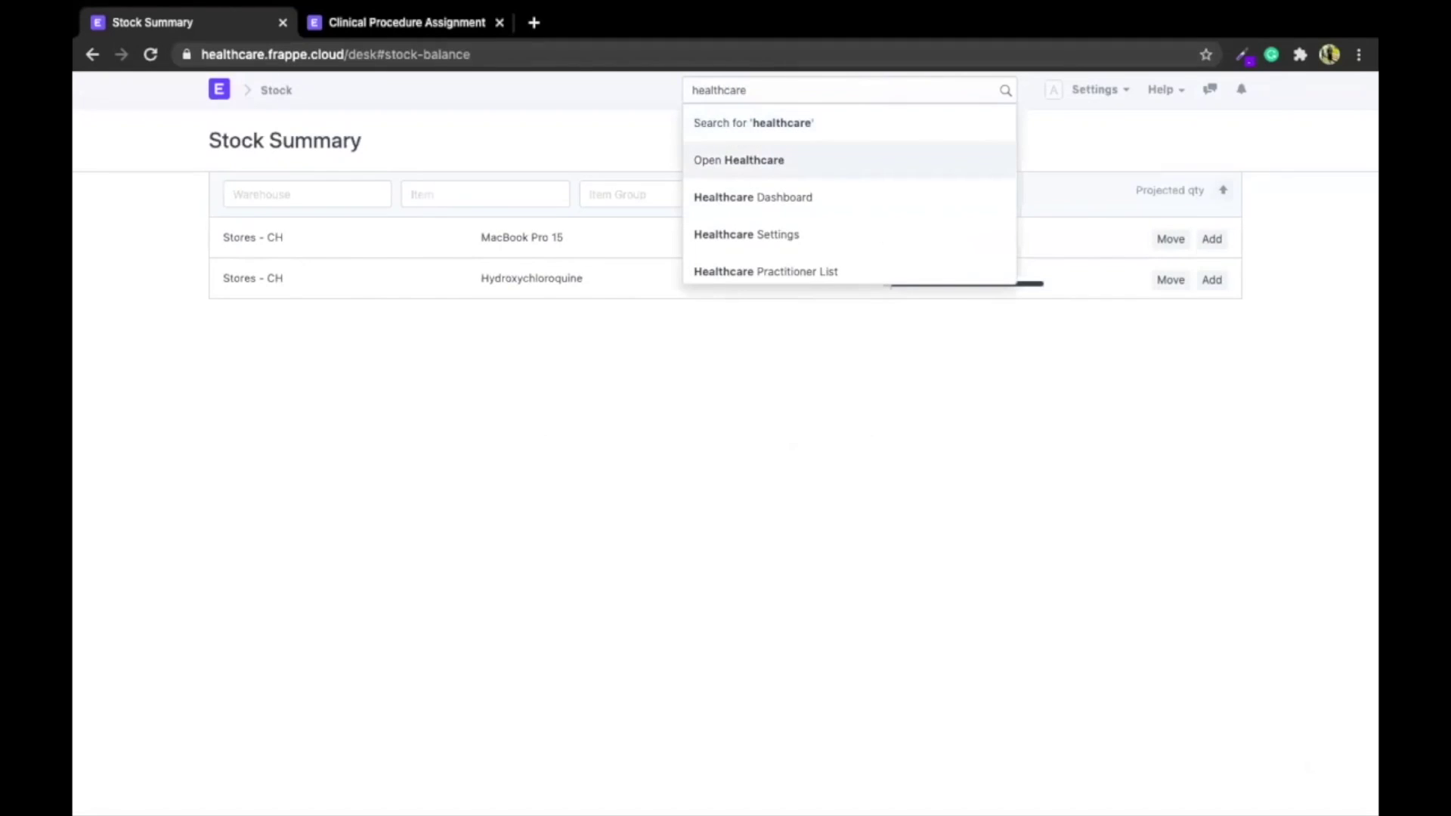
key("Down")
key("Down")
key("Return")
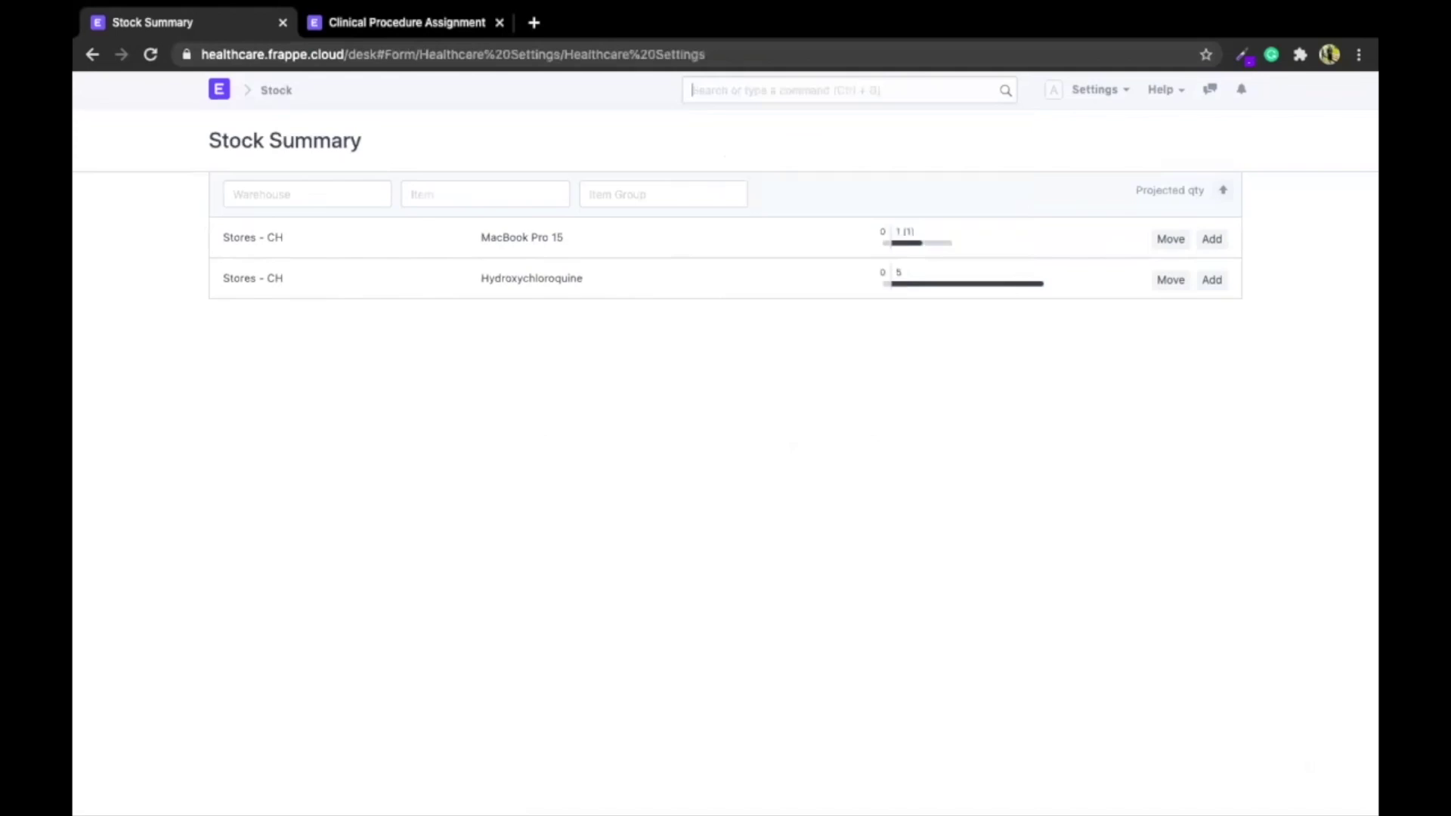
Review the Out Patient and Laboratory SMS Alerts messages, then return to the Healthcare dashboard
scroll(479, 469, "down", 2)
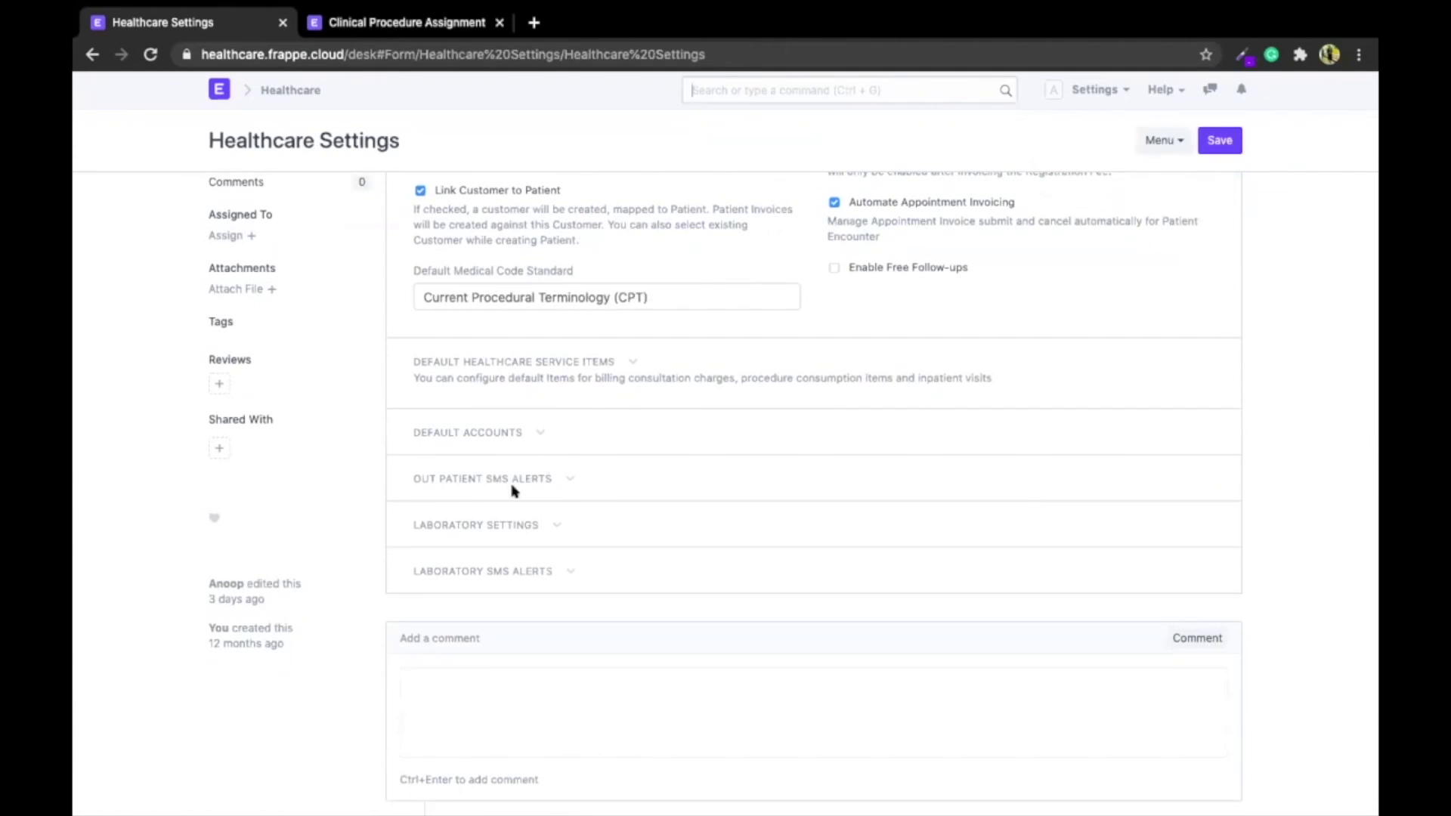
left_click(492, 474)
scroll(491, 467, "down", 5)
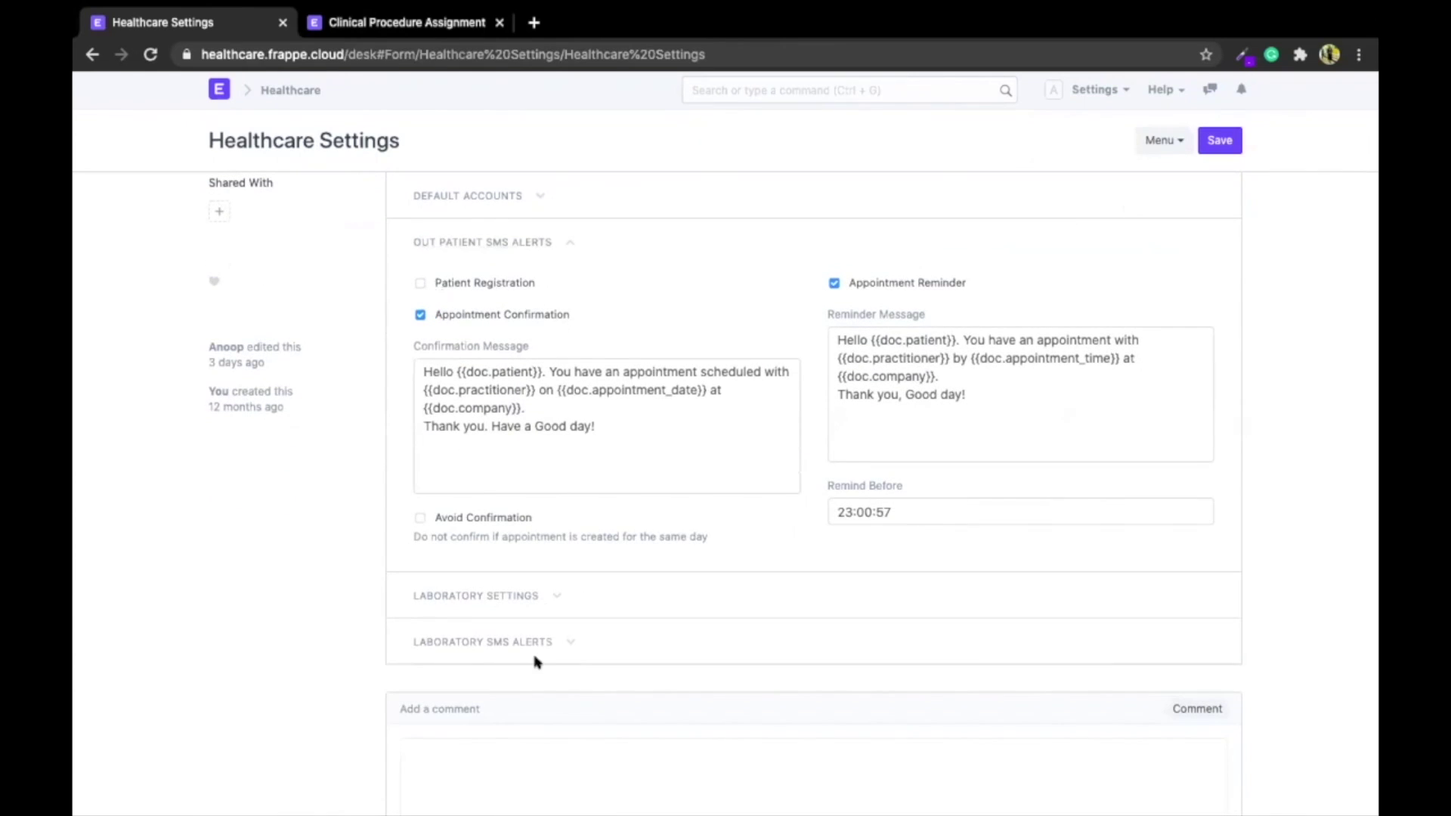
scroll(538, 663, "down", 1)
left_click(484, 576)
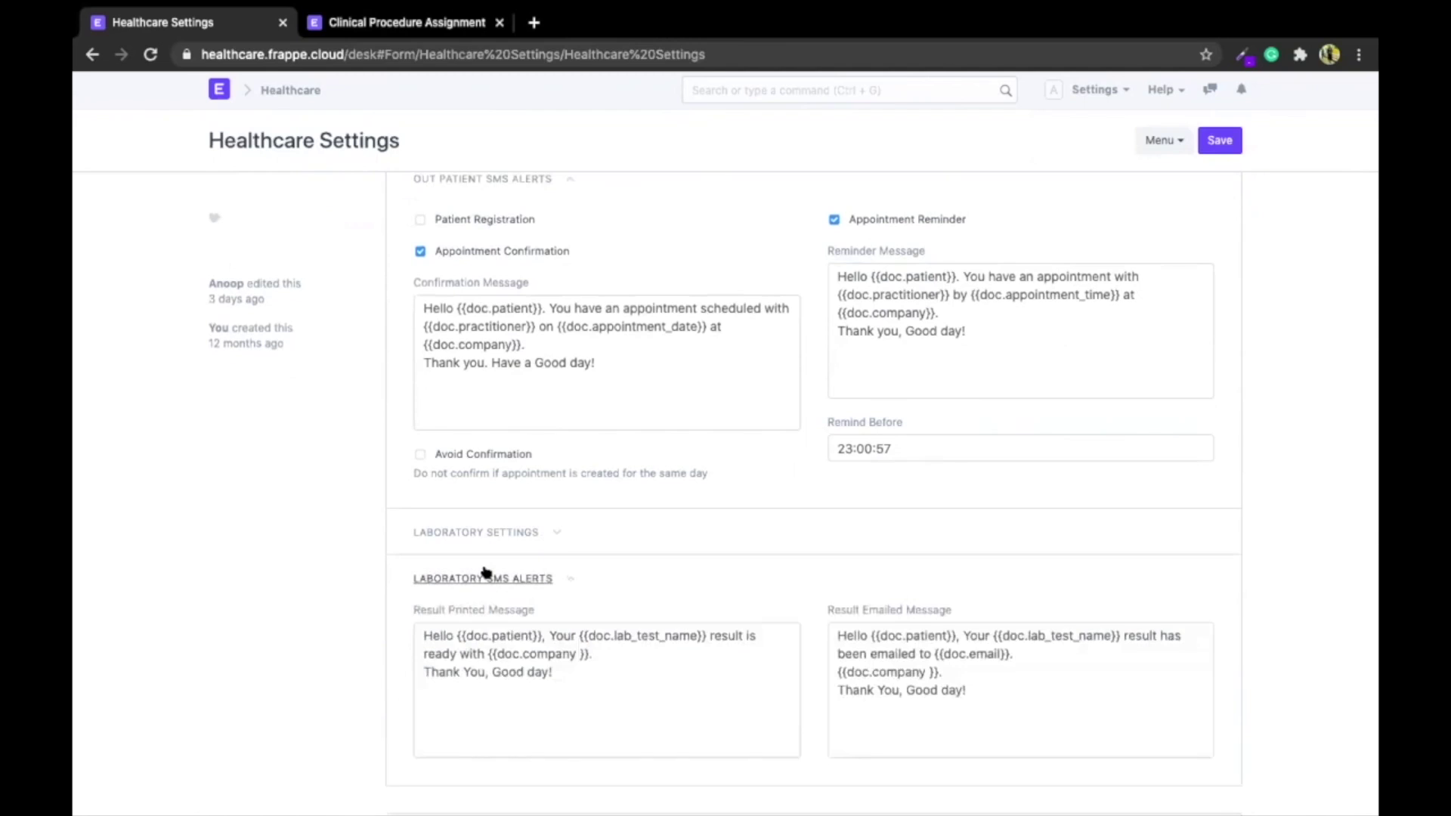
scroll(584, 446, "down", 2)
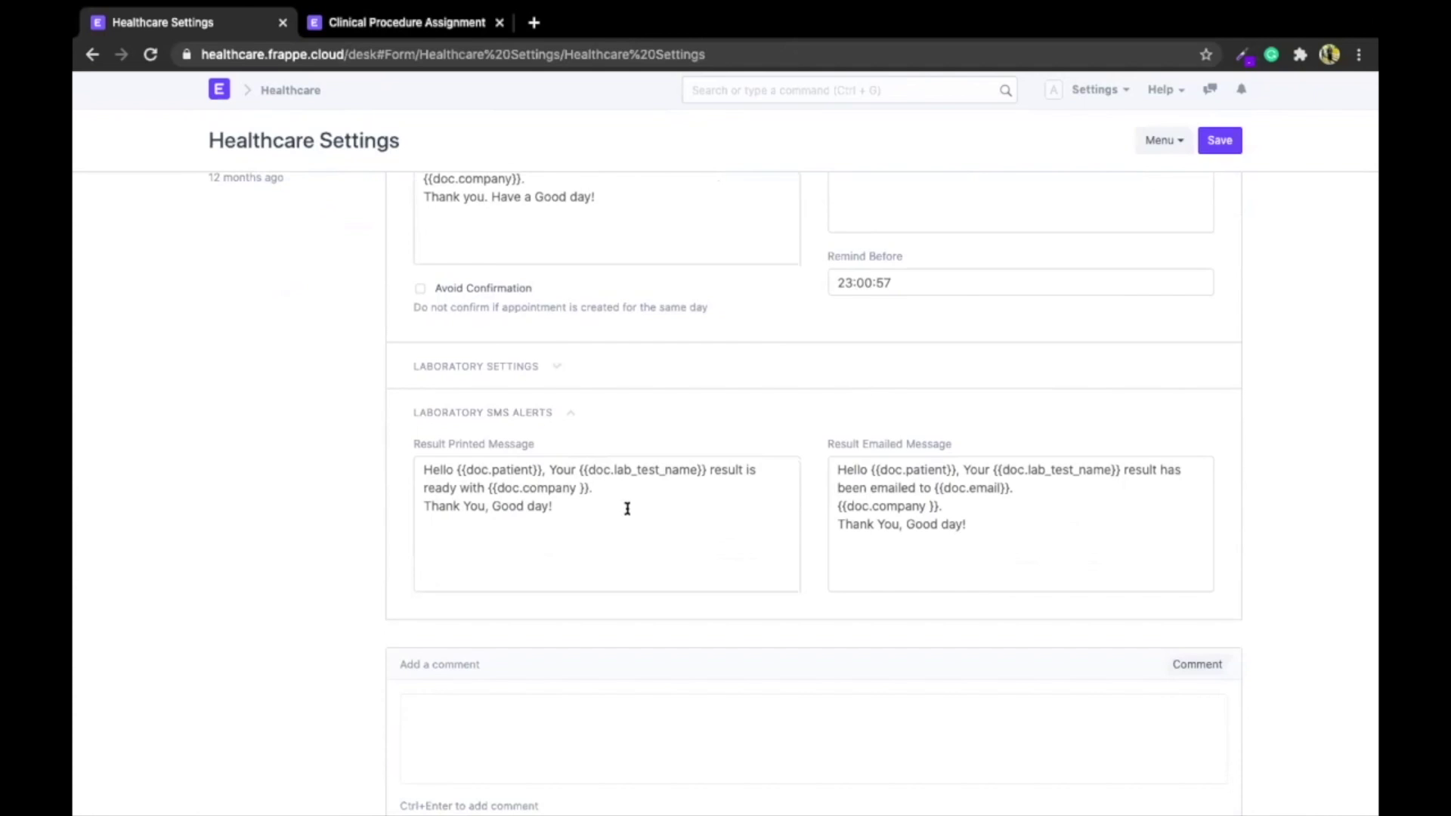
scroll(628, 508, "up", 10)
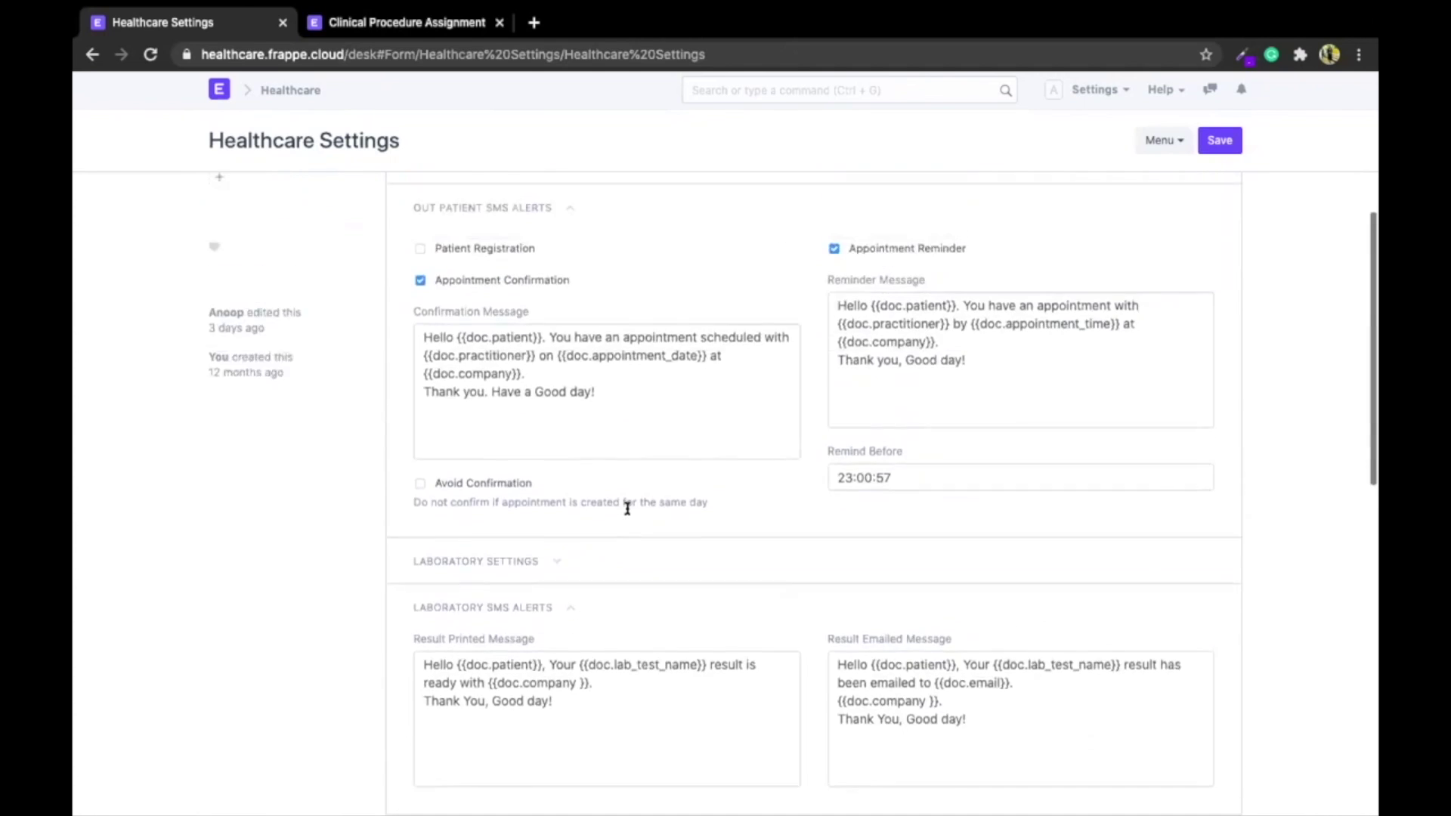
left_click(225, 98)
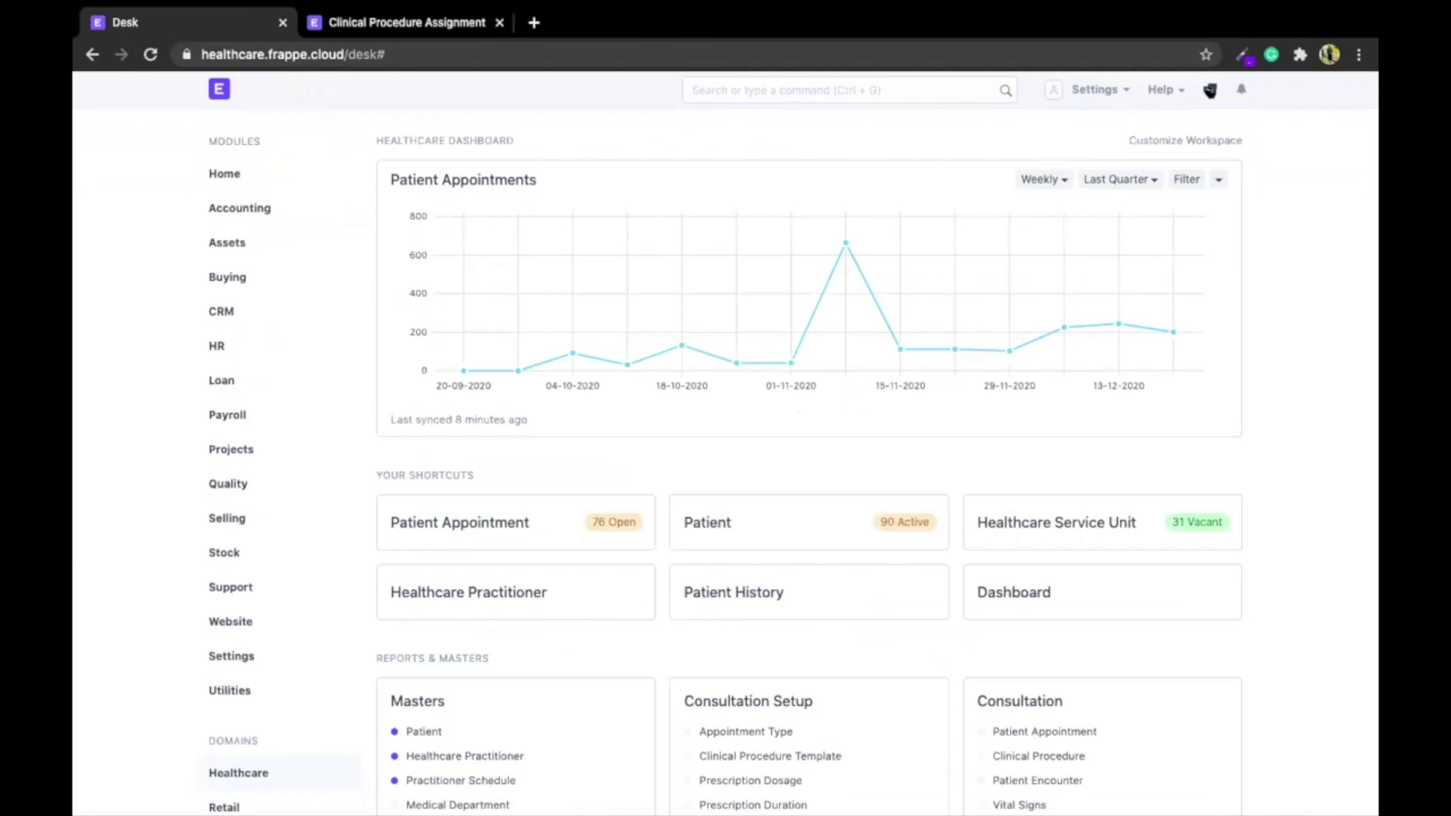
Send the colleague the chat message 'Clinical Procedure scheduled'
left_click(1210, 91)
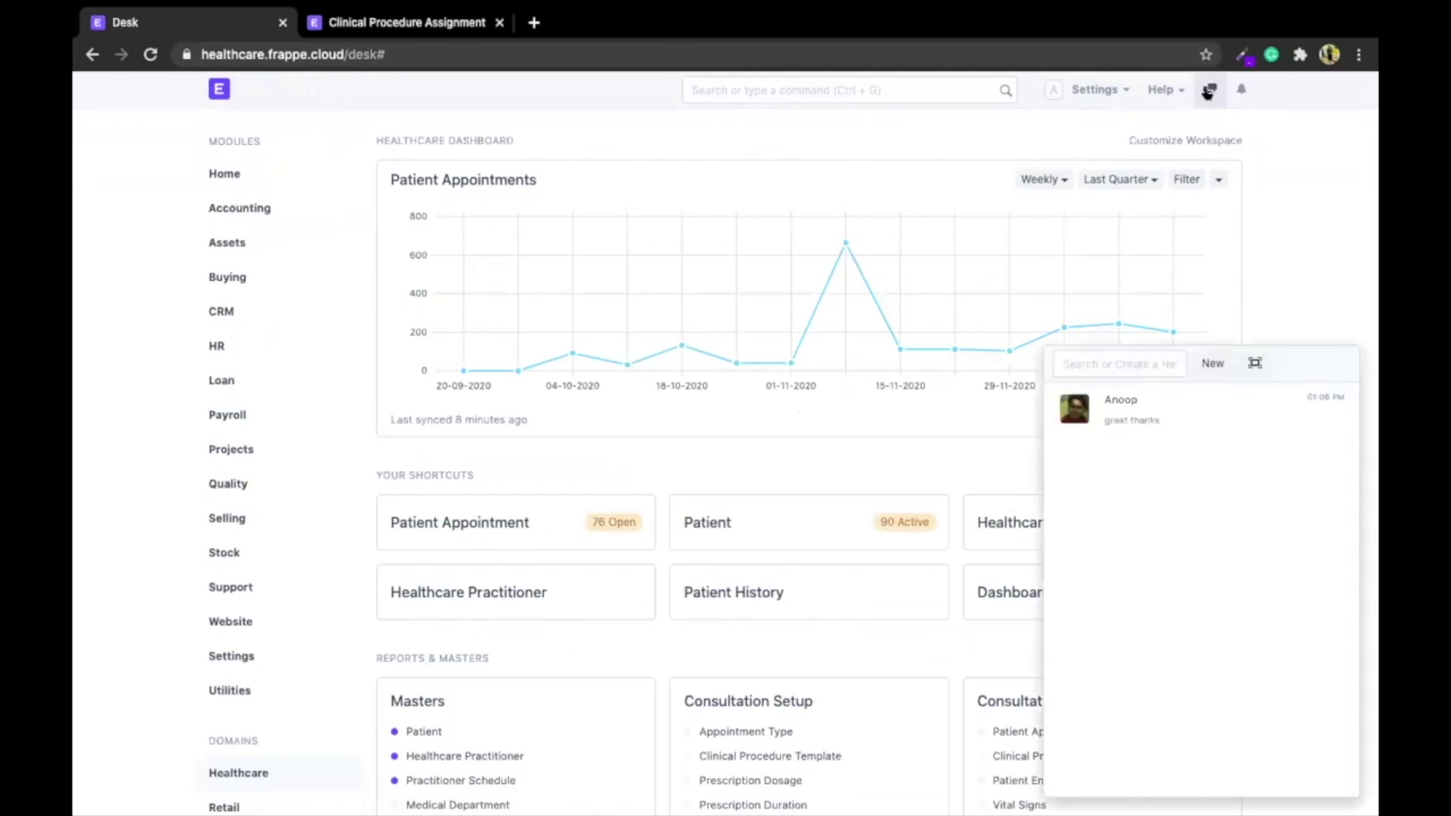
left_click(1141, 430)
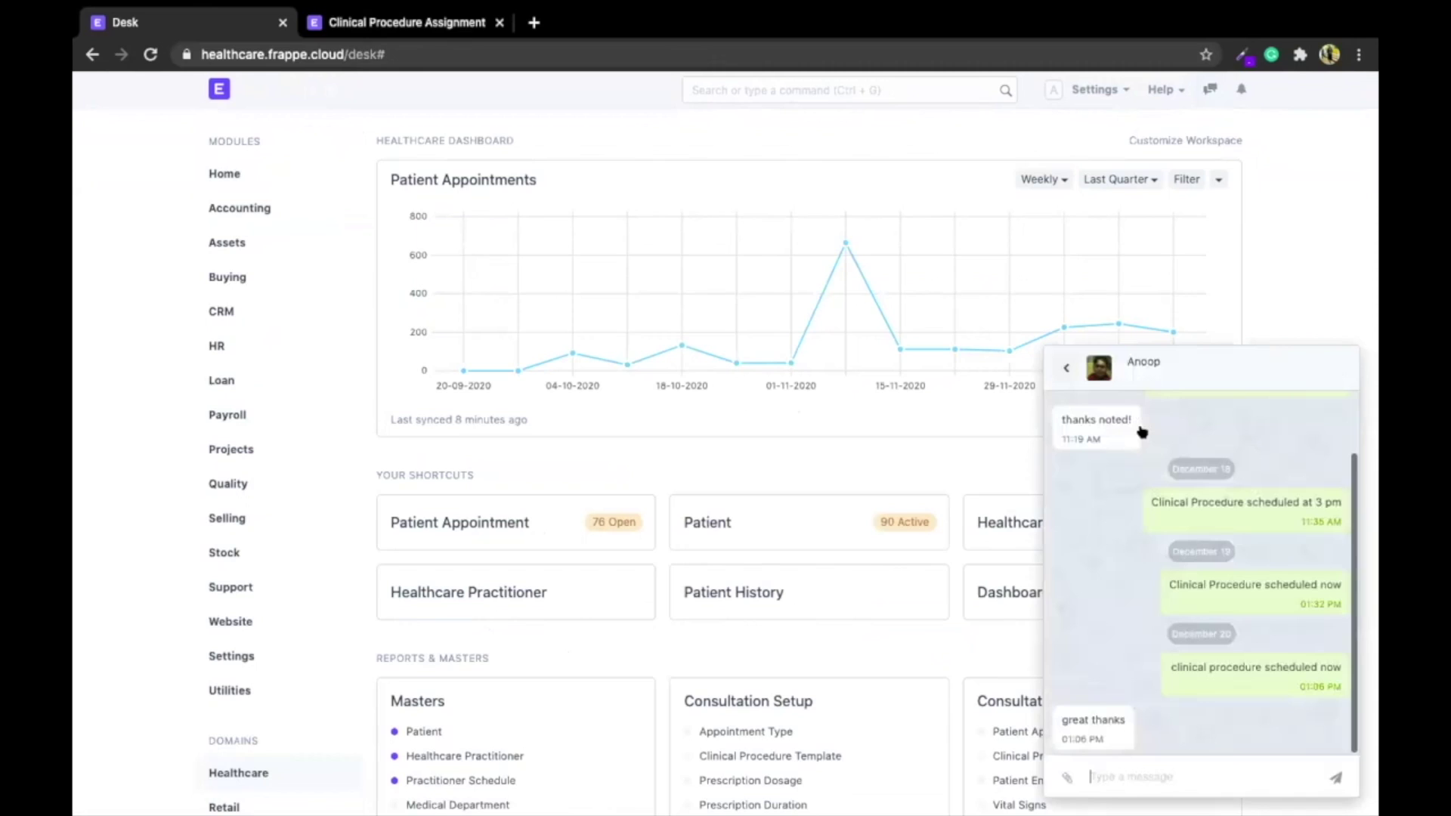
left_click(1090, 767)
type("Clinical Proc")
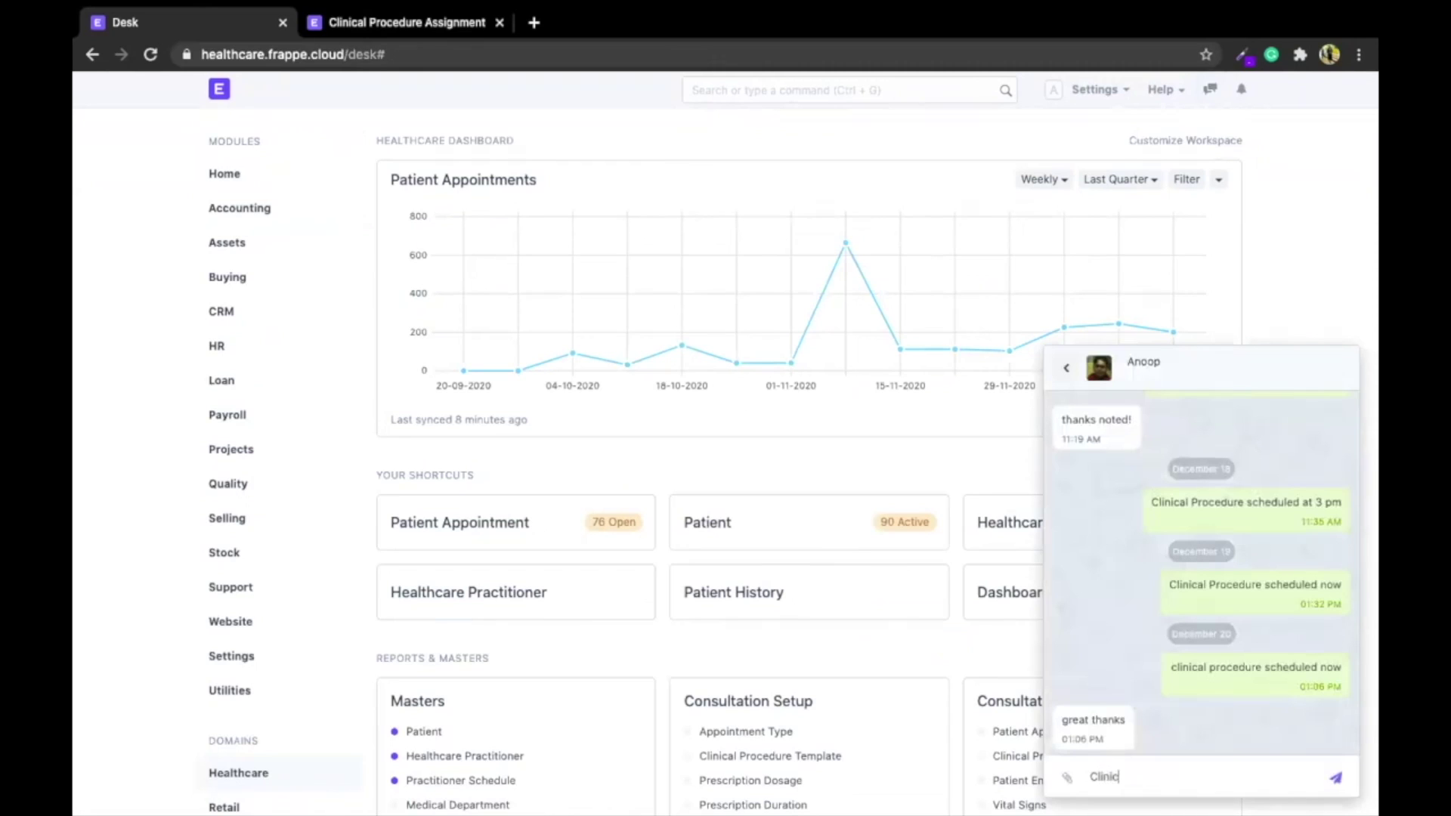
type("edure scheduled")
key("Return")
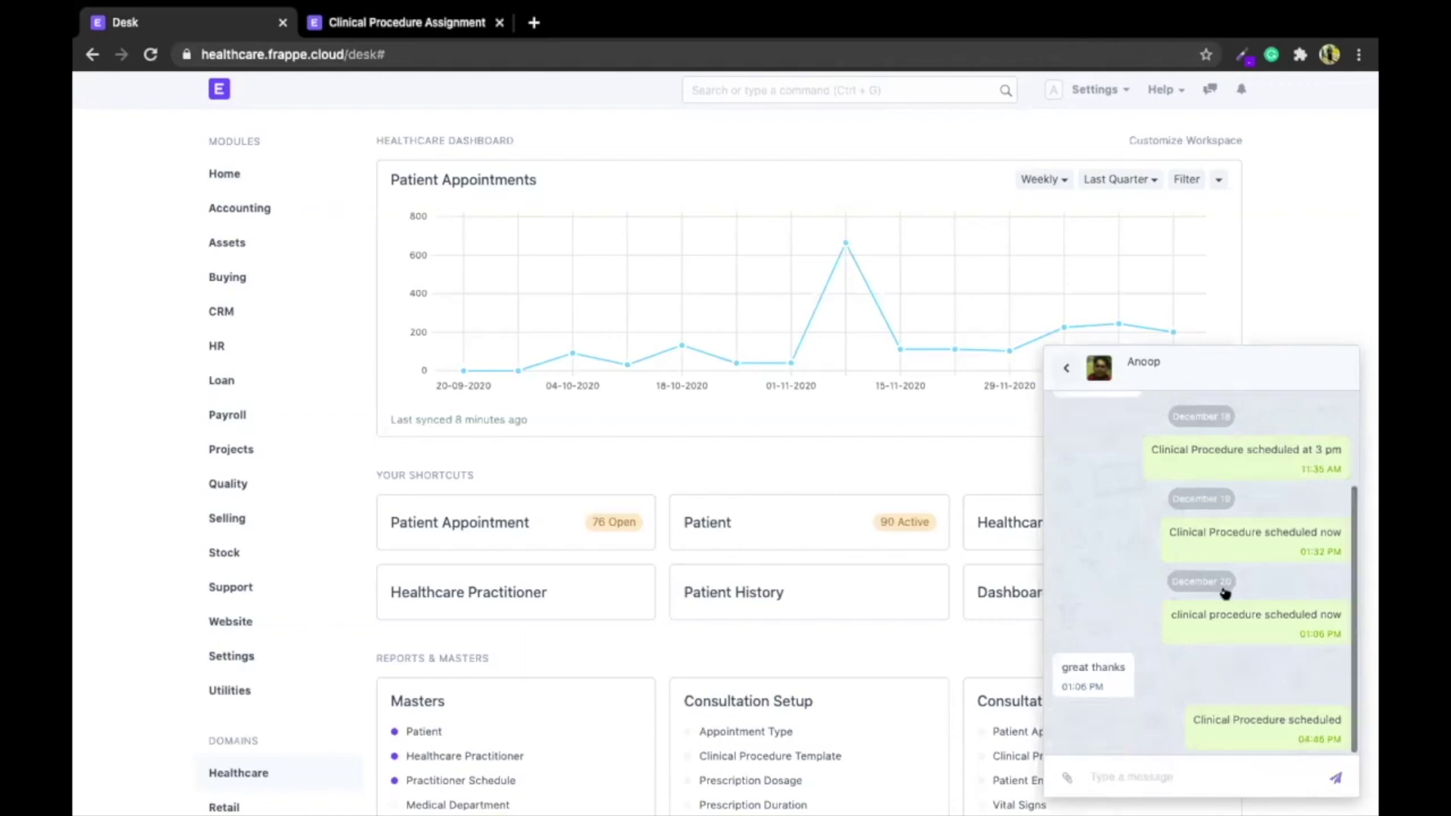
left_click(1065, 368)
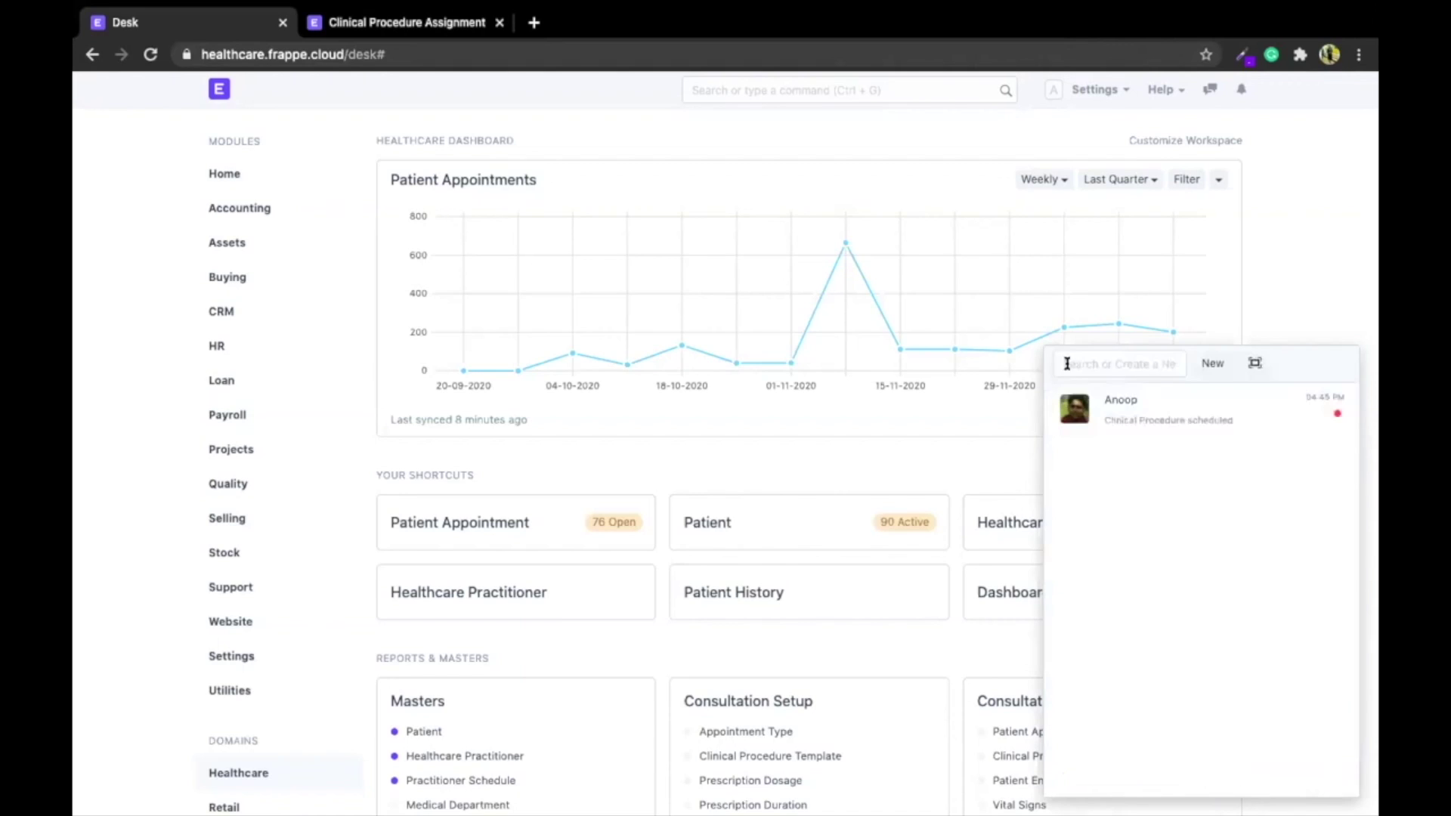
left_click(1268, 281)
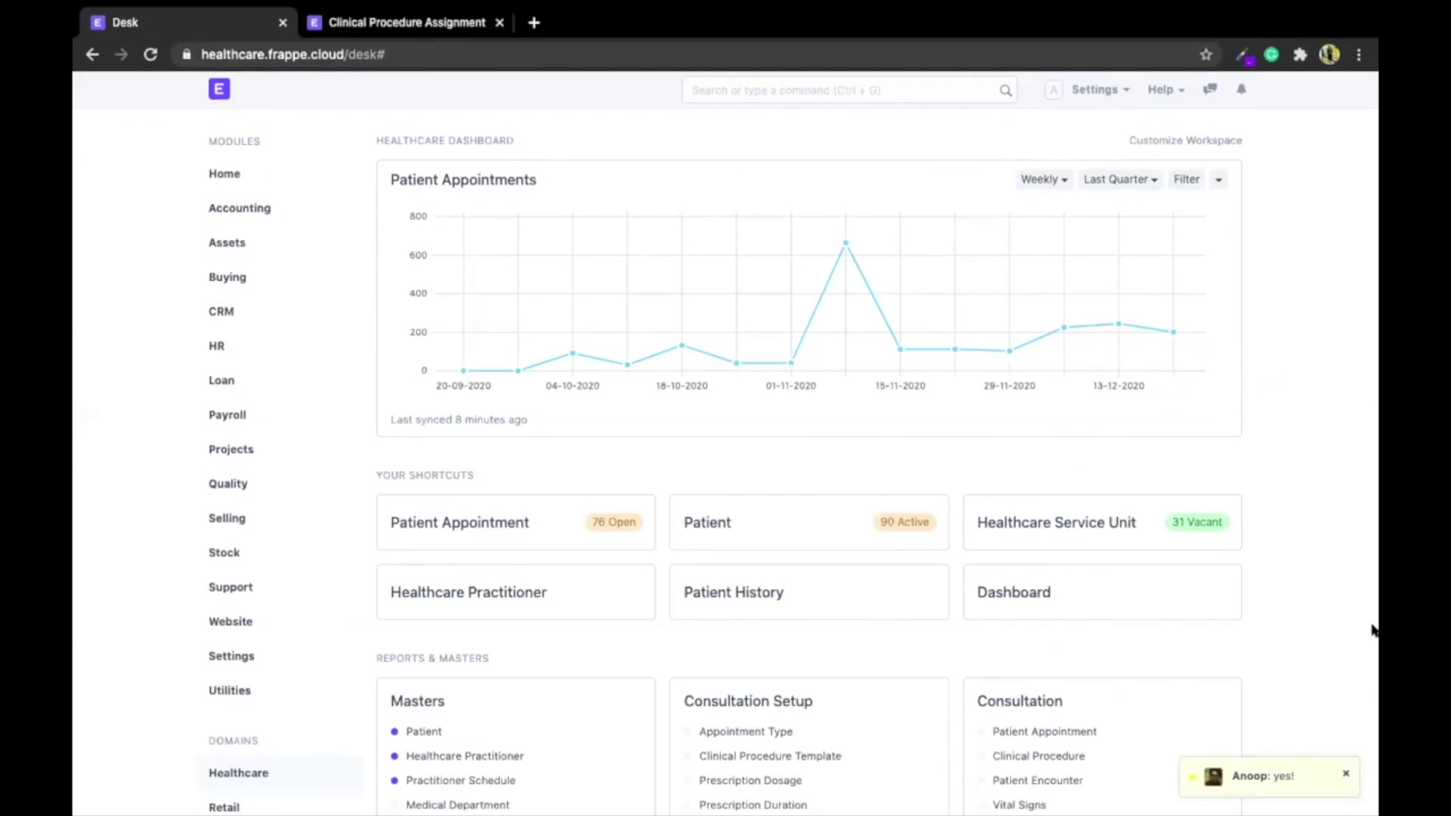
Read the colleague's 'yes!' reply from the notification and close the chat panel
left_click(1273, 777)
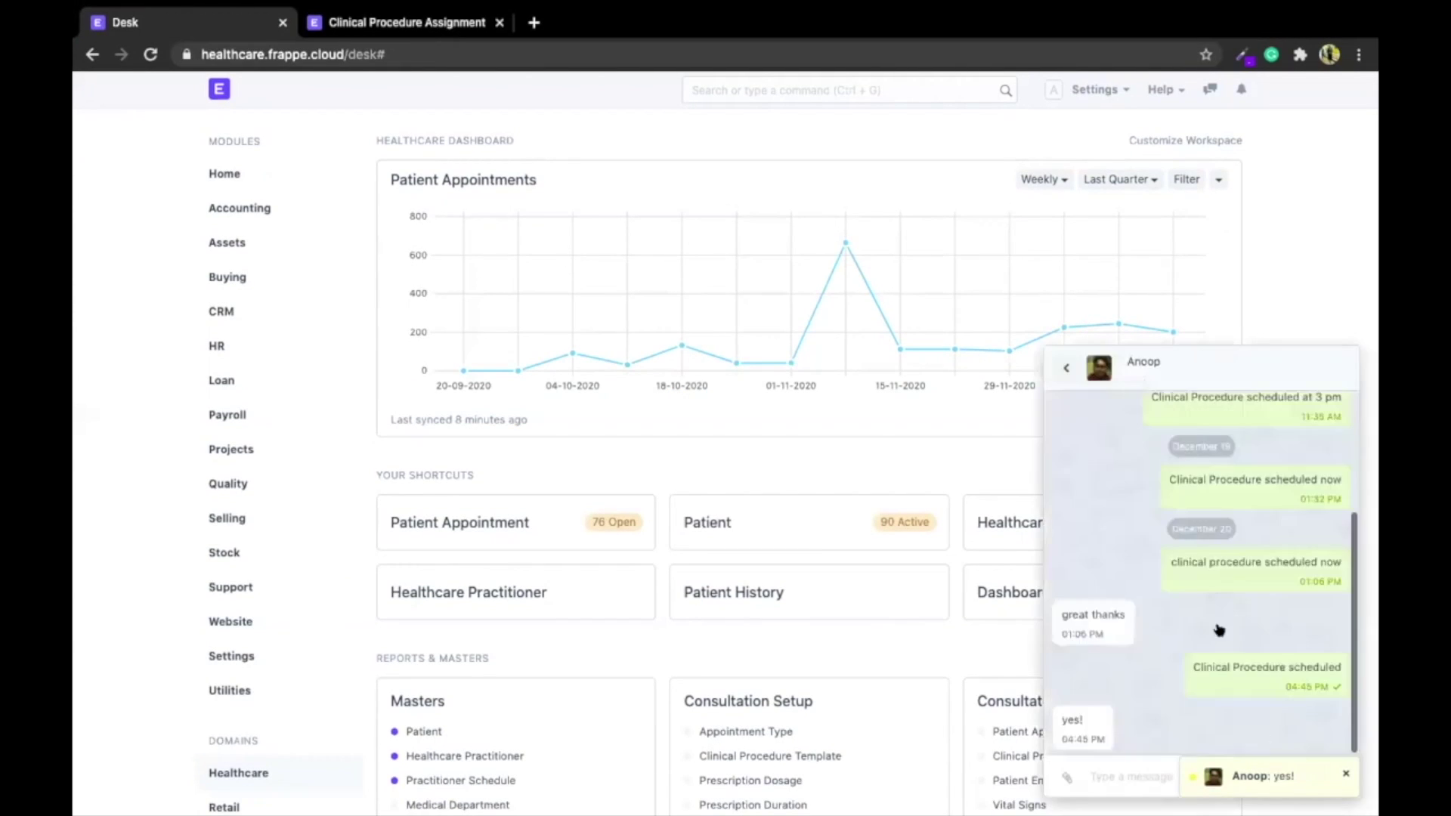
left_click(1066, 368)
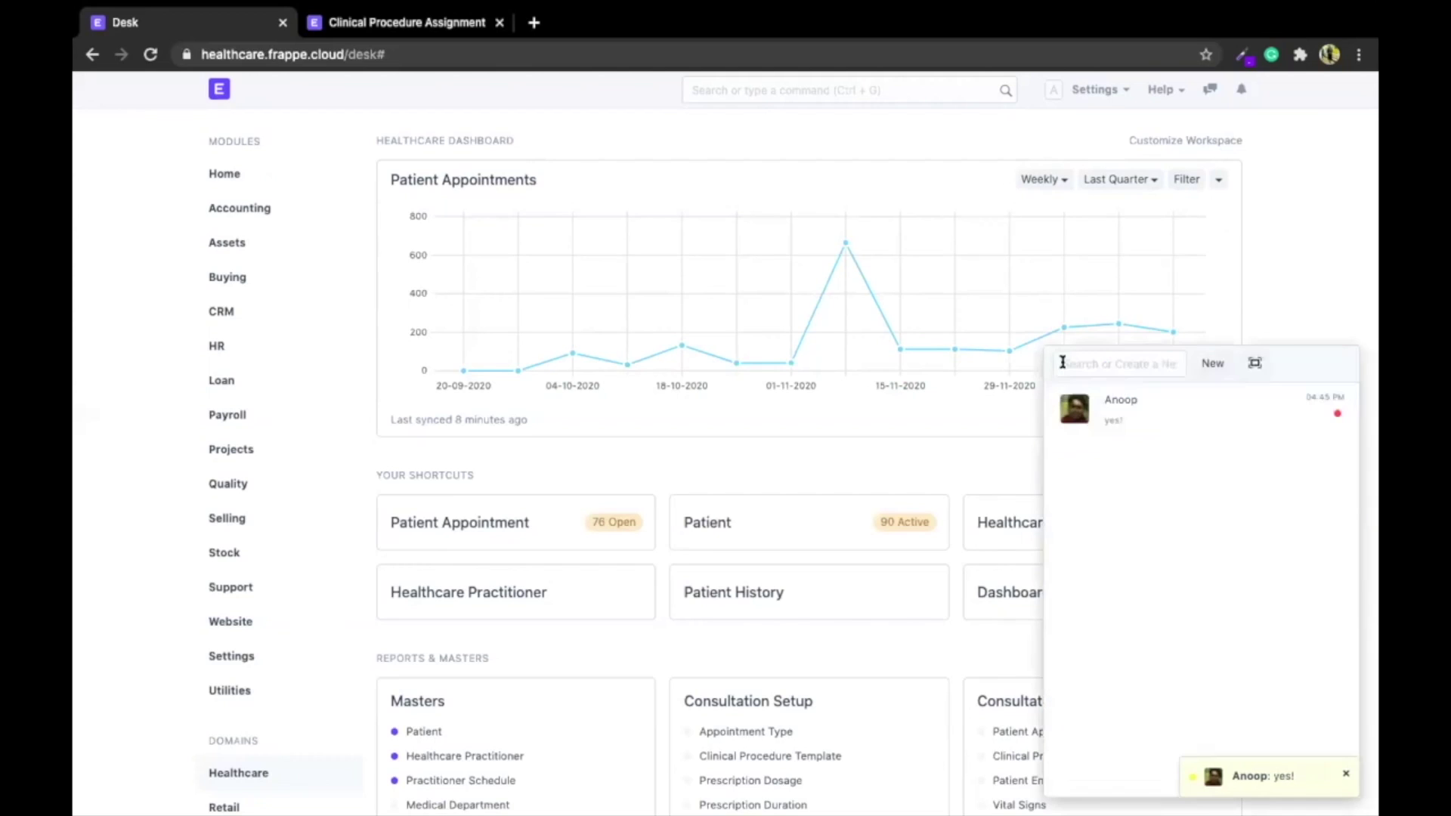
left_click(1260, 327)
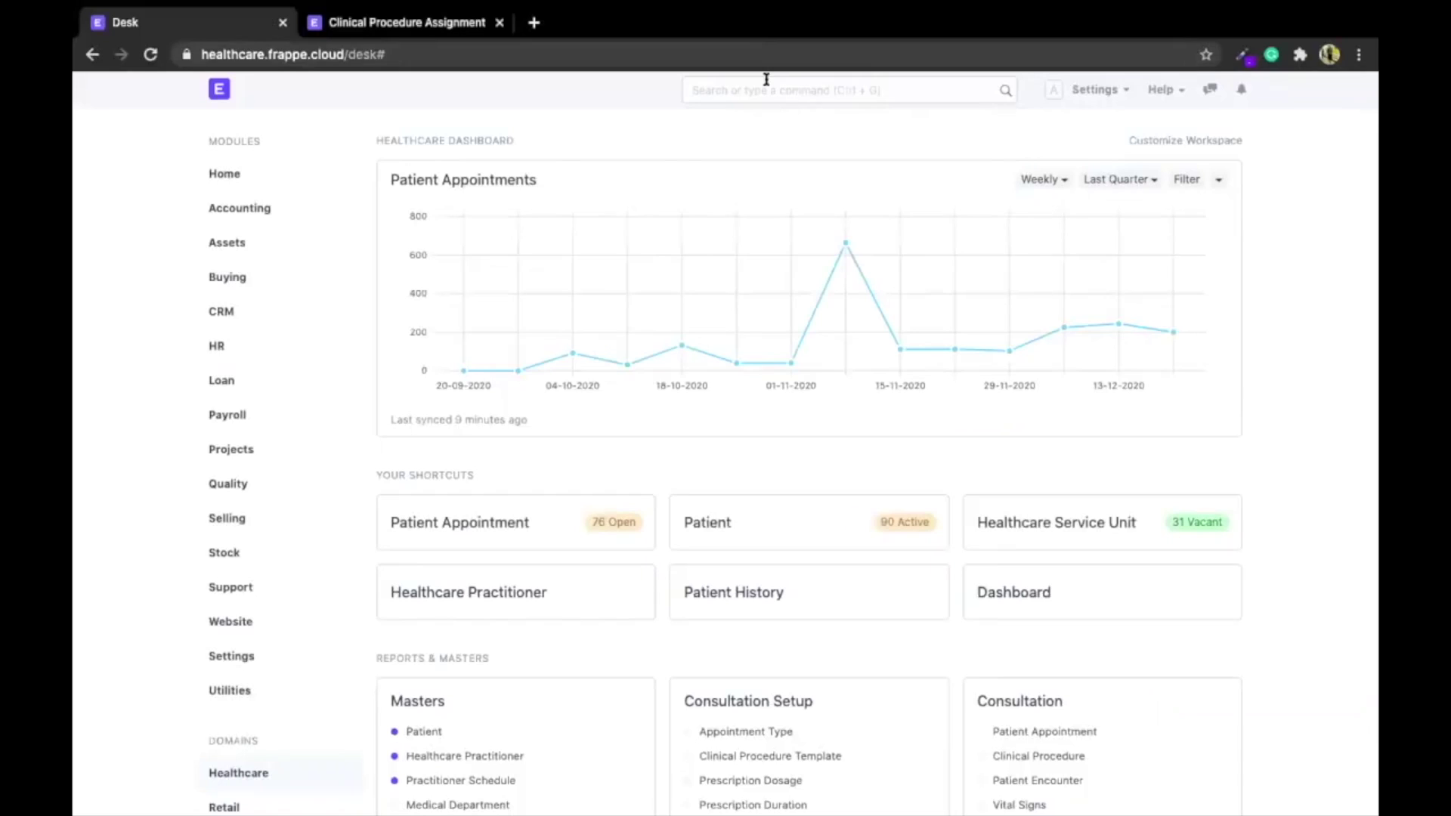
Open the Healthcare Service Unit list via a 'healthcare service' search and show it as a tree
left_click(765, 83)
type("healthcare ")
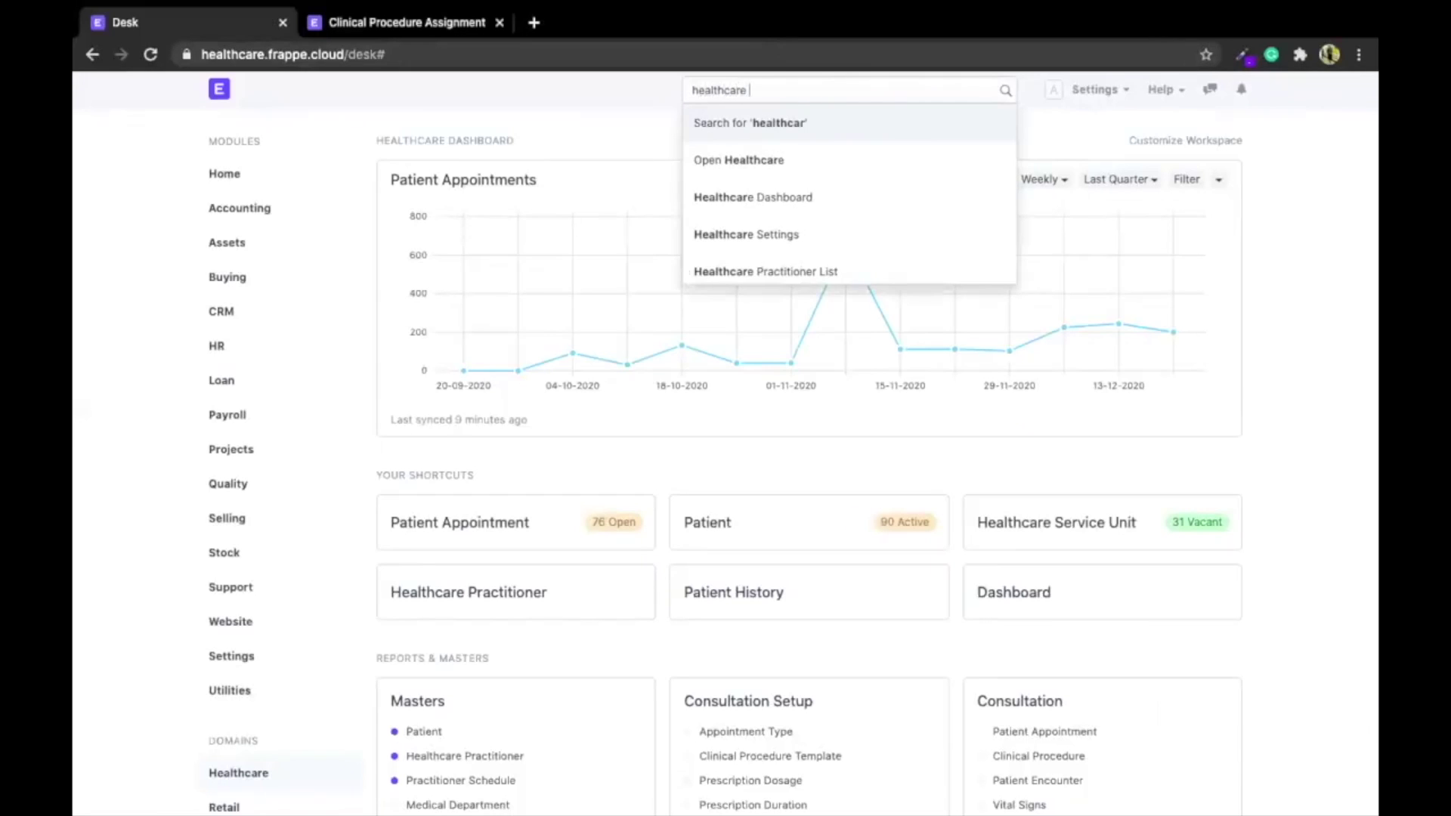
type("service")
key("Down")
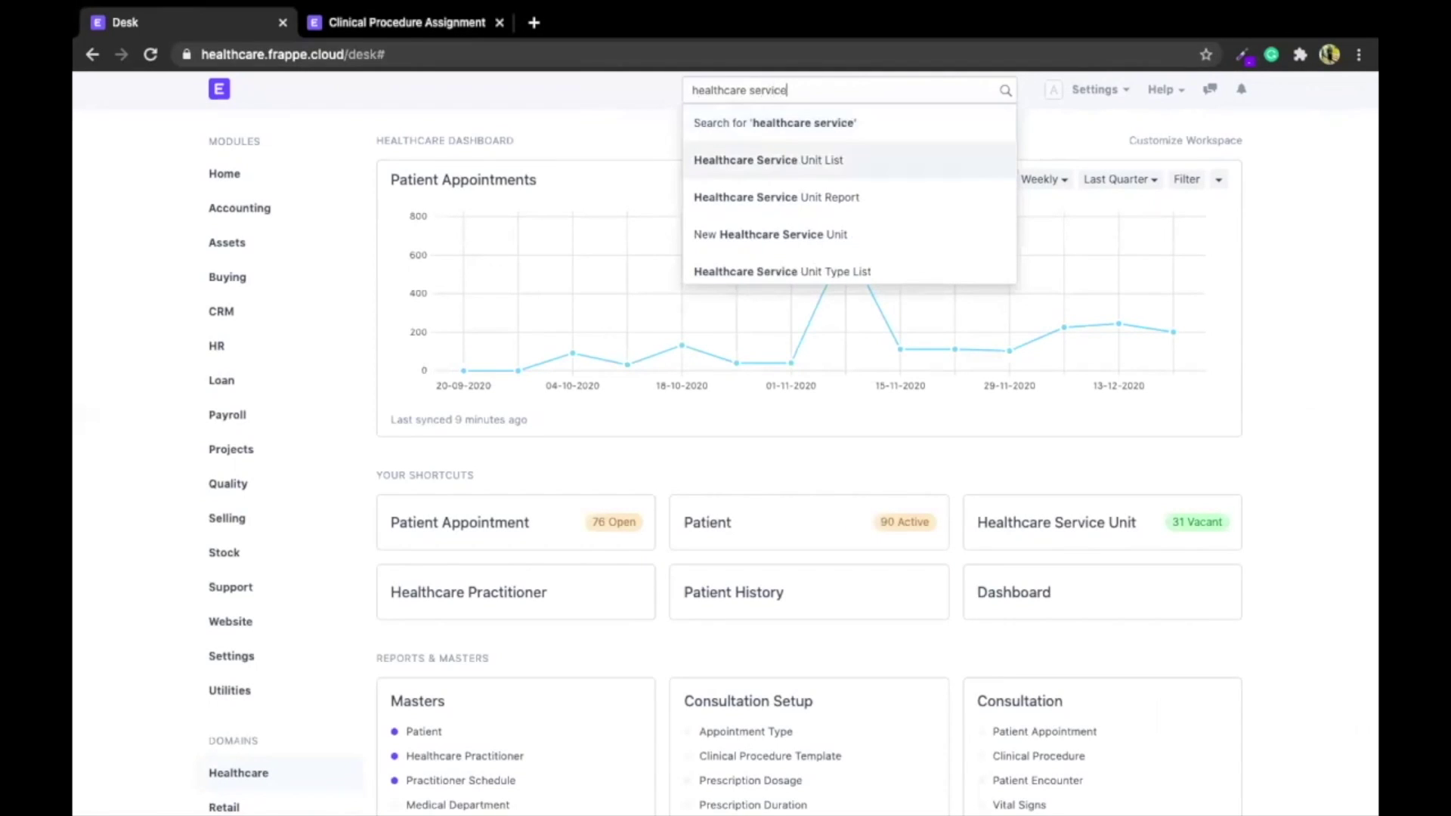
key("Return")
left_click(220, 278)
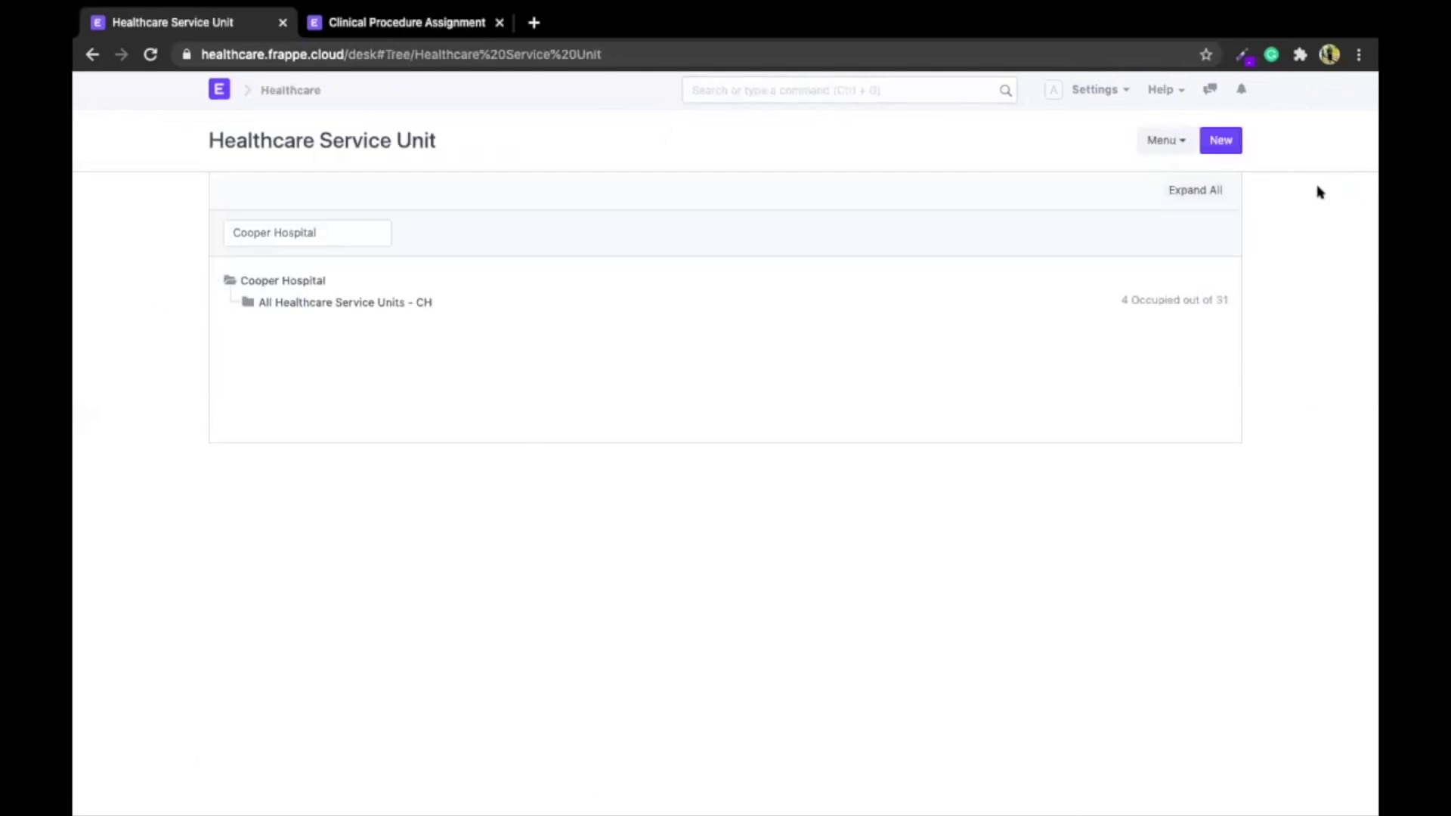
Expand every branch of the Cooper Hospital service unit tree and scroll through it
left_click(1201, 194)
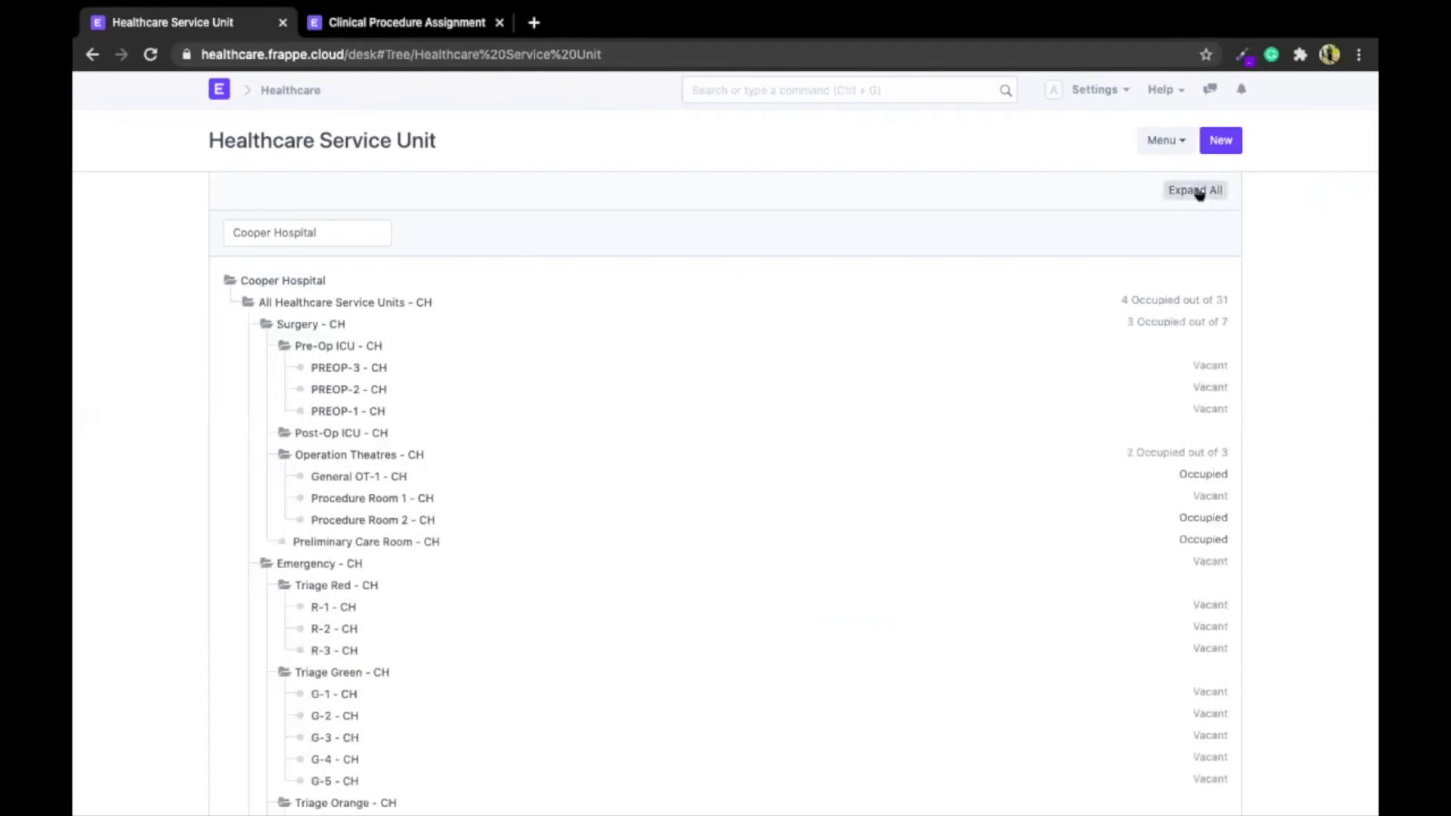
scroll(432, 269, "down", 2)
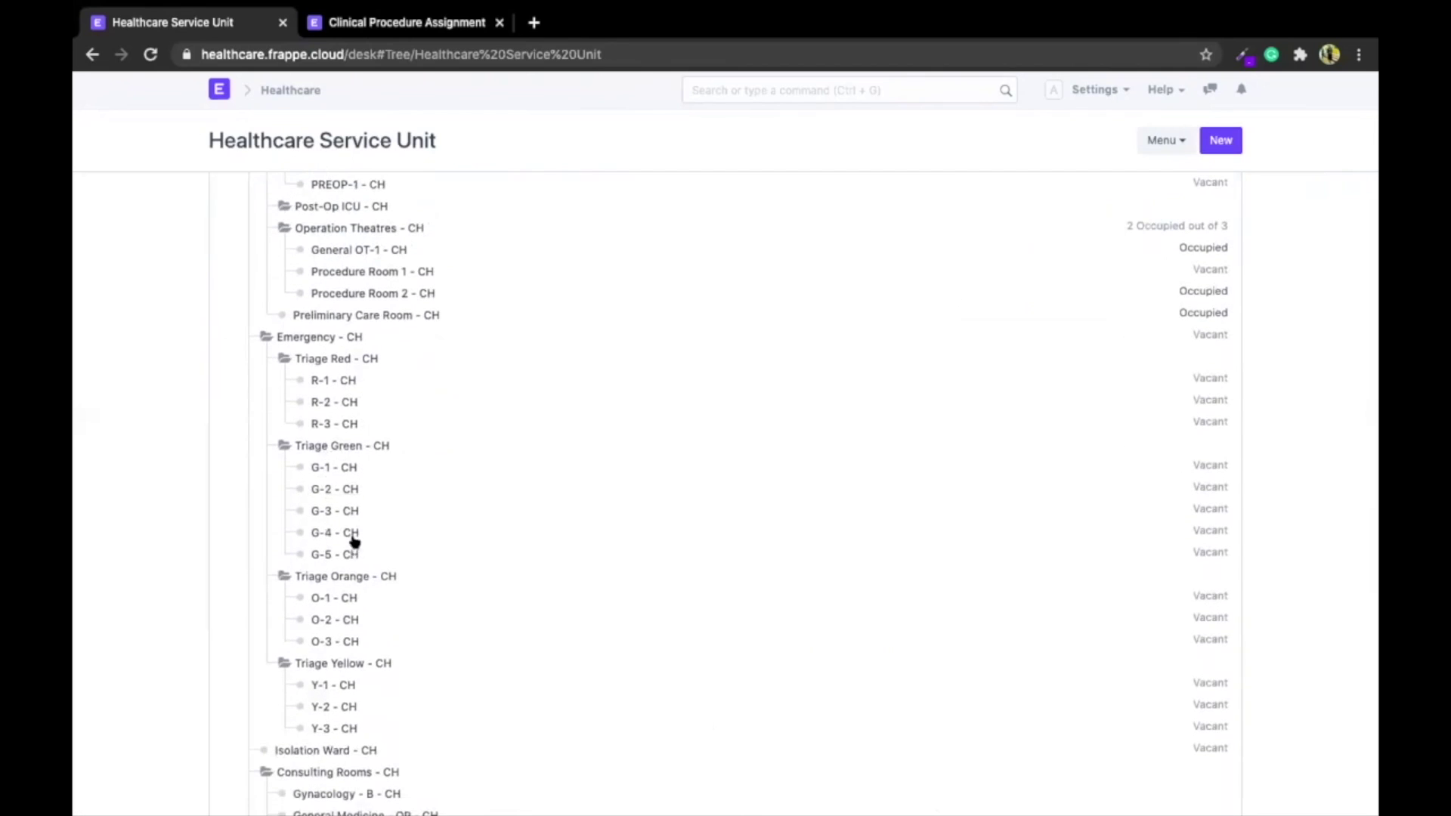
scroll(354, 542, "down", 4)
scroll(354, 542, "up", 7)
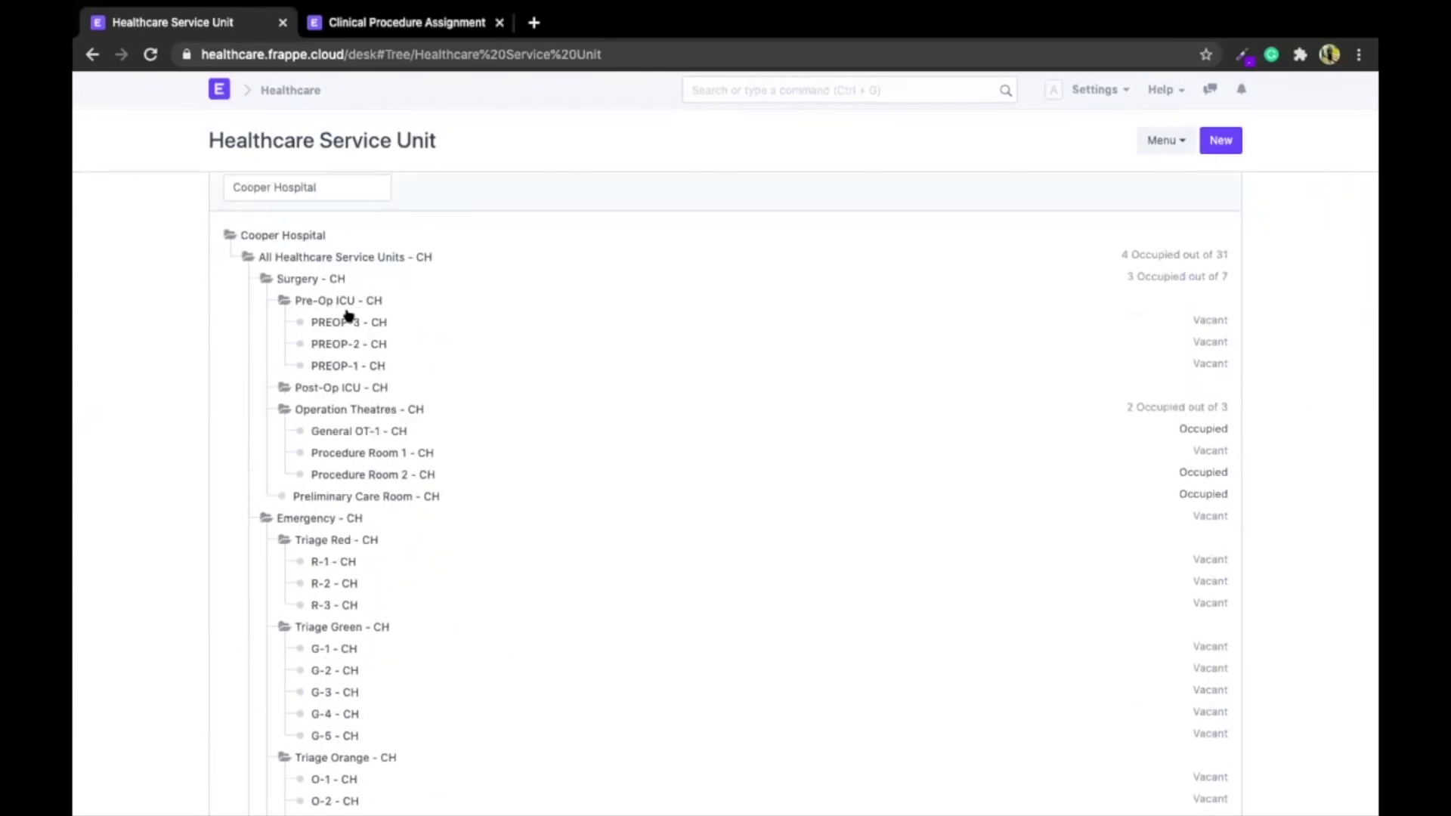
scroll(381, 382, "down", 1)
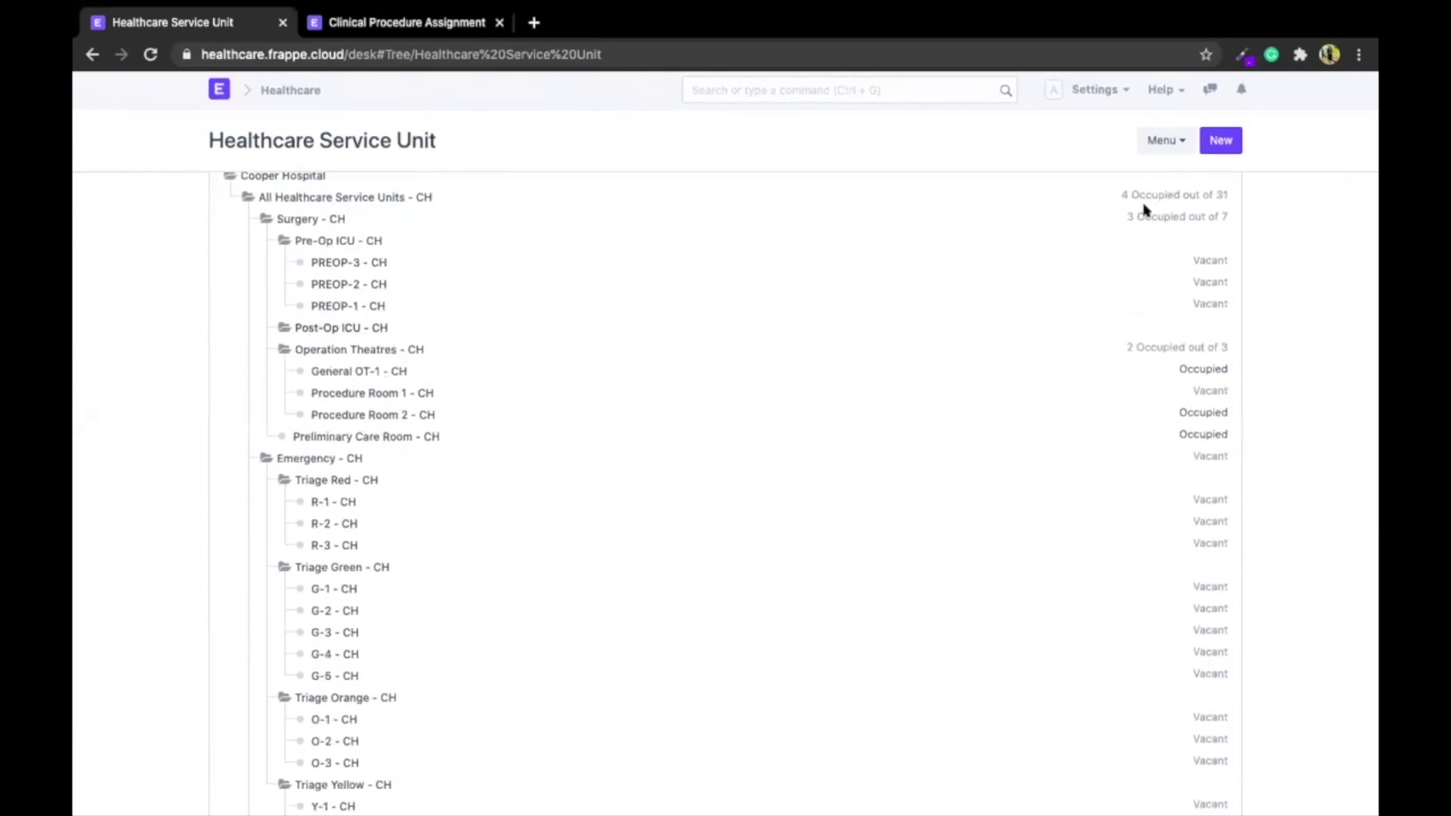
scroll(1167, 457, "down", 1)
scroll(1167, 458, "down", 1)
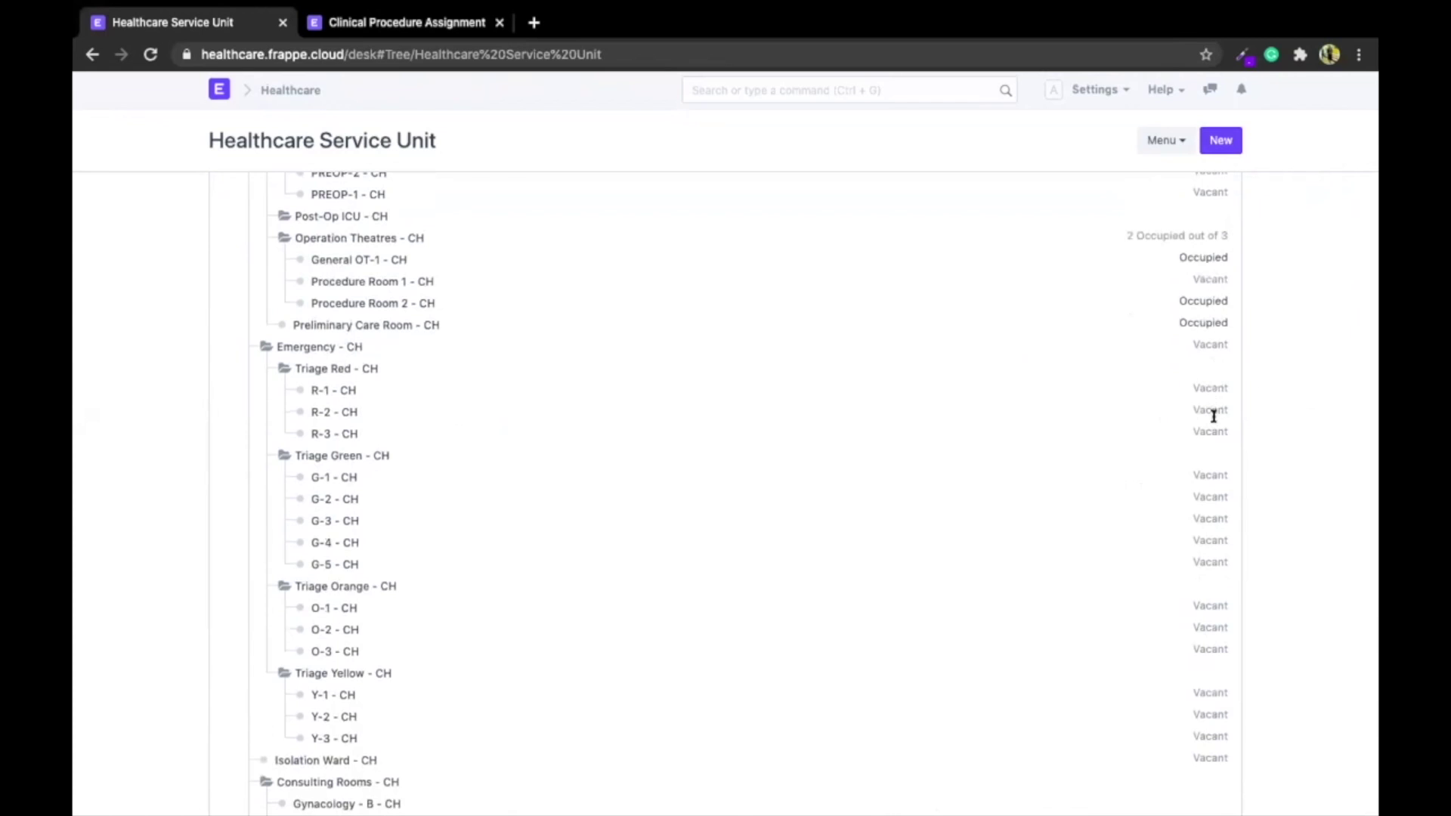
scroll(1214, 415, "down", 6)
scroll(1212, 423, "up", 10)
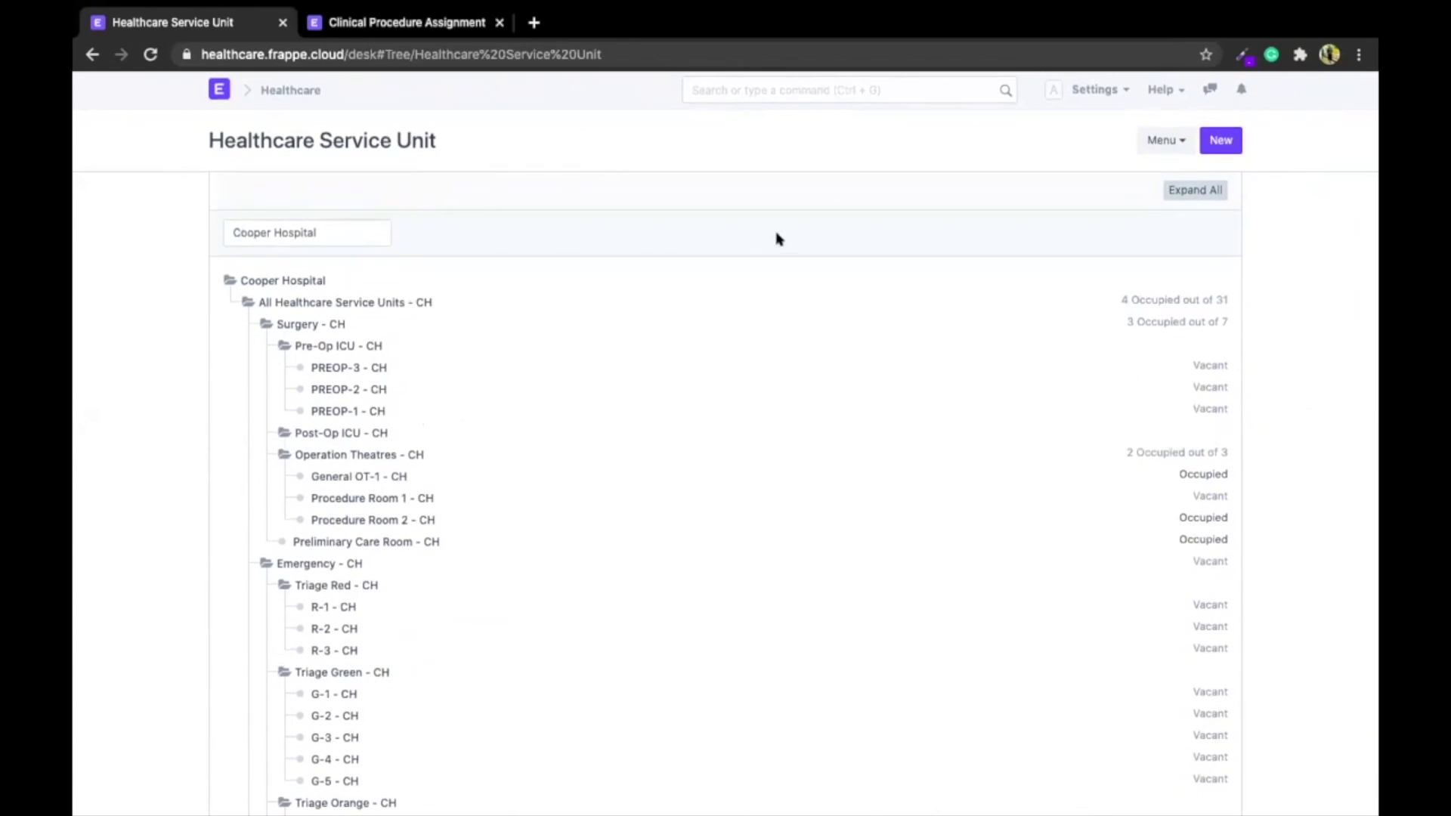
Switch the tree's company to Awesome Care, then back to Cooper Hospital
left_click(343, 239)
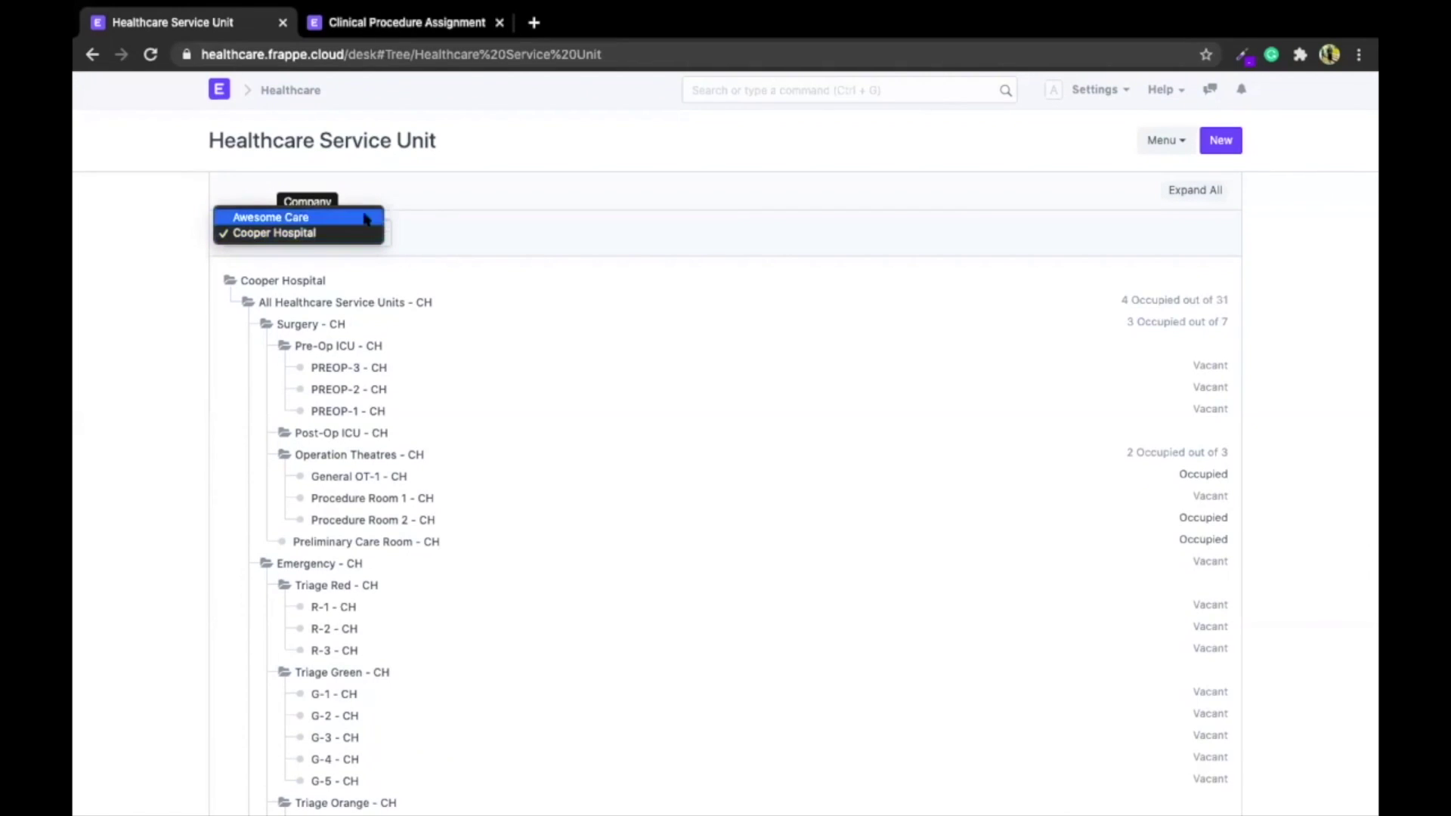
left_click(365, 218)
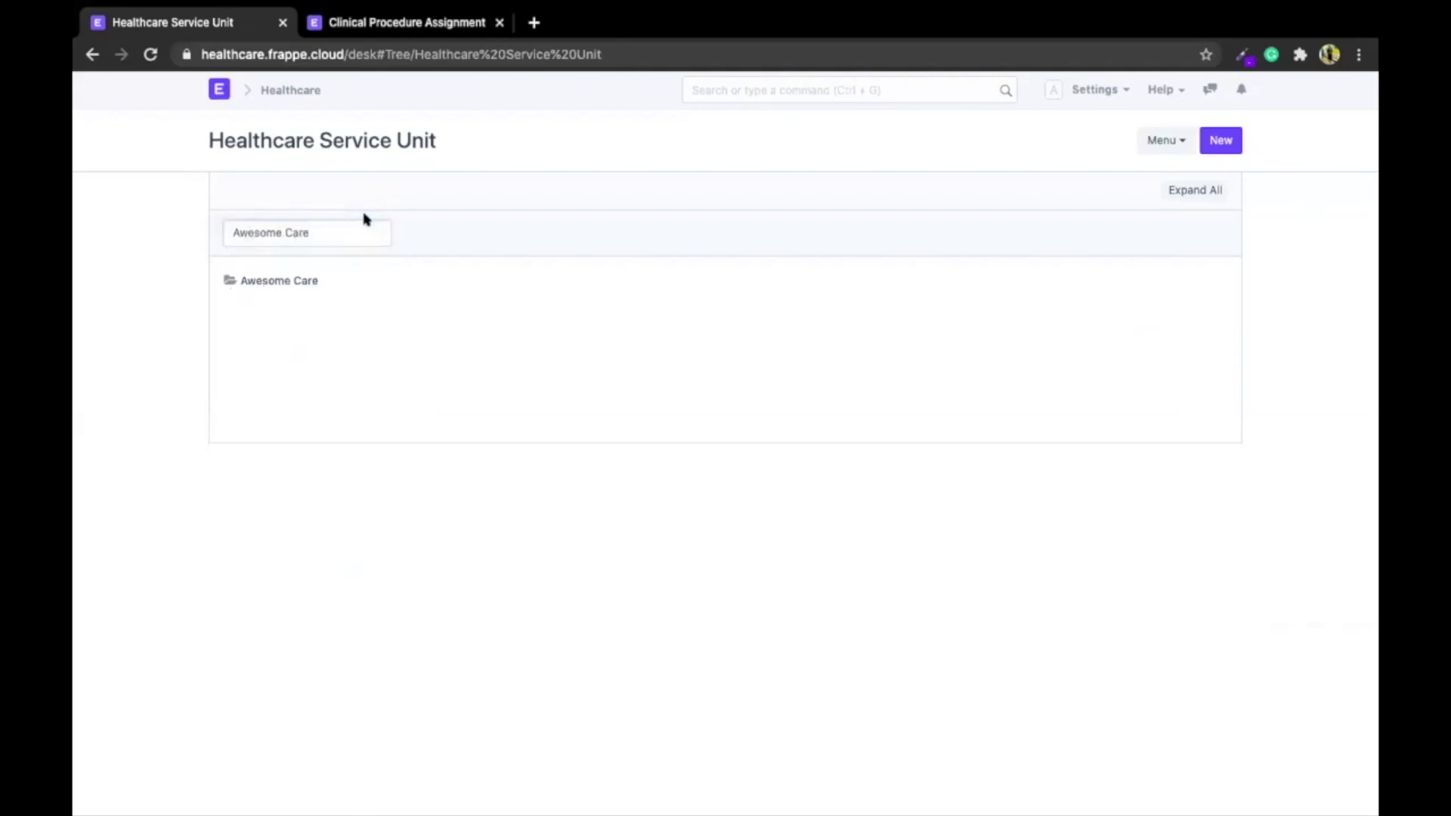
left_click(269, 235)
left_click(270, 248)
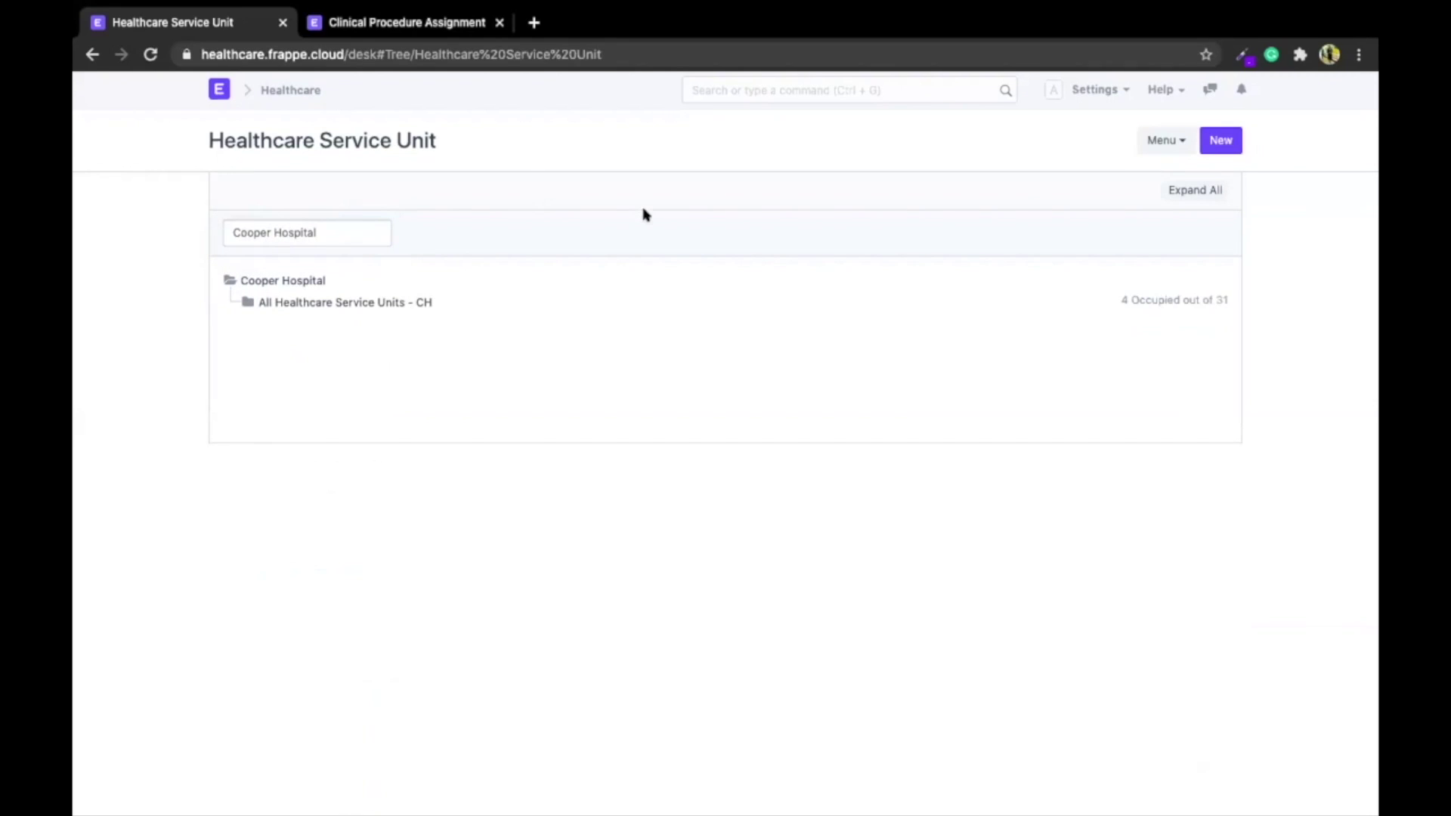
left_click(832, 79)
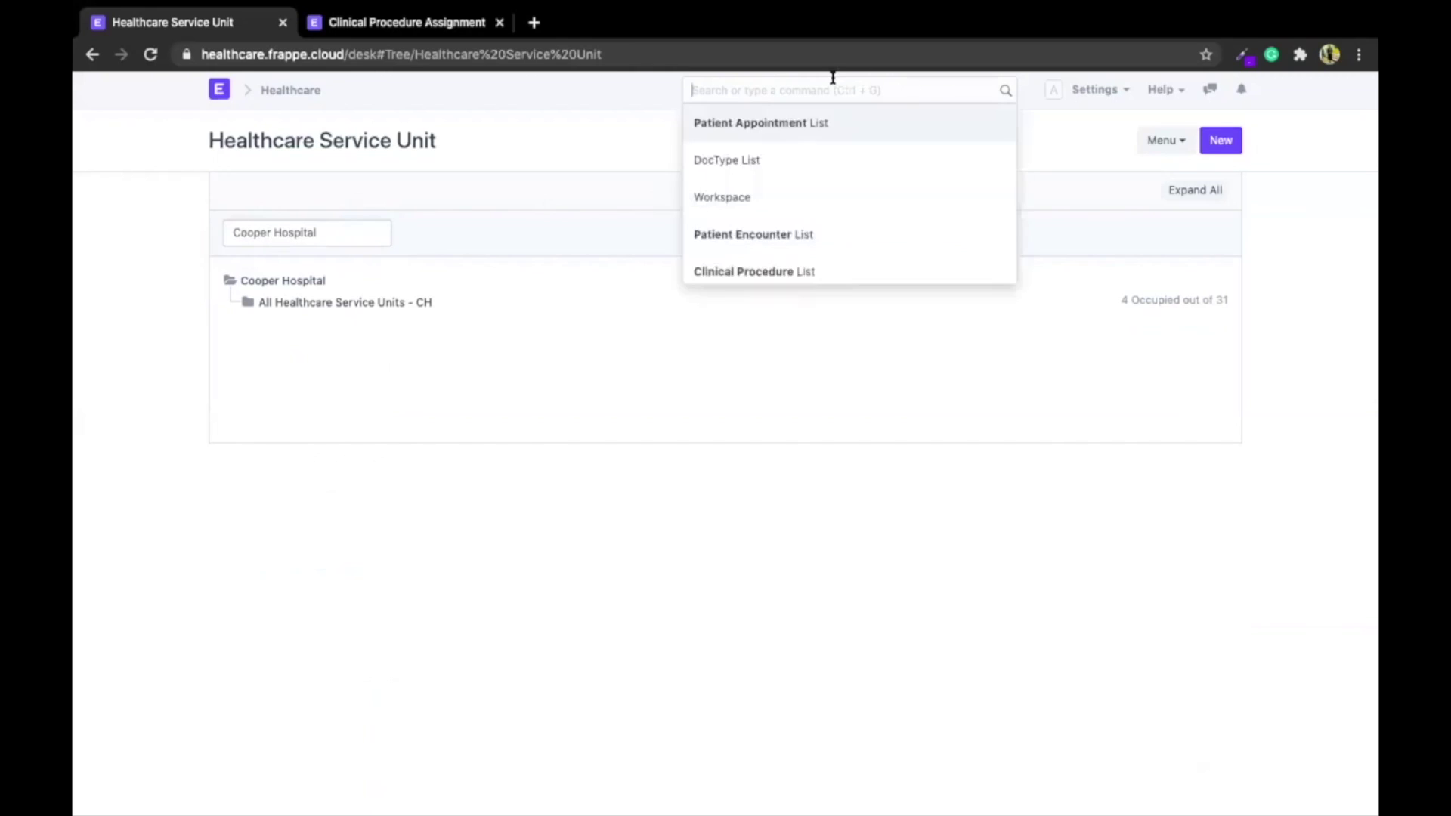
Open the HLC-PT-BT template from the Clinical Procedure Template list
type("clinical")
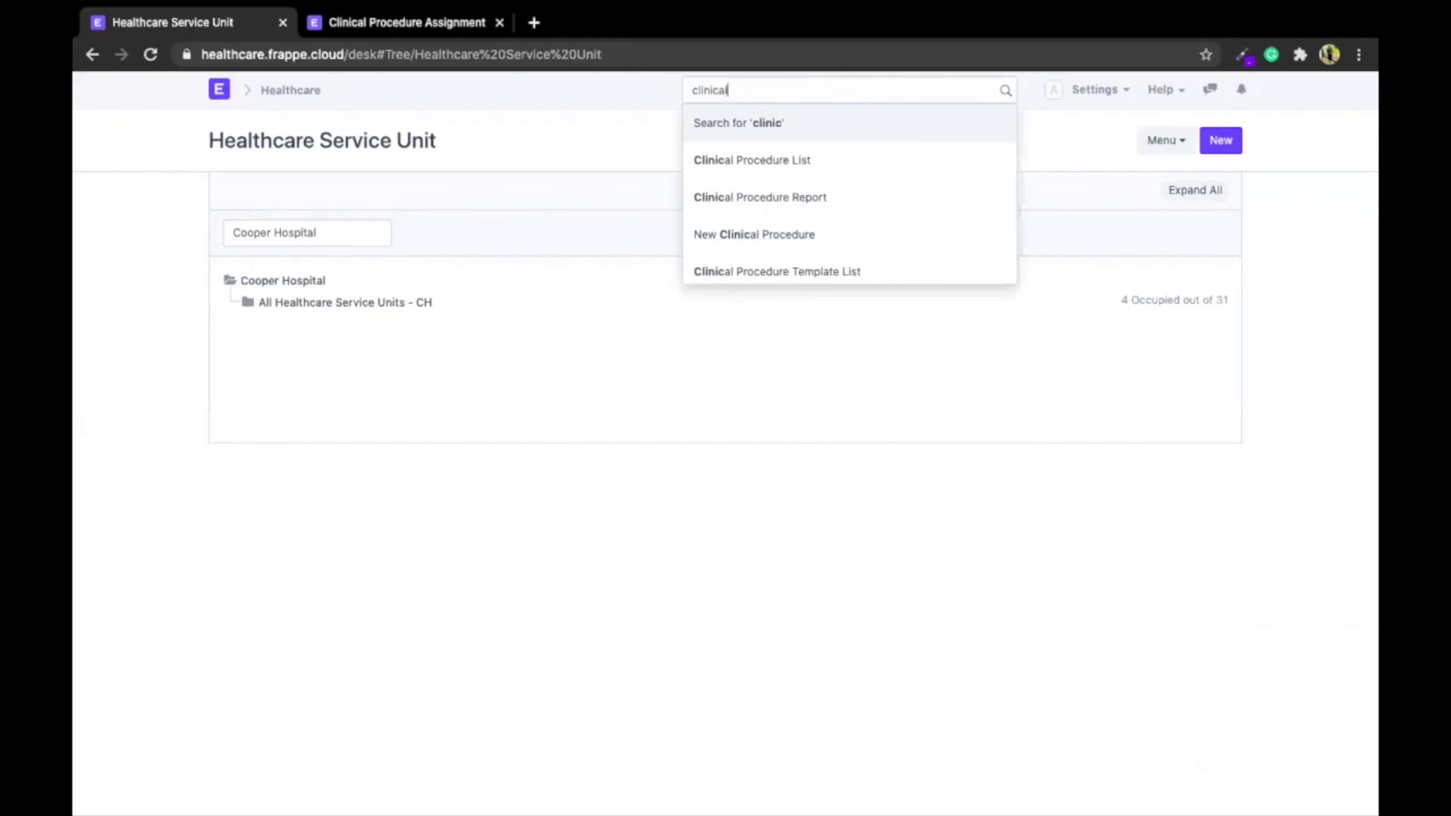
type(" pro")
key("Down")
key("Down")
key("Down")
key("Down")
key("Return")
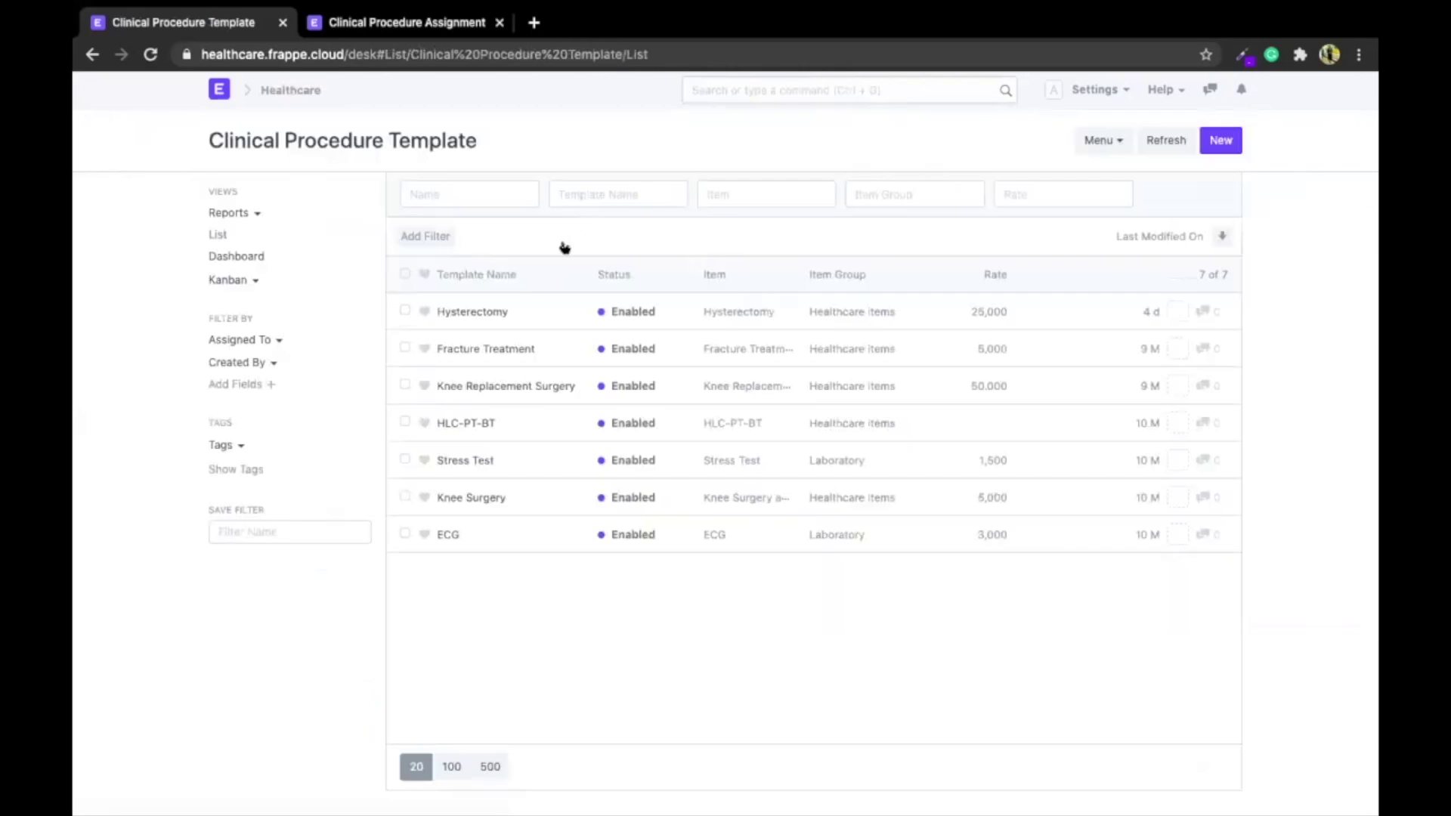
left_click(466, 423)
Expand the template's Medical Coding and Sample Collection sections and review them
scroll(323, 485, "down", 5)
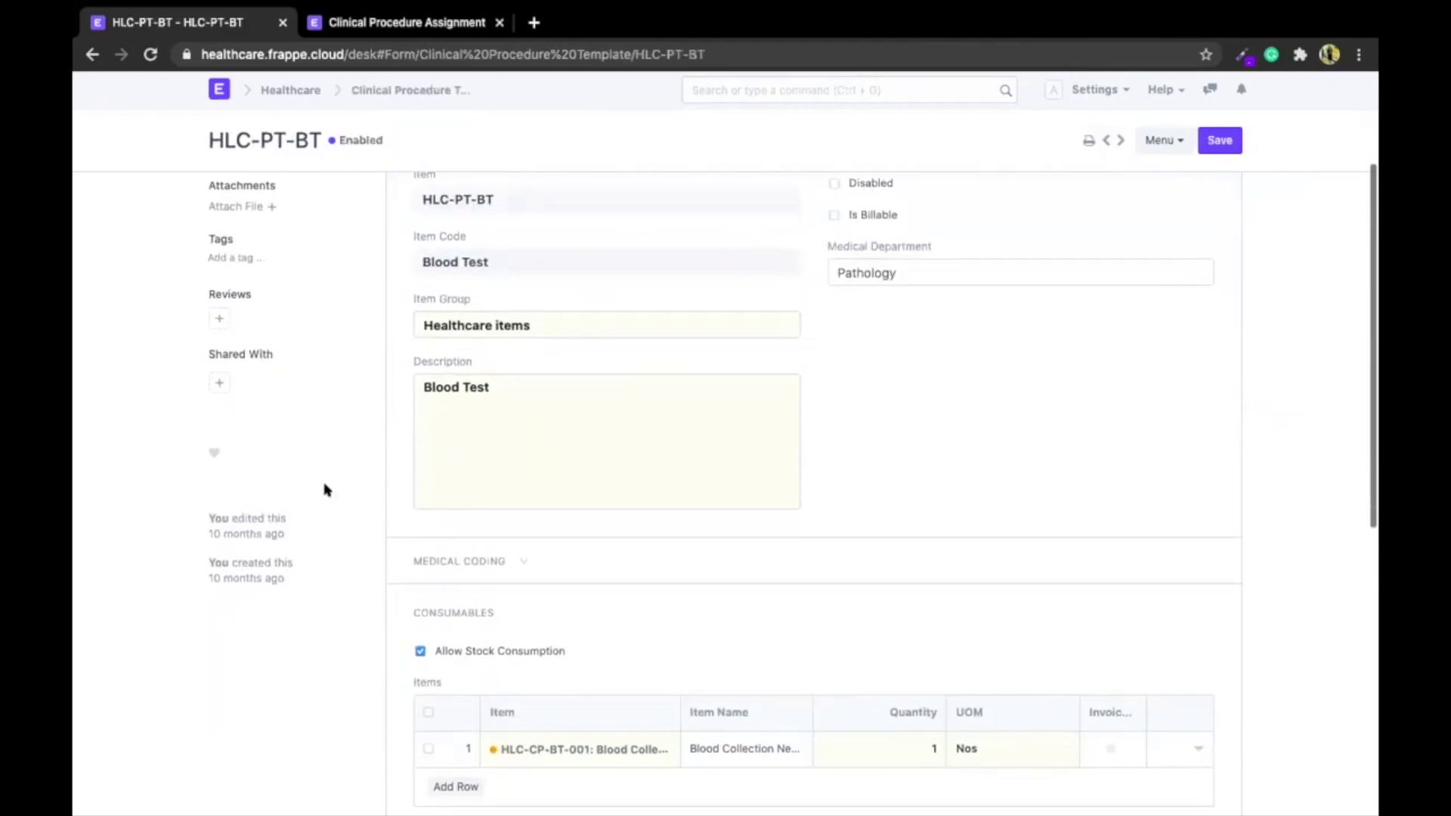
scroll(975, 371, "up", 2)
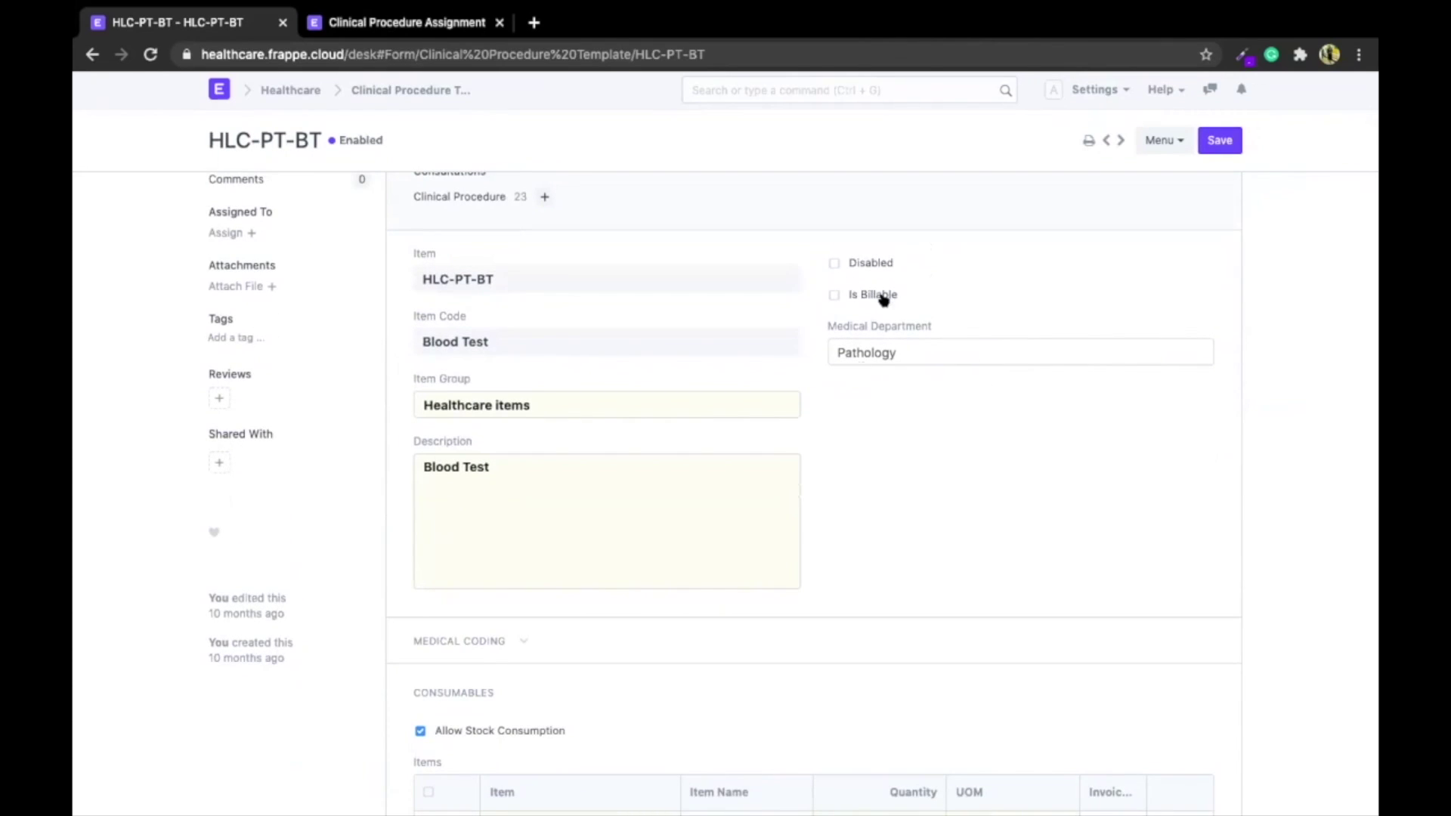
scroll(897, 456, "down", 4)
left_click(469, 395)
scroll(469, 396, "down", 5)
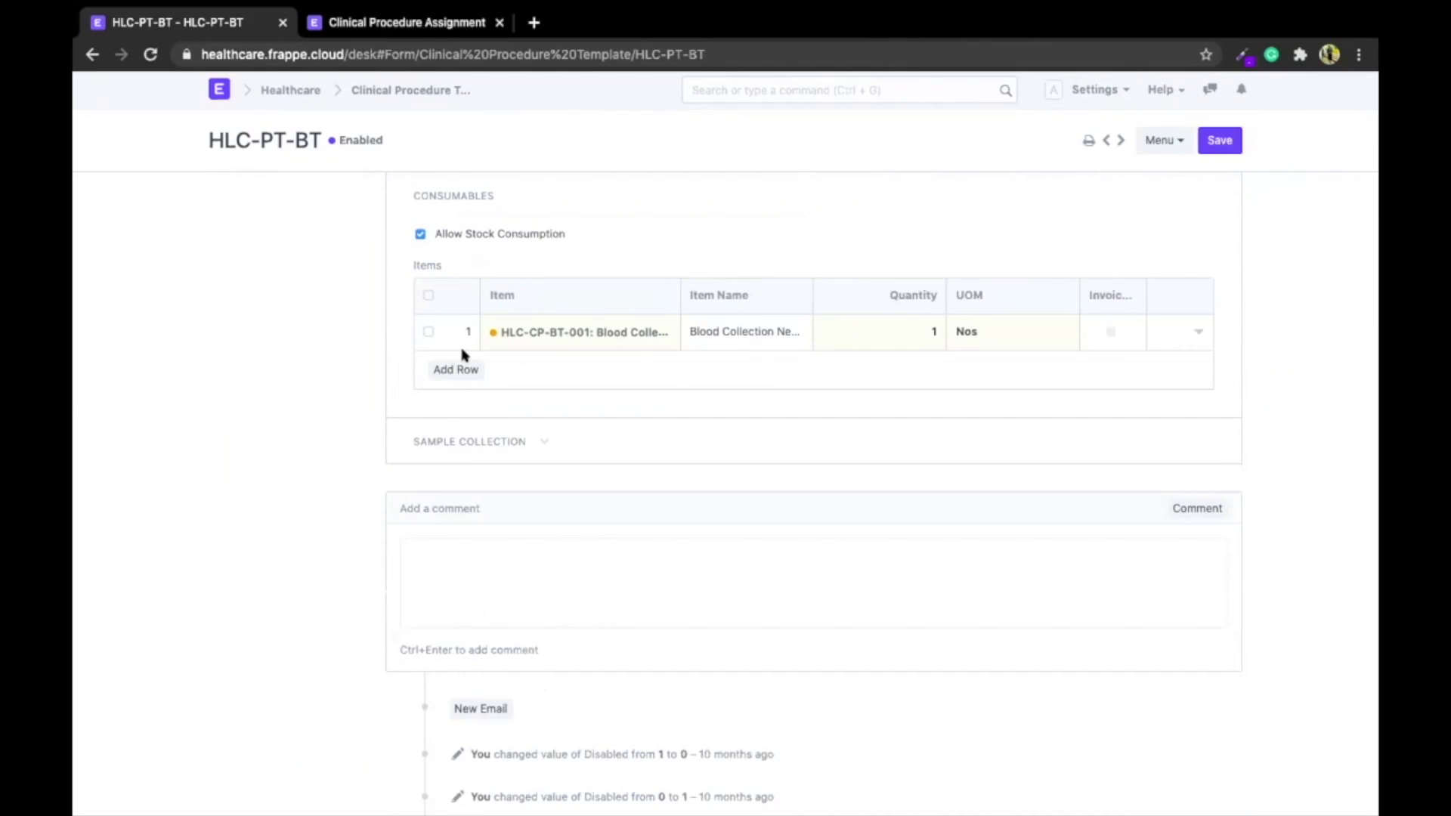
left_click(470, 443)
scroll(324, 496, "down", 2)
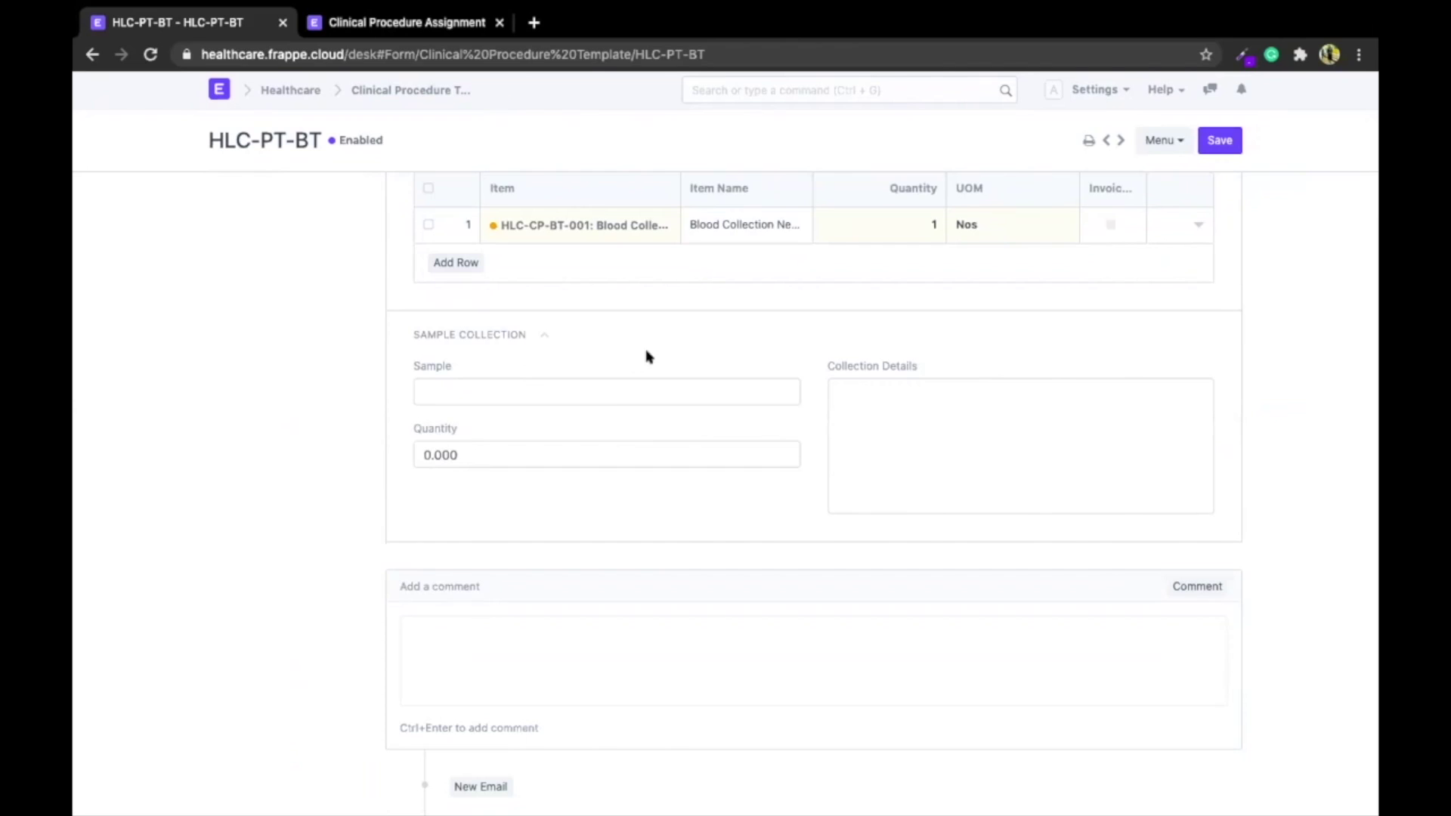
scroll(646, 356, "up", 8)
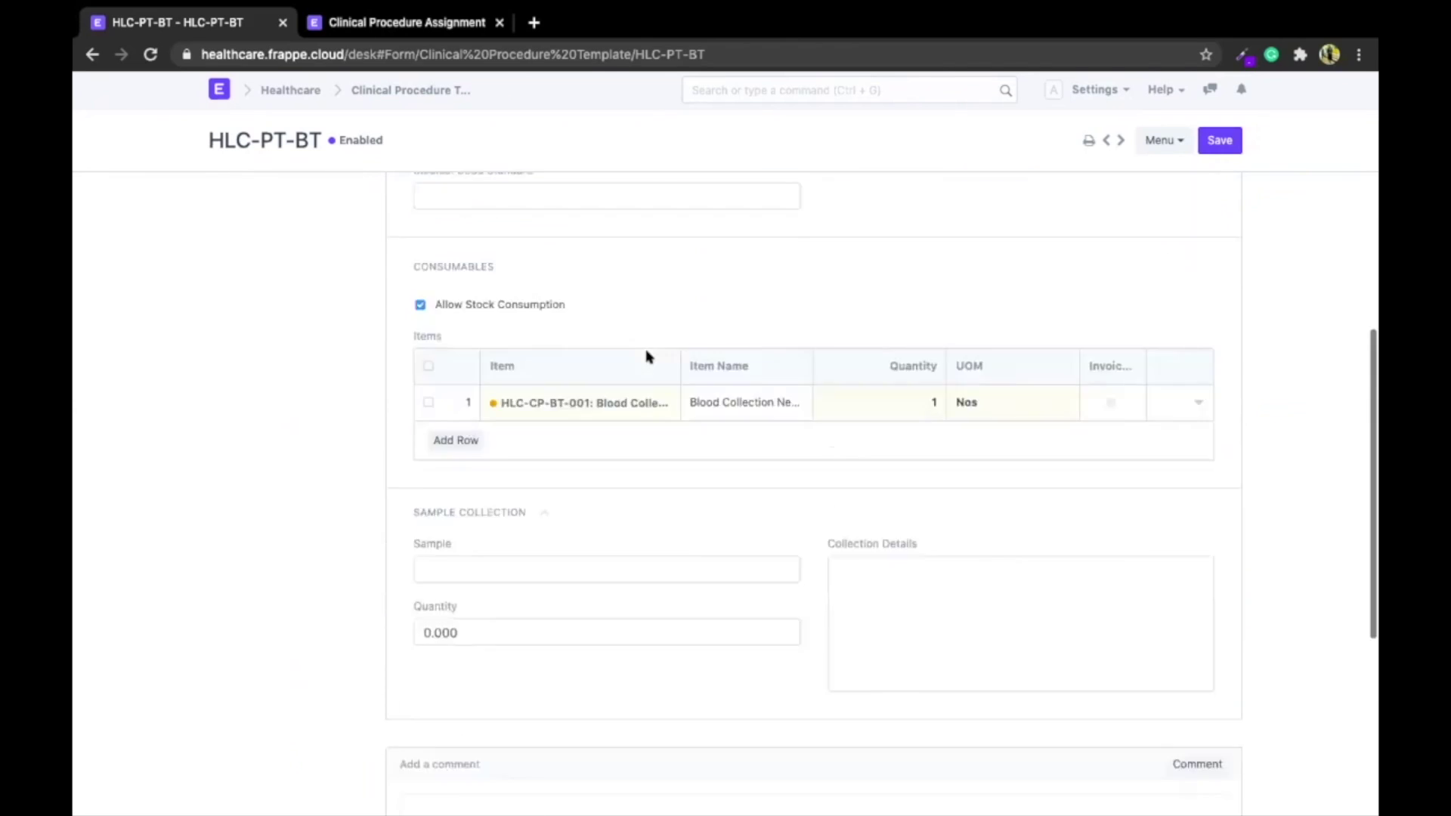
Open the Exercise Type list via an 'exercise' search and select Upper Limb Training - Resistance
left_click(766, 90)
type("exercuse")
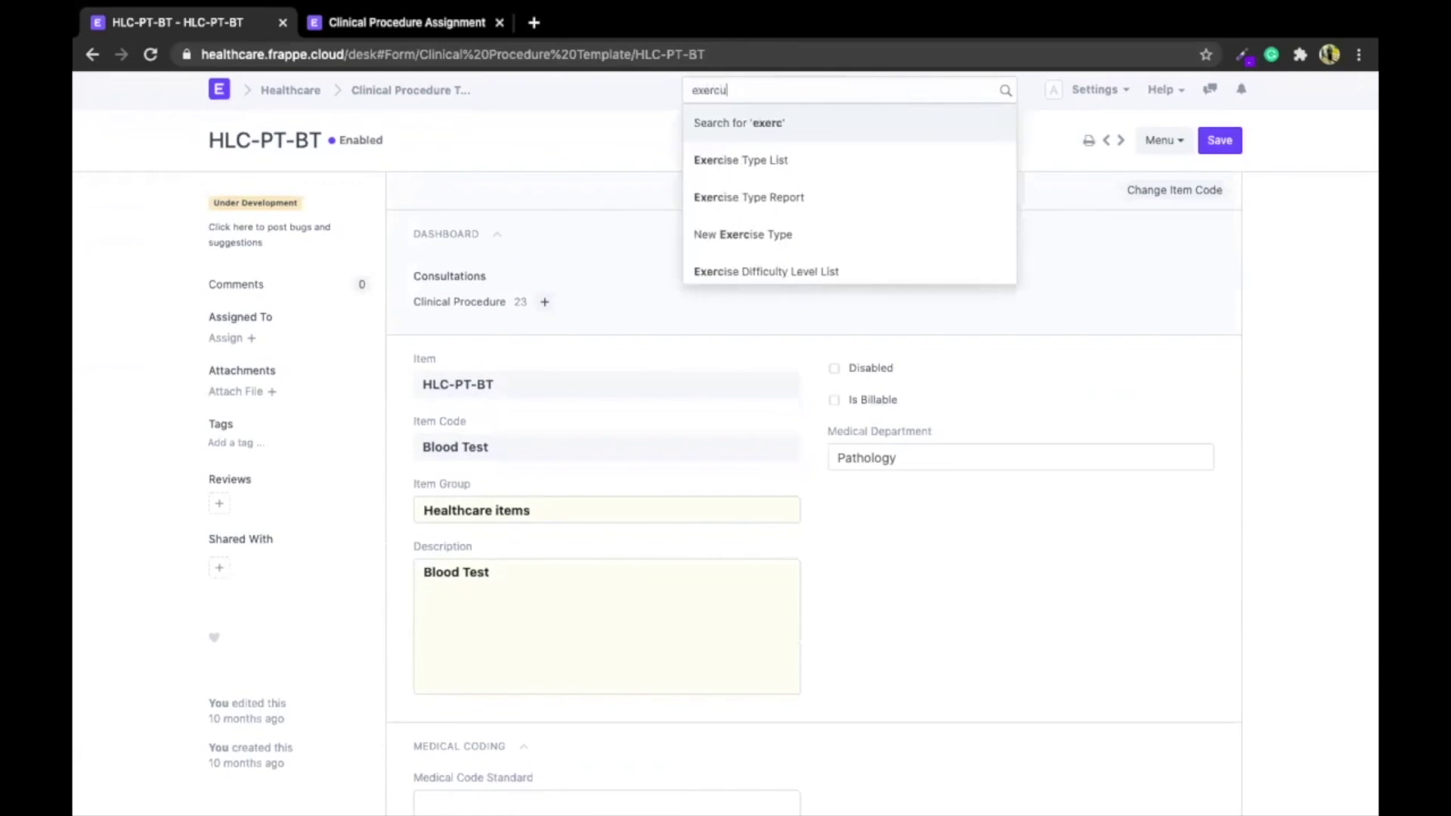
key("BackSpace")
key("BackSpace")
key("BackSpace")
type("ise")
key("Down")
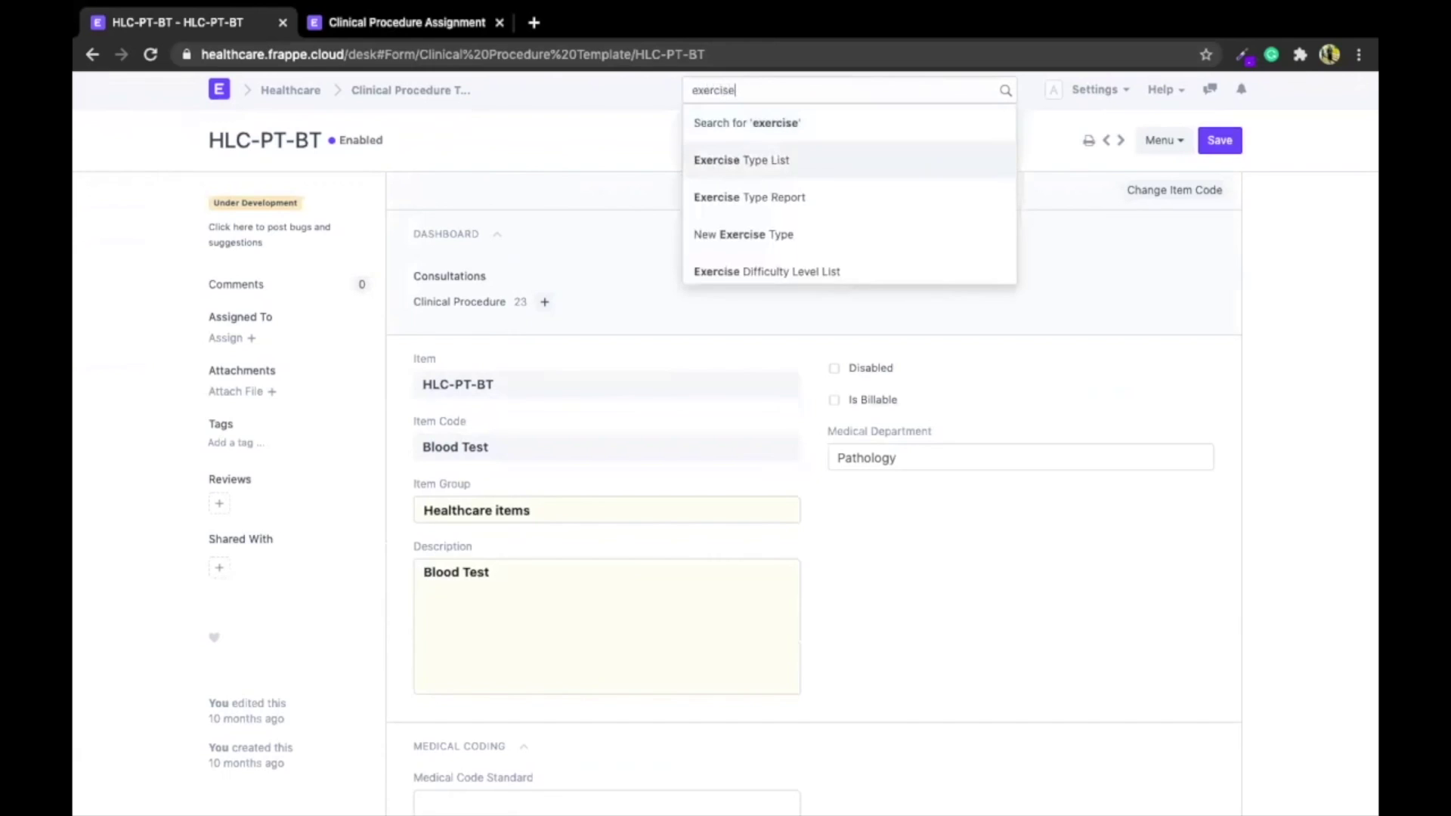
key("Return")
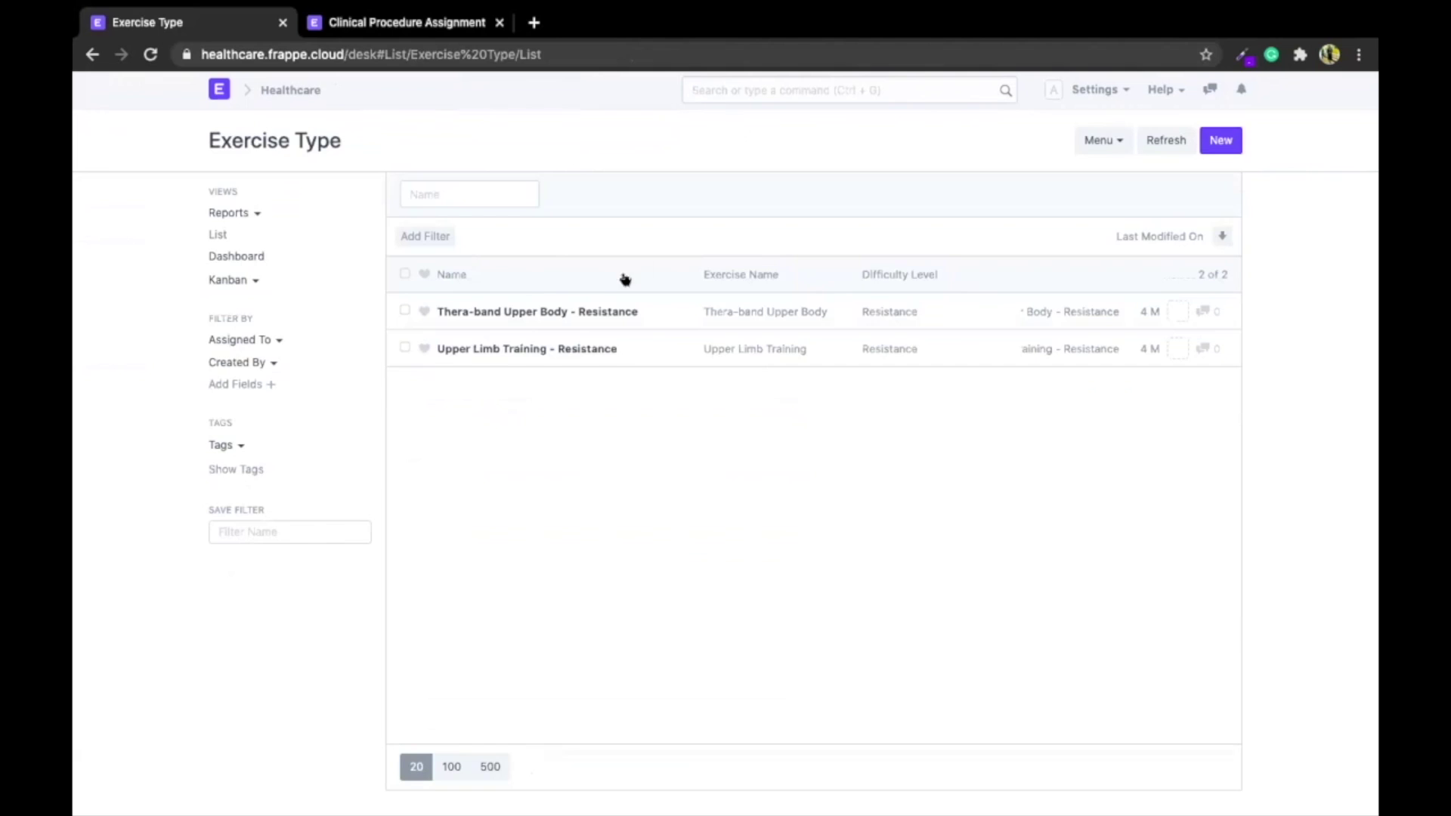
left_click(557, 349)
Review the exercise's steps, opening and closing the Step 1 editor without changes
scroll(334, 324, "down", 2)
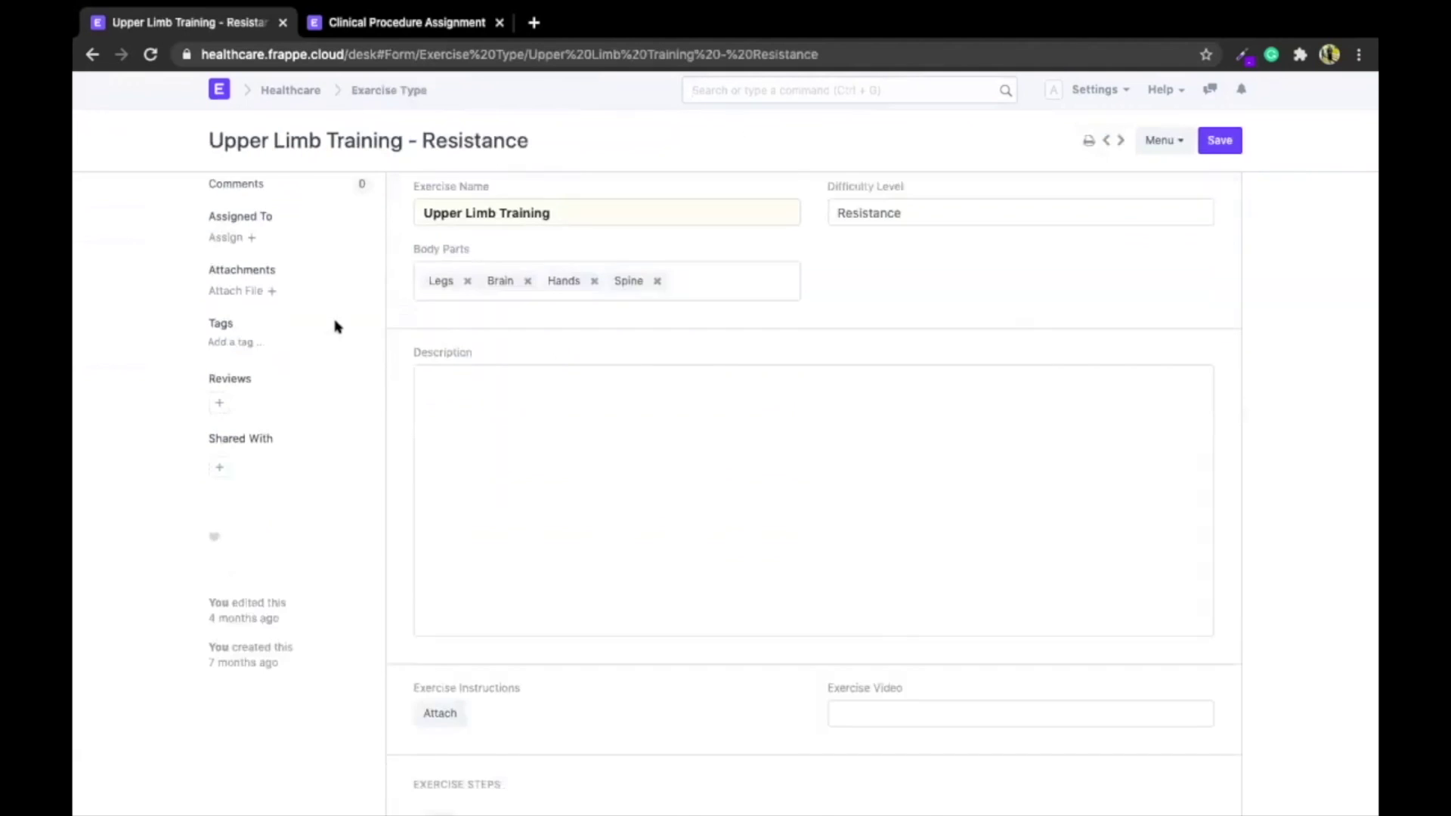
scroll(472, 282, "down", 7)
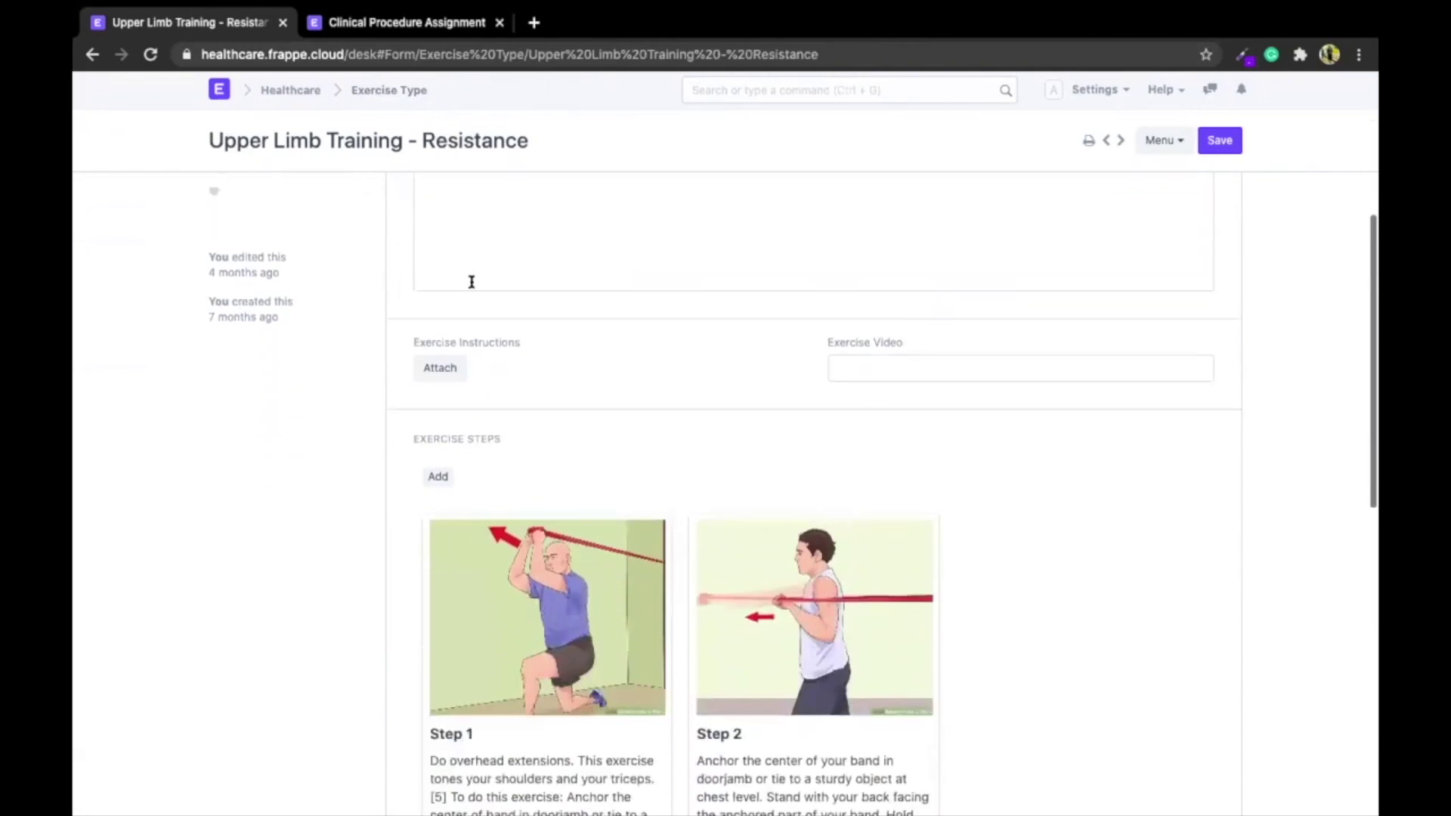
scroll(273, 503, "up", 2)
scroll(274, 504, "down", 2)
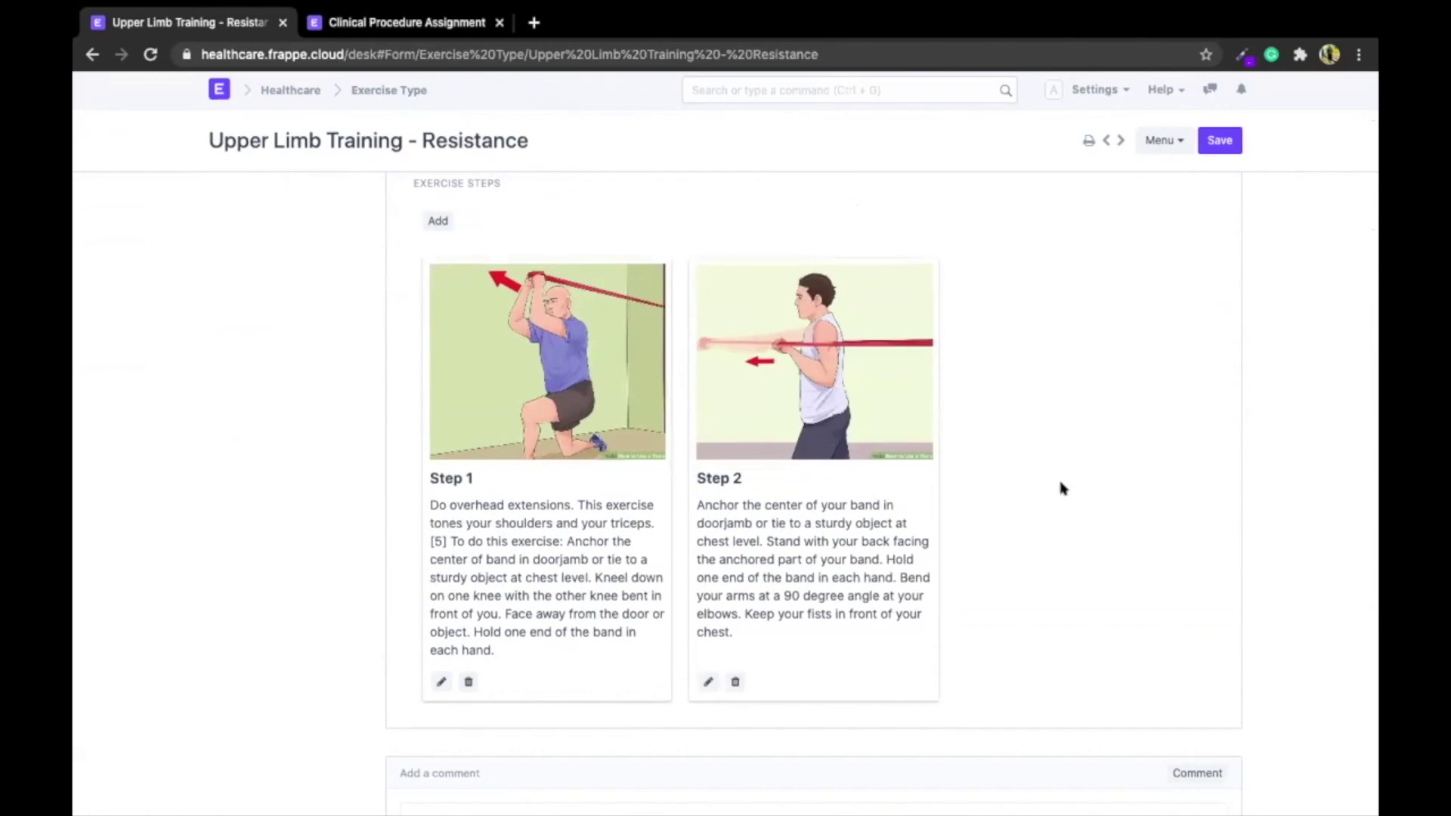
left_click(441, 682)
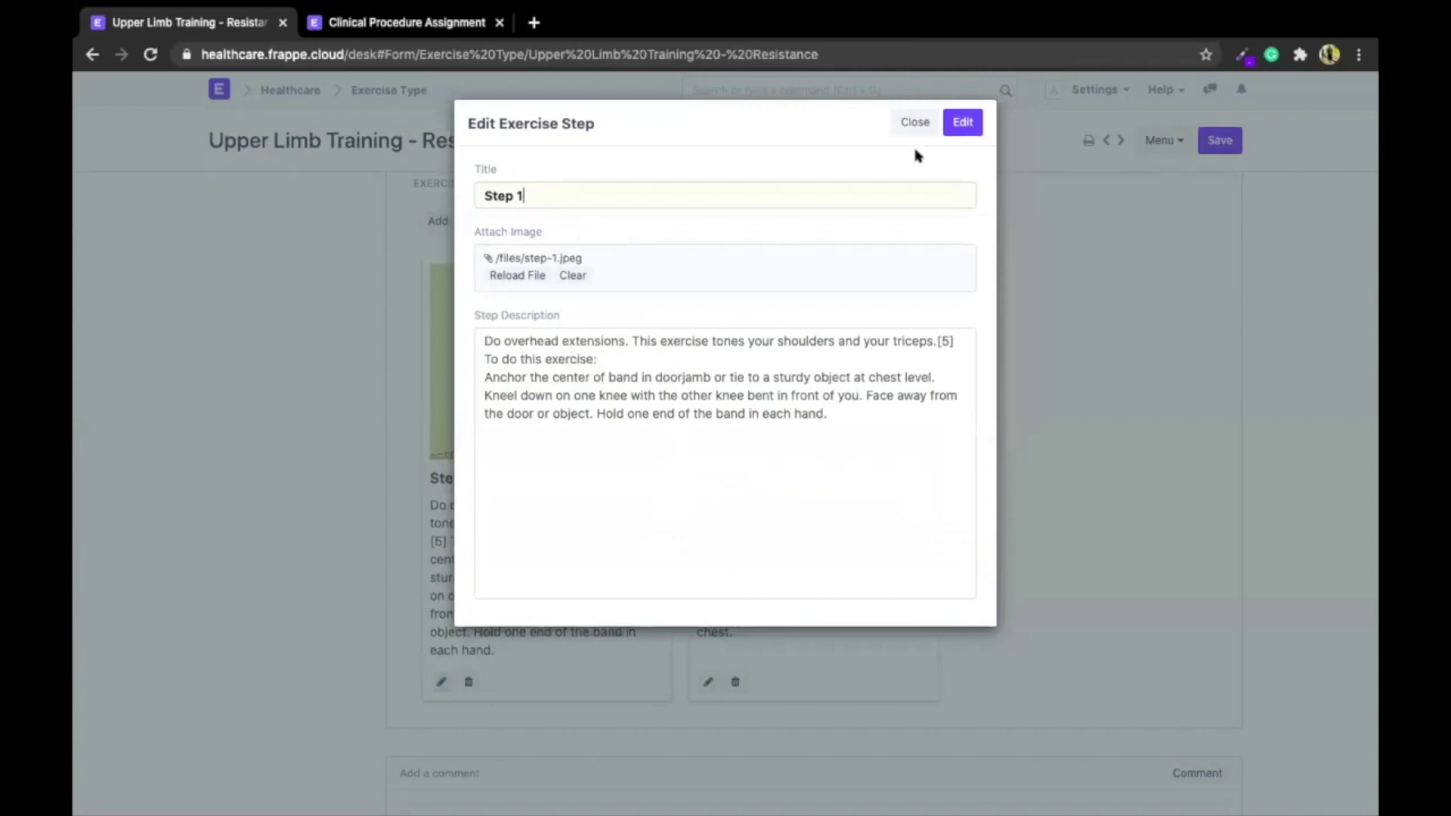
left_click(915, 123)
Check the Body Parts choices, then show the print preview with Step 1 and Step 2
scroll(166, 475, "up", 6)
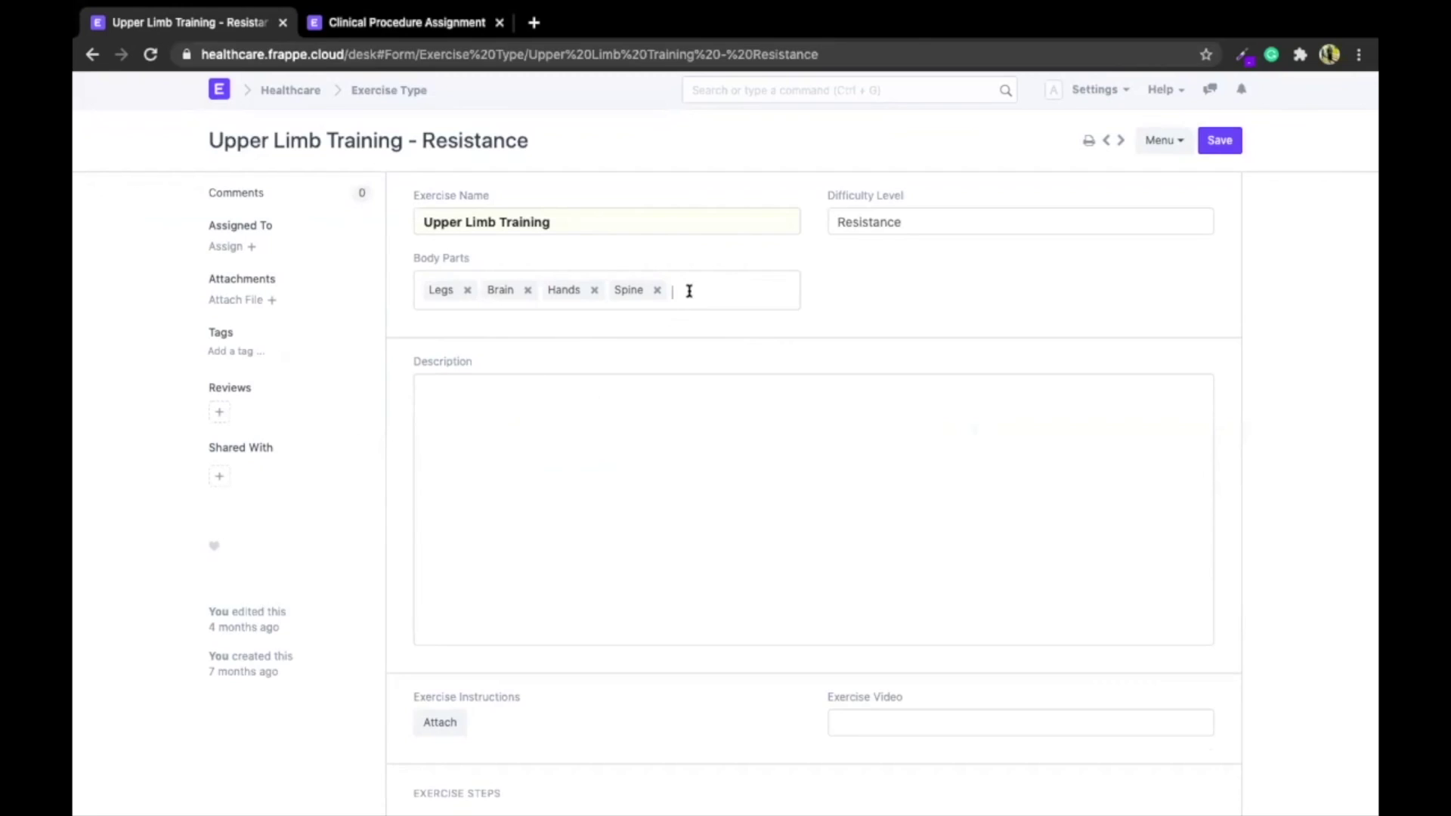
left_click(401, 311)
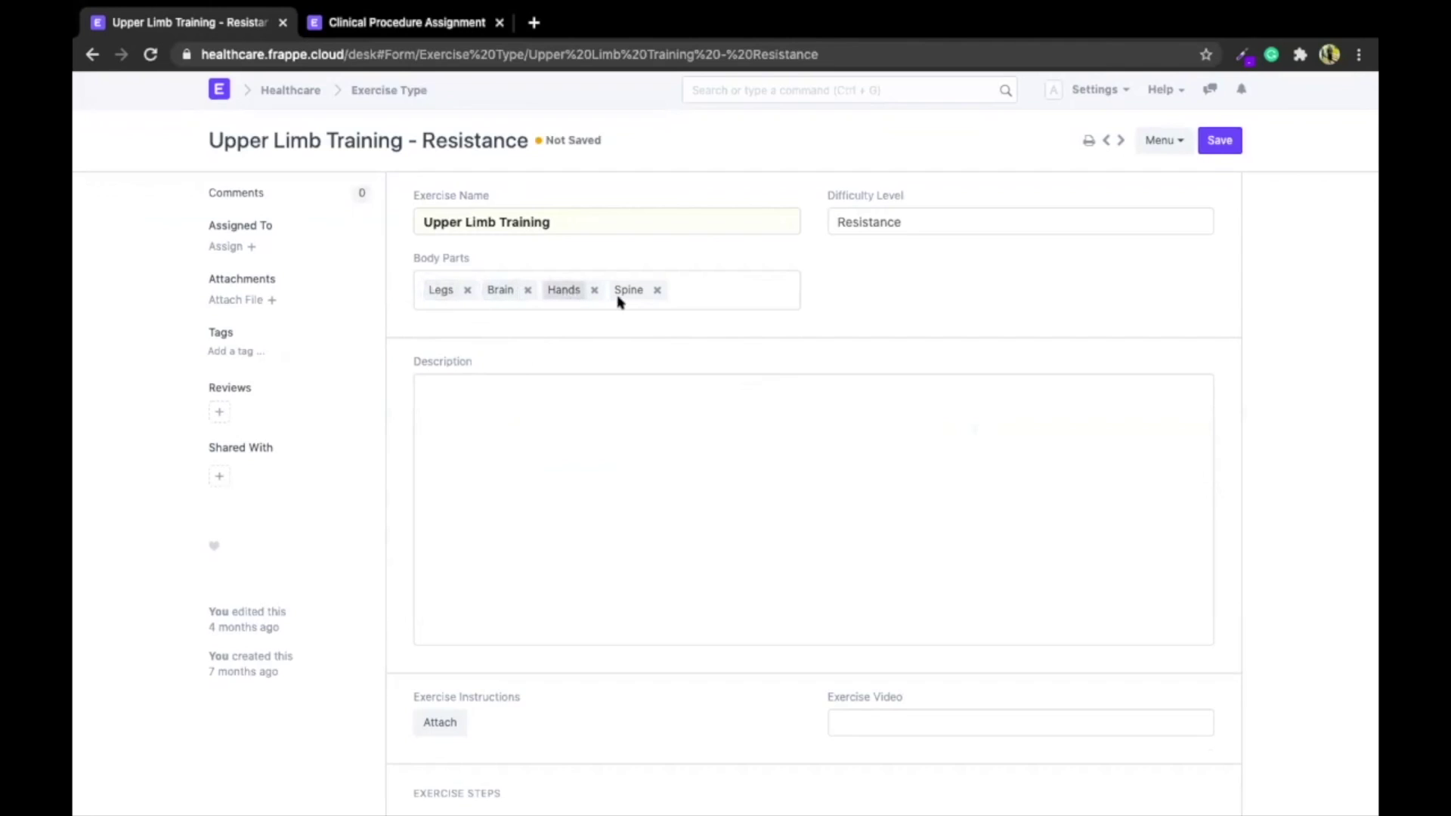
scroll(641, 424, "down", 4)
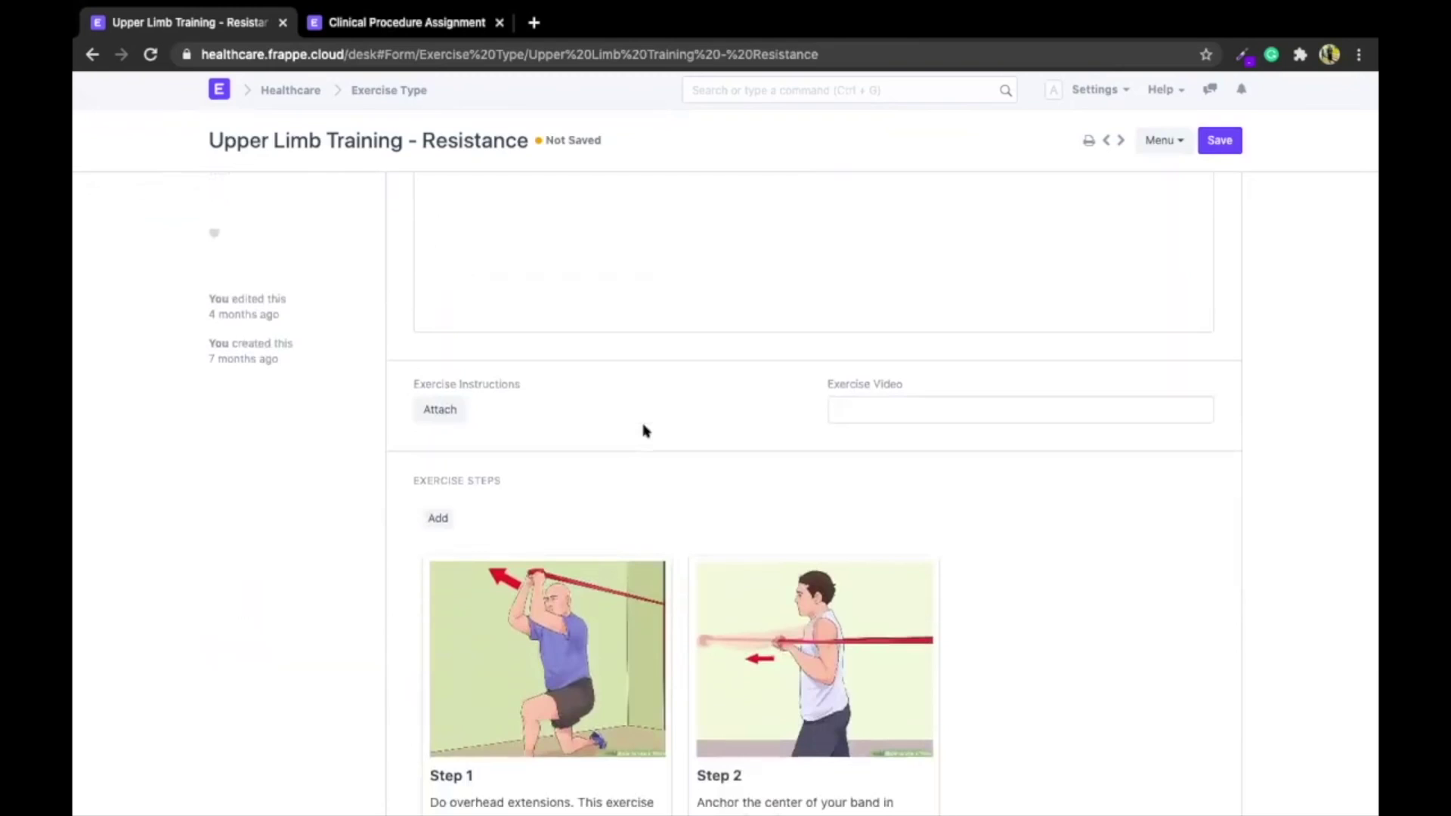
scroll(644, 429, "up", 4)
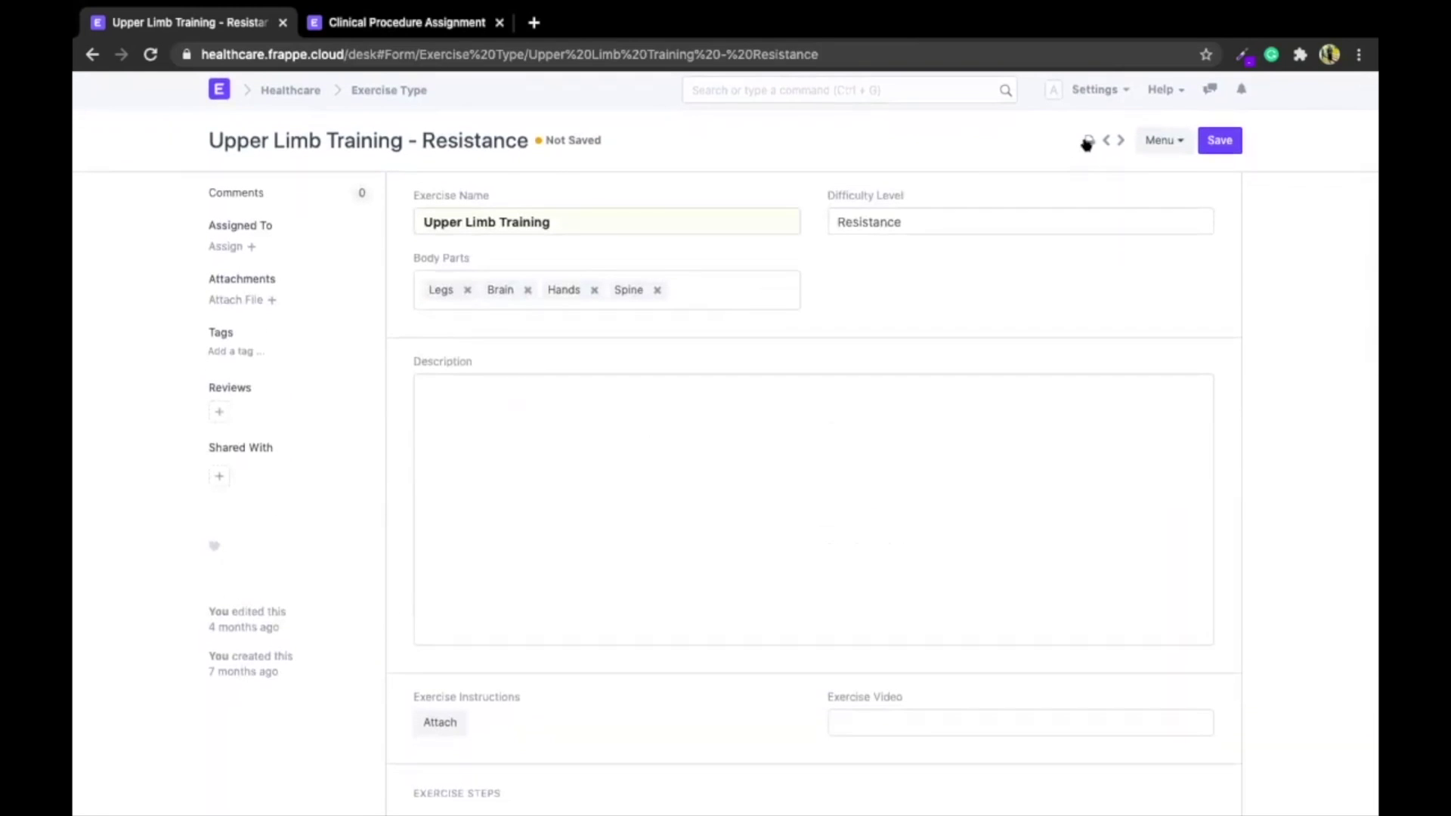
left_click(1086, 142)
scroll(890, 528, "down", 4)
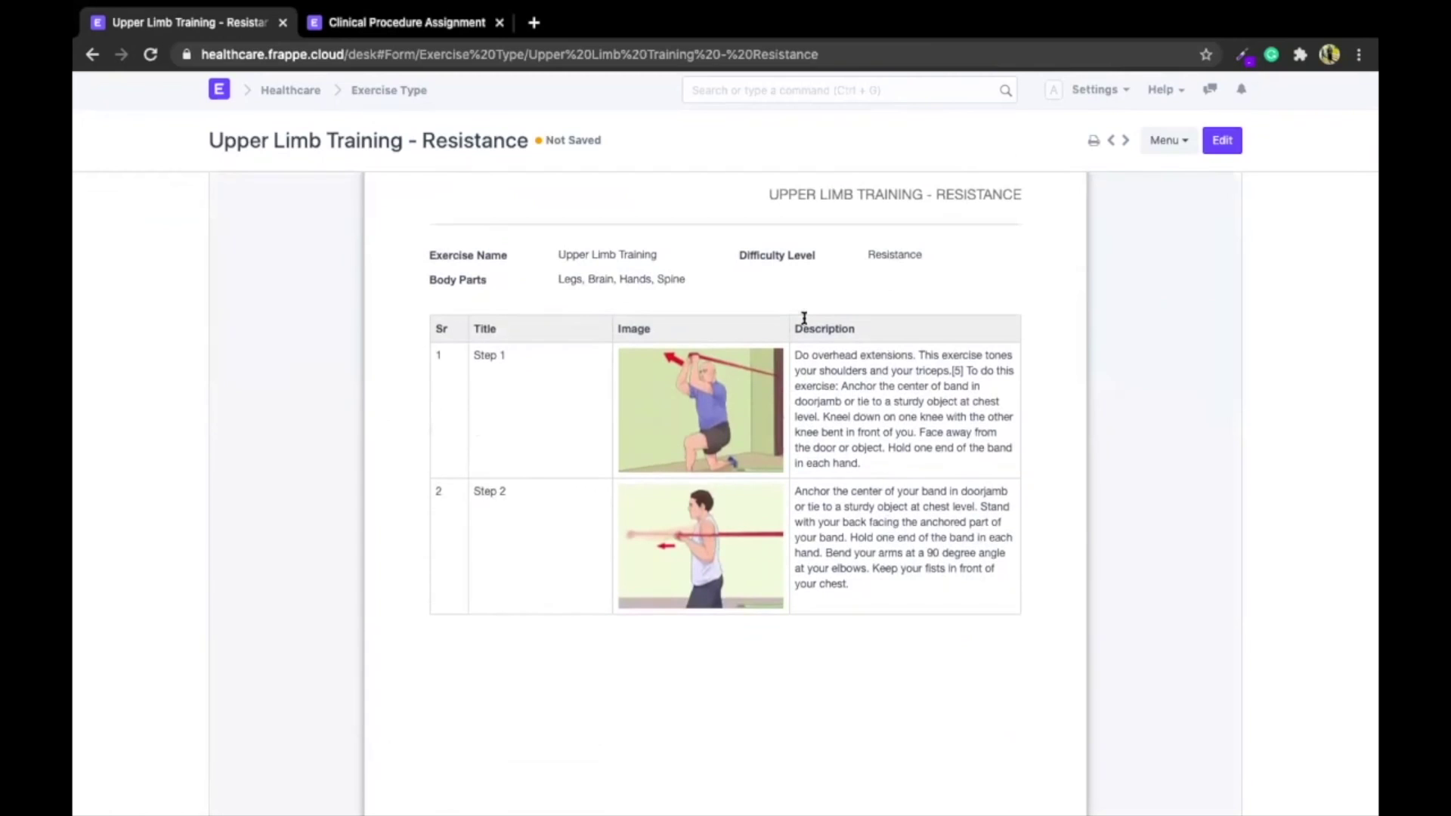
Glance at the Menu options, then go back to the Exercise Type list via the breadcrumb
scroll(804, 321, "up", 4)
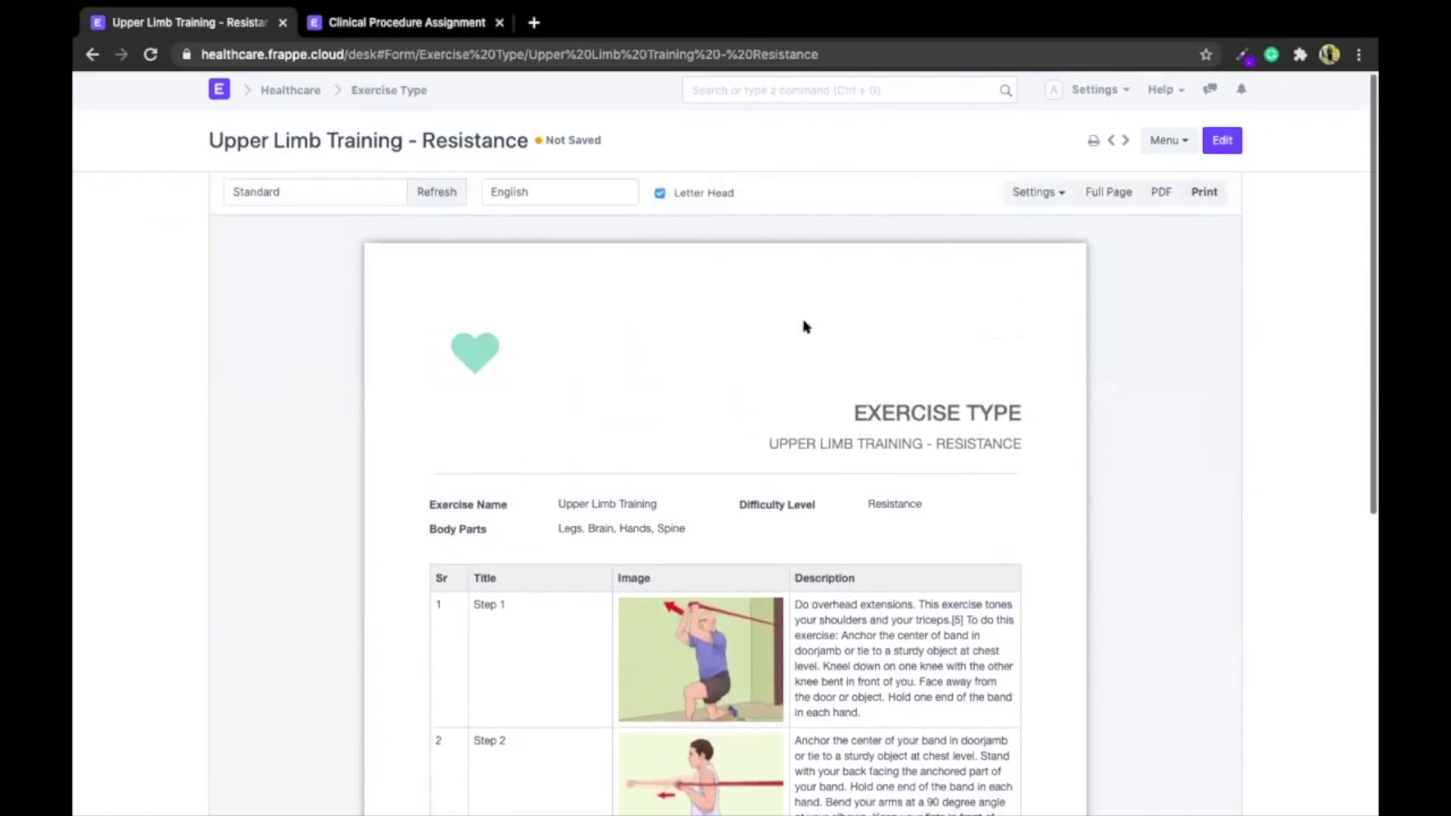
left_click(1153, 144)
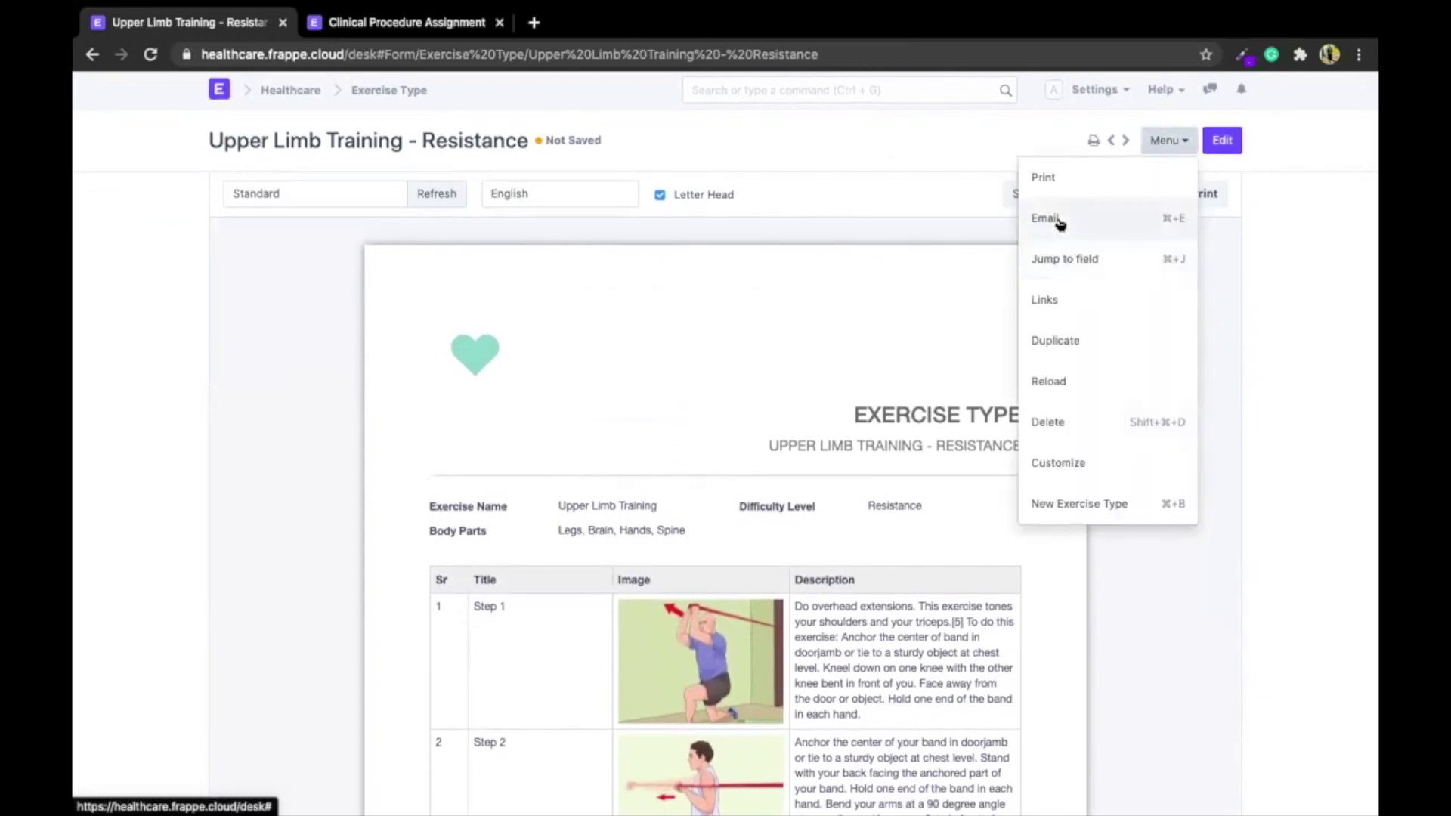
left_click(869, 140)
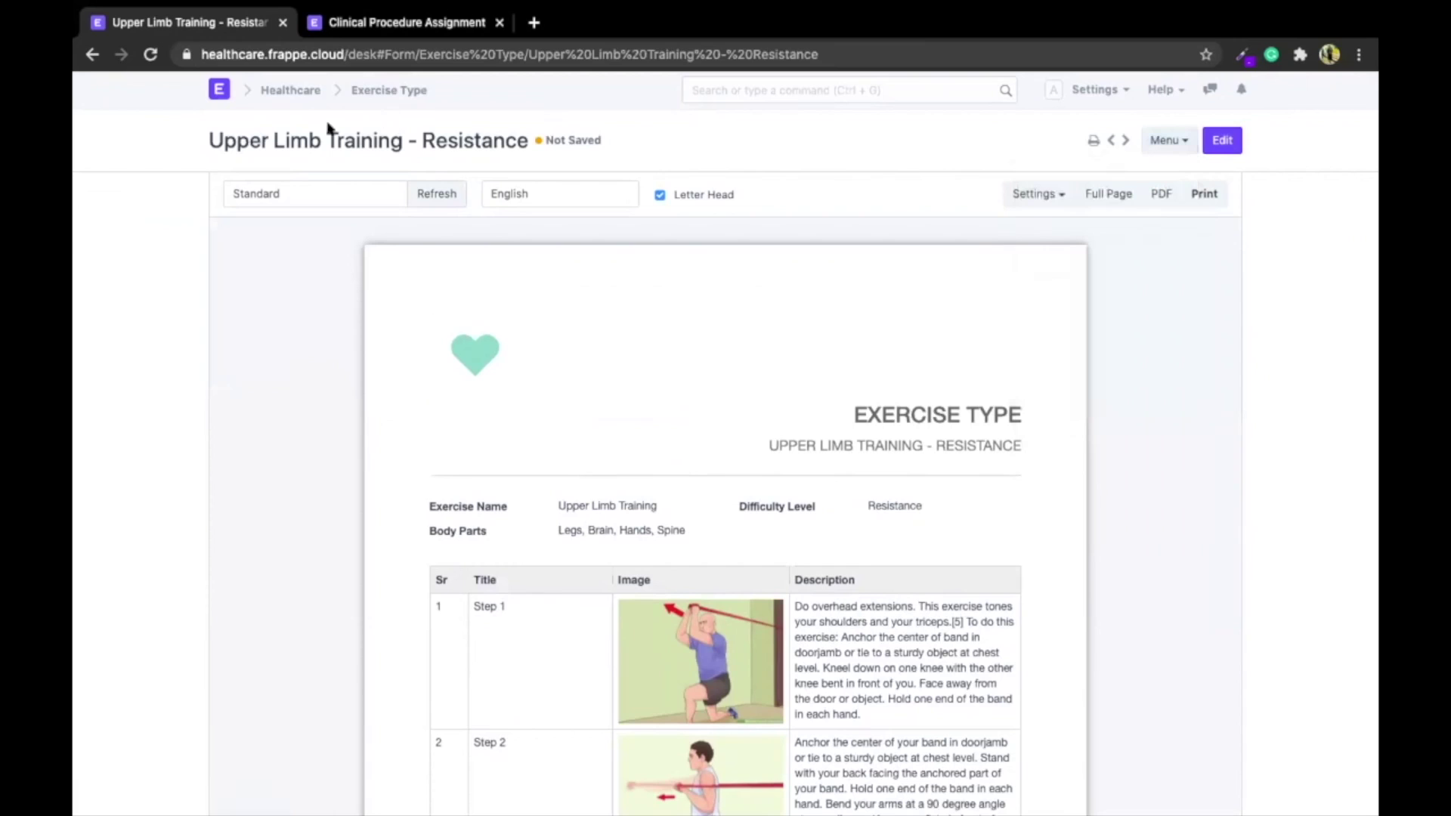
left_click(363, 91)
left_click(765, 89)
Open the Chart of Accounts by searching 'charts'
type("charts")
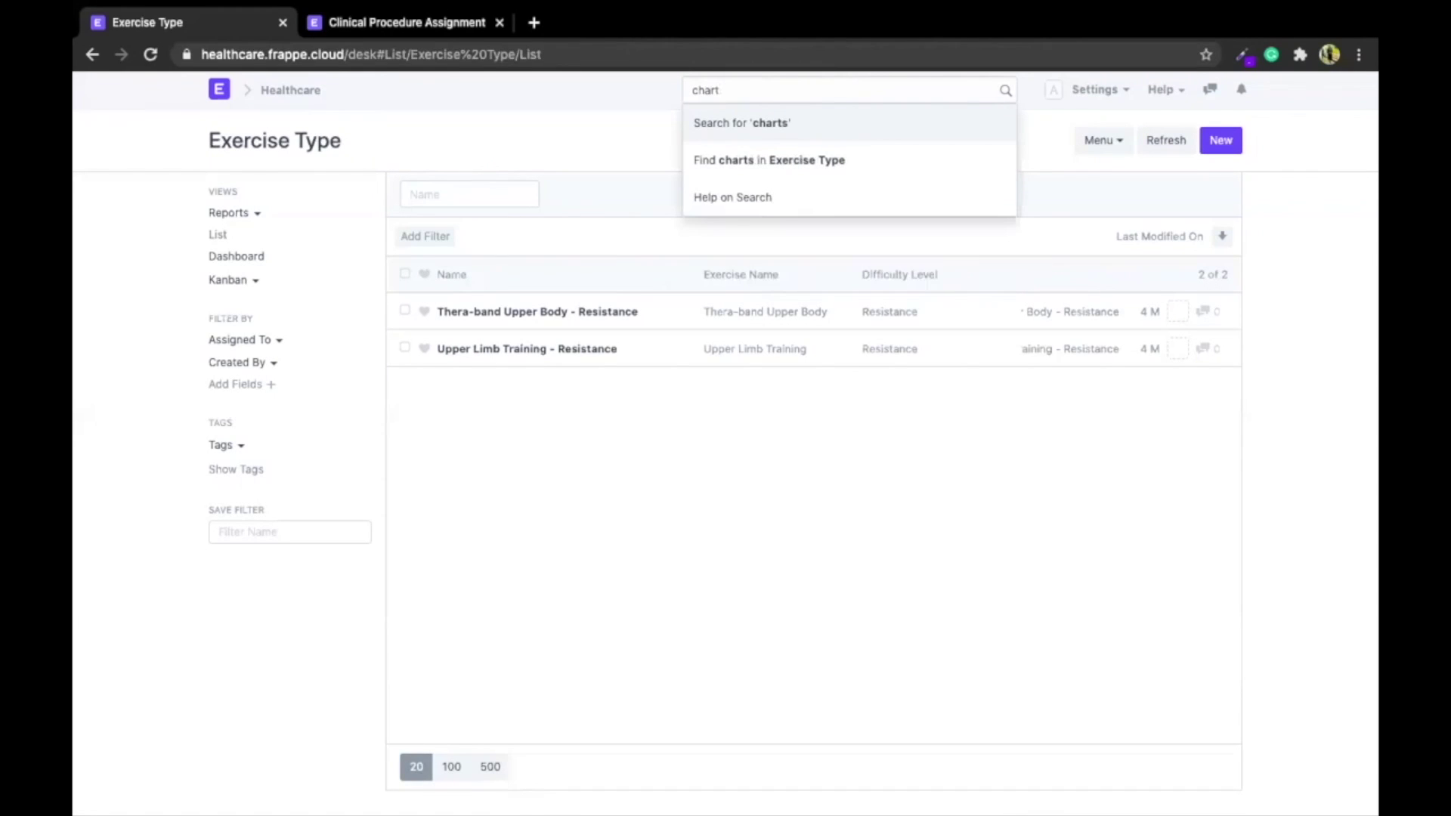
key("Down")
key("Down")
key("Return")
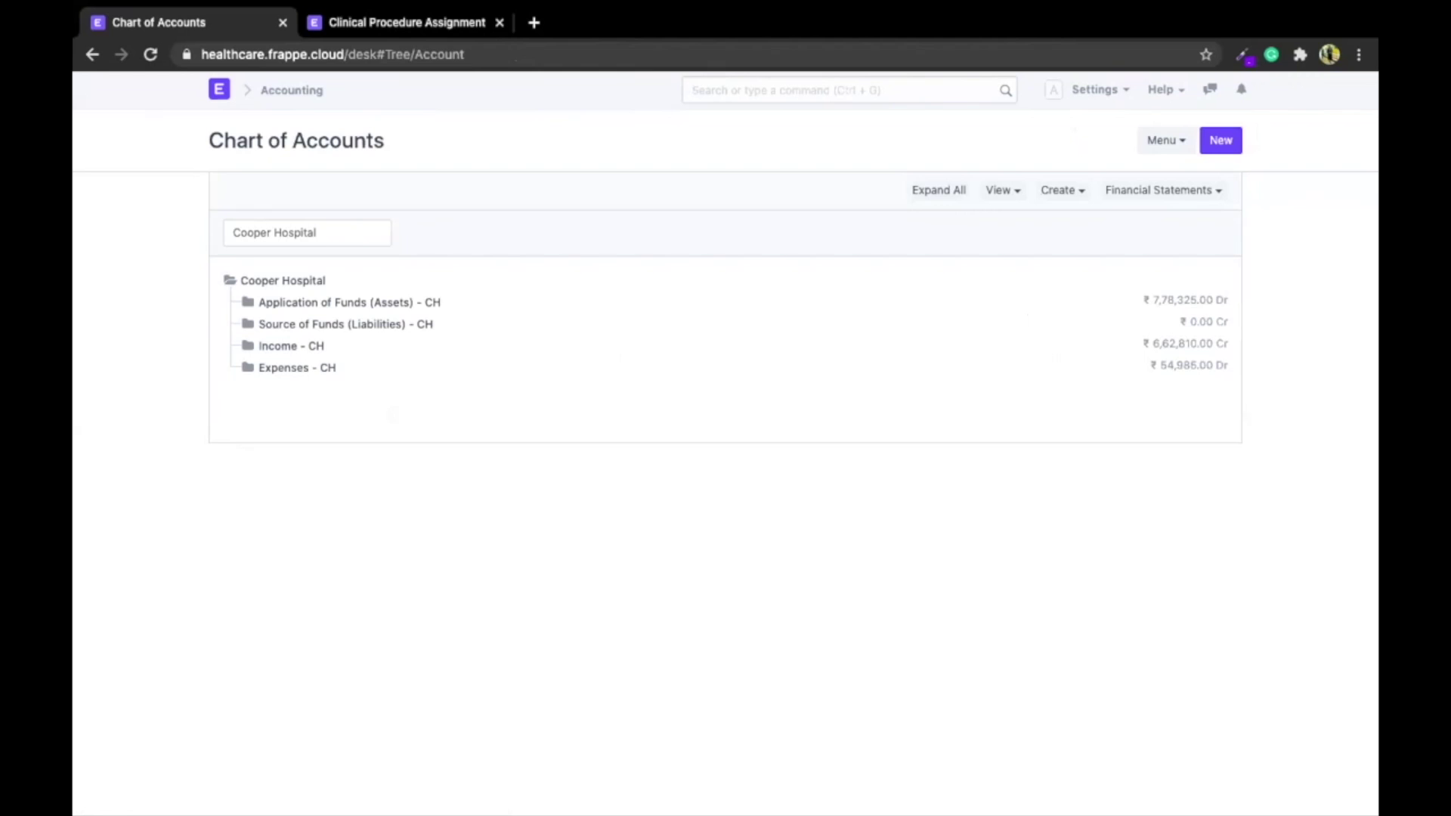
Expand all Cooper Hospital accounts, scroll the tree, and list the Financial Statements reports
left_click(939, 192)
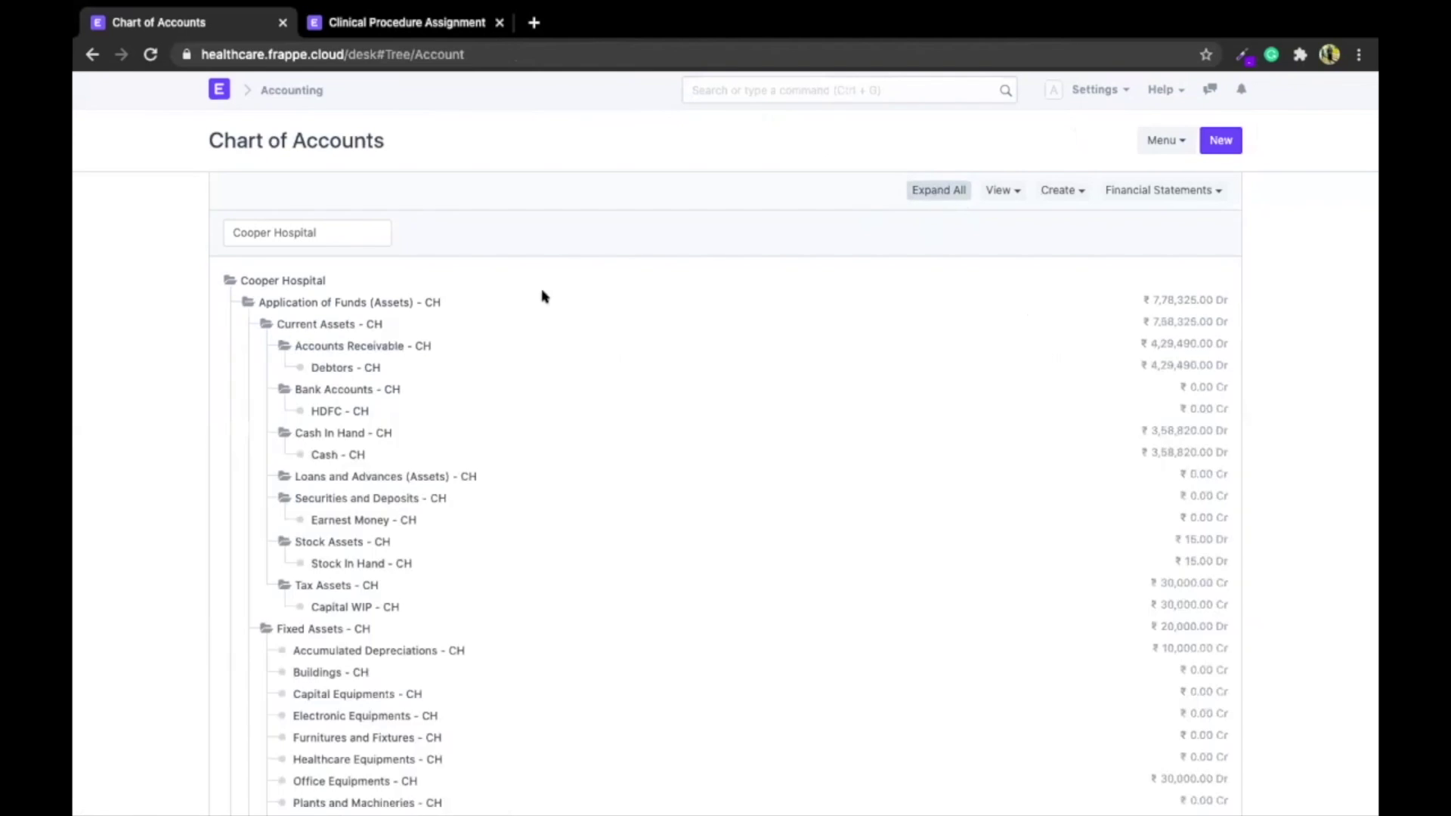
scroll(541, 294, "down", 2)
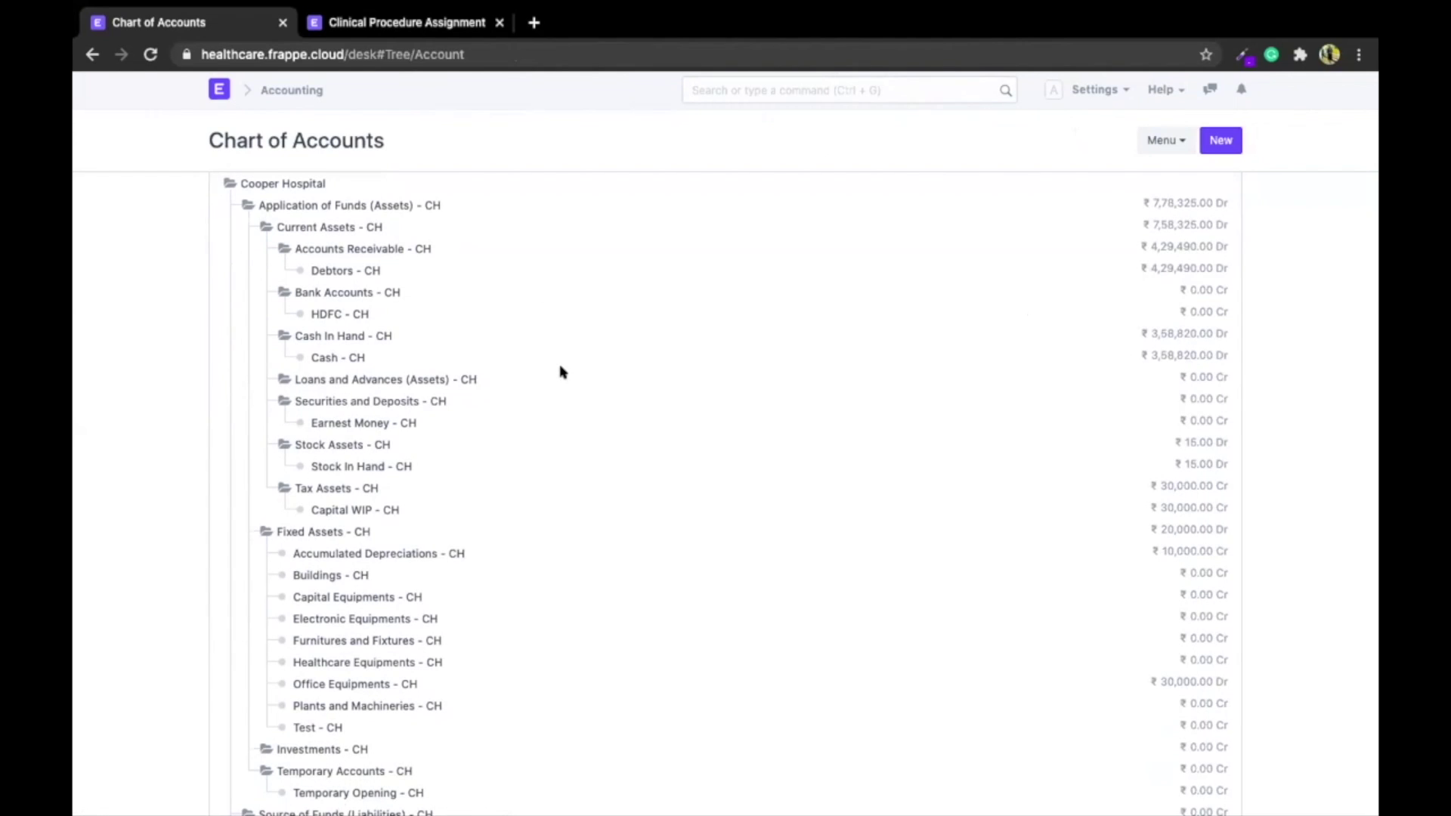
scroll(562, 372, "down", 8)
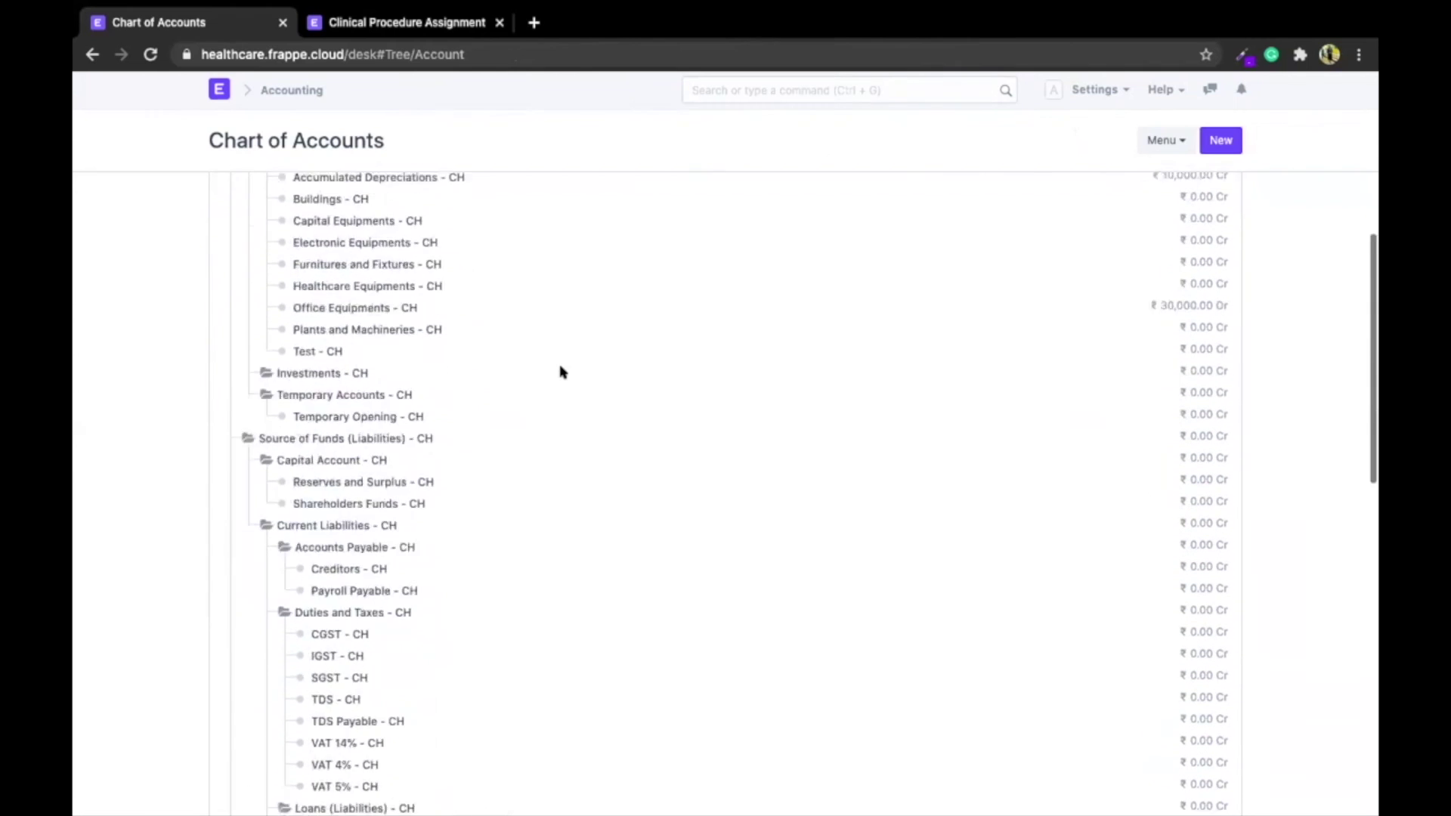
scroll(395, 428, "up", 6)
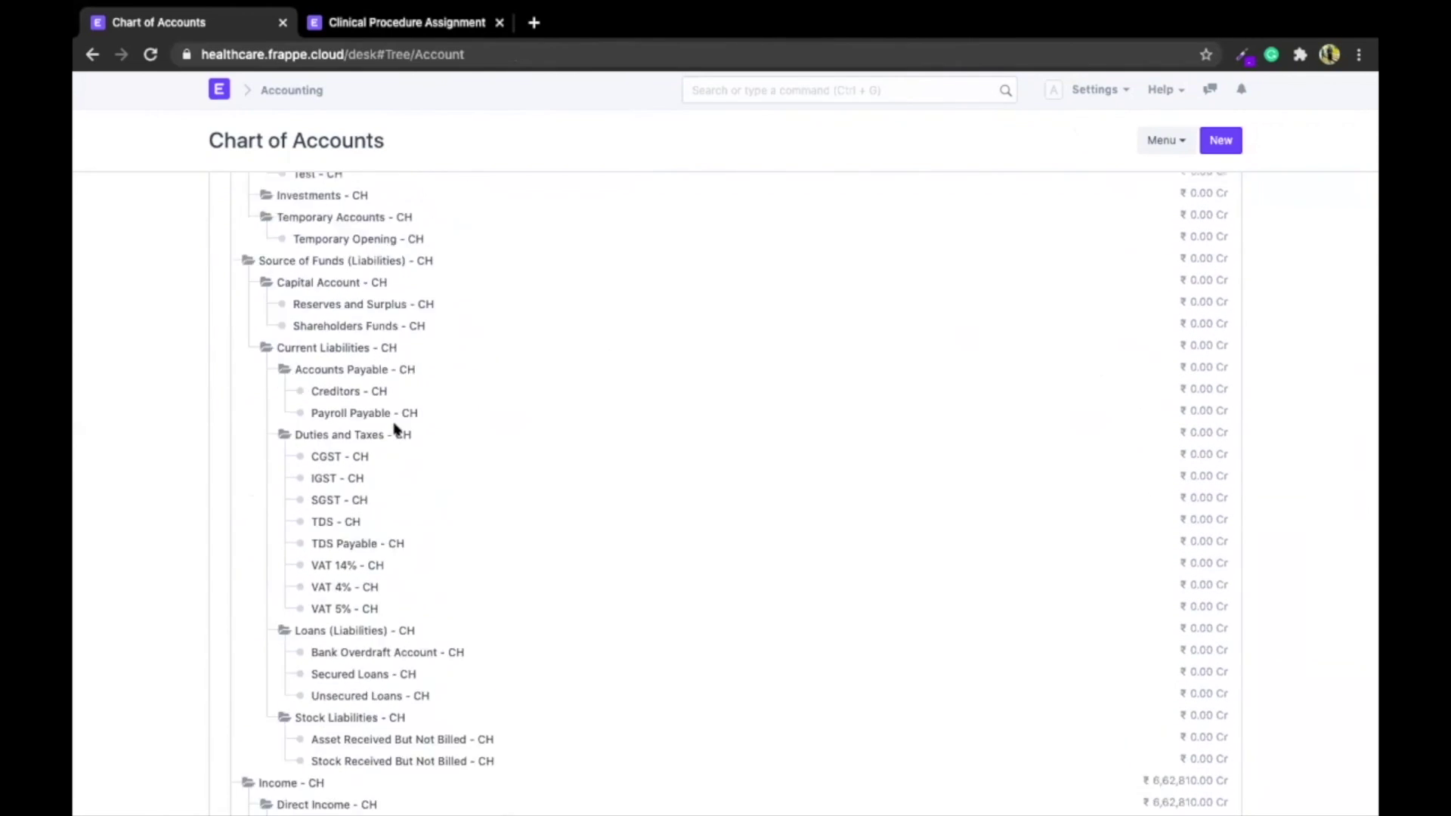
scroll(394, 429, "up", 3)
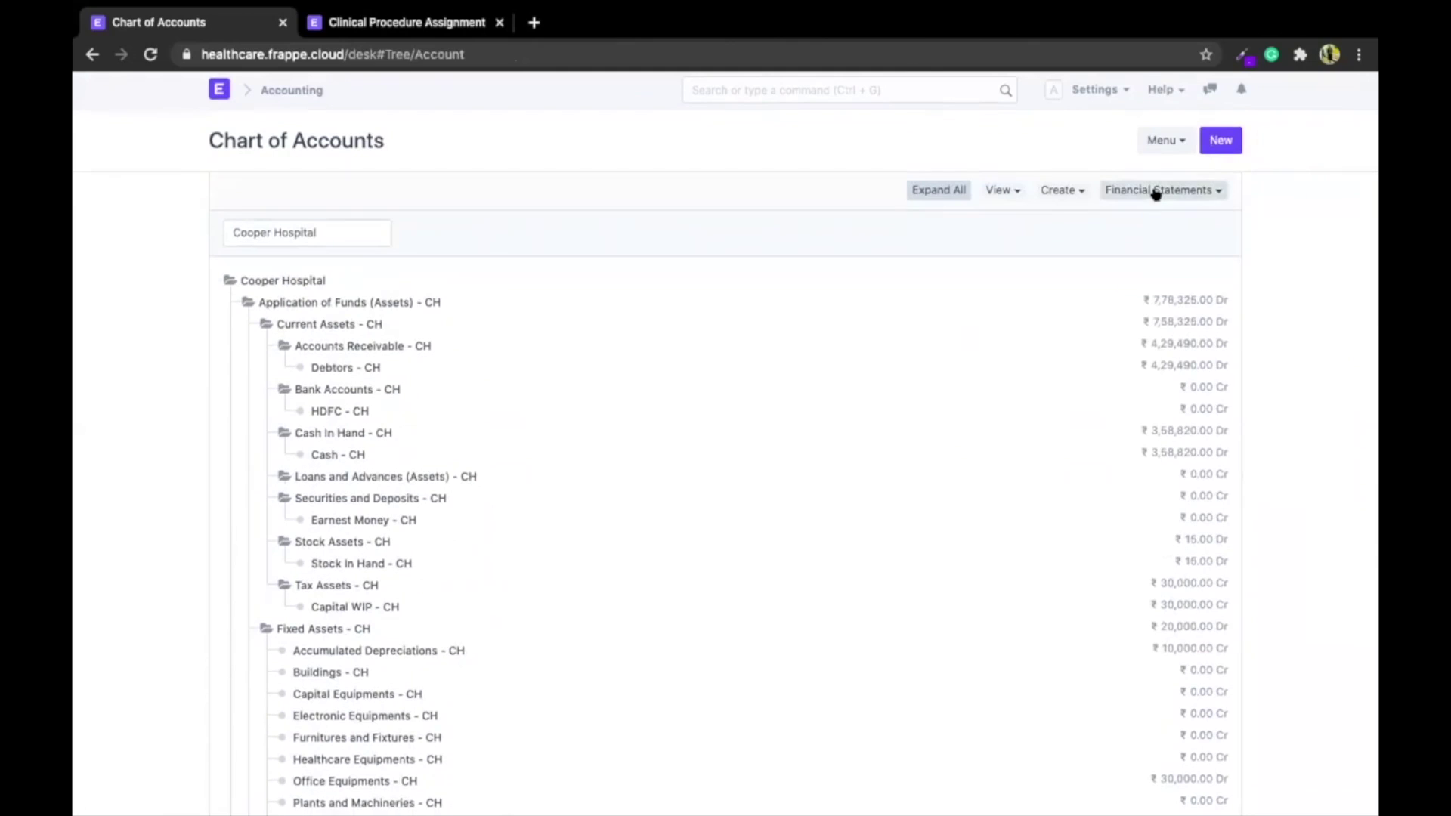
left_click(1141, 193)
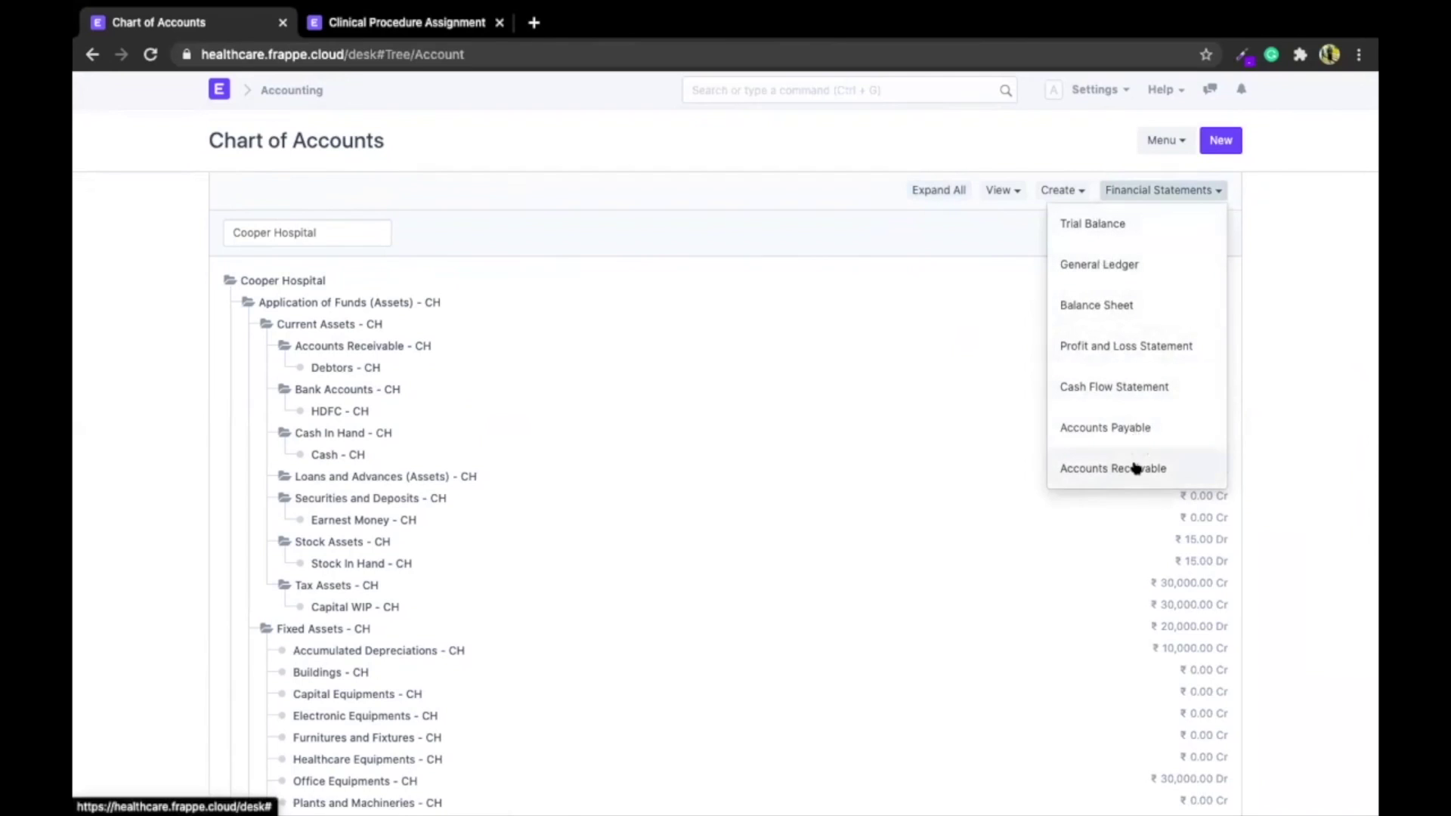
Open the Cost Center Tree via a 'cost' search and expand all Cooper Hospital cost centers
left_click(869, 80)
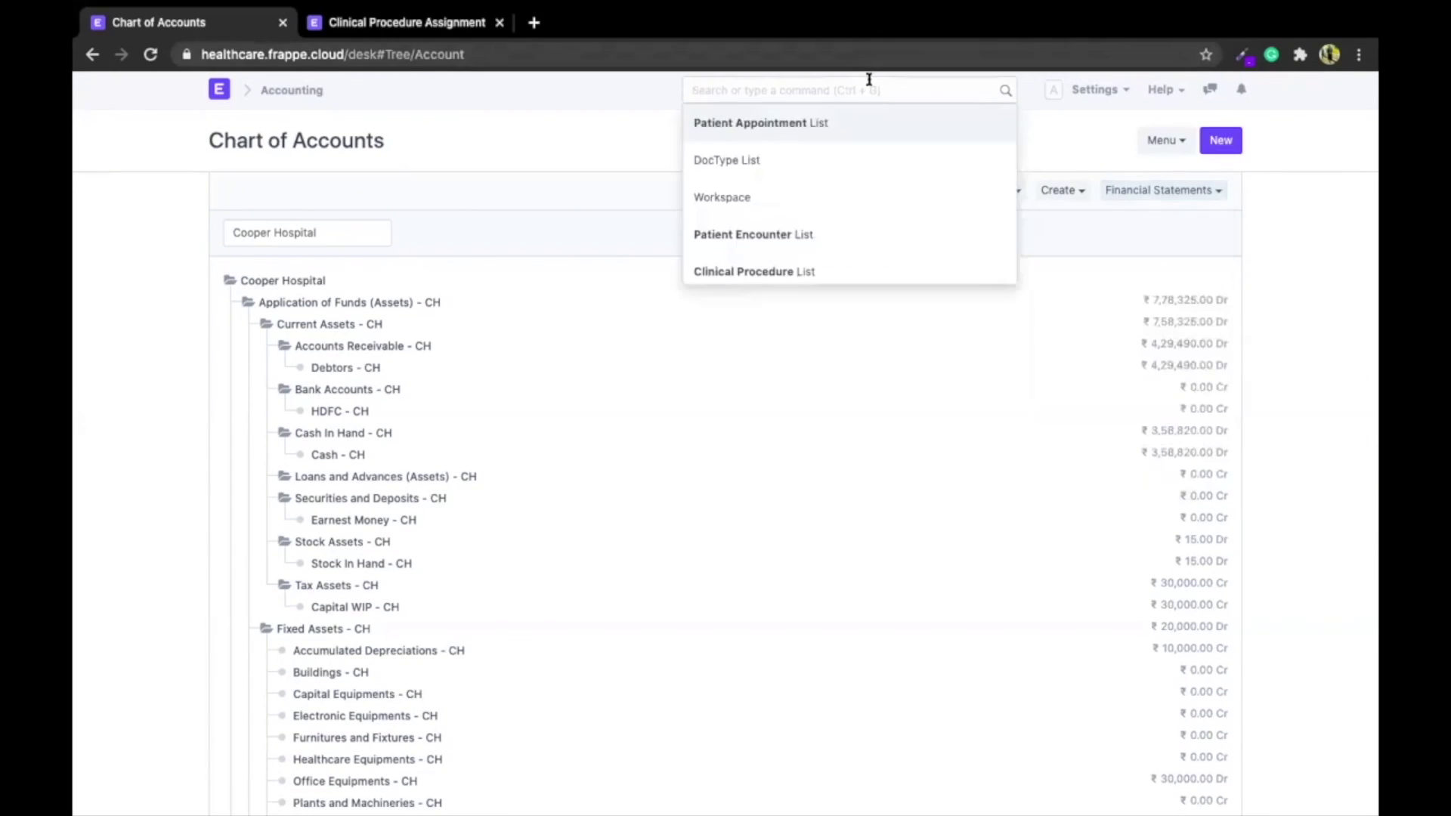
type("cost")
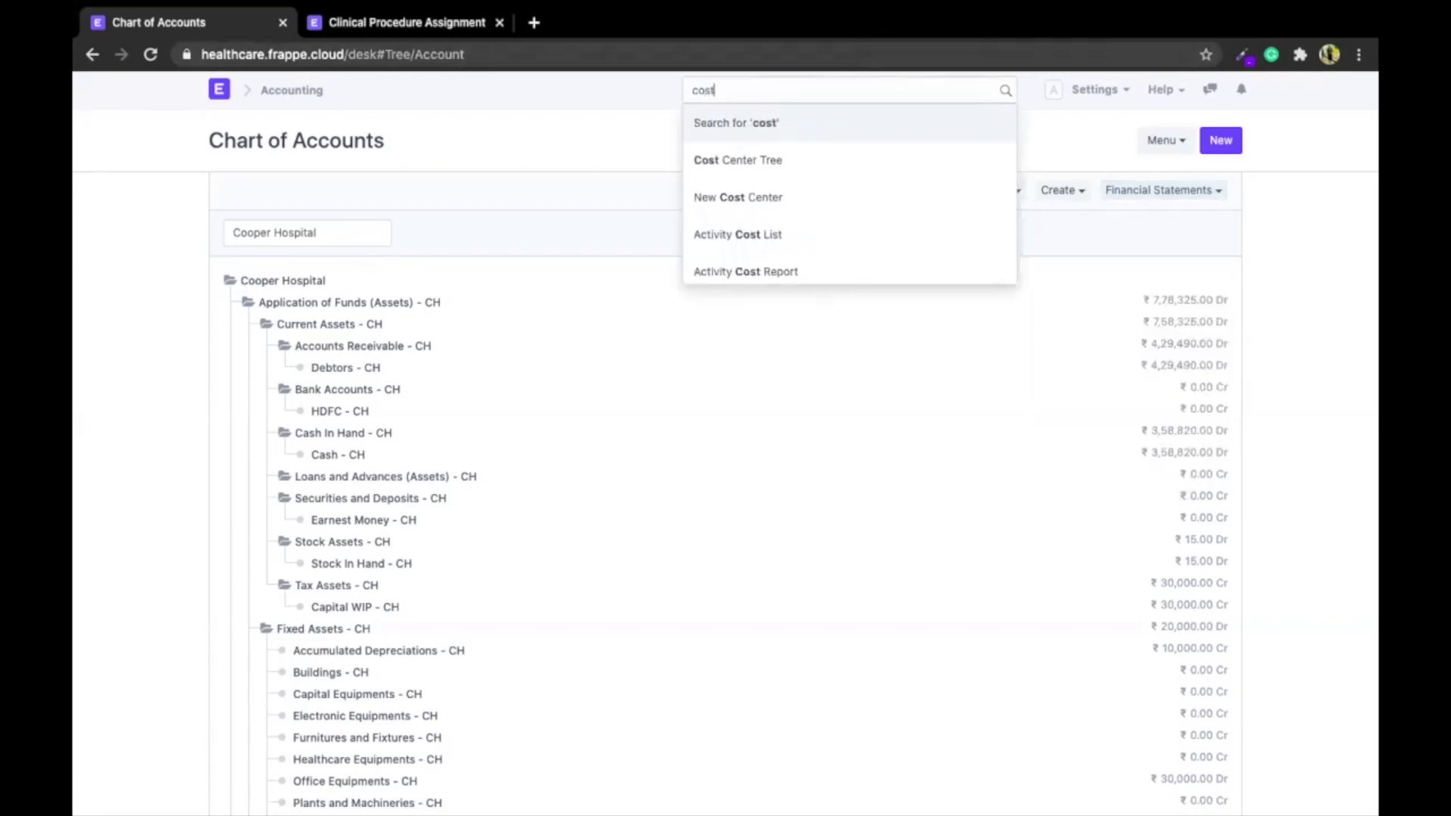
key("Down")
key("Return")
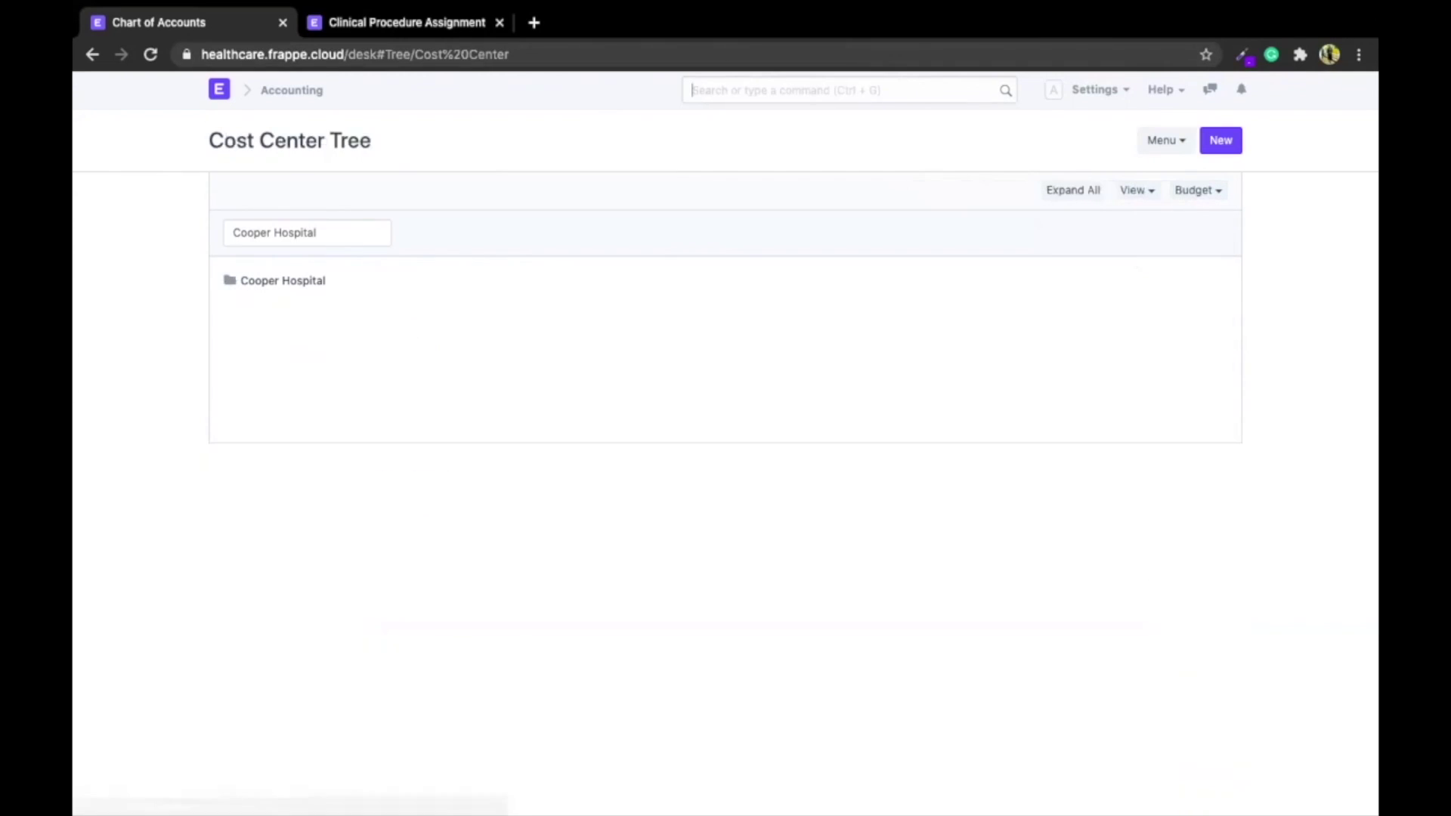
left_click(1048, 189)
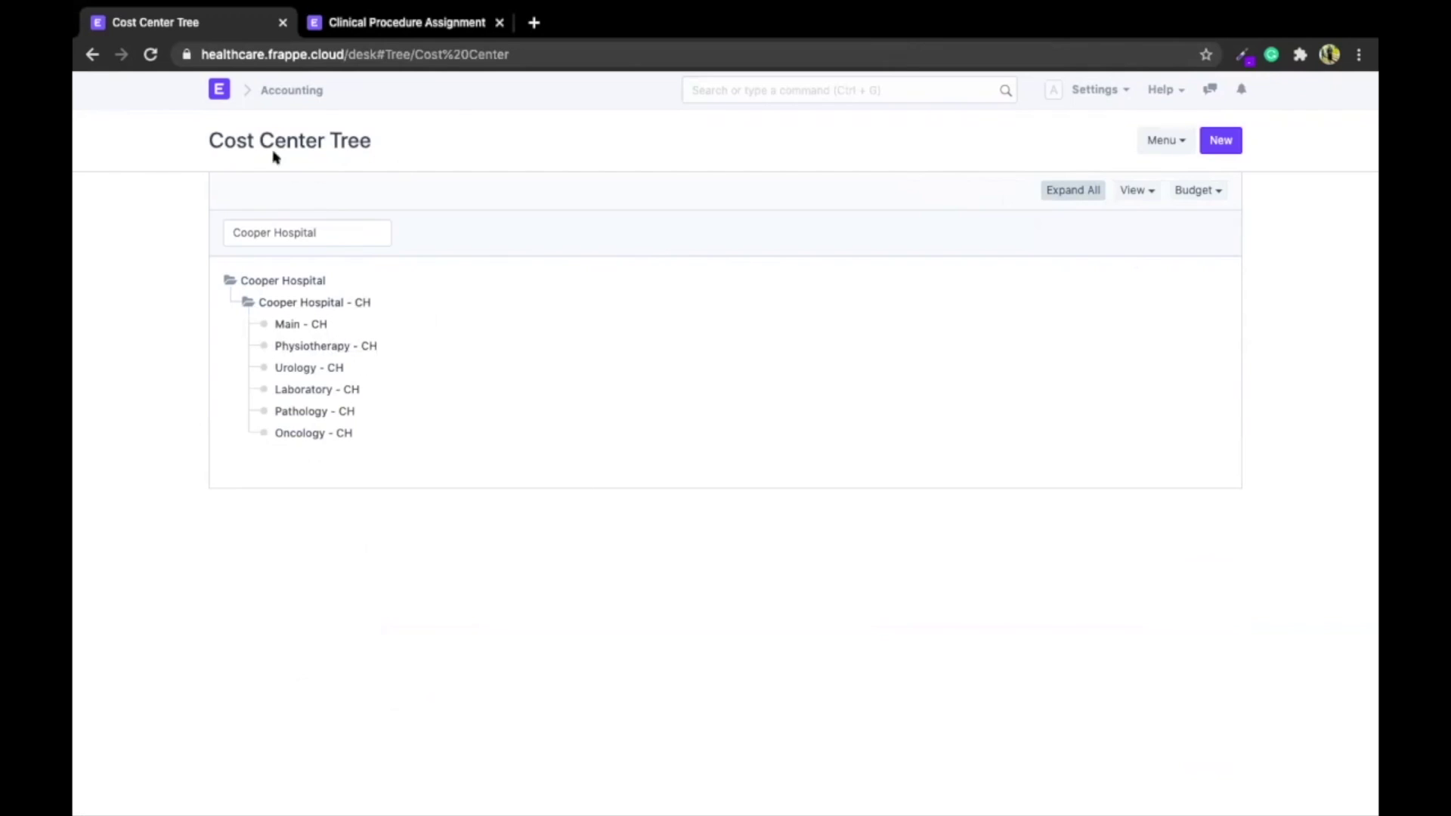
Look at the cost centers' Budget options, then return to the Healthcare dashboard
triple_click(245, 142)
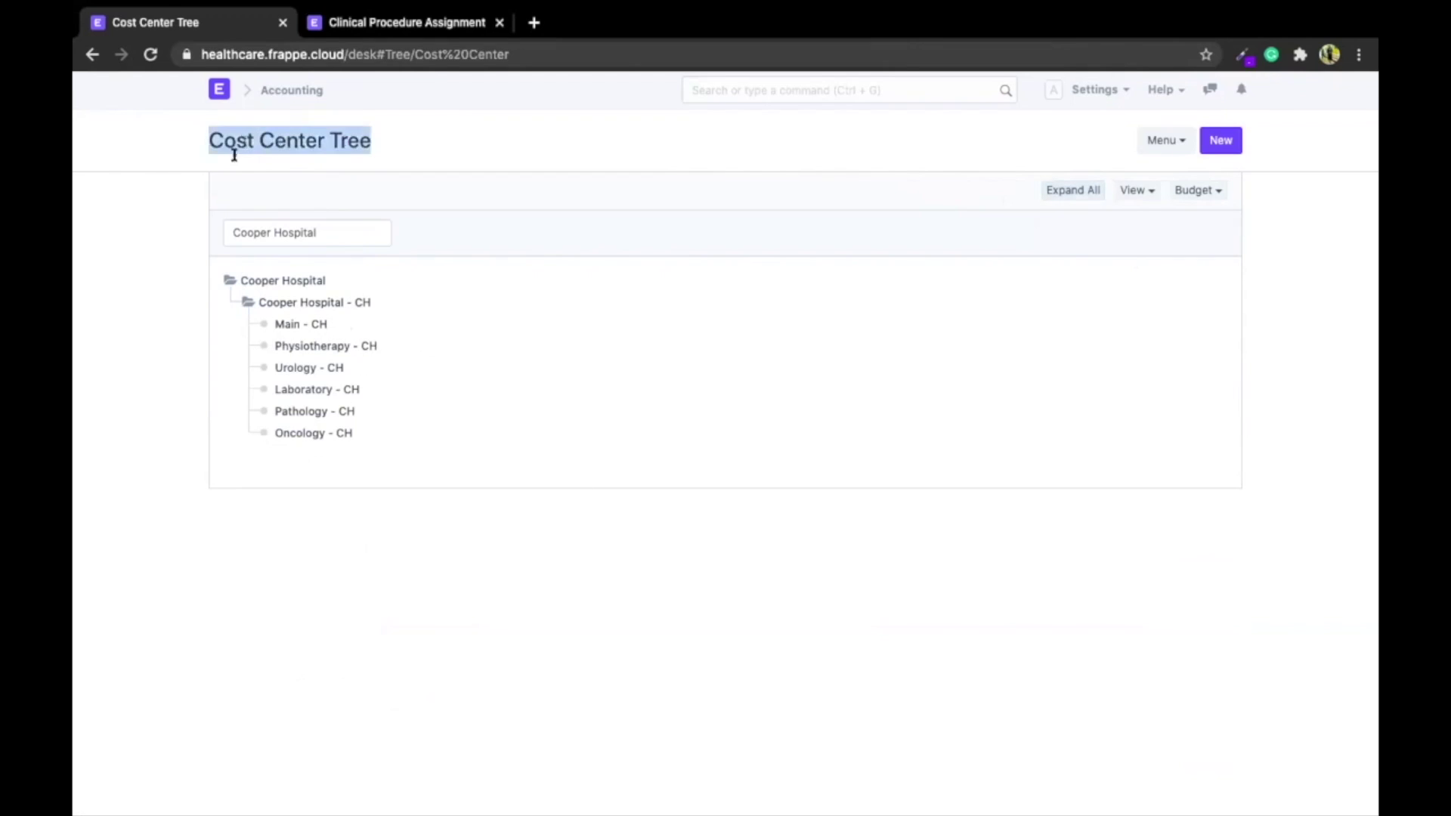
left_click(112, 348)
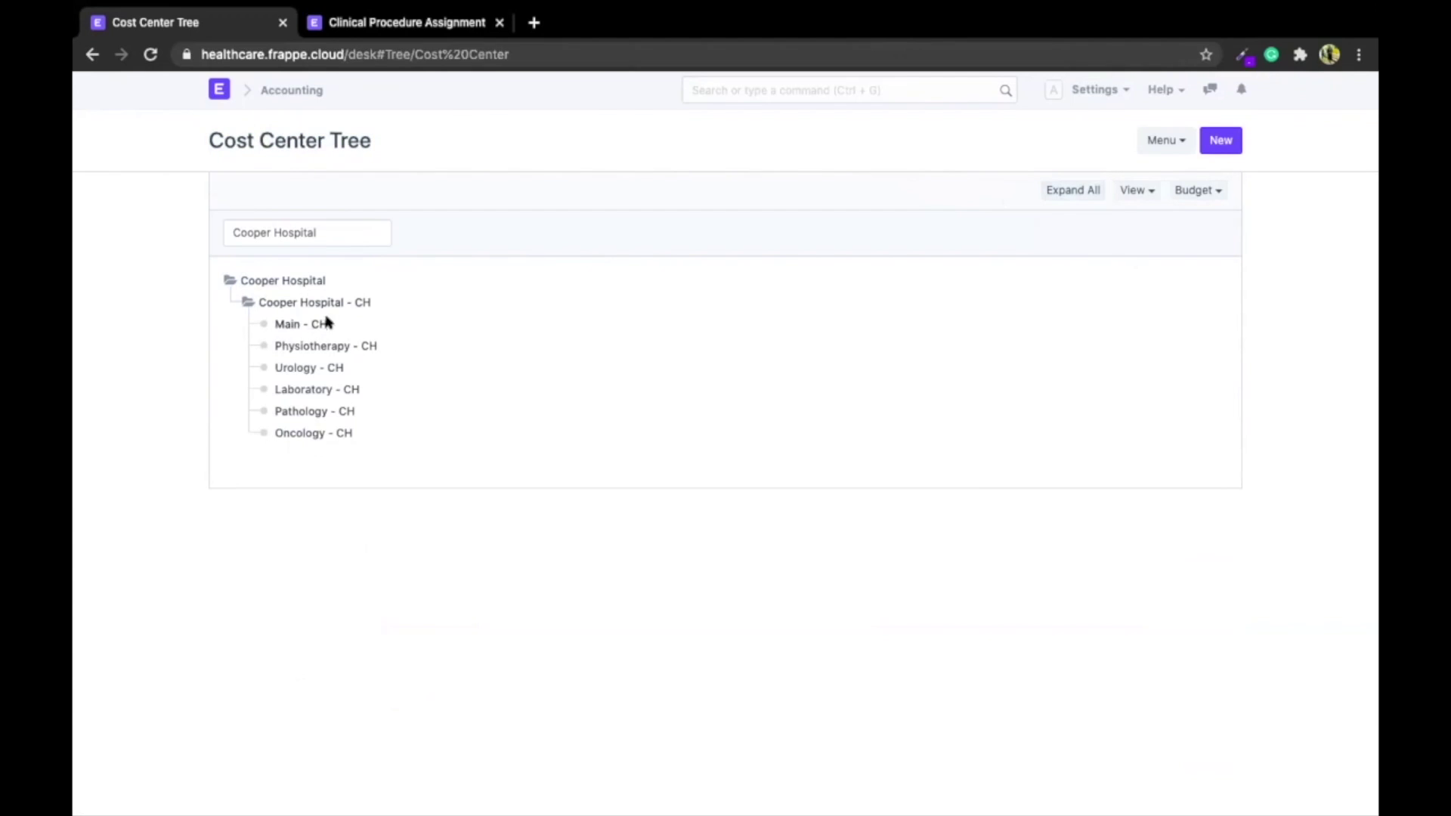
left_click(1199, 191)
left_click(223, 94)
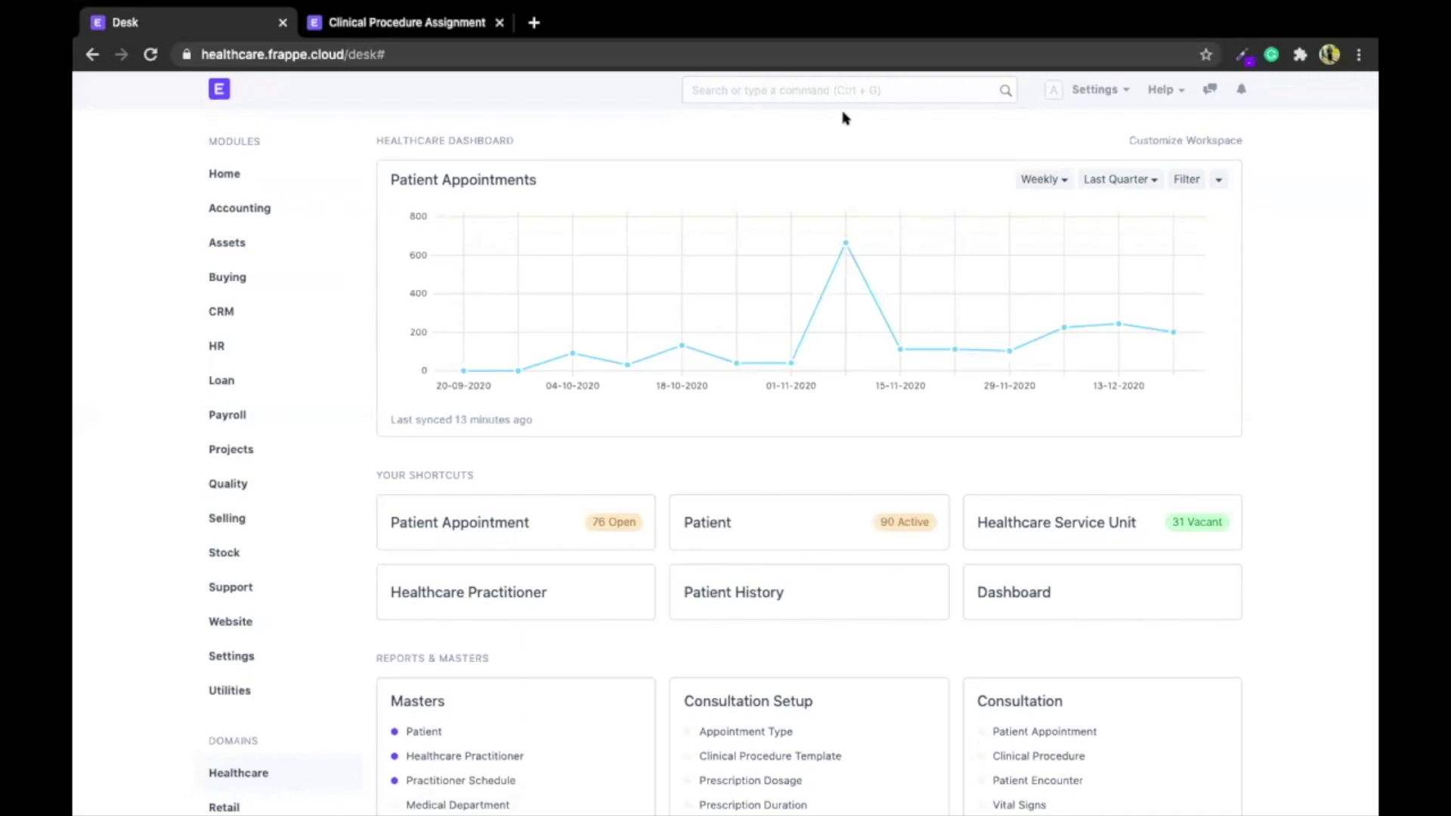
Open the User List from the awesome bar and clear its Full Name filter
left_click(829, 92)
type("user")
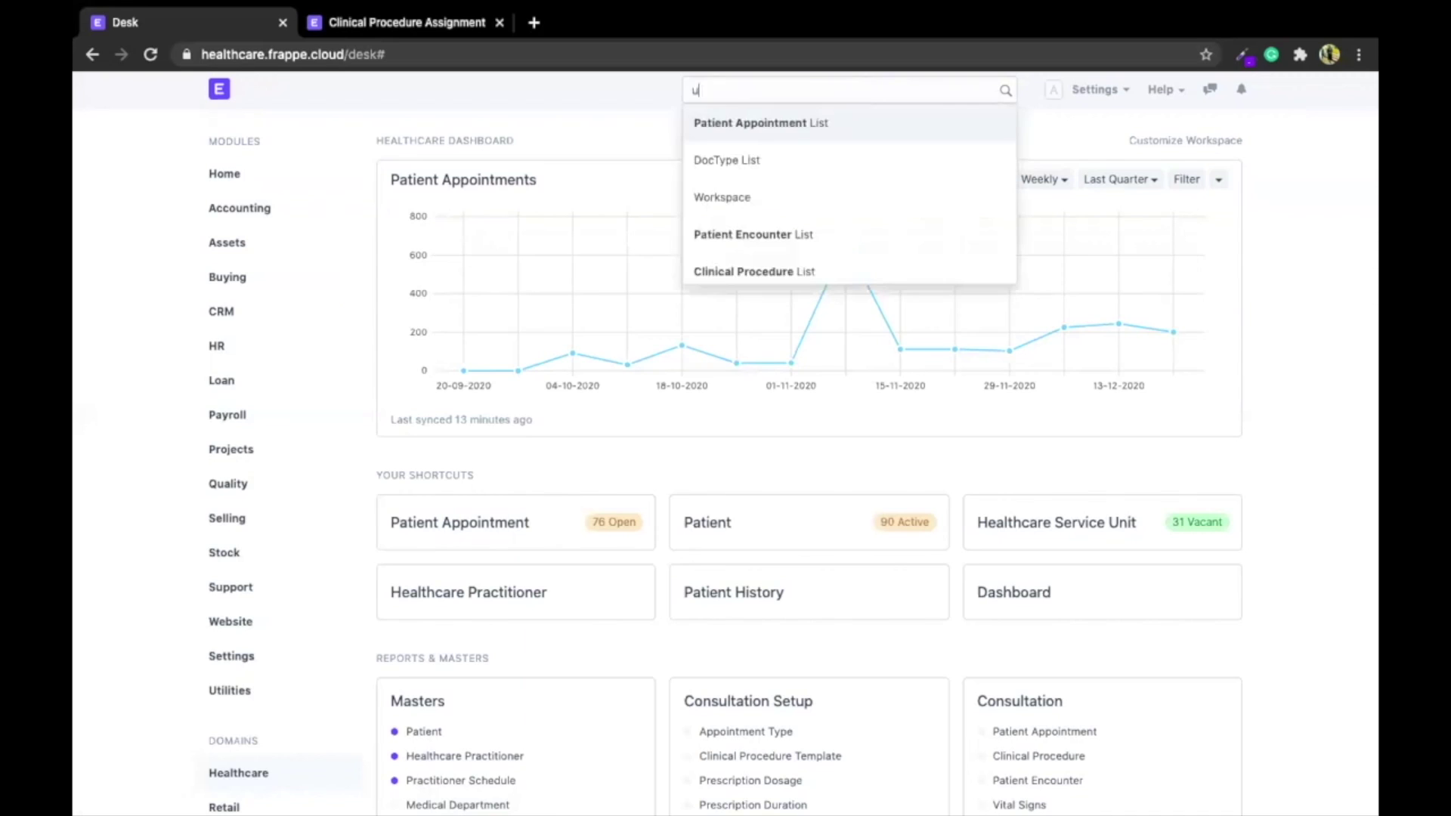
key("Down")
key("Return")
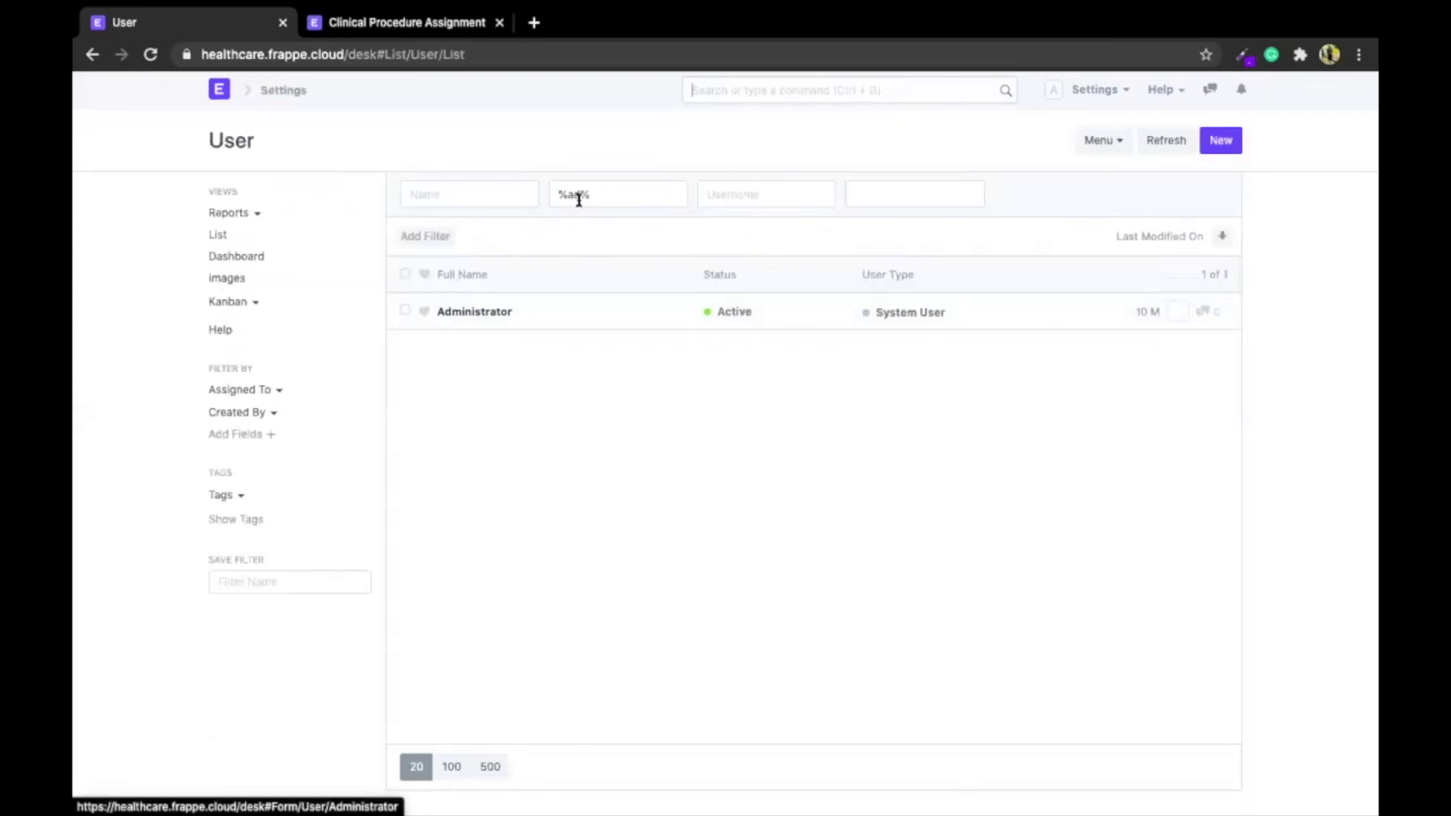
left_click(577, 195)
key("BackSpace")
key("BackSpace")
key("BackSpace")
key("BackSpace")
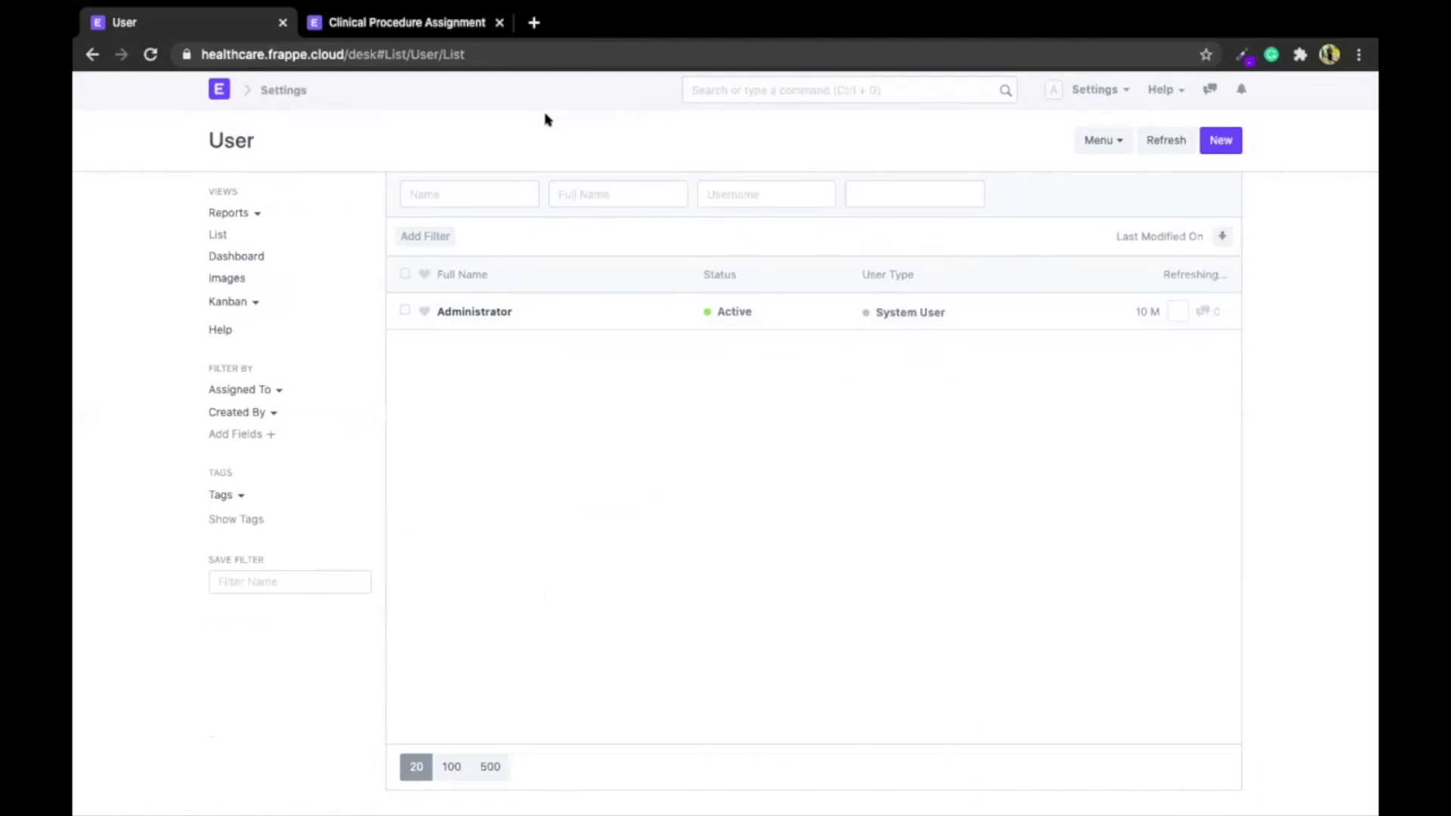
Open the staff user's record and bring its Roles list, with Laboratory User ticked, into view
left_click(466, 349)
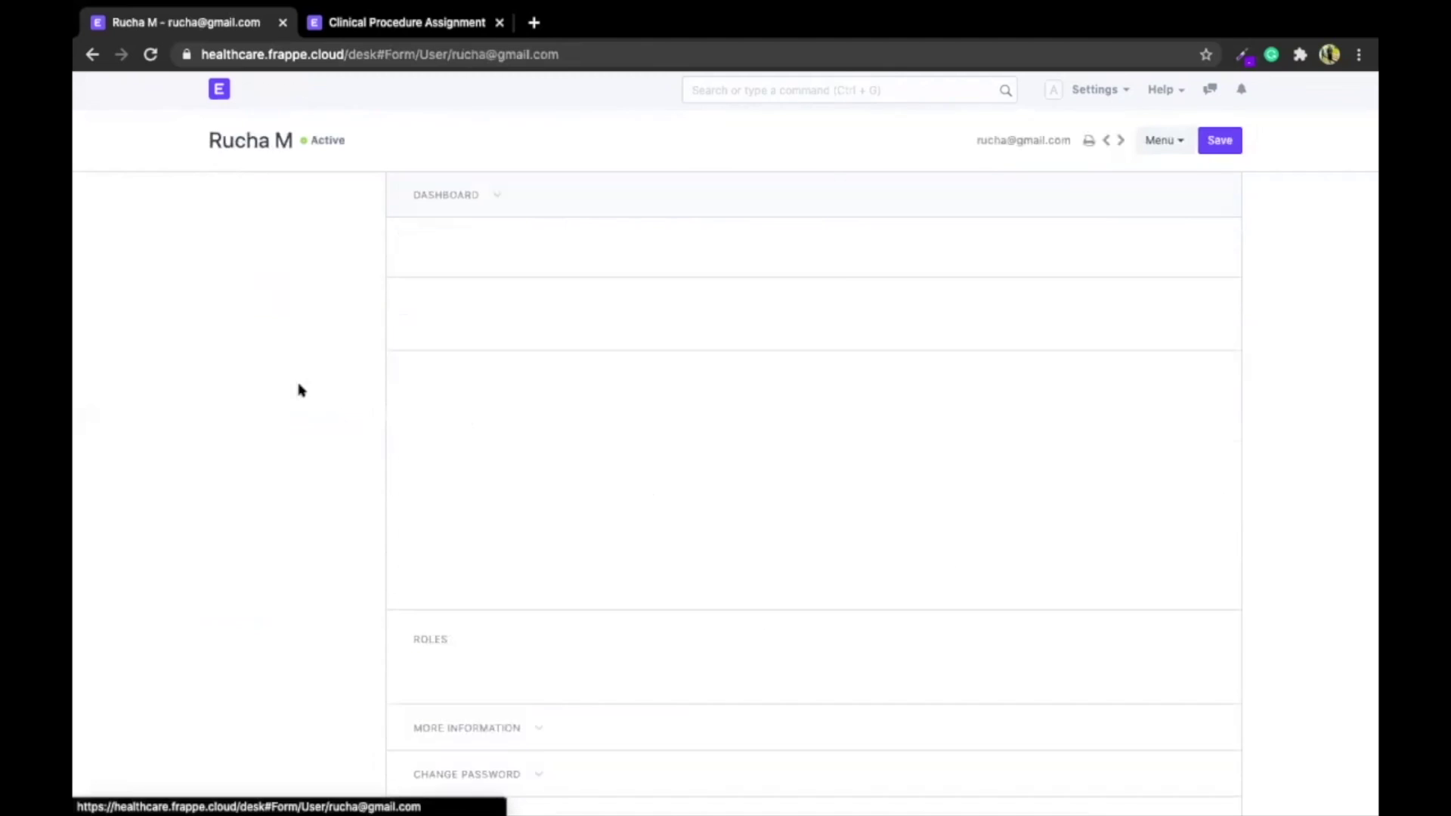
scroll(299, 388, "down", 10)
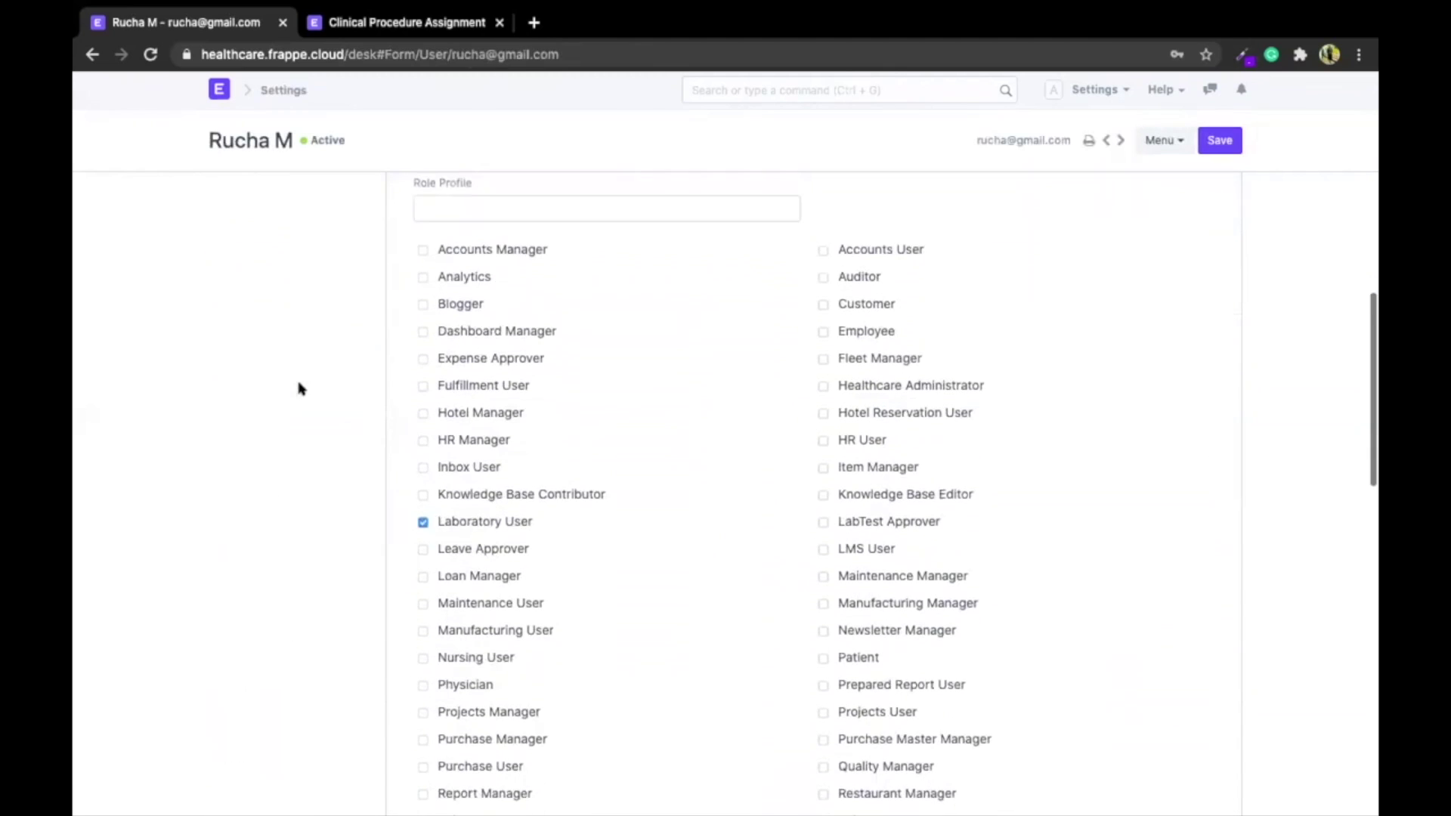
scroll(454, 461, "down", 1)
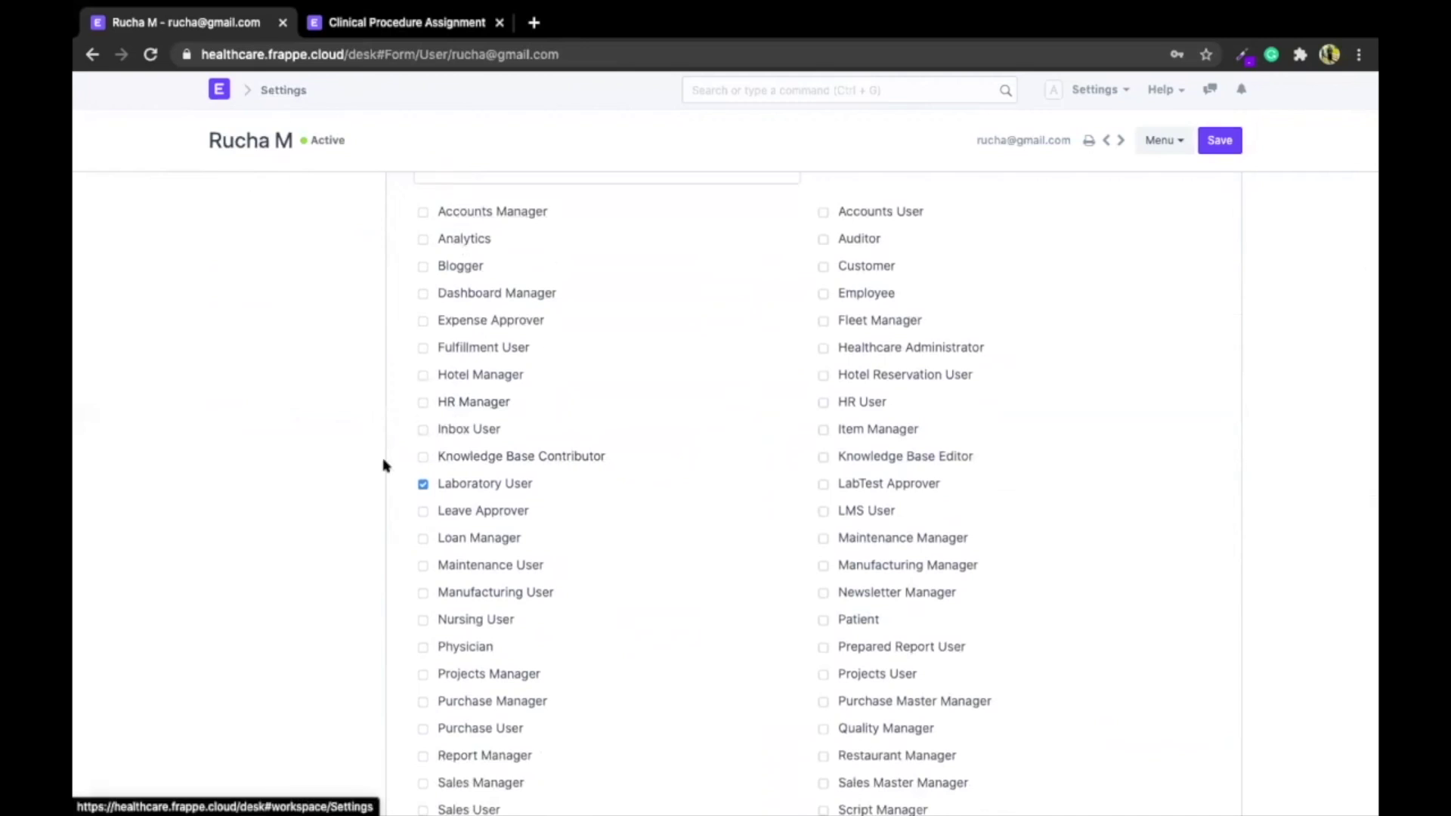
Review the Laboratory User role's document permissions, then close that overview
left_click(456, 482)
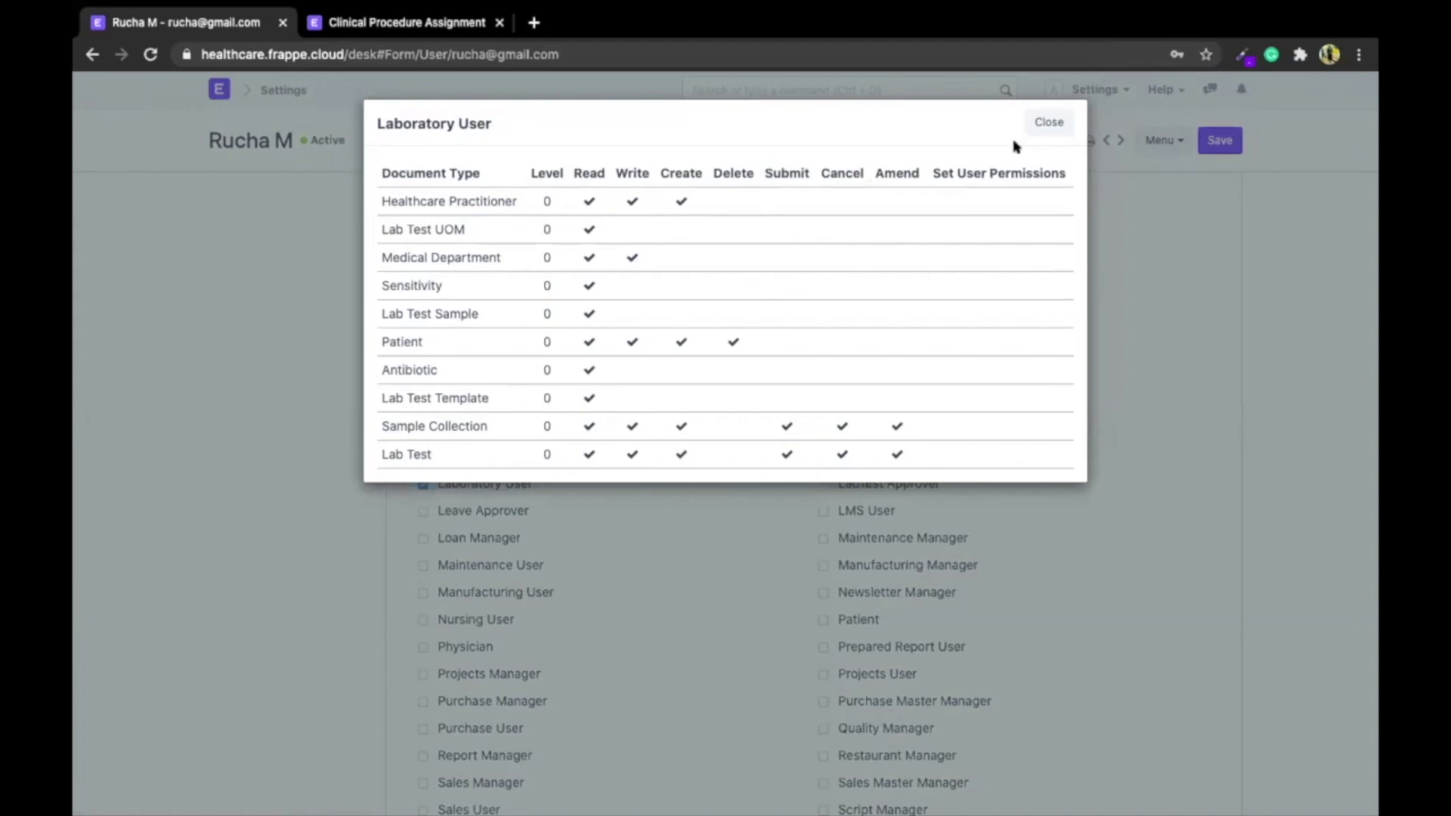
left_click(1047, 121)
scroll(300, 504, "down", 15)
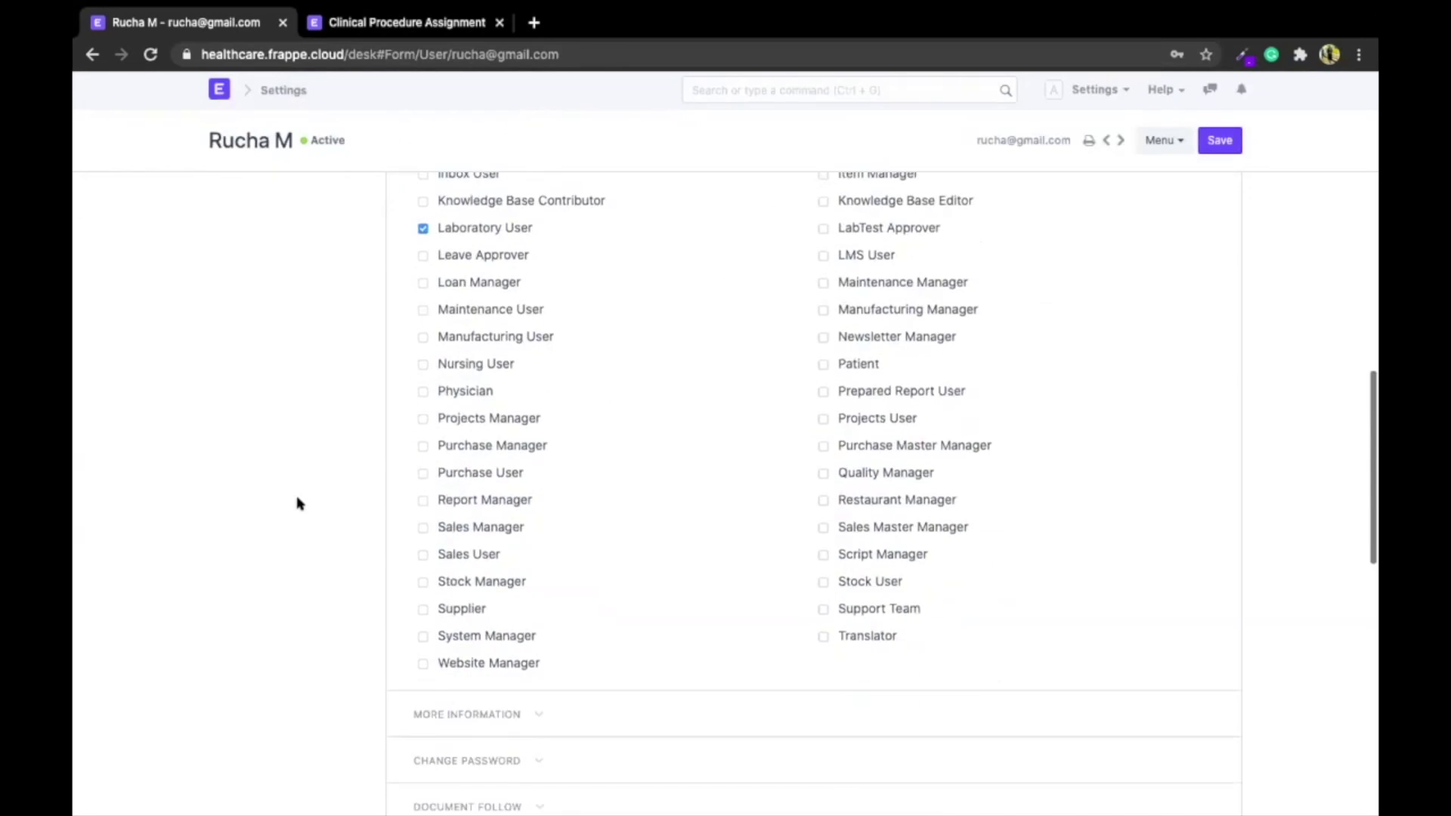
scroll(298, 502, "up", 2)
Expand the user's Allow Modules section, showing Loan Management and Healthcare enabled
left_click(449, 420)
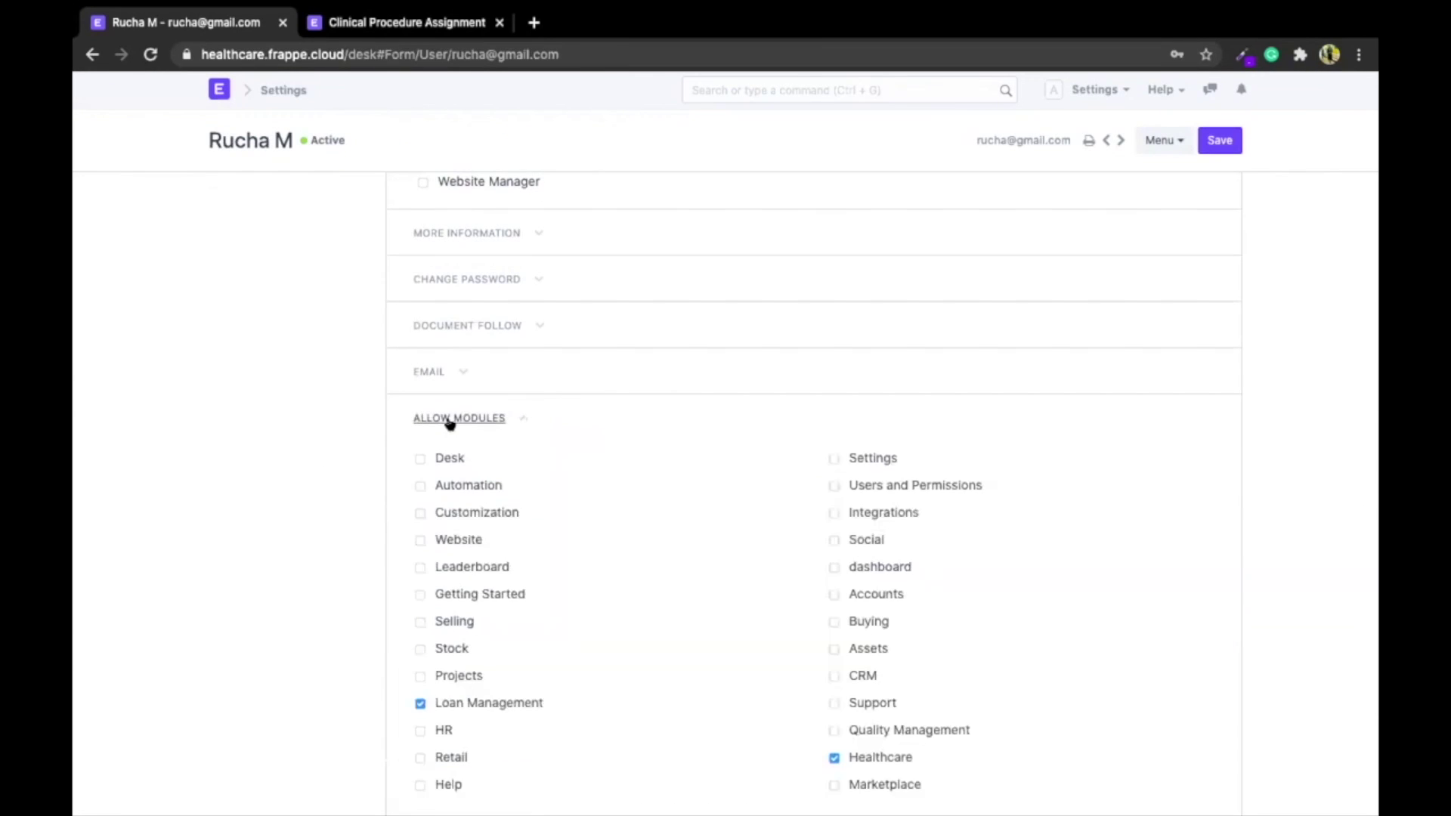
scroll(479, 596, "down", 2)
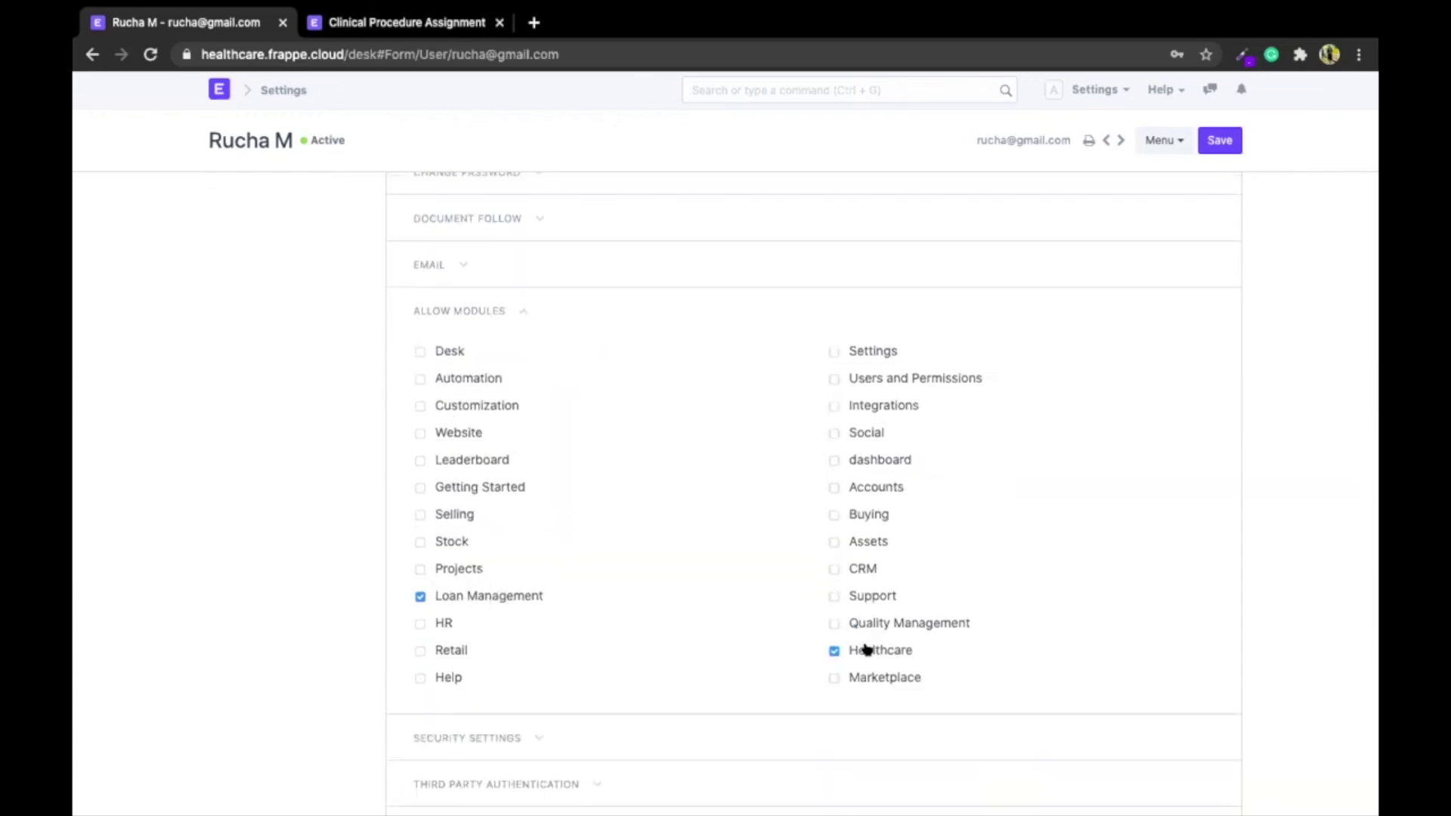
scroll(313, 534, "up", 10)
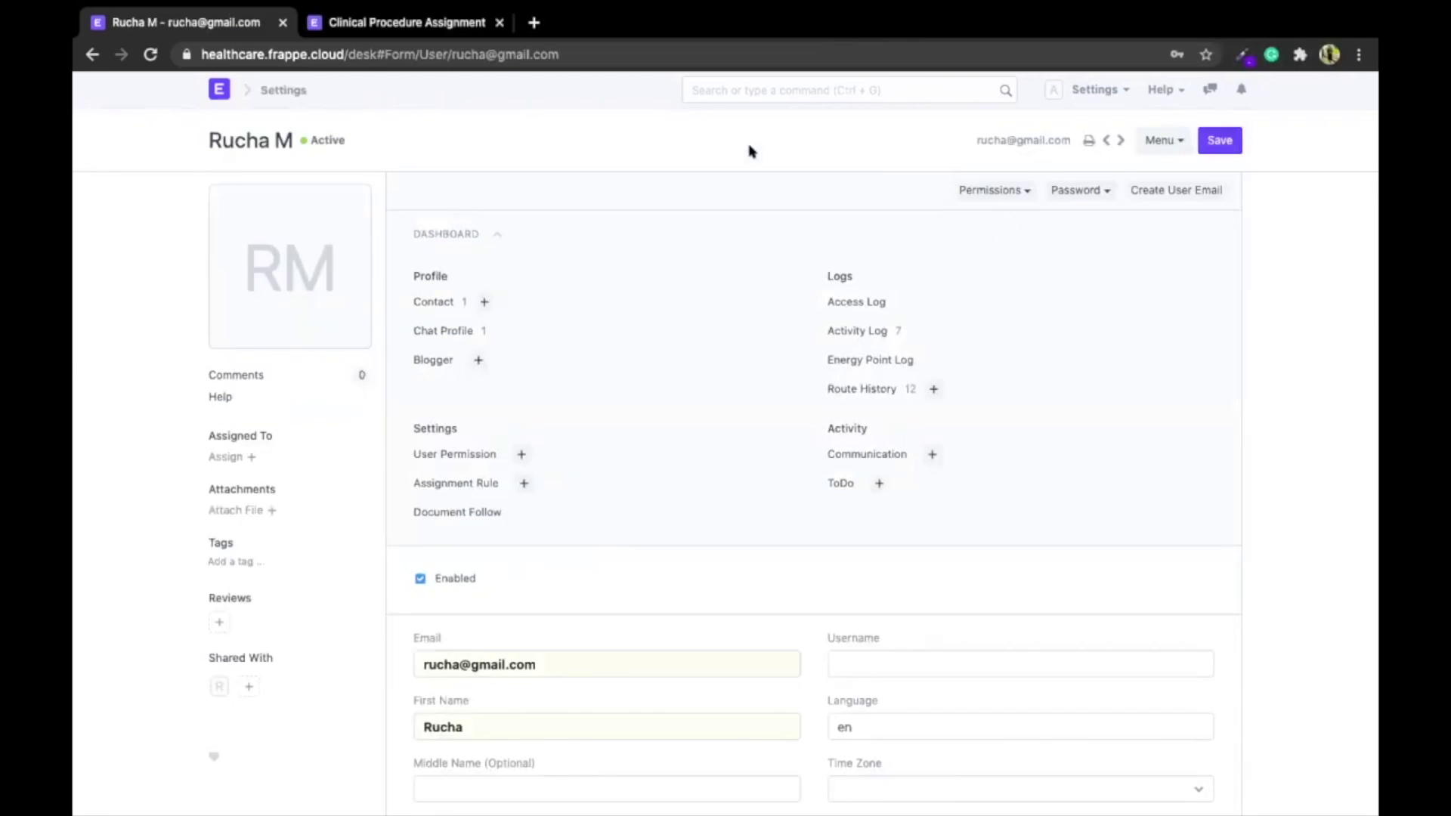
Open the Workflow List from the Settings workspace with a 'worfl' search
left_click(259, 92)
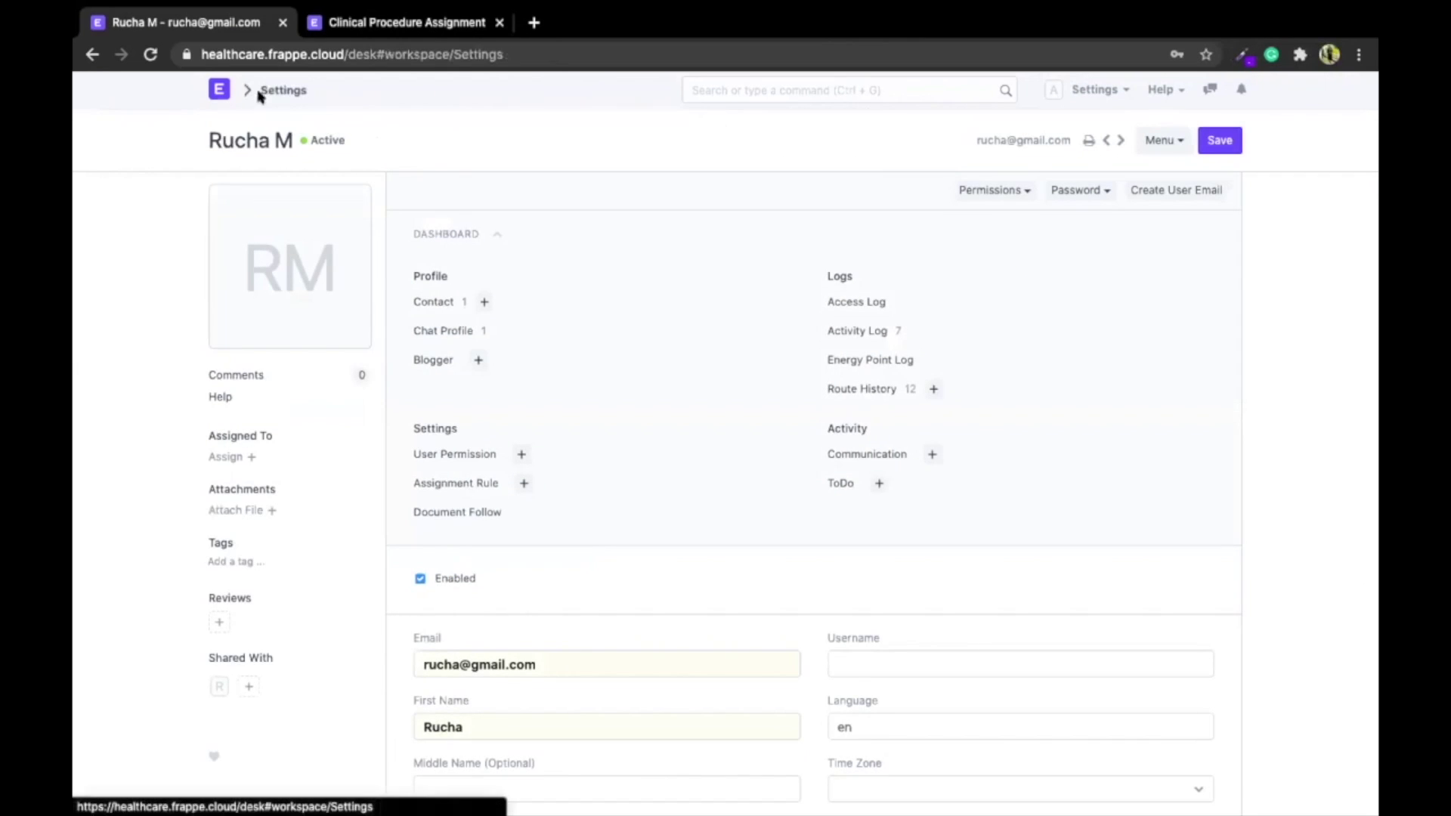
left_click(713, 101)
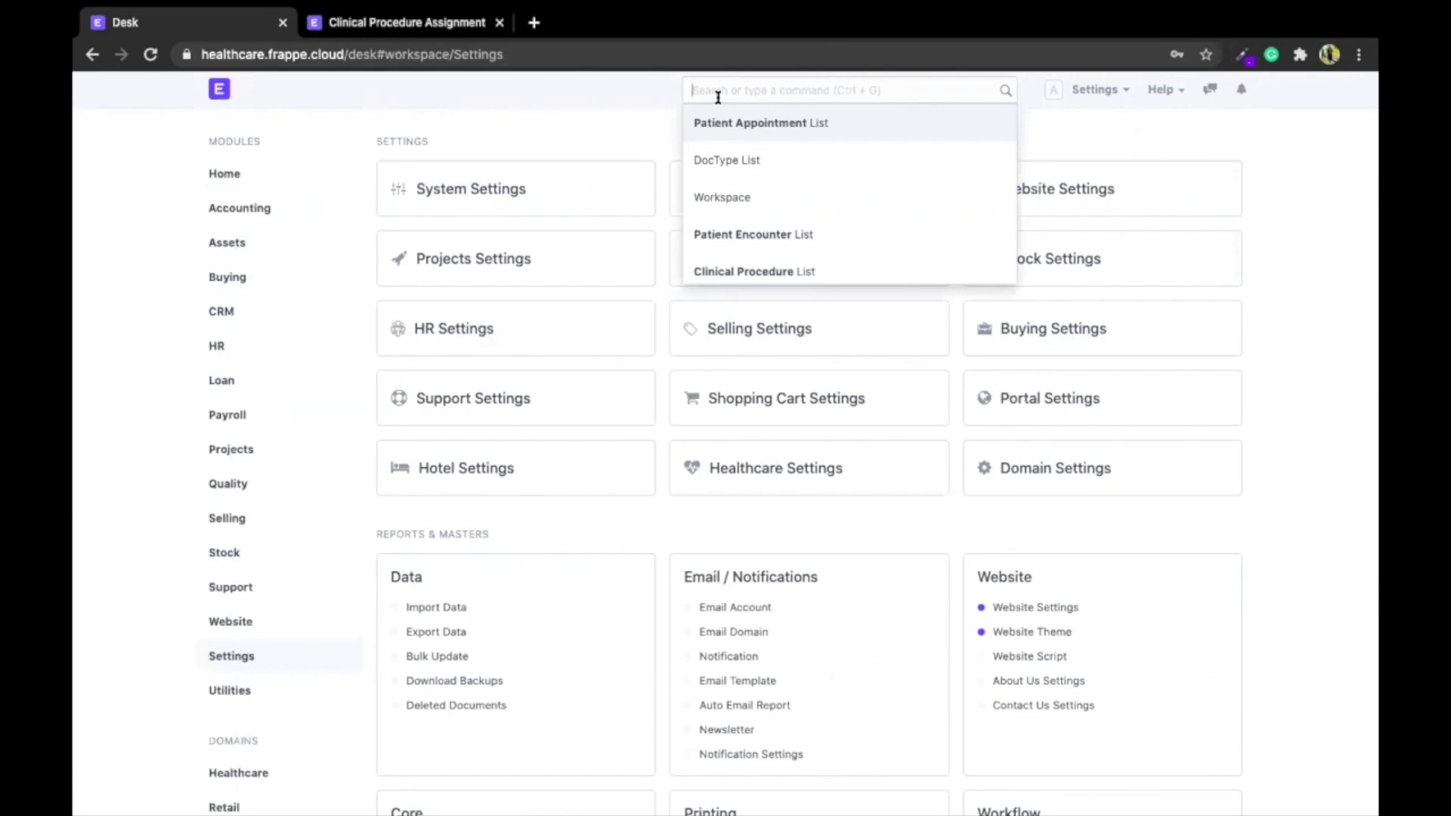
type("worfl")
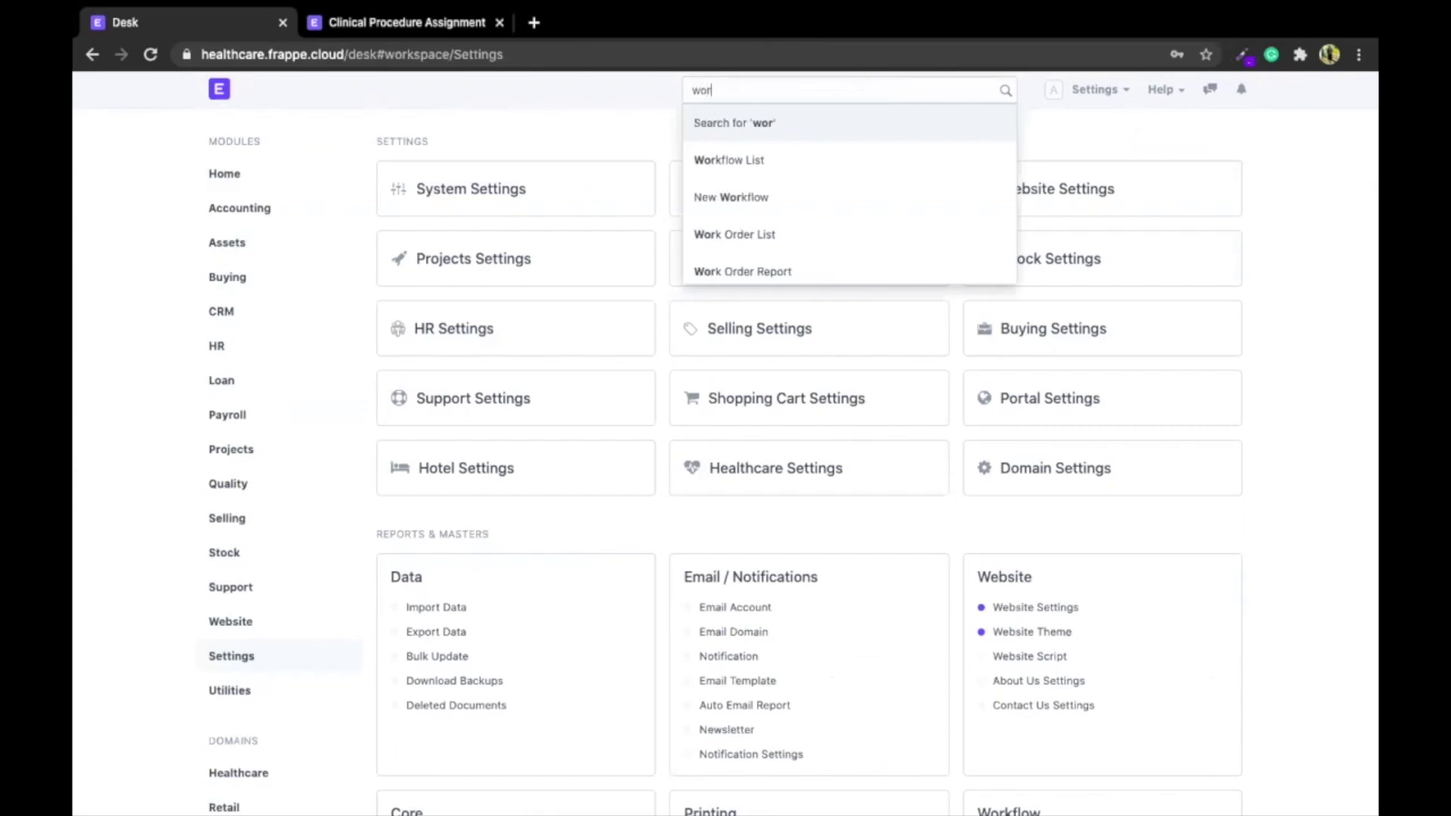
key("Down")
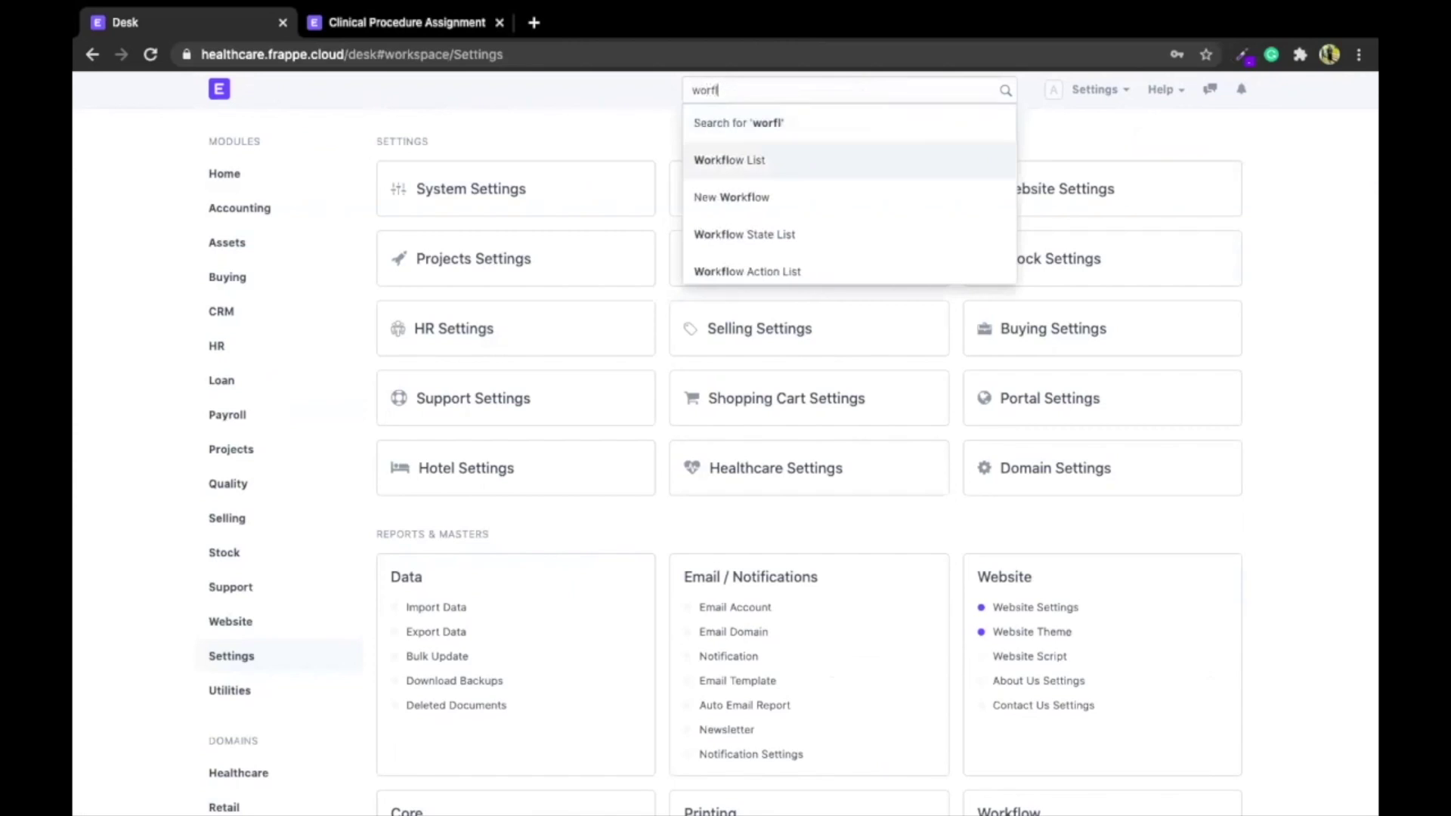
key("Return")
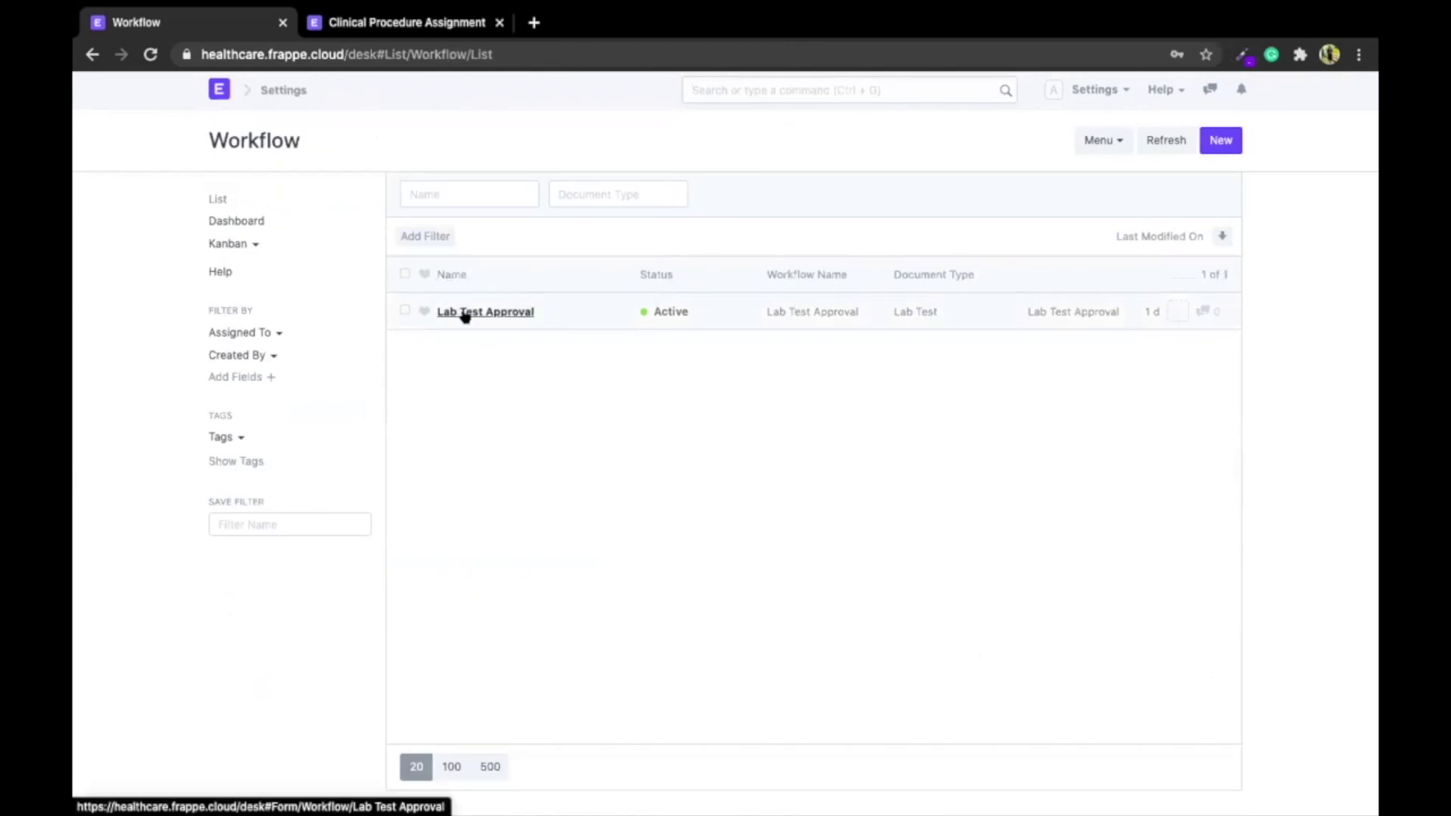
Review the Lab Test Approval workflow's states and transitions, then go to the Lab Test list
left_click(463, 312)
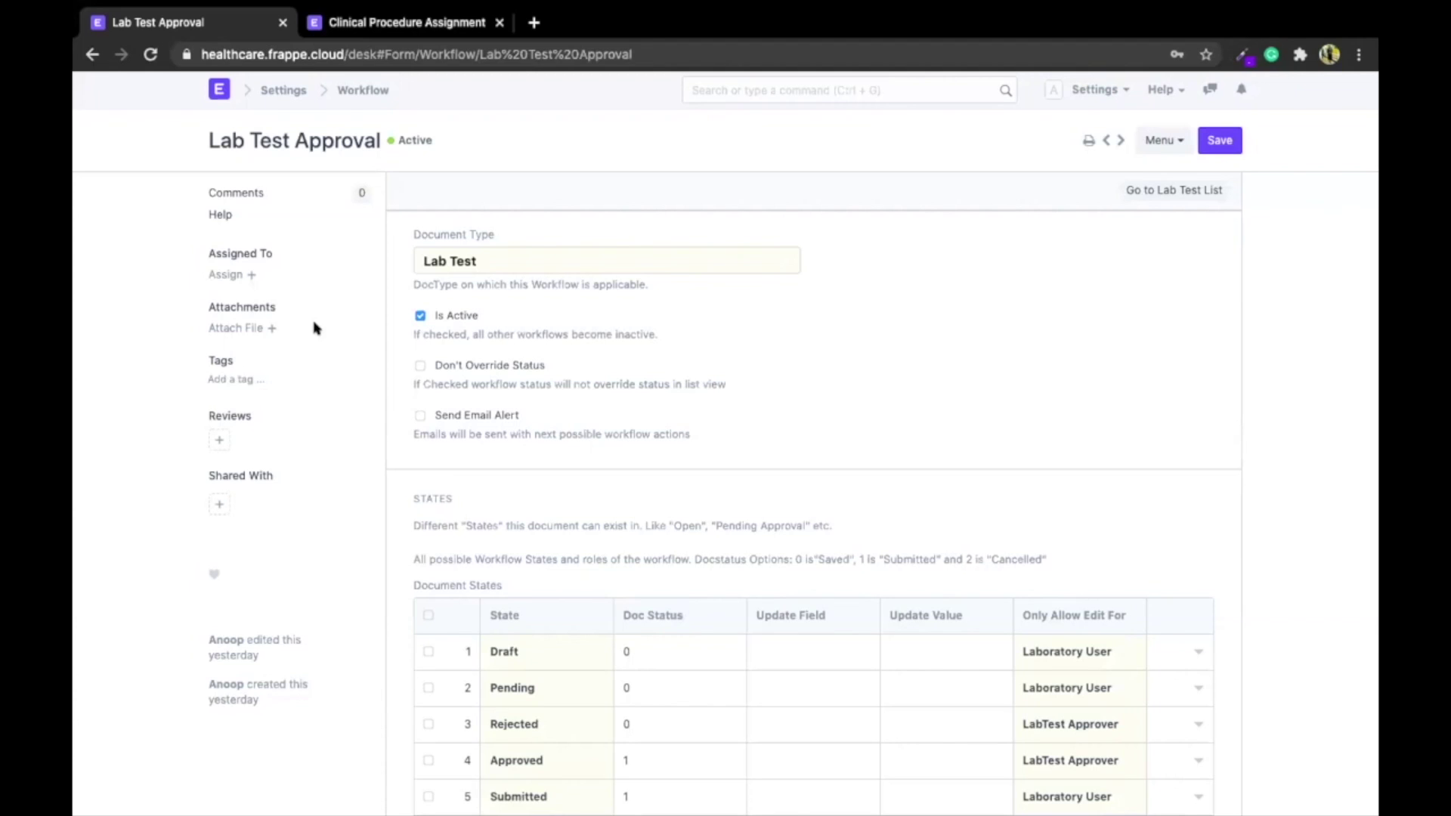
scroll(315, 327, "down", 5)
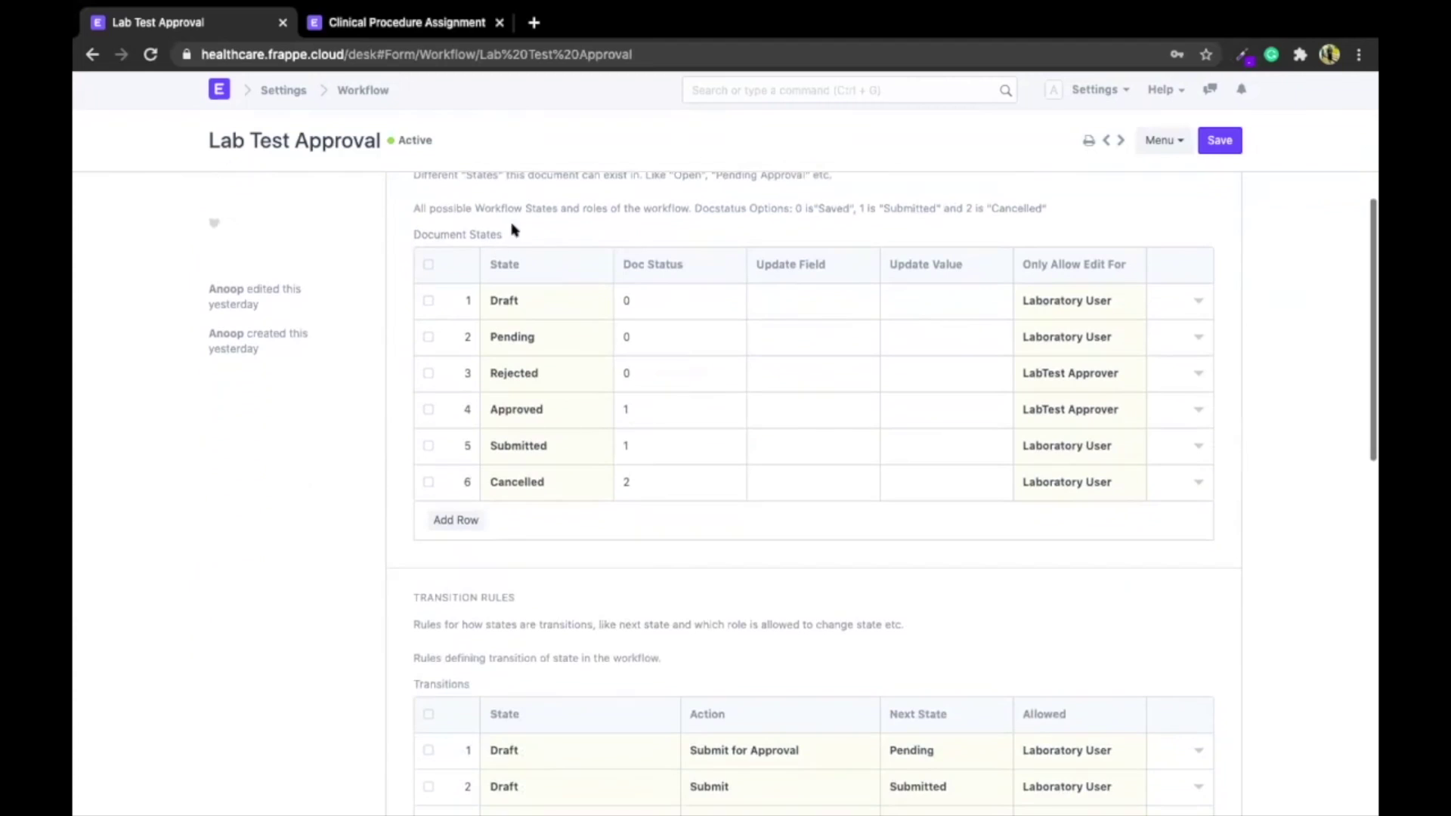
scroll(488, 464, "up", 1)
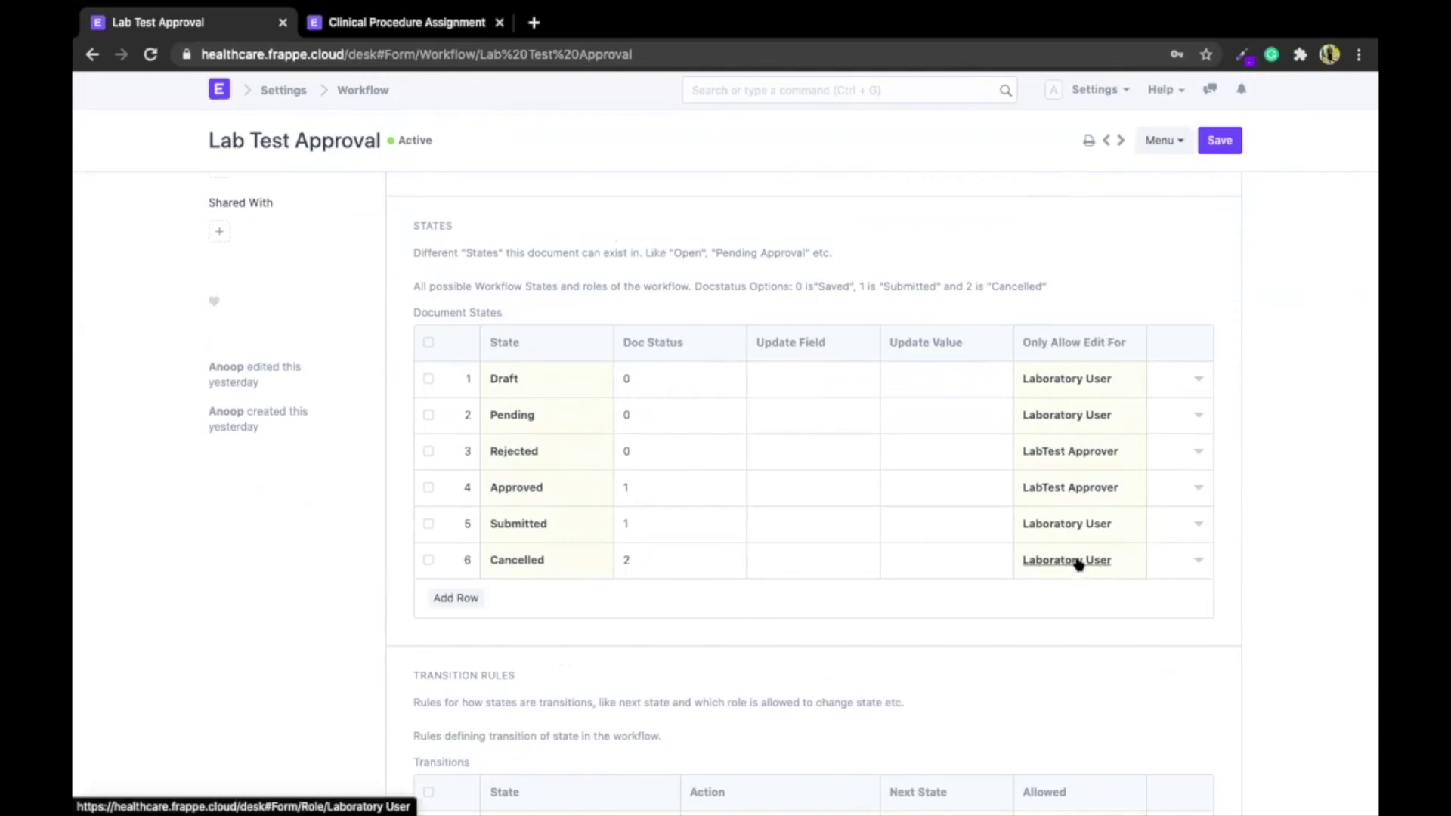
scroll(1078, 560, "down", 4)
scroll(1075, 559, "down", 1)
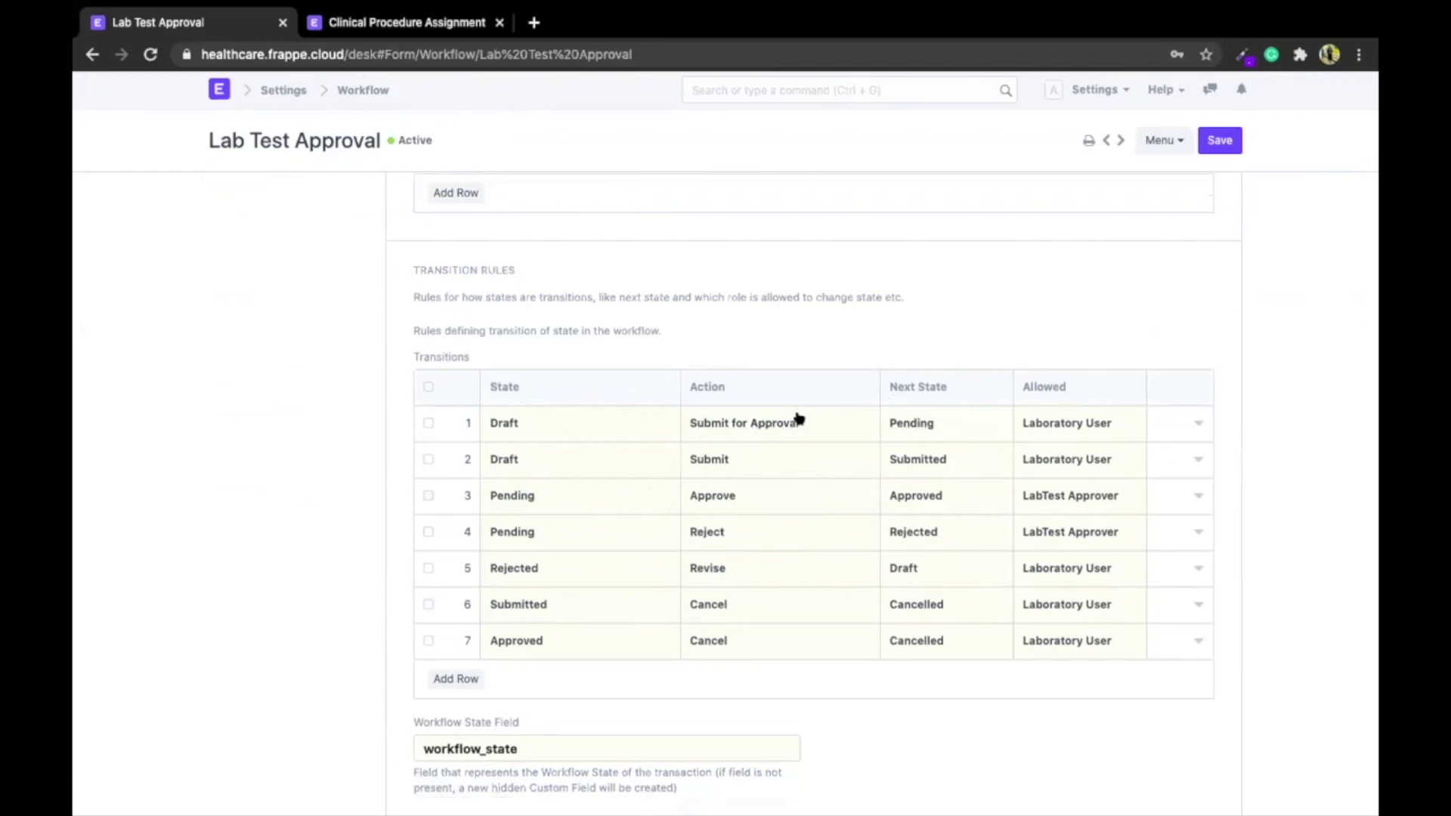
scroll(799, 417, "down", 2)
scroll(799, 417, "up", 6)
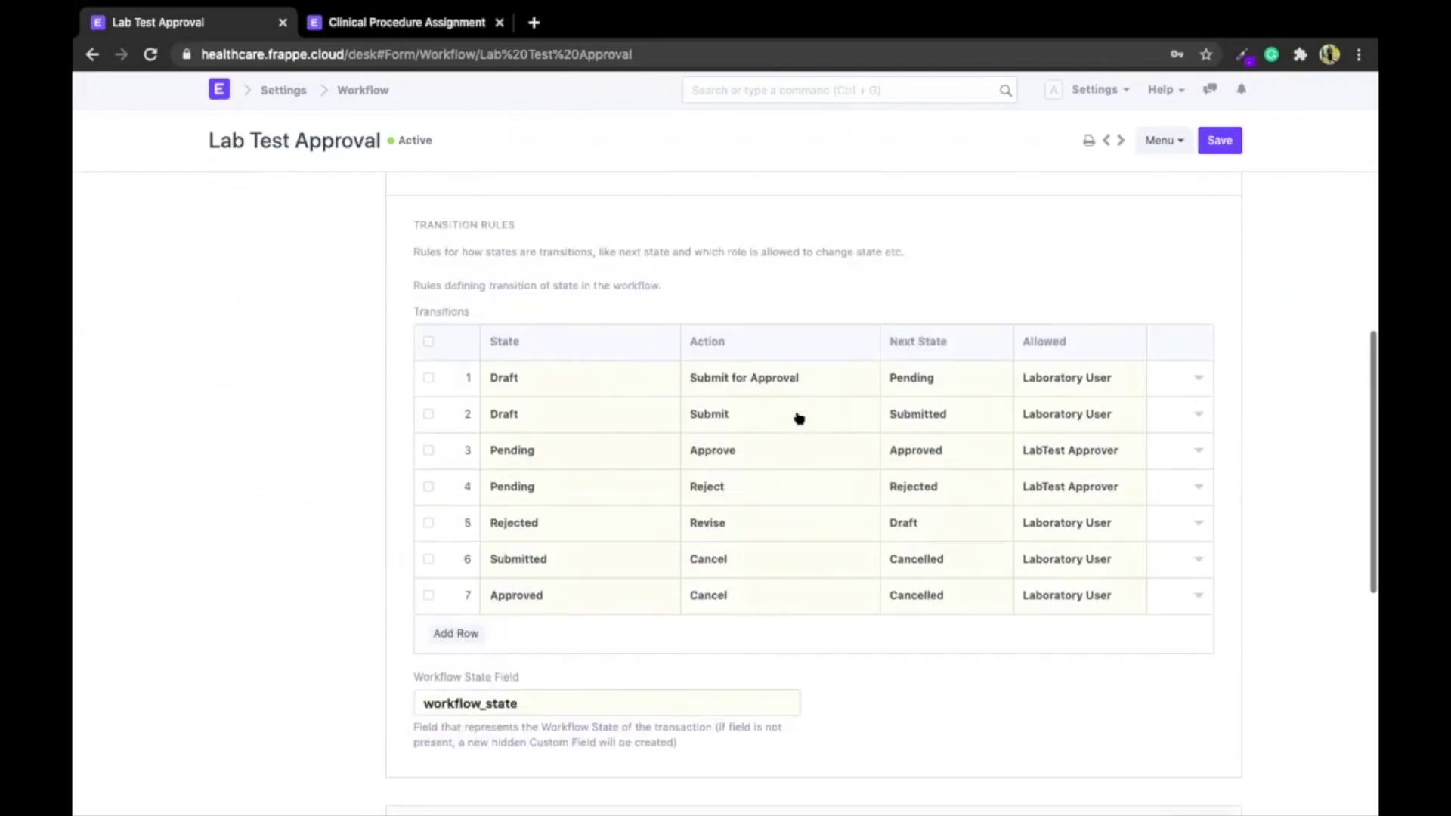
scroll(798, 418, "up", 5)
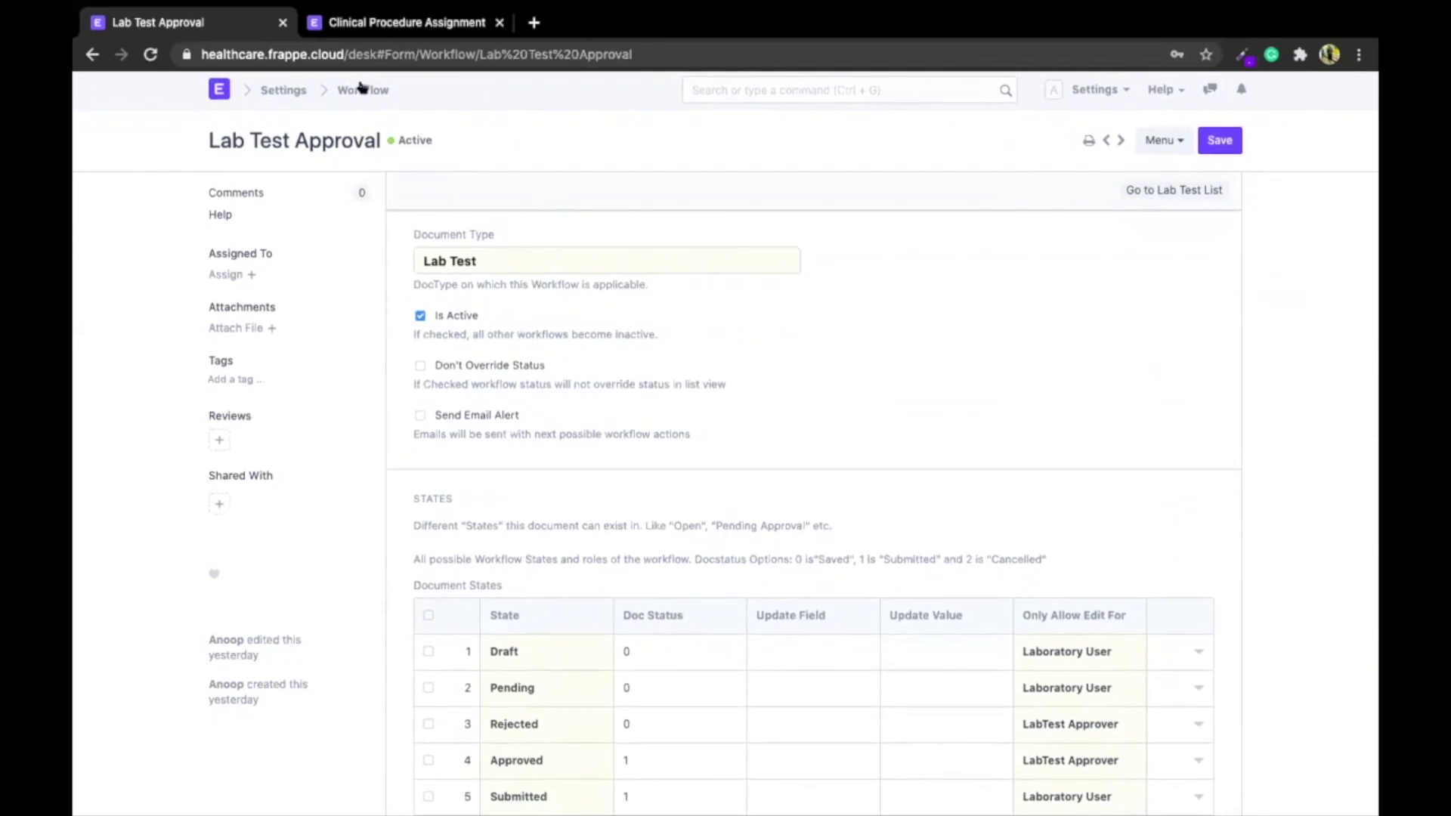
left_click(1173, 190)
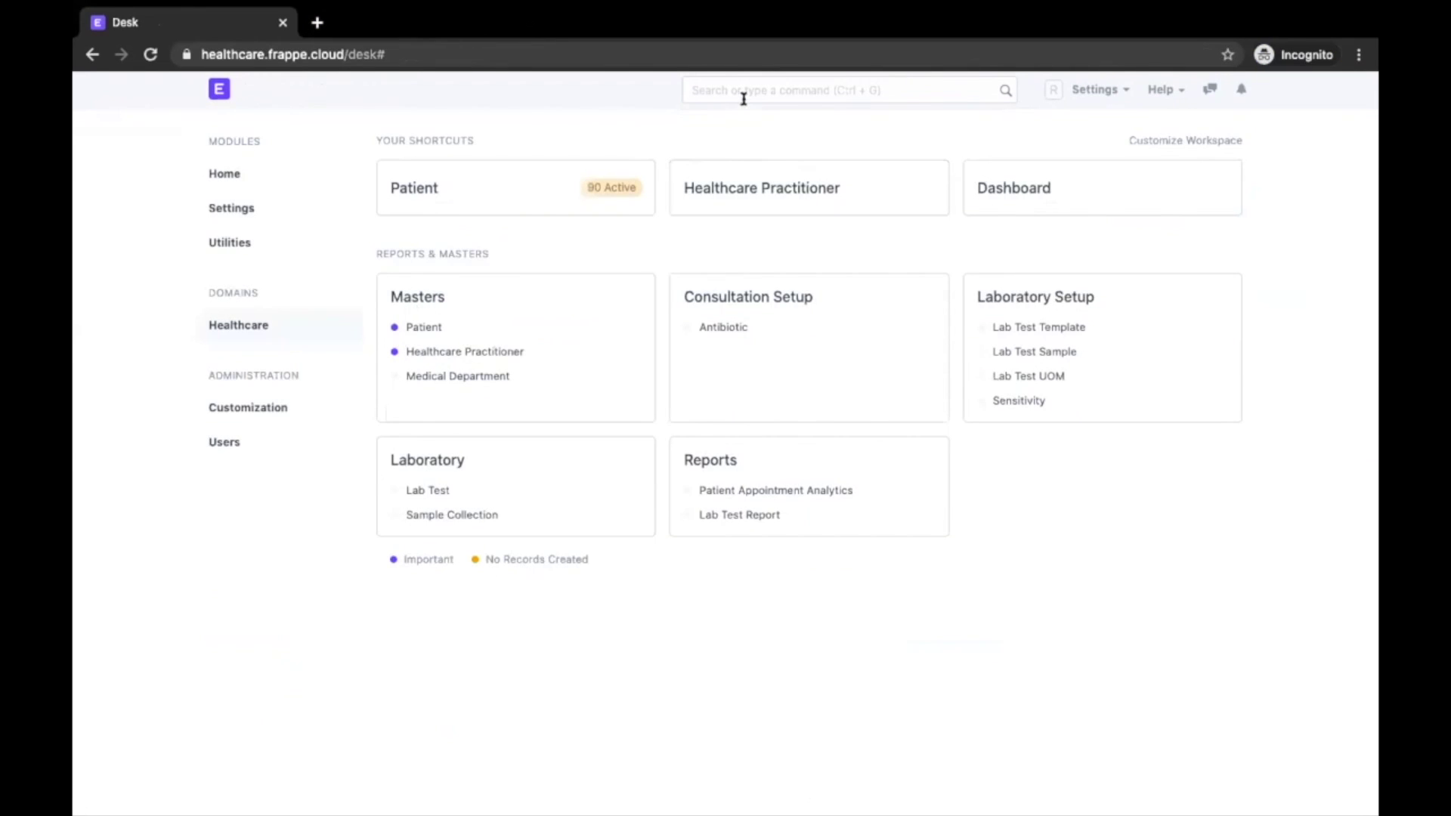
left_click(743, 92)
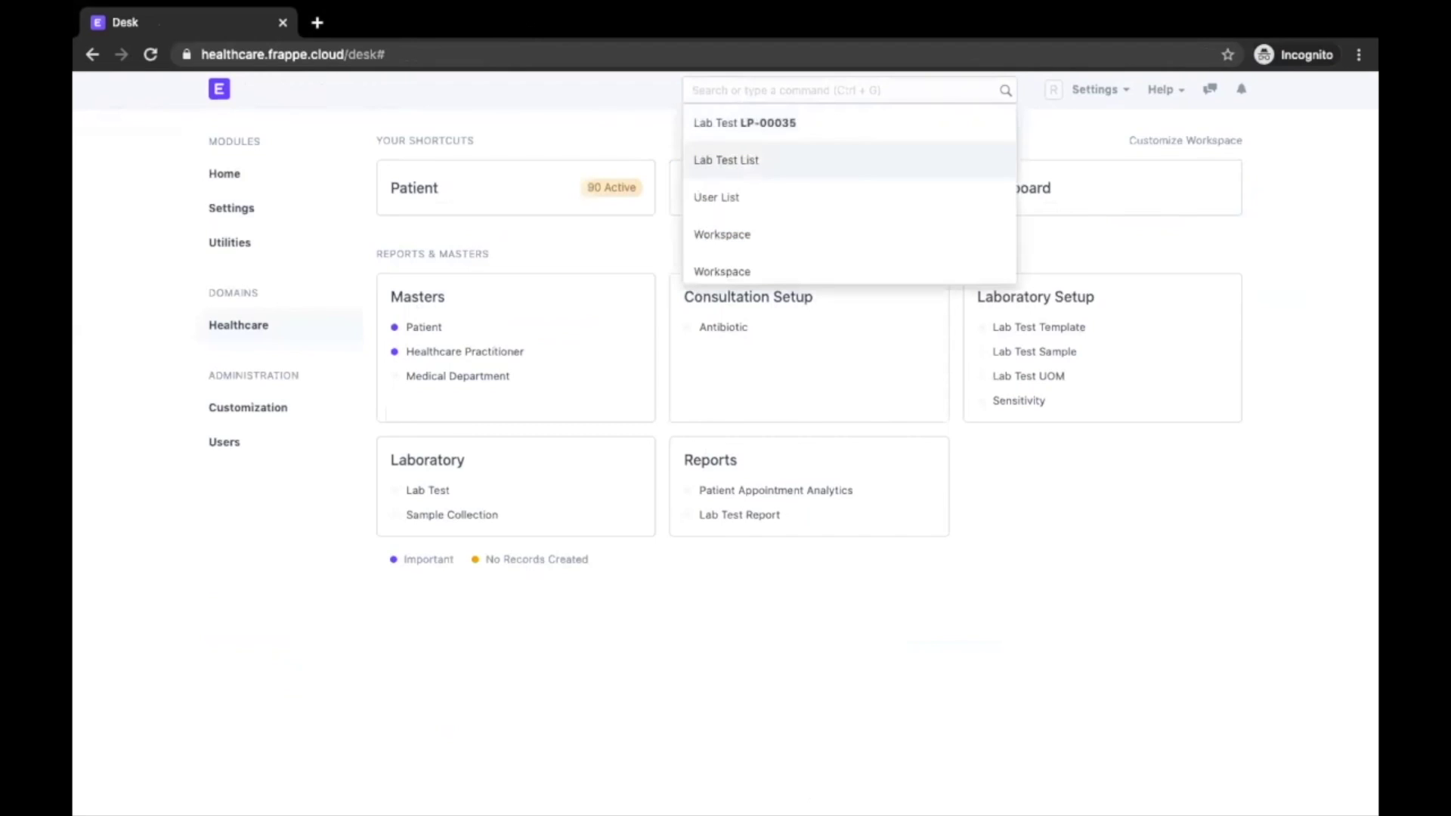
Save lab test LP-00036 for the patient with the Insulin Resistance template, creating sample collection HLC-SC-2020-00008
left_click(726, 159)
left_click(1234, 134)
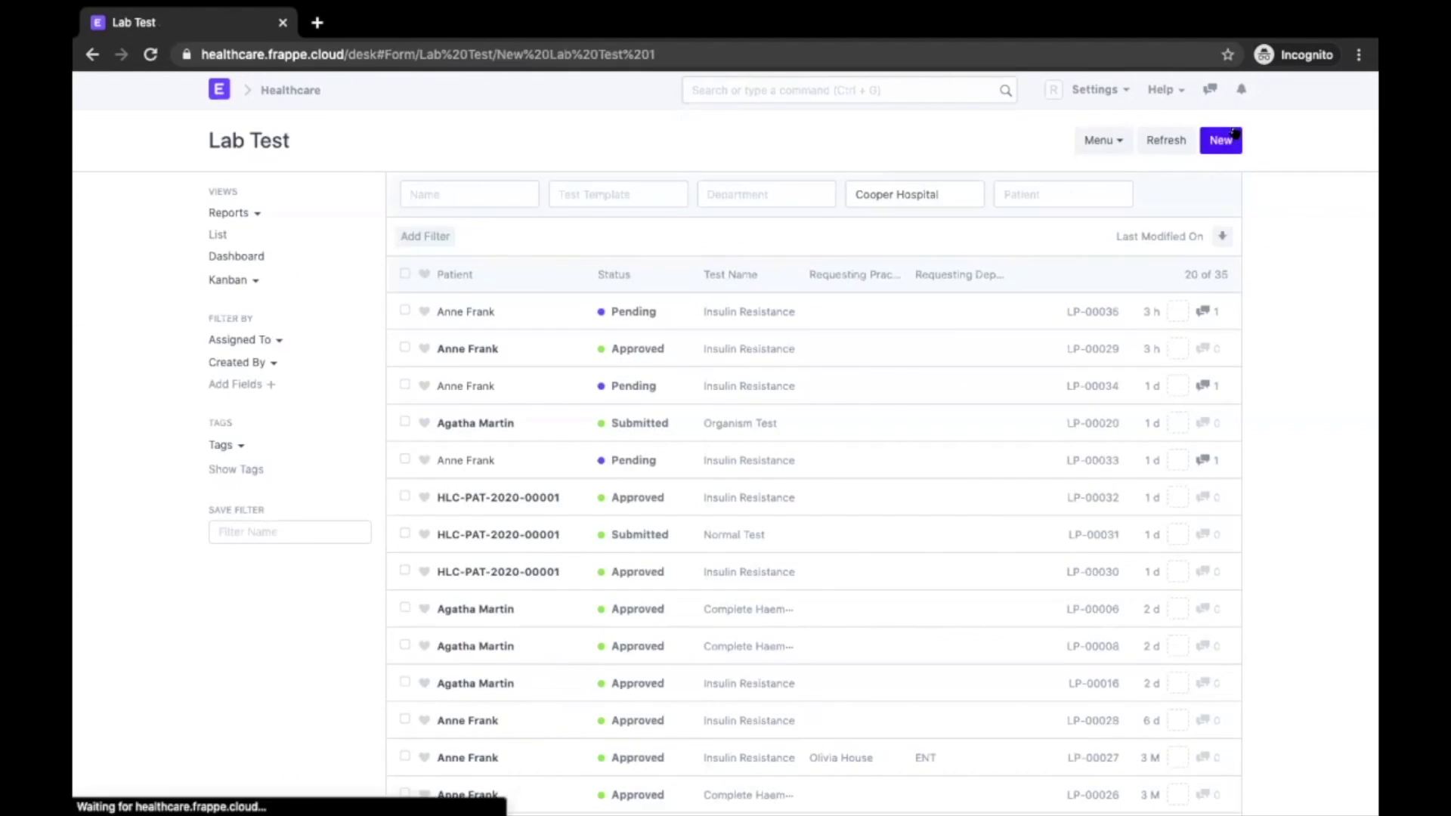
left_click(541, 312)
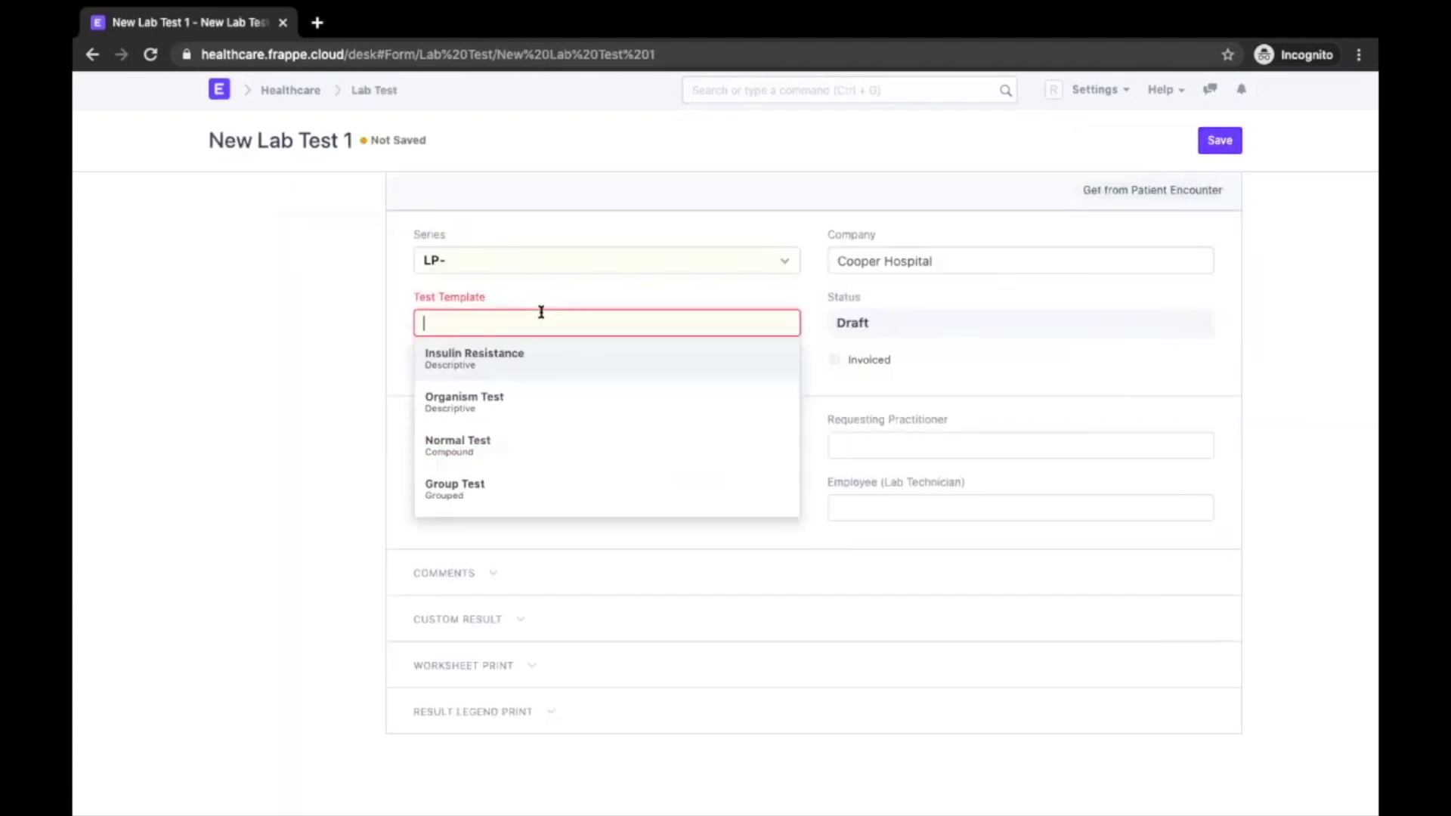
left_click(476, 396)
left_click(468, 538)
type("anne")
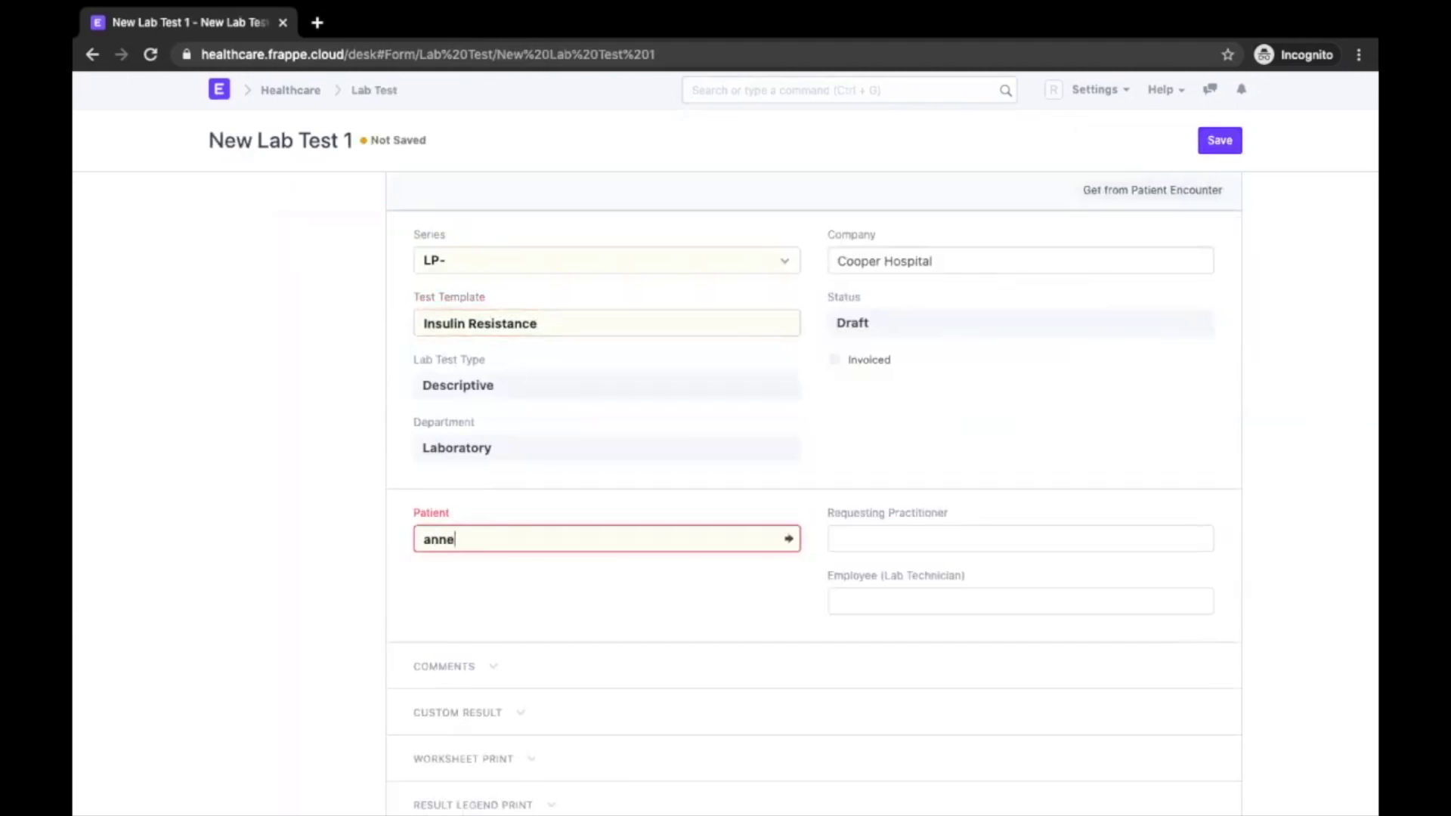
key("Return")
scroll(732, 612, "down", 3)
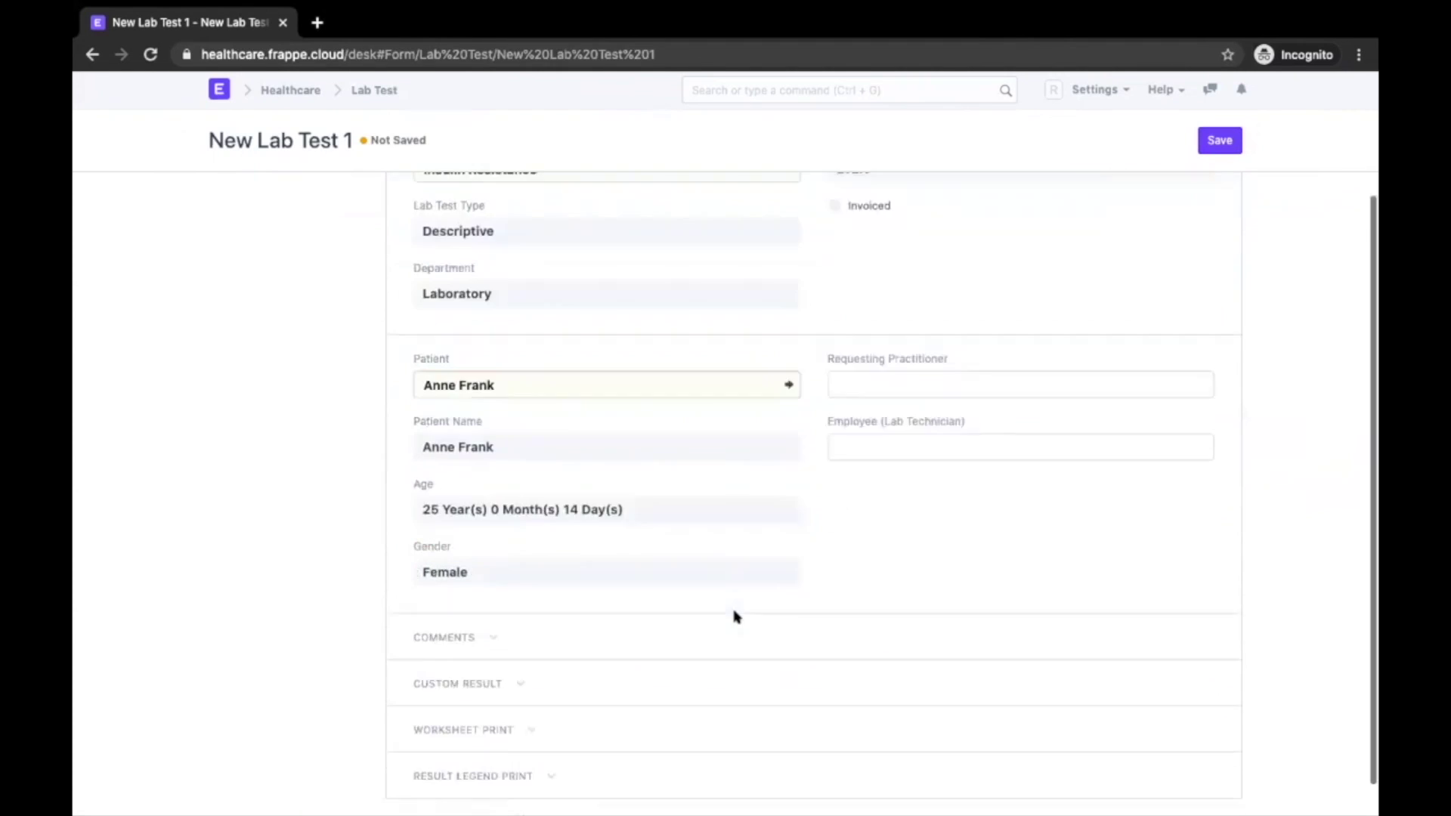
left_click(1220, 139)
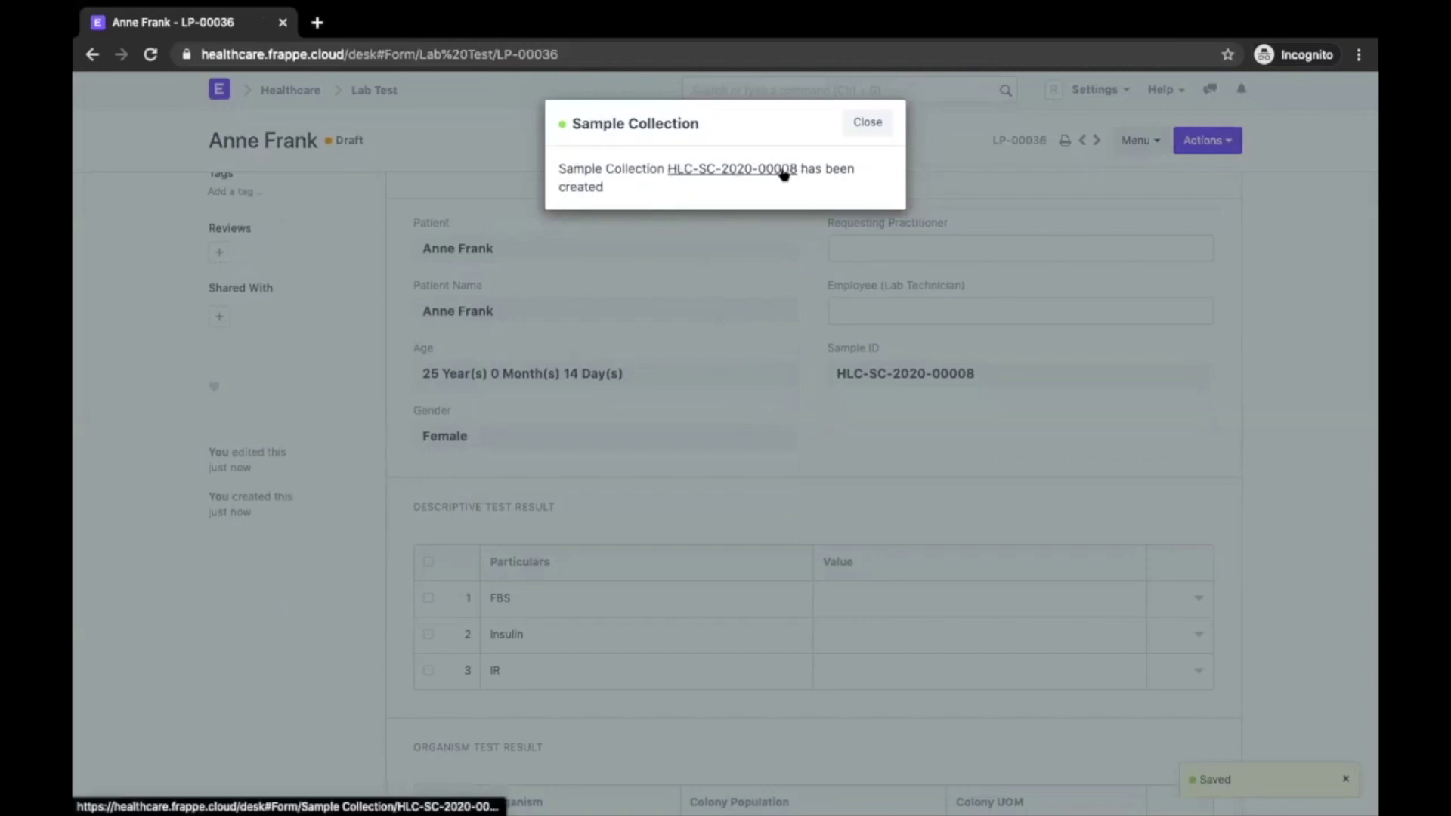
left_click(880, 122)
scroll(812, 502, "down", 3)
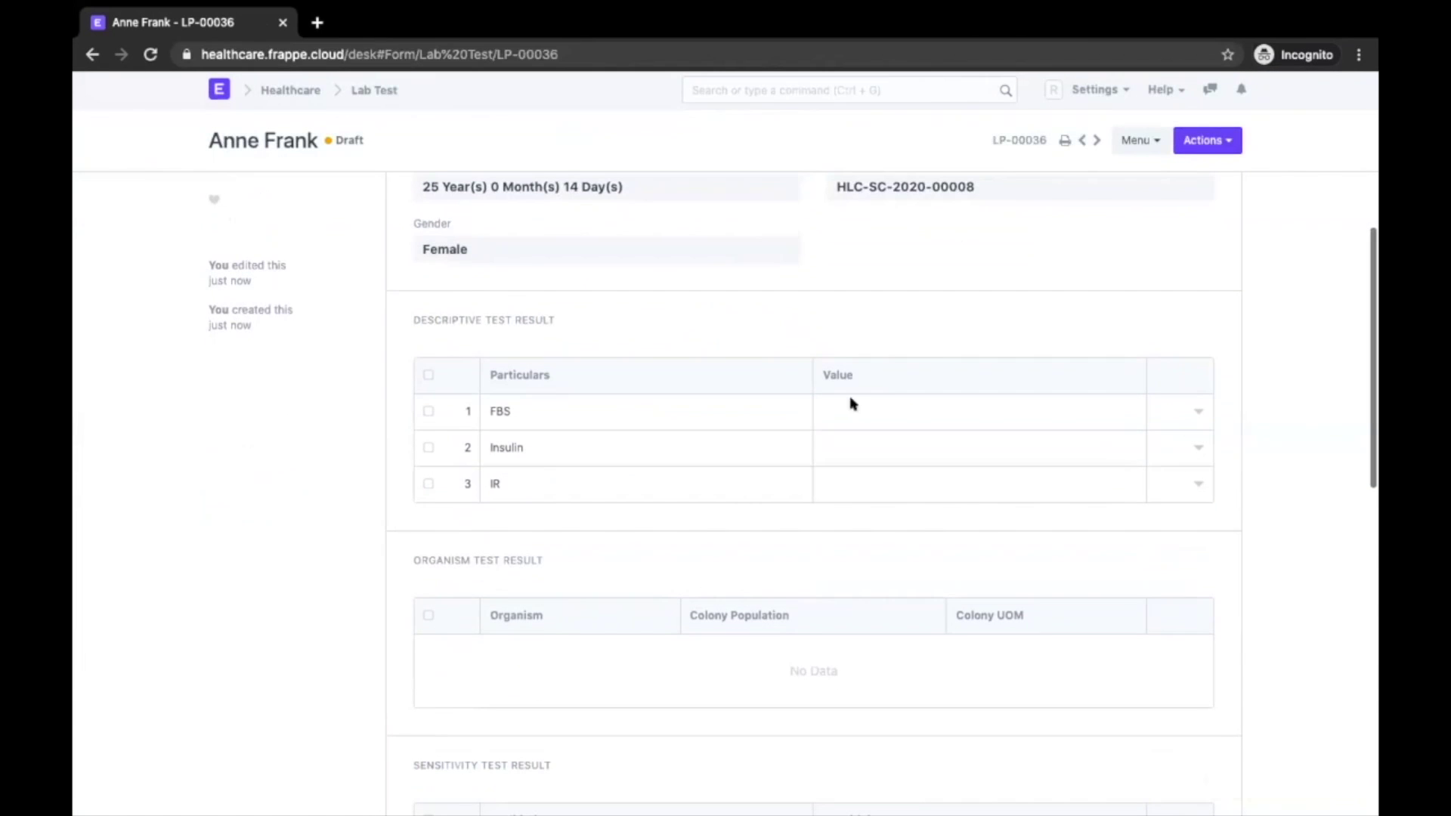
scroll(853, 304, "down", 3)
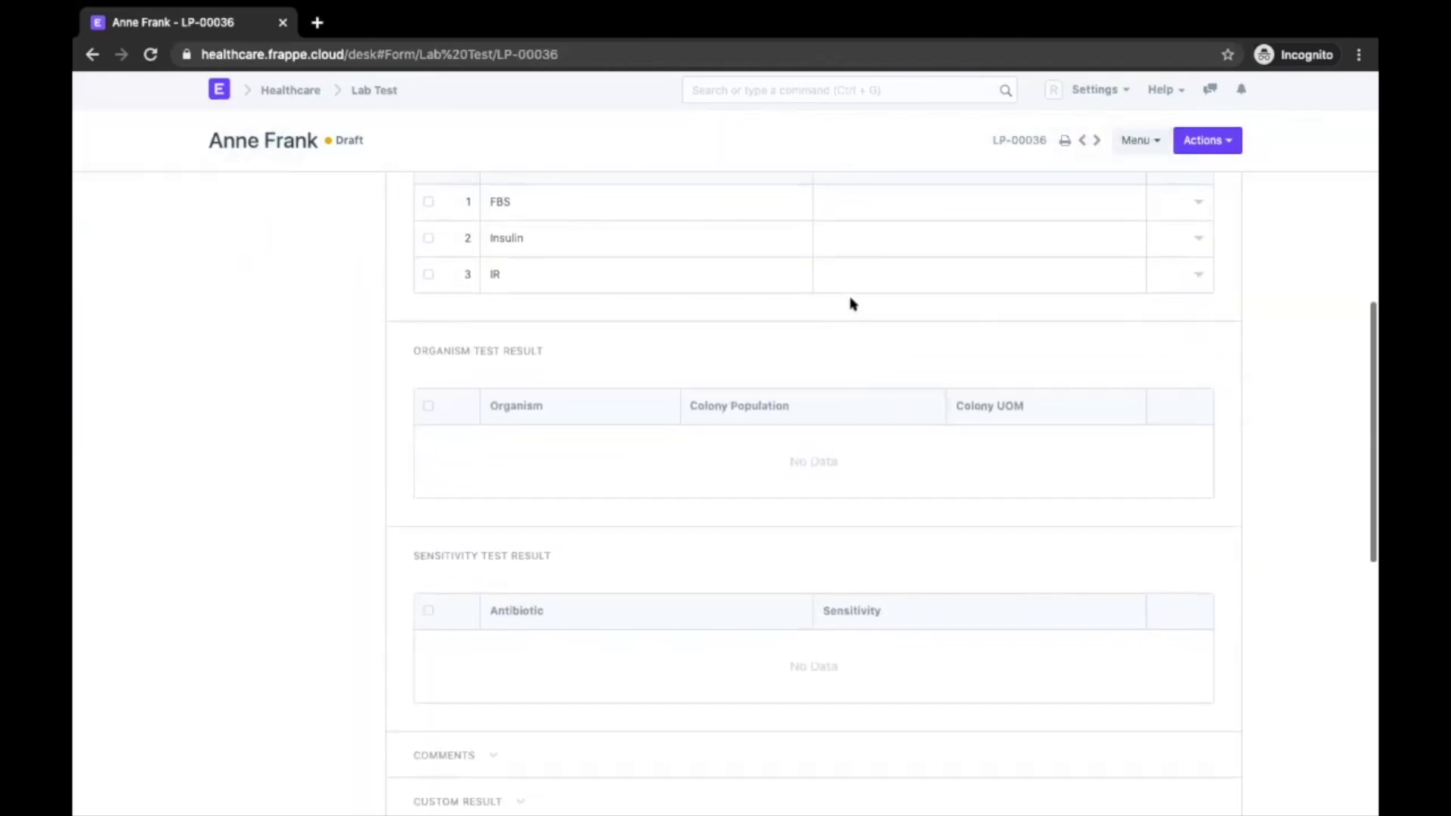
Enter the result values FBS 12, Insulin 13 and IR 14
left_click(831, 194)
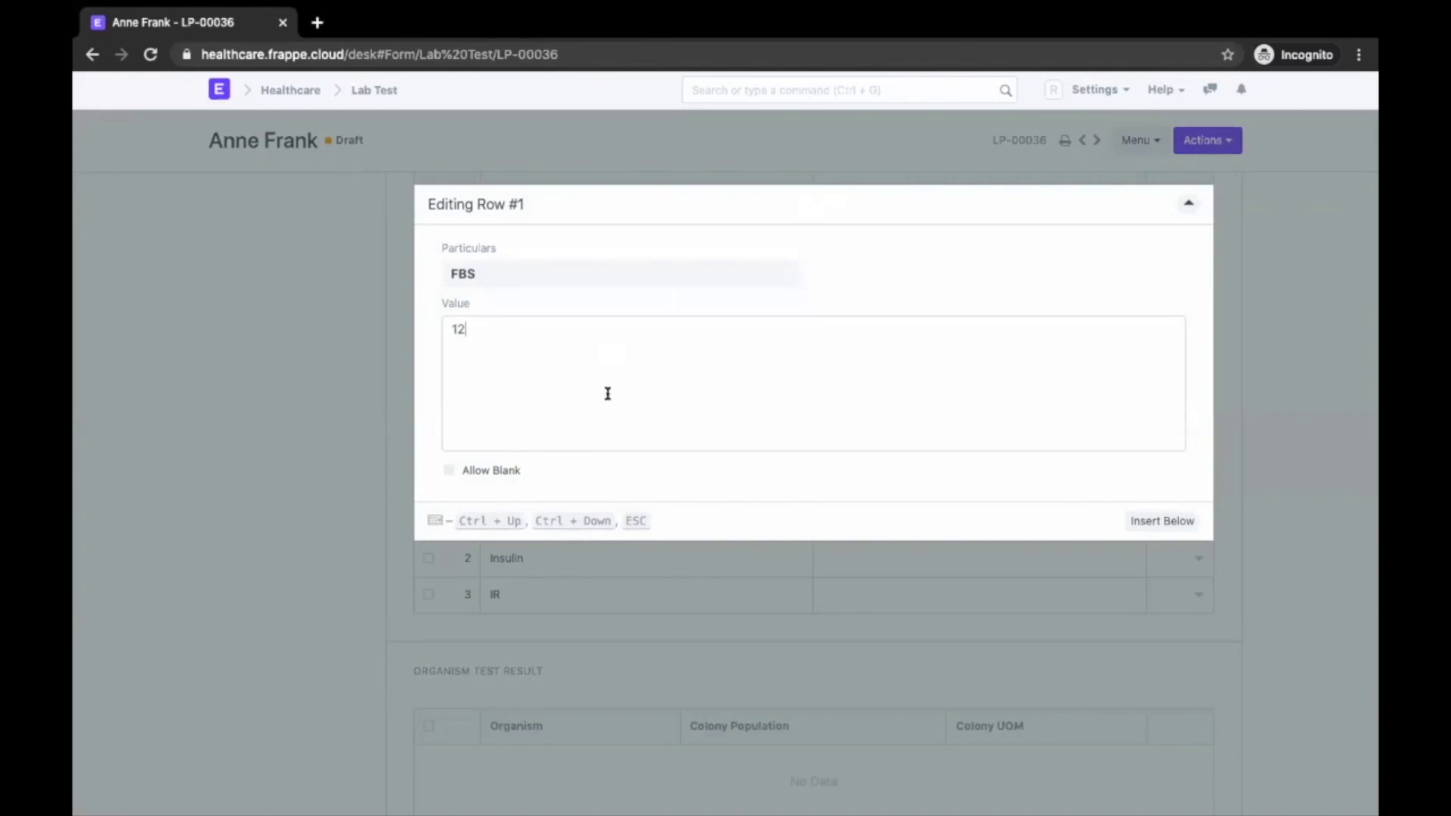
left_click(287, 378)
left_click(911, 405)
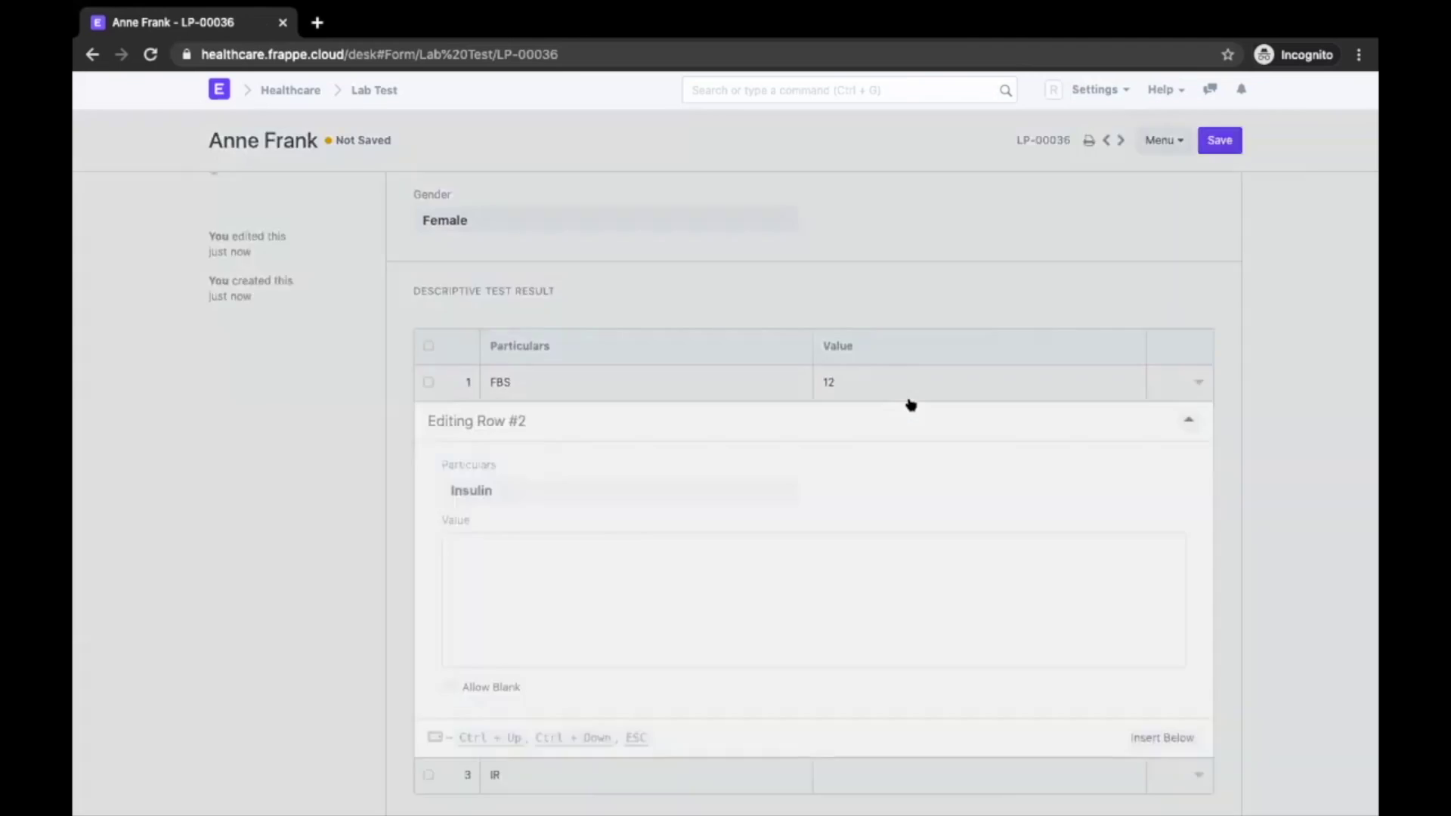
type("13")
left_click(237, 636)
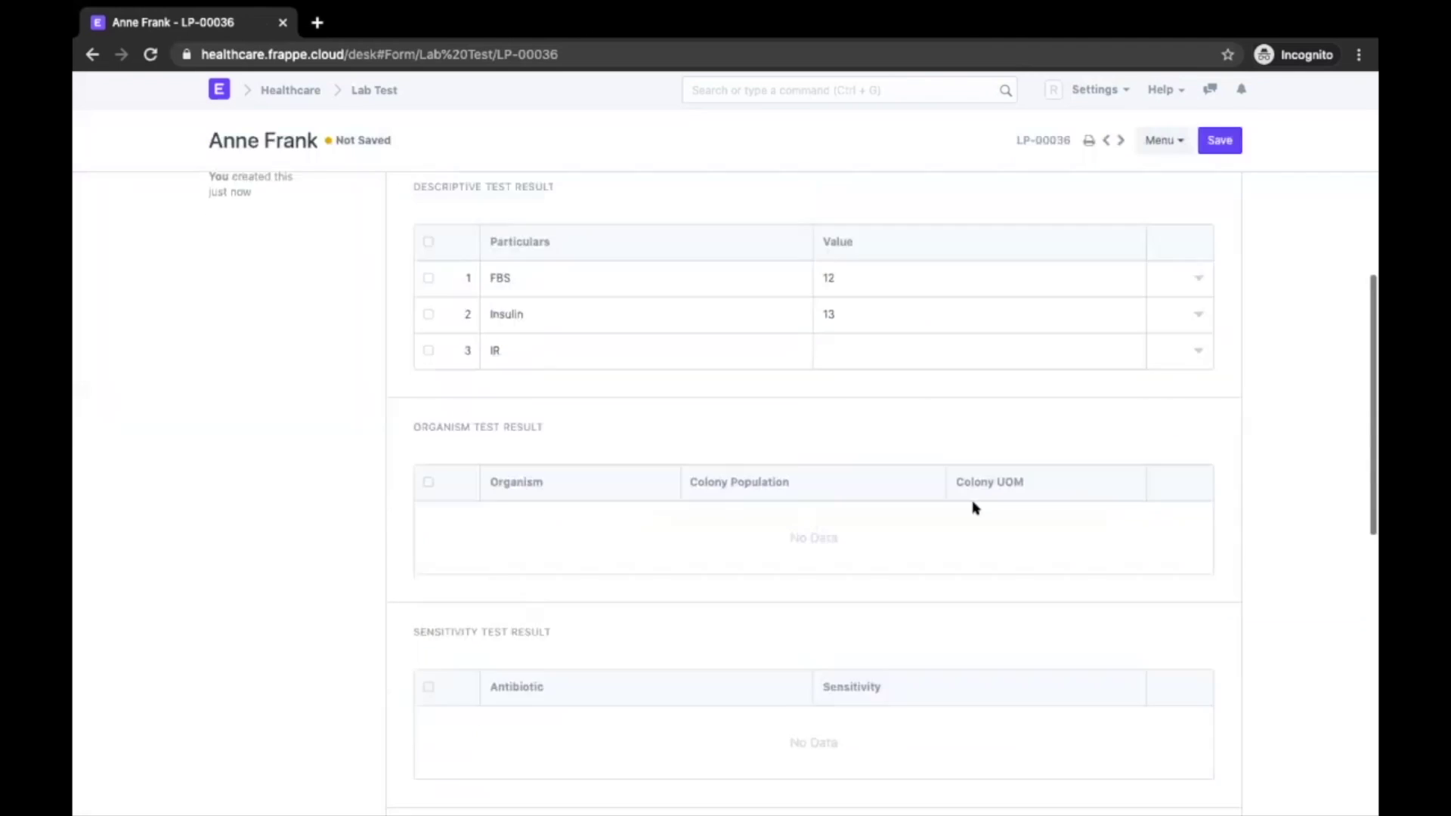
left_click(868, 246)
type("14")
key("Escape")
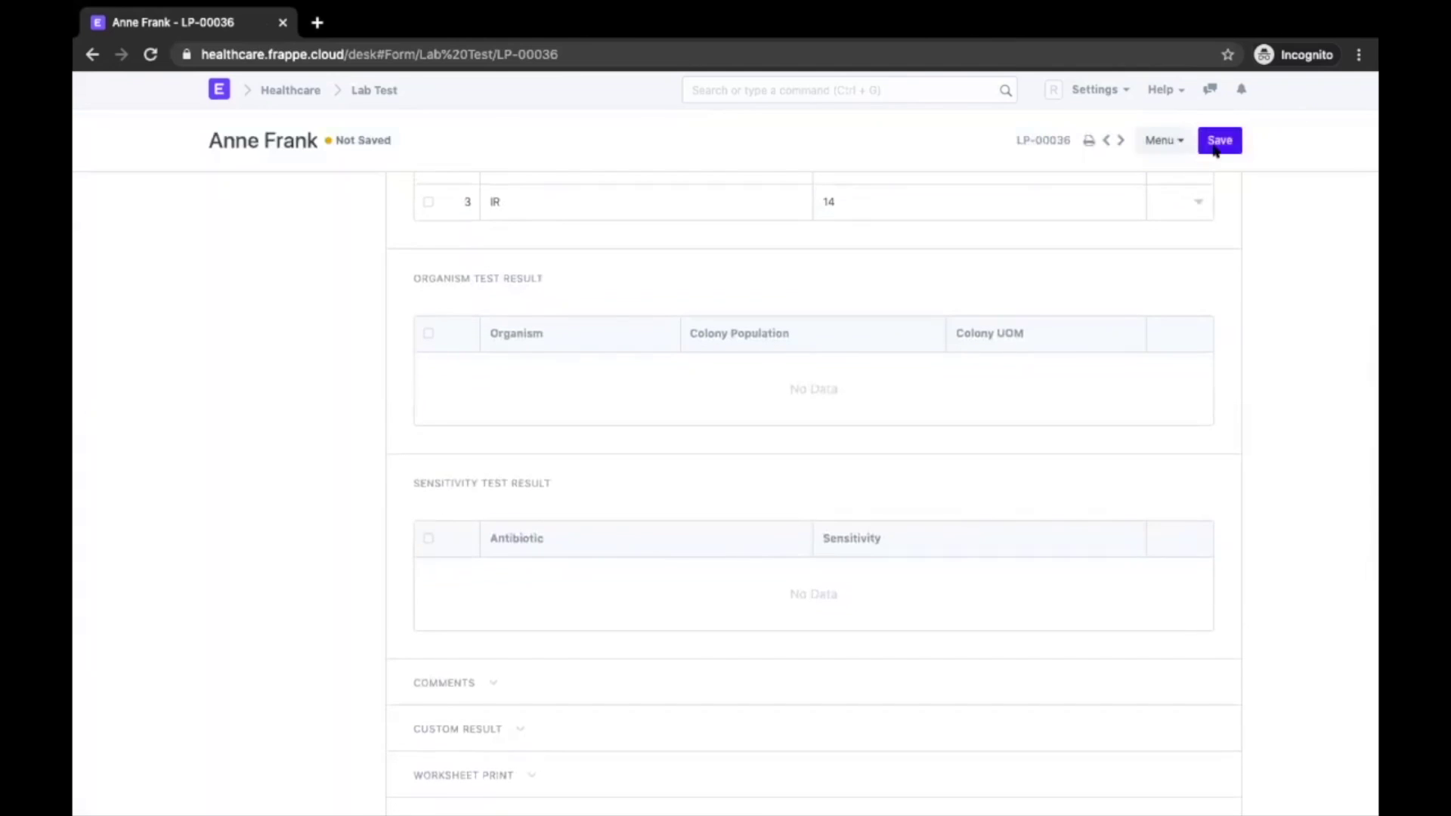
Save the lab test and submit it for approval, then switch to the approver's window
left_click(1205, 145)
left_click(1206, 145)
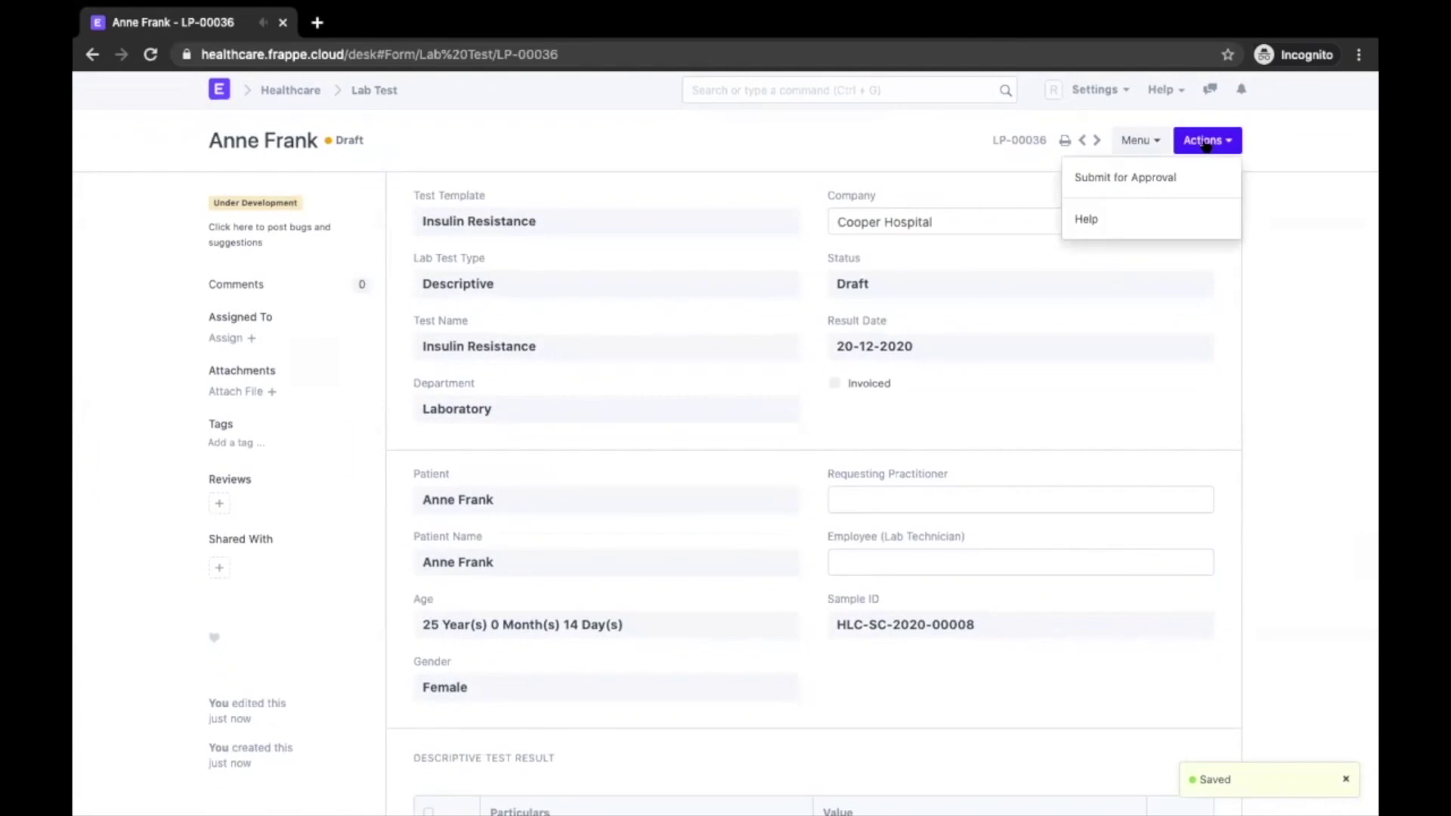
left_click(1159, 176)
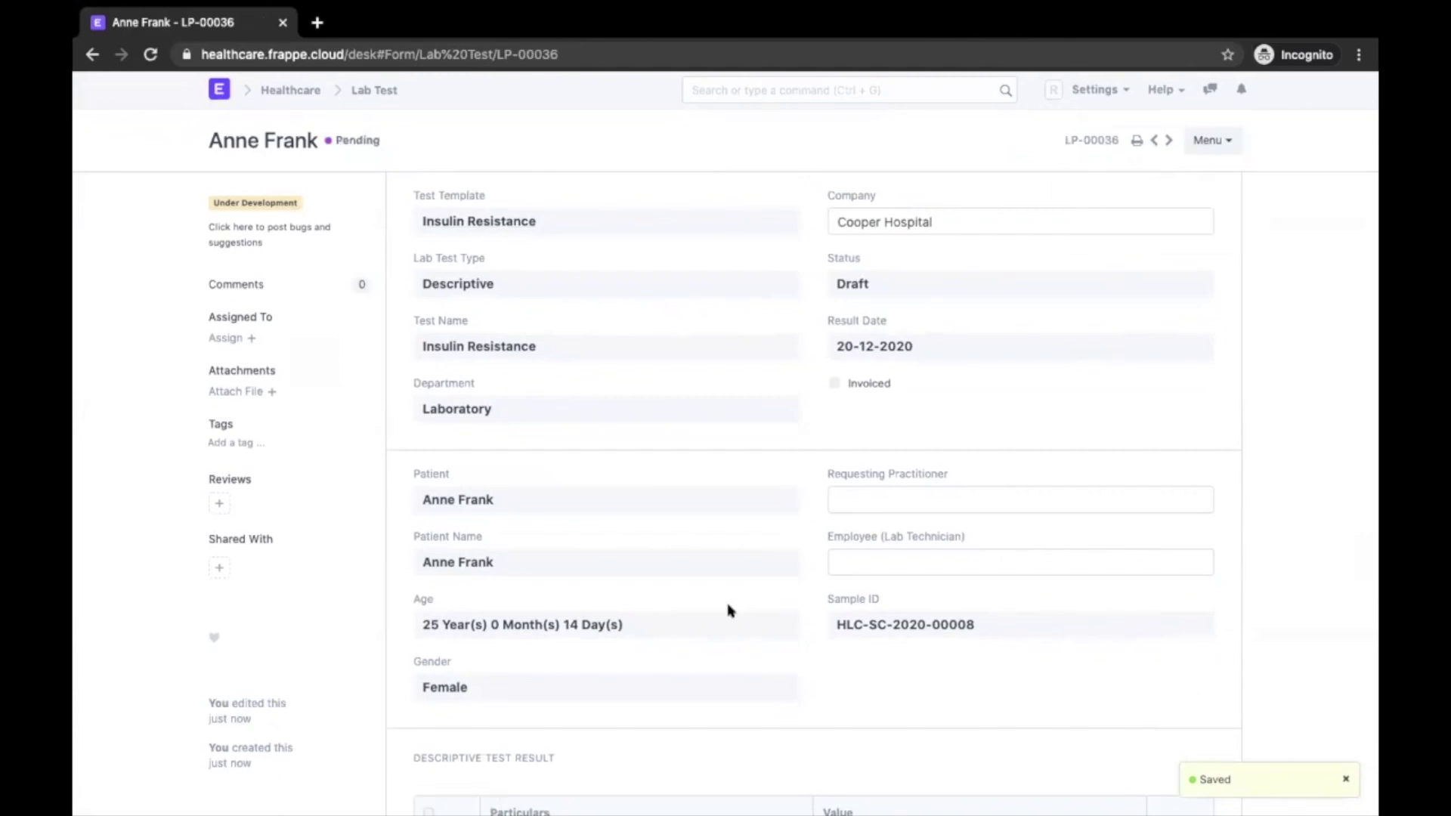
left_click(1203, 139)
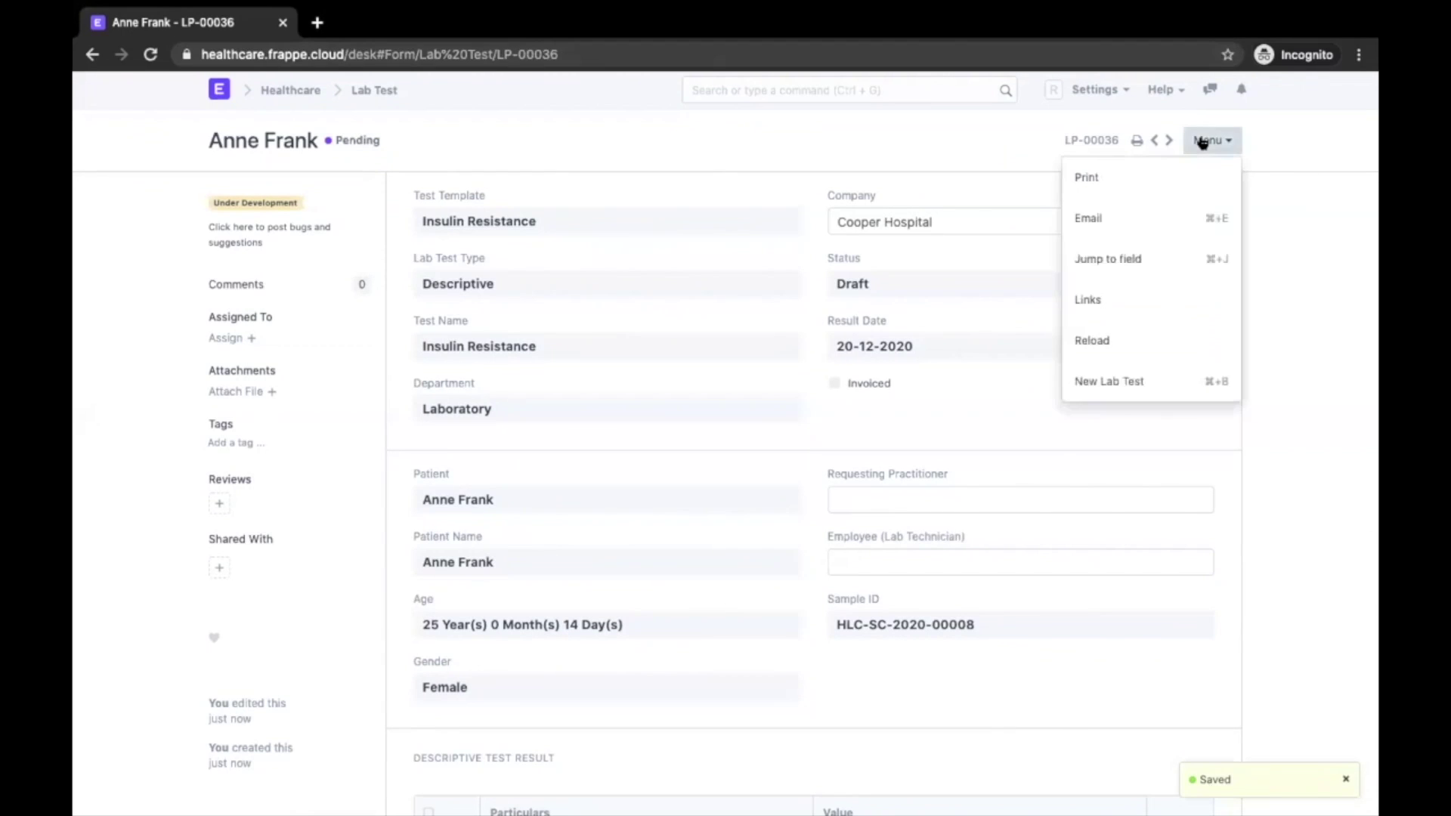
left_click(870, 159)
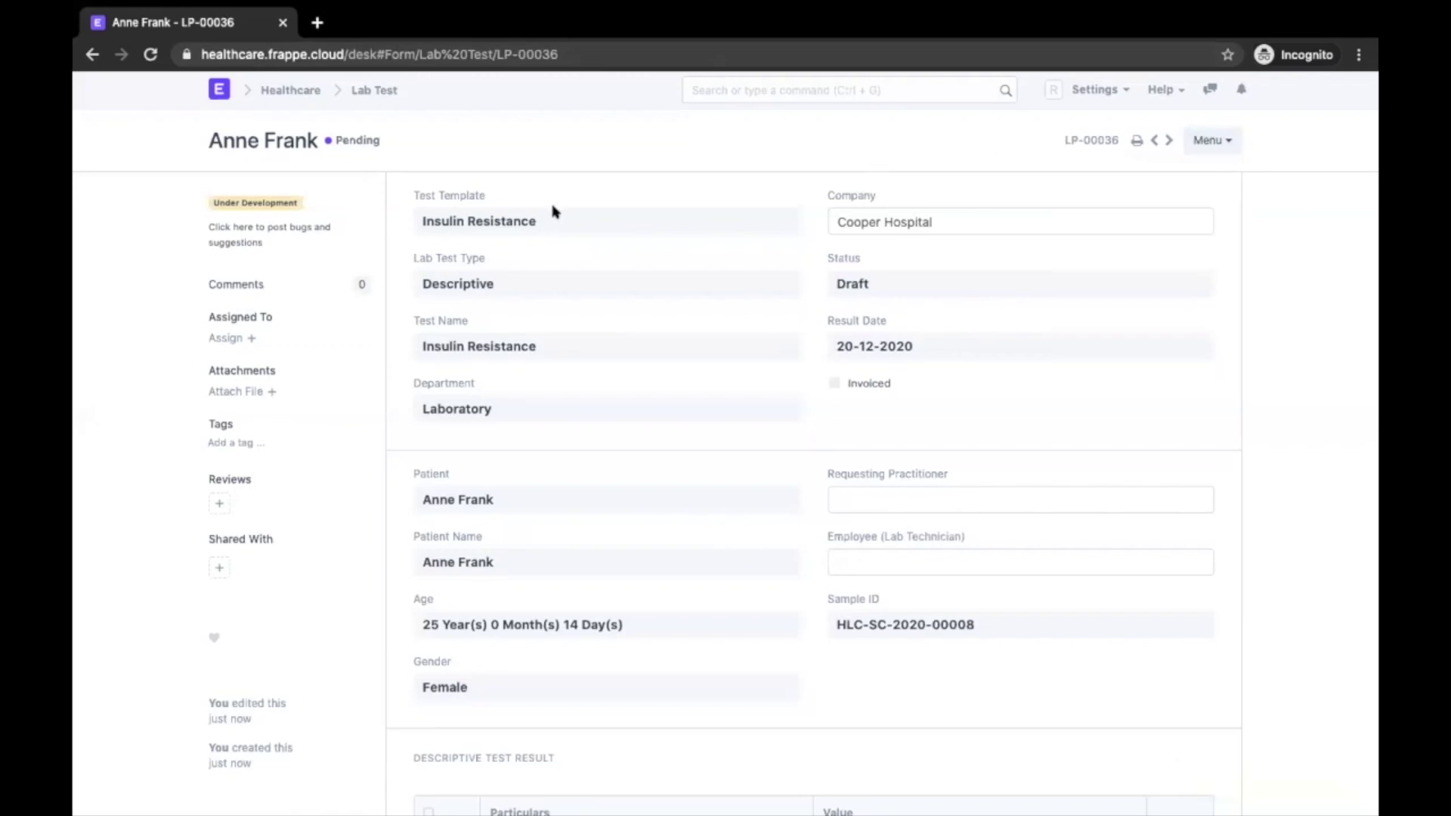
key("super+grave")
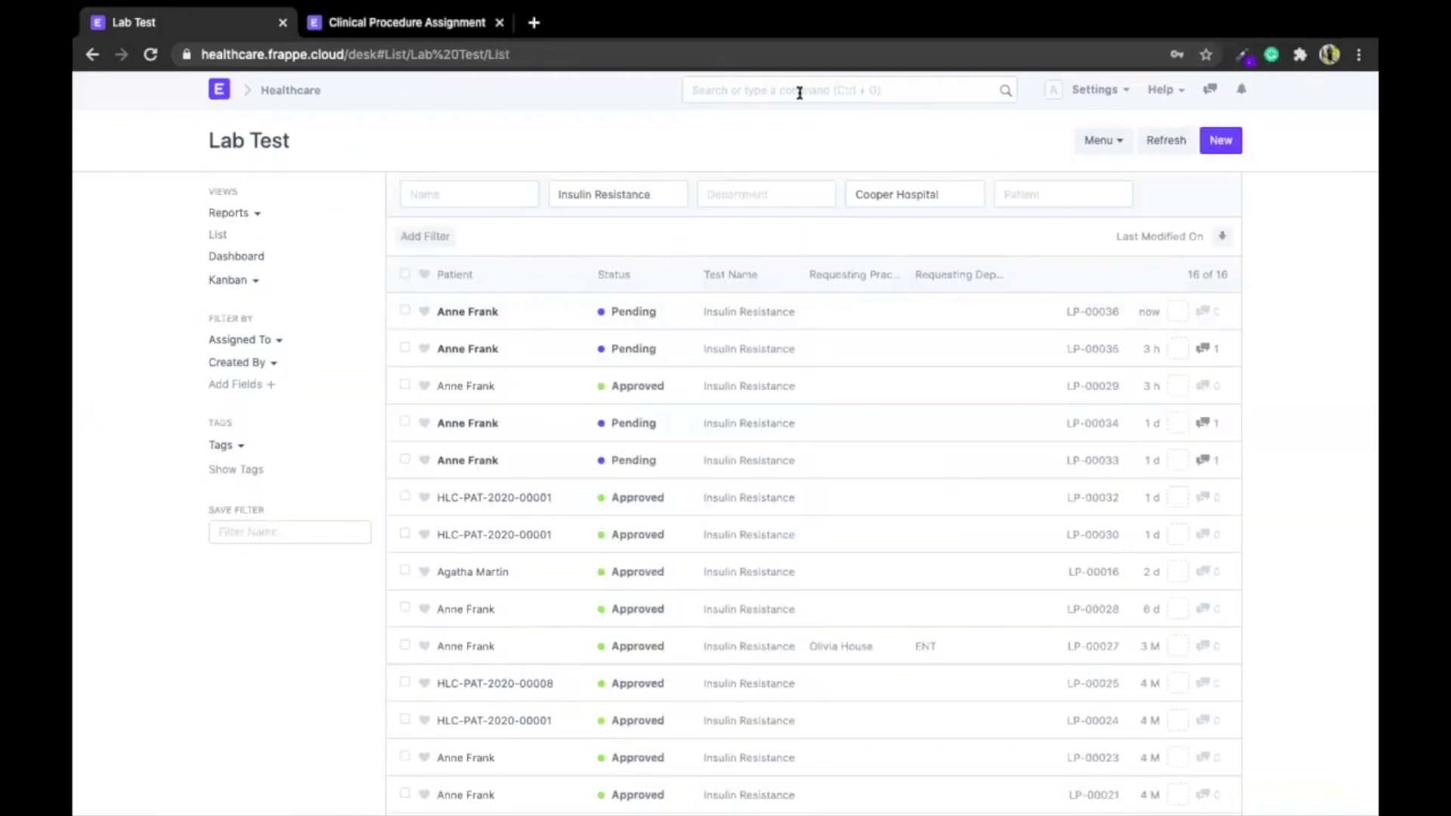
Open pending lab test LP-00036 and reject it
left_click(487, 312)
scroll(696, 275, "down", 10)
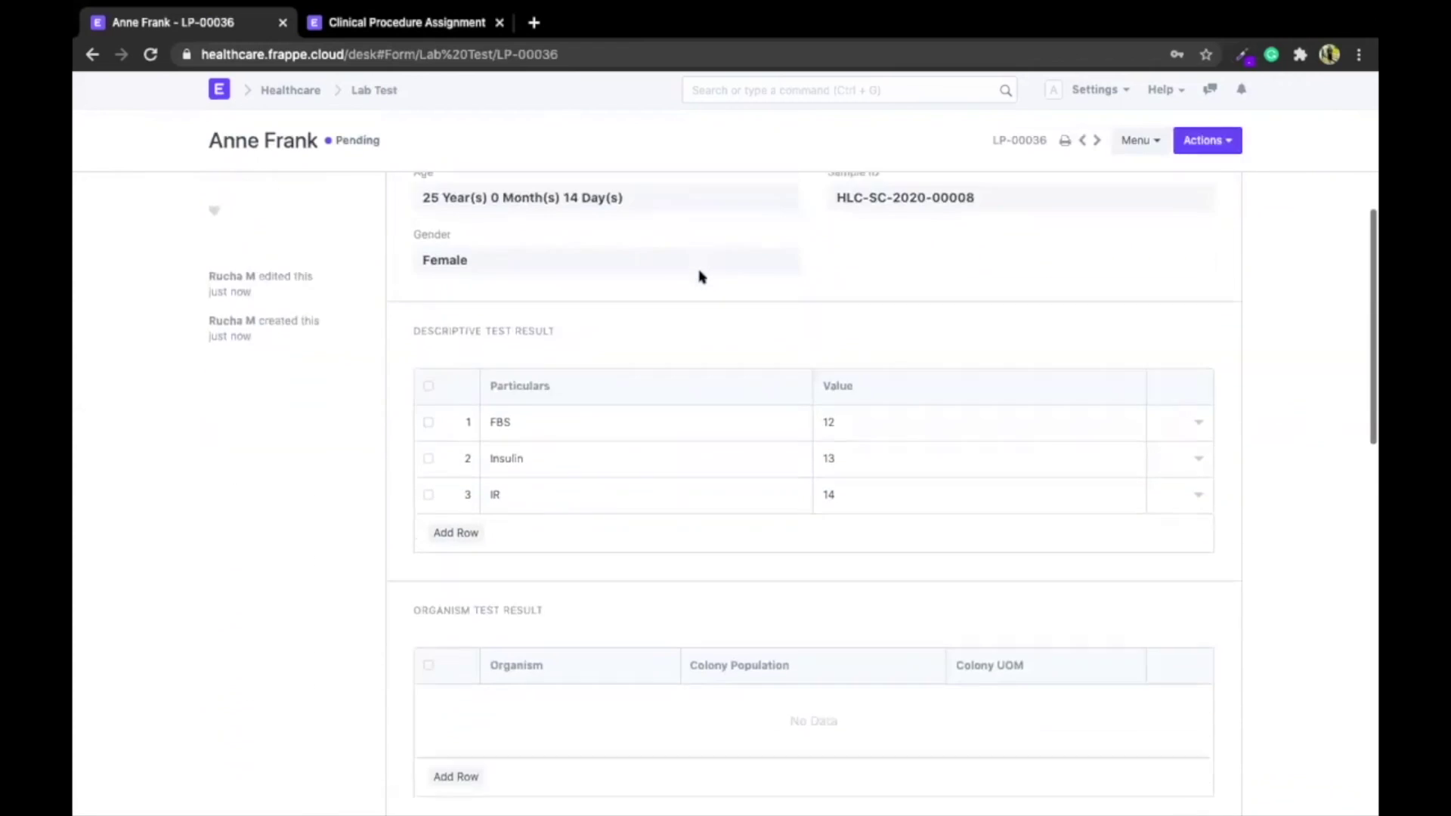
scroll(699, 276, "up", 10)
left_click(1207, 140)
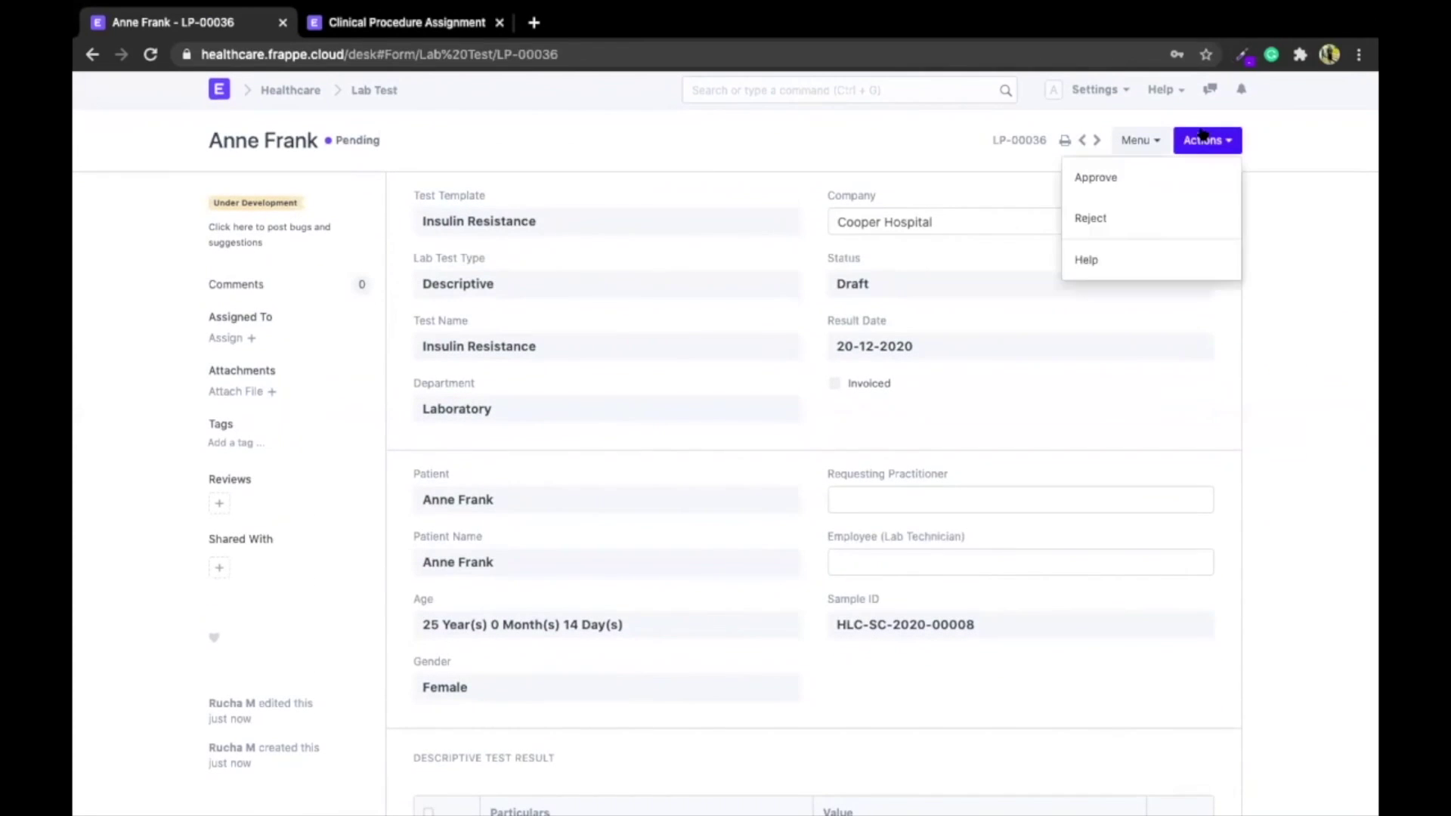
left_click(1089, 220)
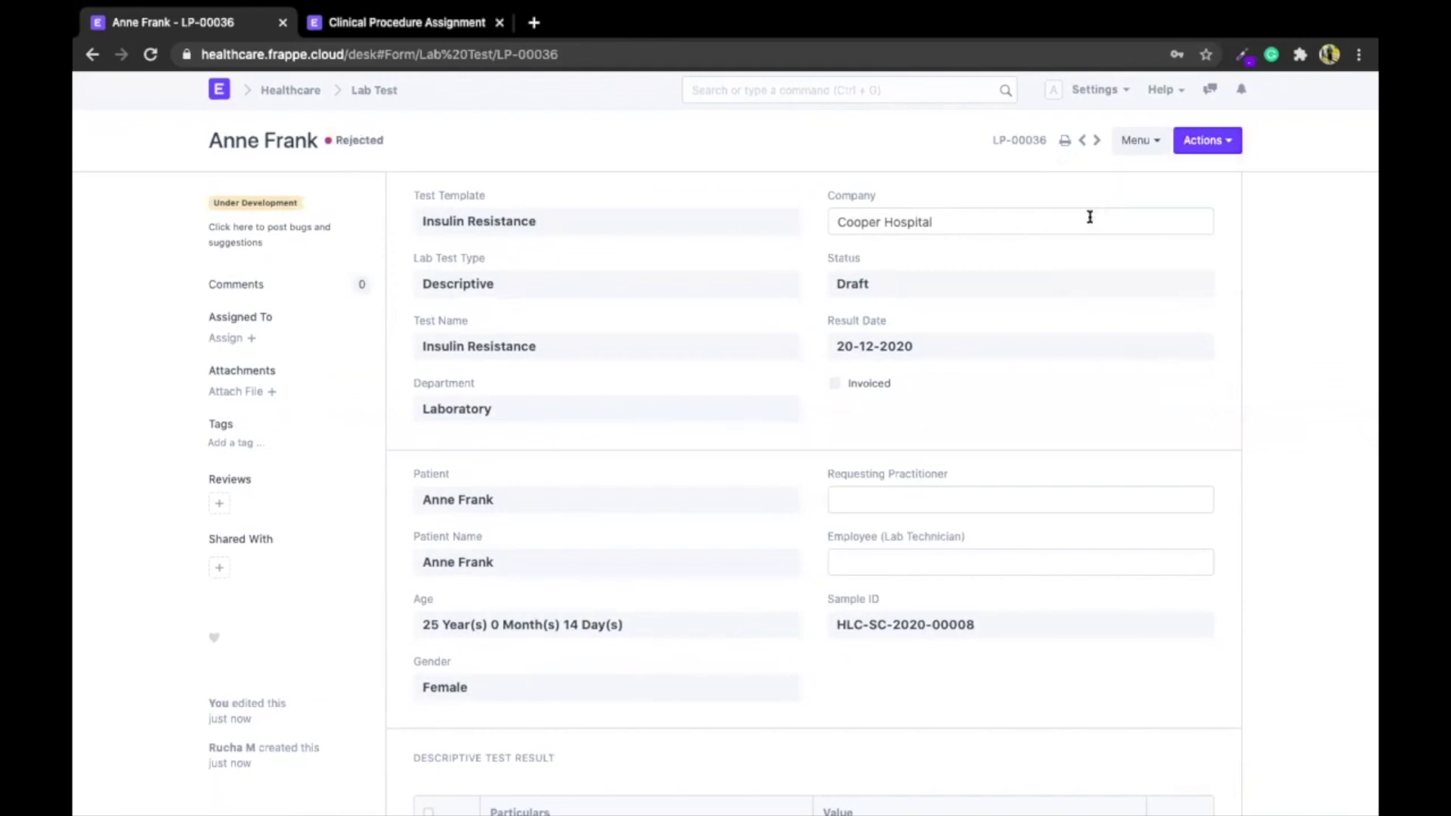
Post a comment @-mentioning the lab colleague: 'Rework result component FBS'
scroll(929, 469, "down", 5)
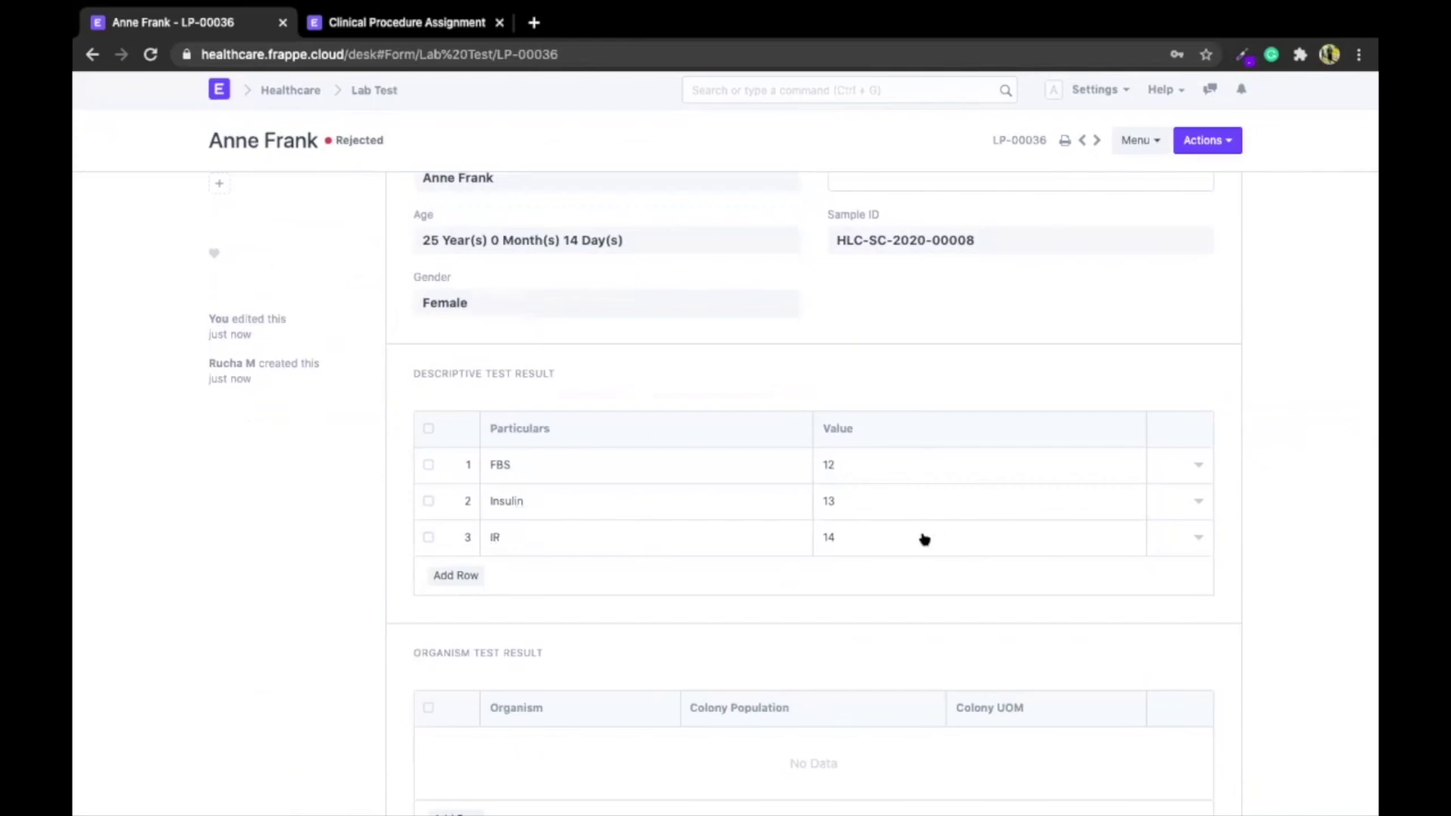
scroll(915, 521, "down", 1)
scroll(869, 552, "down", 5)
scroll(869, 545, "down", 6)
left_click(549, 393)
type("@ruch")
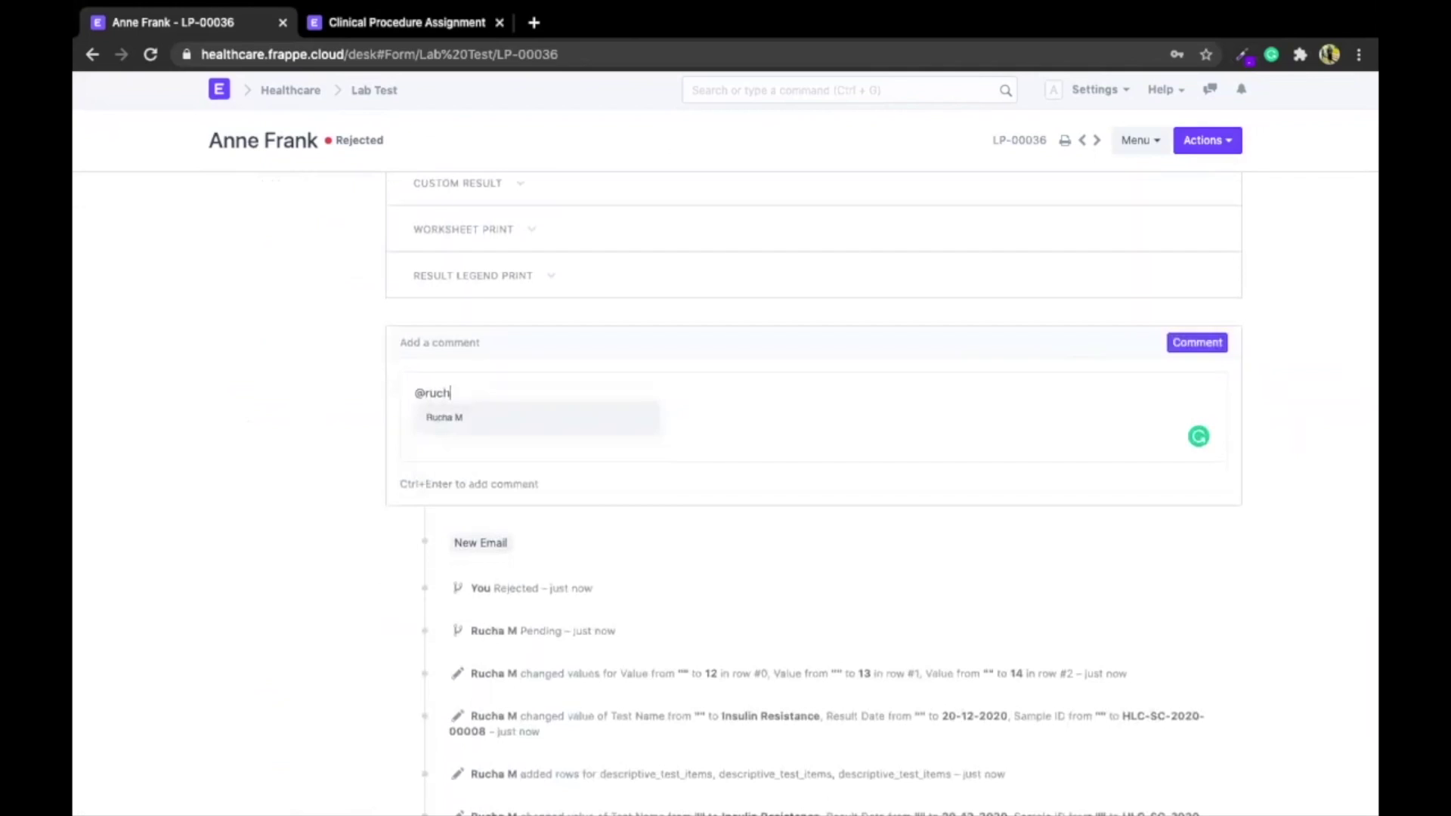
type("a")
key("Return")
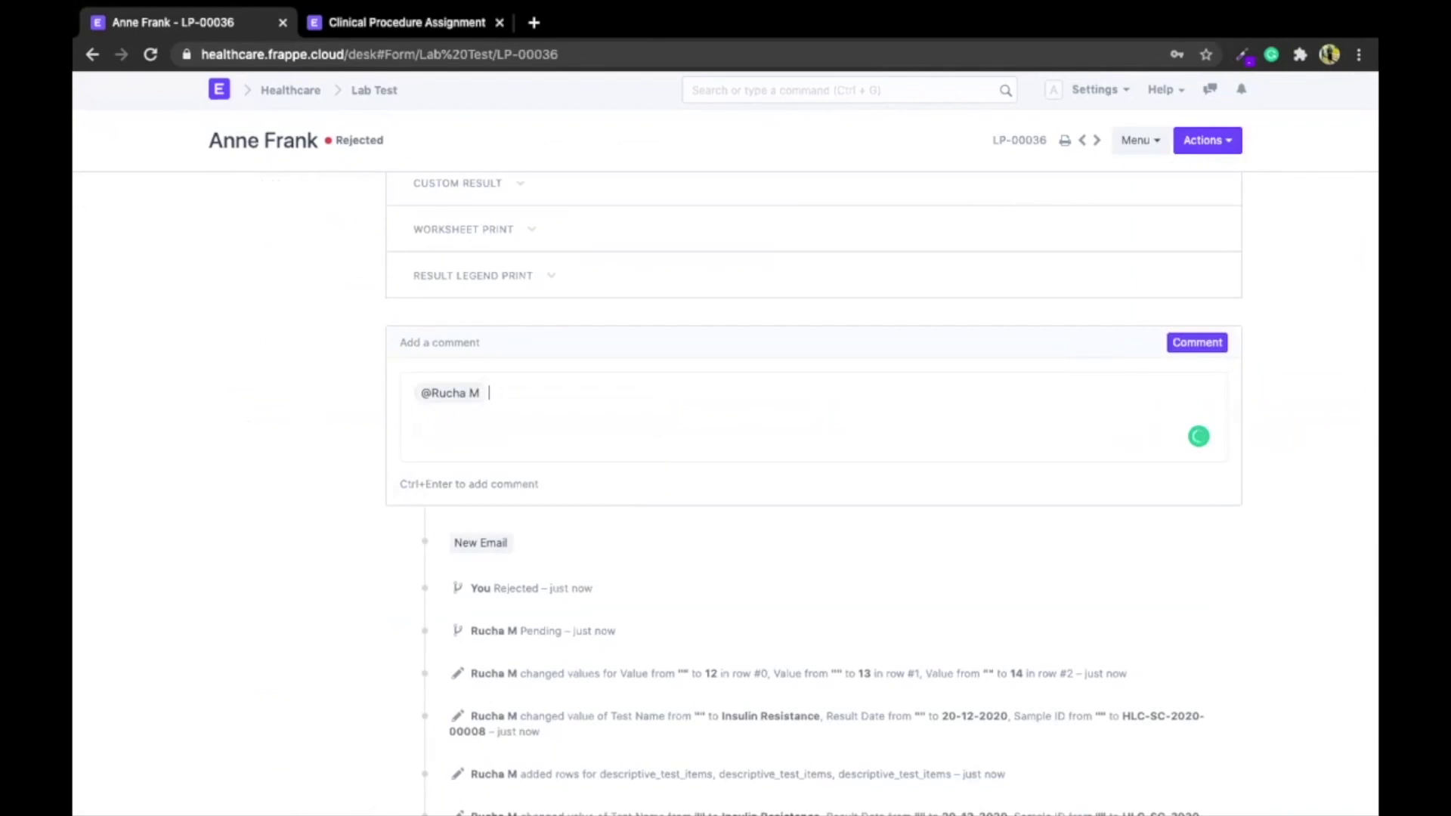
type("Rework result component FBS")
left_click(1209, 344)
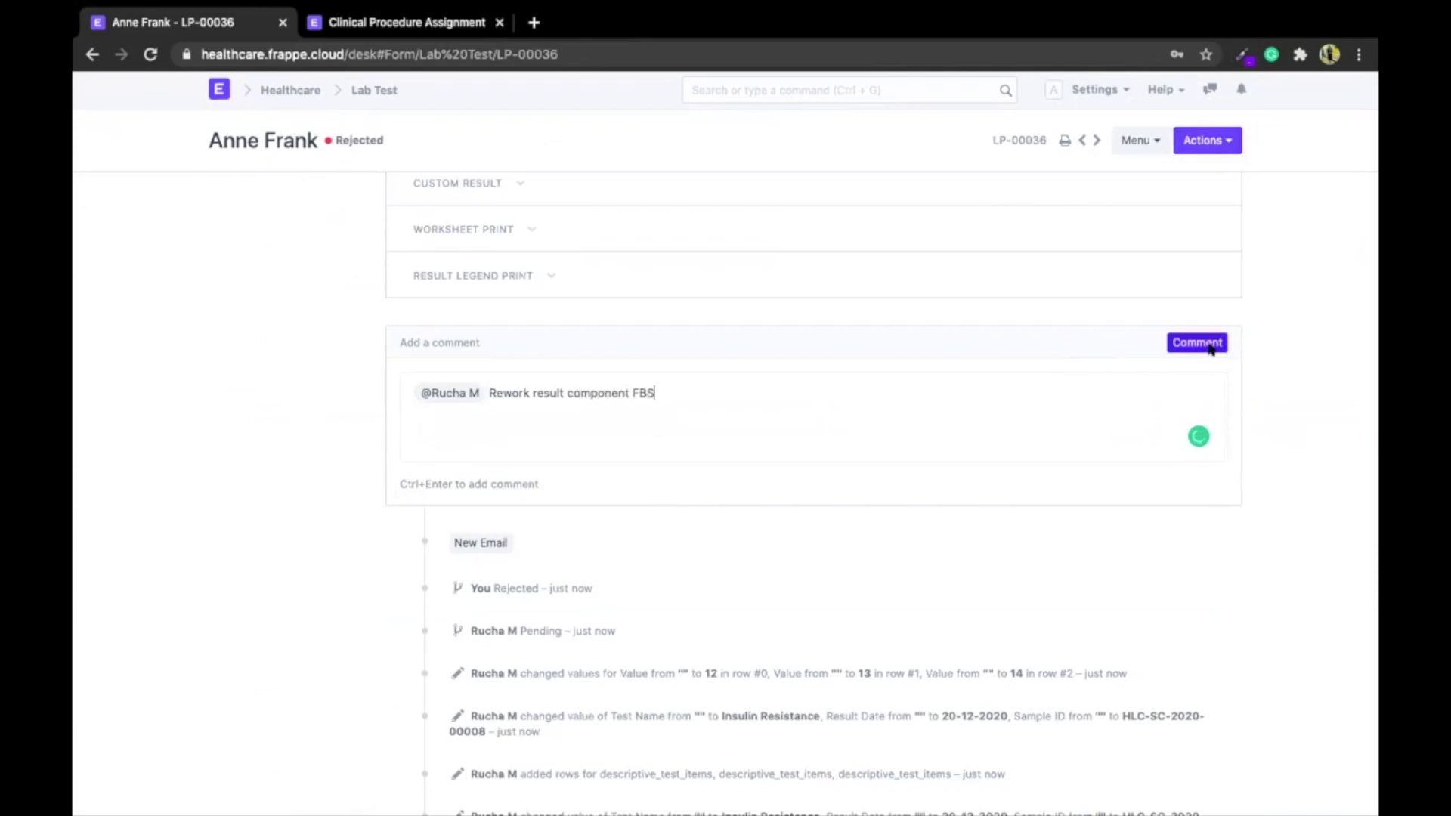
scroll(944, 289, "up", 15)
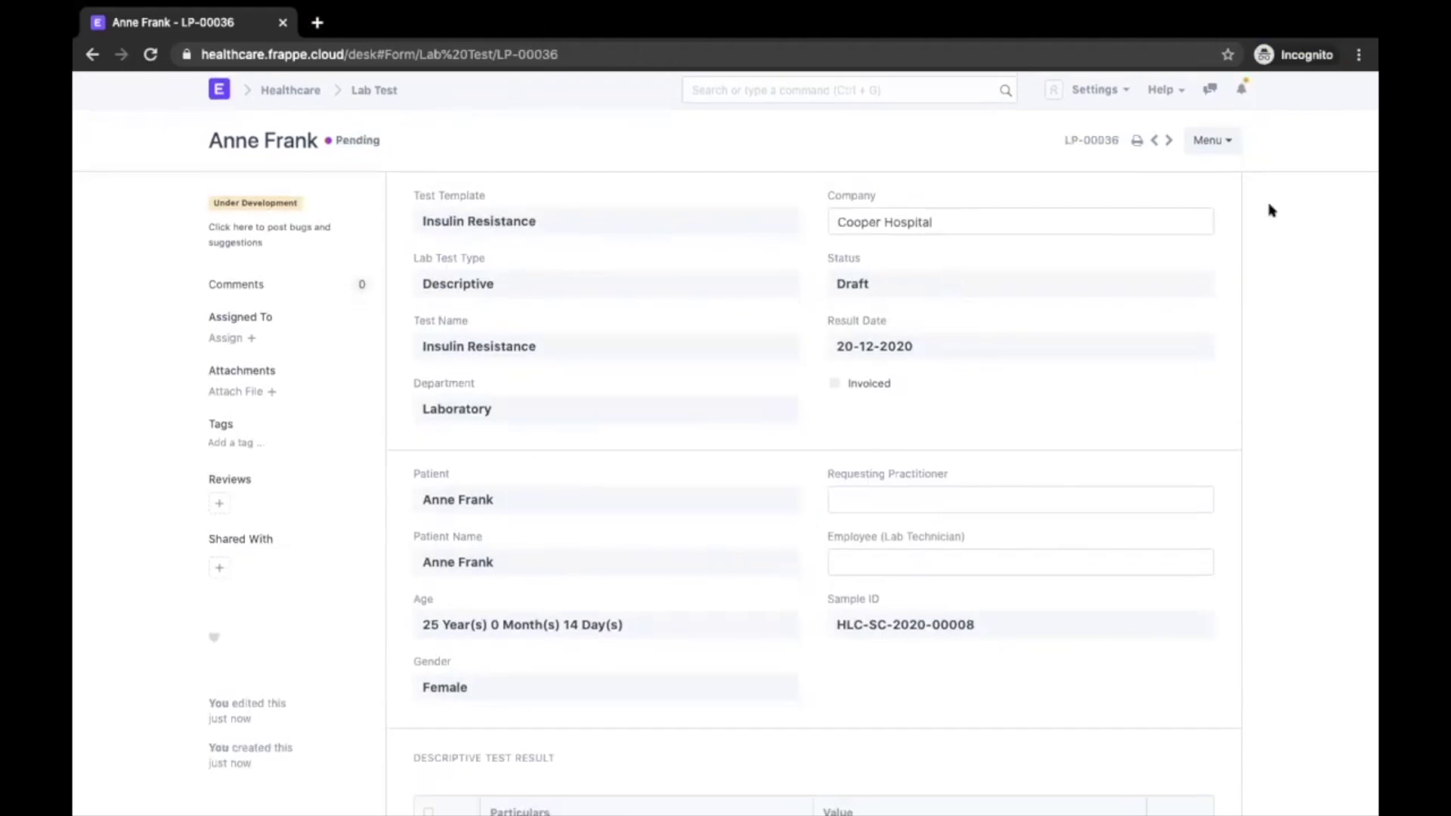
Reload the rejected lab test LP-00036 and revise it back to draft
scroll(1269, 208, "down", 10)
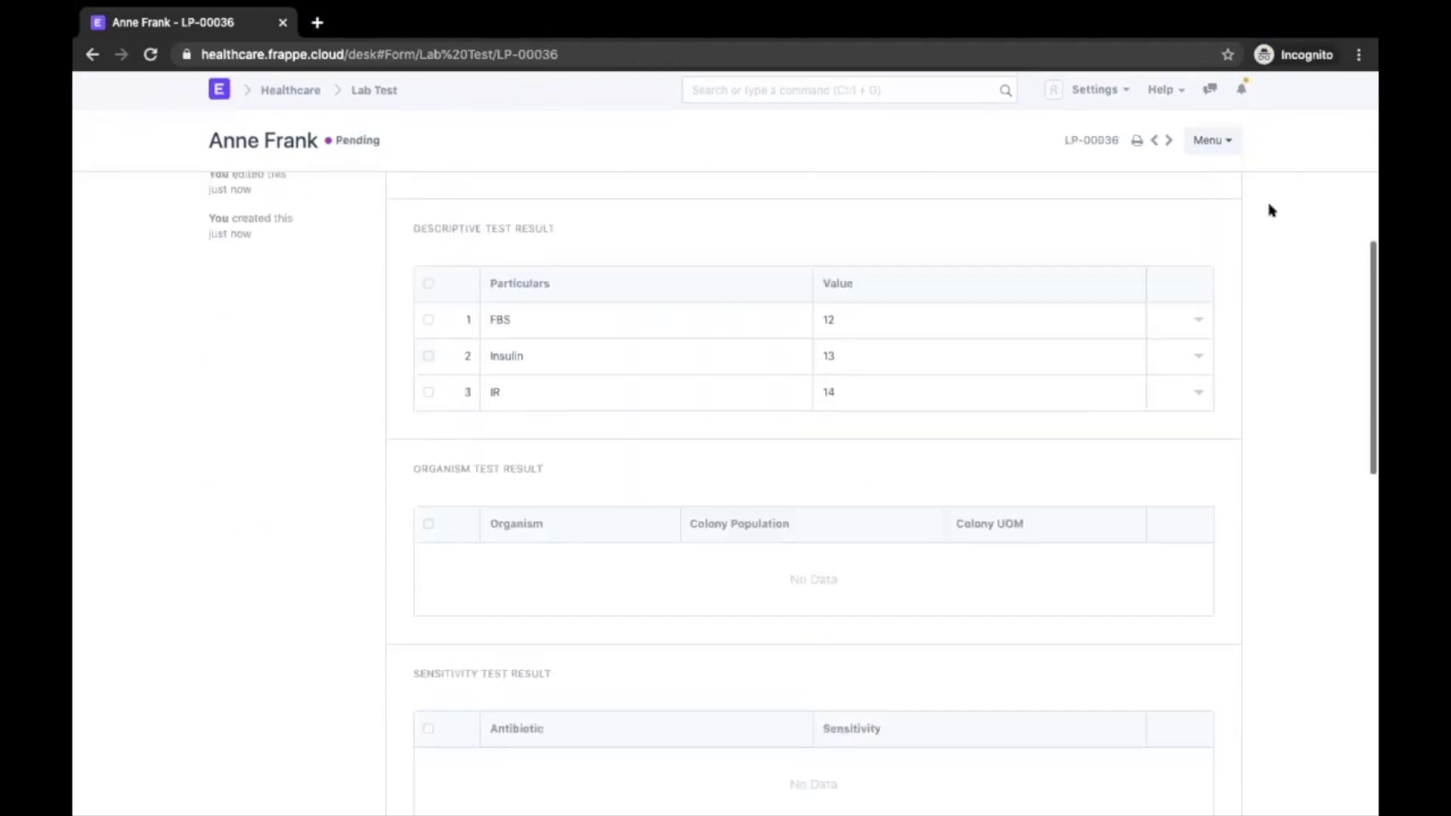
scroll(1272, 210, "down", 7)
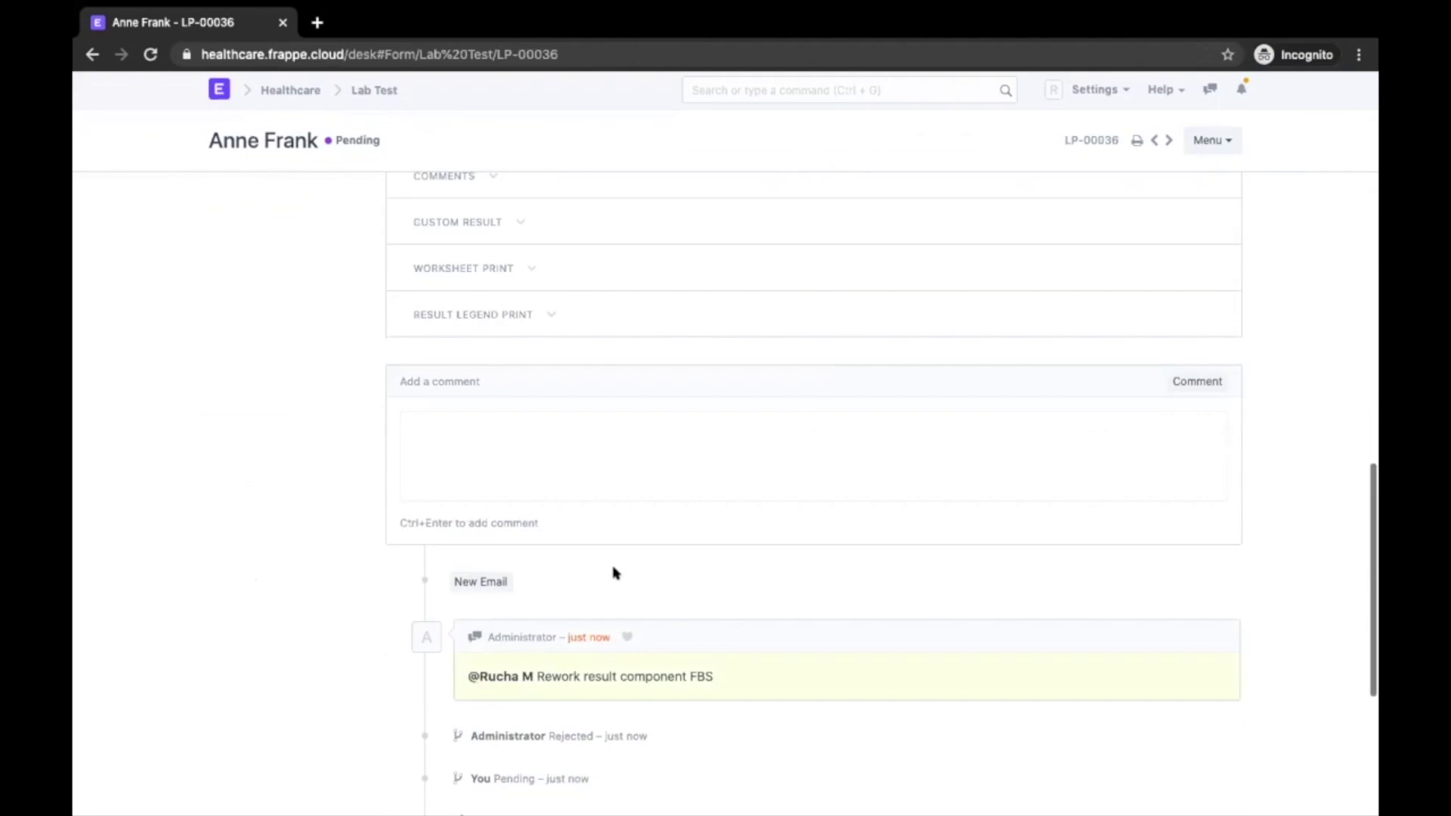
scroll(638, 665, "up", 17)
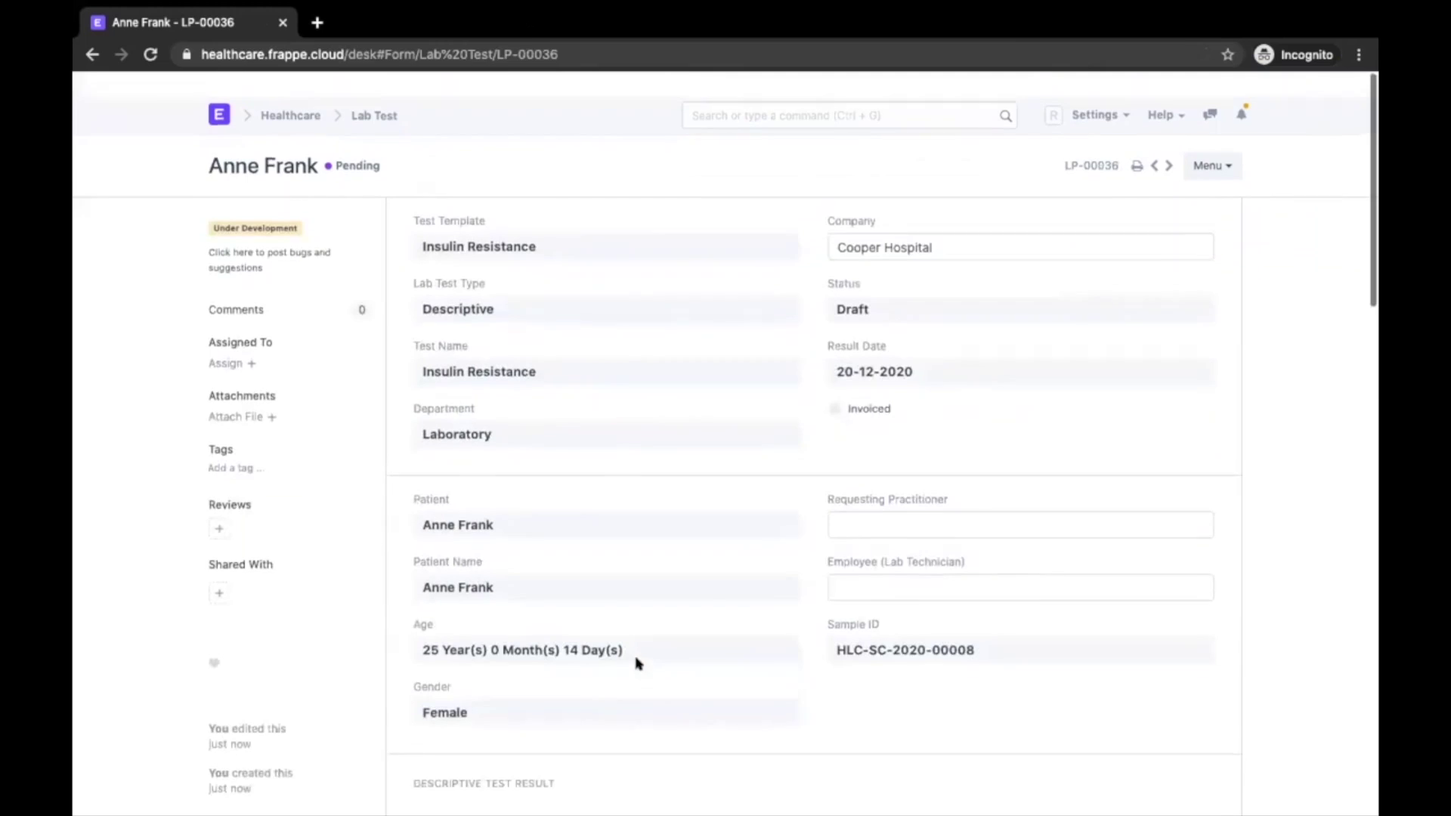
left_click(1207, 136)
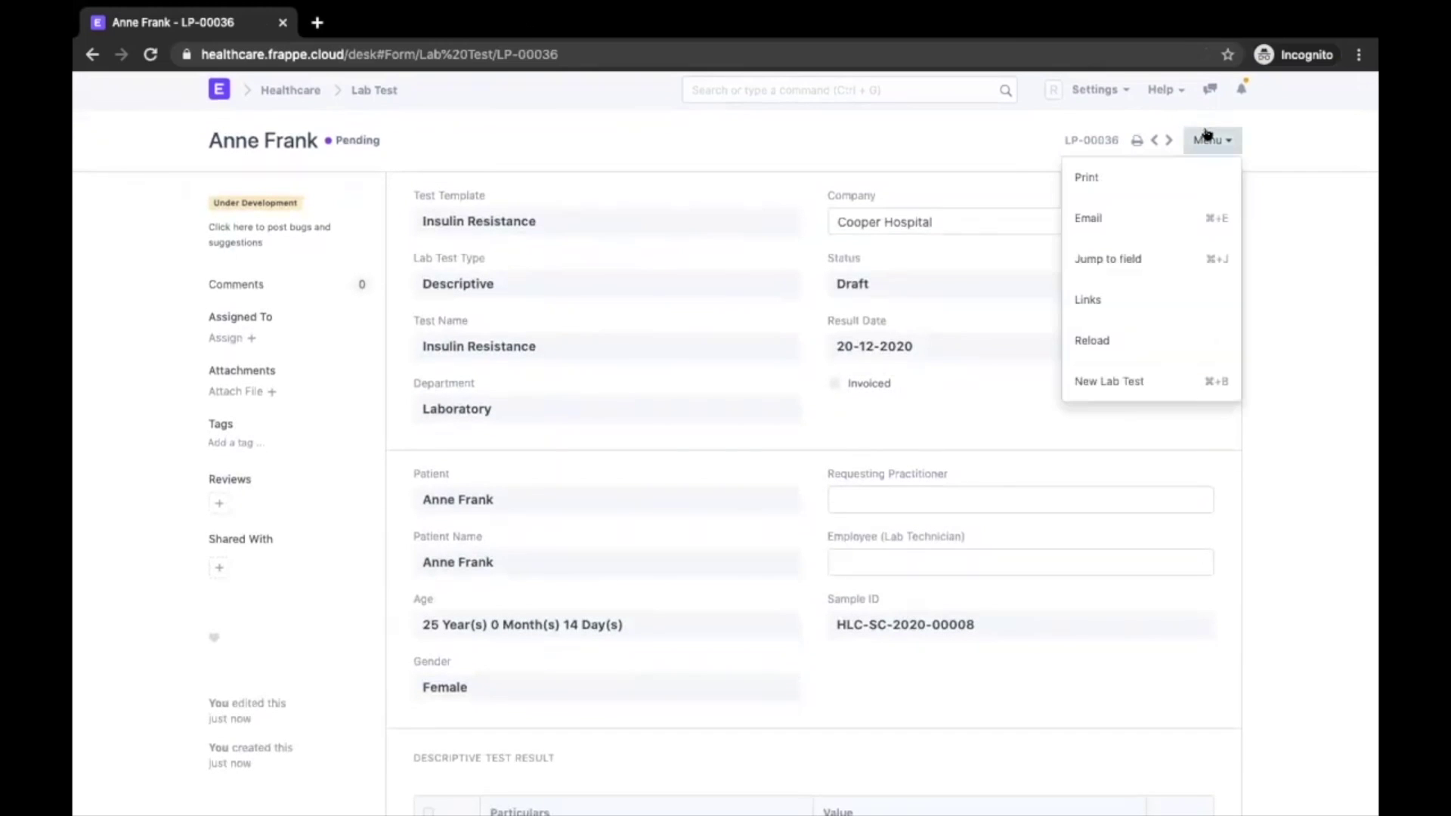
left_click(896, 163)
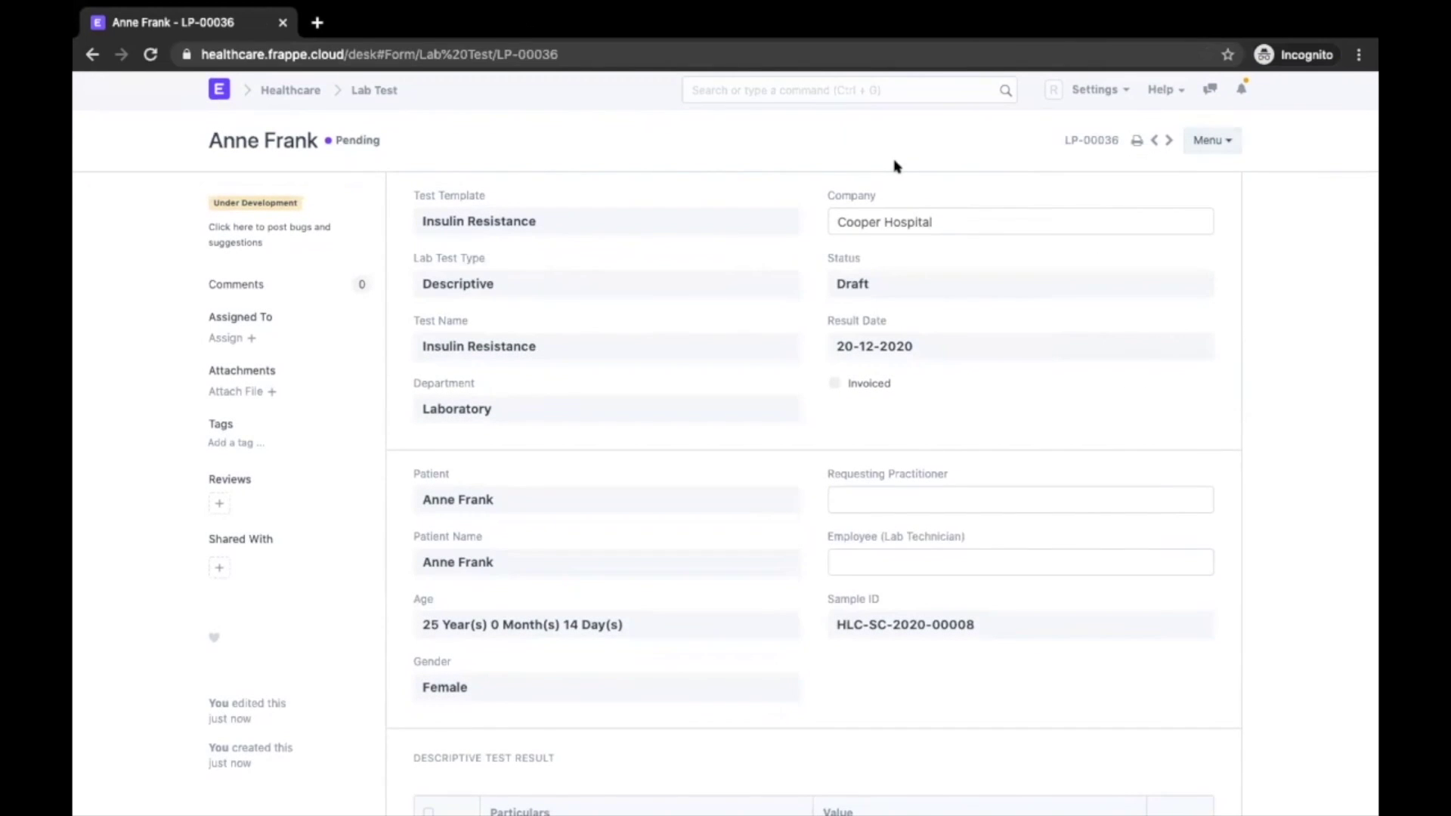
left_click(1207, 139)
left_click(1100, 340)
left_click(1209, 142)
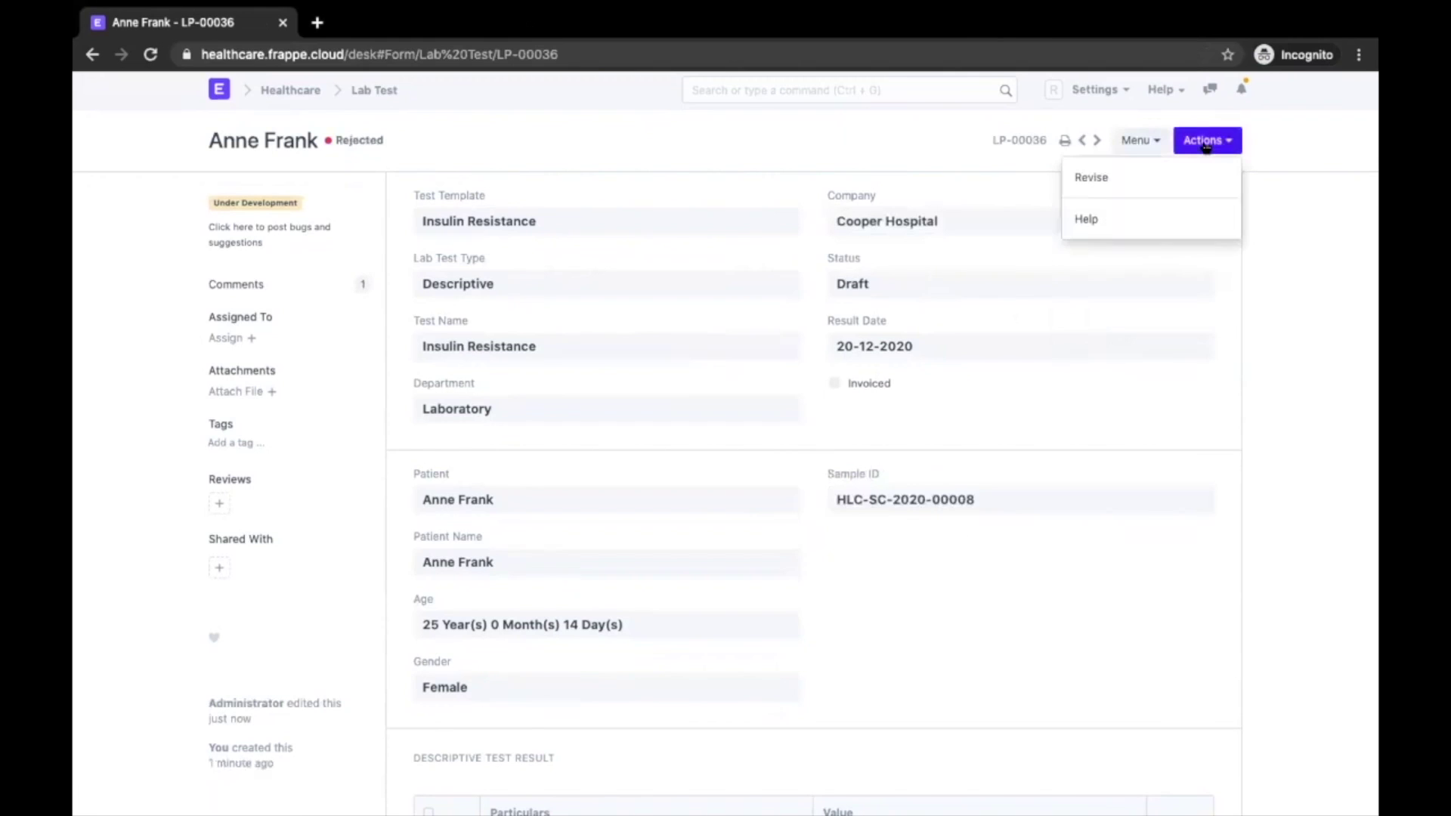
left_click(1137, 185)
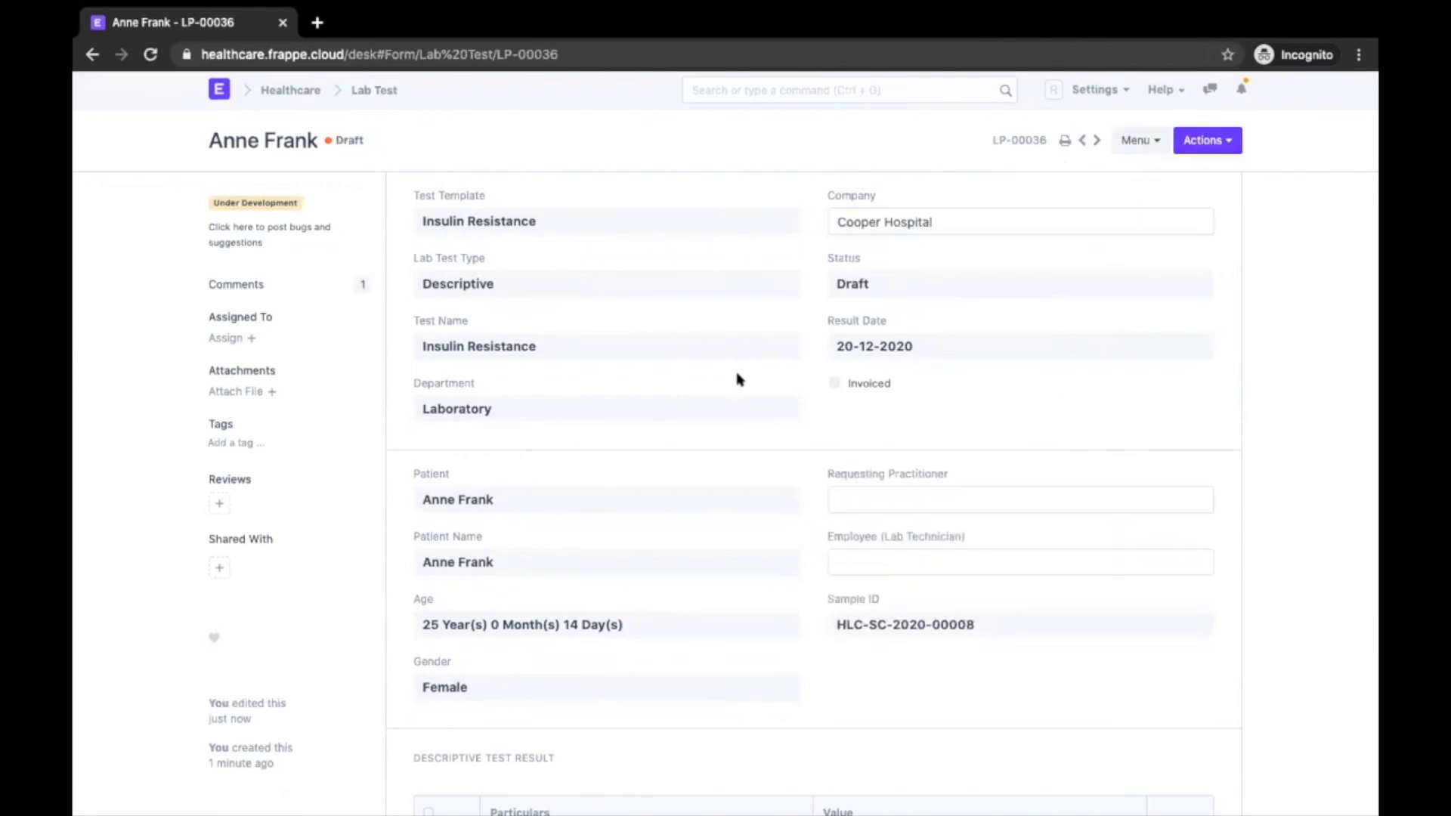
Change the FBS result from 12 to 13, save, and resubmit the test for approval
scroll(736, 379, "down", 2)
scroll(736, 379, "down", 5)
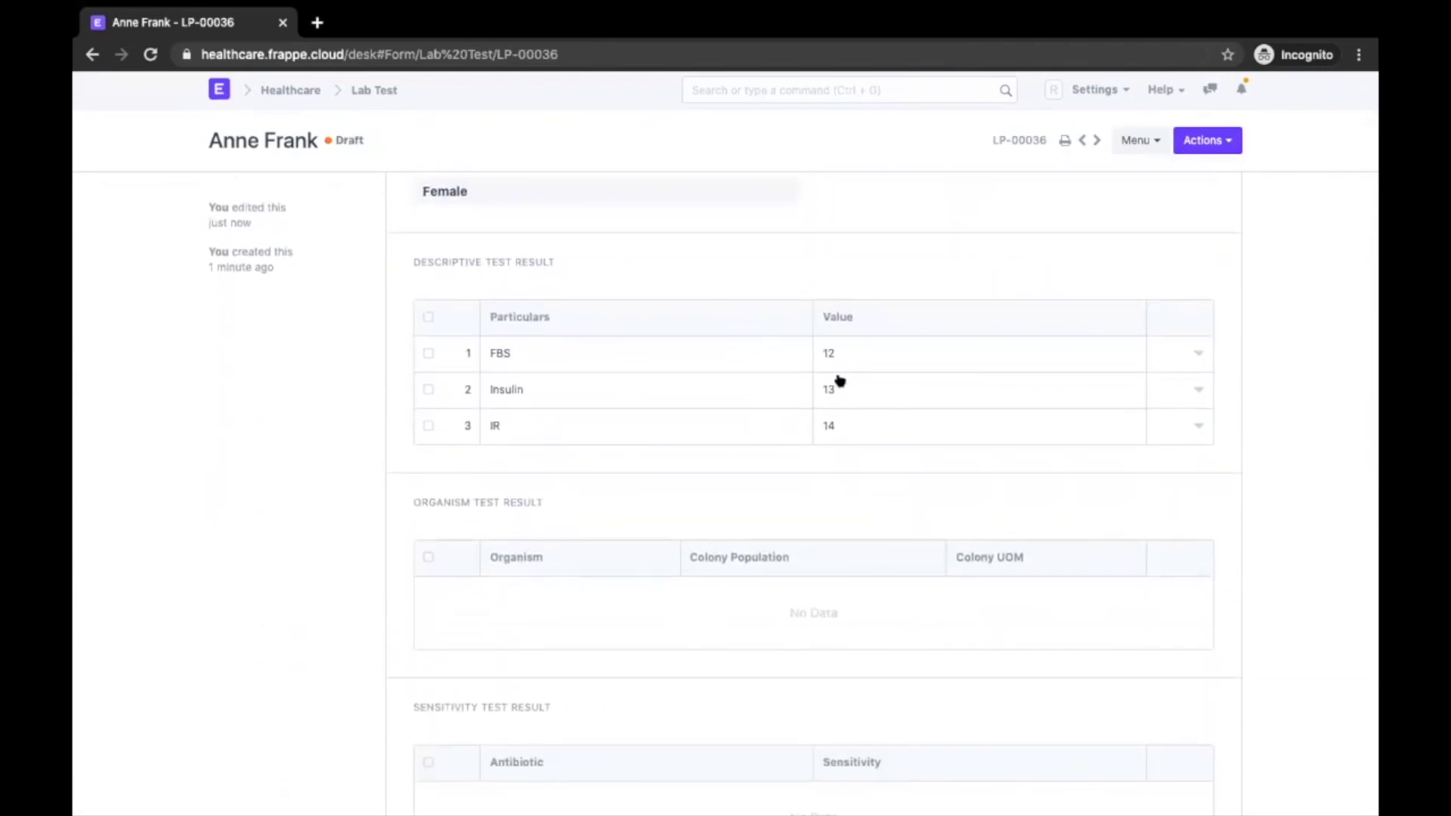
scroll(837, 361, "down", 2)
left_click(826, 201)
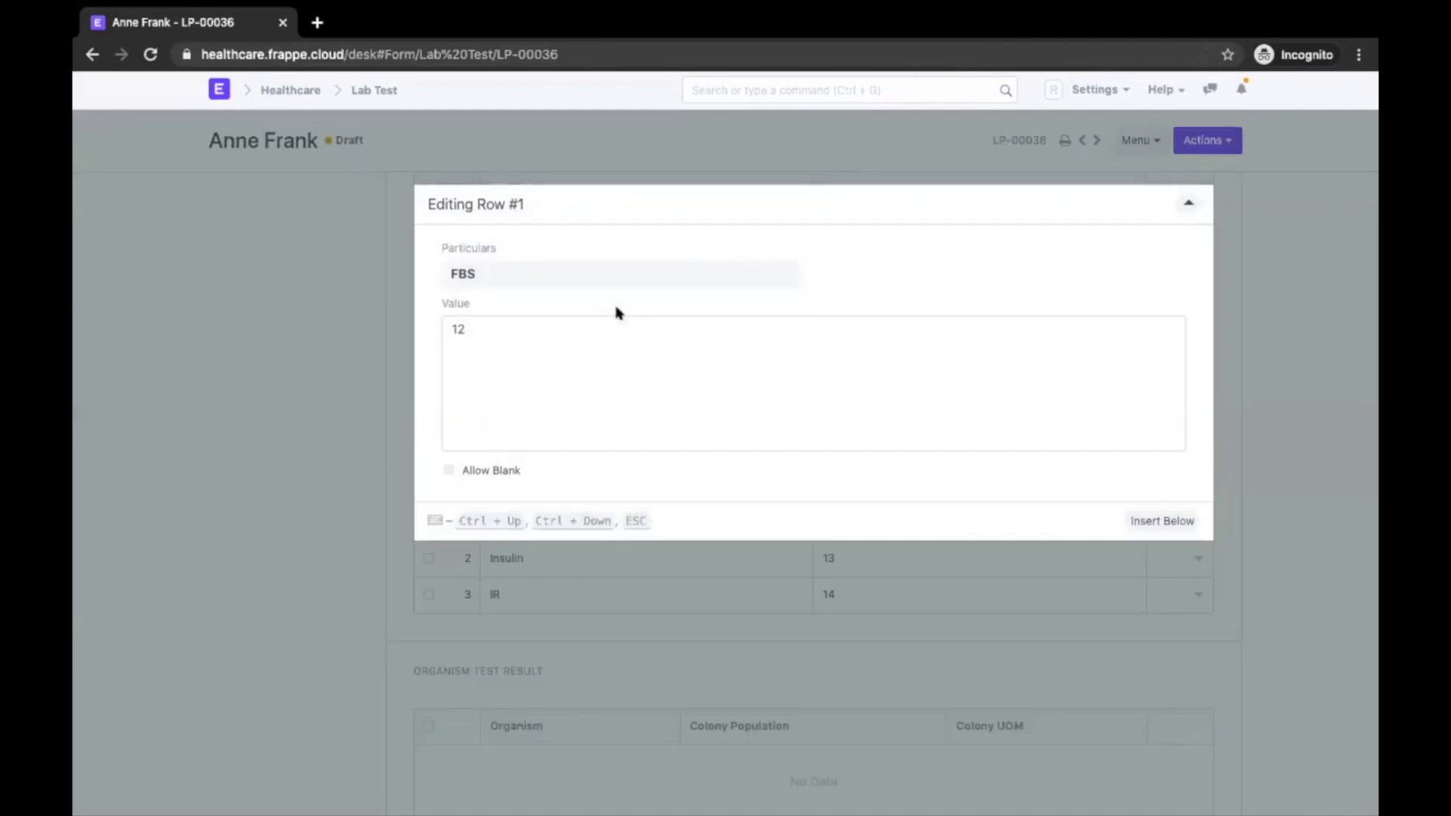
key("BackSpace")
type("3")
left_click(266, 342)
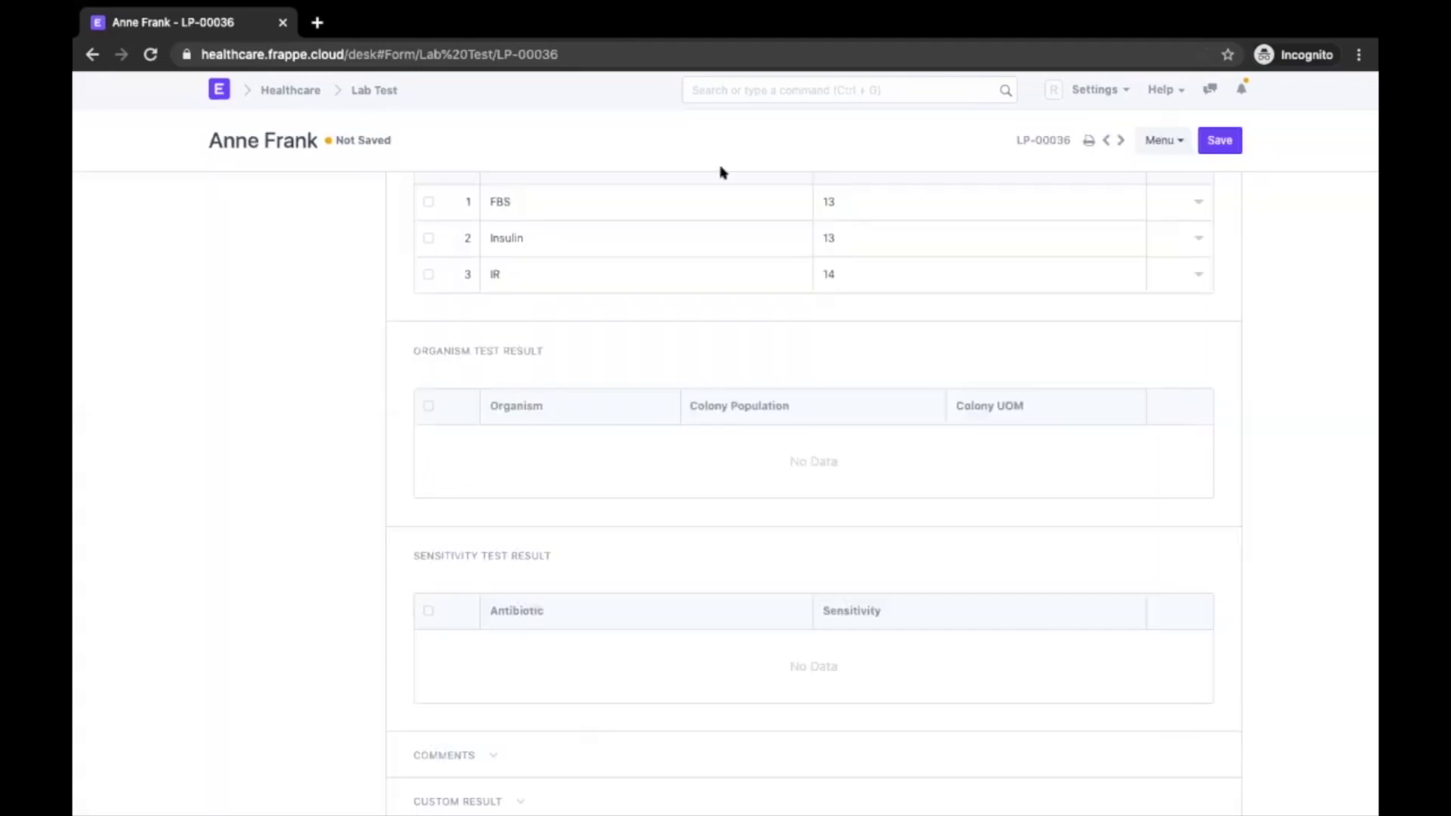
left_click(1201, 141)
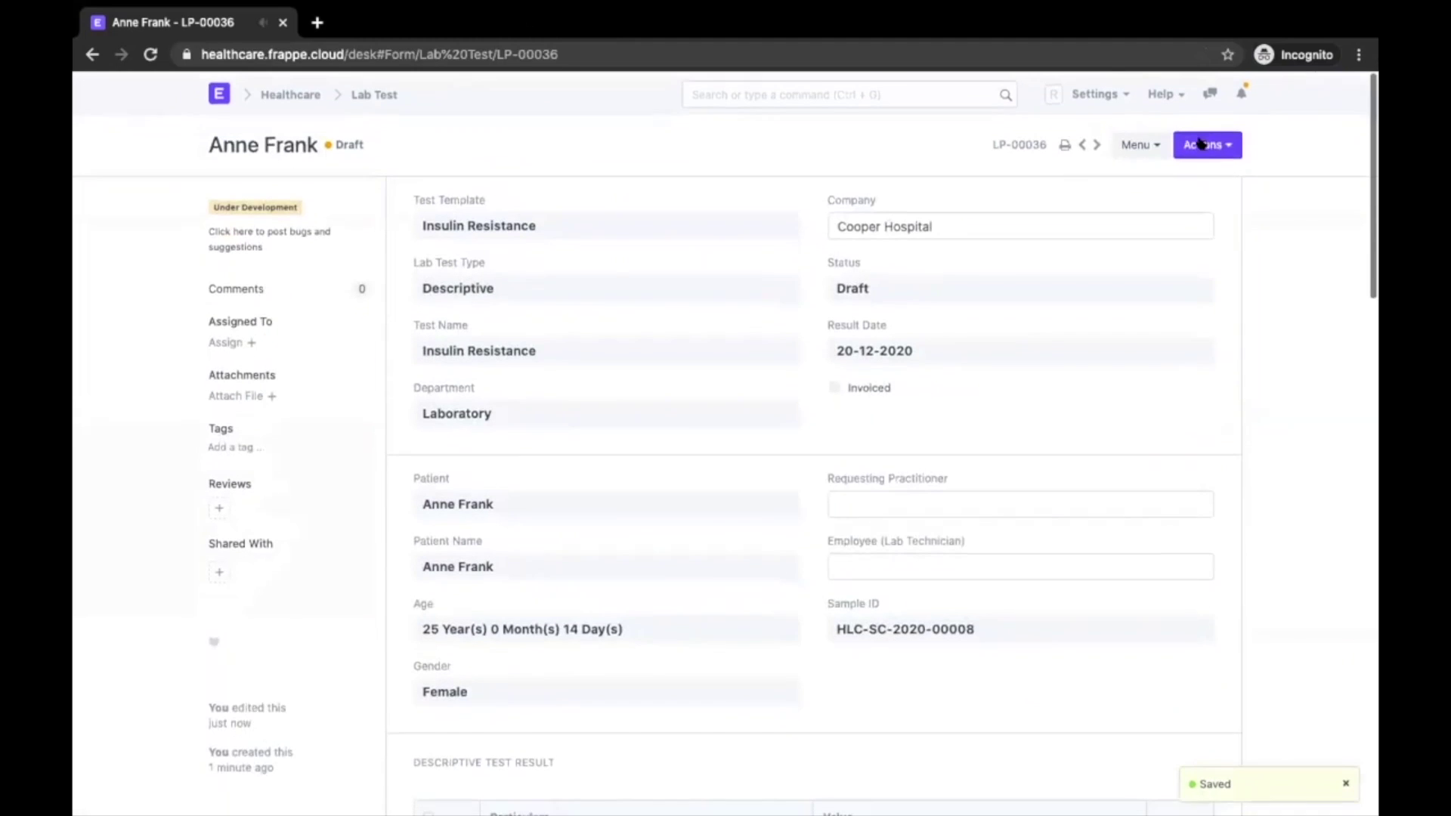
left_click(1202, 142)
left_click(1138, 180)
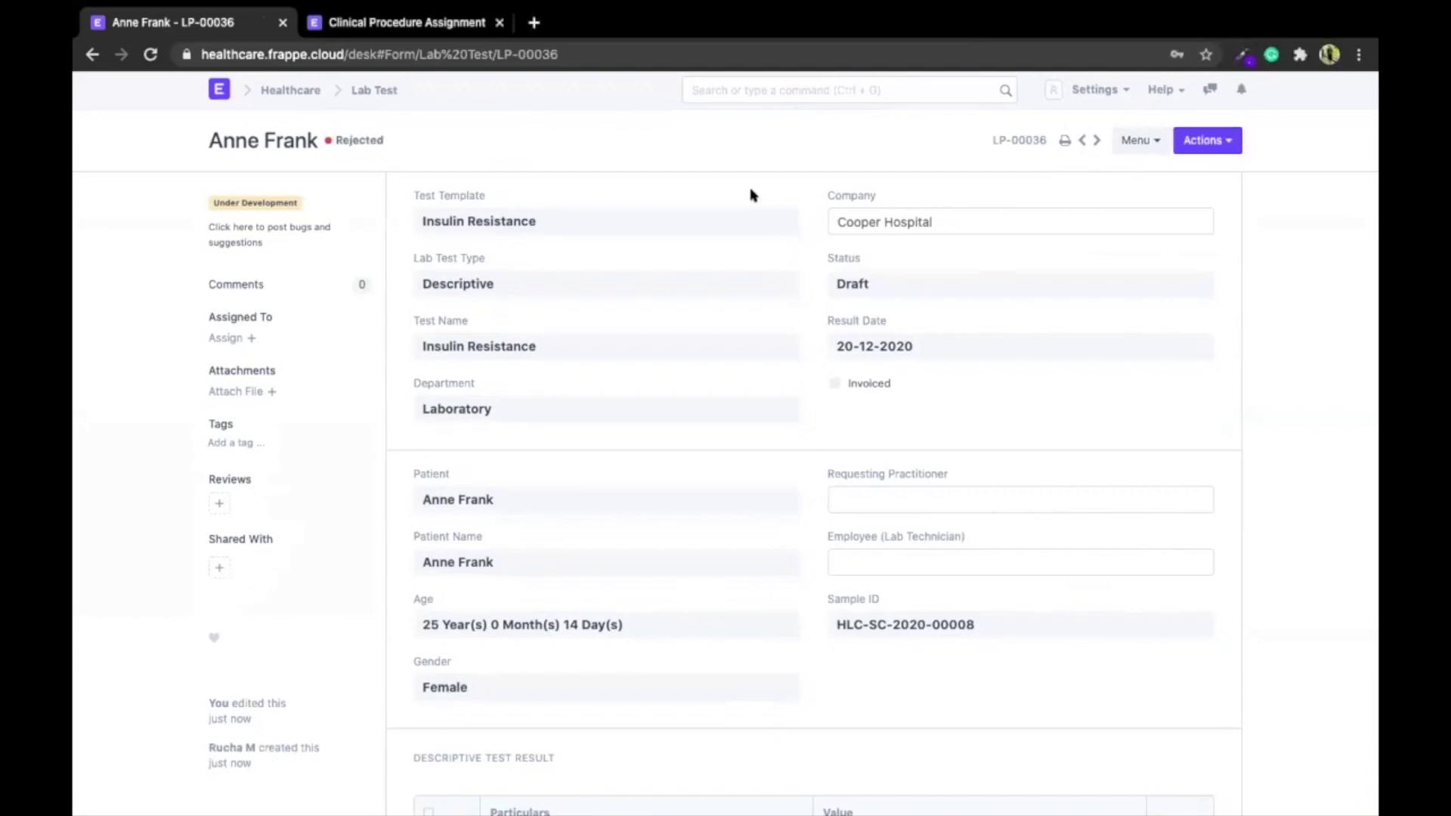
From the desk home, open the DocType List via a 'doc' search, showing 80 Healthcare doctypes
left_click(210, 99)
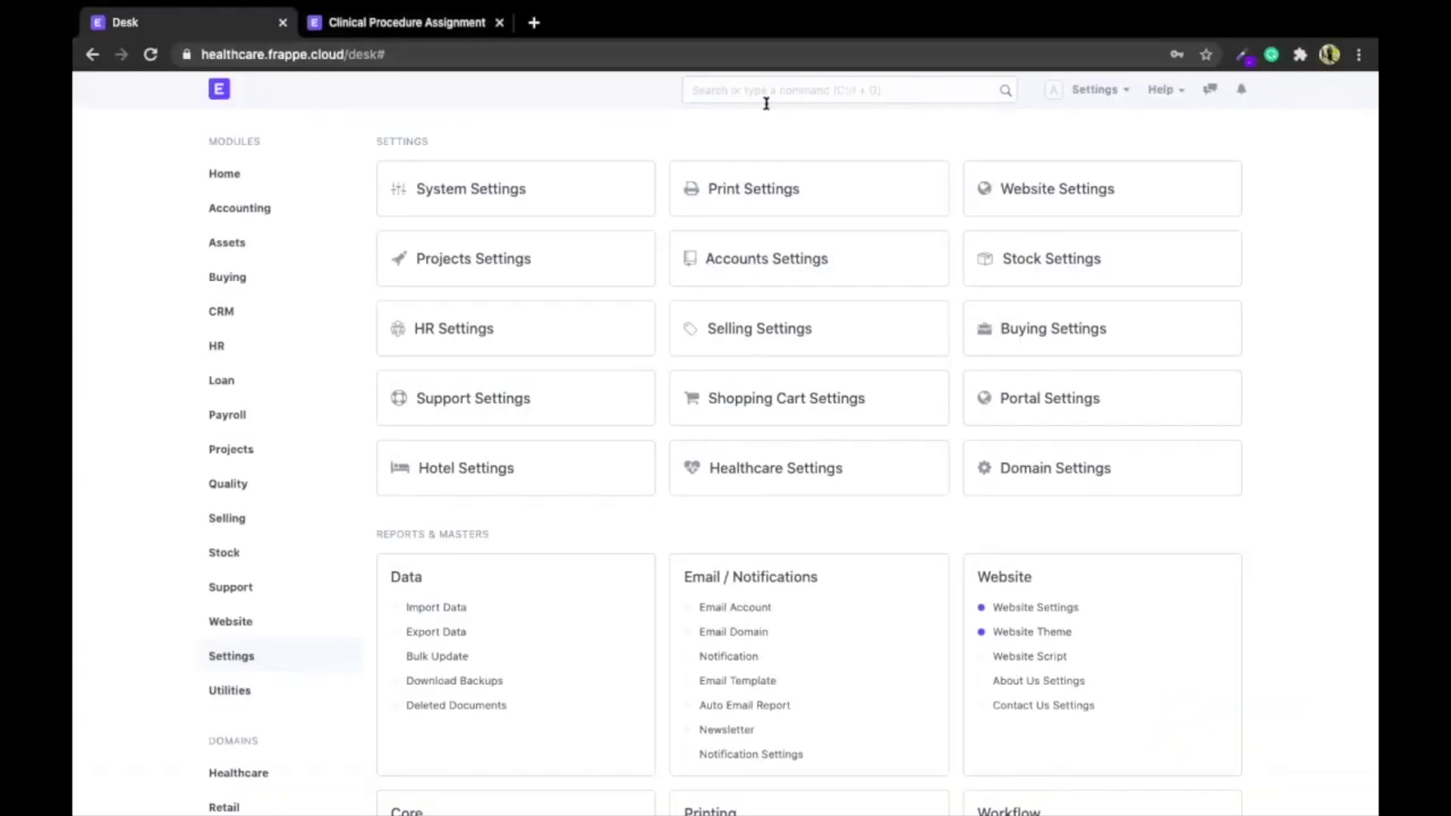
left_click(768, 97)
type("doc")
key("Down")
key("Return")
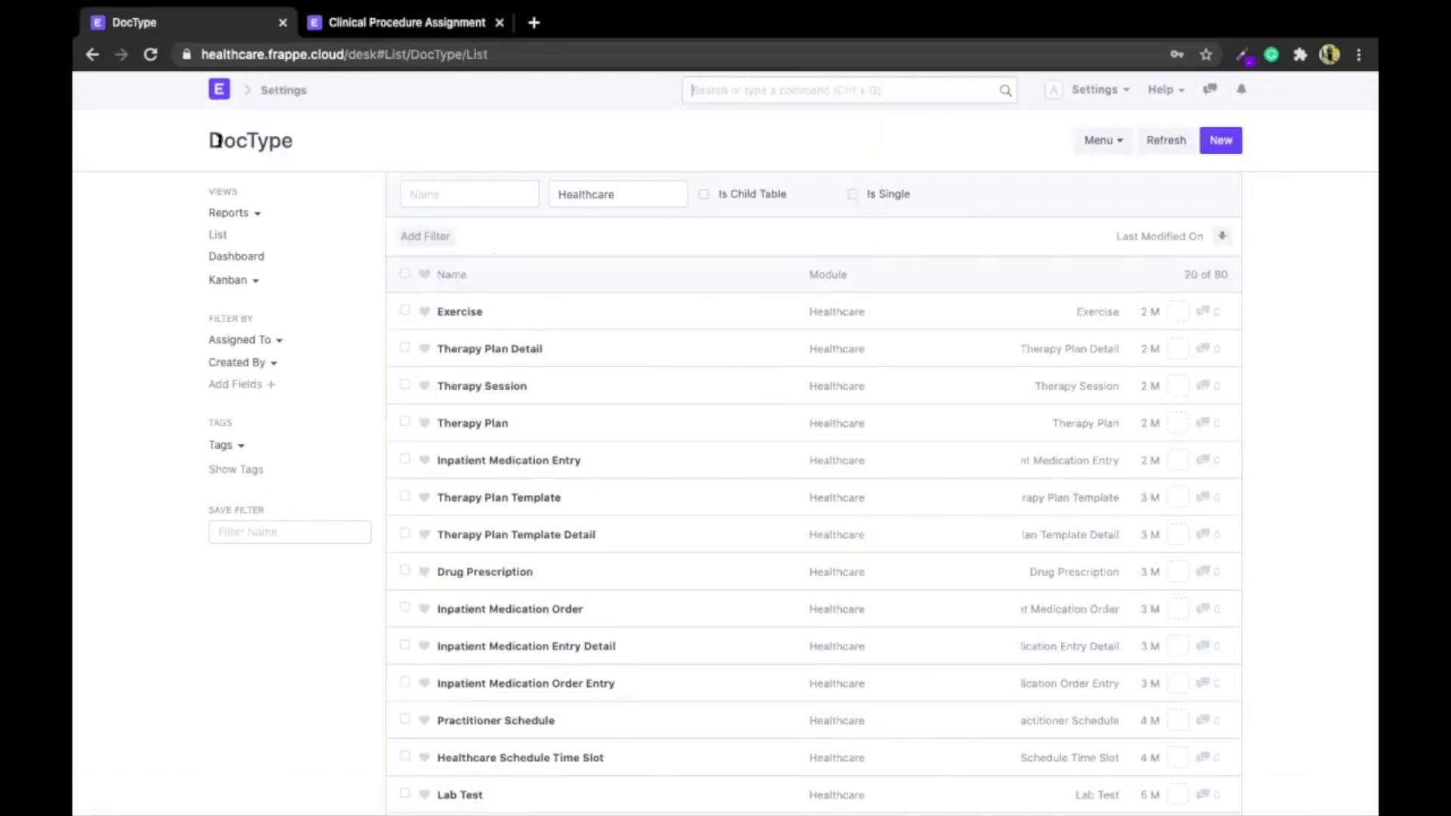
Start a new DocType named Patient Feedback
left_click_drag(209, 139, 318, 146)
left_click(318, 146)
left_click(1220, 139)
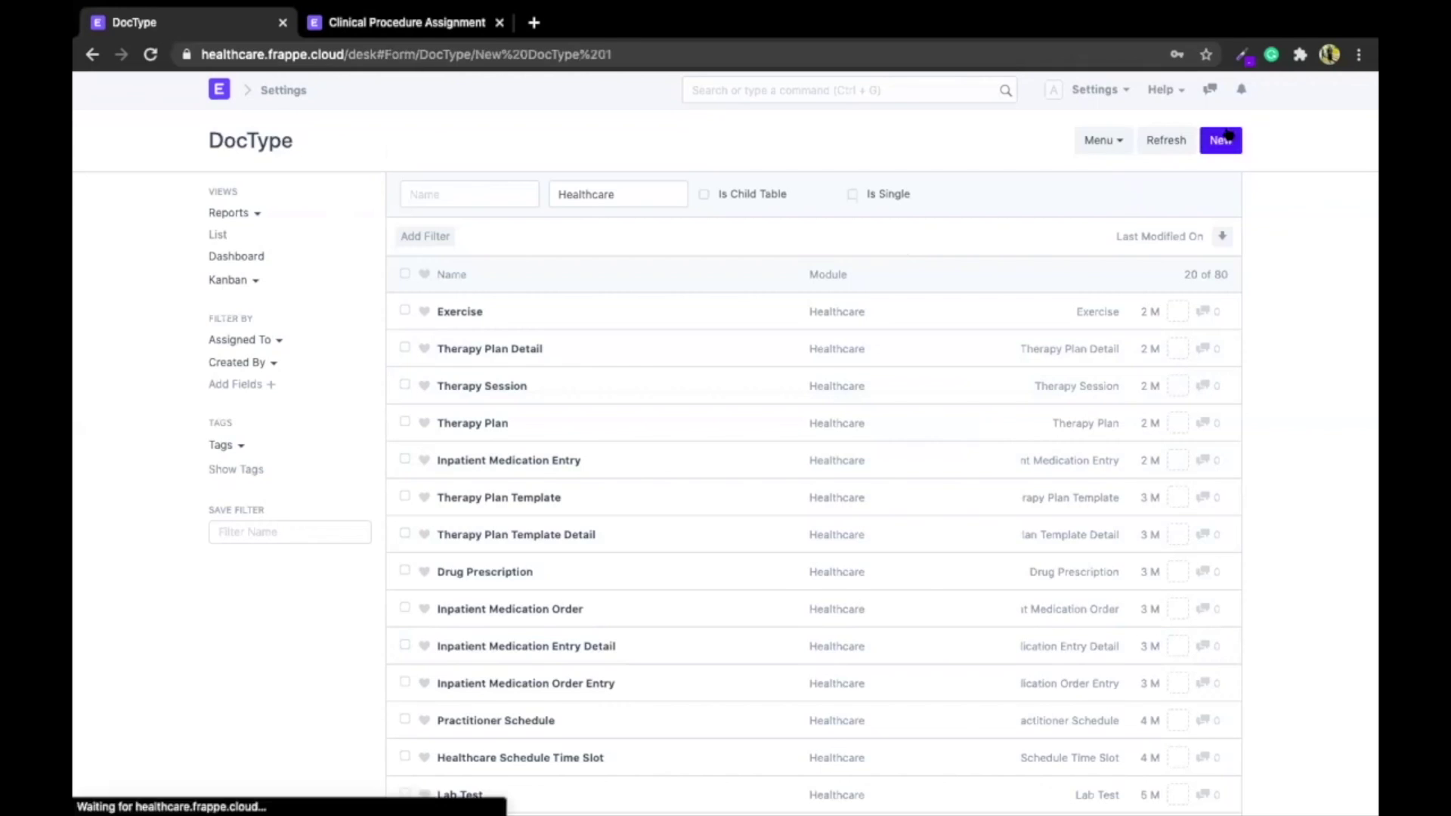
left_click(534, 225)
type("Patient Fee")
type("back")
left_click(269, 318)
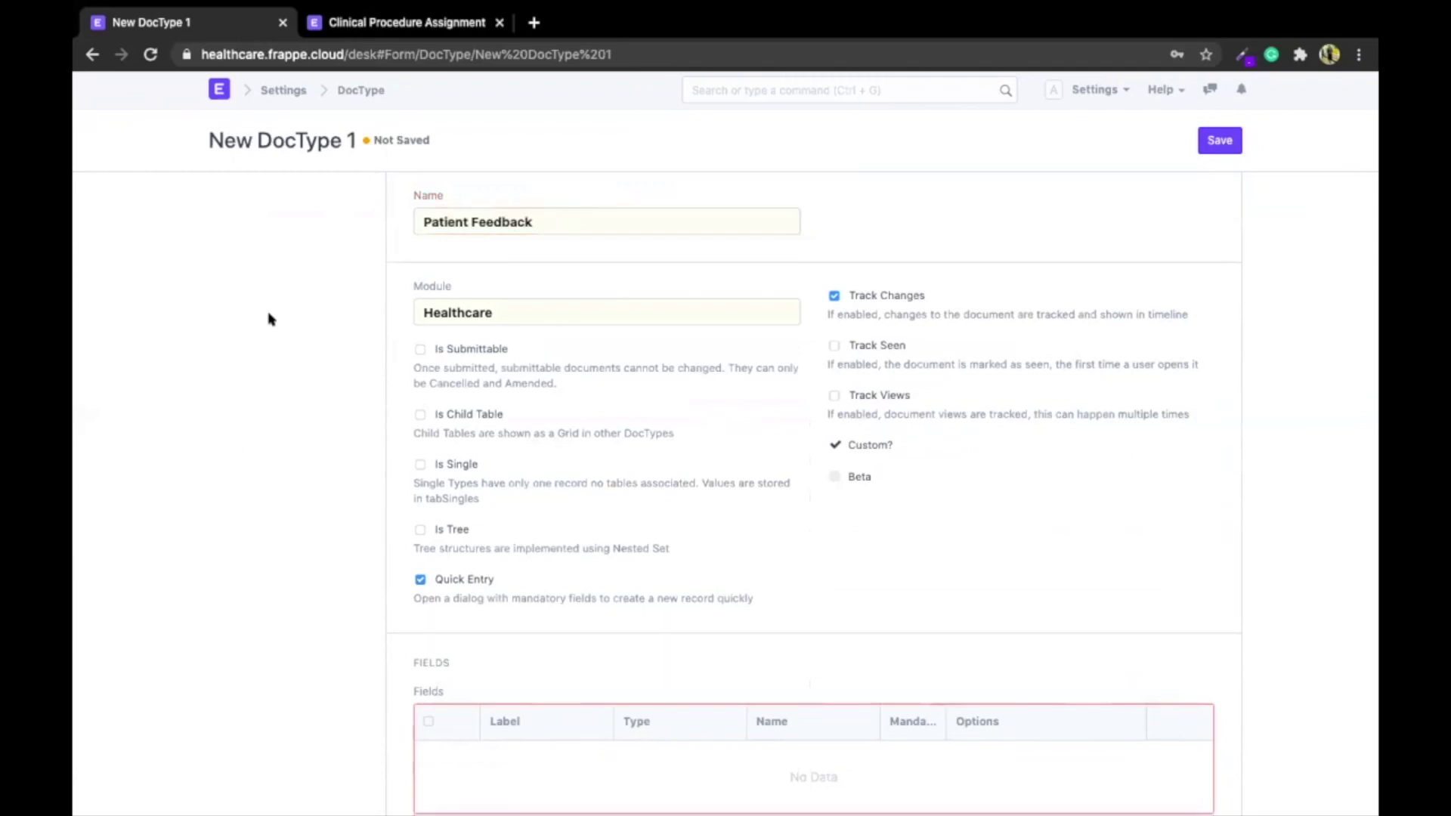
scroll(271, 319, "down", 1)
scroll(498, 586, "down", 2)
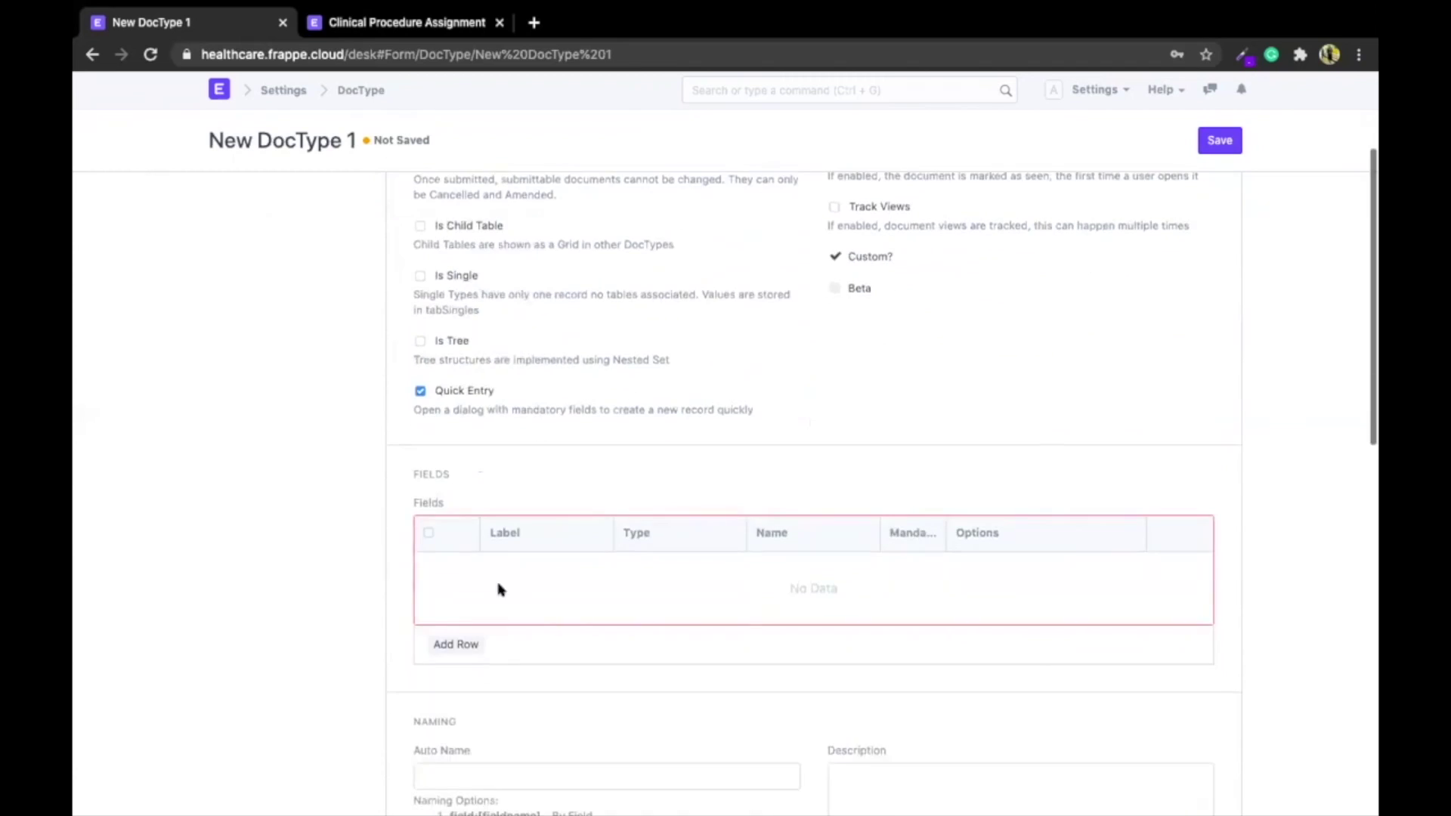
Add a Patient field linking to Patient and a Date field of type Date
left_click(456, 642)
left_click(559, 234)
type("Patient")
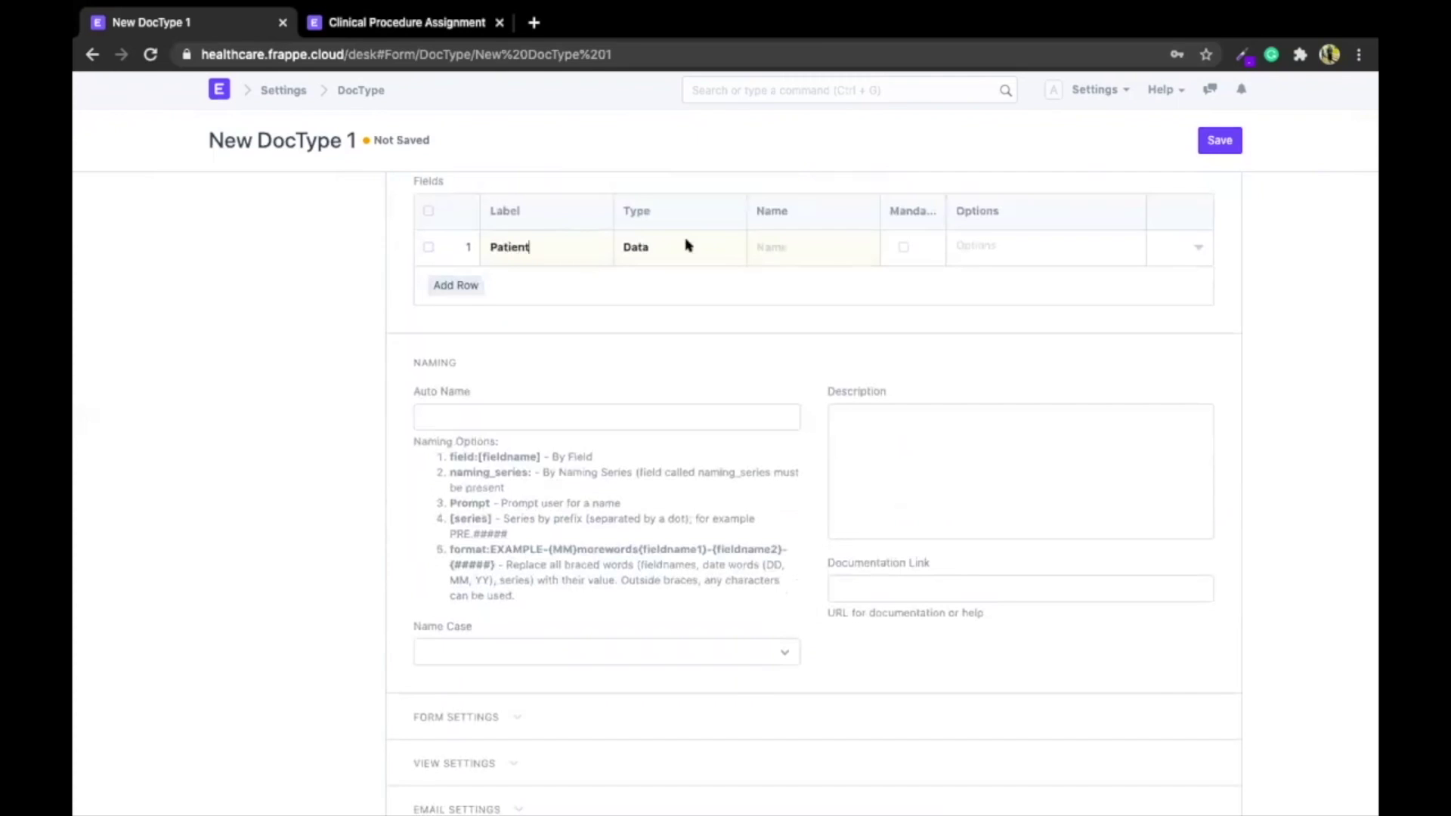
left_click(688, 246)
key("l")
key("Return")
type("Patient")
left_click(456, 285)
left_click(528, 278)
type("Date")
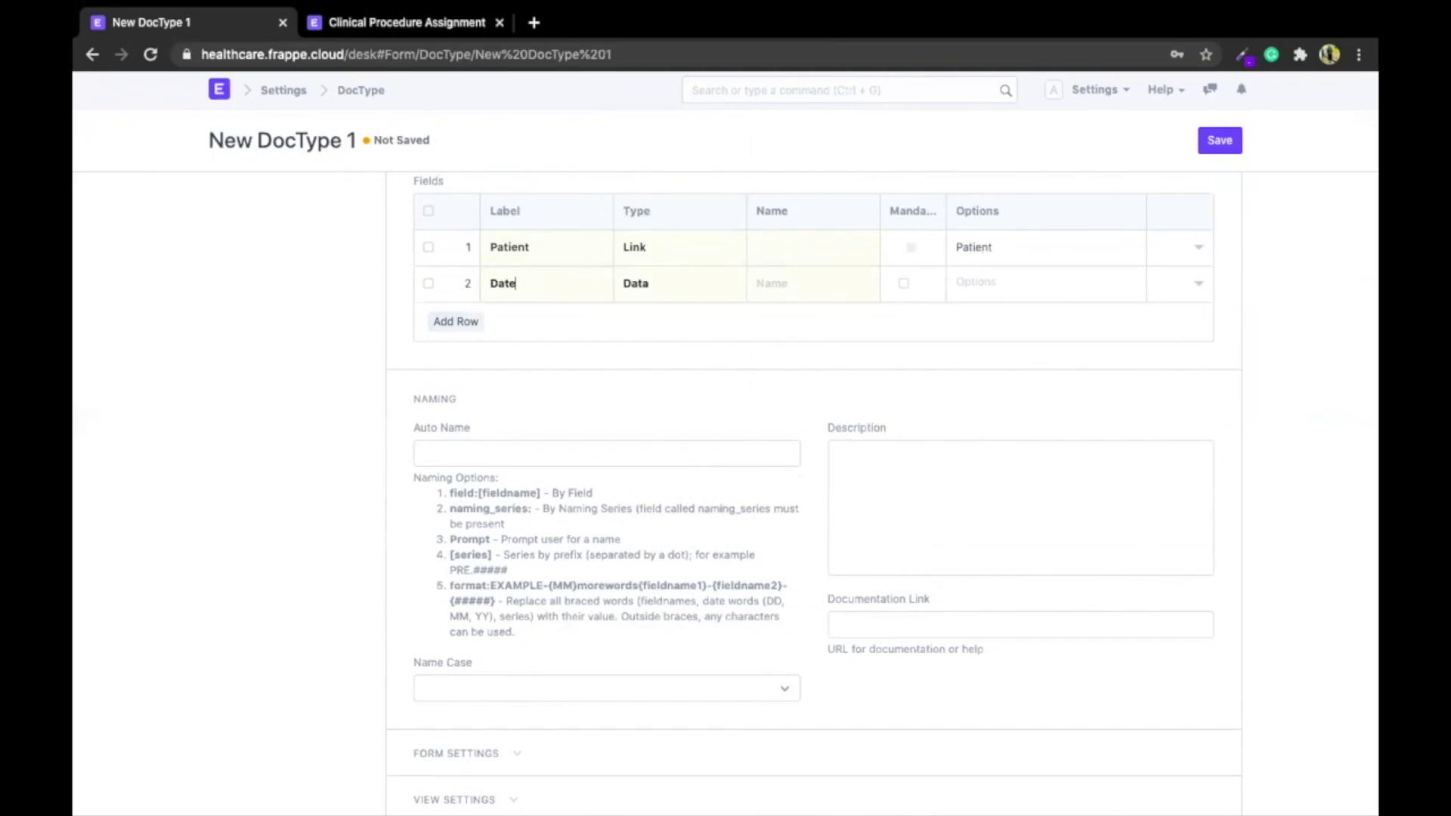
left_click(621, 293)
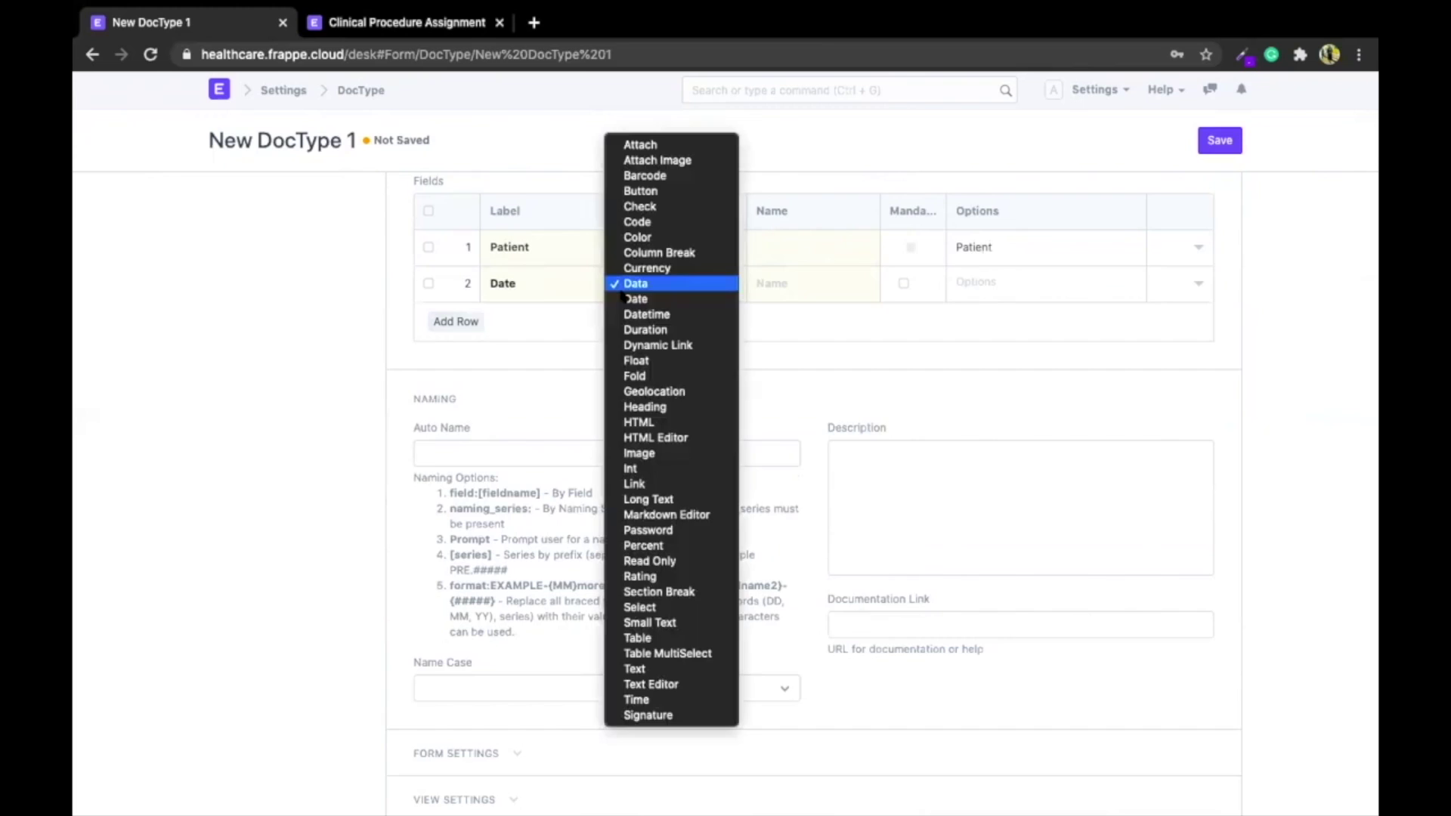
left_click(635, 299)
Add a Rating field of type Rating and a 'How can we improve?' Small Text field named improvements
left_click(456, 321)
left_click(495, 319)
type("Rating")
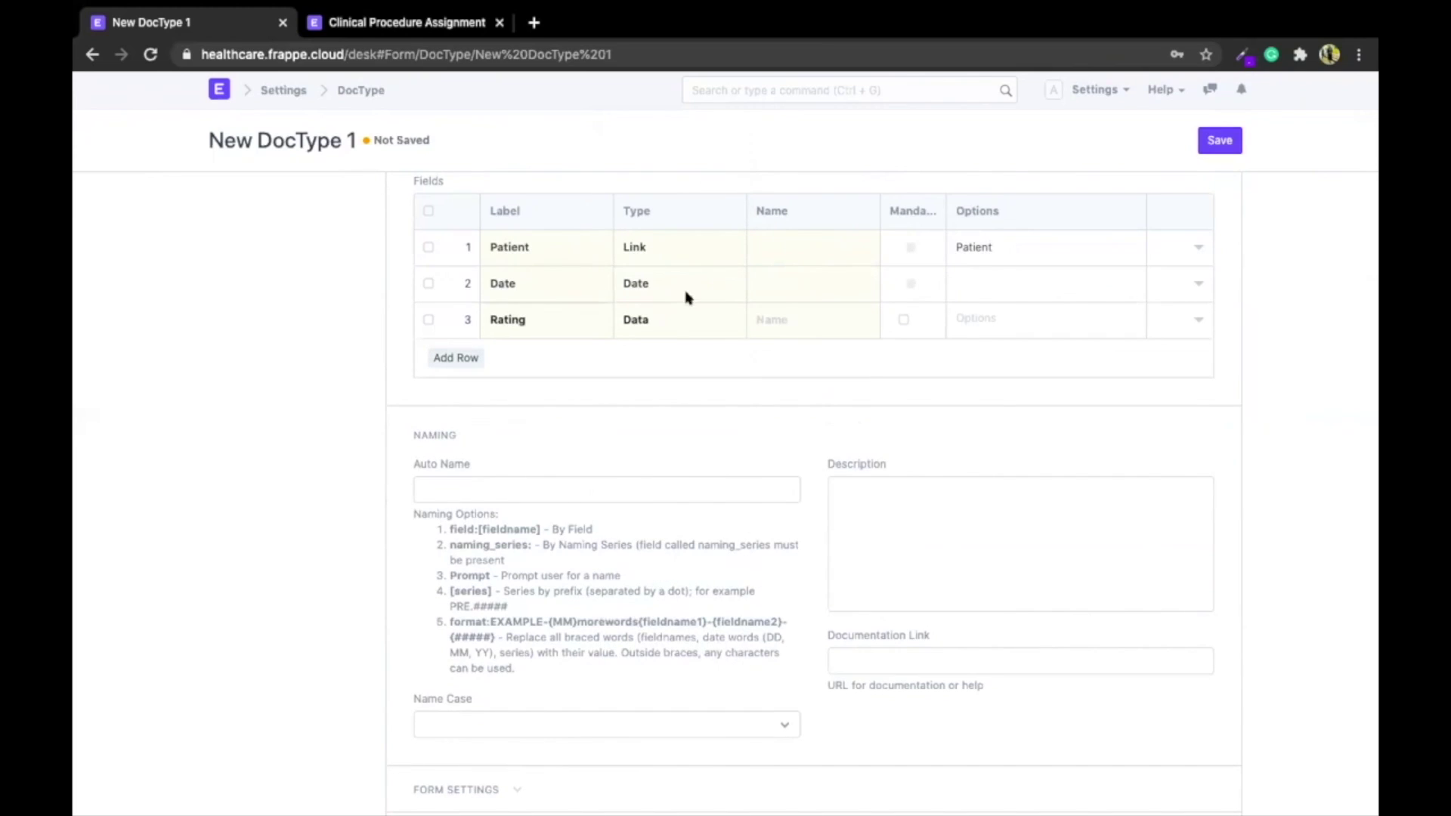
left_click(671, 325)
type("ra")
key("Return")
left_click(456, 357)
left_click(502, 348)
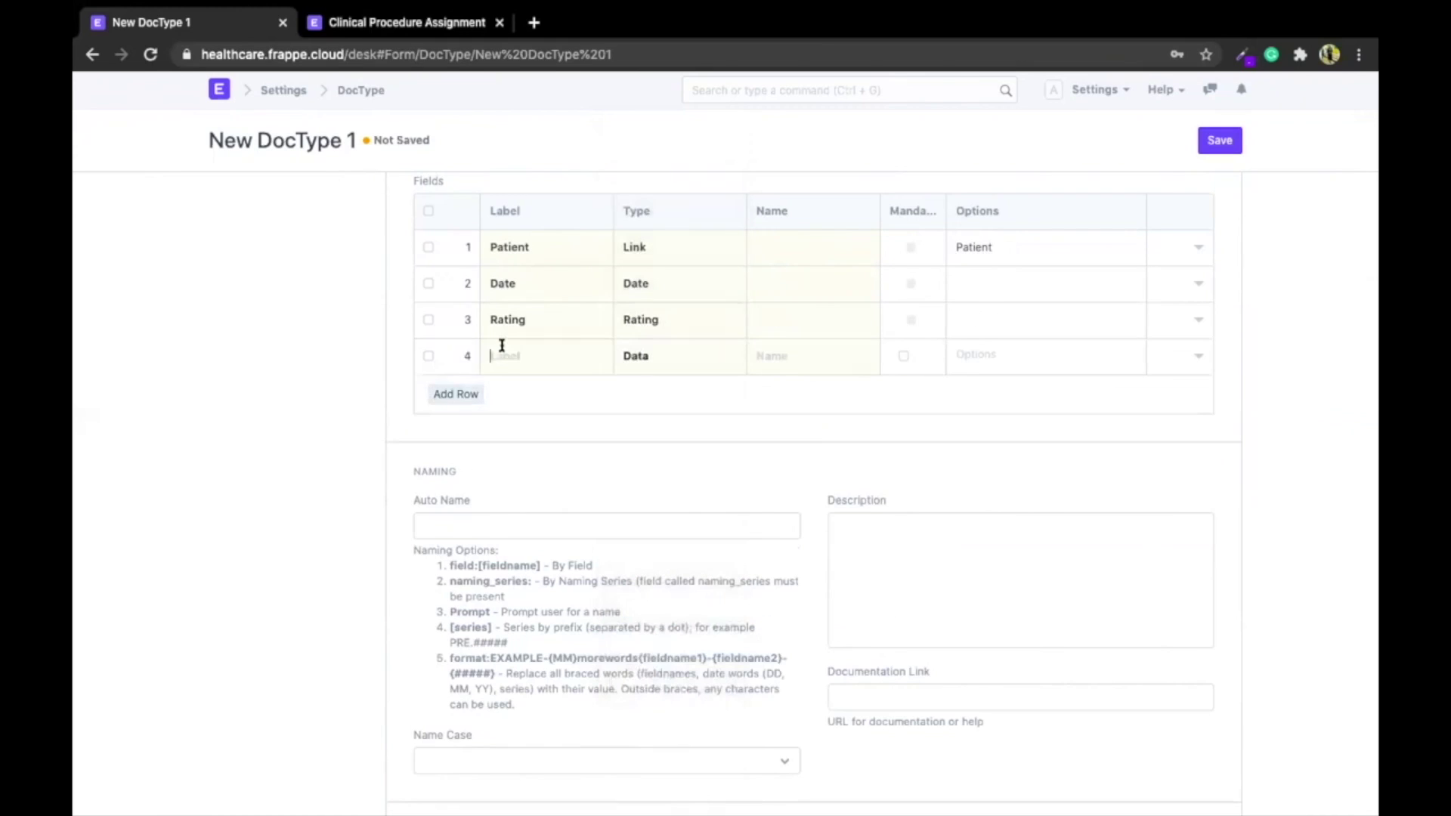
type("How can we improve")
type("?")
left_click(689, 358)
type("sm")
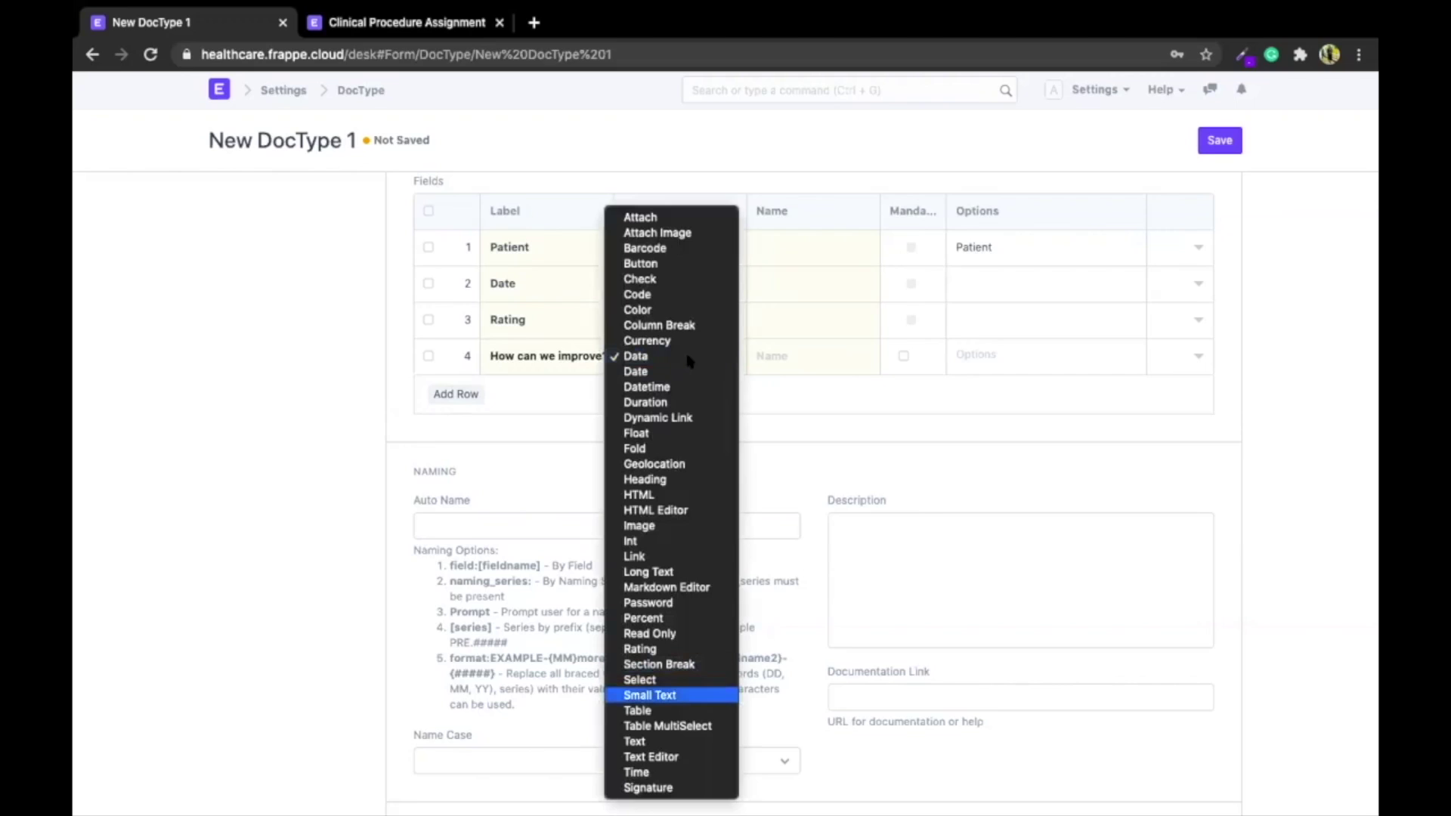
left_click(653, 695)
type("improvements")
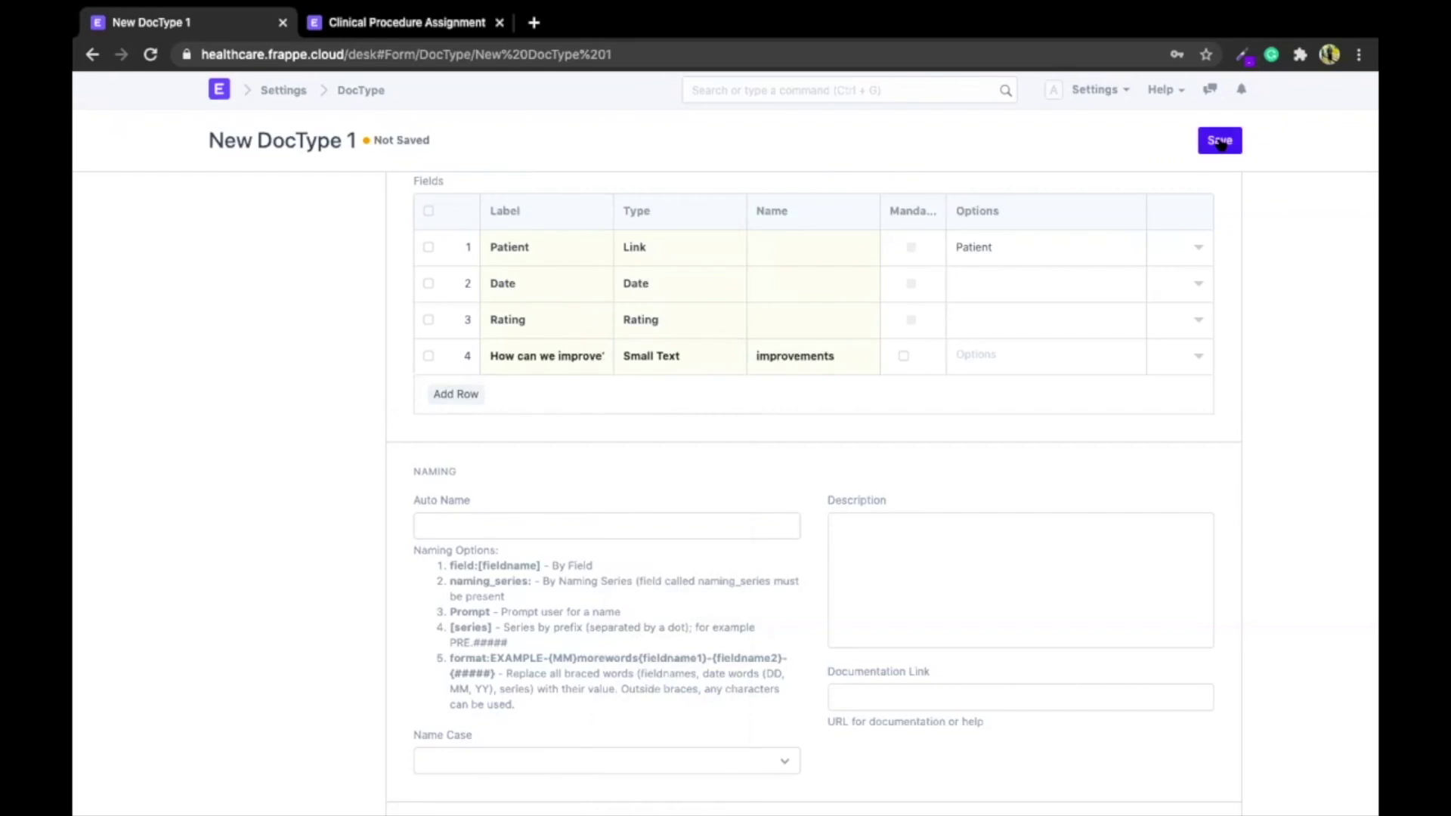
Save the DocType, then add a top 'Naming Series' Select field with options HLC-FF-.YYYY.- and save again
left_click(1220, 141)
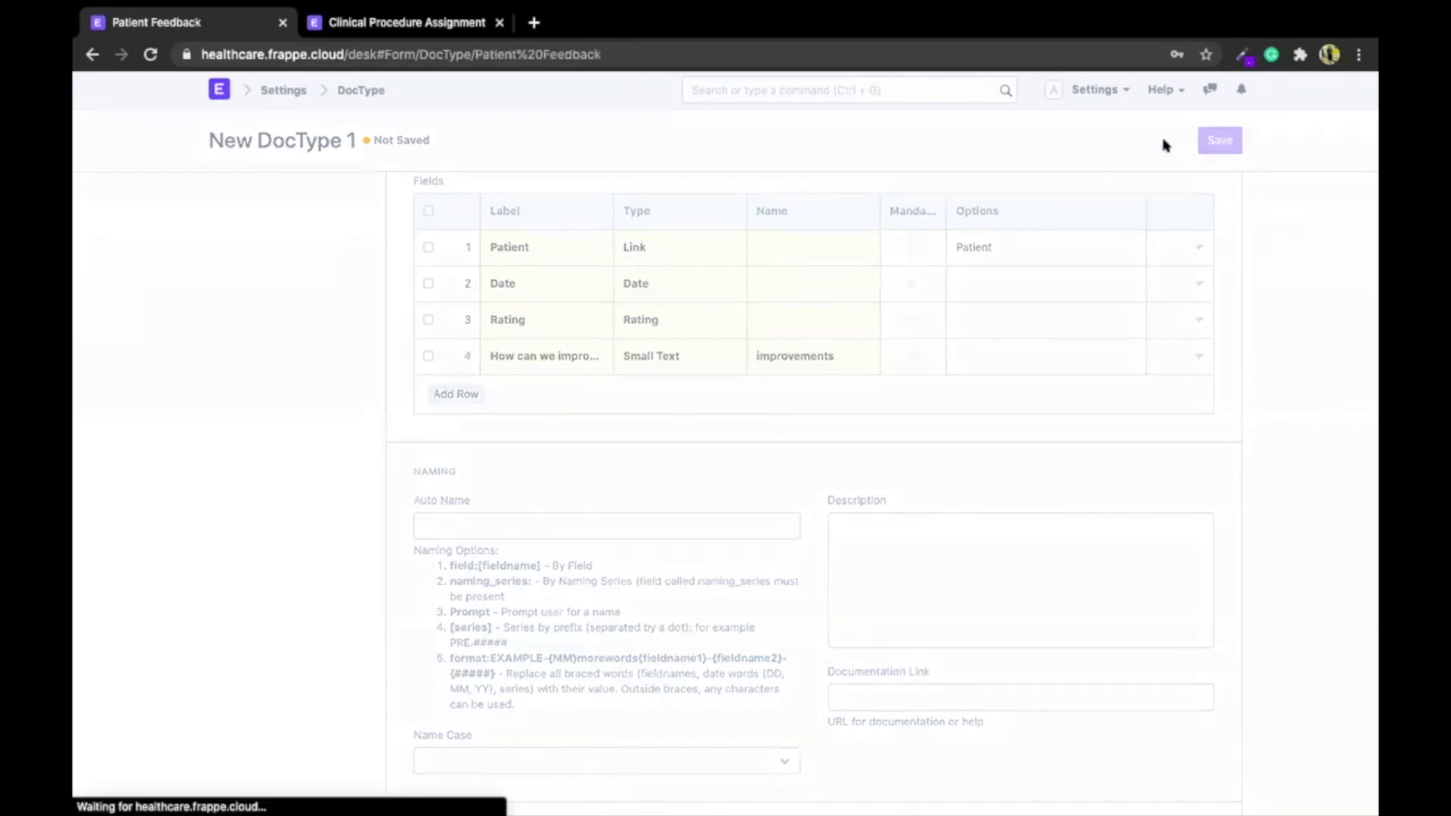
scroll(732, 281, "down", 2)
scroll(475, 446, "up", 2)
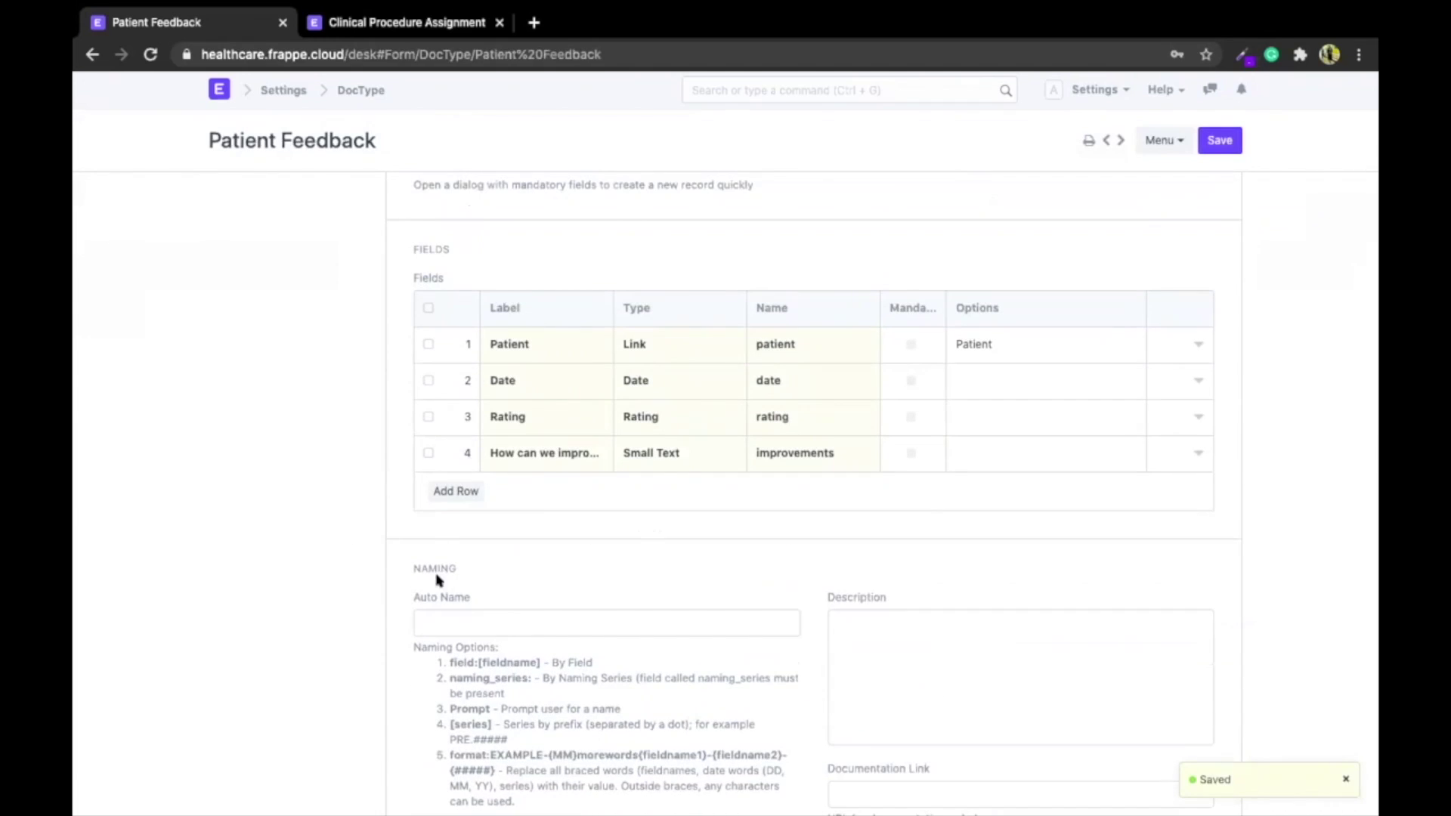
left_click(443, 490)
left_click_drag(441, 490, 445, 351)
left_click(534, 351)
type("Nam")
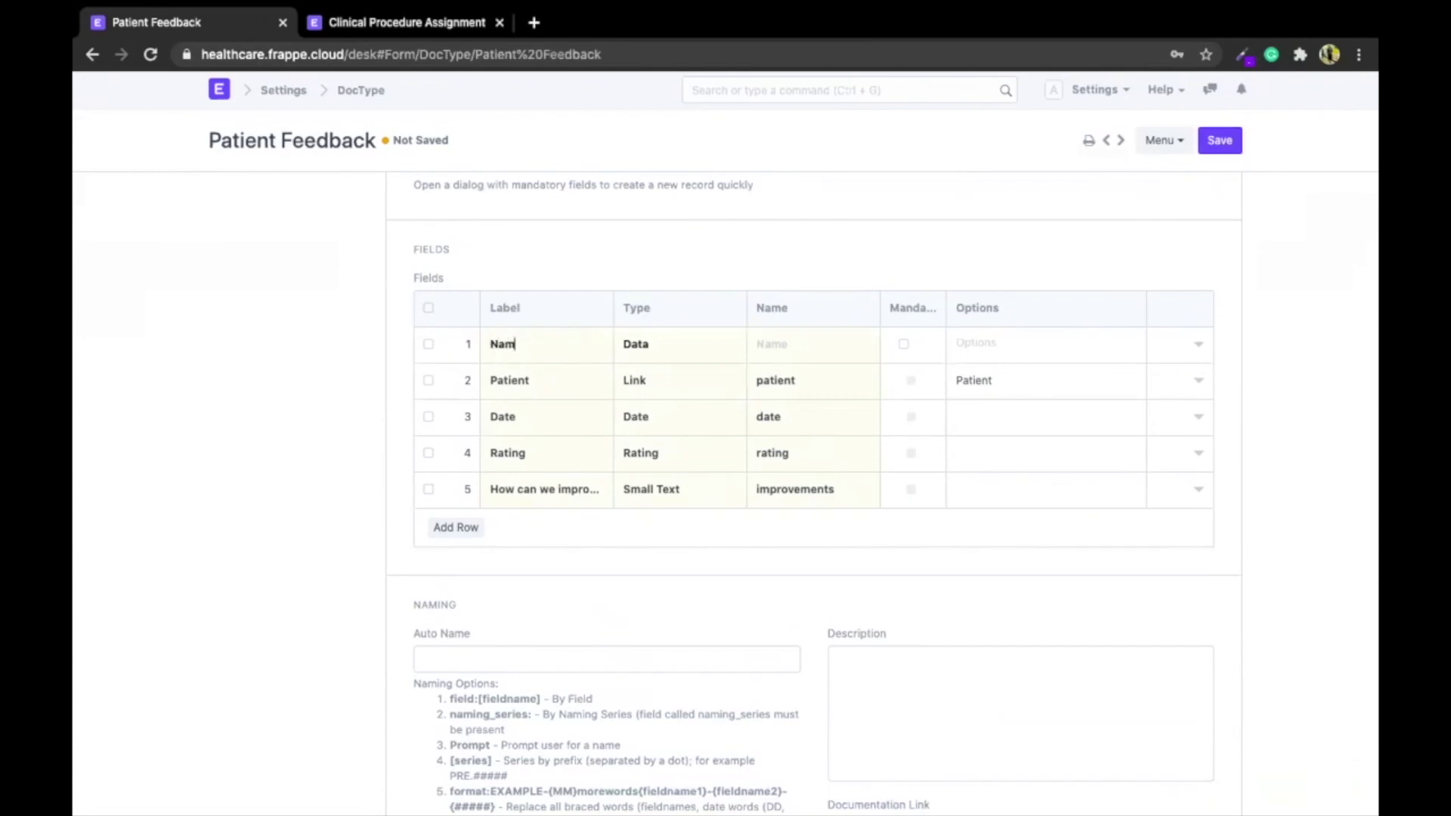
type("ing Series")
left_click(664, 343)
left_click(1004, 340)
type("HLC-FF-.YYYY.-")
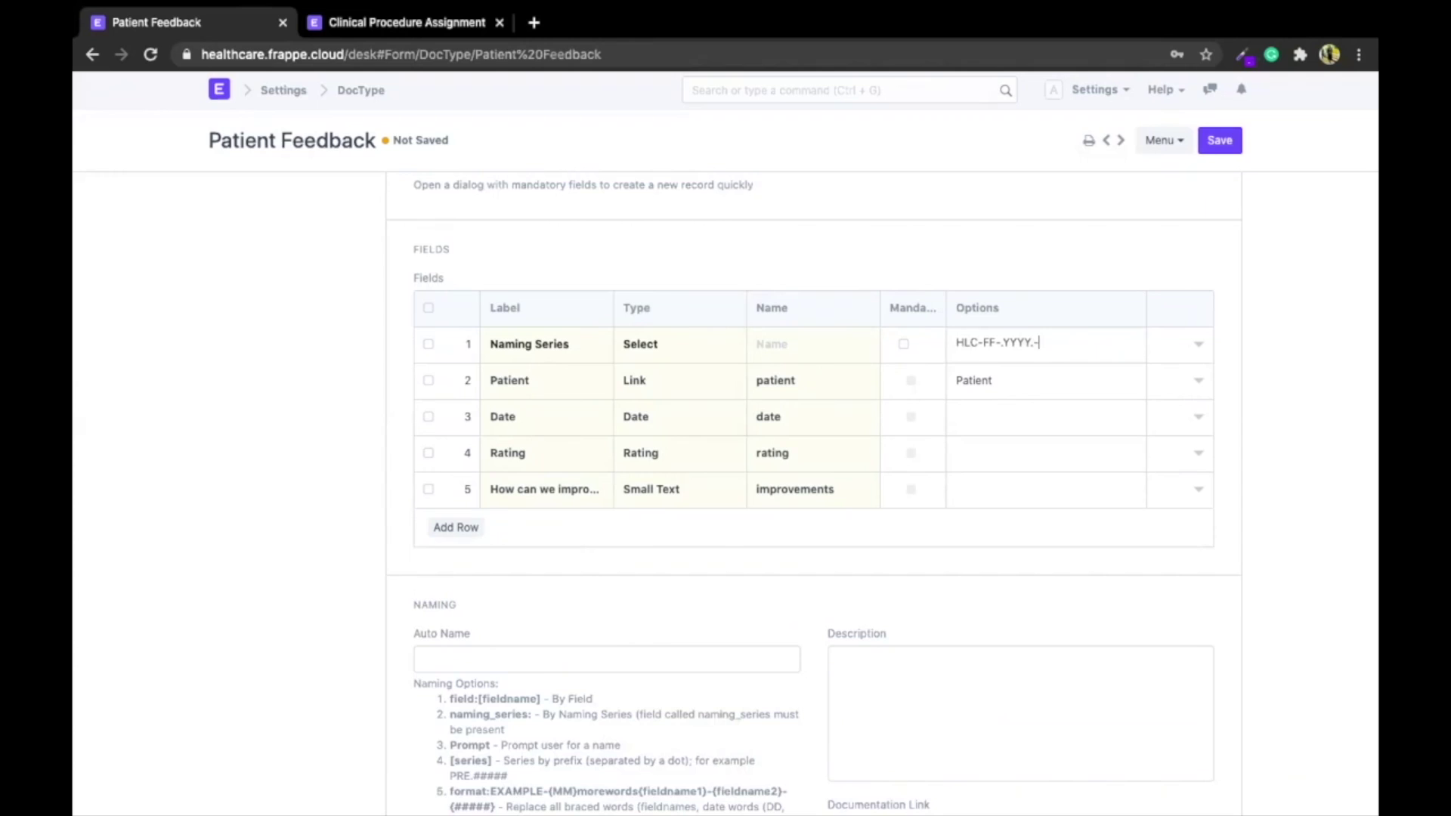
key("ctrl+s")
Make the Patient, Date and Rating fields mandatory and save the Patient Feedback DocType
double_click(1005, 342)
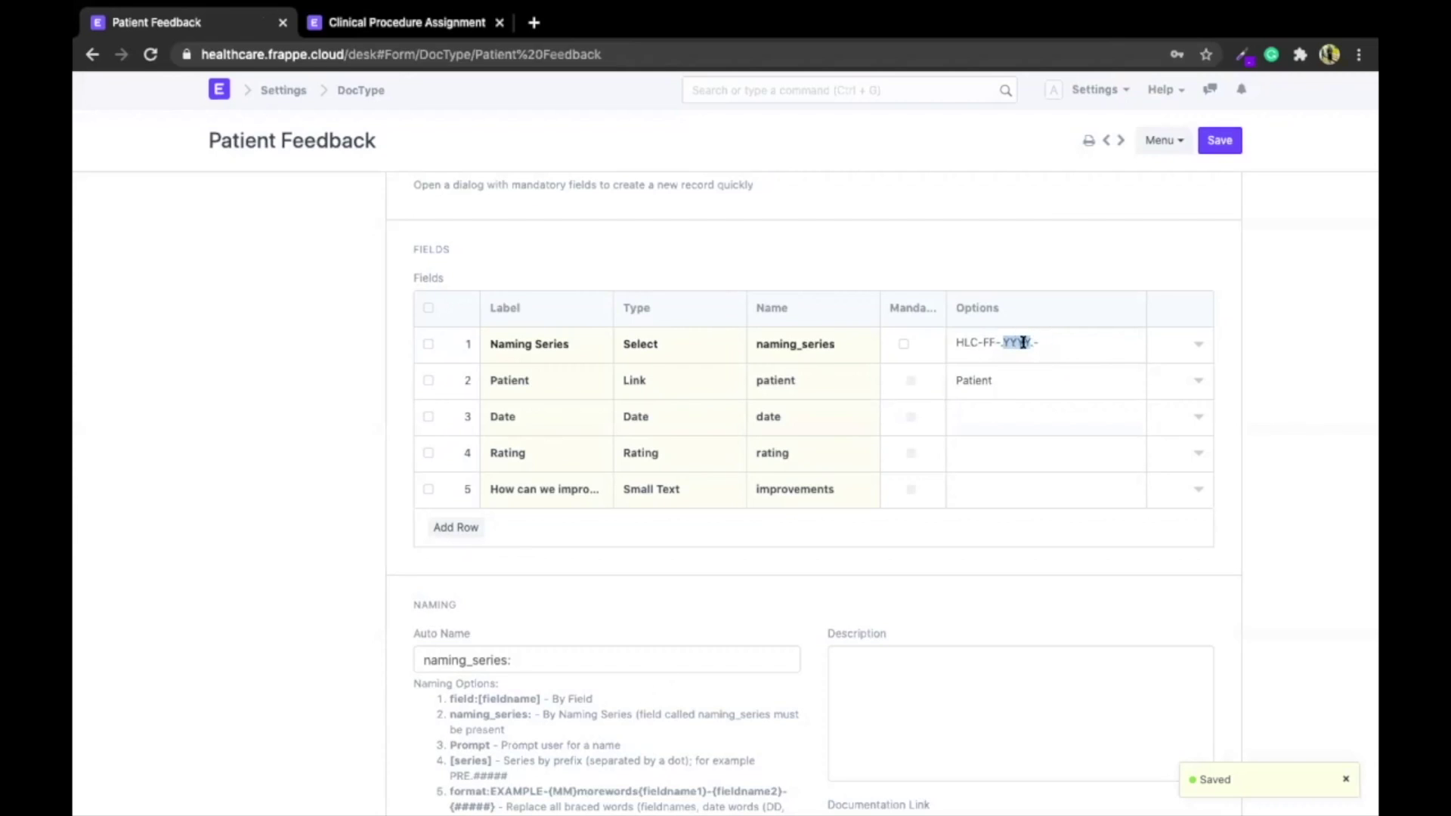
scroll(726, 502, "up", 2)
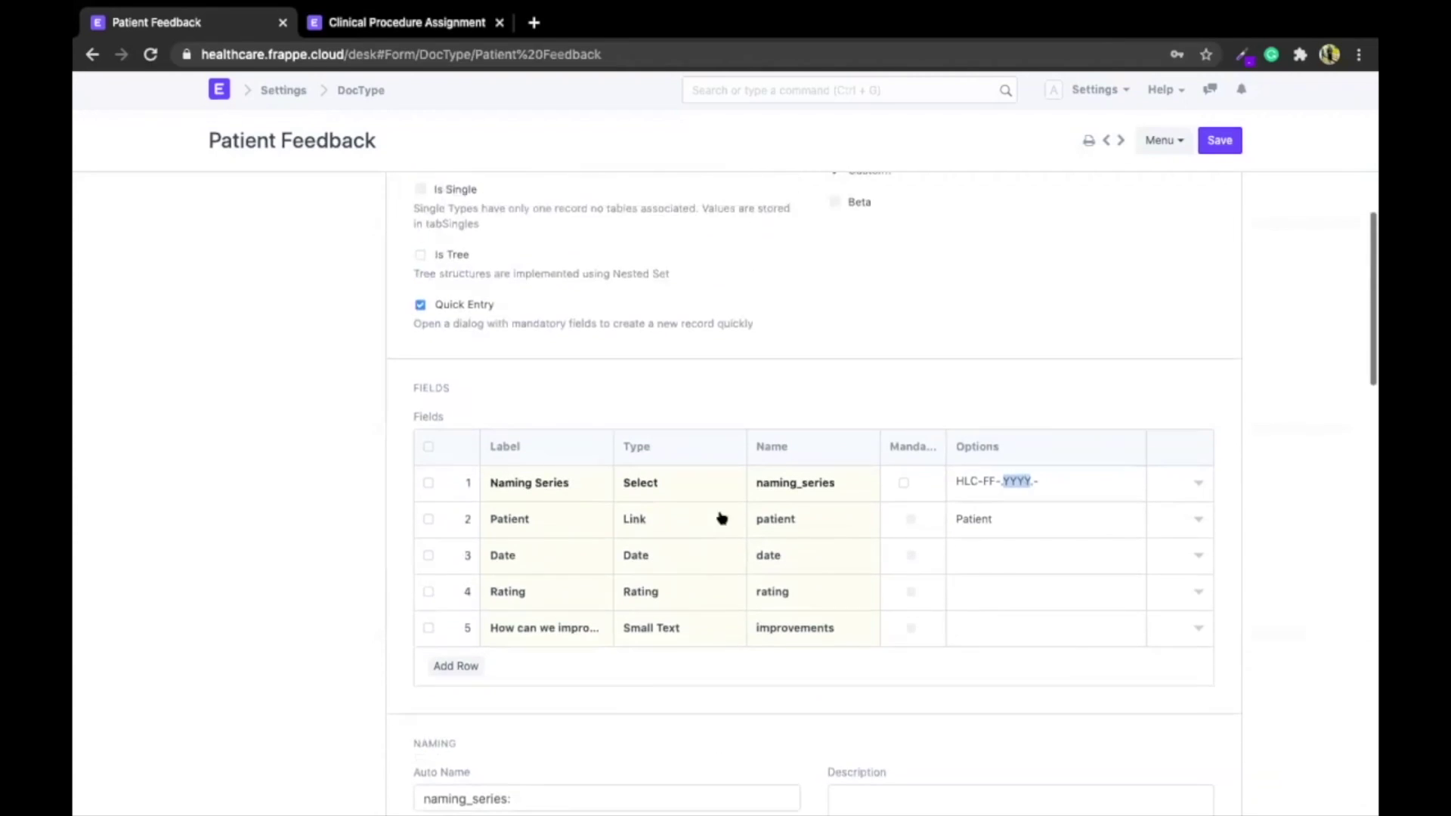
left_click(906, 486)
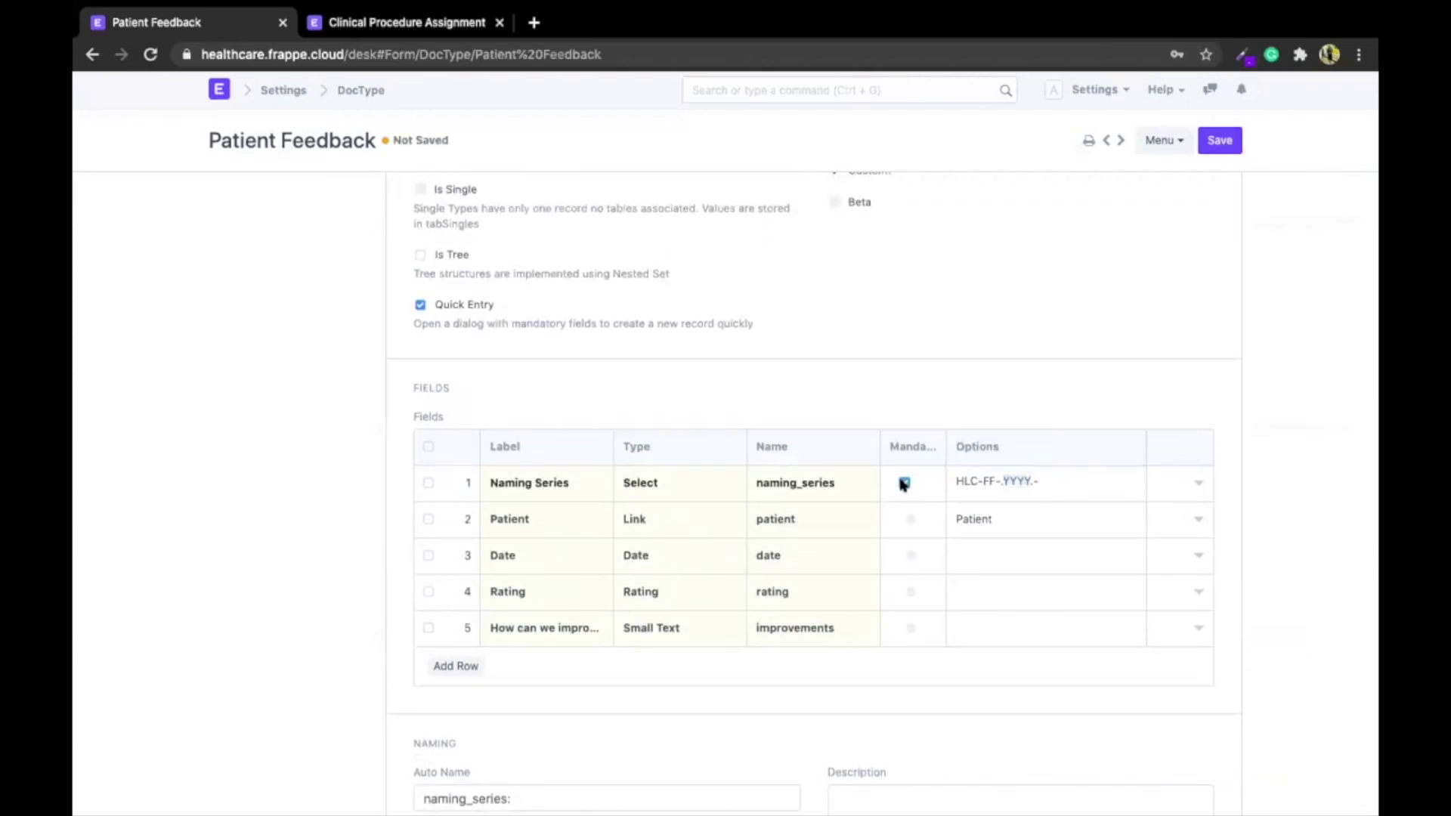
left_click(900, 520)
left_click(899, 517)
left_click(908, 555)
left_click(905, 555)
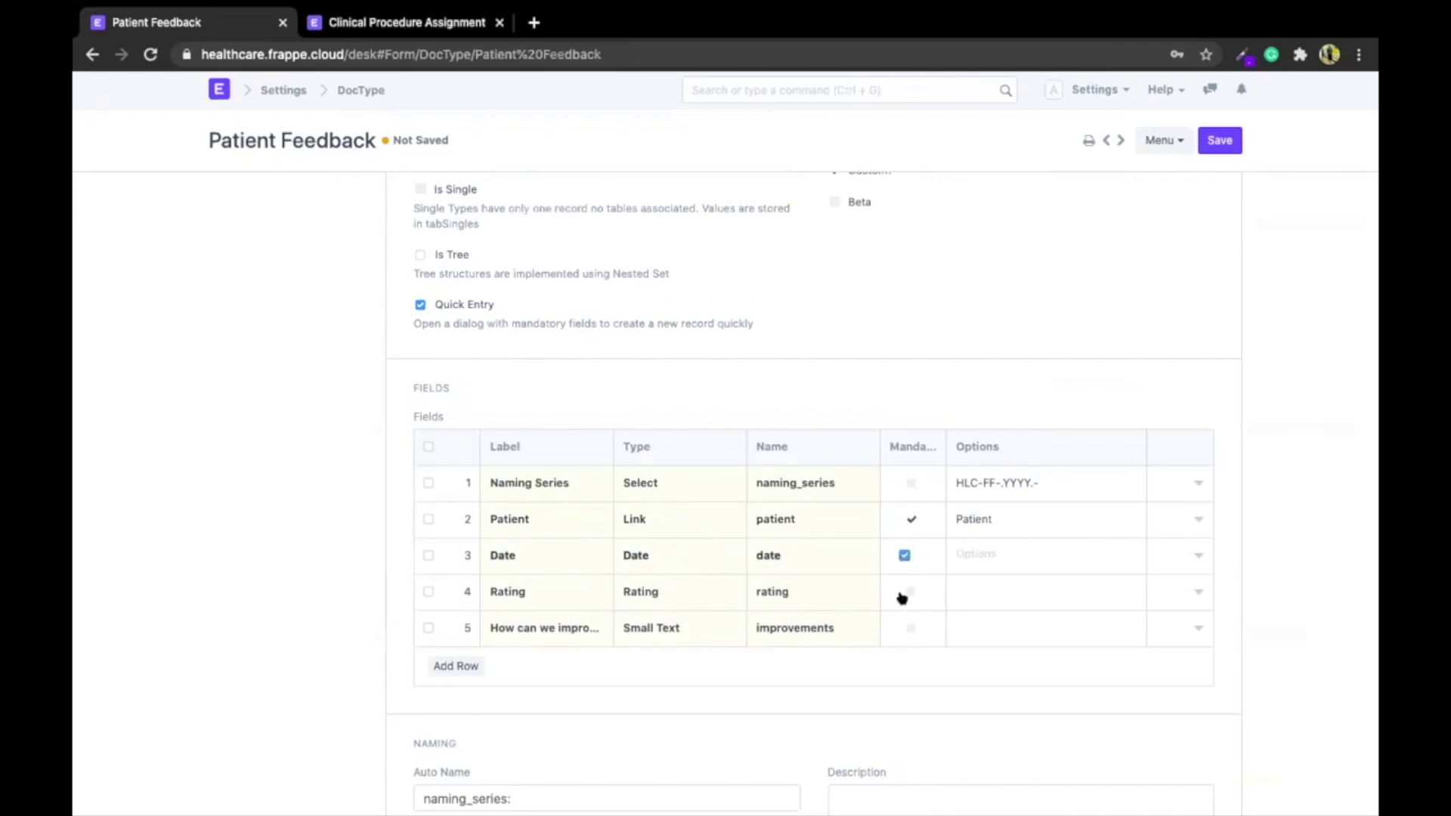
left_click(902, 593)
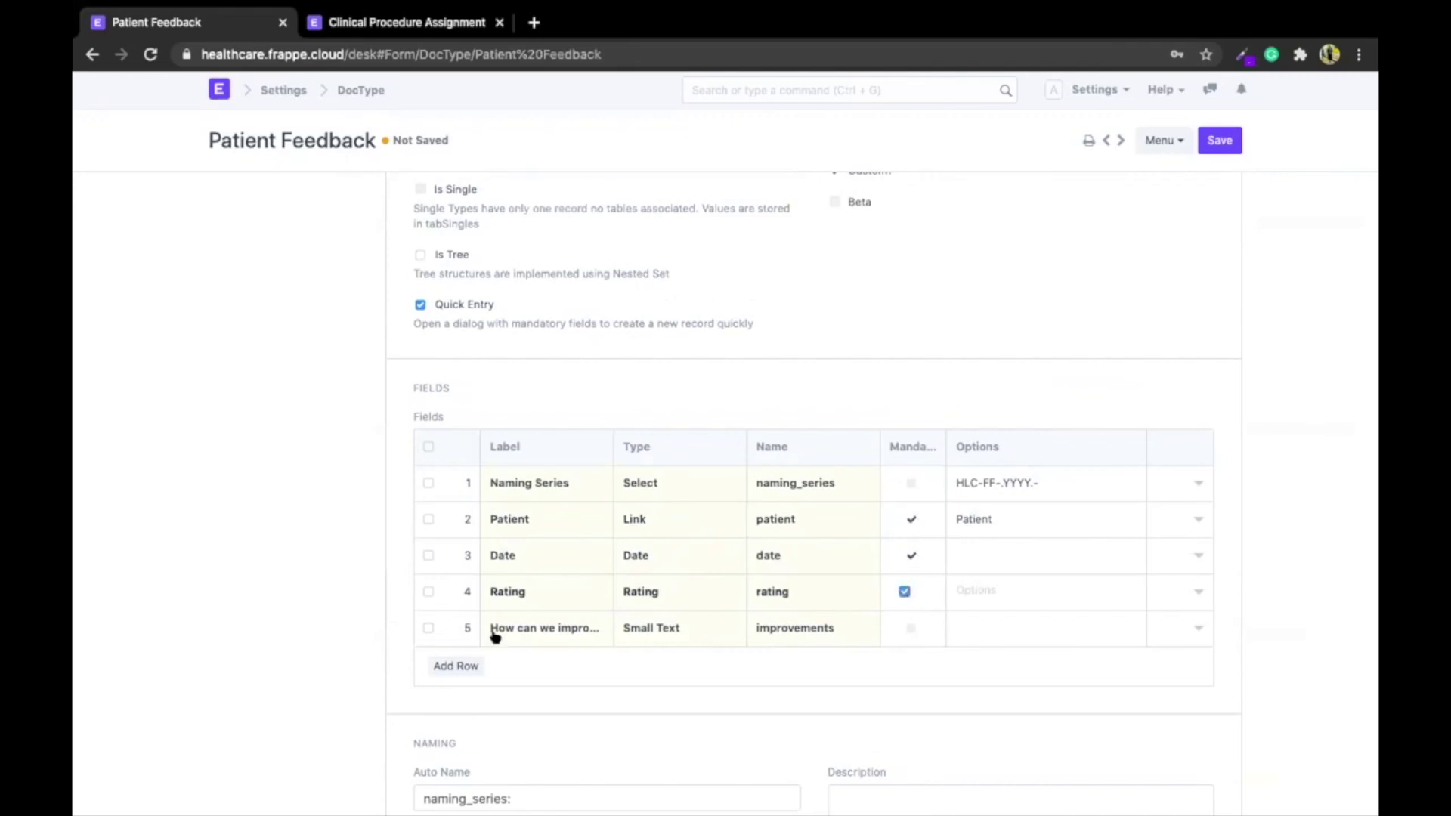
left_click(1215, 144)
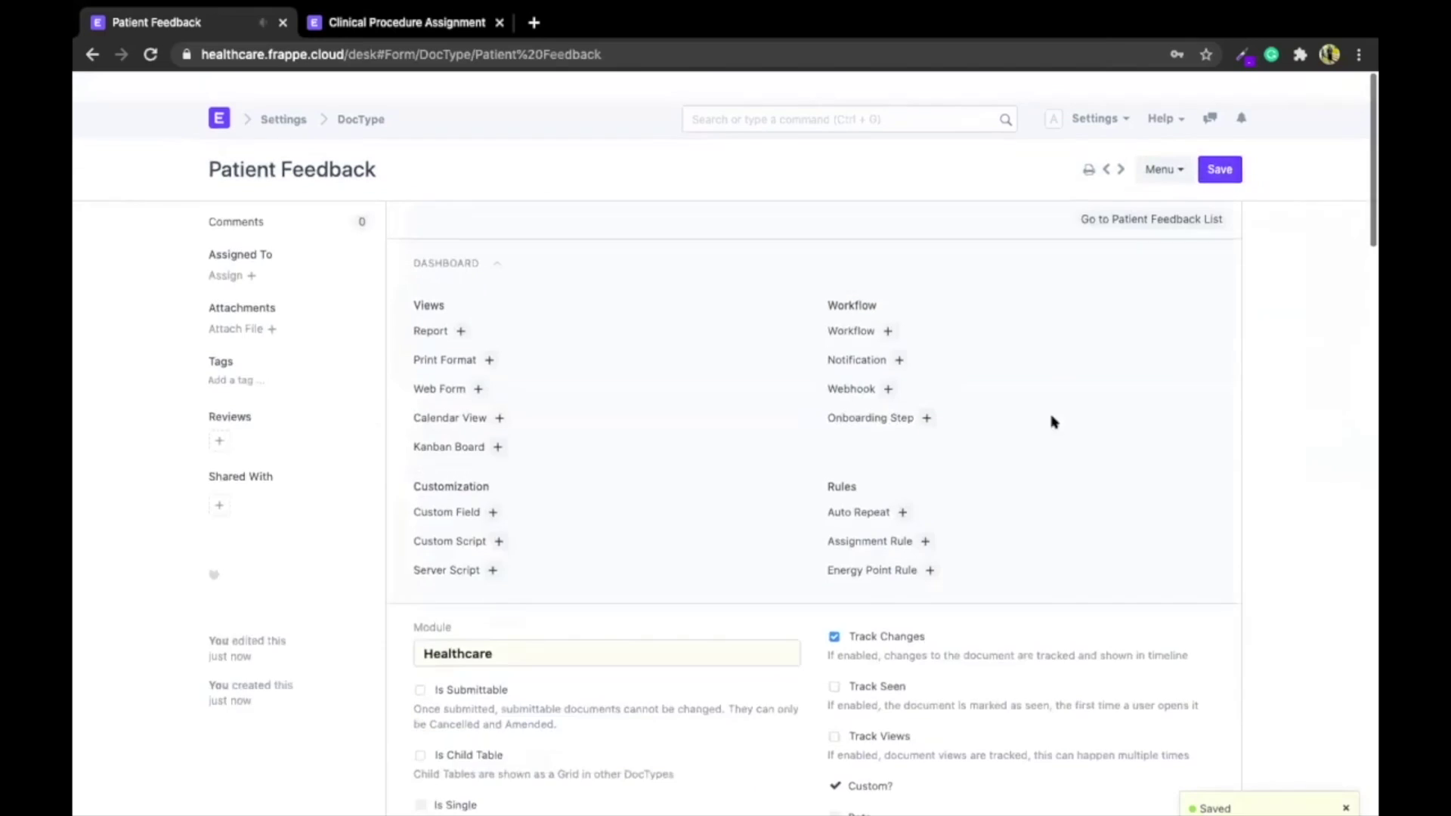
Open a blank Patient Feedback record full-page from its list, then go back to the Healthcare workspace
left_click(1124, 192)
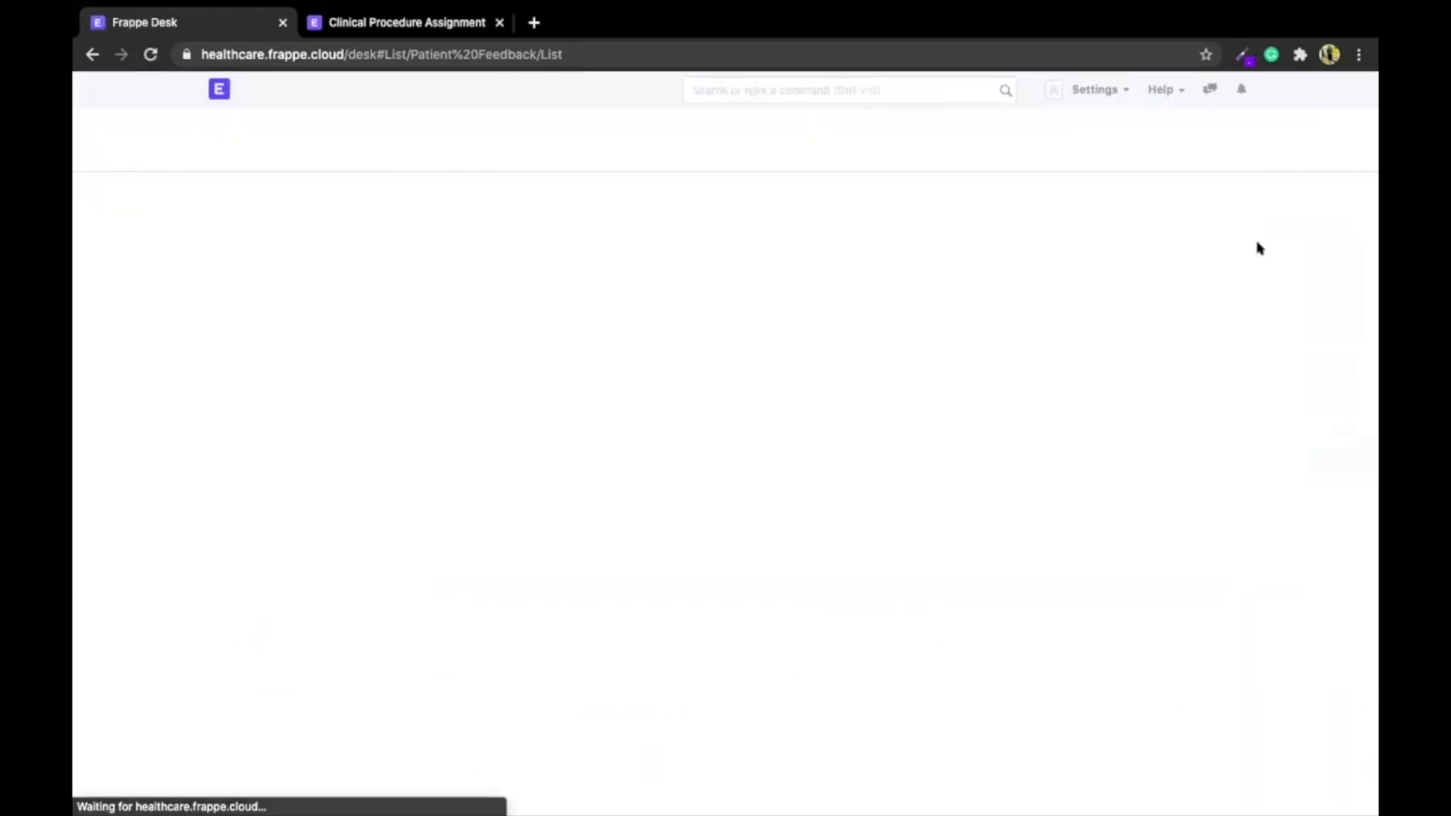
left_click(1221, 140)
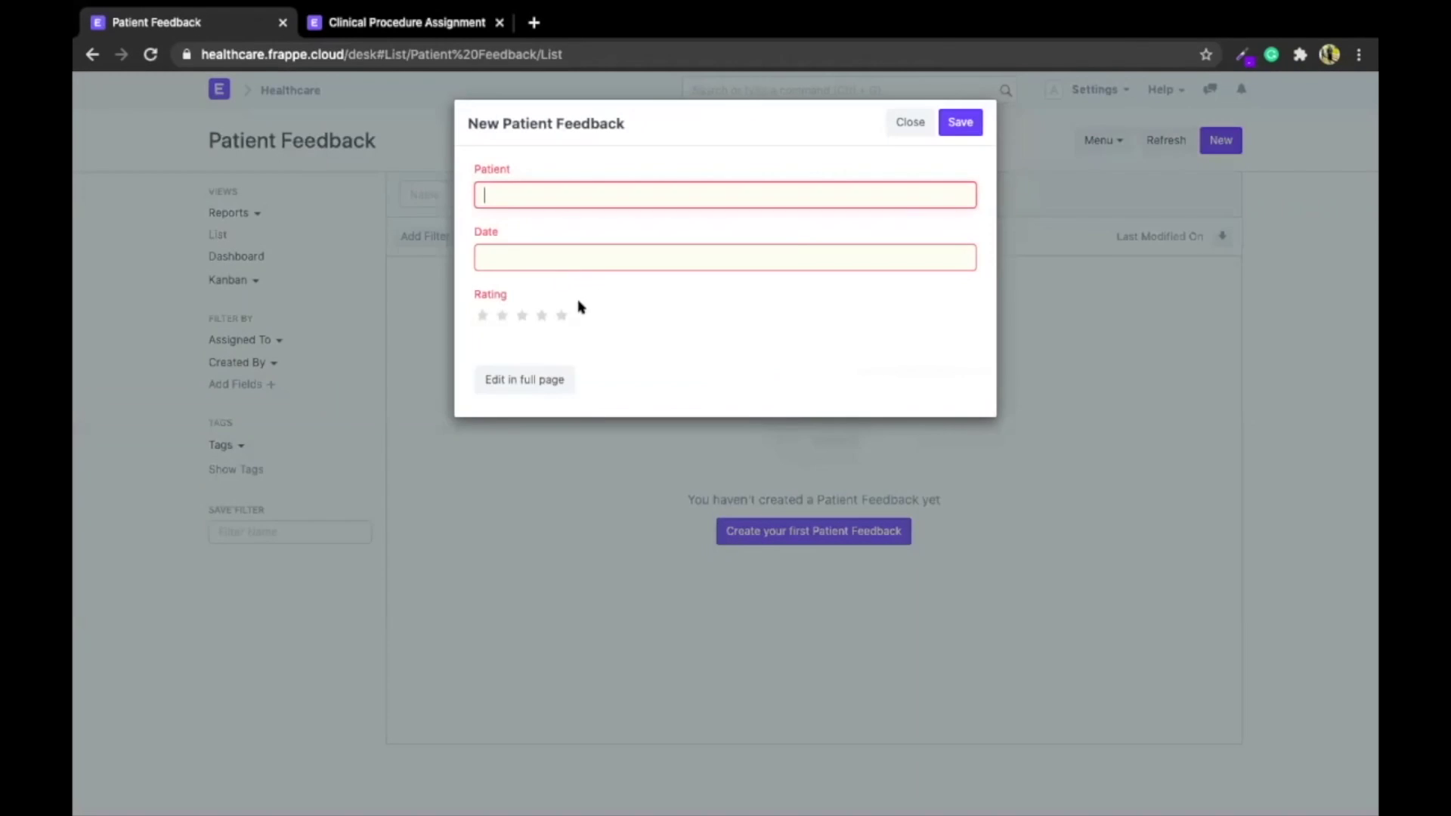
left_click(510, 387)
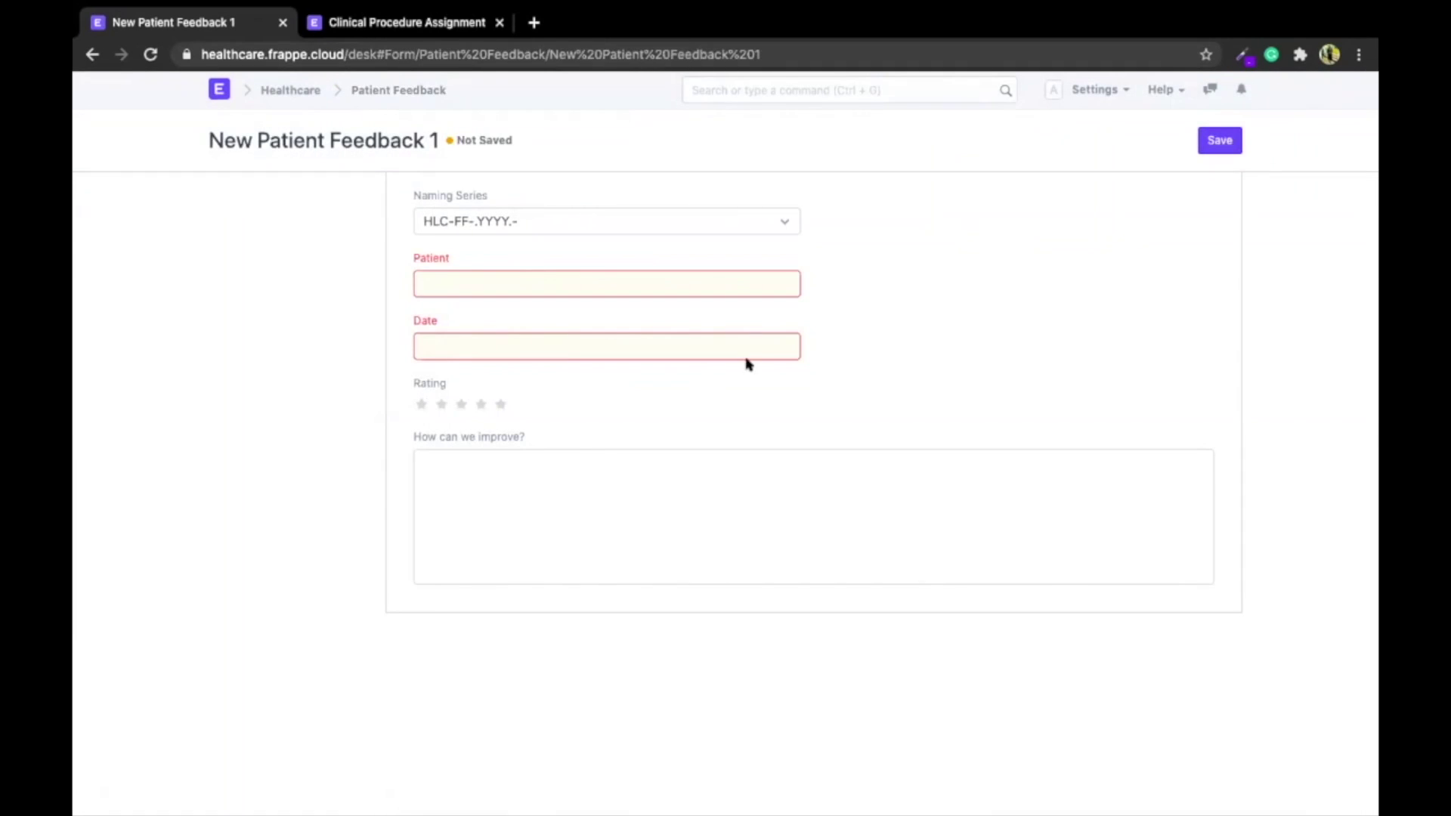
left_click(292, 90)
left_click(788, 92)
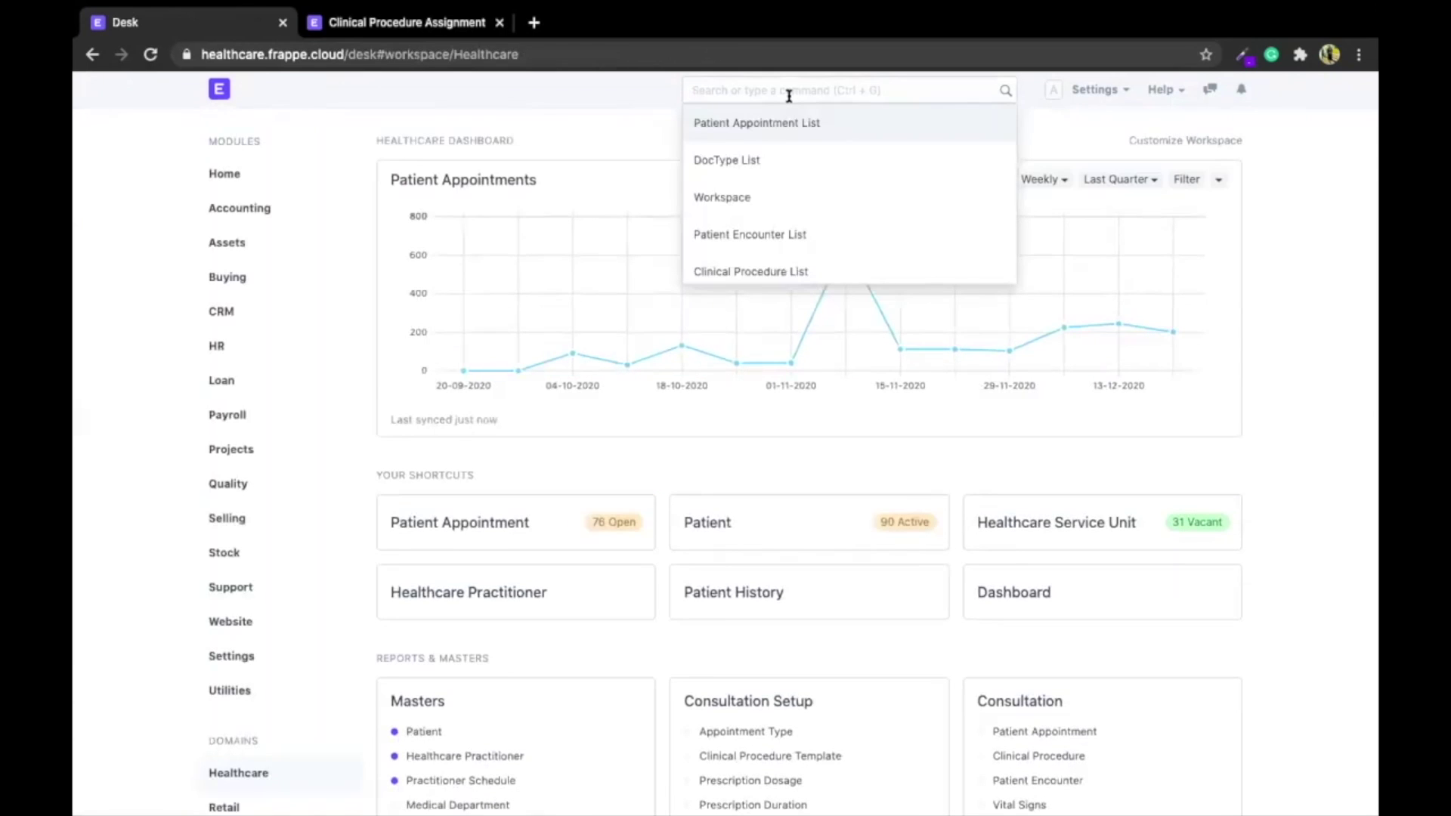
Start a new Web Form titled 'Patient Feedback' from the Web Form list
type("web for")
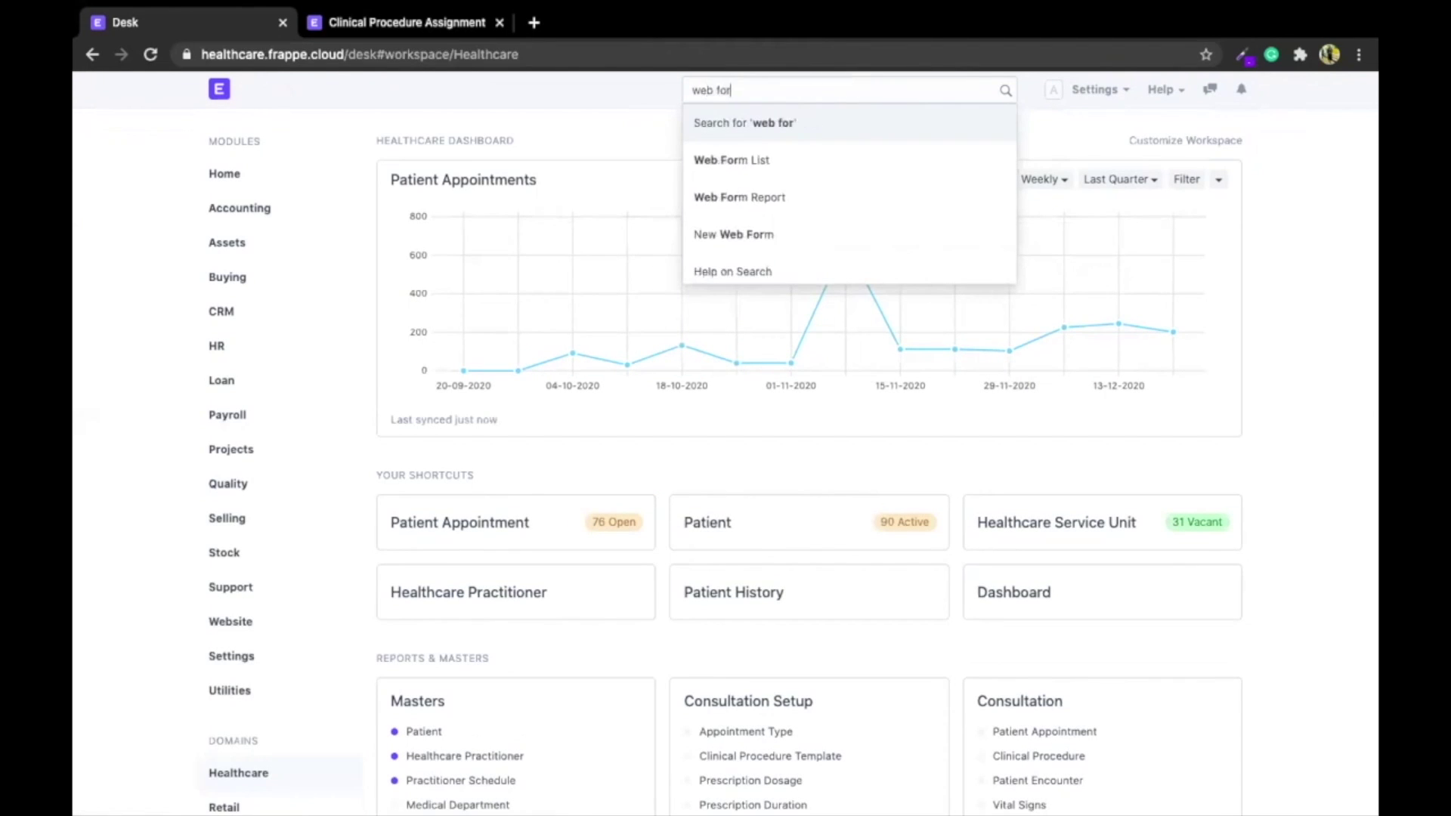
key("Return")
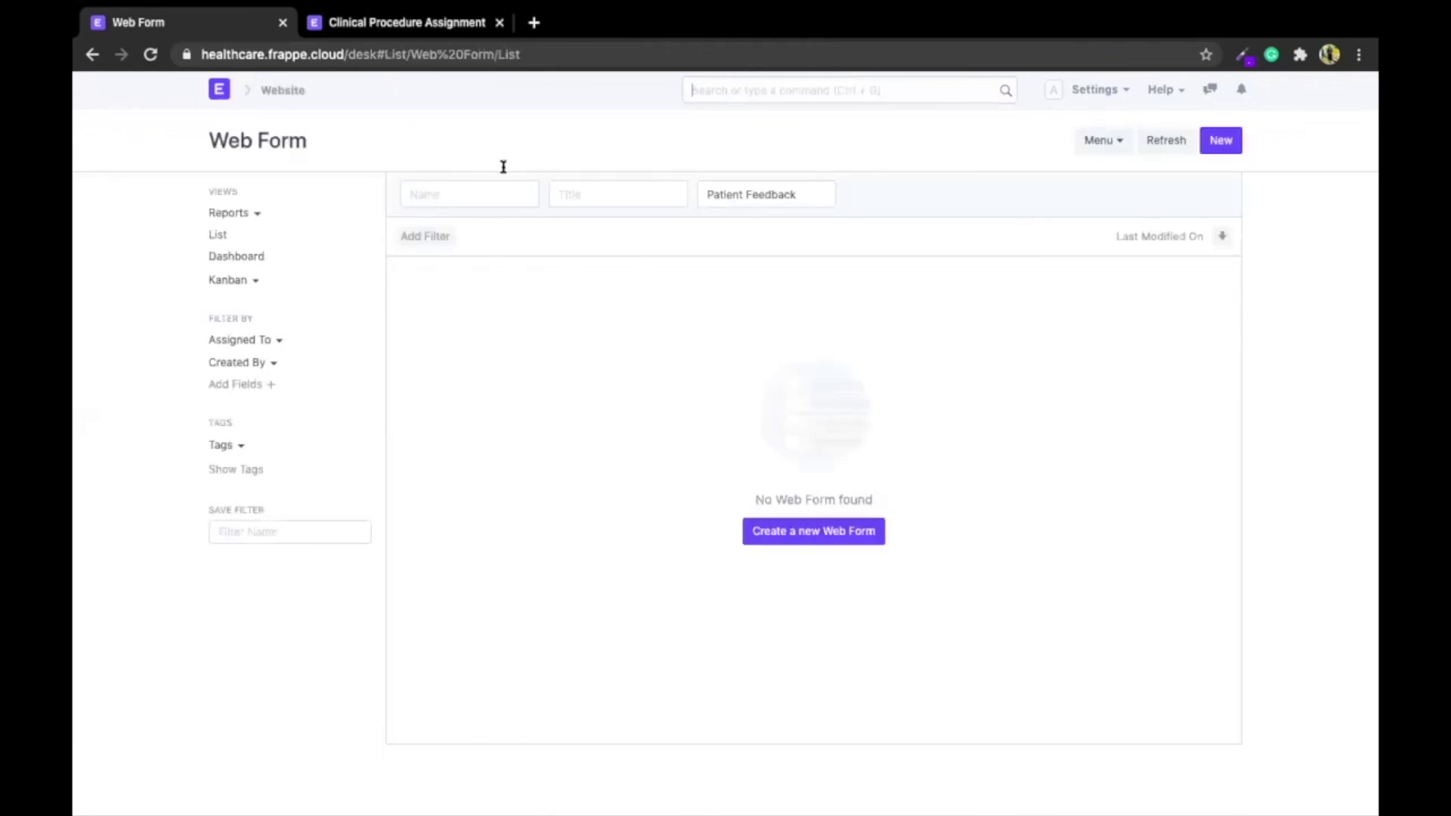
left_click(790, 531)
left_click(496, 248)
type("Patient")
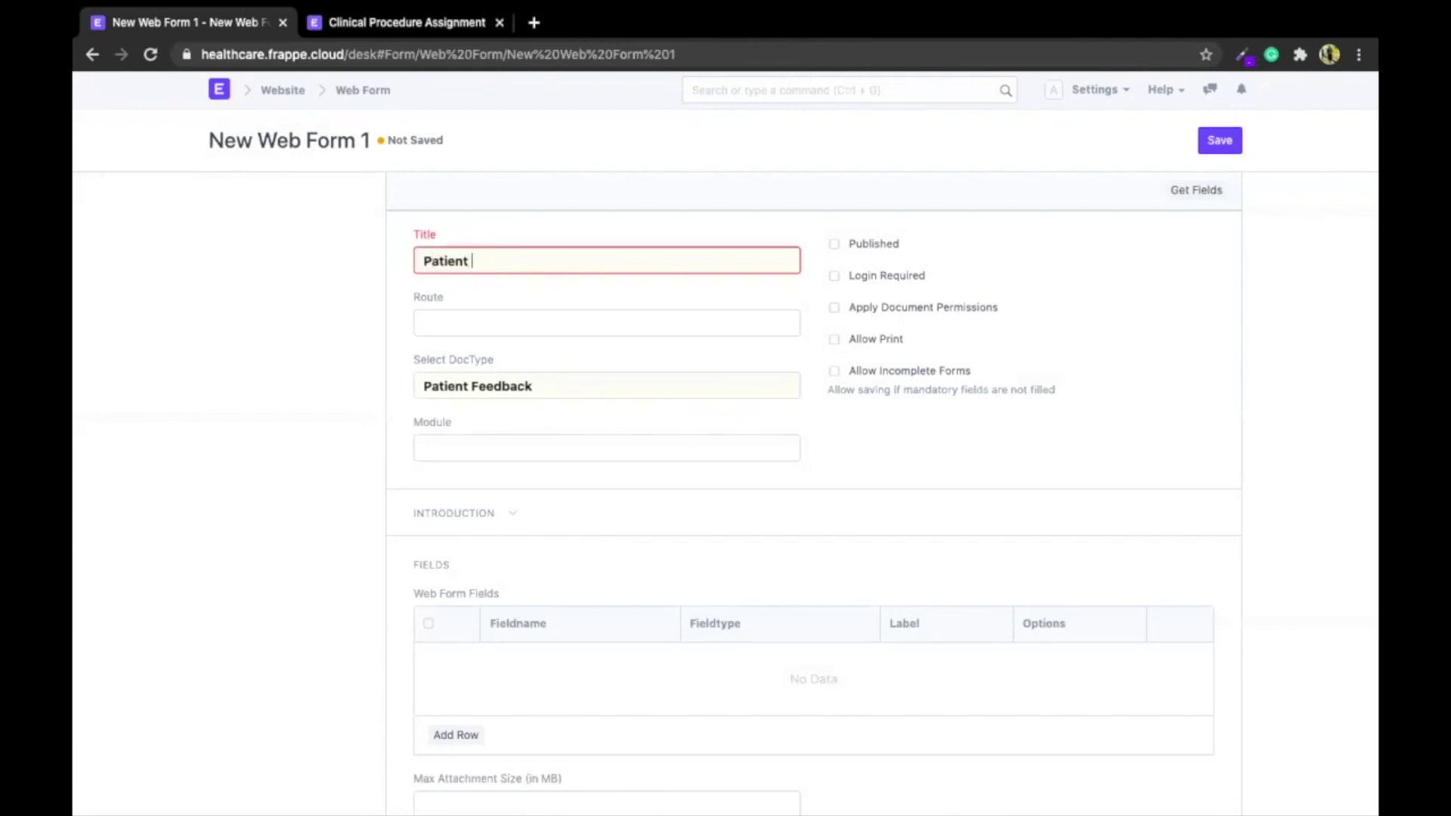
type(" Feedback")
Pull in all Patient Feedback fields, save the web form, and publish it
left_click(1195, 190)
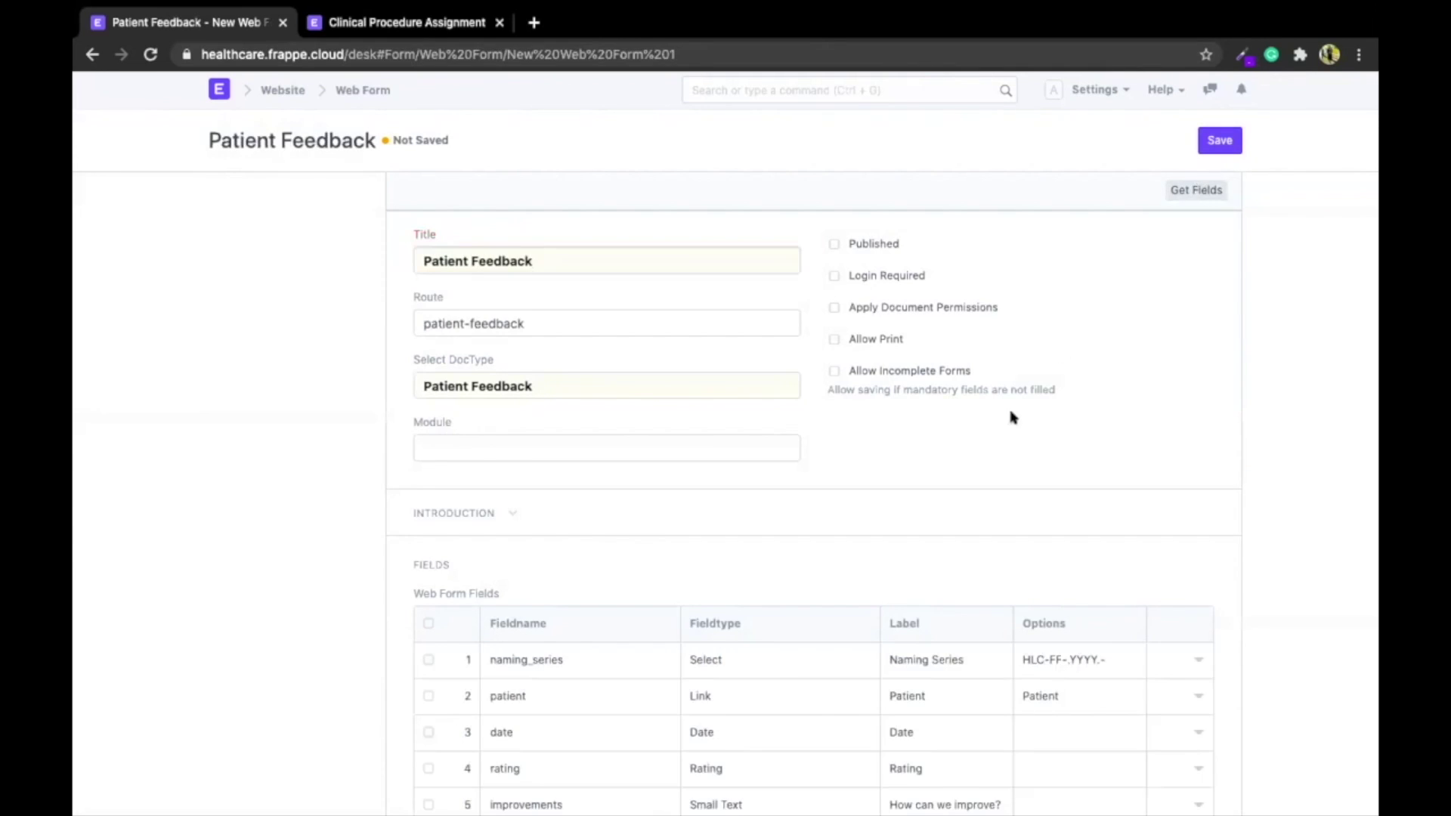
scroll(933, 395, "down", 2)
scroll(814, 487, "up", 2)
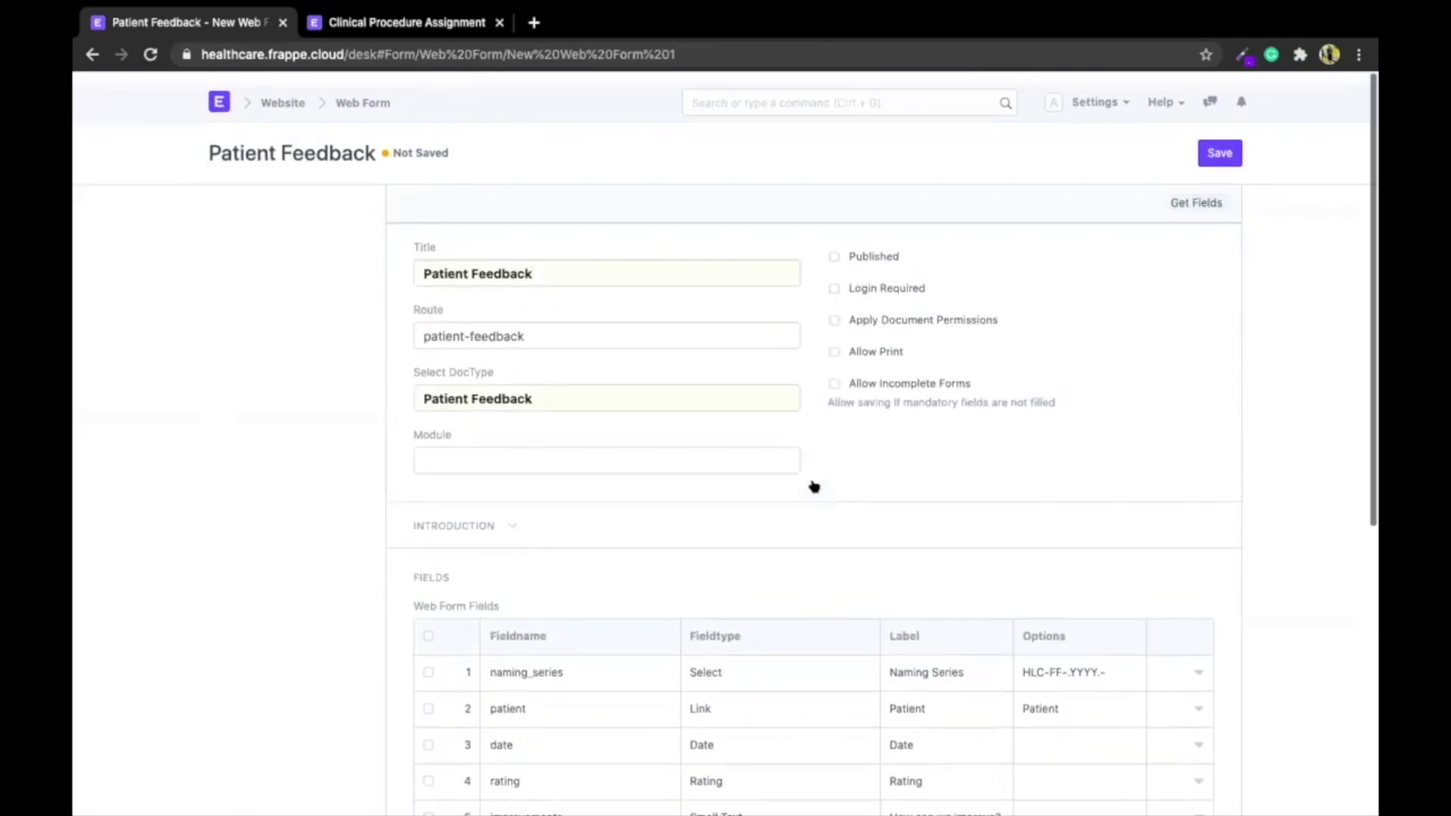
left_click(1226, 140)
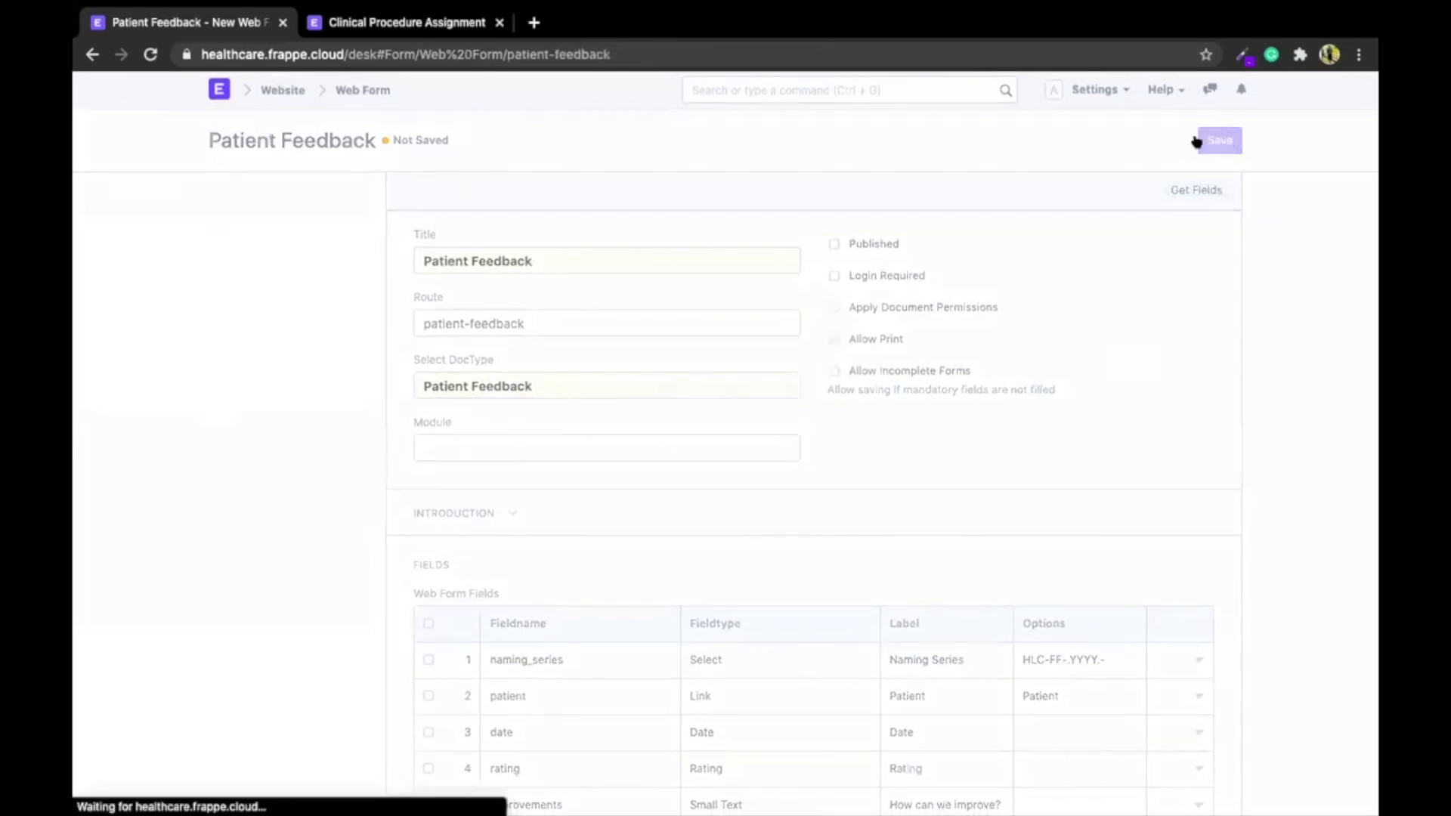
left_click(865, 244)
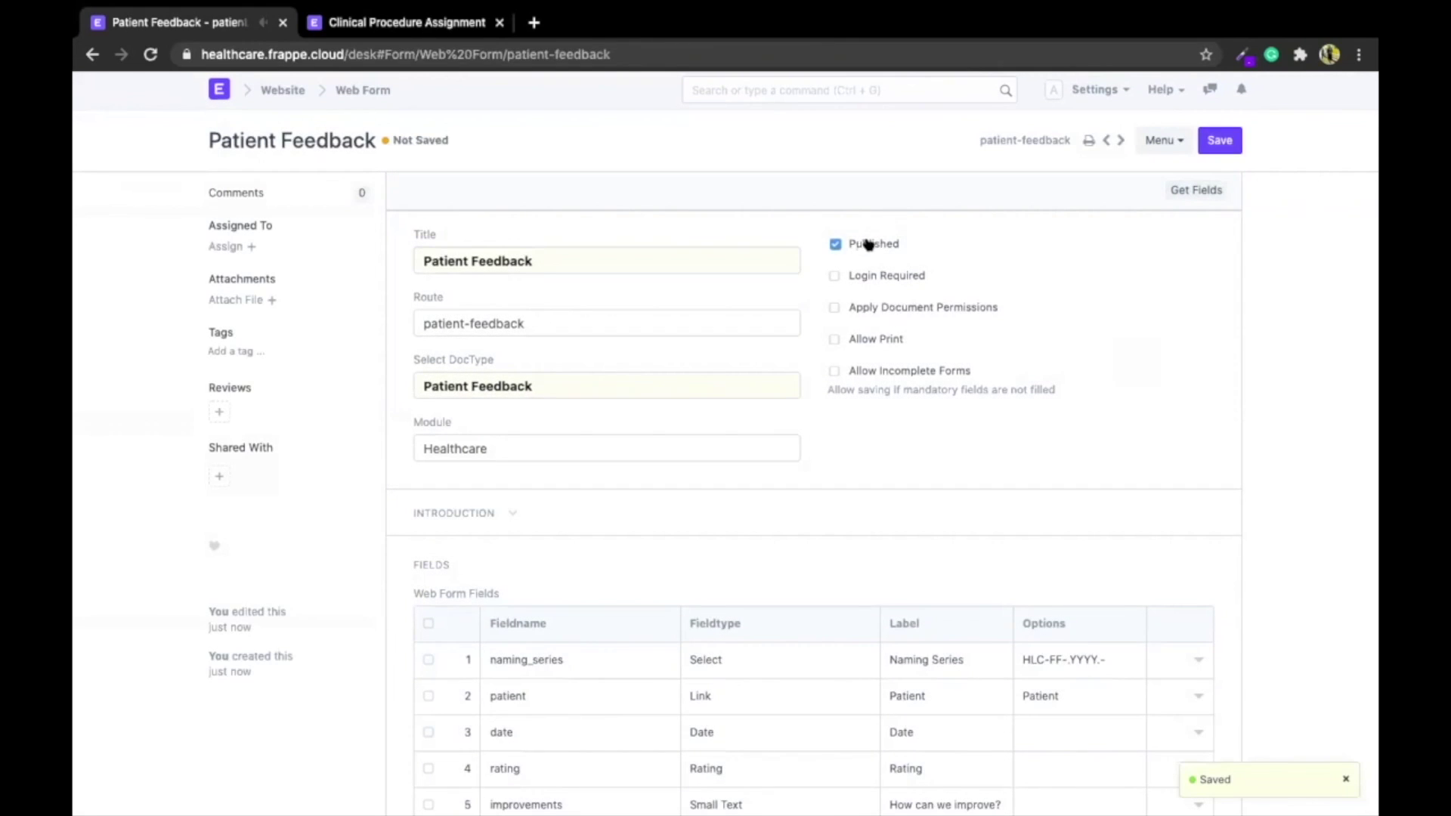
left_click(1220, 141)
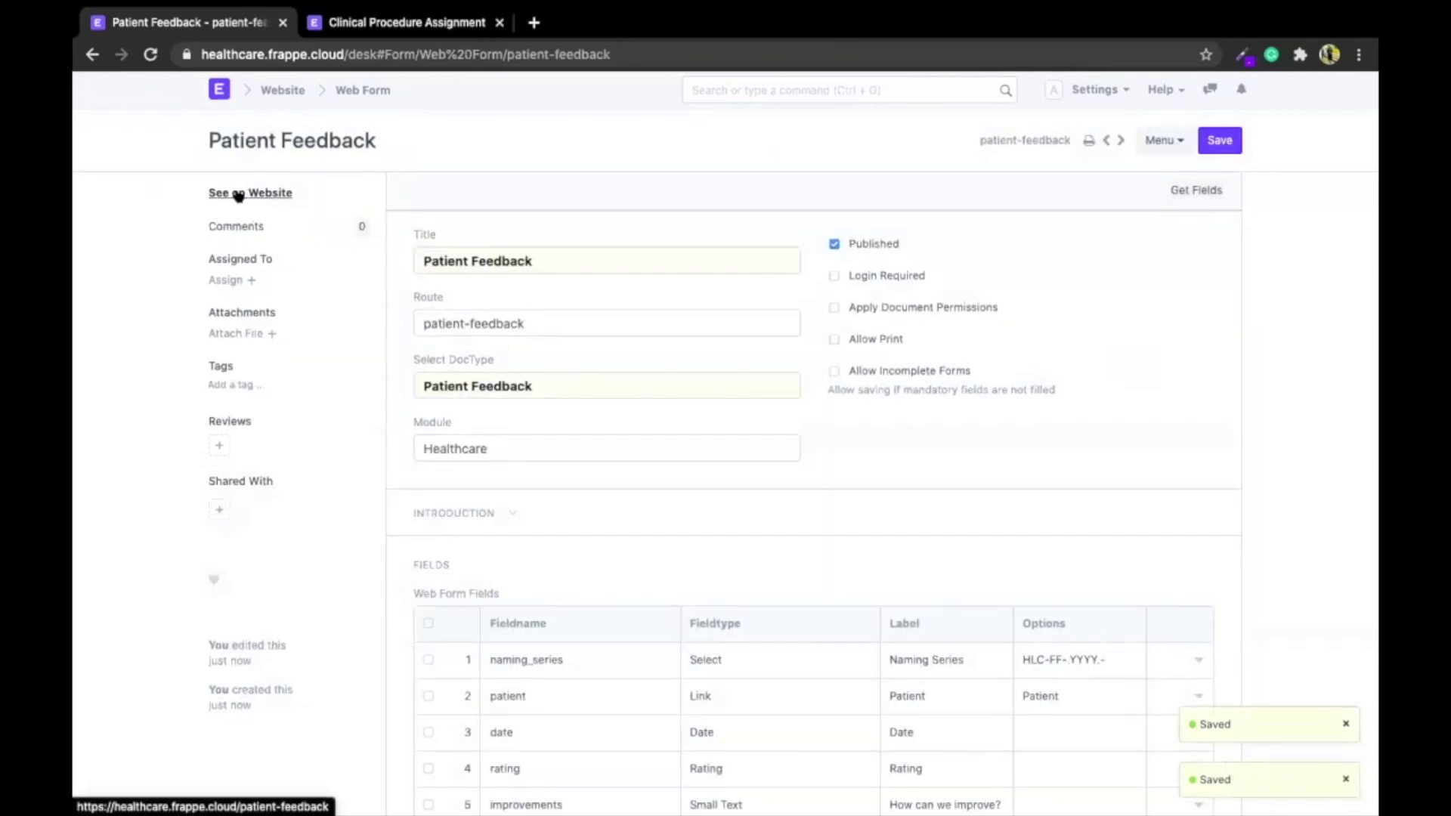
View the published Patient Feedback form on the website and inspect its Naming Series choices
left_click(239, 194)
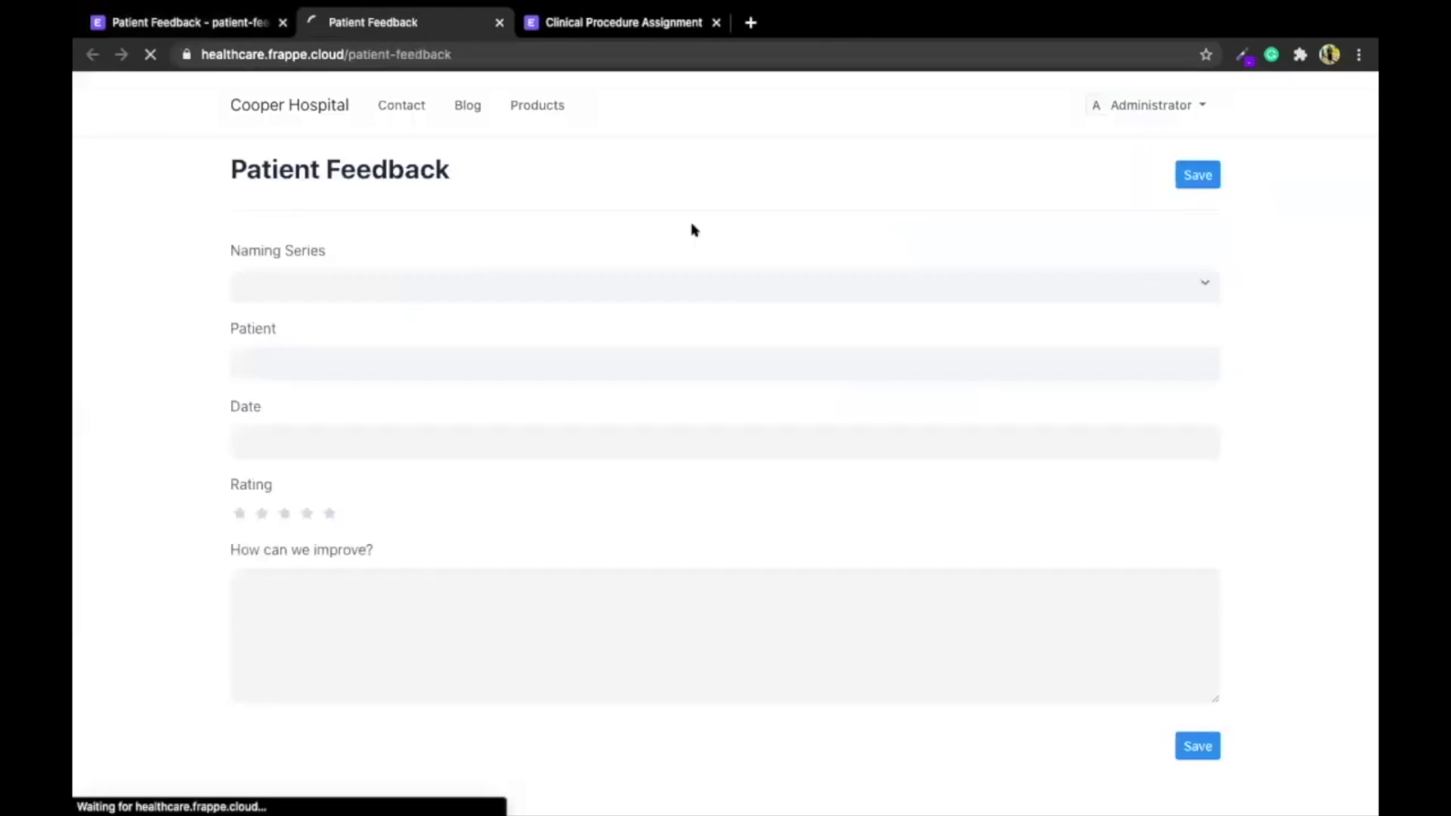
scroll(584, 476, "down", 2)
scroll(584, 474, "up", 2)
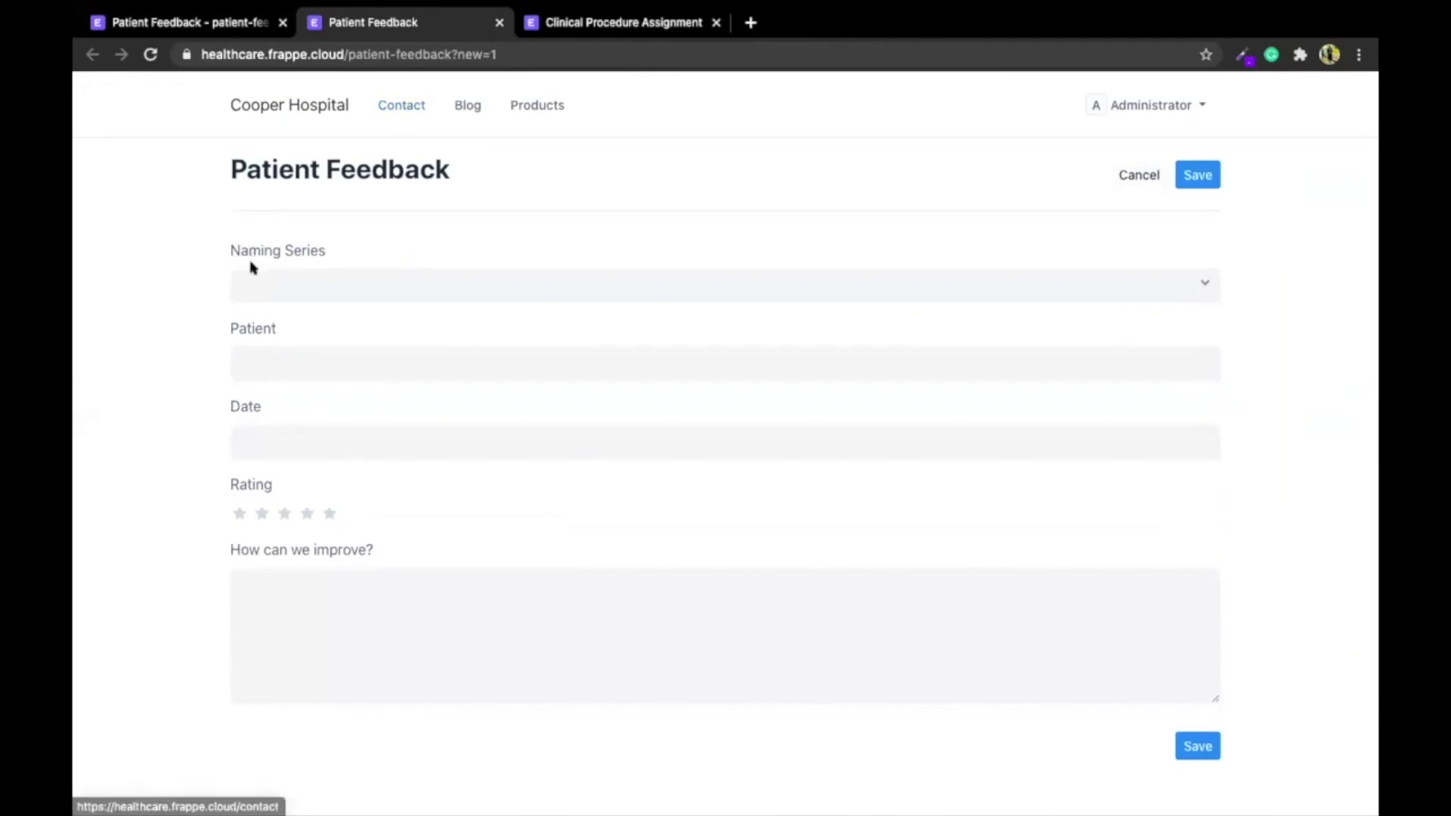
left_click(270, 291)
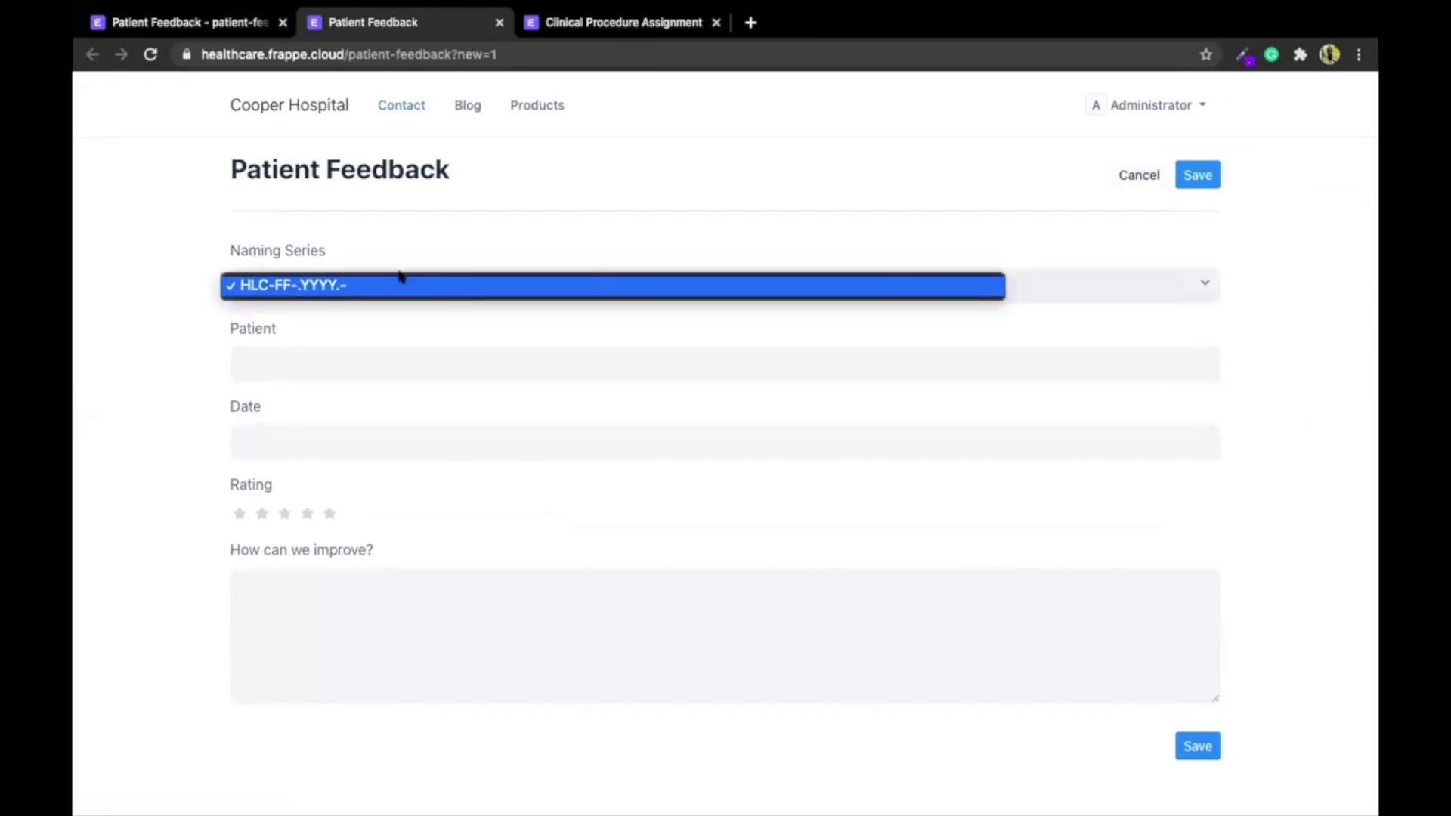
left_click(210, 291)
Set the naming_series web form field to Hidden, save, and reload the public form page
left_click(198, 22)
scroll(829, 453, "down", 3)
left_click(1192, 452)
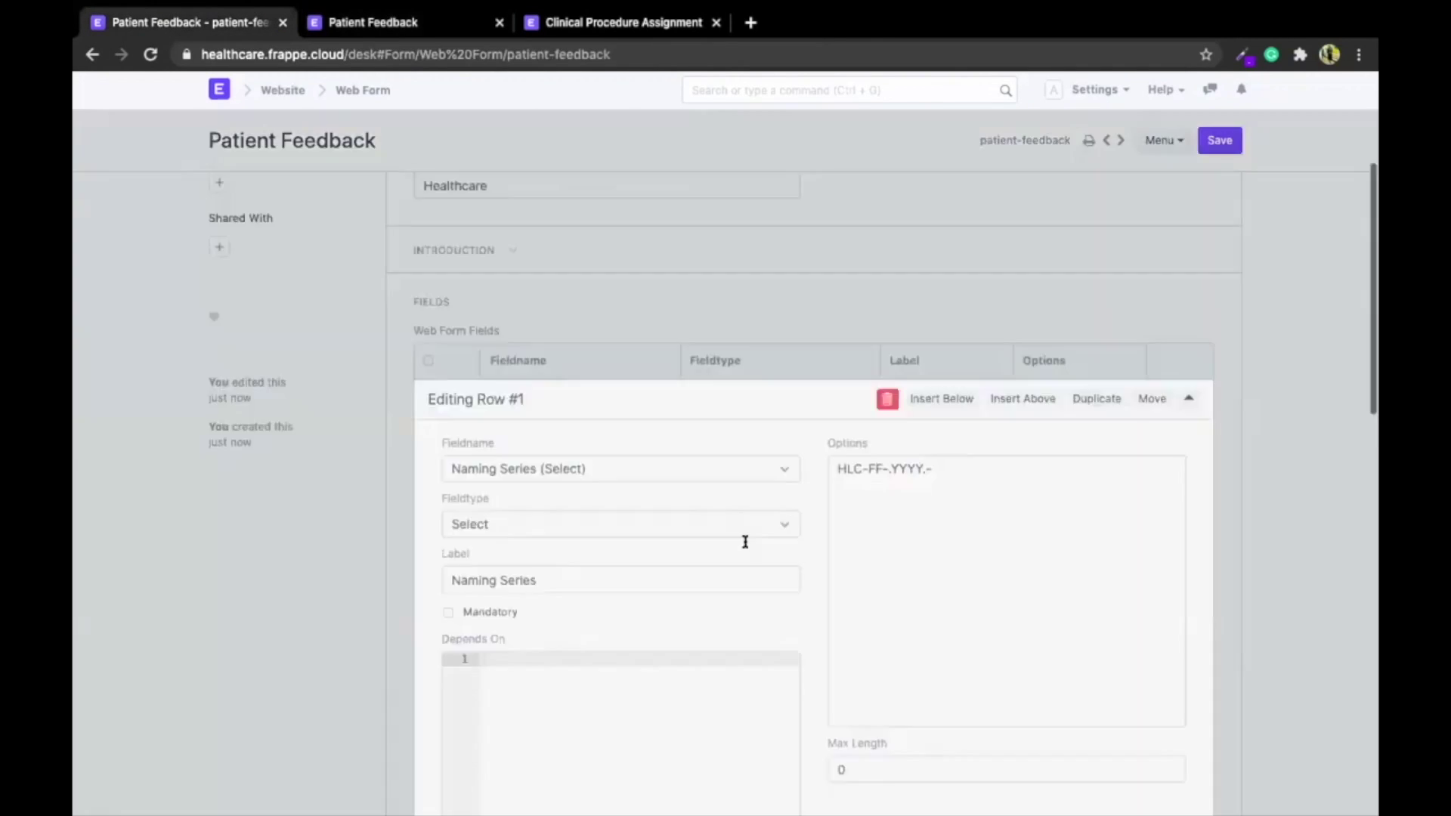
scroll(745, 541, "down", 5)
left_click(481, 364)
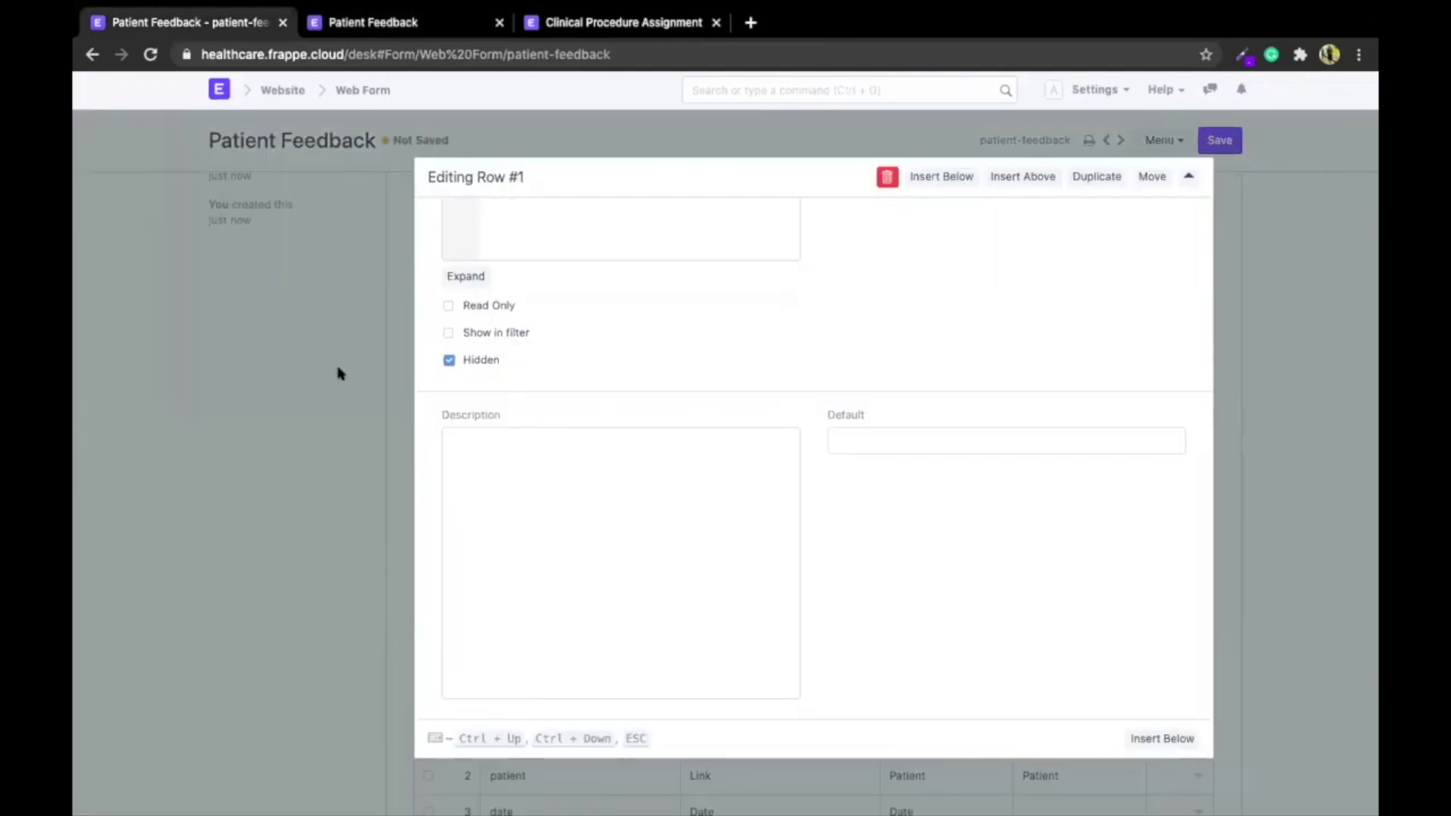
left_click(337, 372)
left_click(1220, 140)
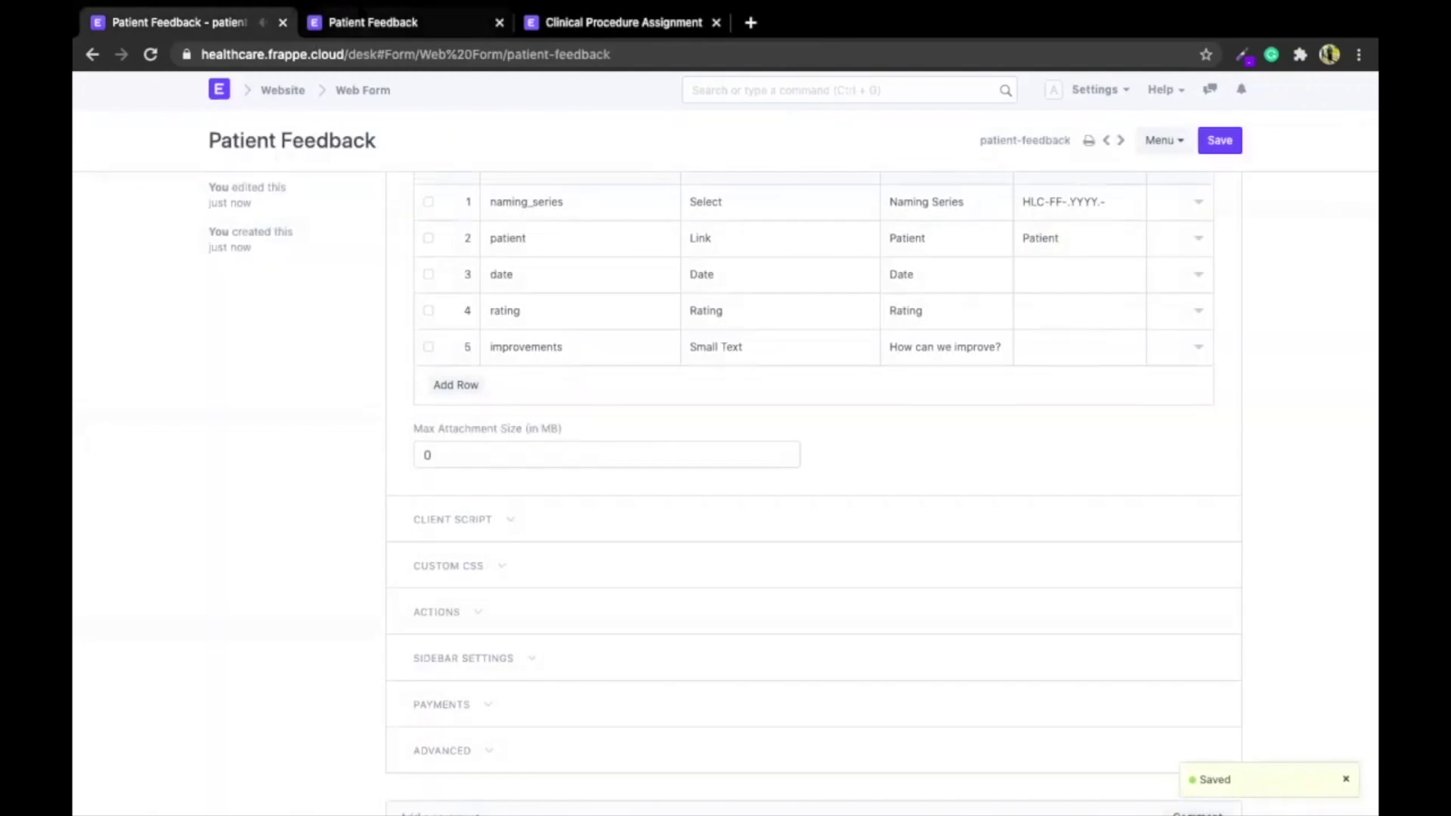
left_click(360, 22)
key("ctrl+r")
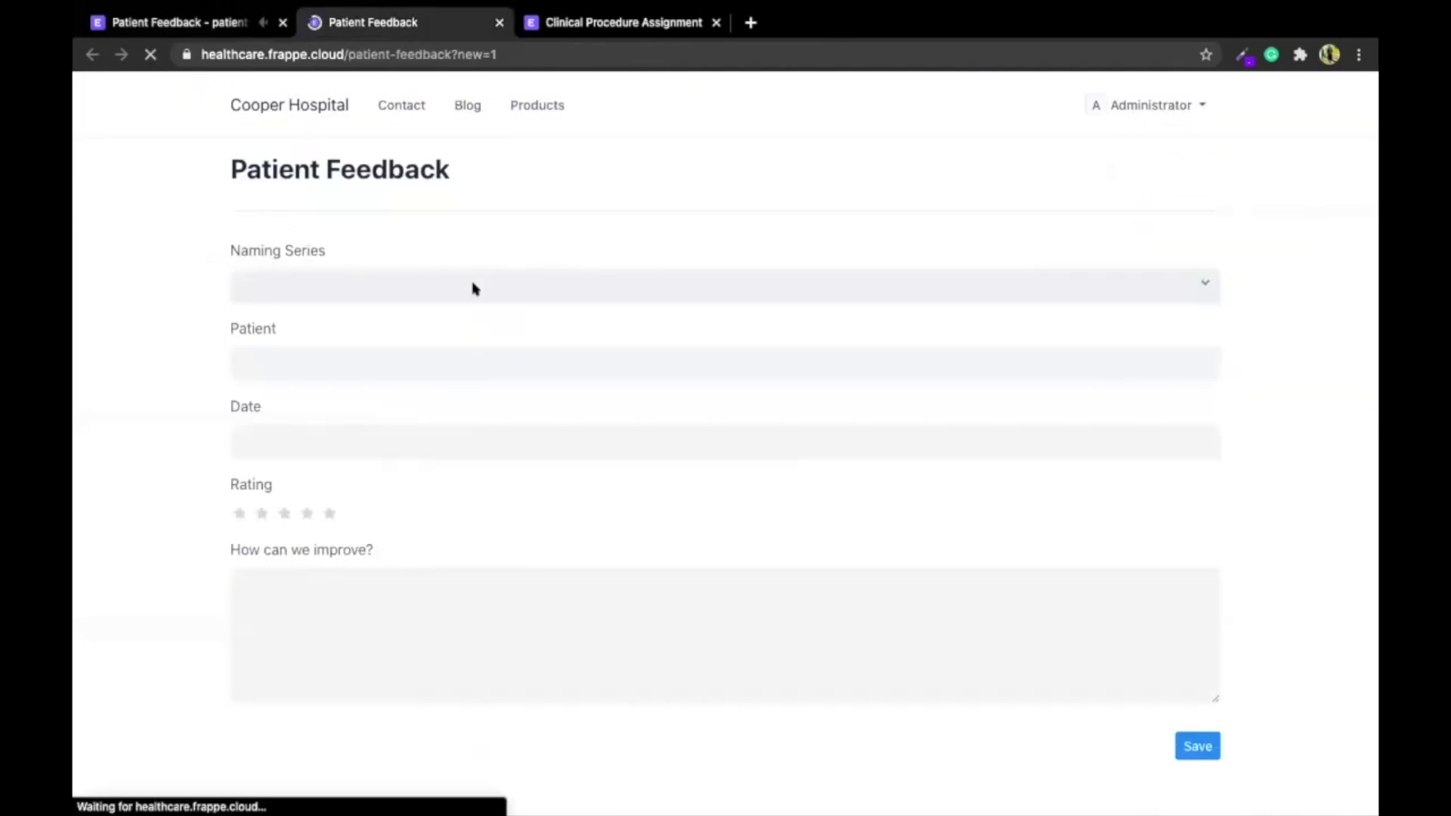
Submit website feedback for the selected patient, dated today (20-12-2020), 3 stars, 'Better Patient Engagement'
left_click_drag(201, 54, 453, 55)
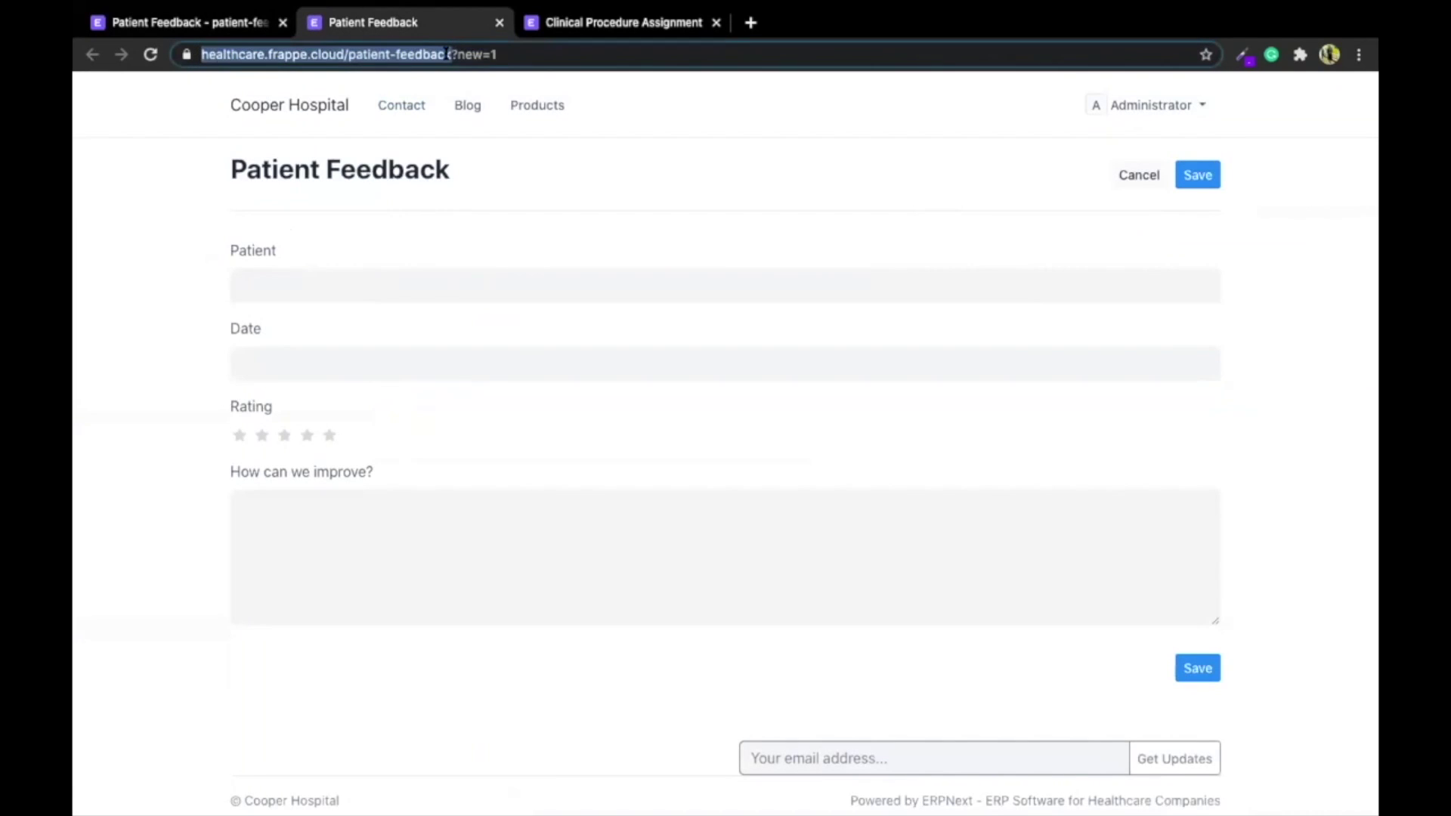
left_click(414, 282)
type("anne")
left_click(411, 316)
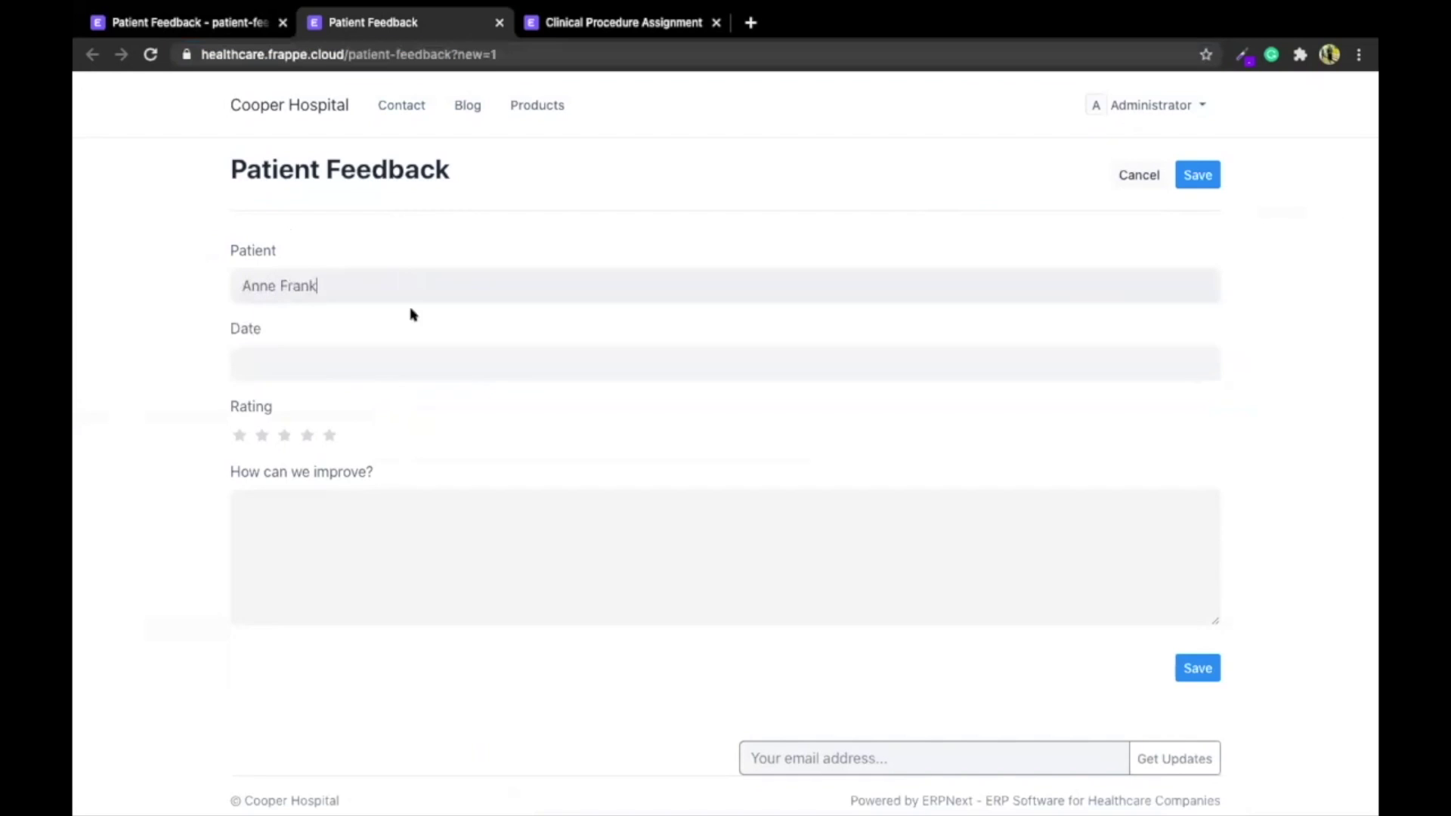
left_click(385, 366)
left_click(355, 627)
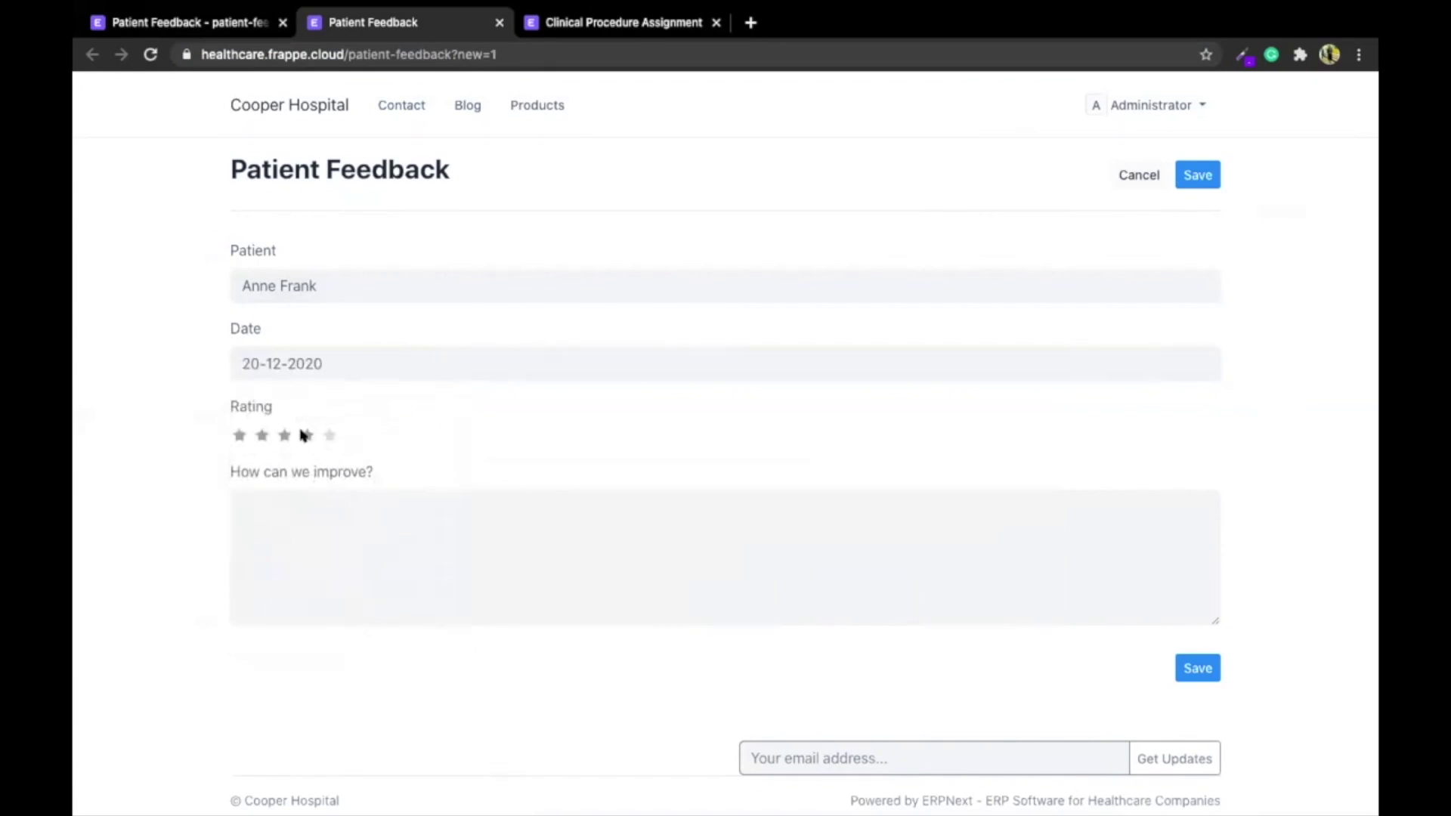
left_click(284, 436)
type("Better Pati")
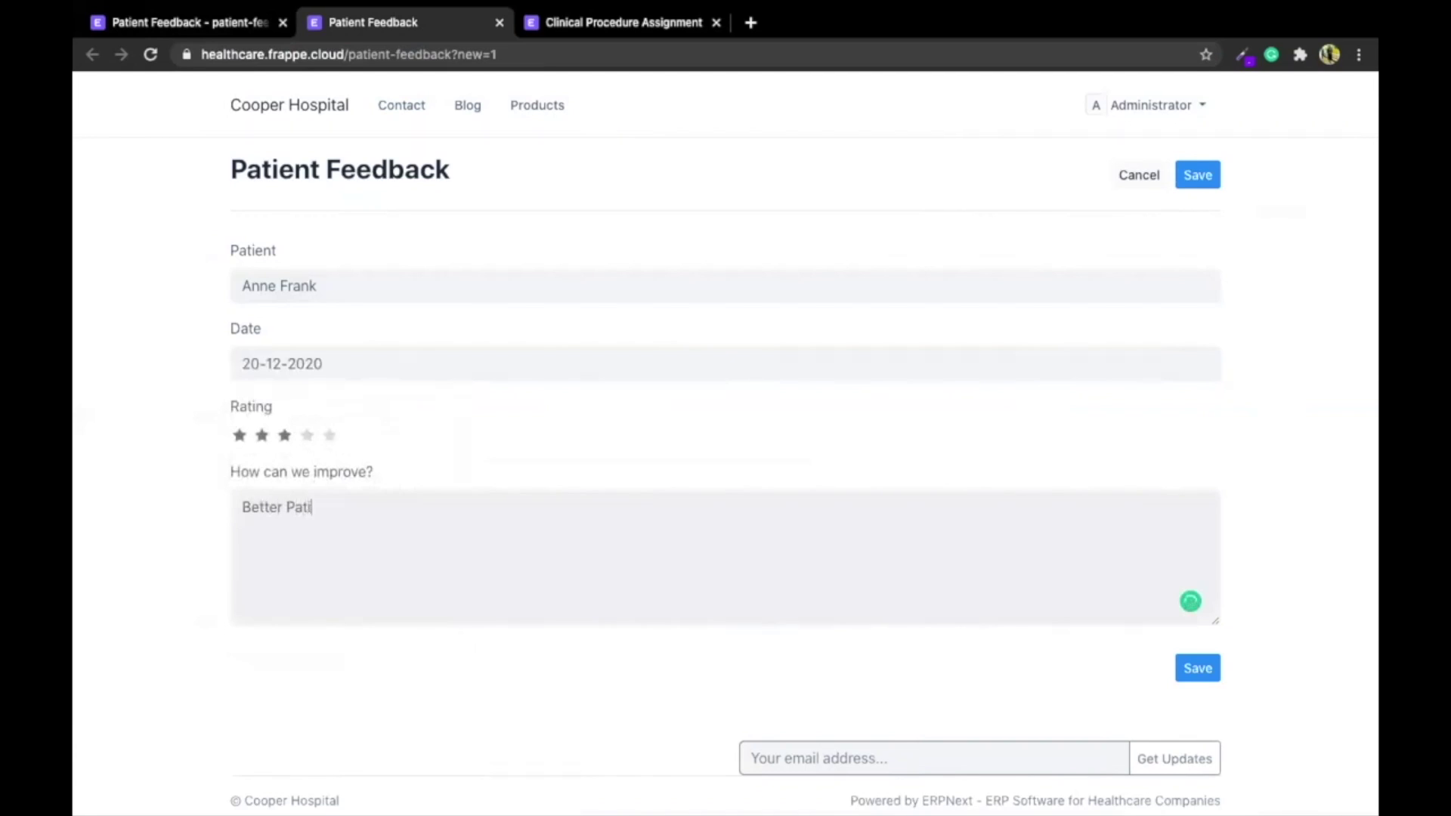
type("ent Engagement")
left_click(1207, 179)
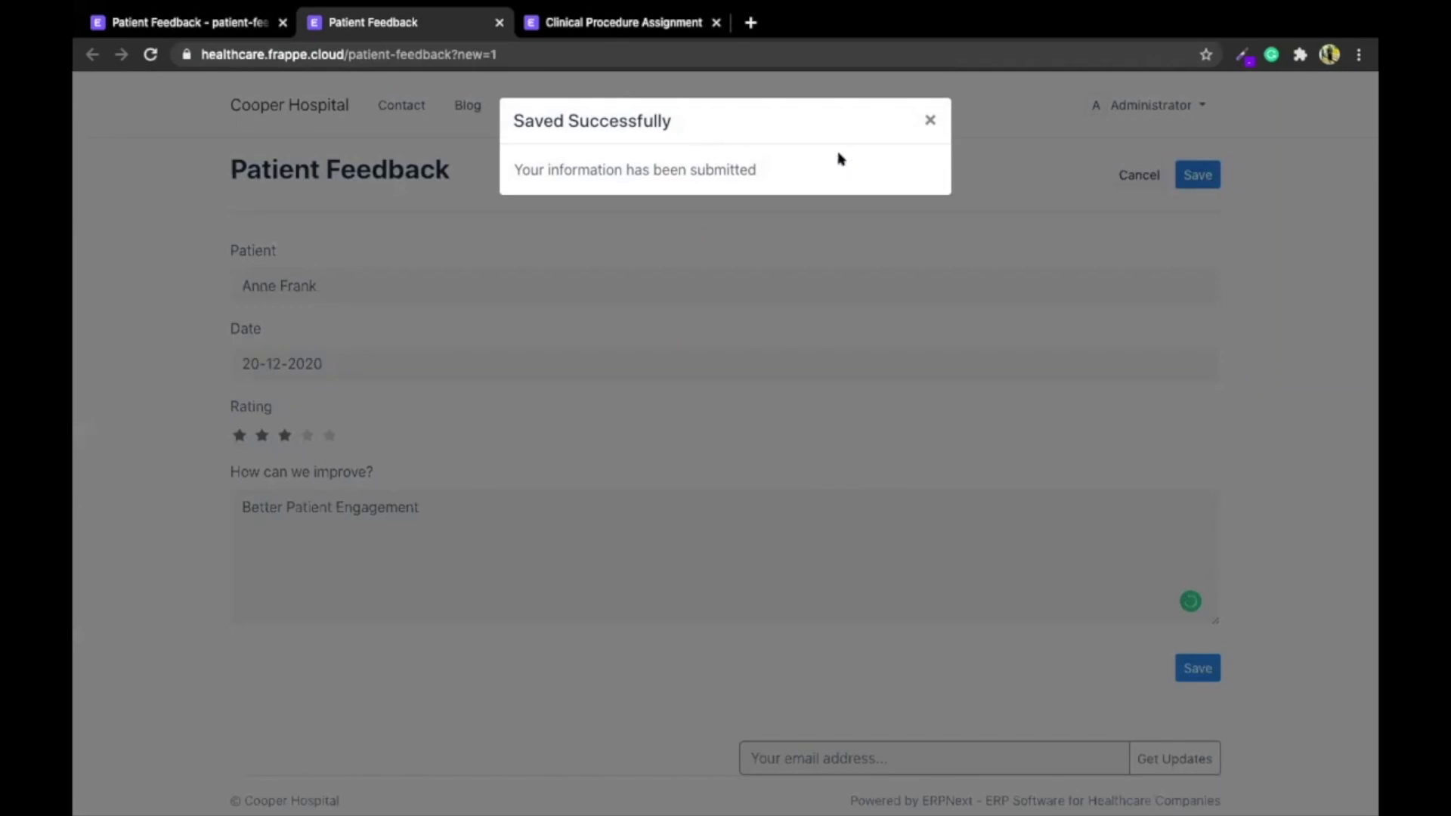
left_click(227, 24)
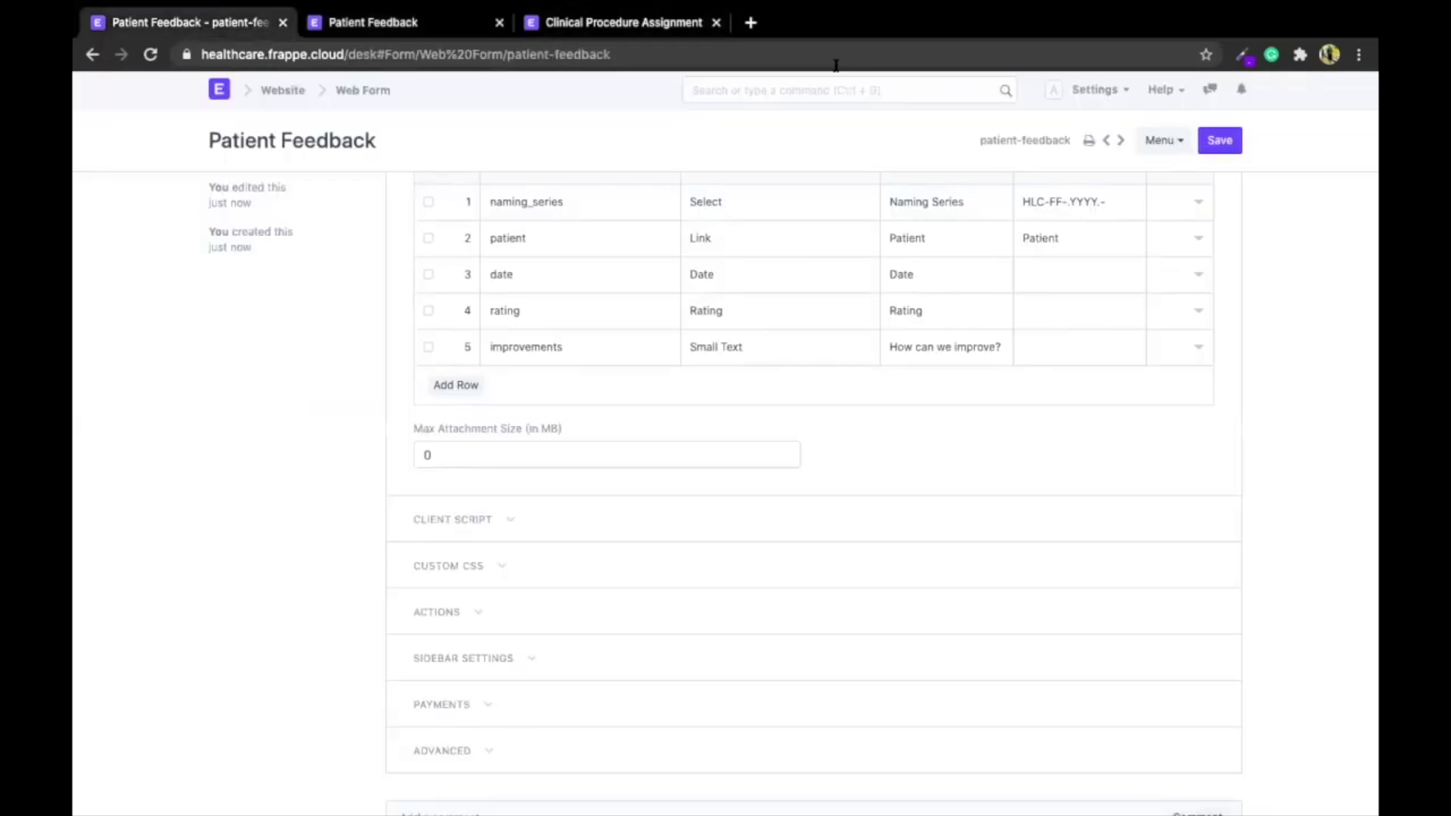
Search 'patient feed', open record HLC-FF-2020-00001 from the Patient Feedback list, then return to Desk home
left_click(879, 88)
type("patient feed")
key("Down")
key("Down")
key("Down")
key("Return")
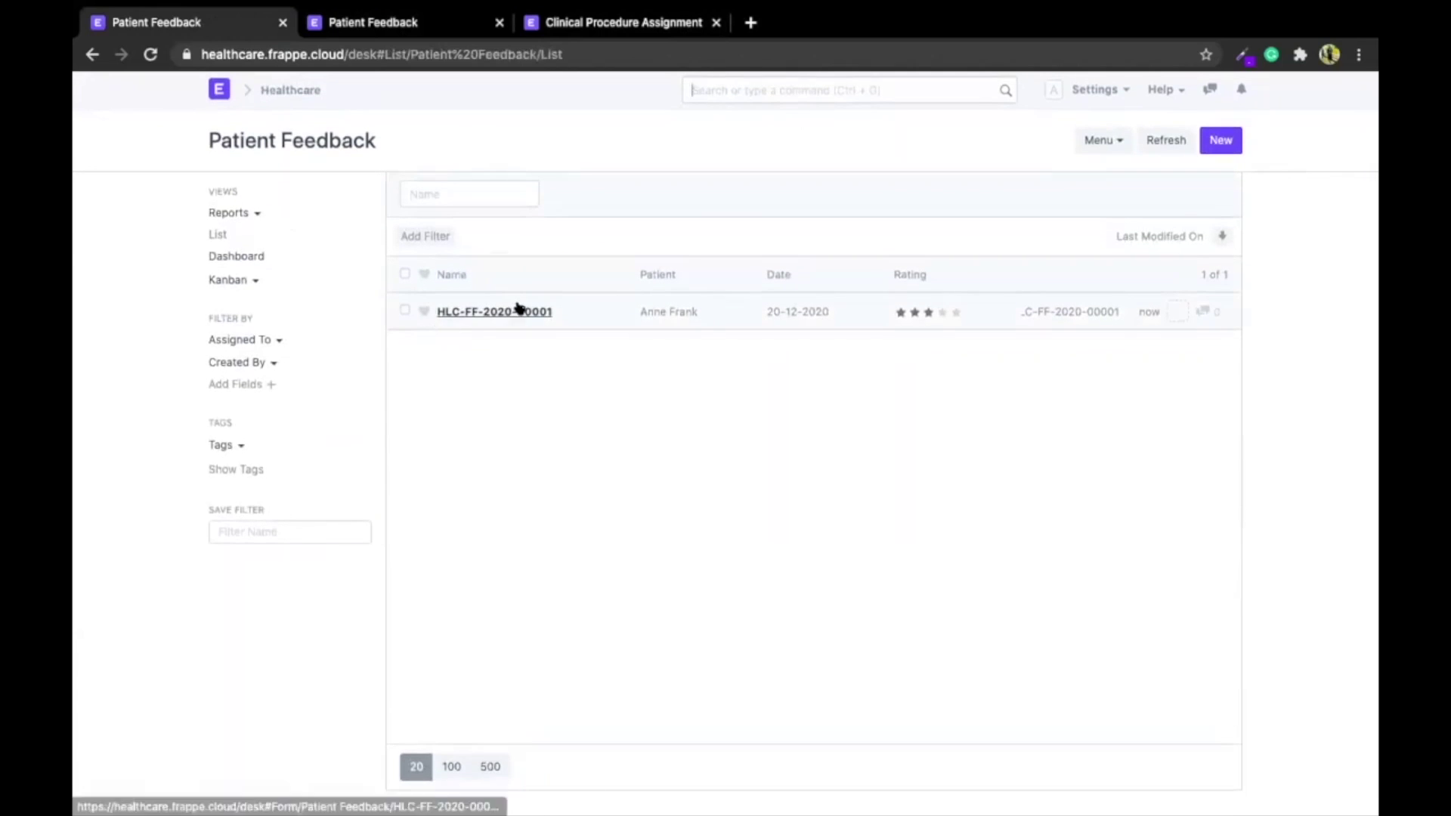
left_click(518, 313)
scroll(527, 402, "down", 3)
scroll(528, 401, "up", 3)
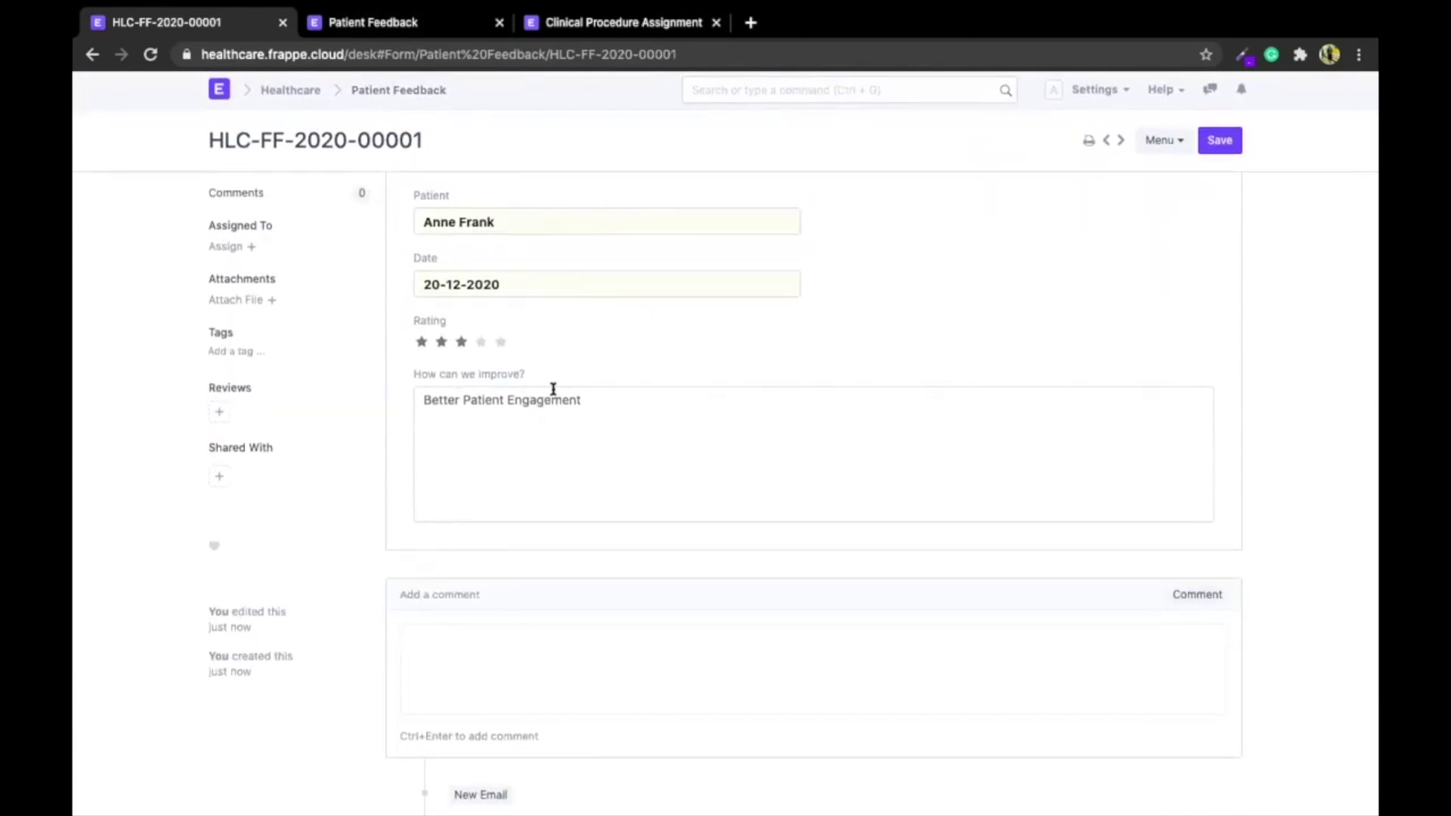
scroll(552, 388, "down", 1)
left_click(220, 90)
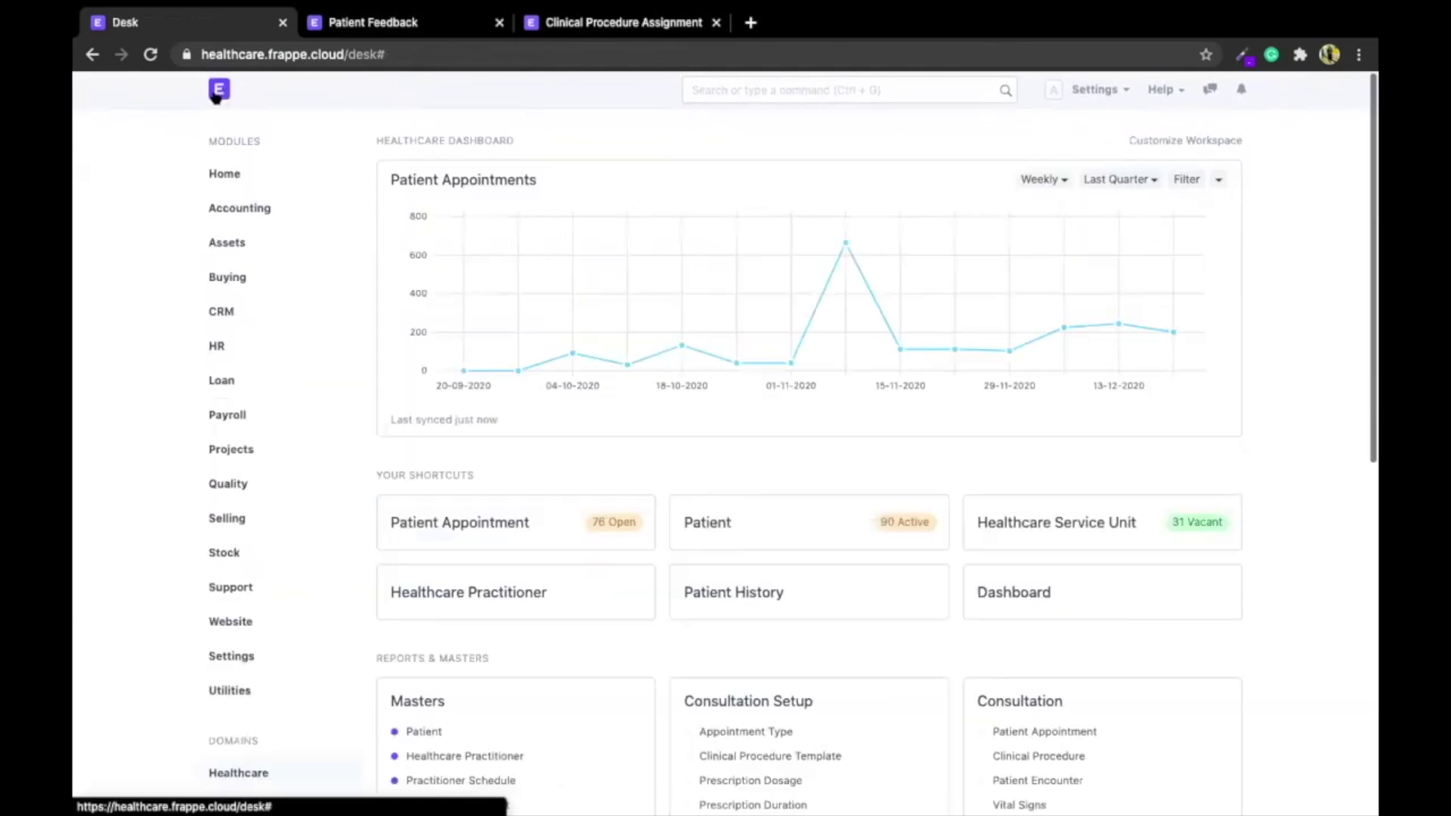